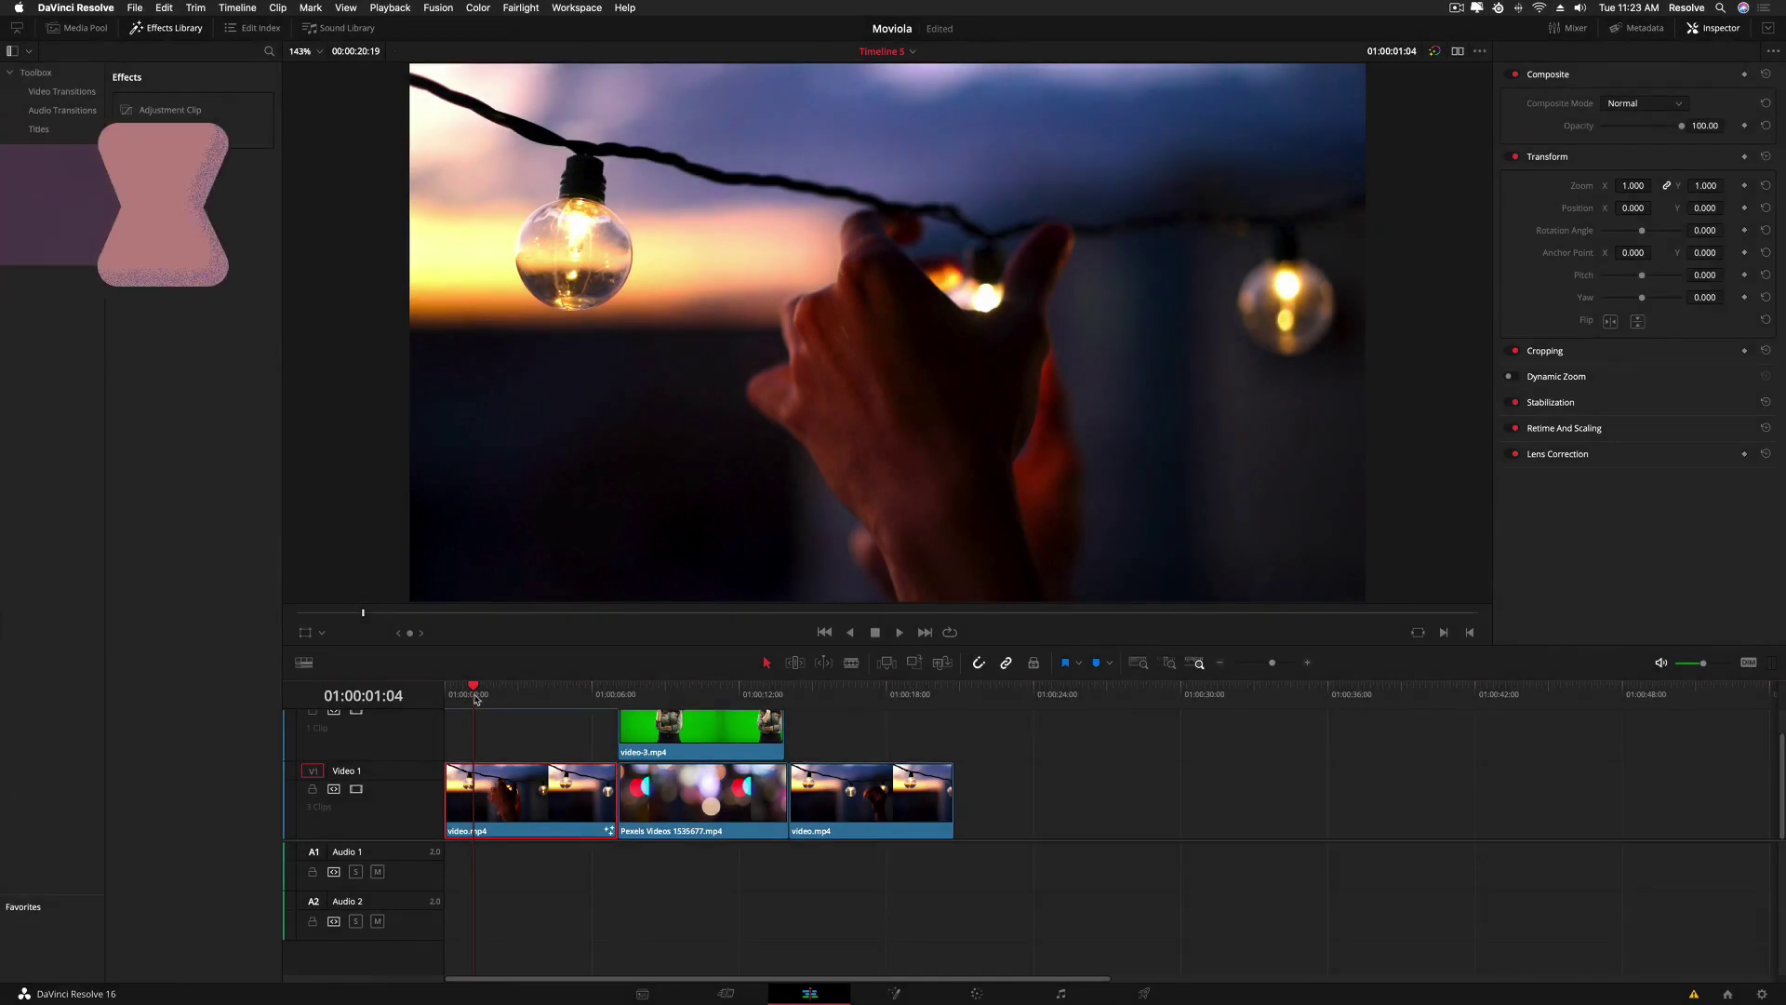
# - Move the playhead to 01:00:03:13, open that clip in Fusion and display MediaIn1 in the first viewer
pyautogui.moveTo(527, 705)
pyautogui.mouseDown()
pyautogui.moveTo(448, 704)
pyautogui.moveTo(533, 704)
pyautogui.mouseUp()
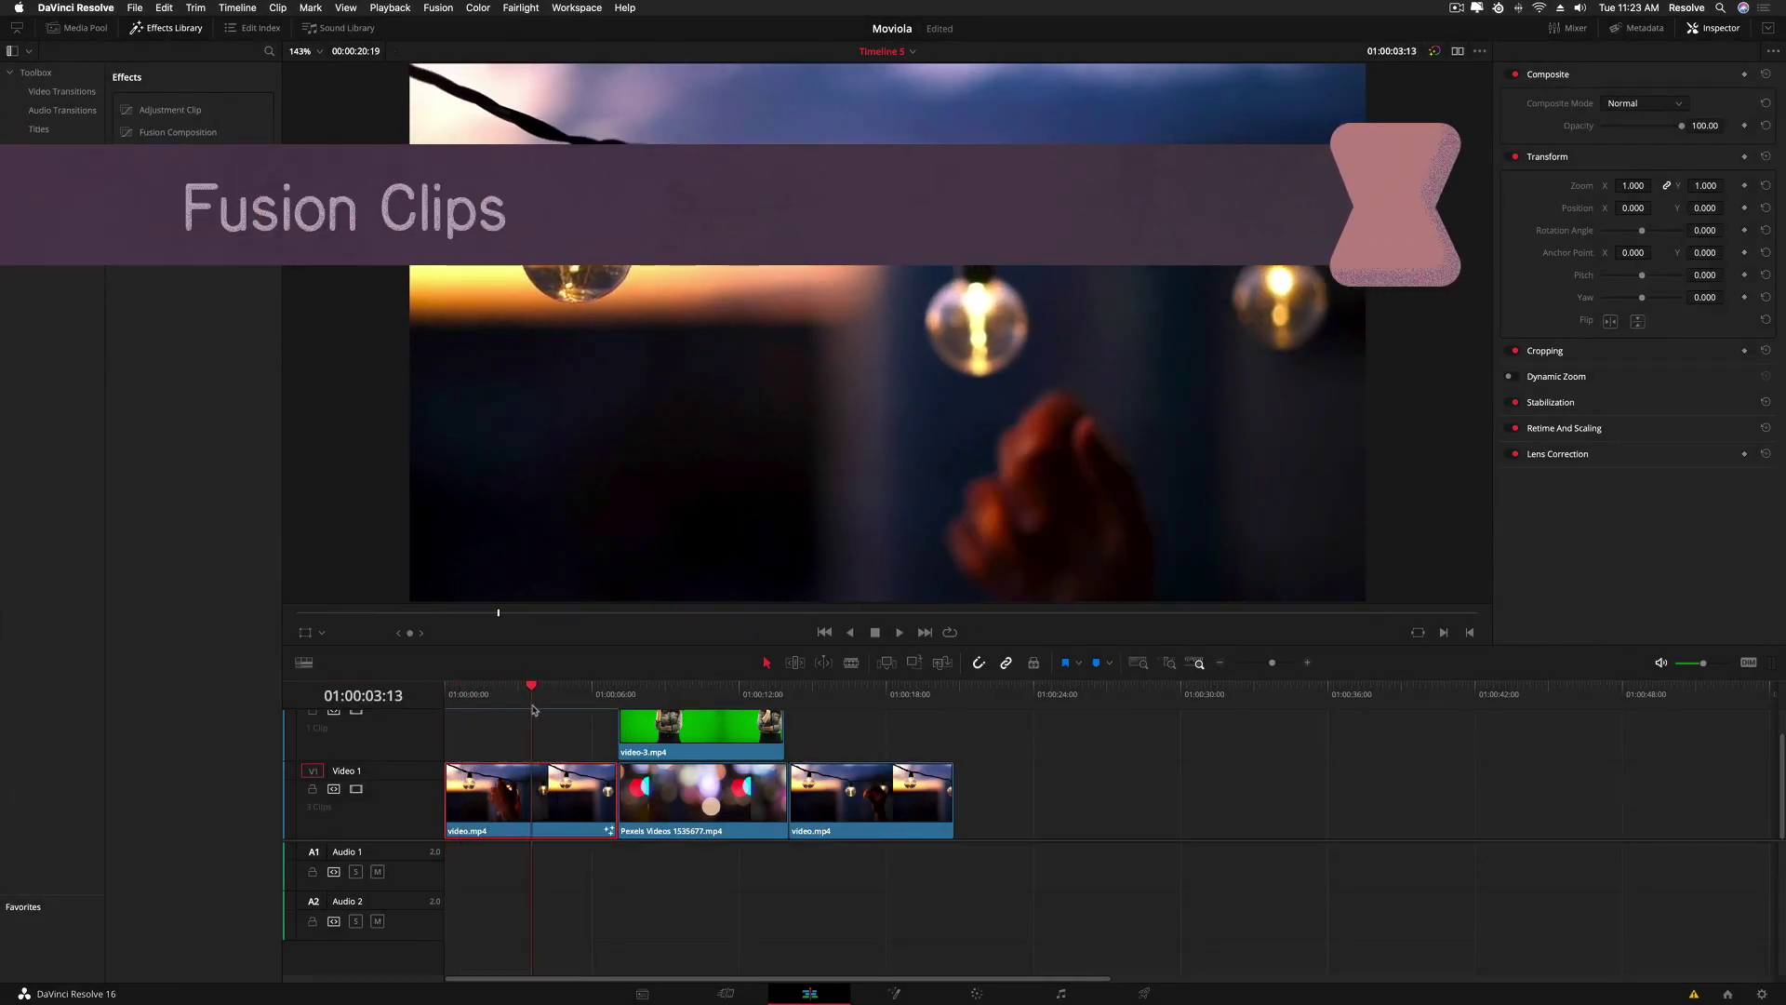
pyautogui.click(899, 995)
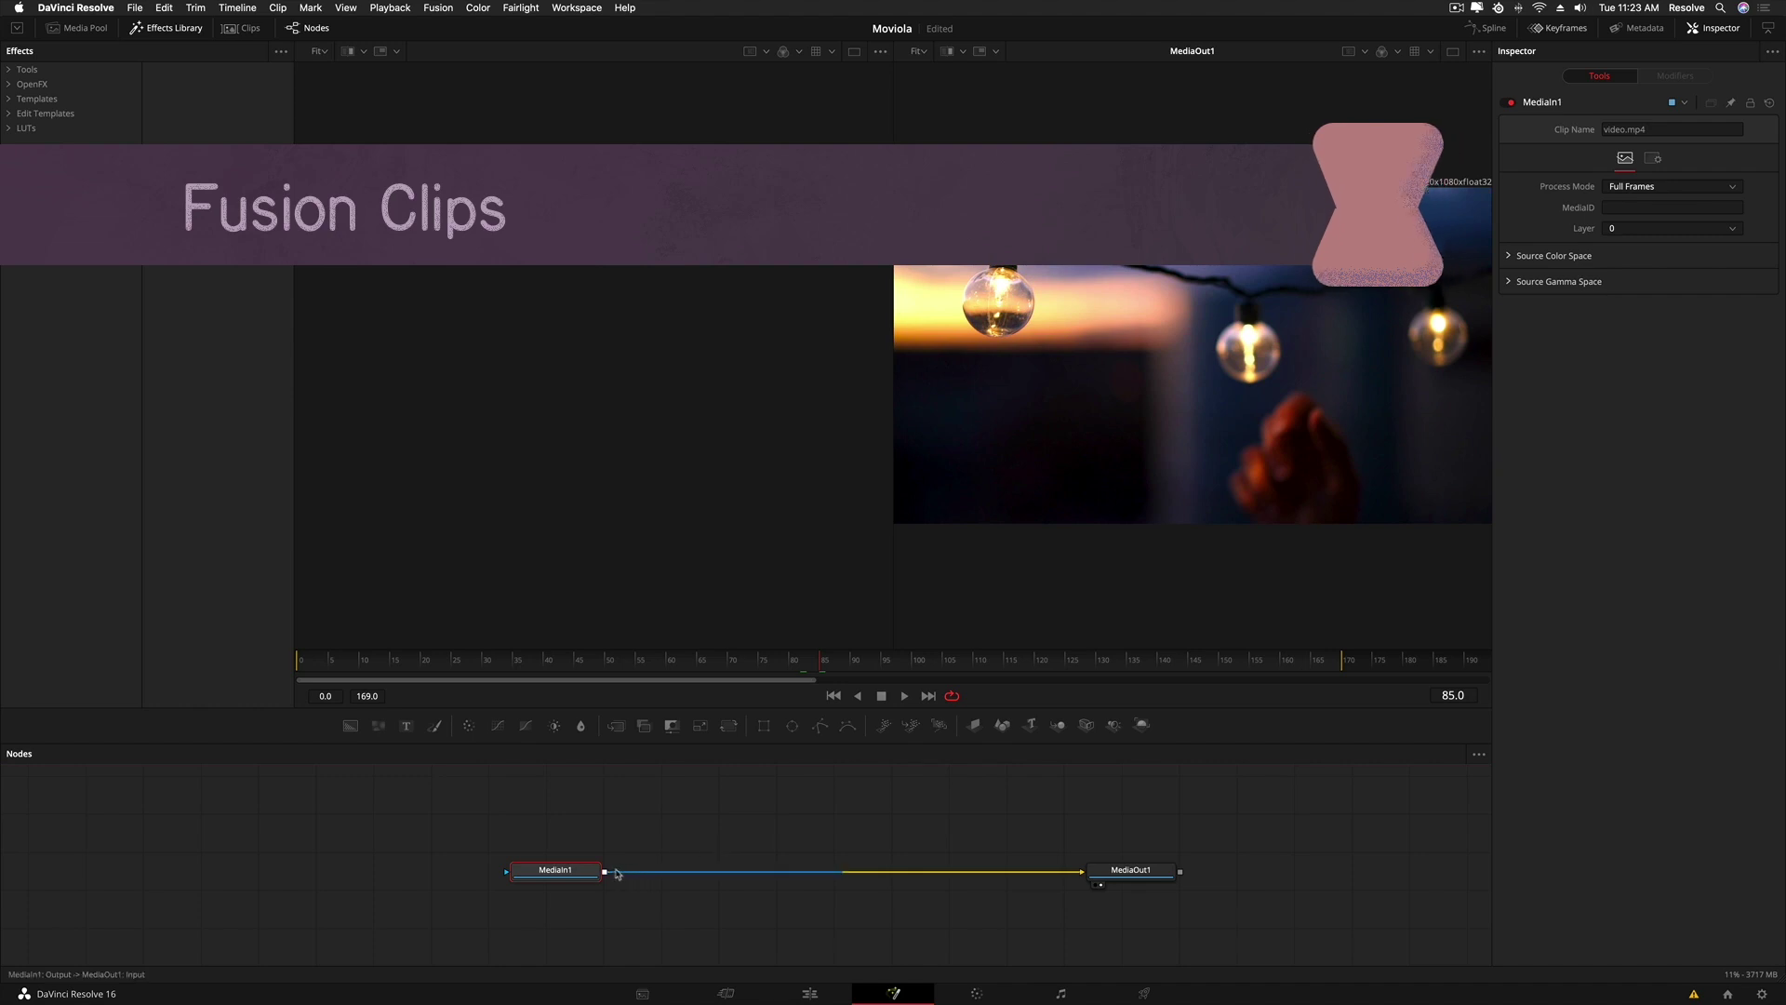
pyautogui.press('1')
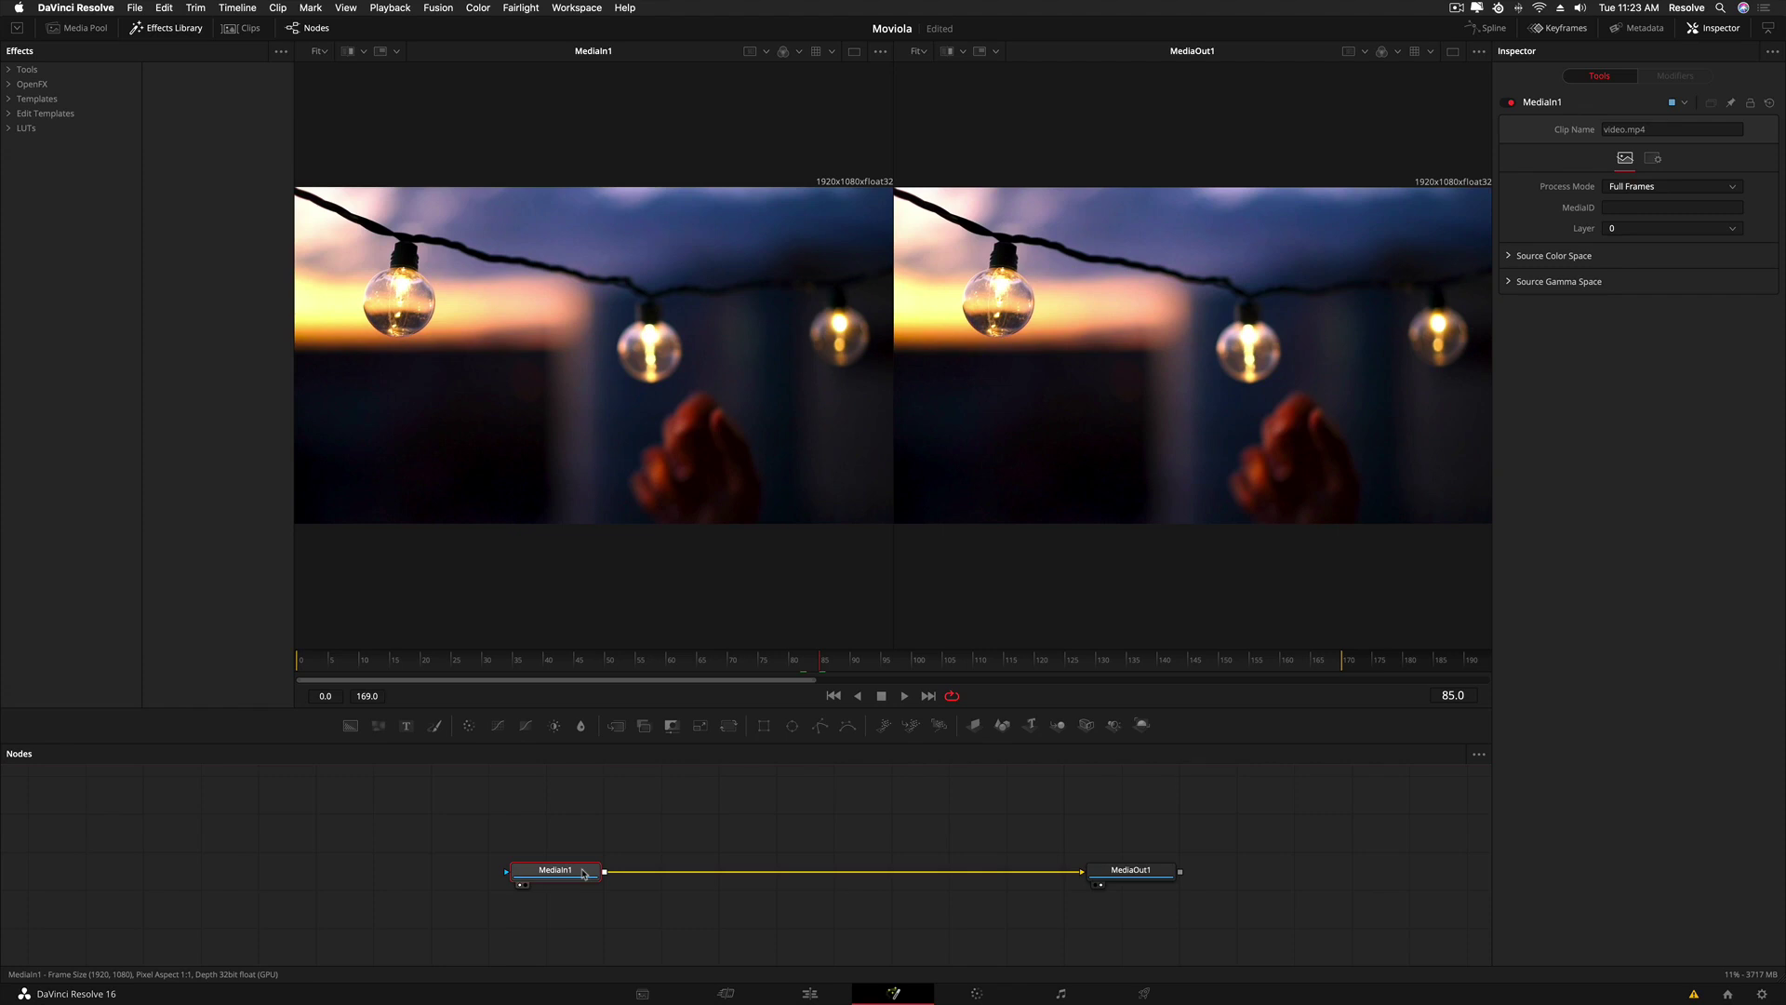
# - Rename the MediaIn1 node as lights
pyautogui.moveTo(585, 875)
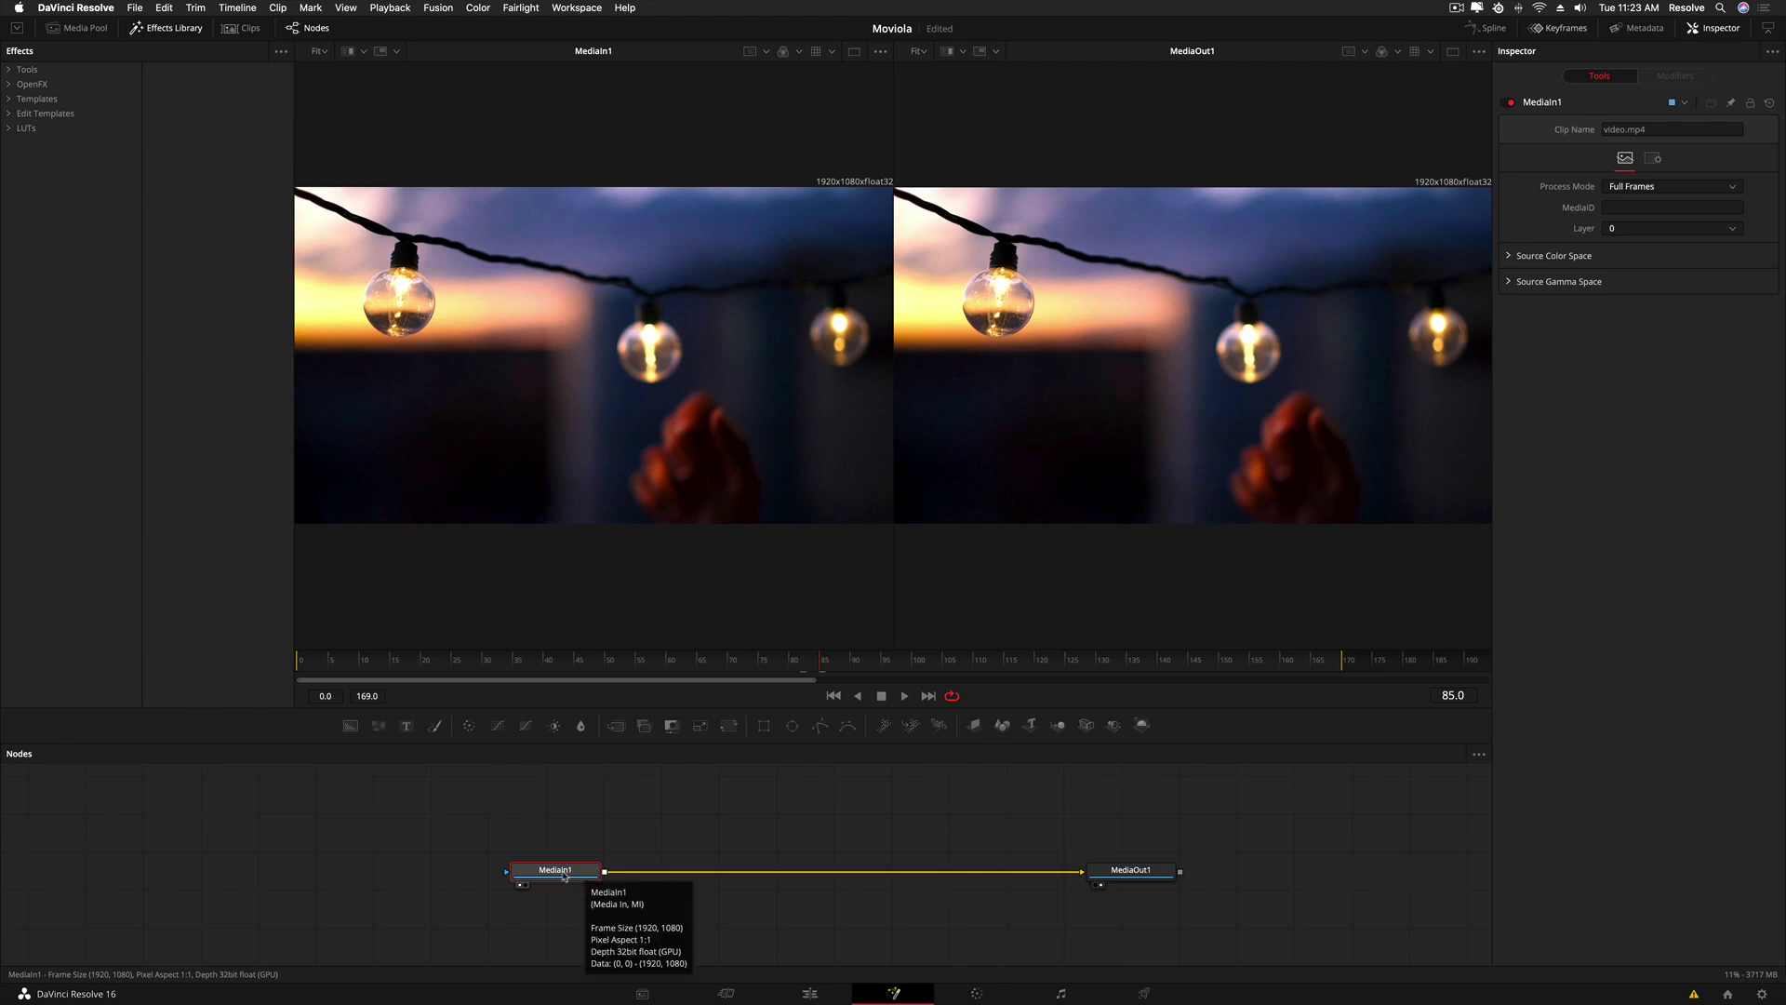
pyautogui.rightClick(564, 875)
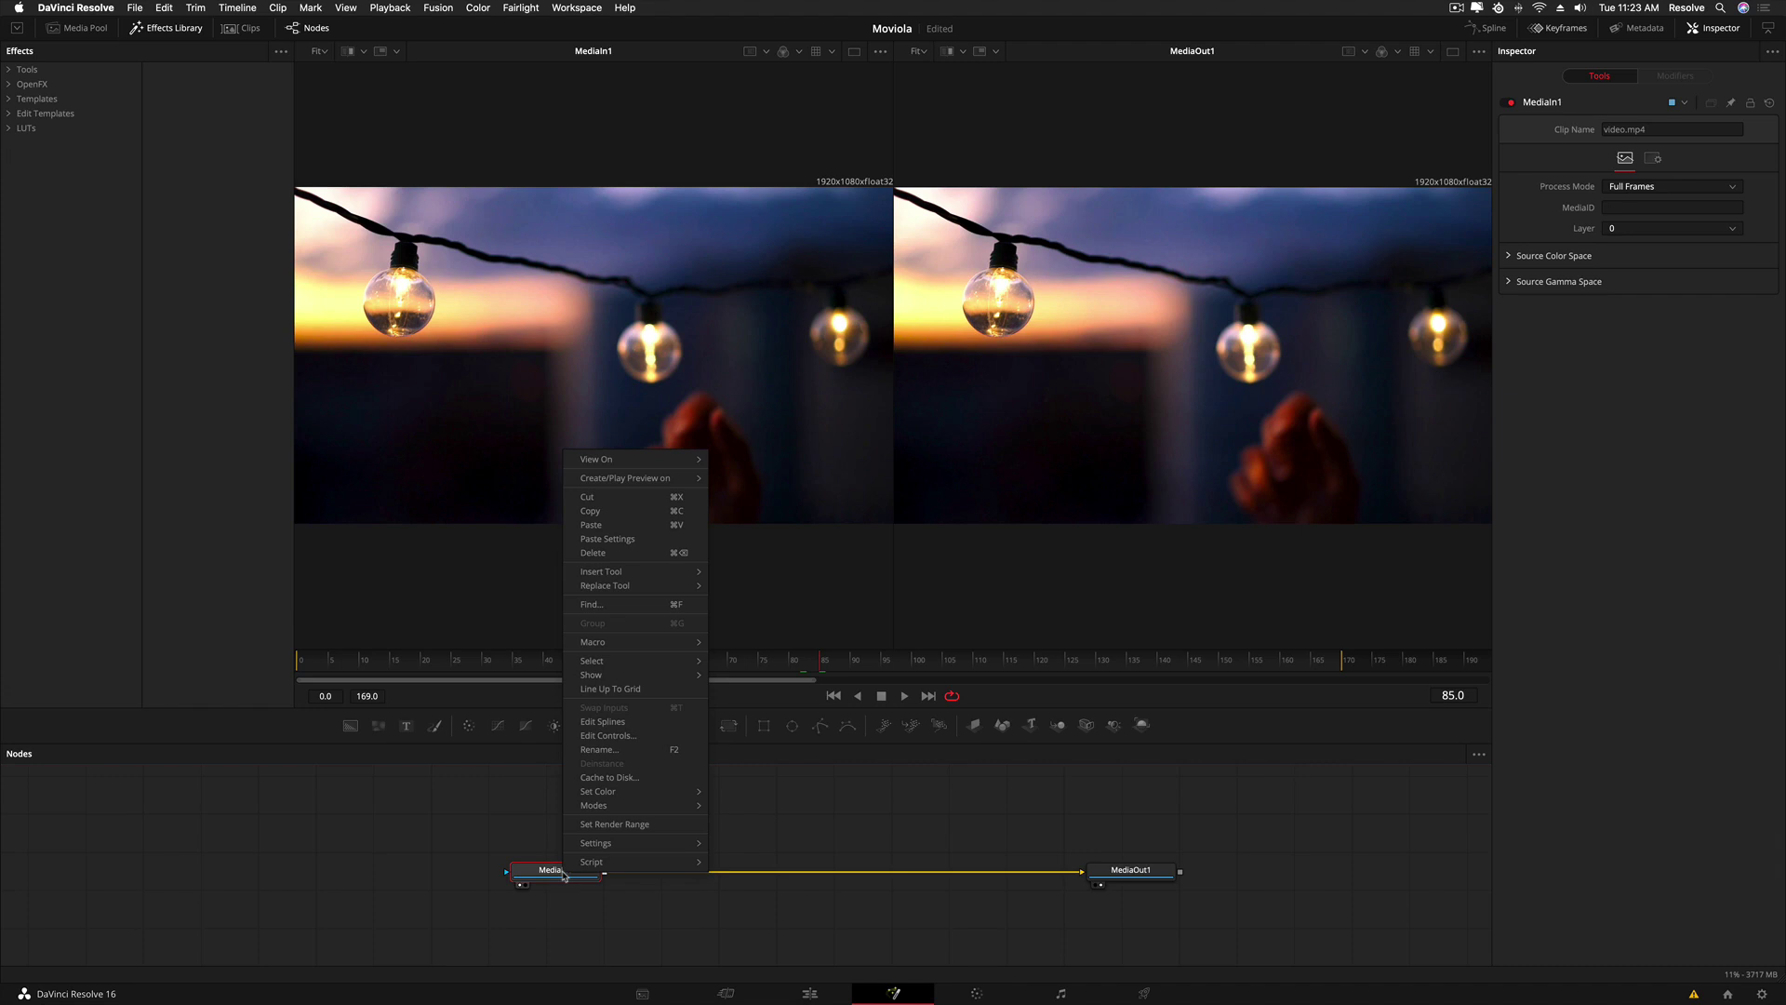
pyautogui.click(610, 749)
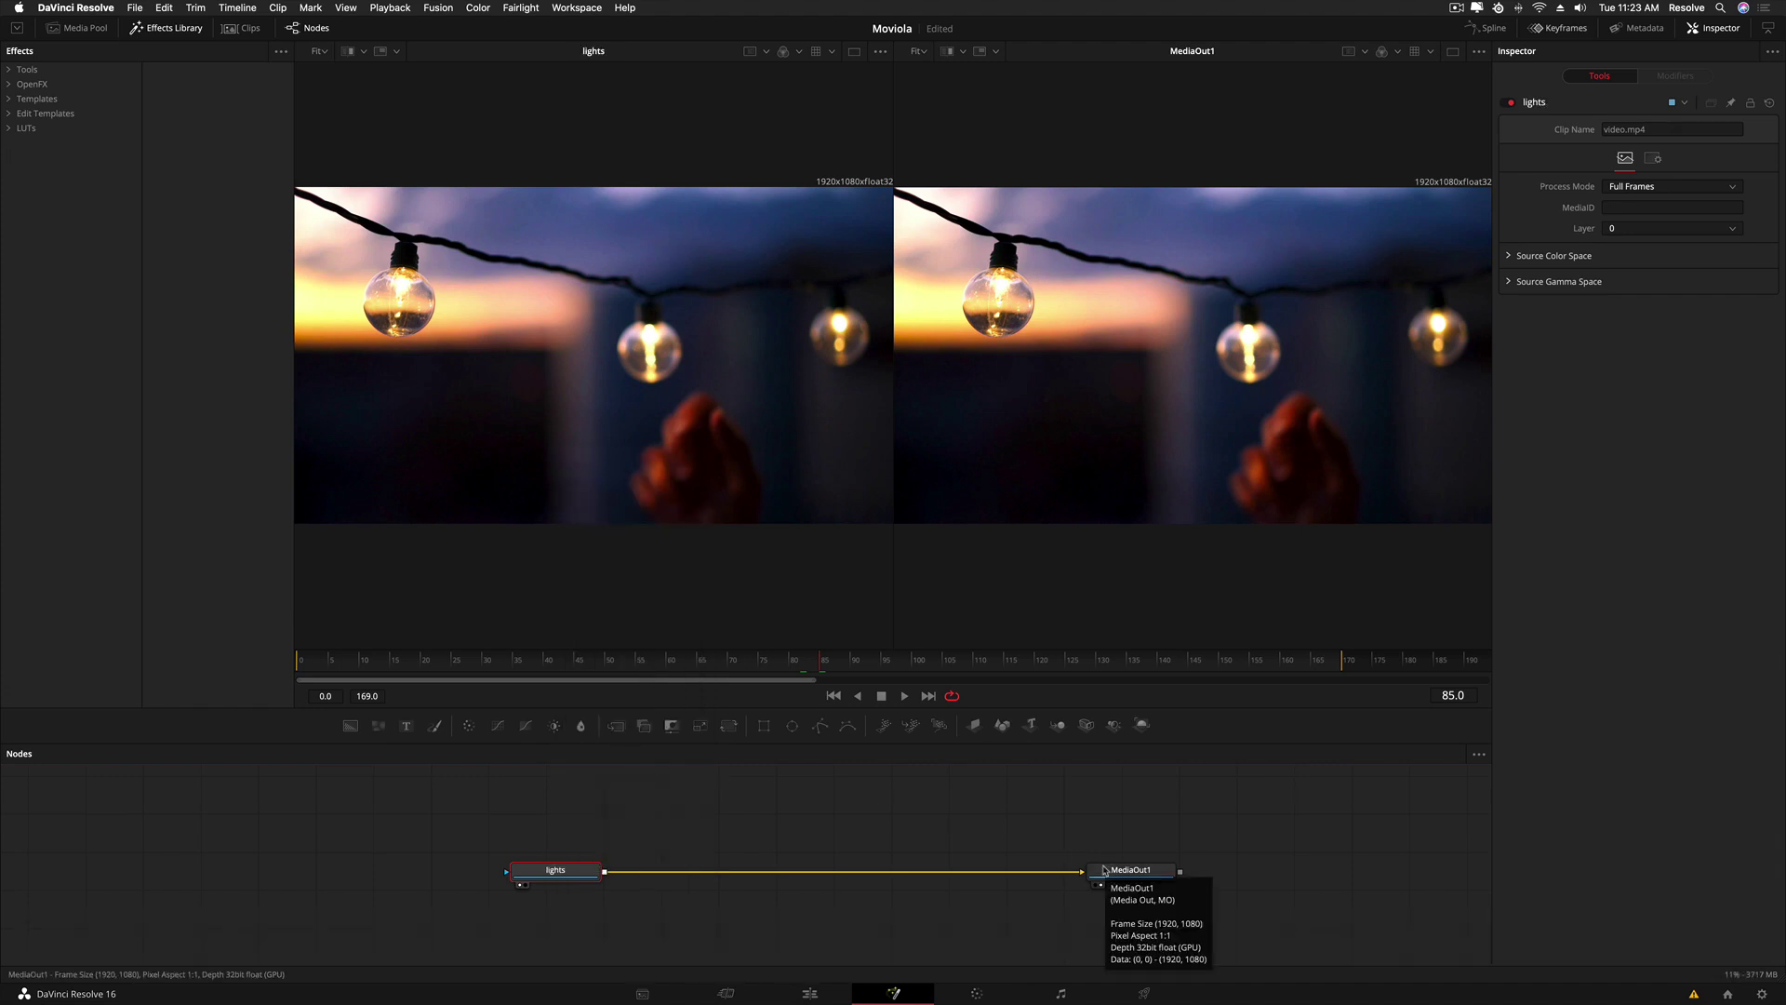
# - Check the clip on the Color and Edit pages and return to Fusion
pyautogui.click(976, 993)
pyautogui.click(810, 994)
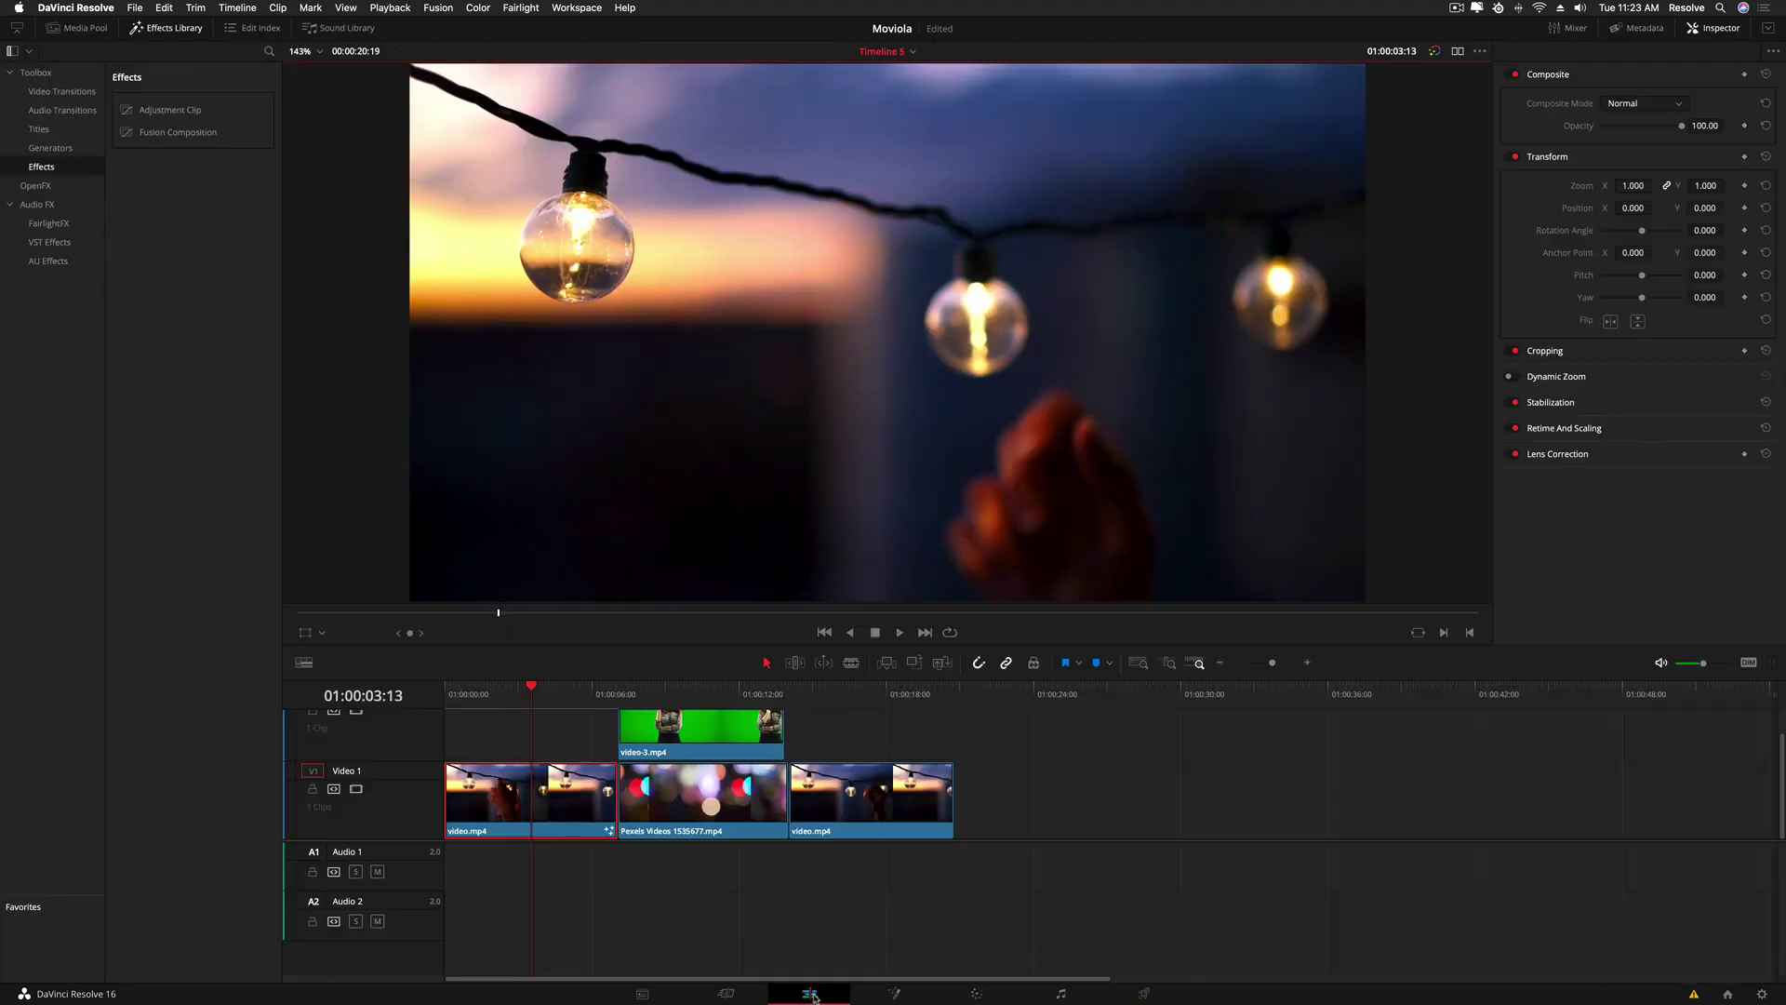
pyautogui.click(894, 993)
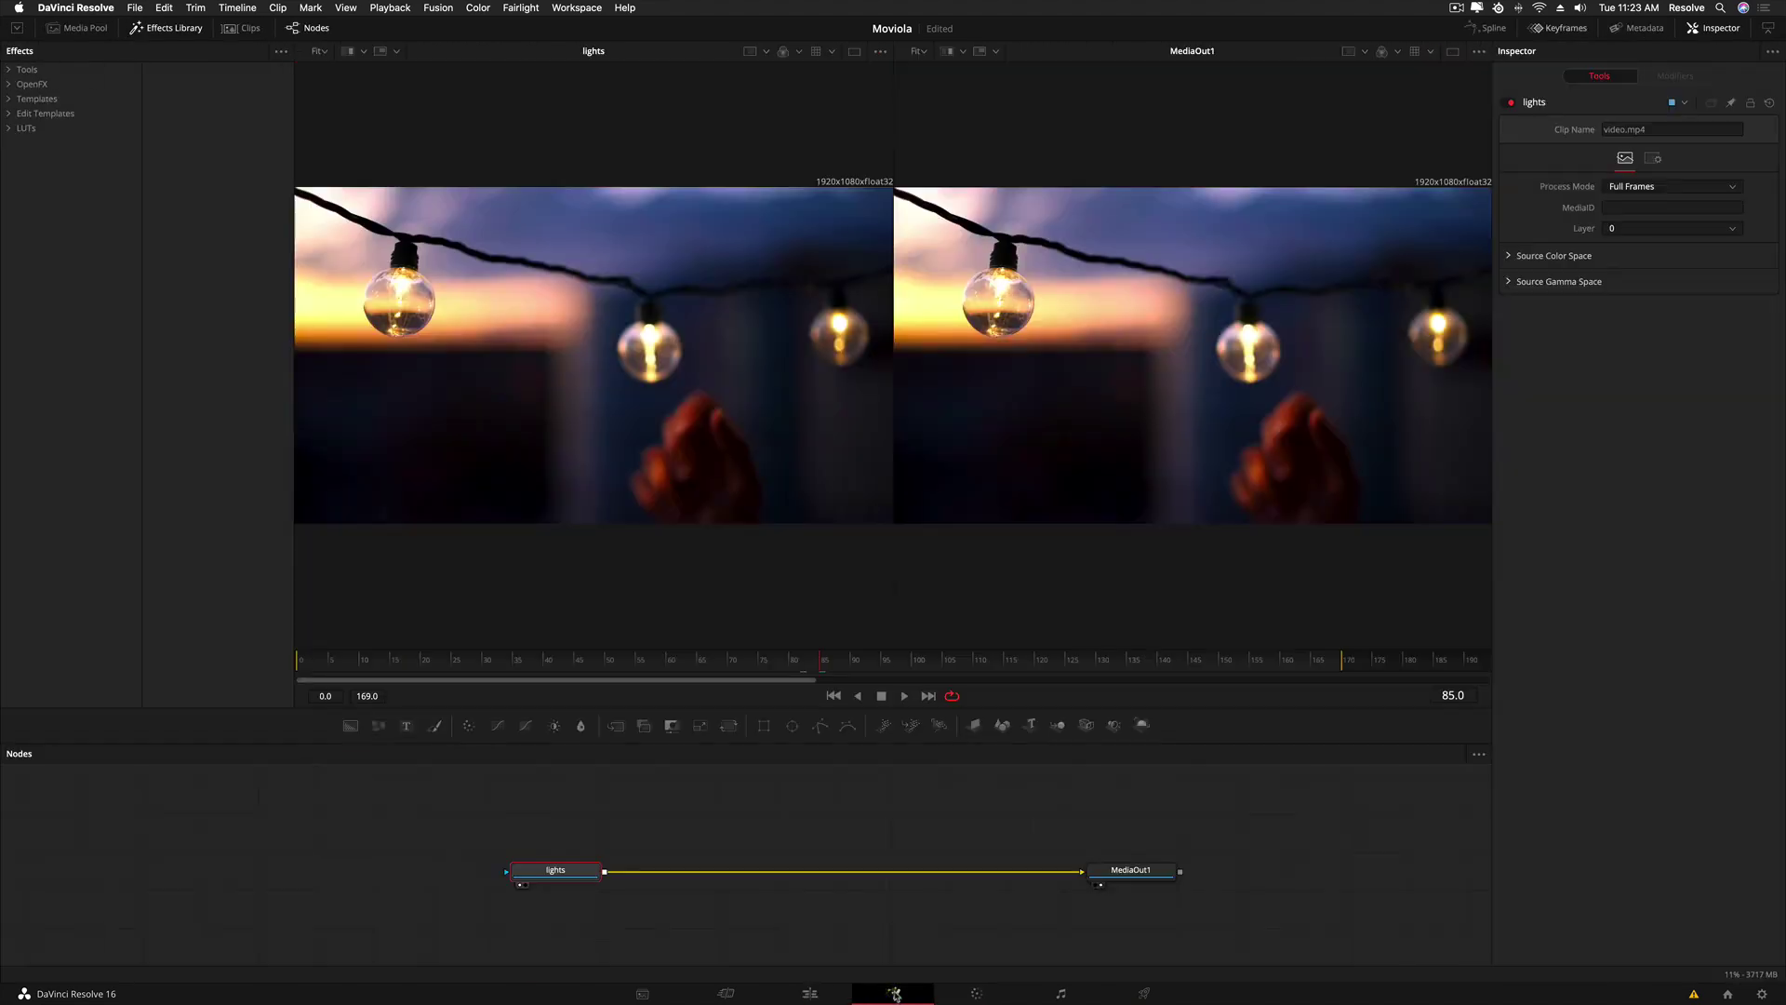
# - Disconnect the lights node from MediaOut1, check the clip's output on the Color page, and reconnect lights to MediaOut1
pyautogui.moveTo(1081, 875); pyautogui.dragTo(1047, 878)
pyautogui.click(975, 993)
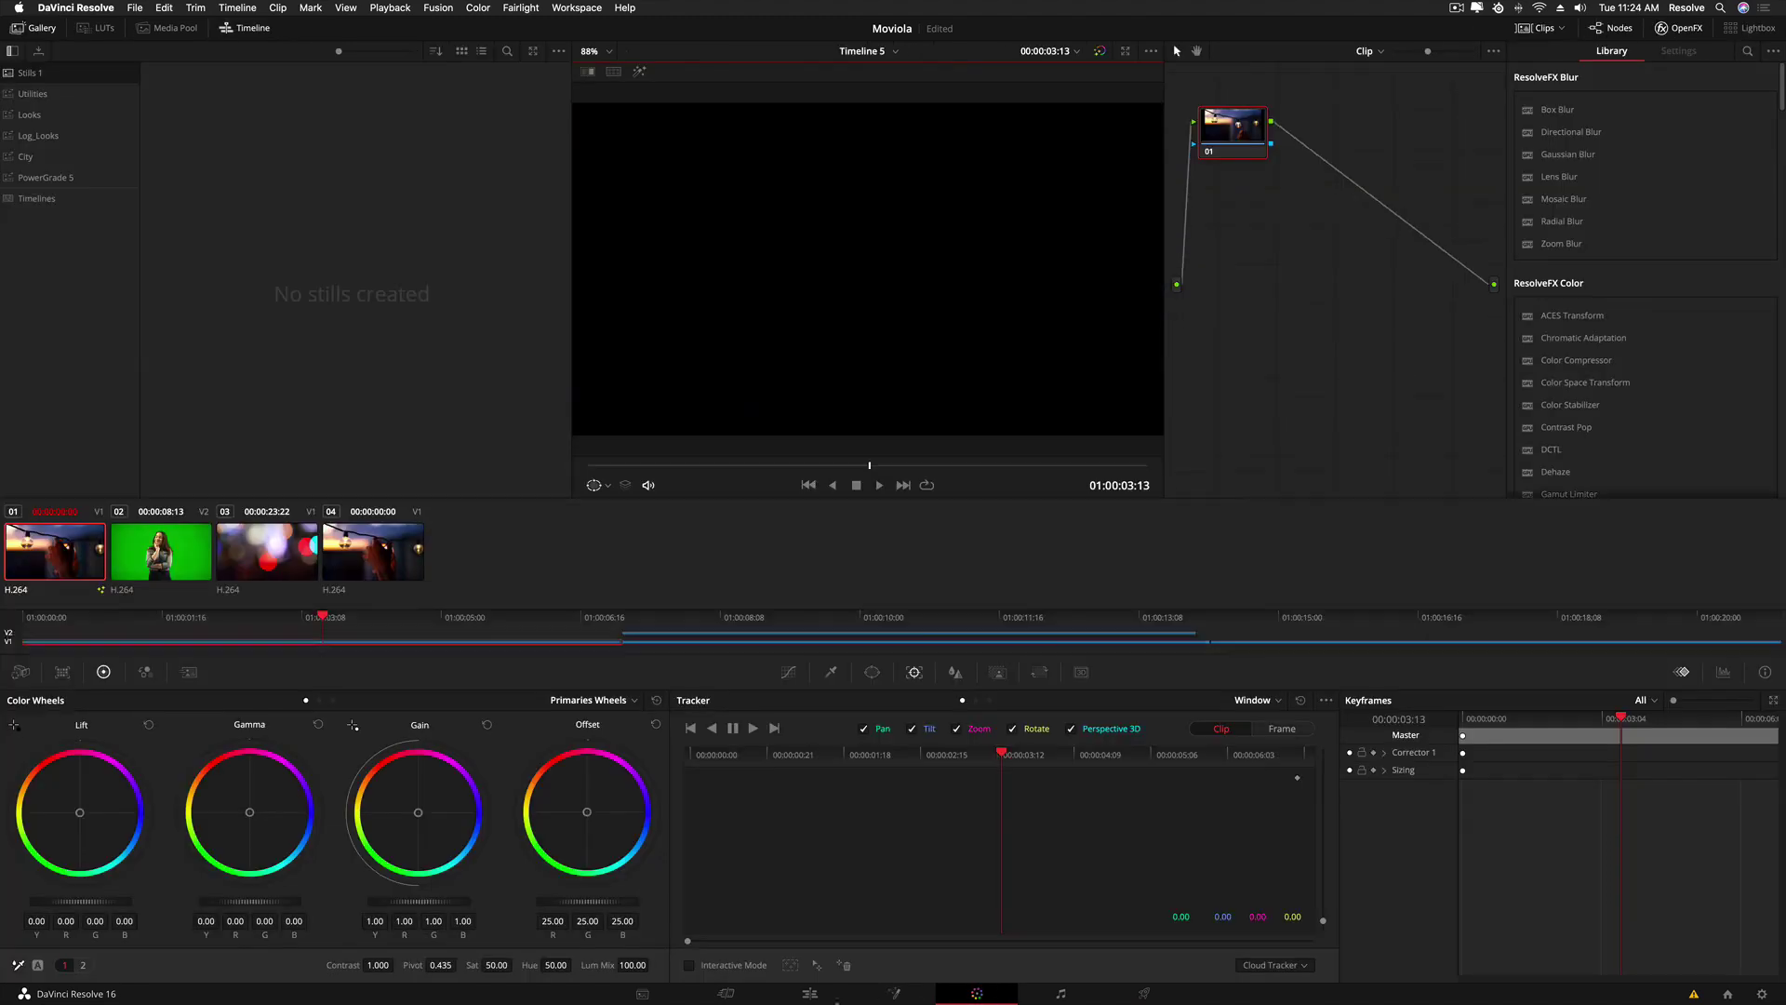
pyautogui.click(811, 993)
pyautogui.click(894, 993)
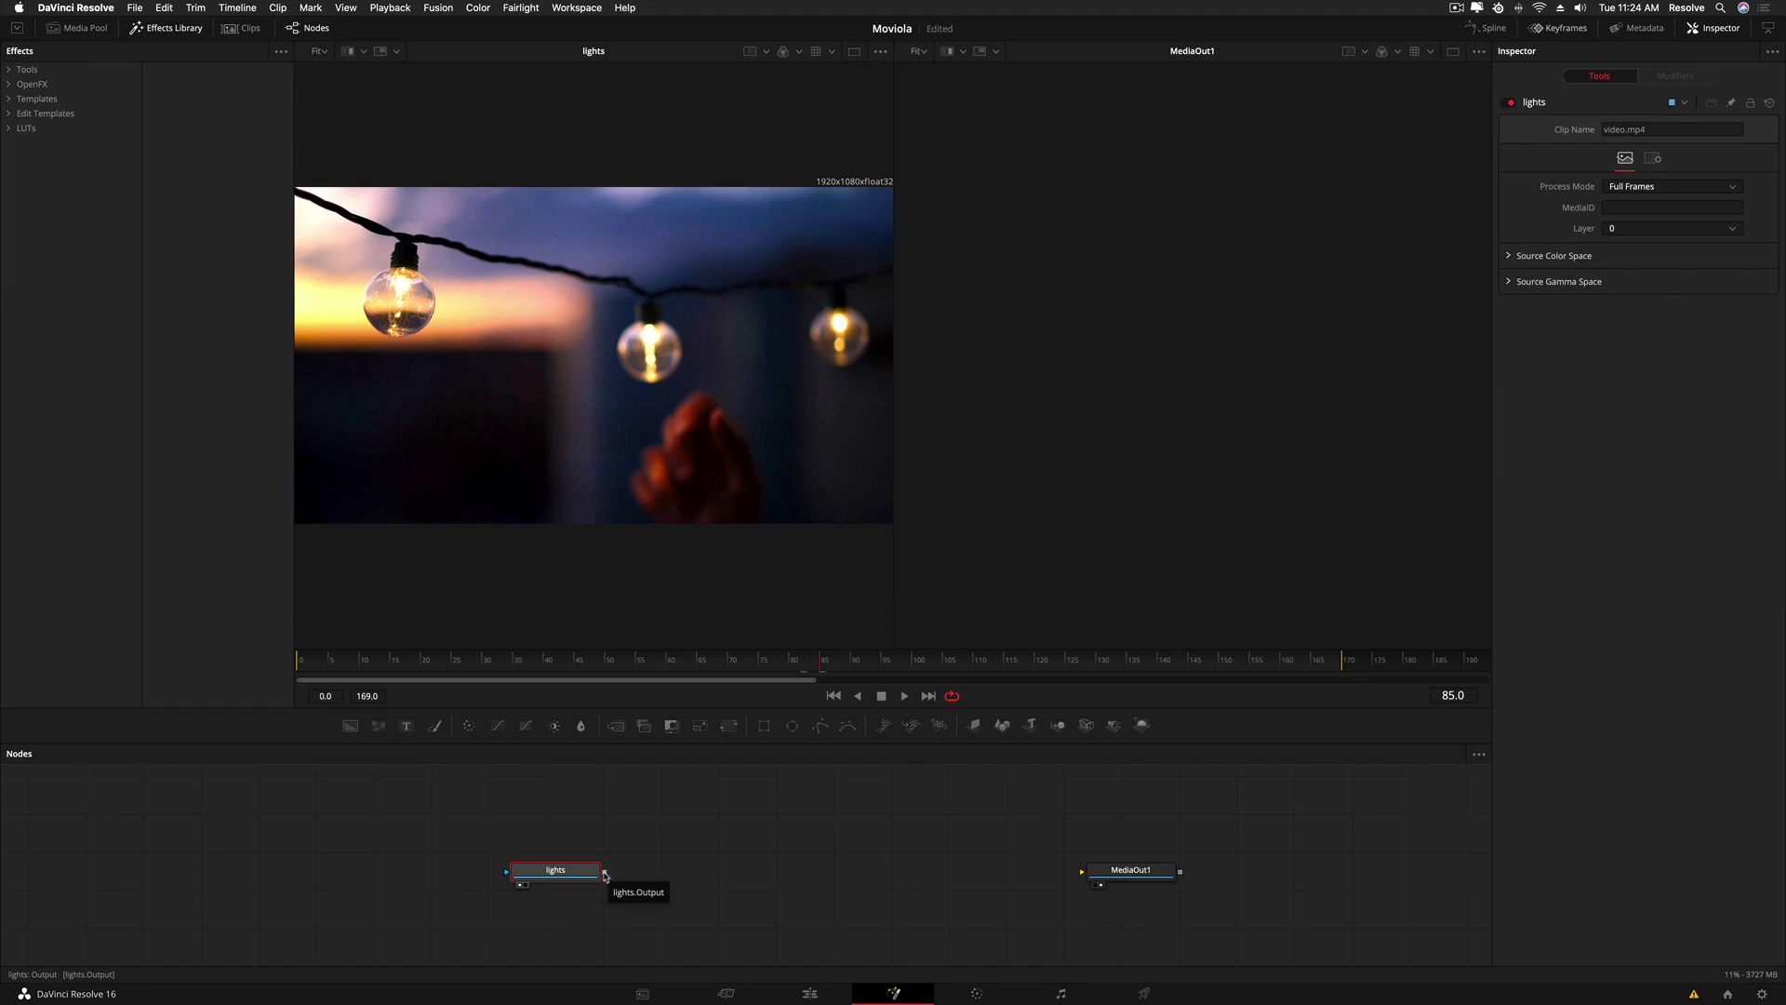
pyautogui.moveTo(606, 872); pyautogui.dragTo(1112, 875)
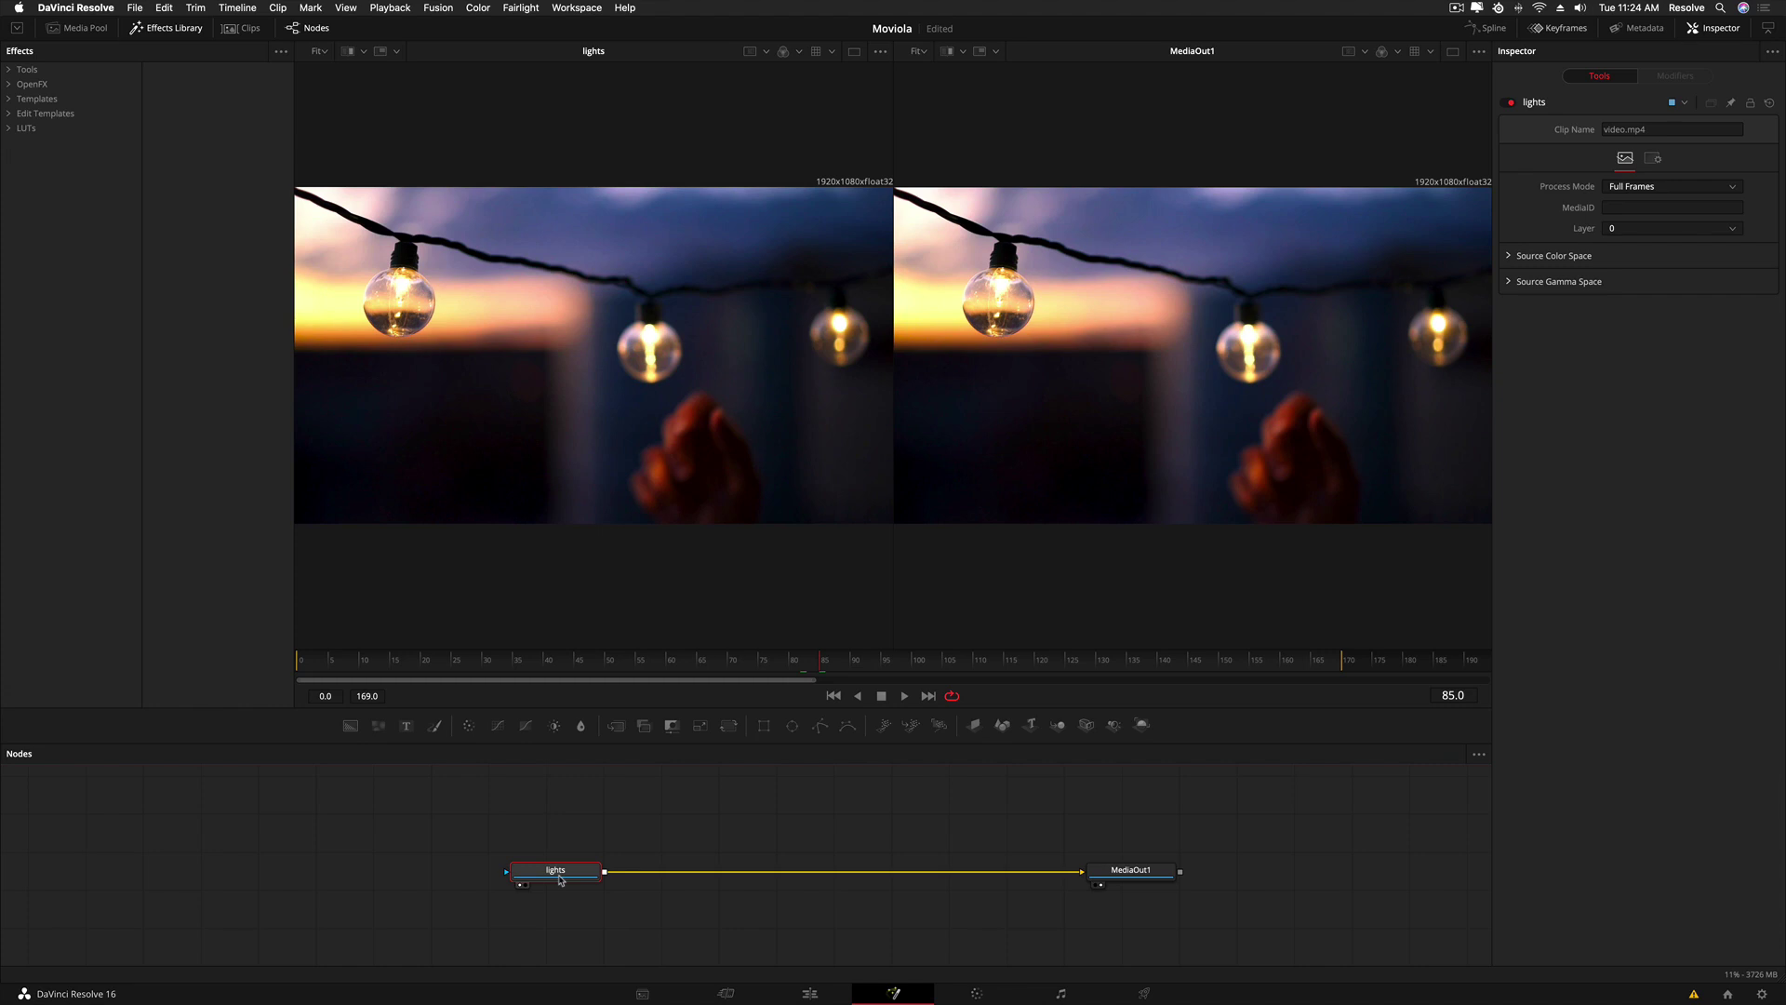
# - Add a Blur node after lights and display it in the first viewer
pyautogui.press('super+s')
pyautogui.click(581, 728)
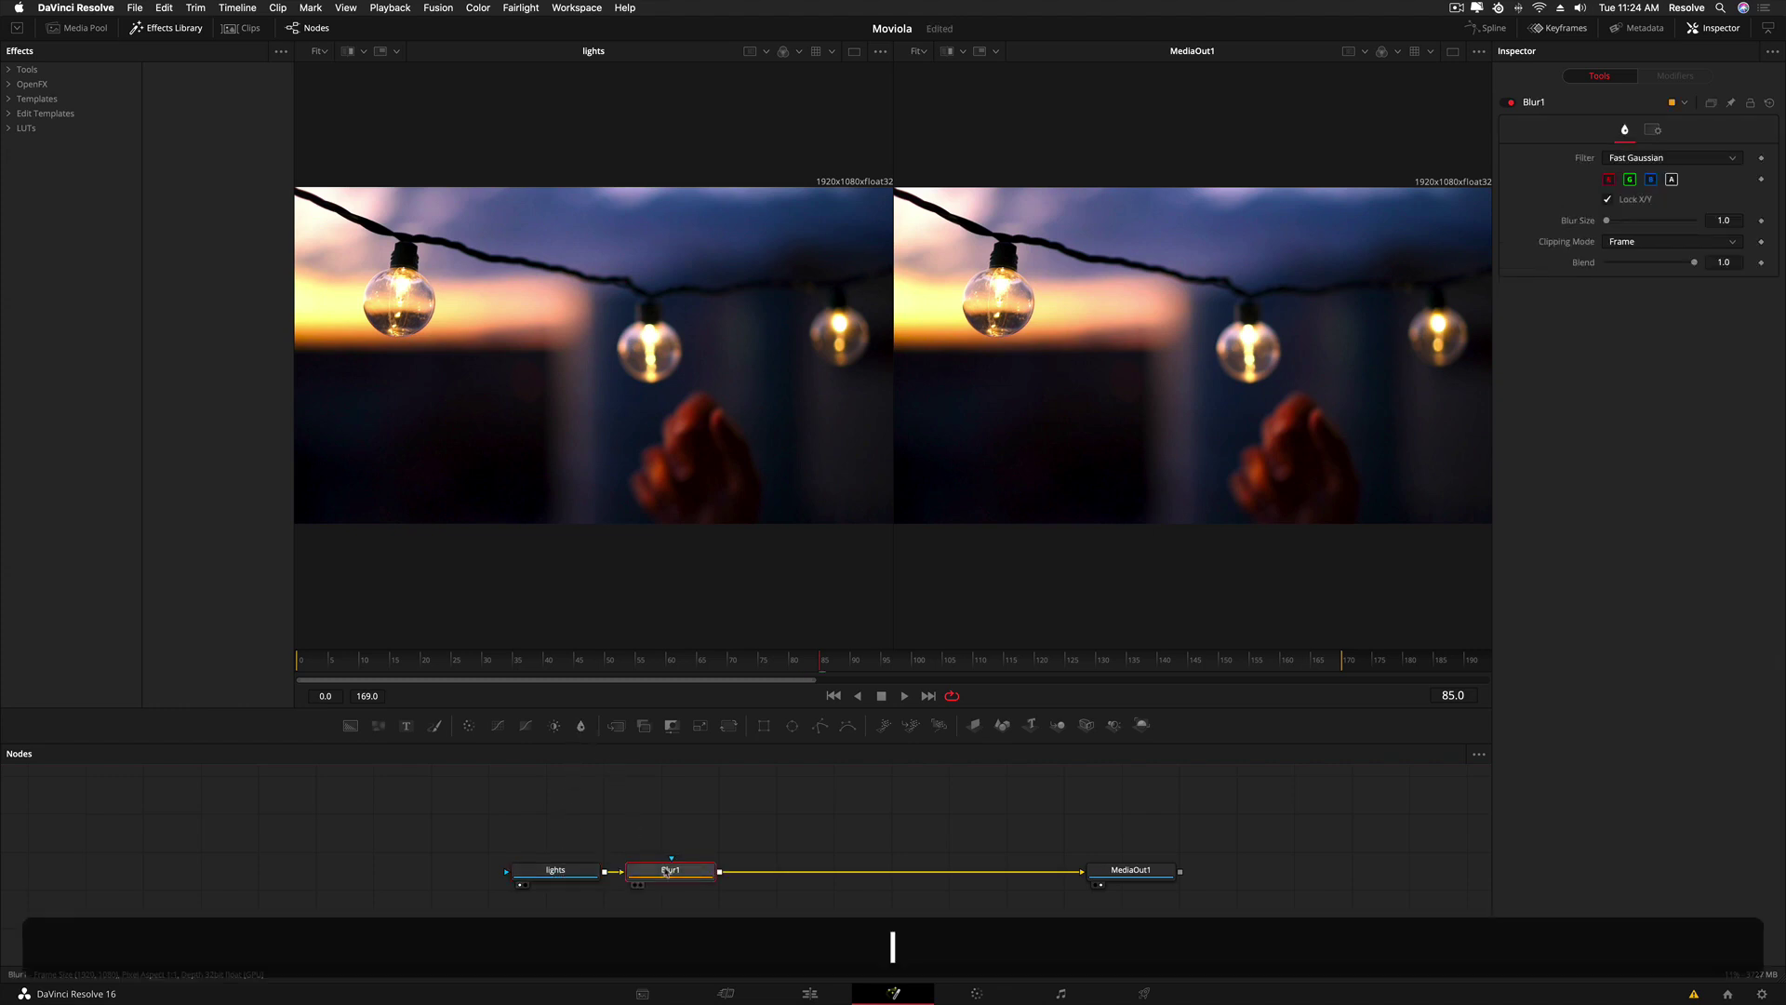
pyautogui.press('1')
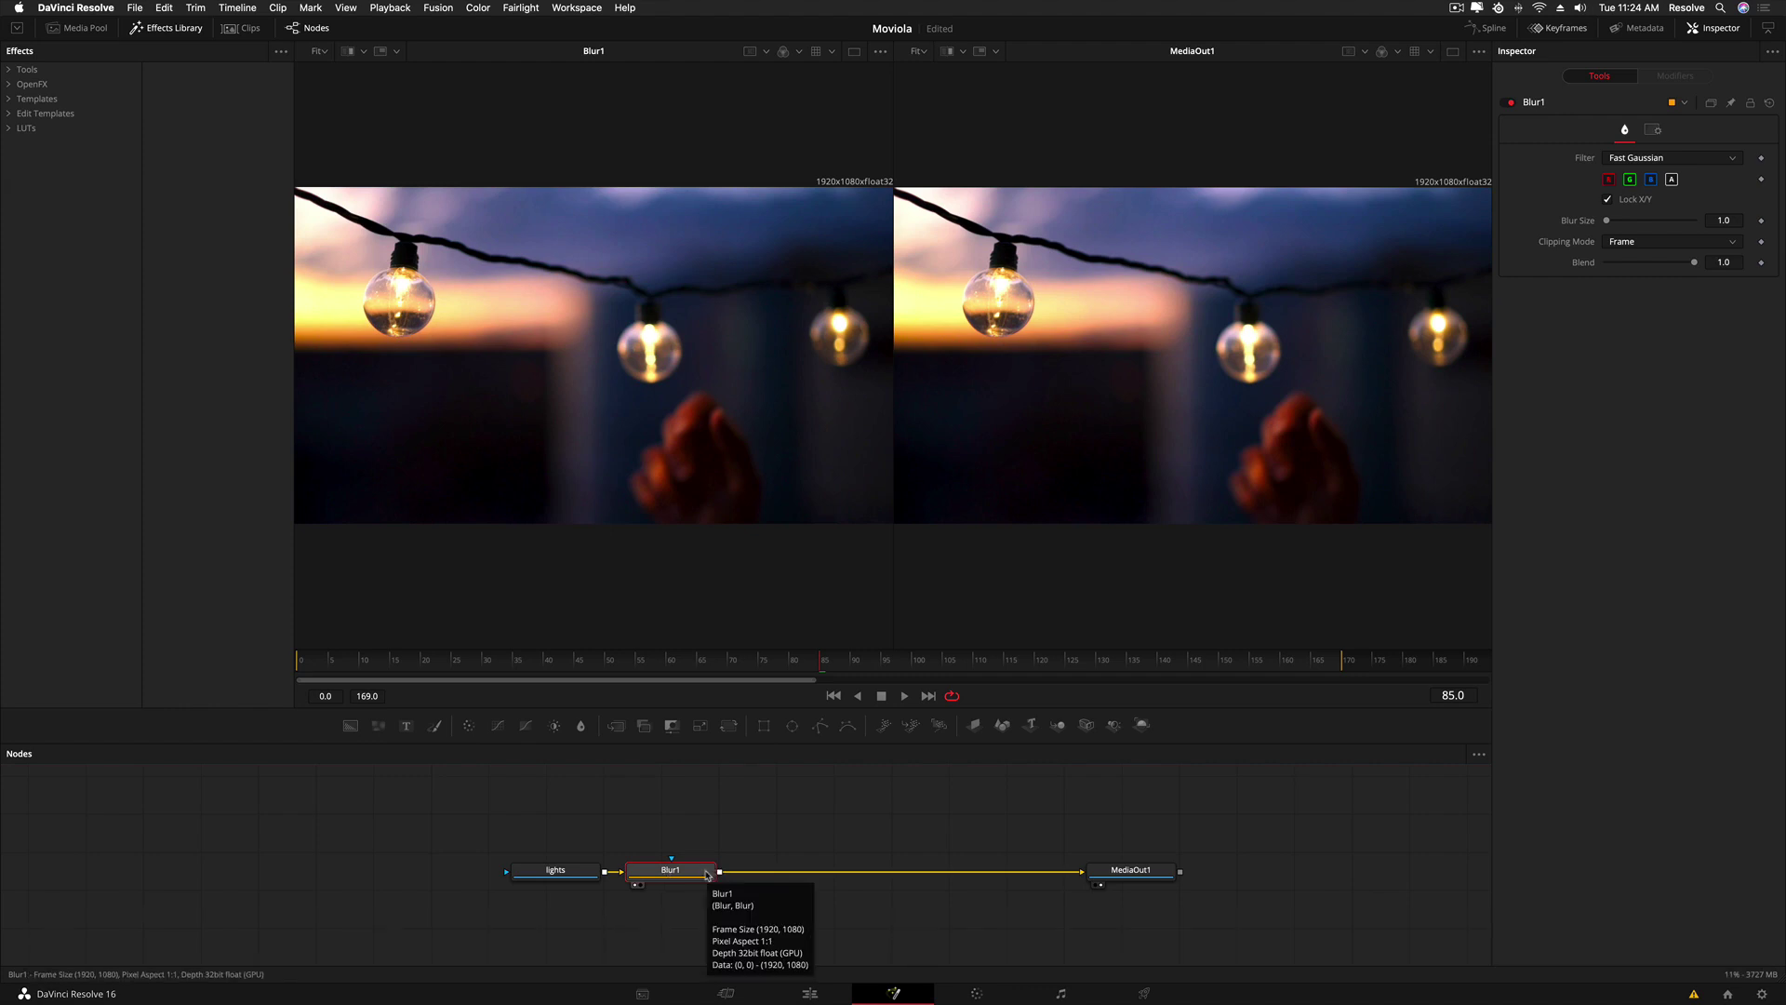
# - Set the blur size to 40.2 and its blend to 0.677
pyautogui.moveTo(1606, 220); pyautogui.dragTo(1639, 226)
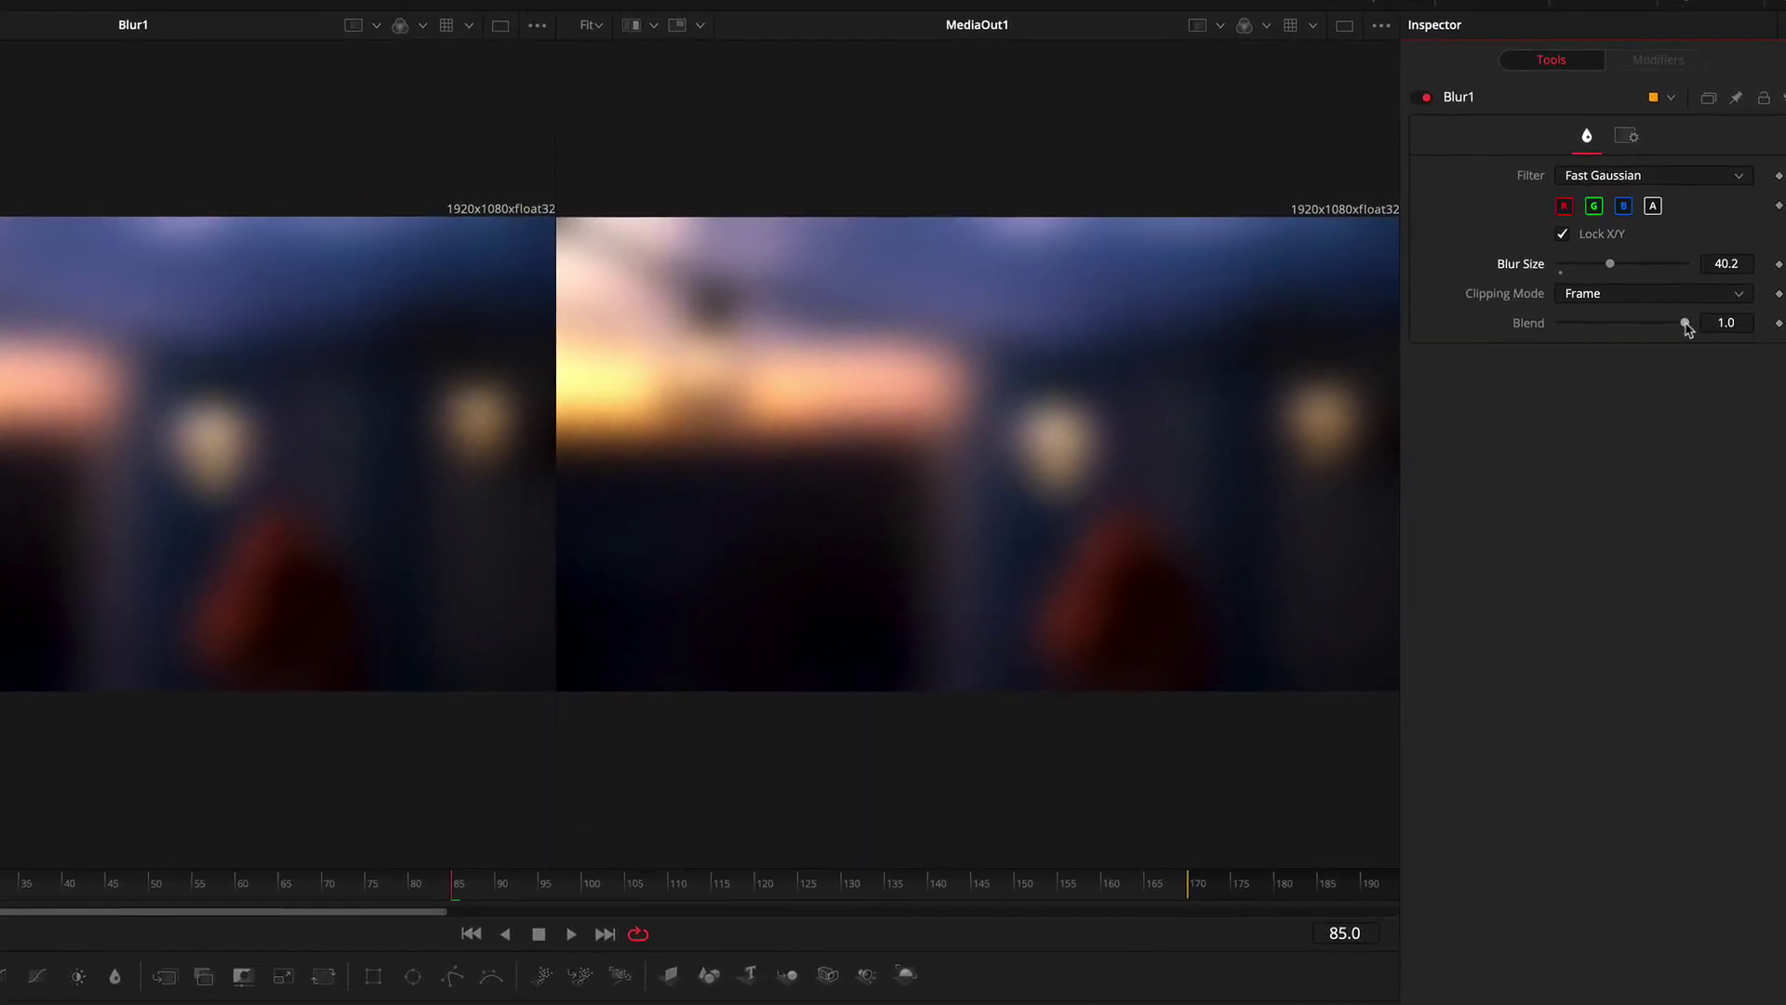
pyautogui.moveTo(1685, 324); pyautogui.dragTo(1644, 341)
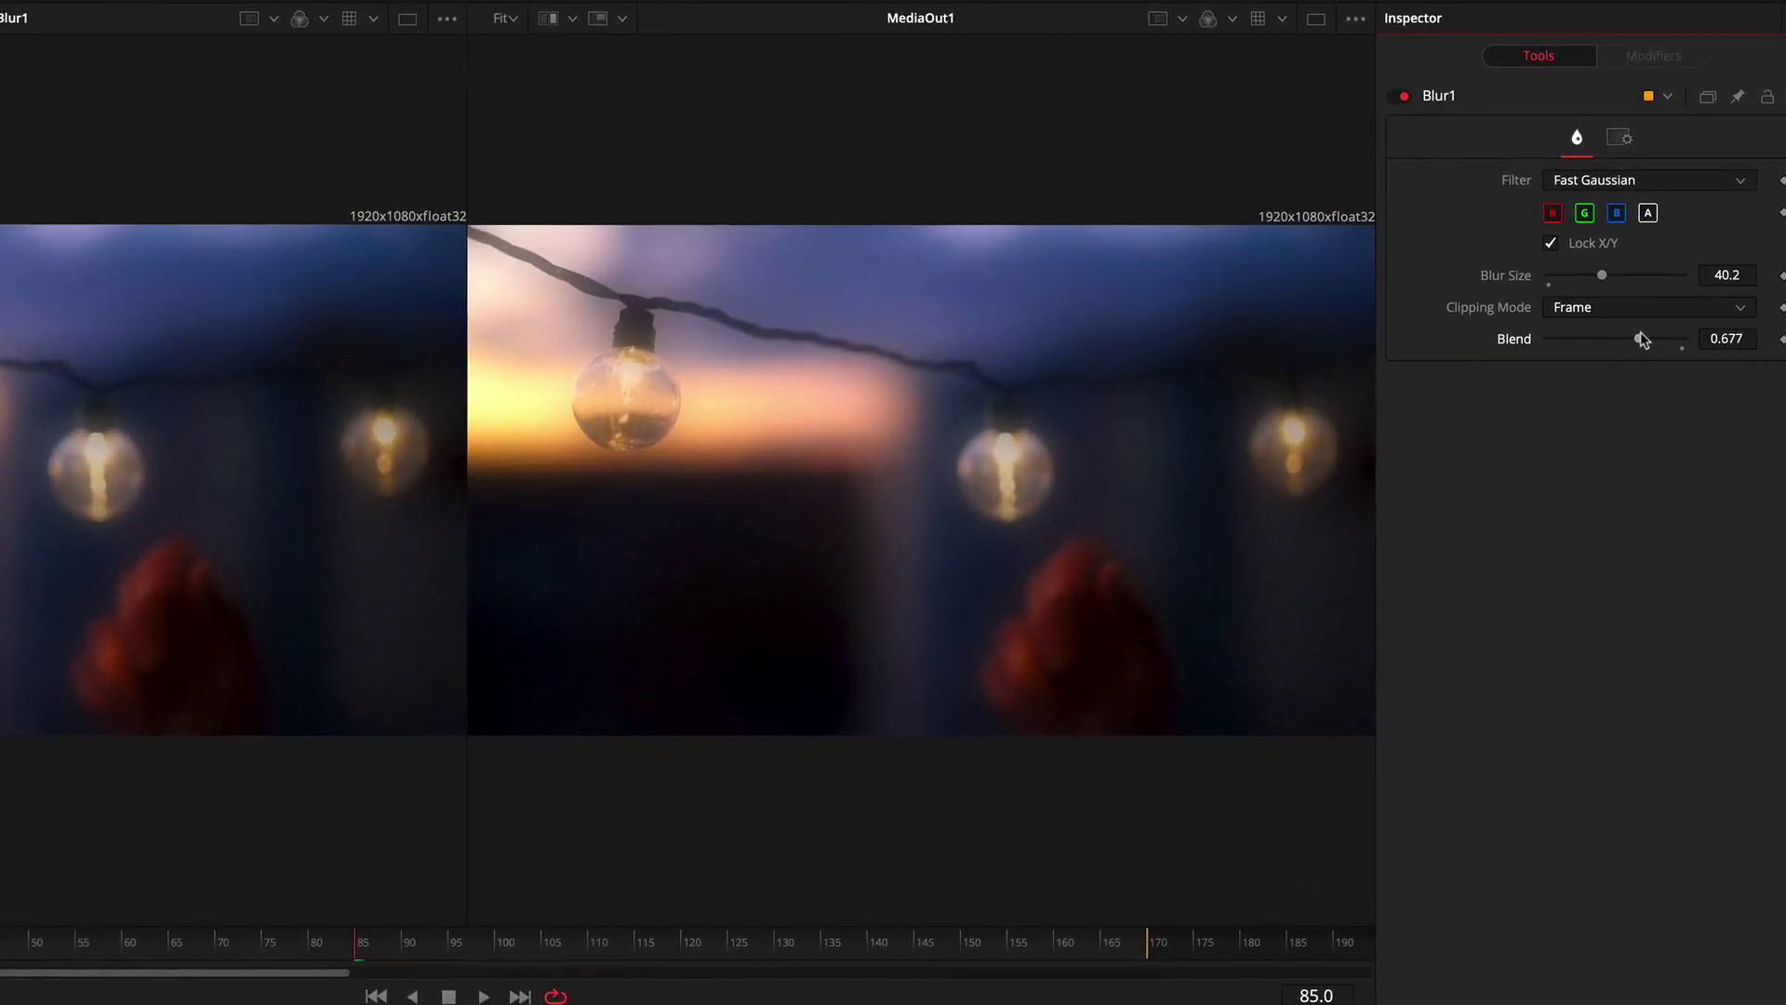
# - Try switching the blur's red and green channels off and on, and view the available filter types
pyautogui.click(1553, 216)
pyautogui.click(1581, 216)
pyautogui.click(1553, 216)
pyautogui.click(1580, 217)
pyautogui.click(1576, 182)
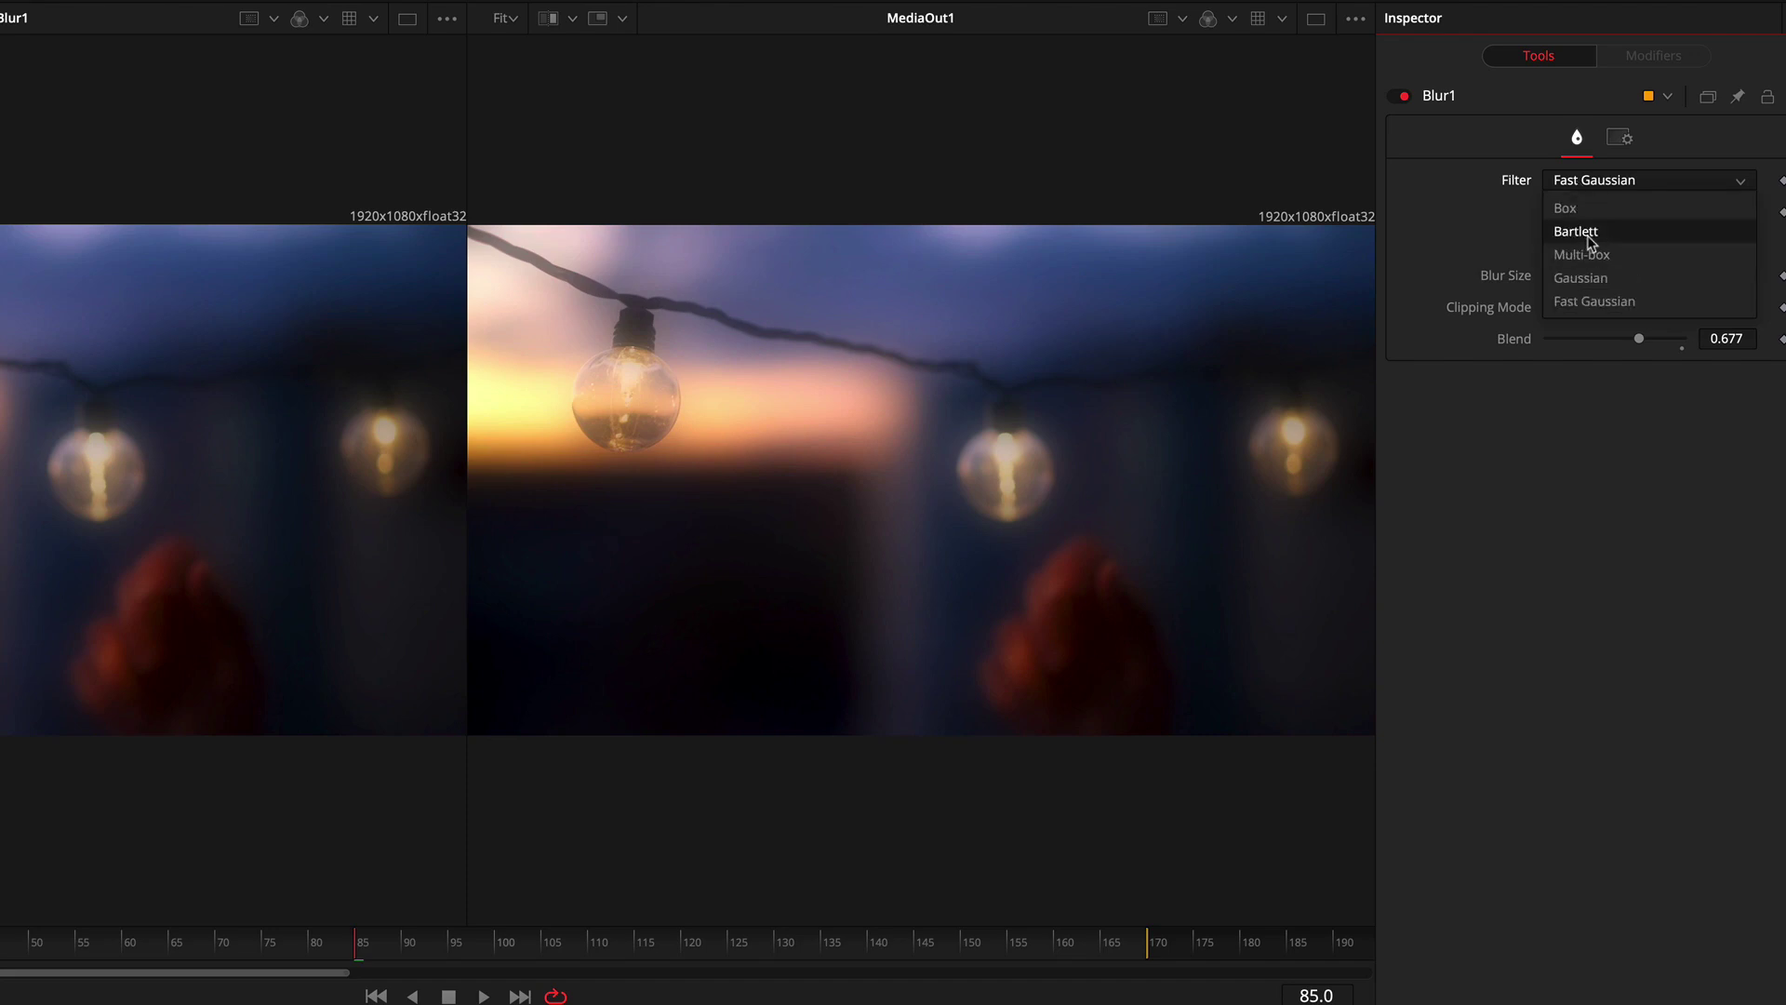
pyautogui.click(1522, 453)
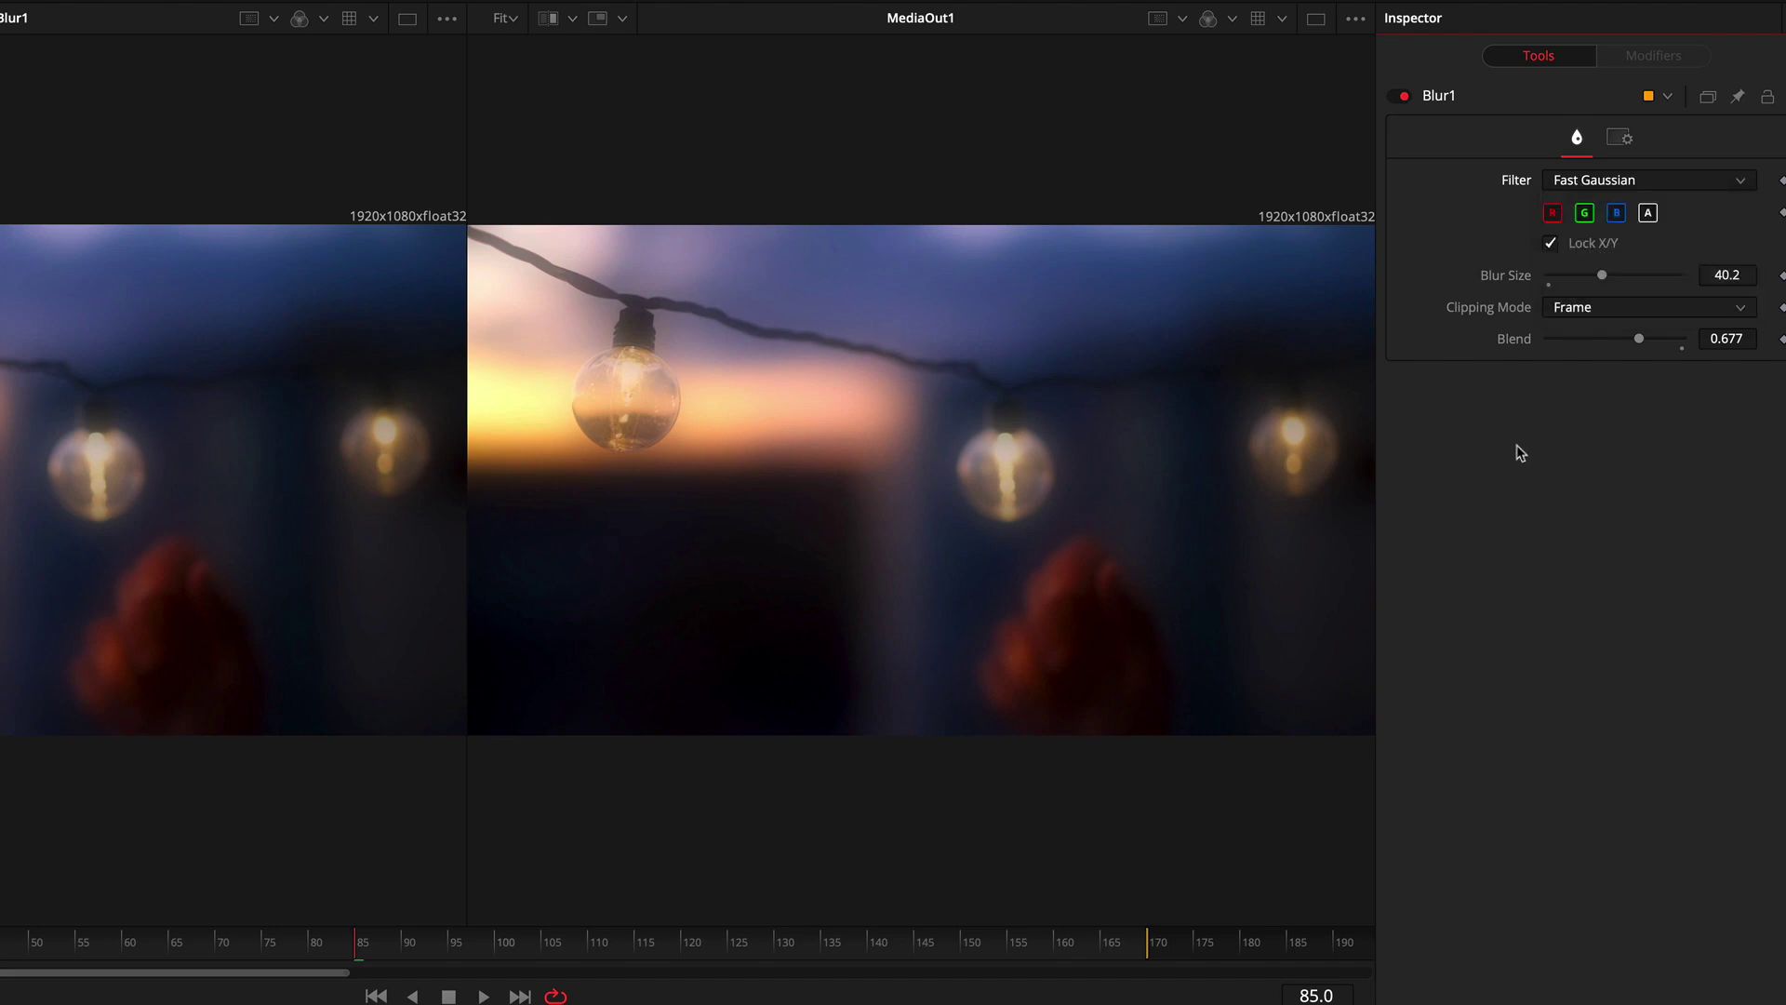
# - Pin Blur1's settings, add a Color Corrector node after Blur1 and display it in the first viewer
pyautogui.click(1736, 99)
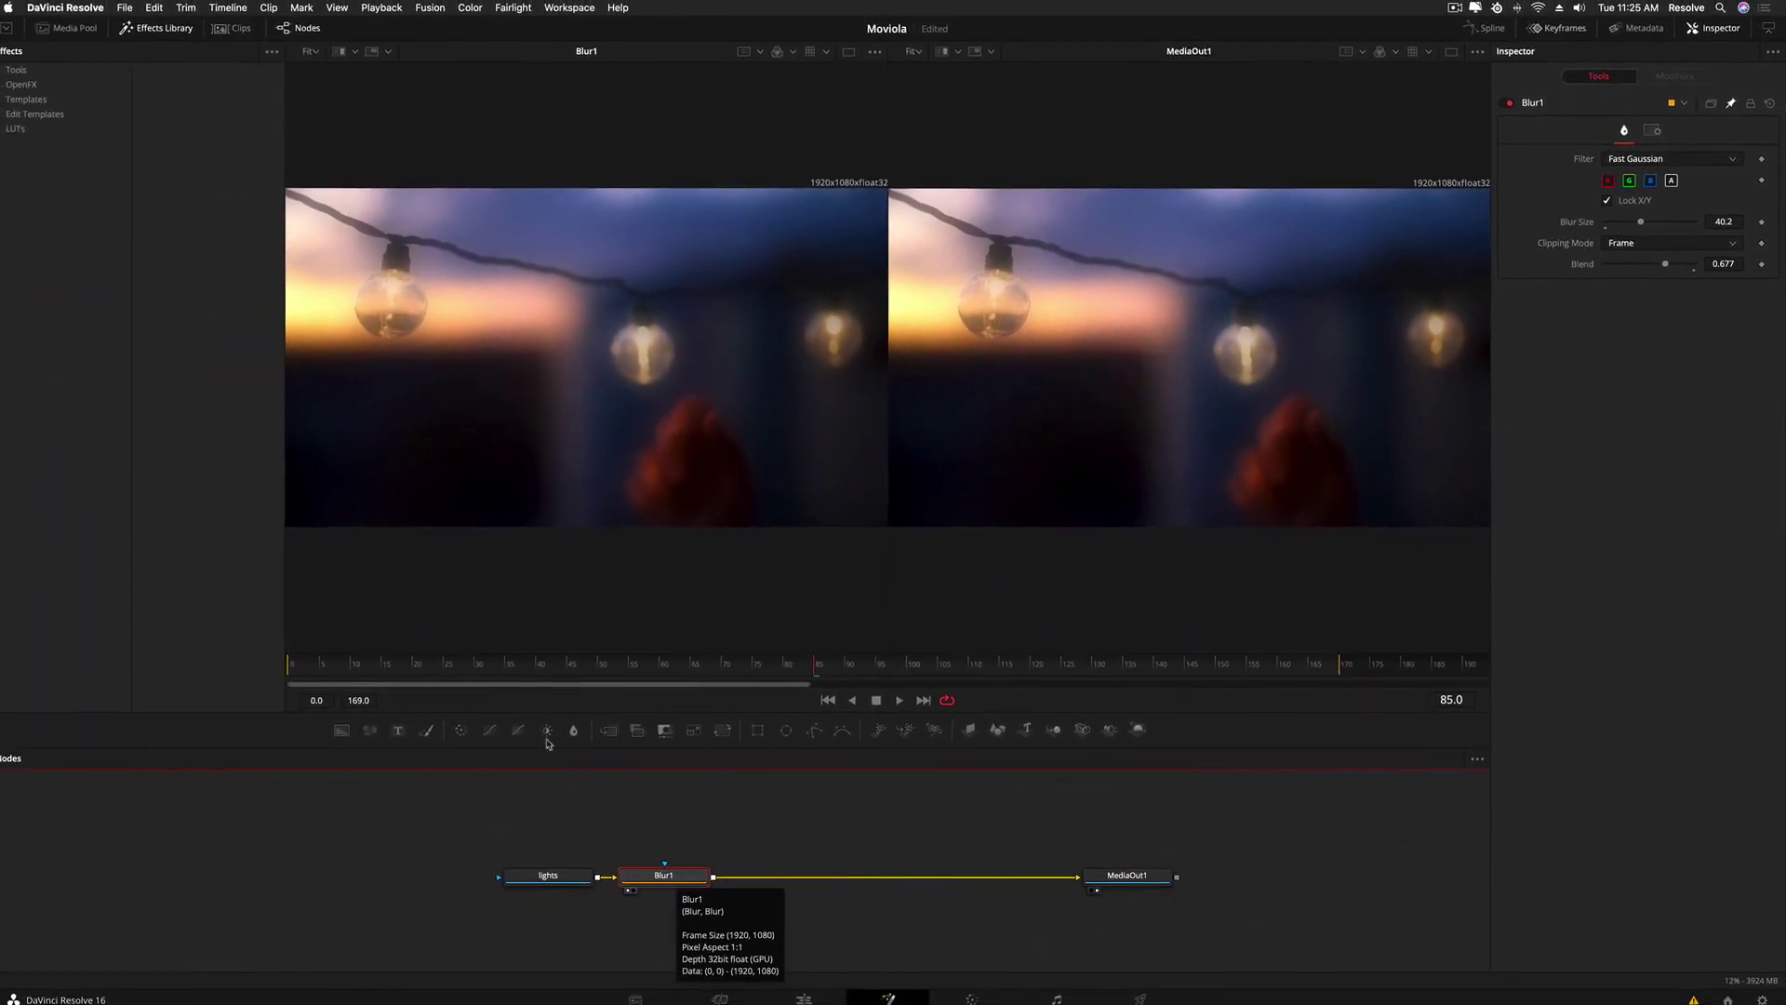
pyautogui.click(471, 728)
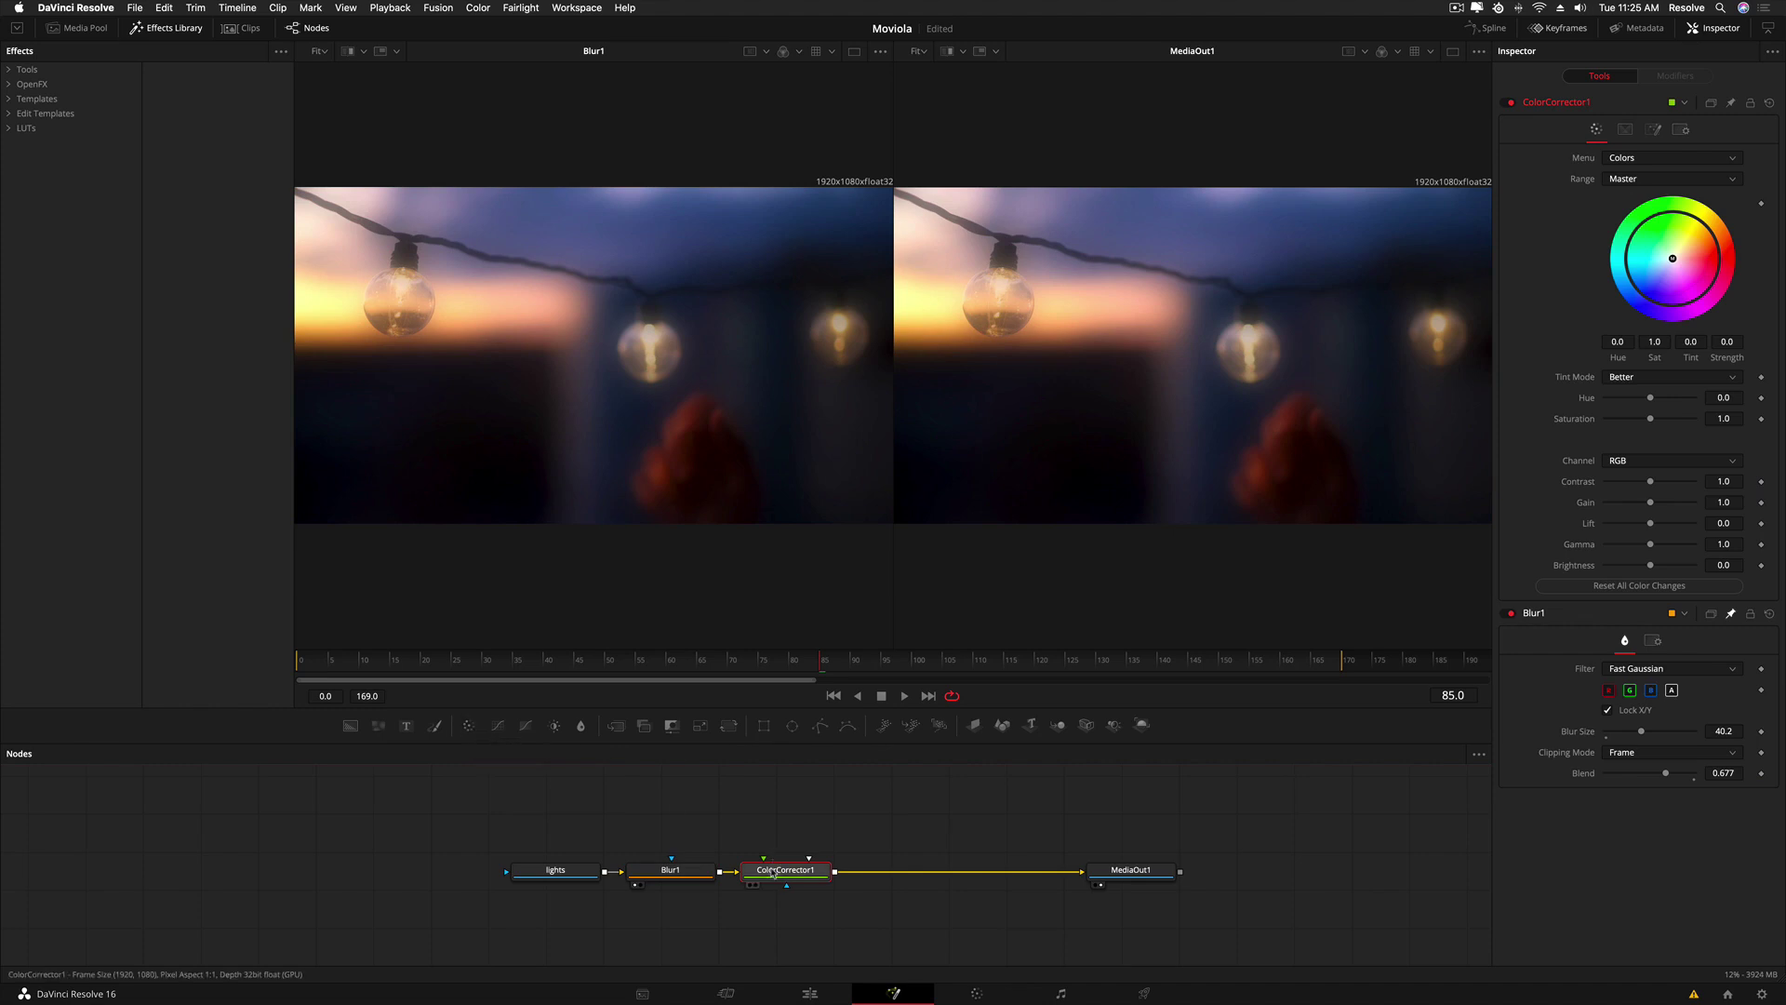
pyautogui.press('1')
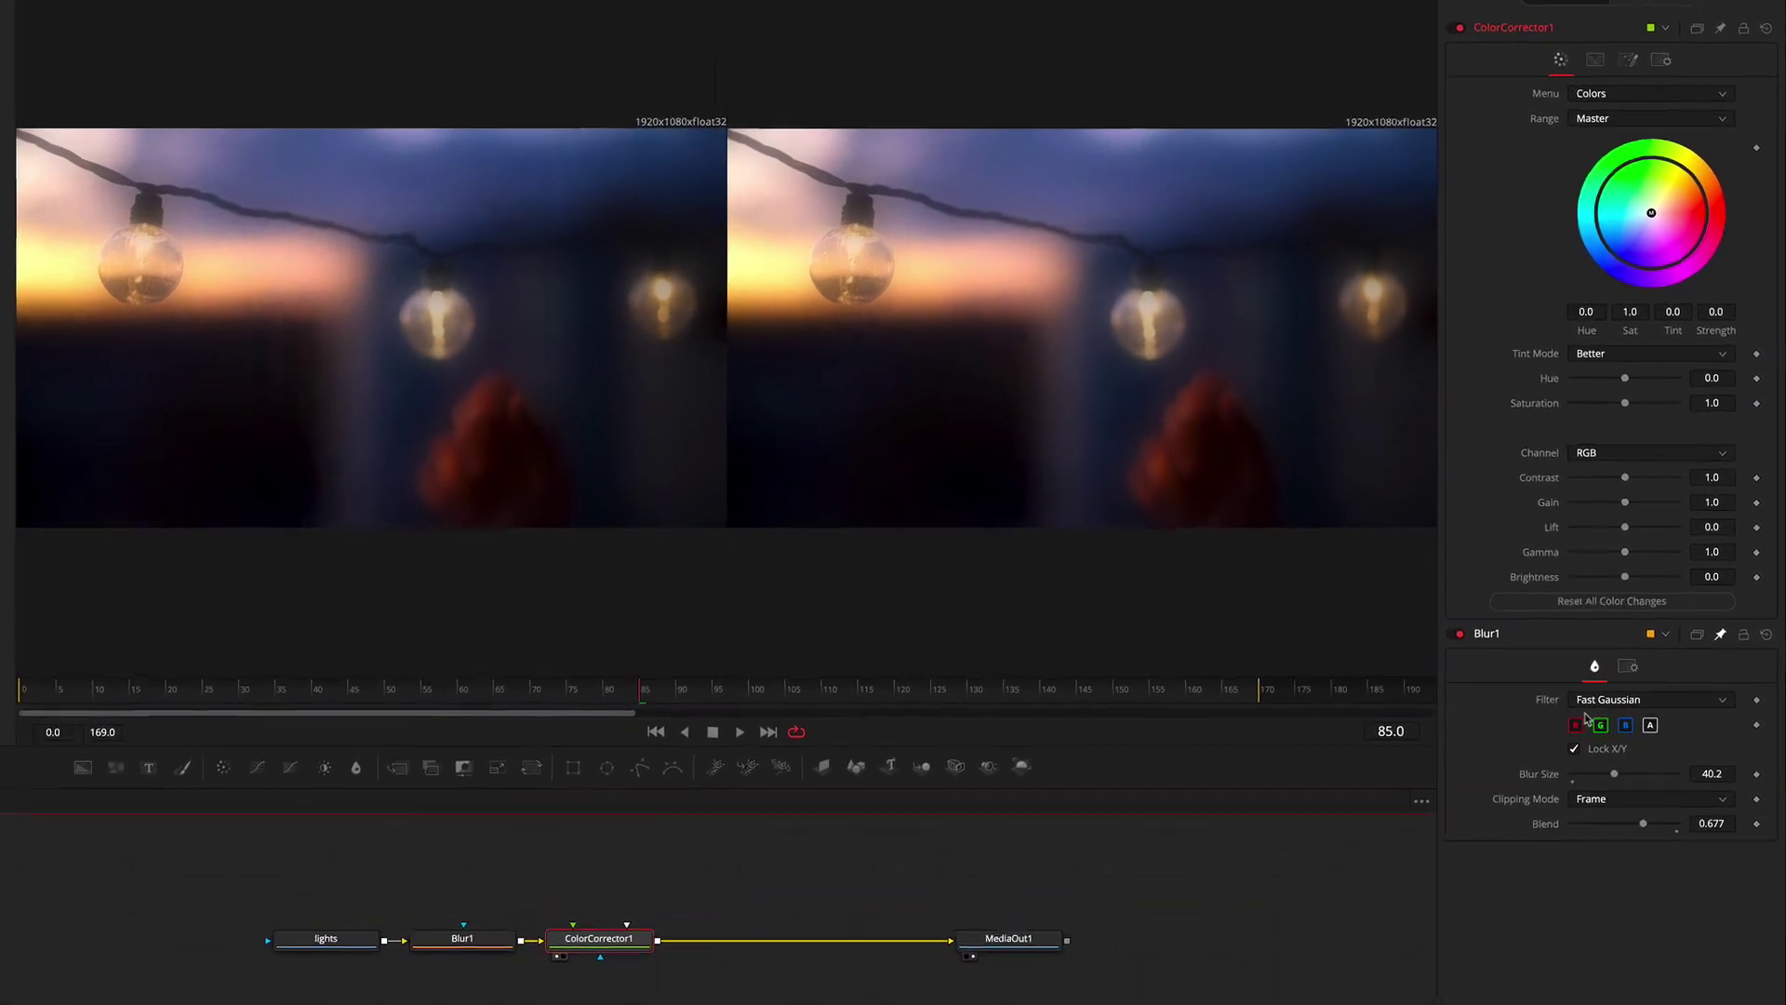
# - Set Blur1 to size 29.9 and blend 0.661, and shift the color corrector's tint to -0.0644 at strength 0.1217
pyautogui.click(490, 942)
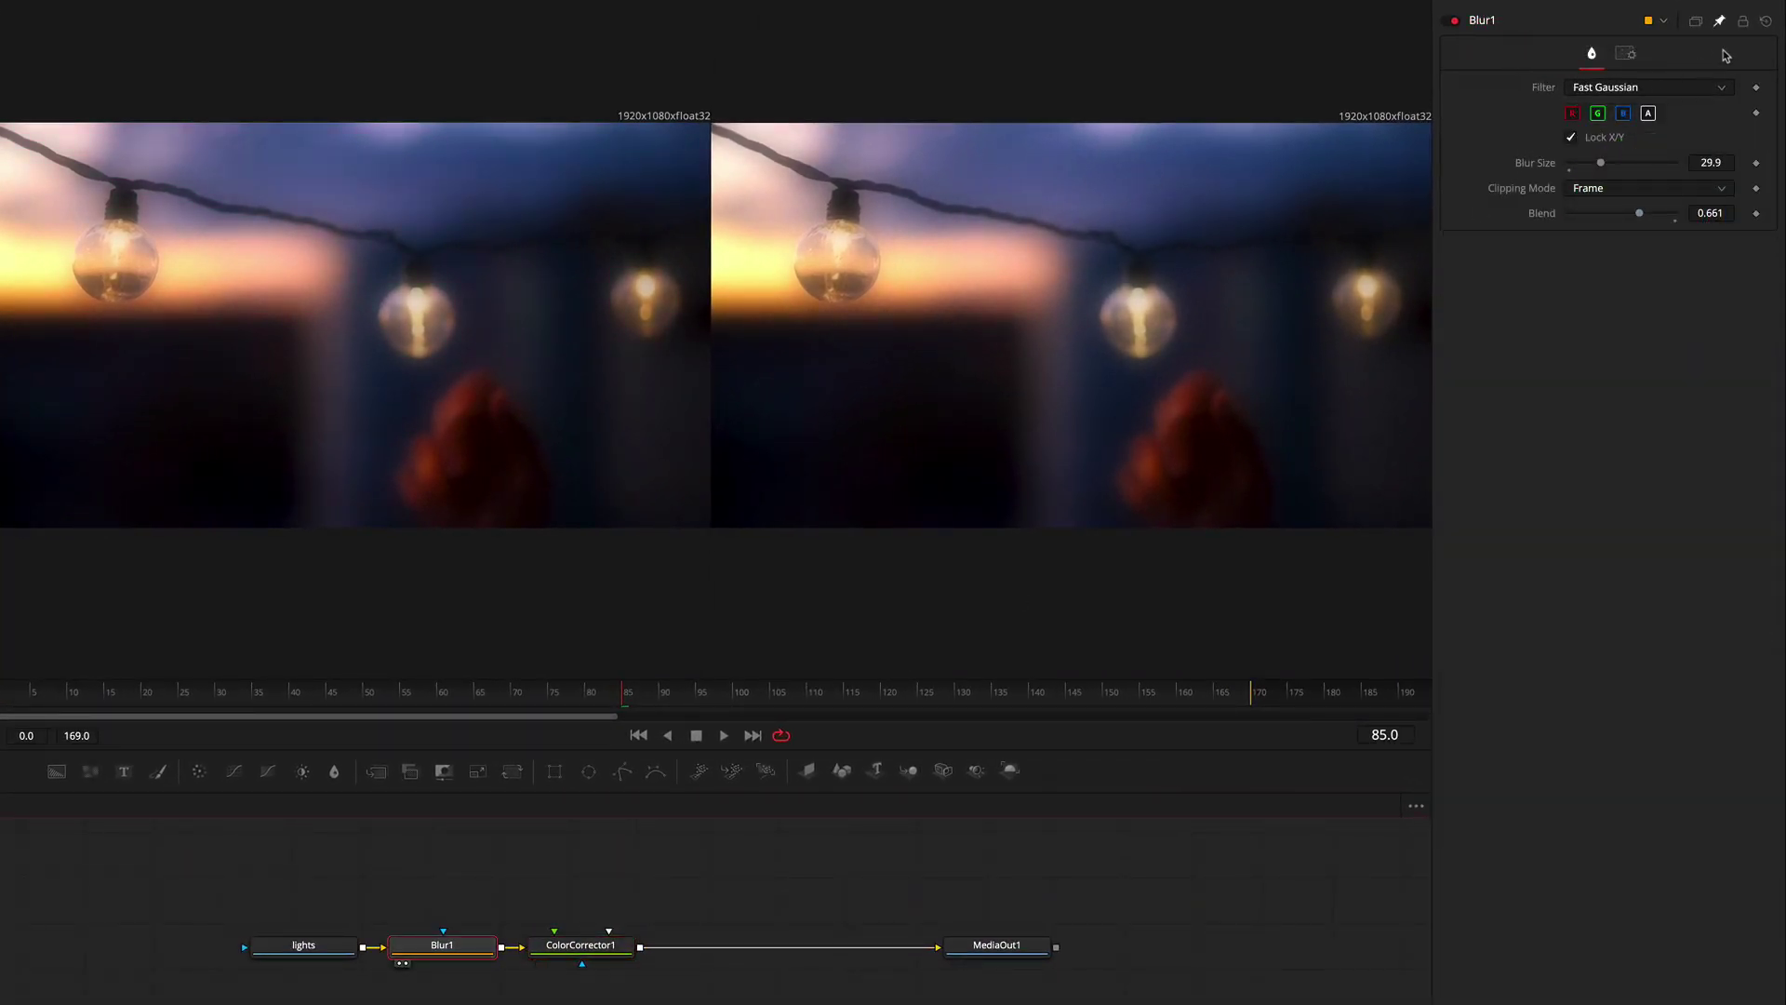
pyautogui.click(612, 942)
pyautogui.press('1')
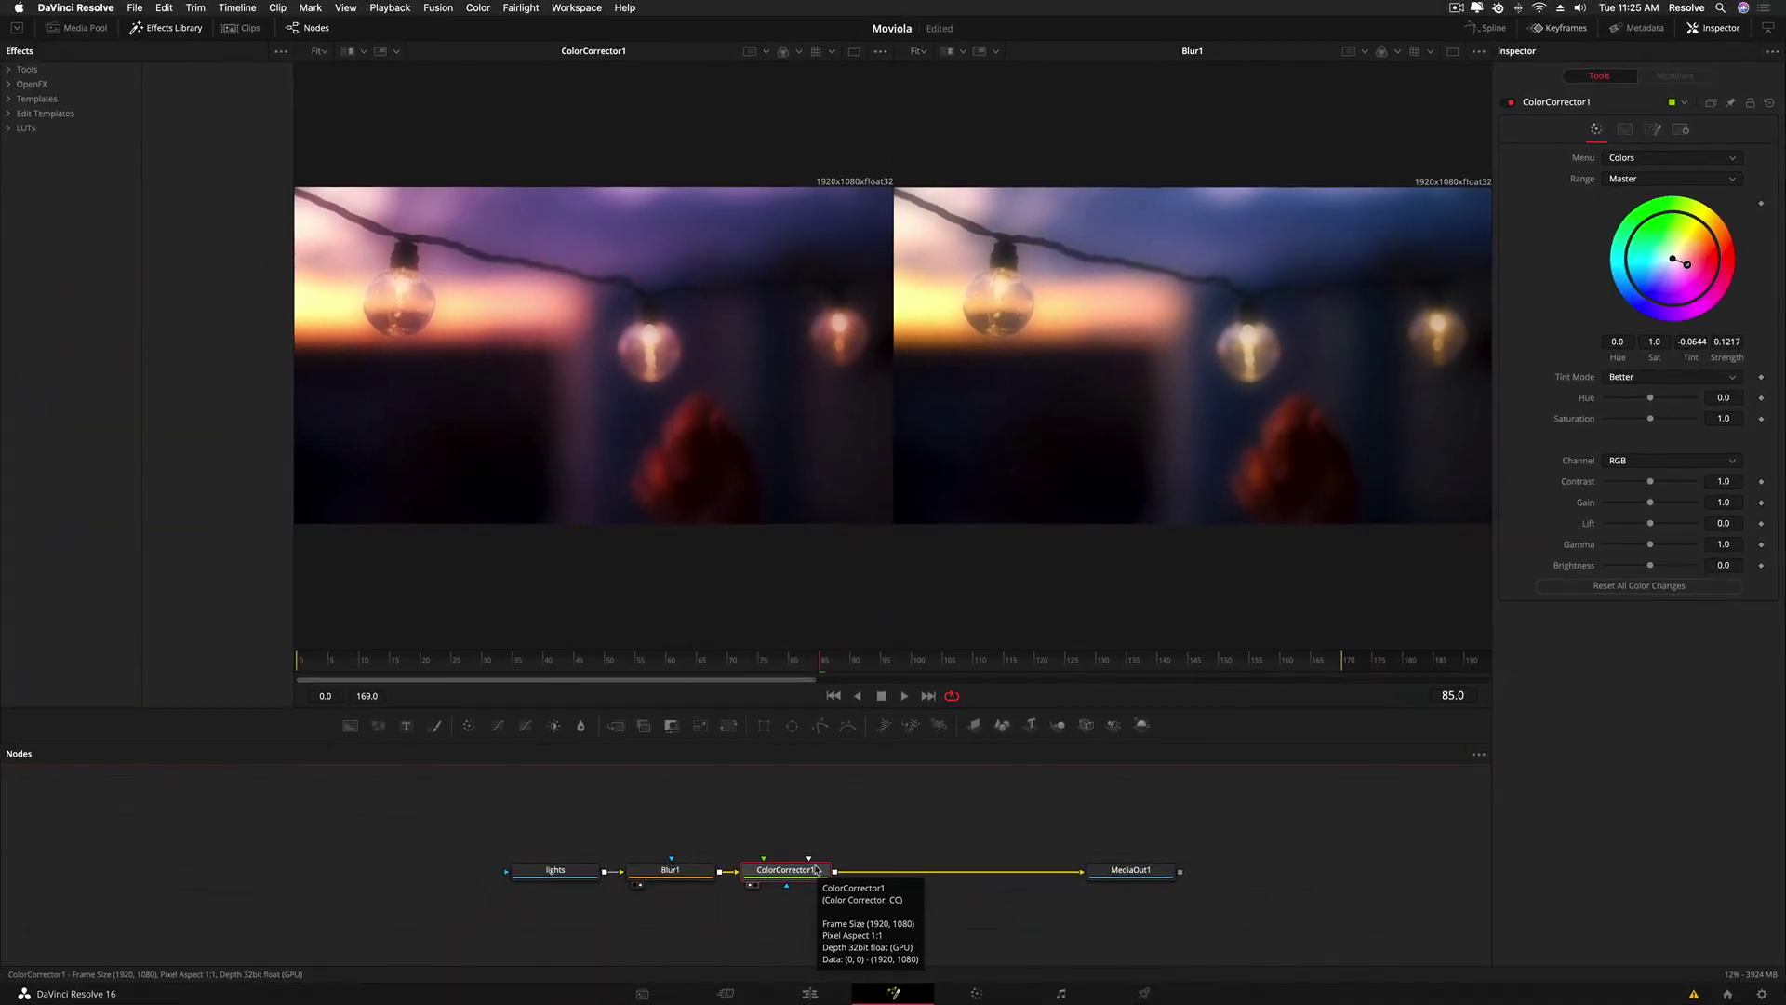
# - Show the timeline's clip thumbnails, and view the green-screen clip in Fusion with the playhead at 01:00:10:02
pyautogui.click(235, 30)
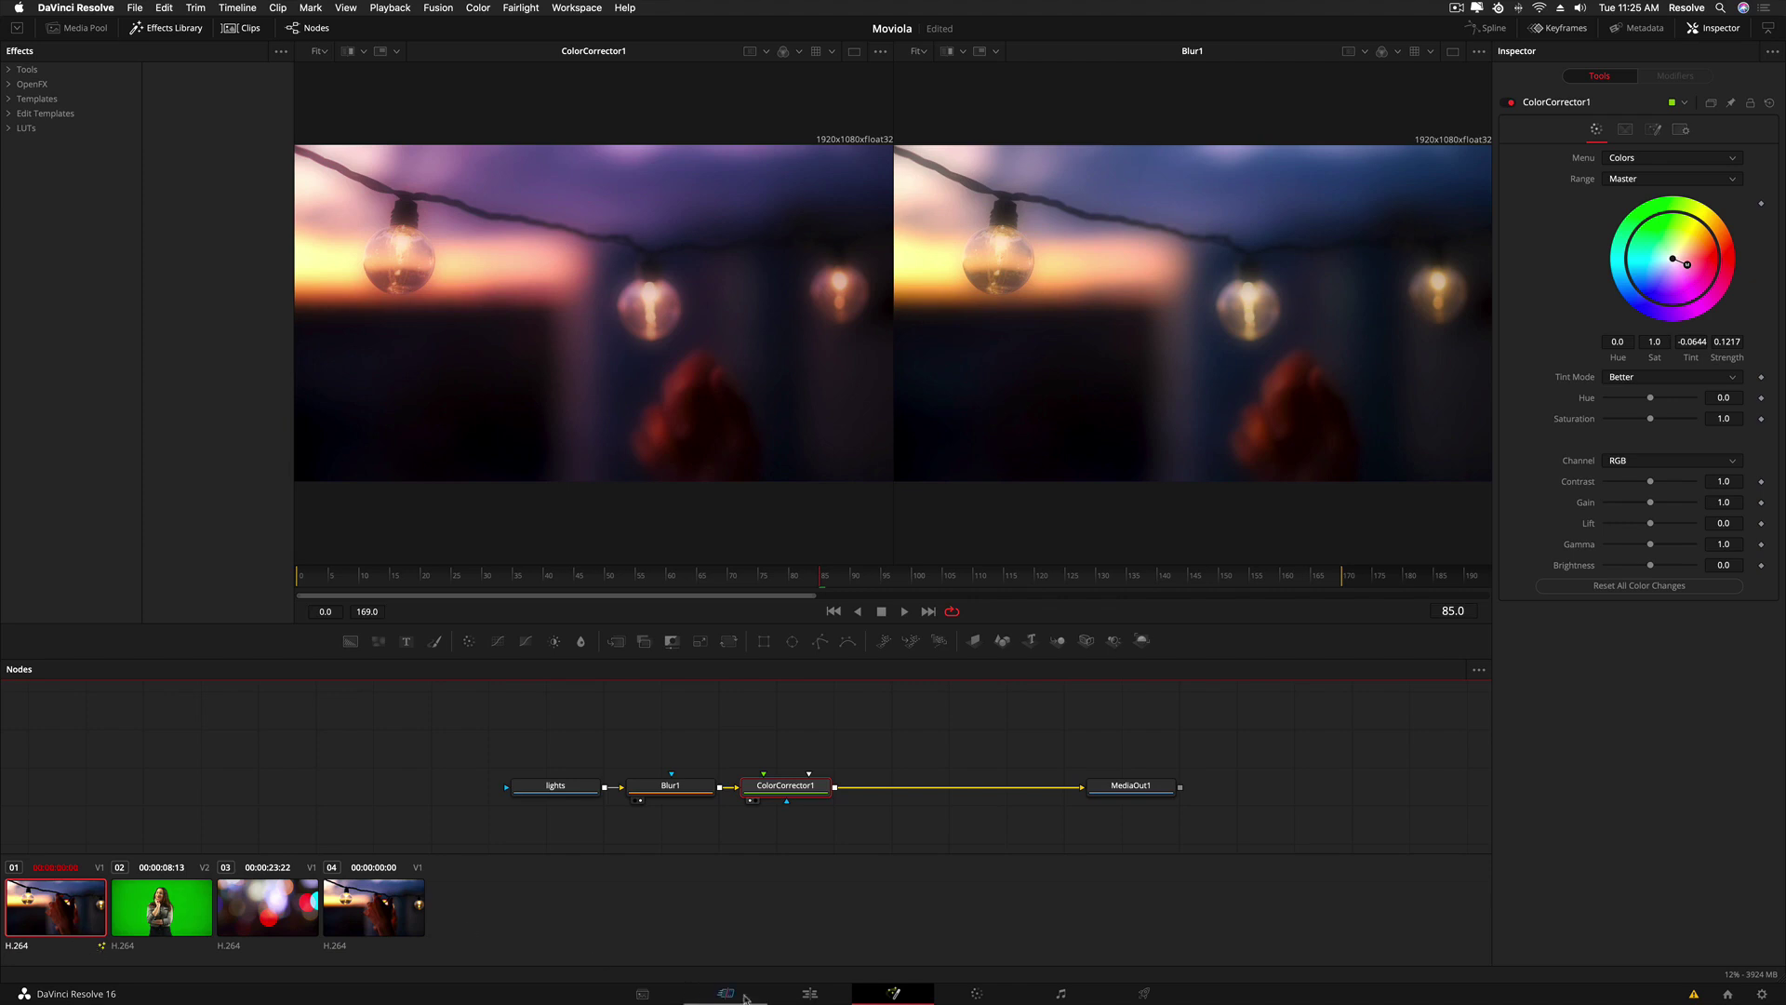
pyautogui.click(810, 993)
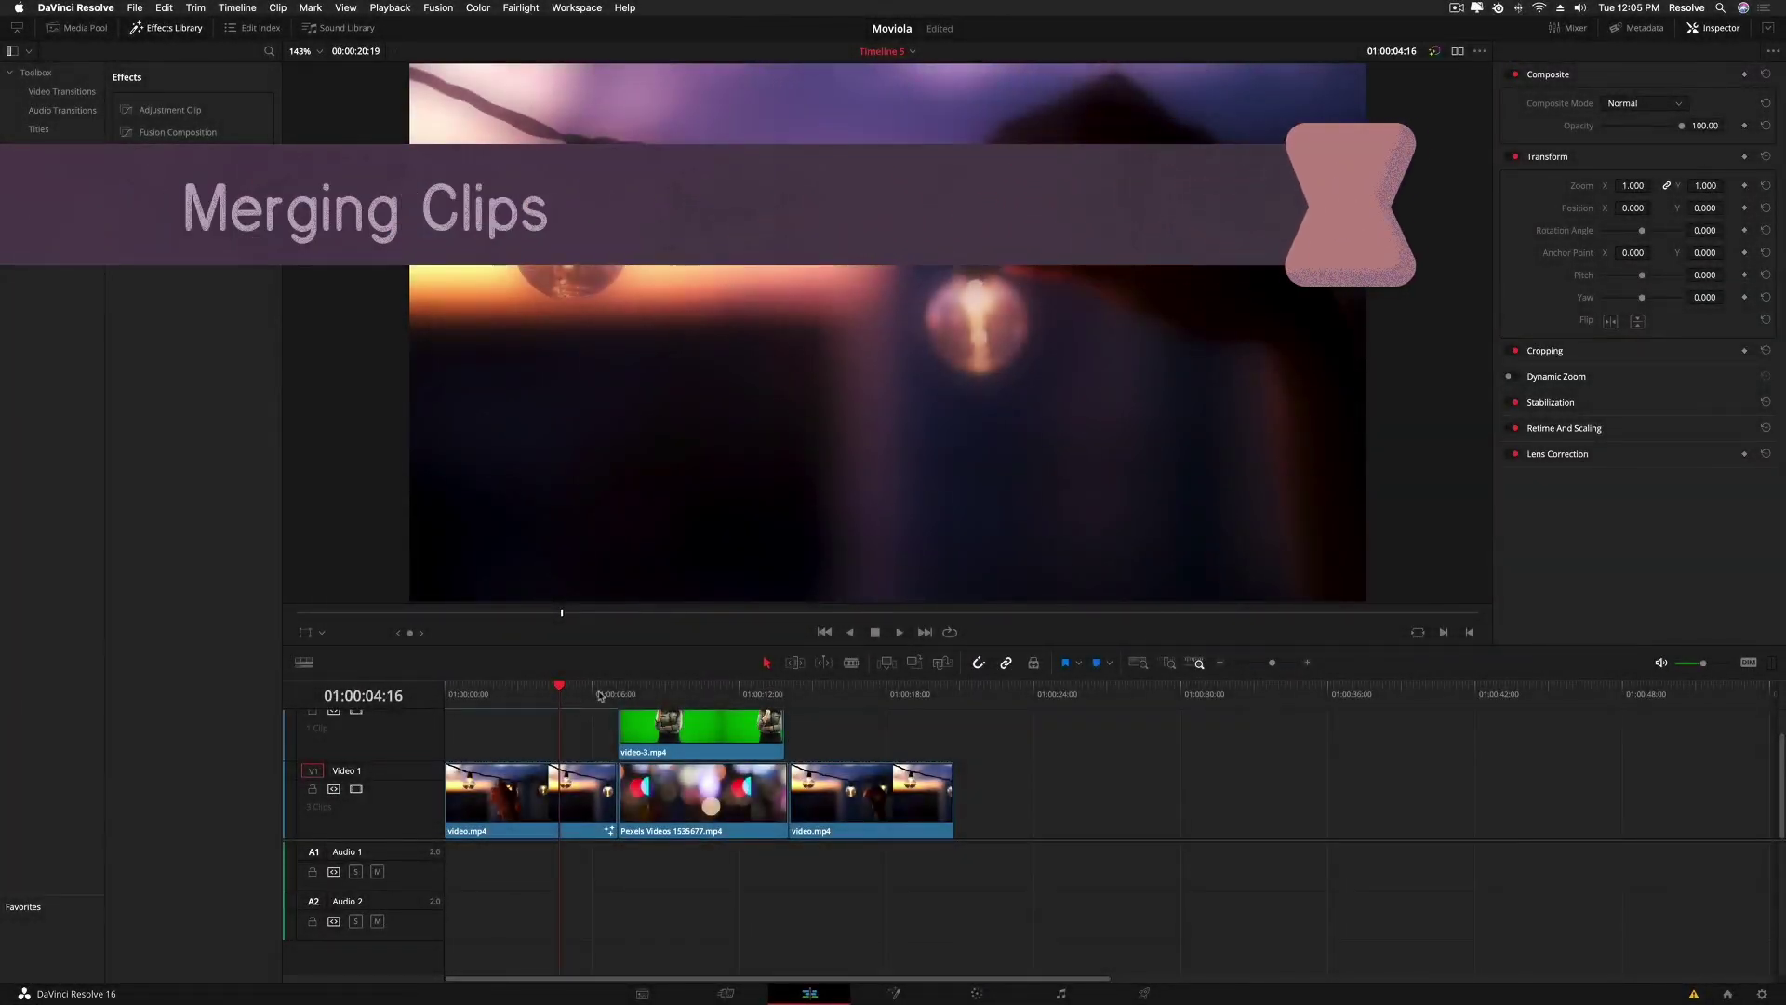
pyautogui.moveTo(562, 693); pyautogui.dragTo(693, 693)
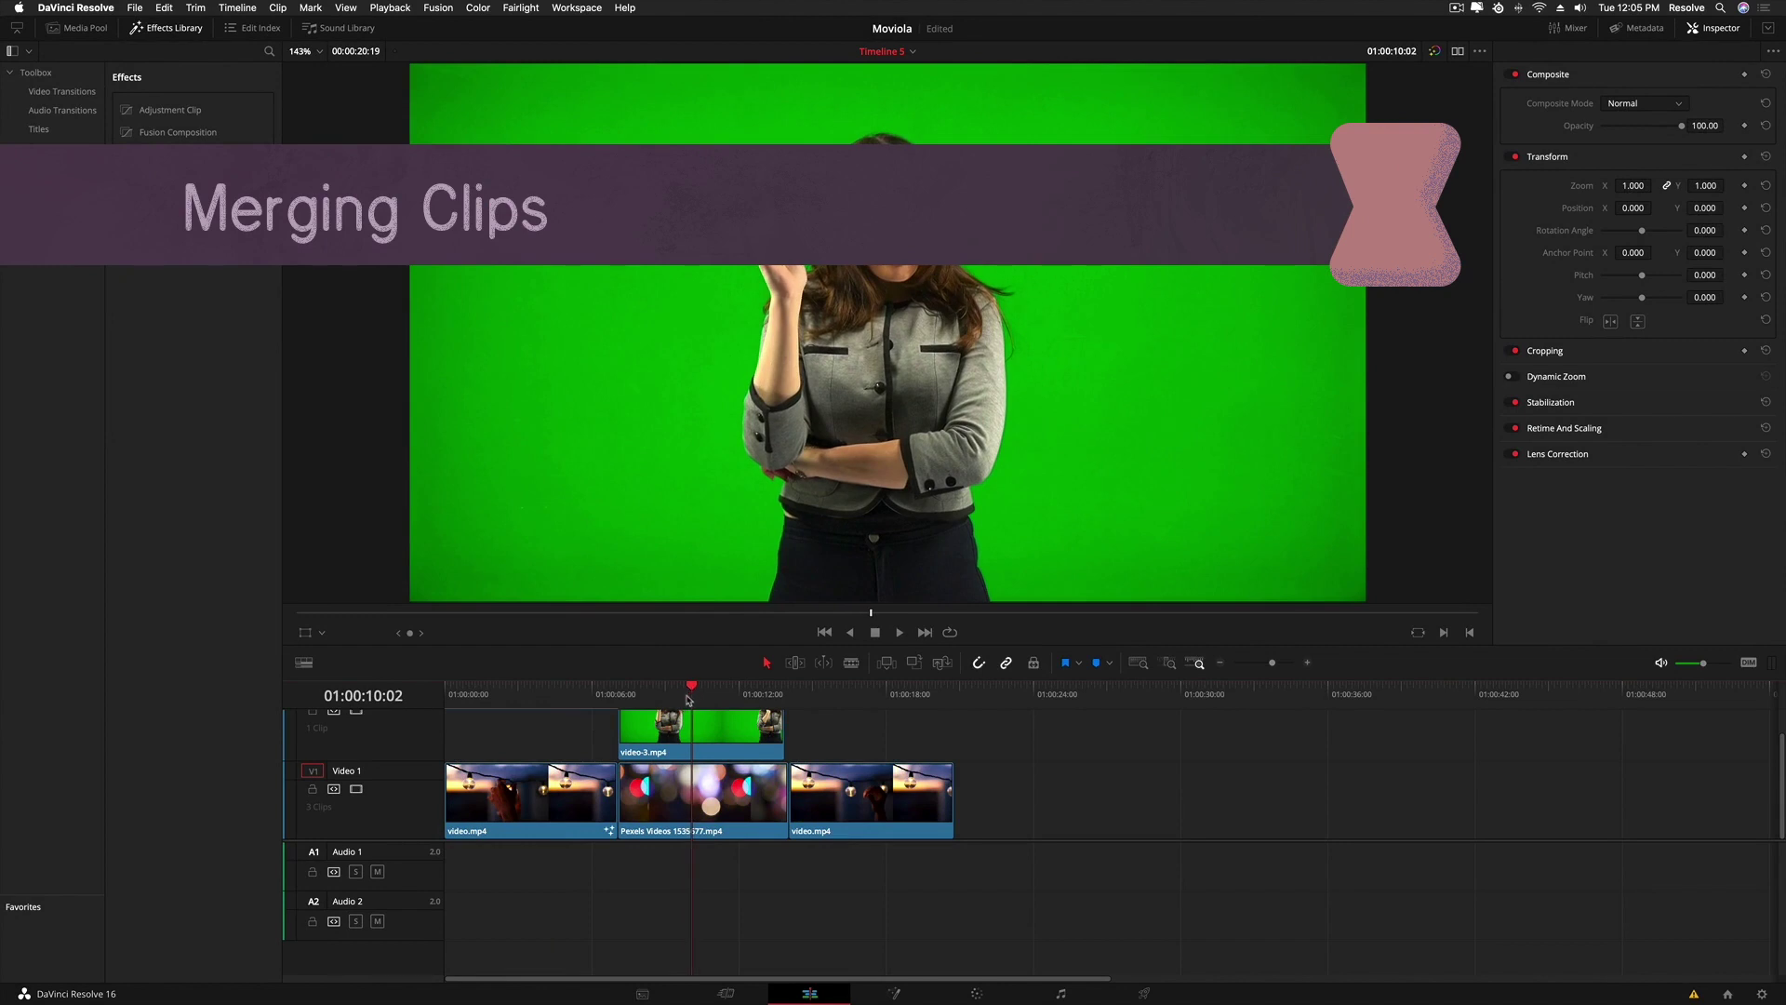
pyautogui.click(894, 993)
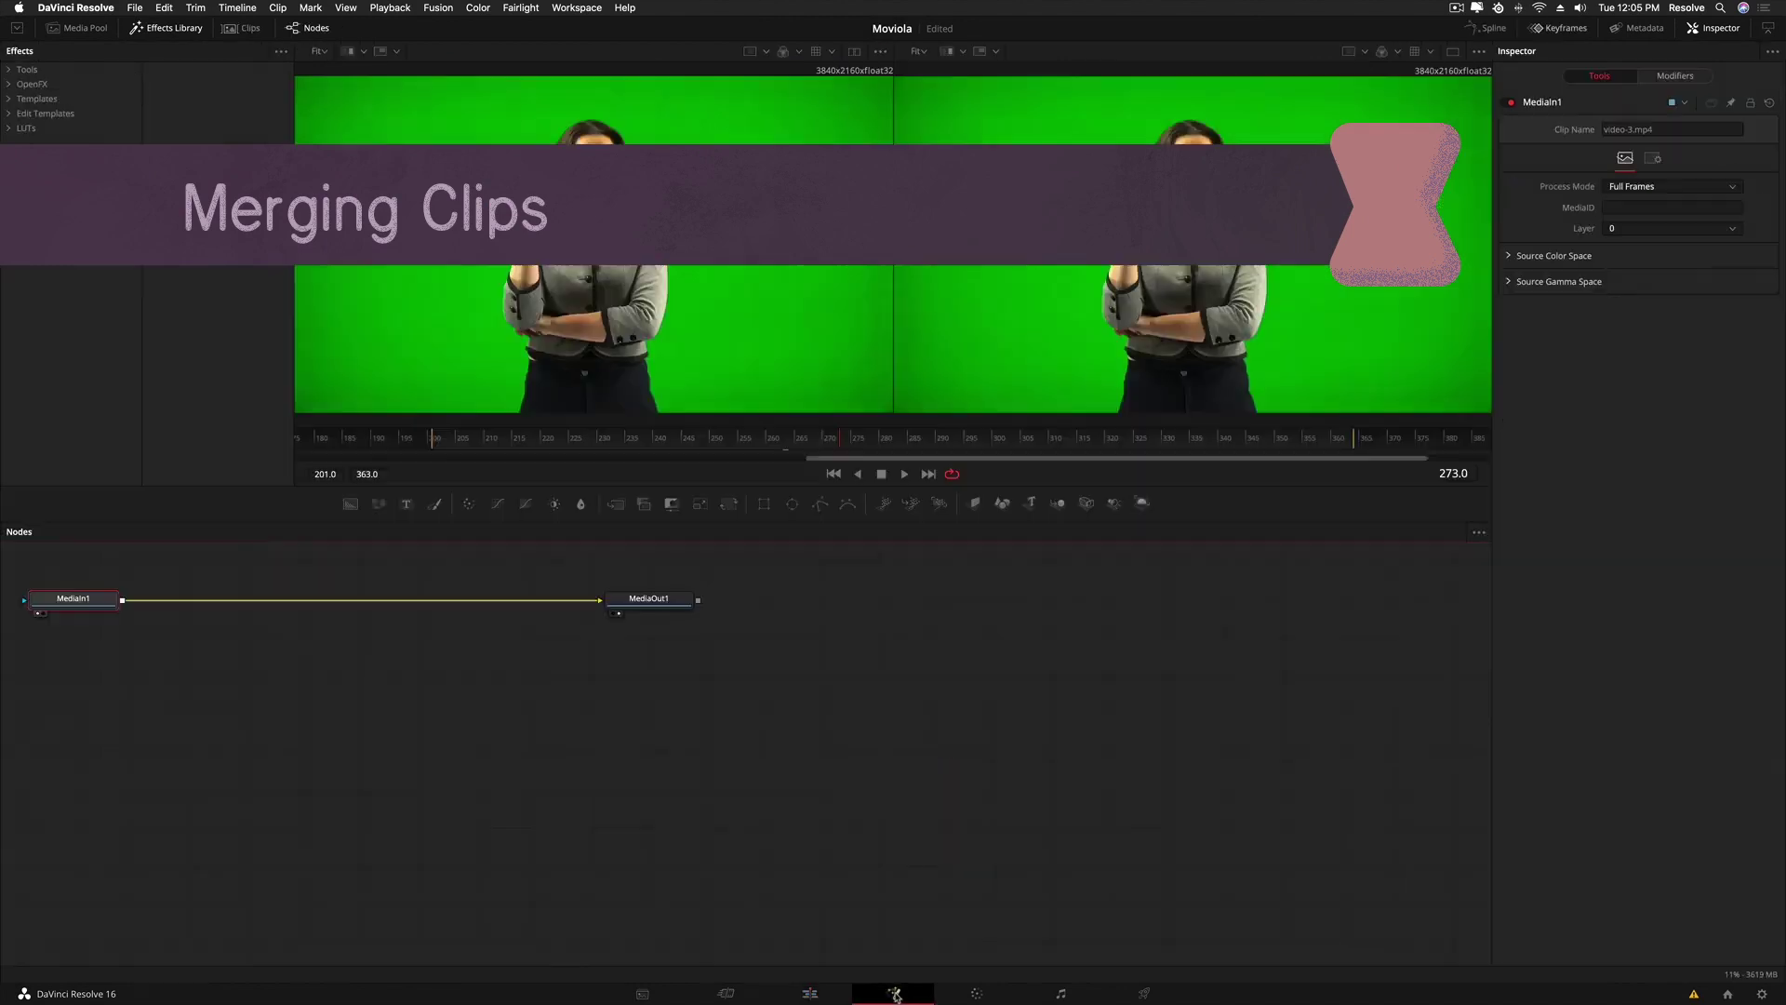
# - Combine the green-screen clip and the bokeh clip beneath it on the timeline into a new Fusion clip
pyautogui.click(822, 994)
pyautogui.moveTo(733, 892); pyautogui.dragTo(732, 732)
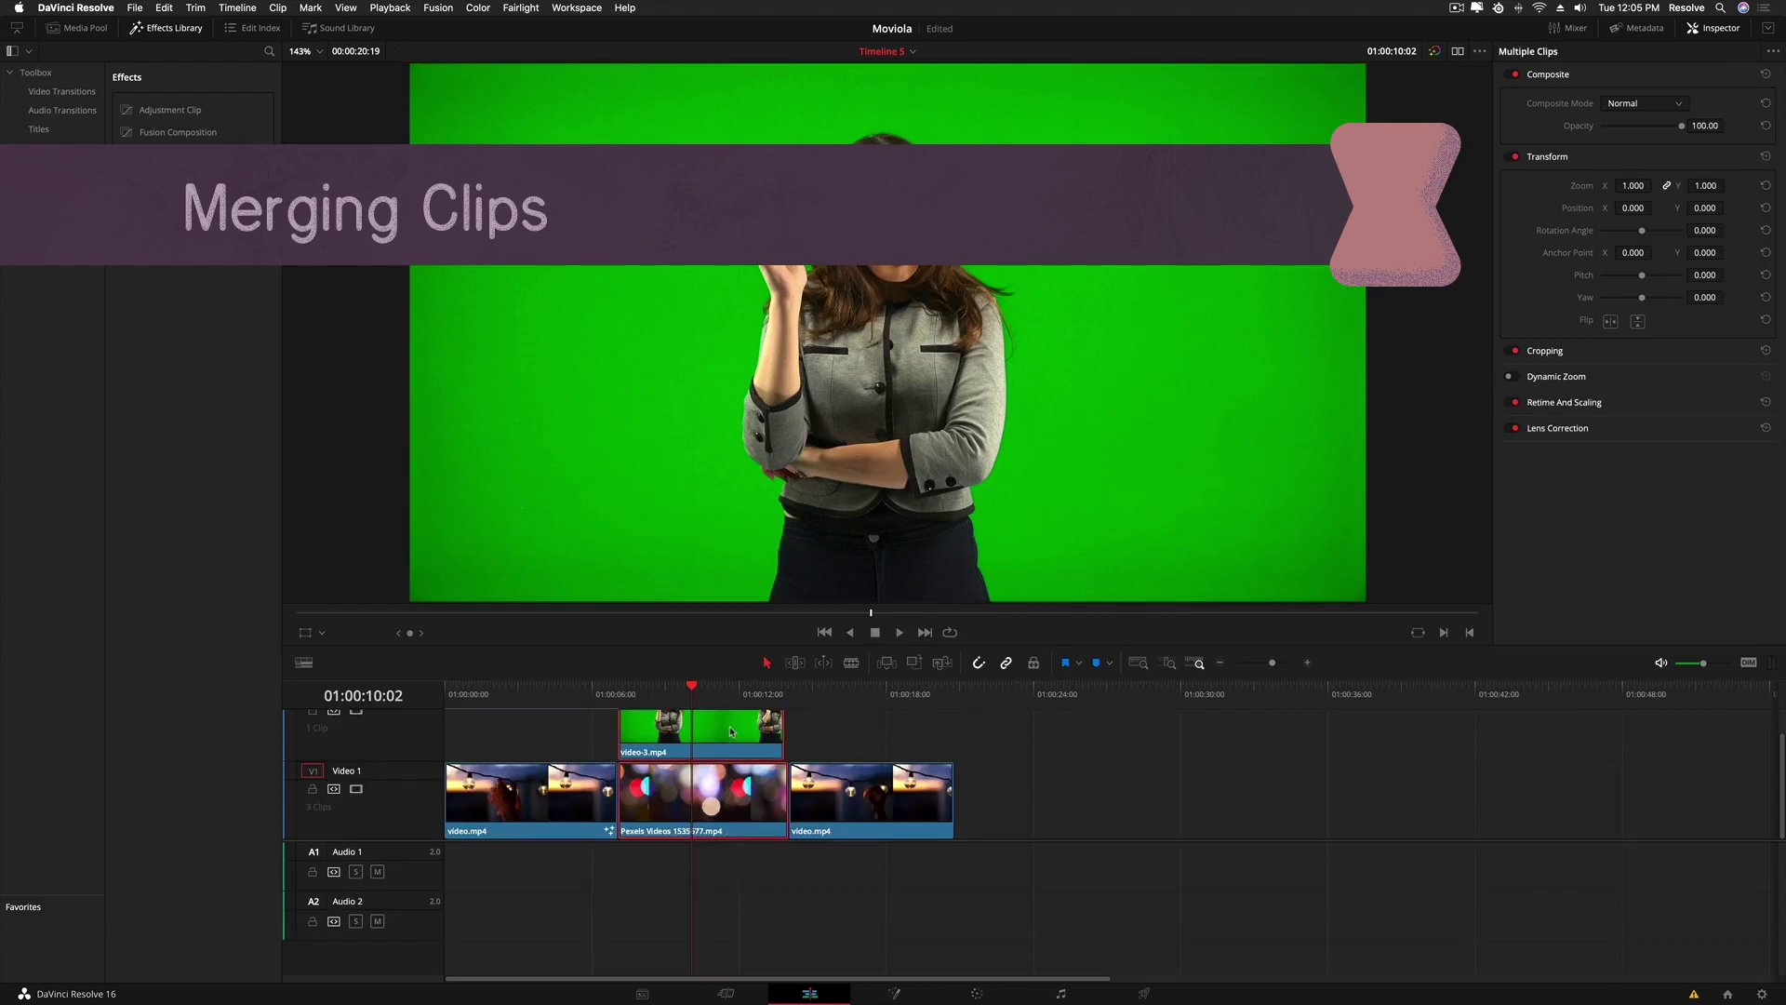
pyautogui.rightClick(732, 732)
pyautogui.click(781, 347)
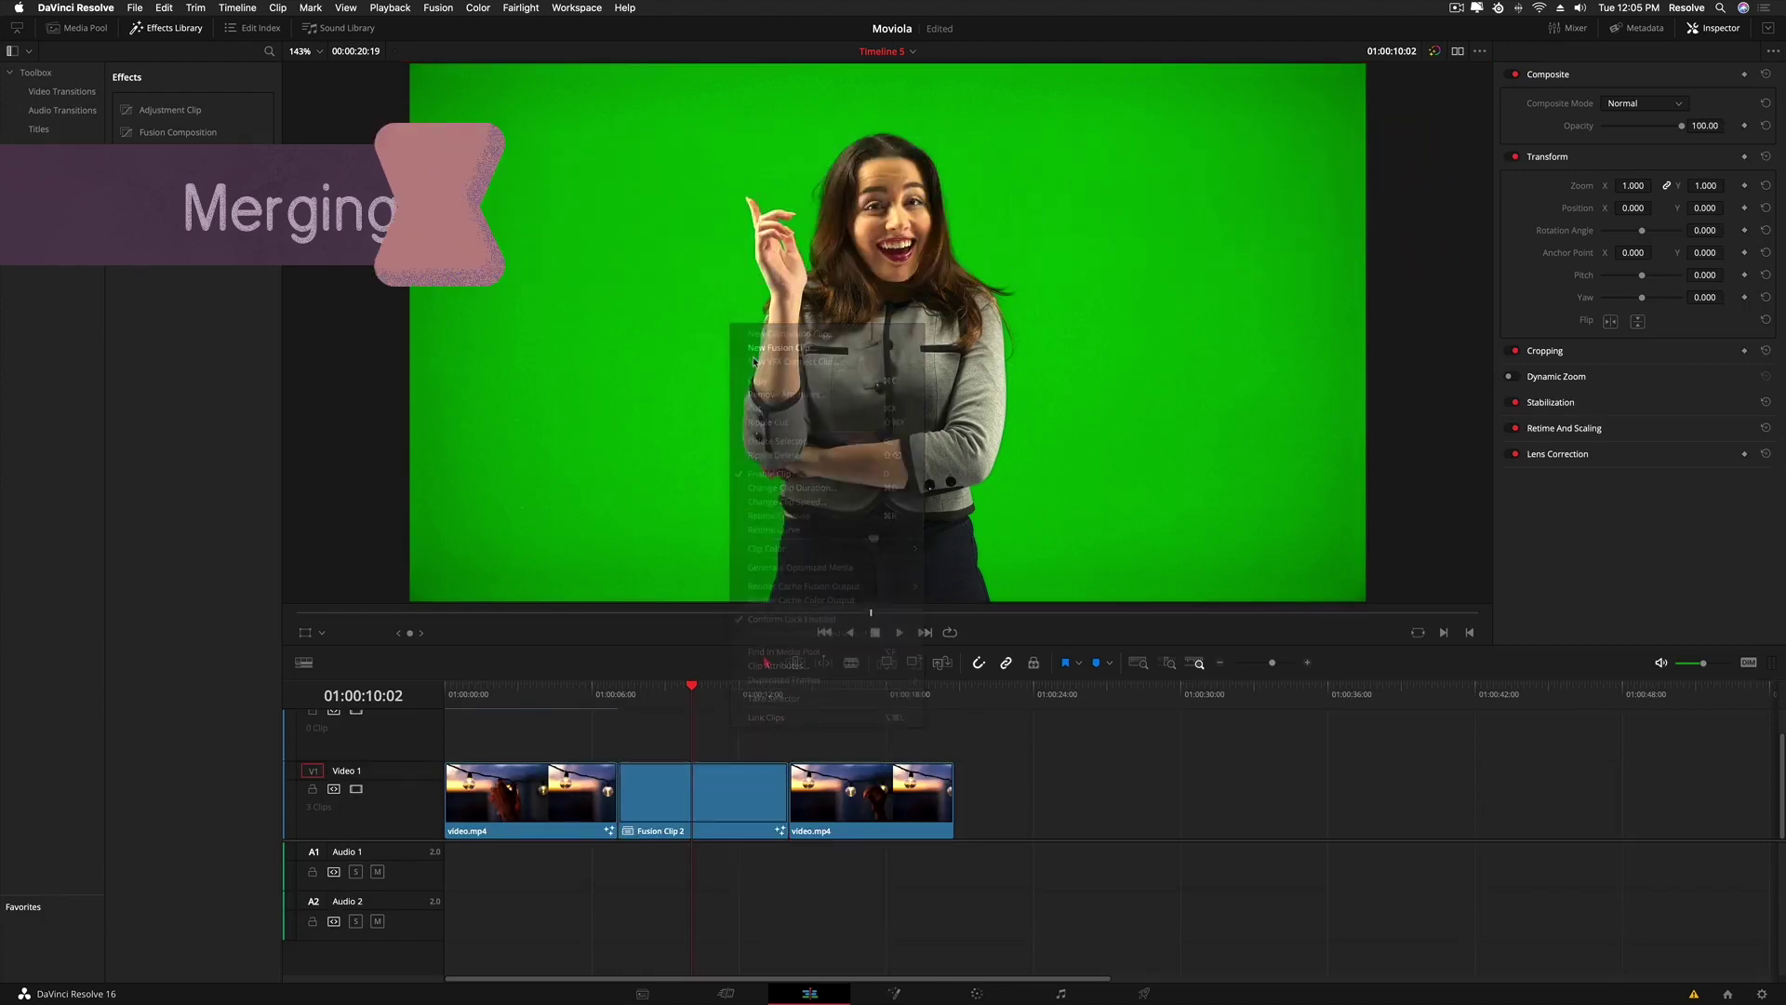
# - Open the new Fusion clip at 01:00:10:16 in Fusion and move its nodes toward the middle of the node graph
pyautogui.click(708, 688)
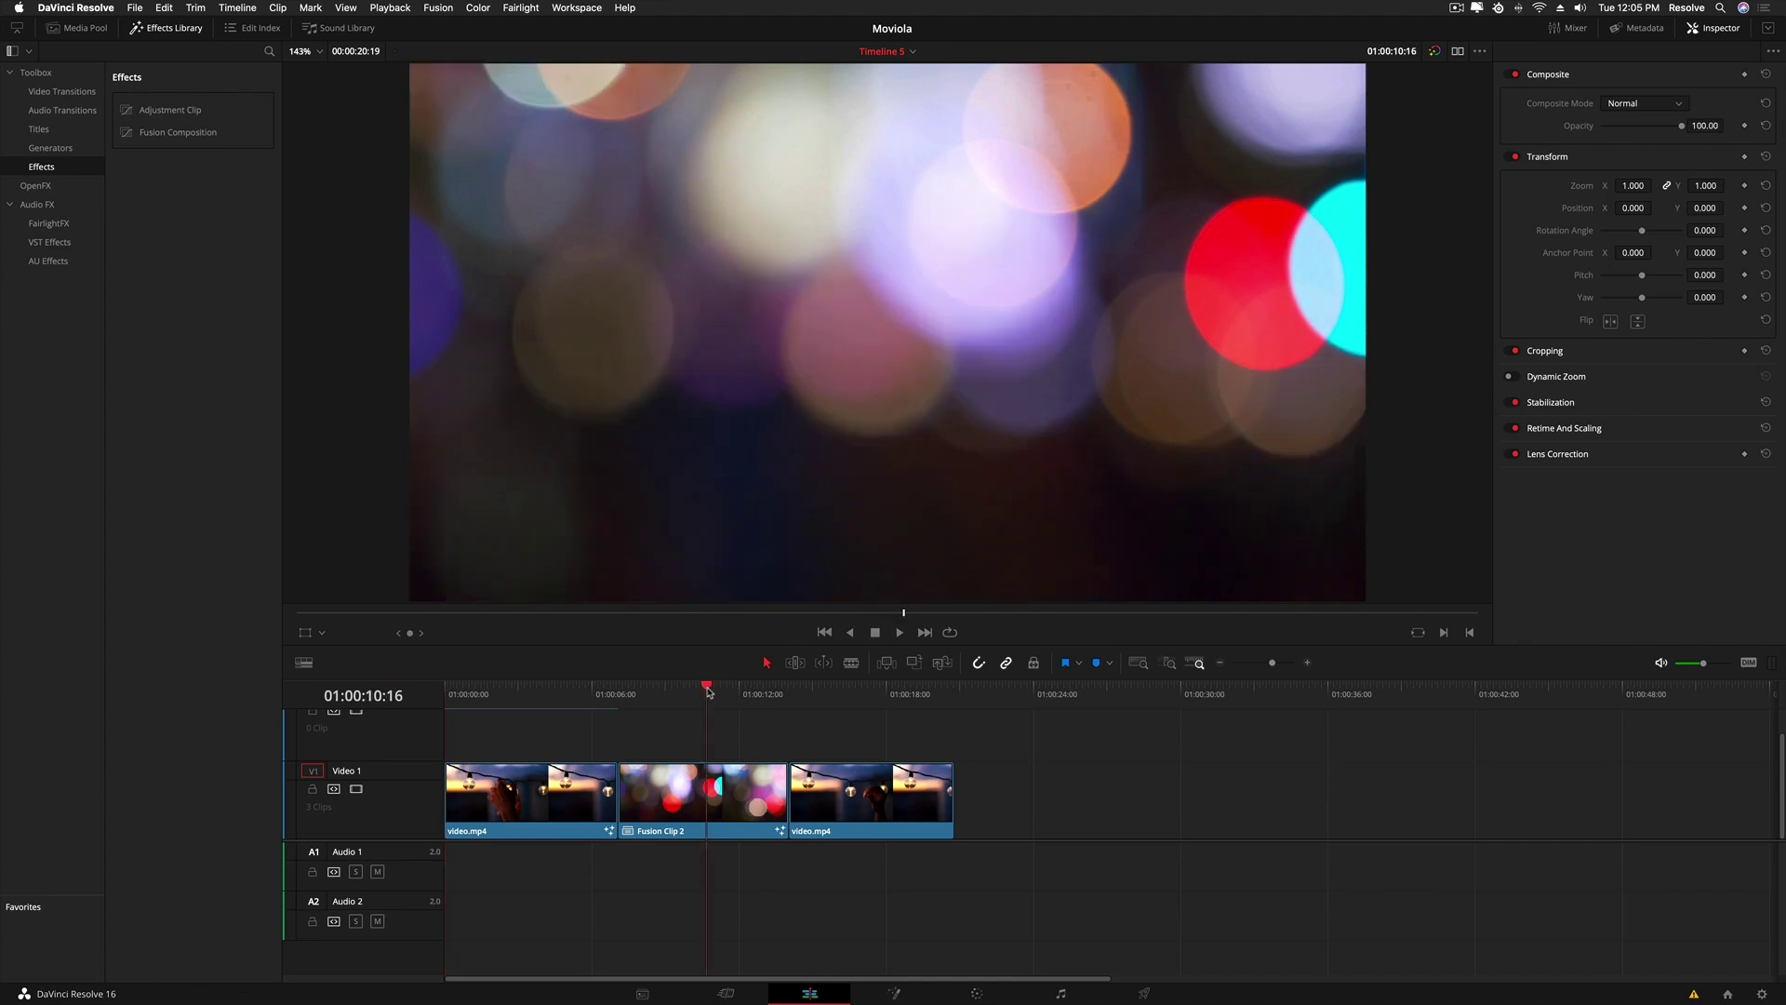
pyautogui.click(898, 995)
pyautogui.moveTo(48, 566); pyautogui.dragTo(772, 712)
pyautogui.moveTo(676, 640); pyautogui.dragTo(1145, 690)
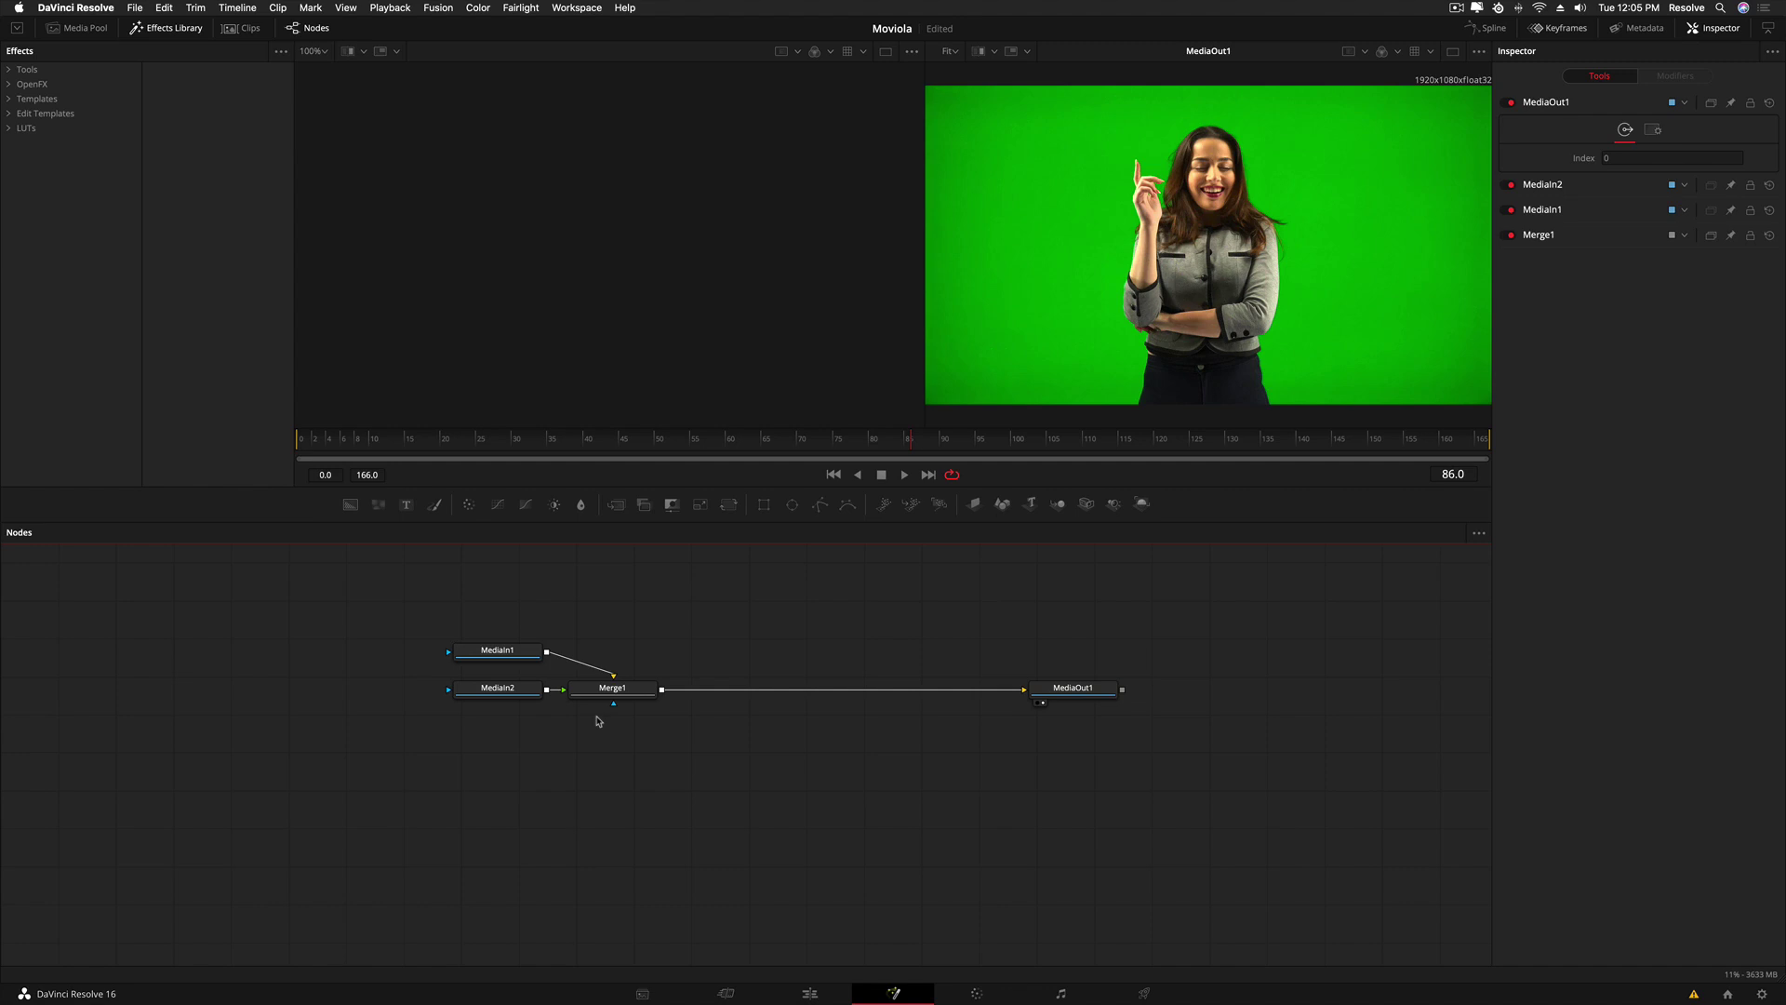
# - Display MediaIn1 in the first viewer and rename the node as bg
pyautogui.click(514, 654)
pyautogui.press('1')
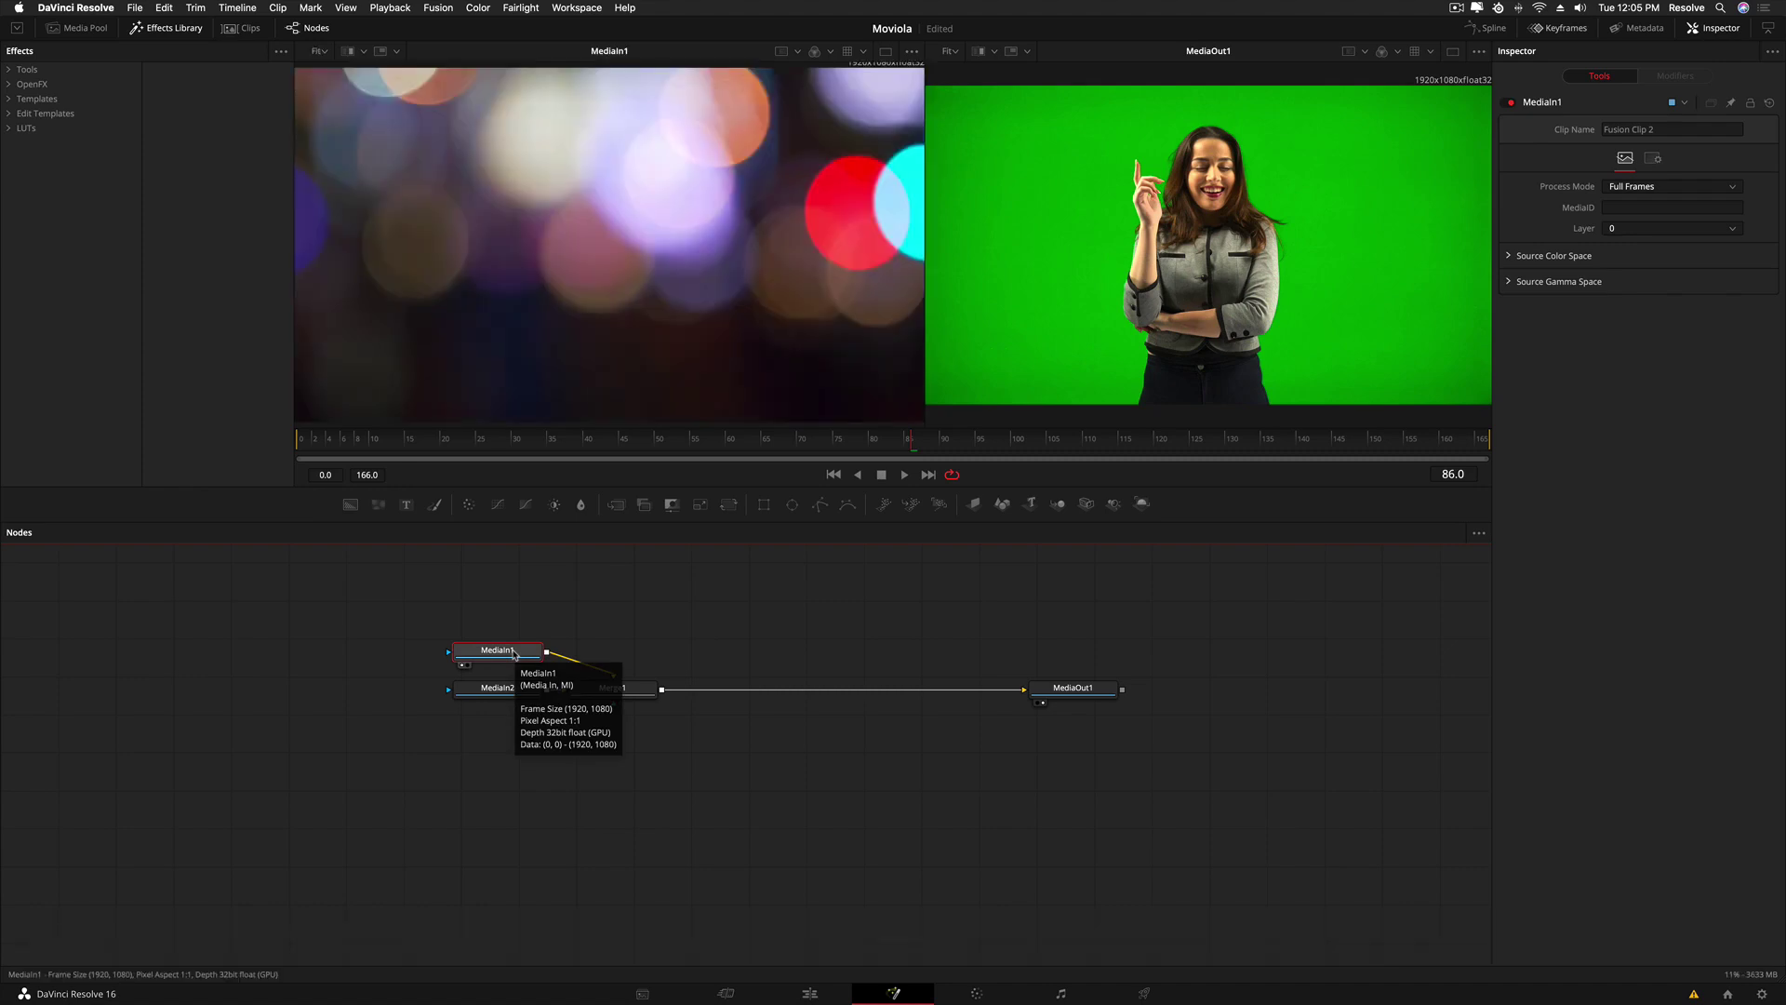
pyautogui.press('F2')
pyautogui.write('bg')
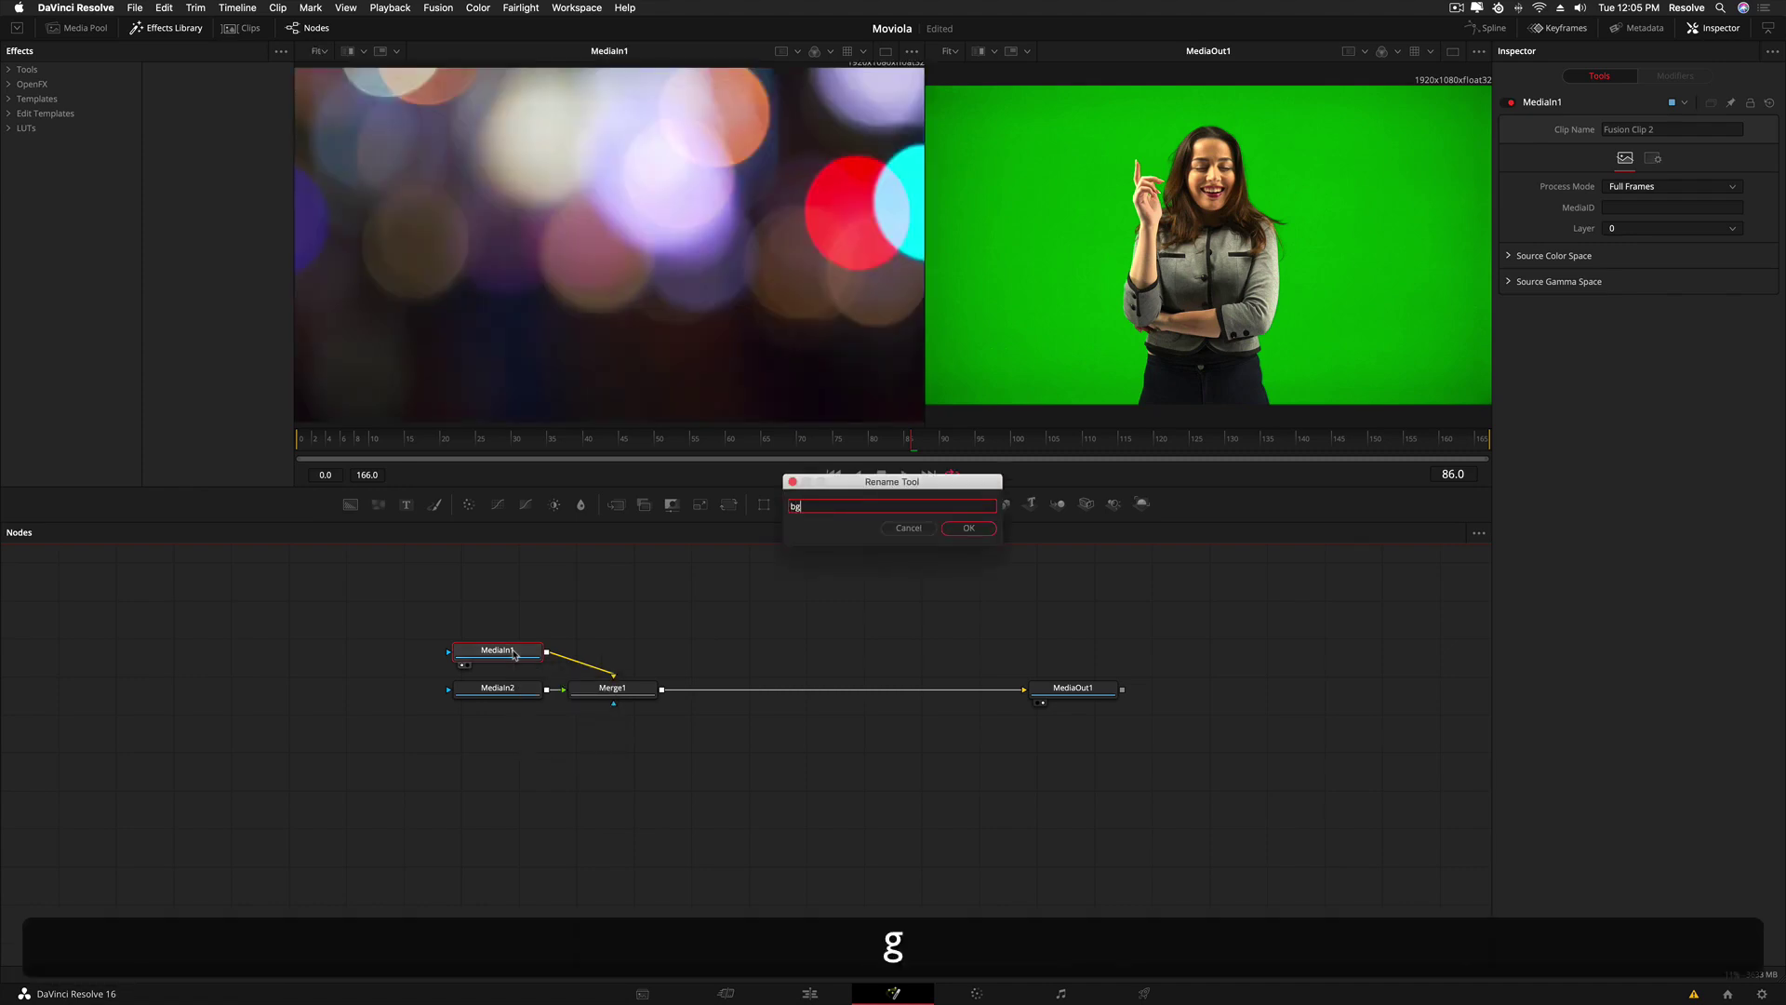
pyautogui.press('Return')
# - Rename the MediaIn2 node, displayed in the first viewer, as green and place green above and bg below Merge1
pyautogui.click(500, 689)
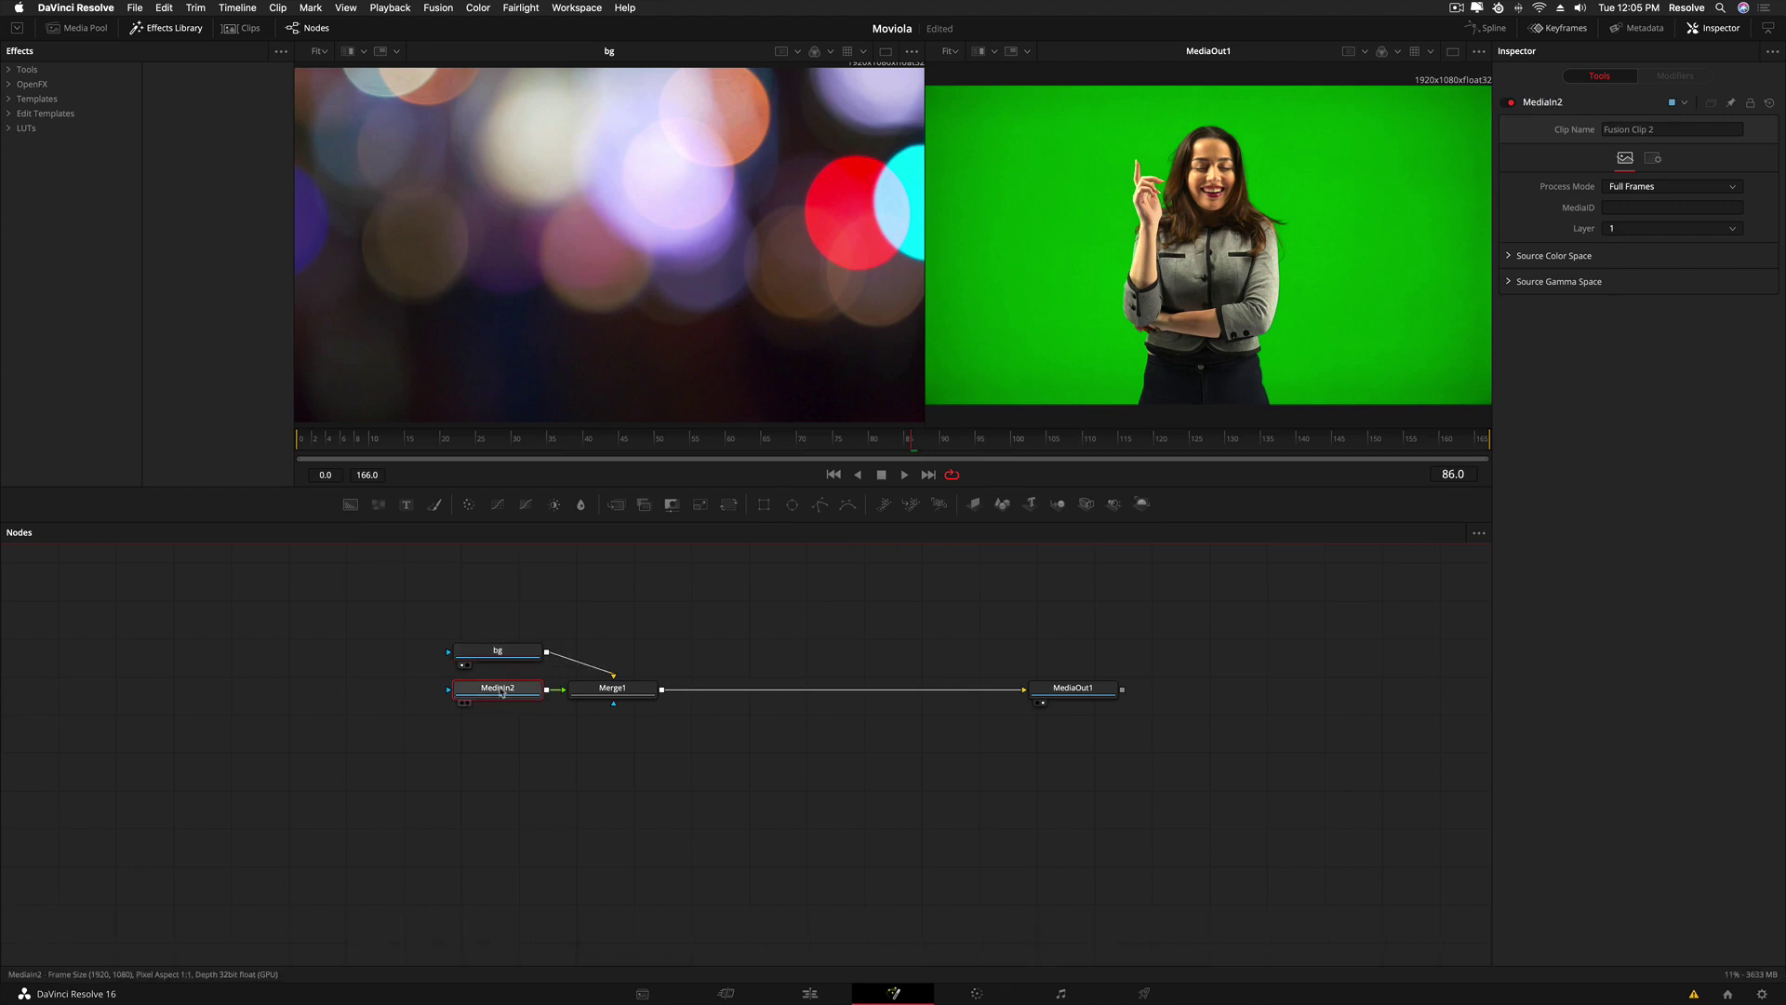
pyautogui.press('1')
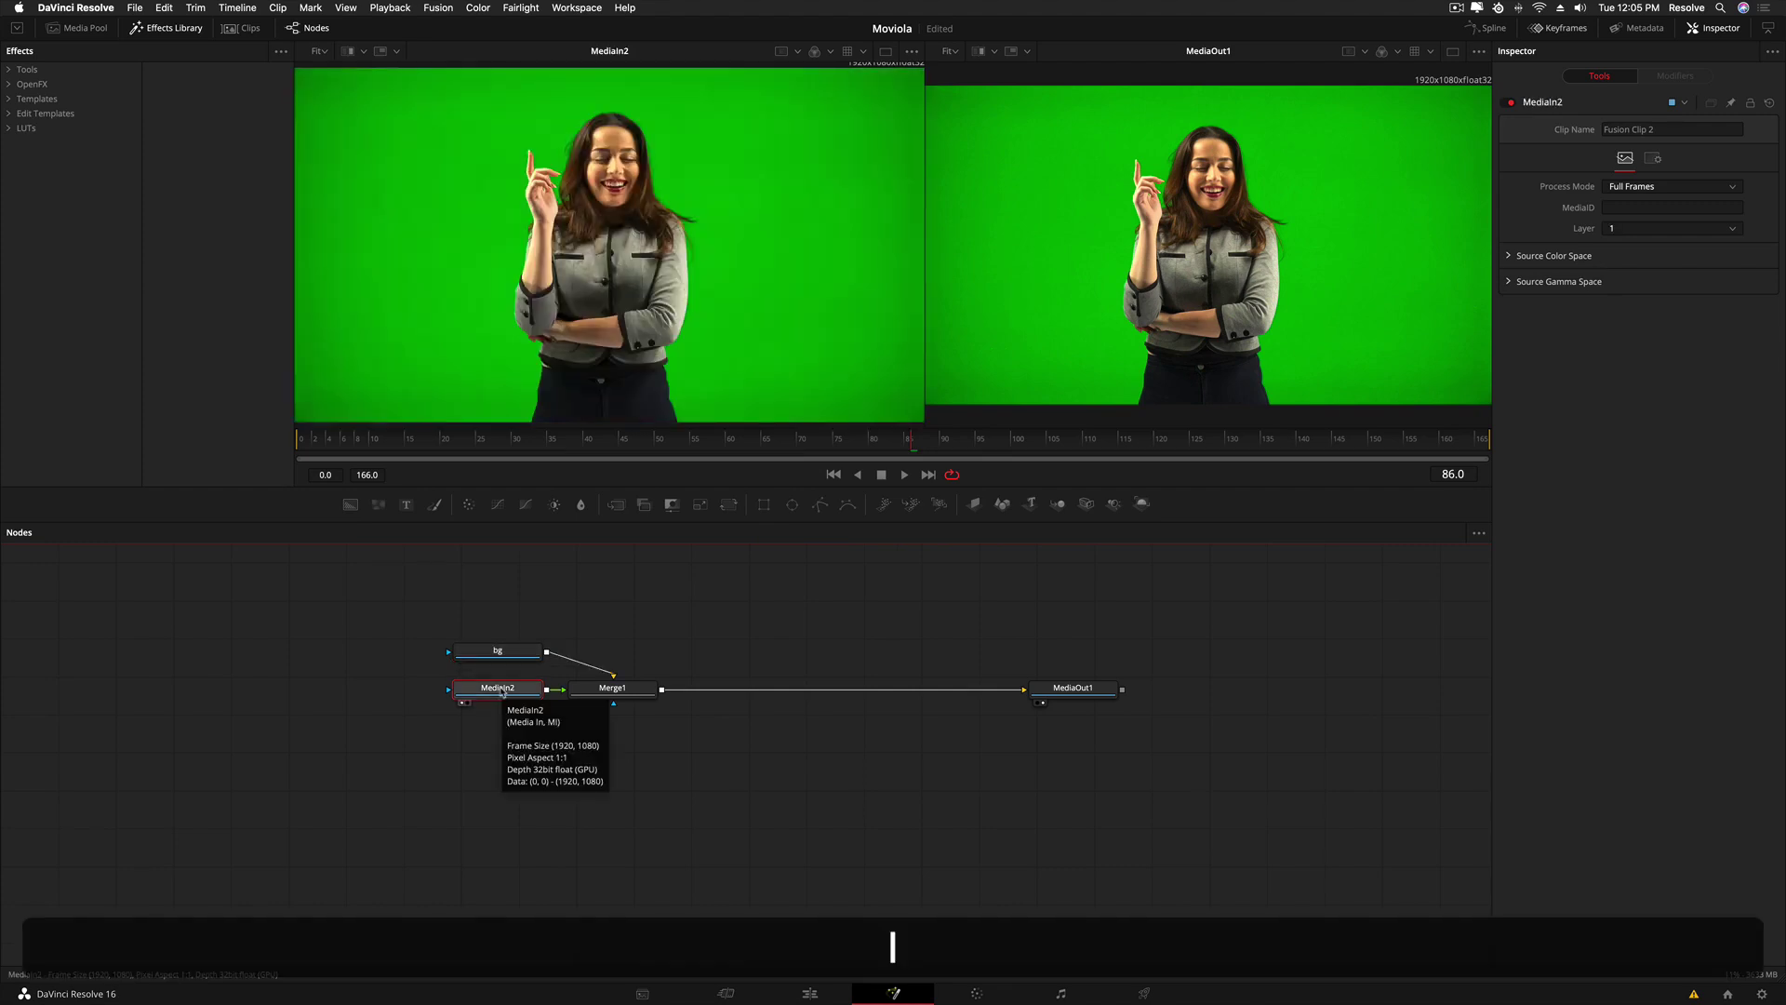
pyautogui.press('F2')
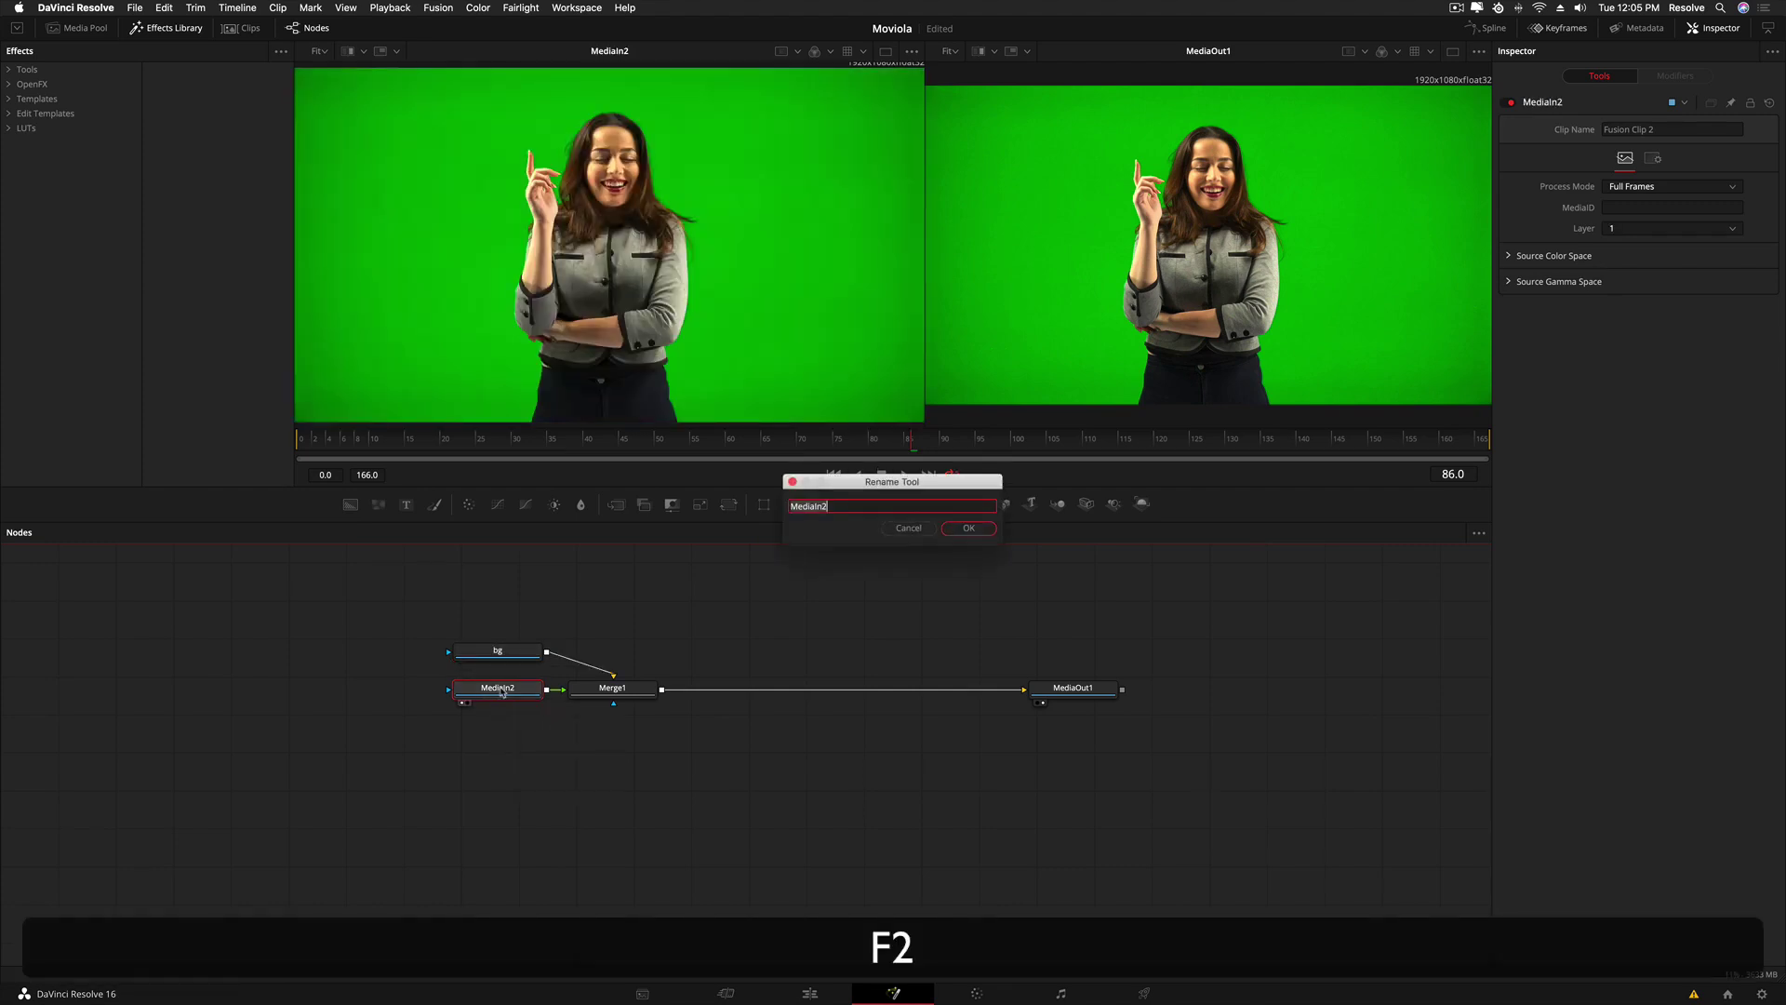
pyautogui.write('green')
pyautogui.press('Return')
pyautogui.moveTo(502, 690); pyautogui.dragTo(573, 772)
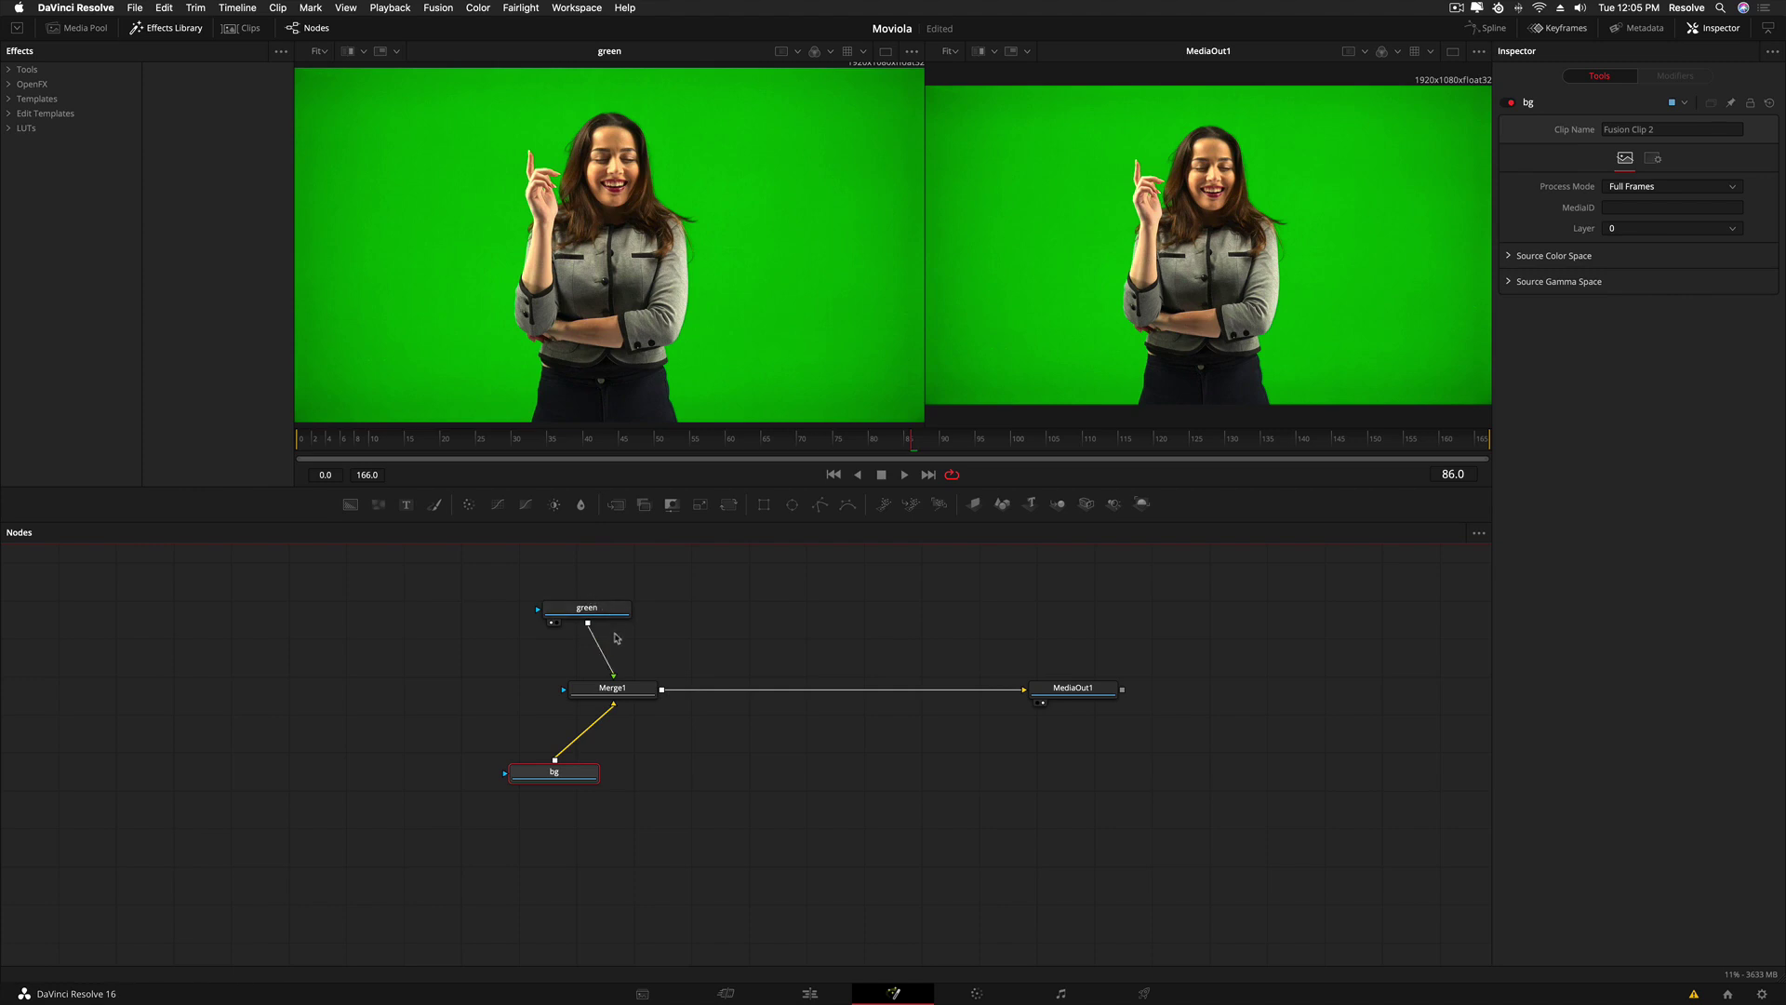
# - Swap the foreground and background inputs of Merge1, and swap them back
pyautogui.click(616, 691)
pyautogui.rightClick(616, 693)
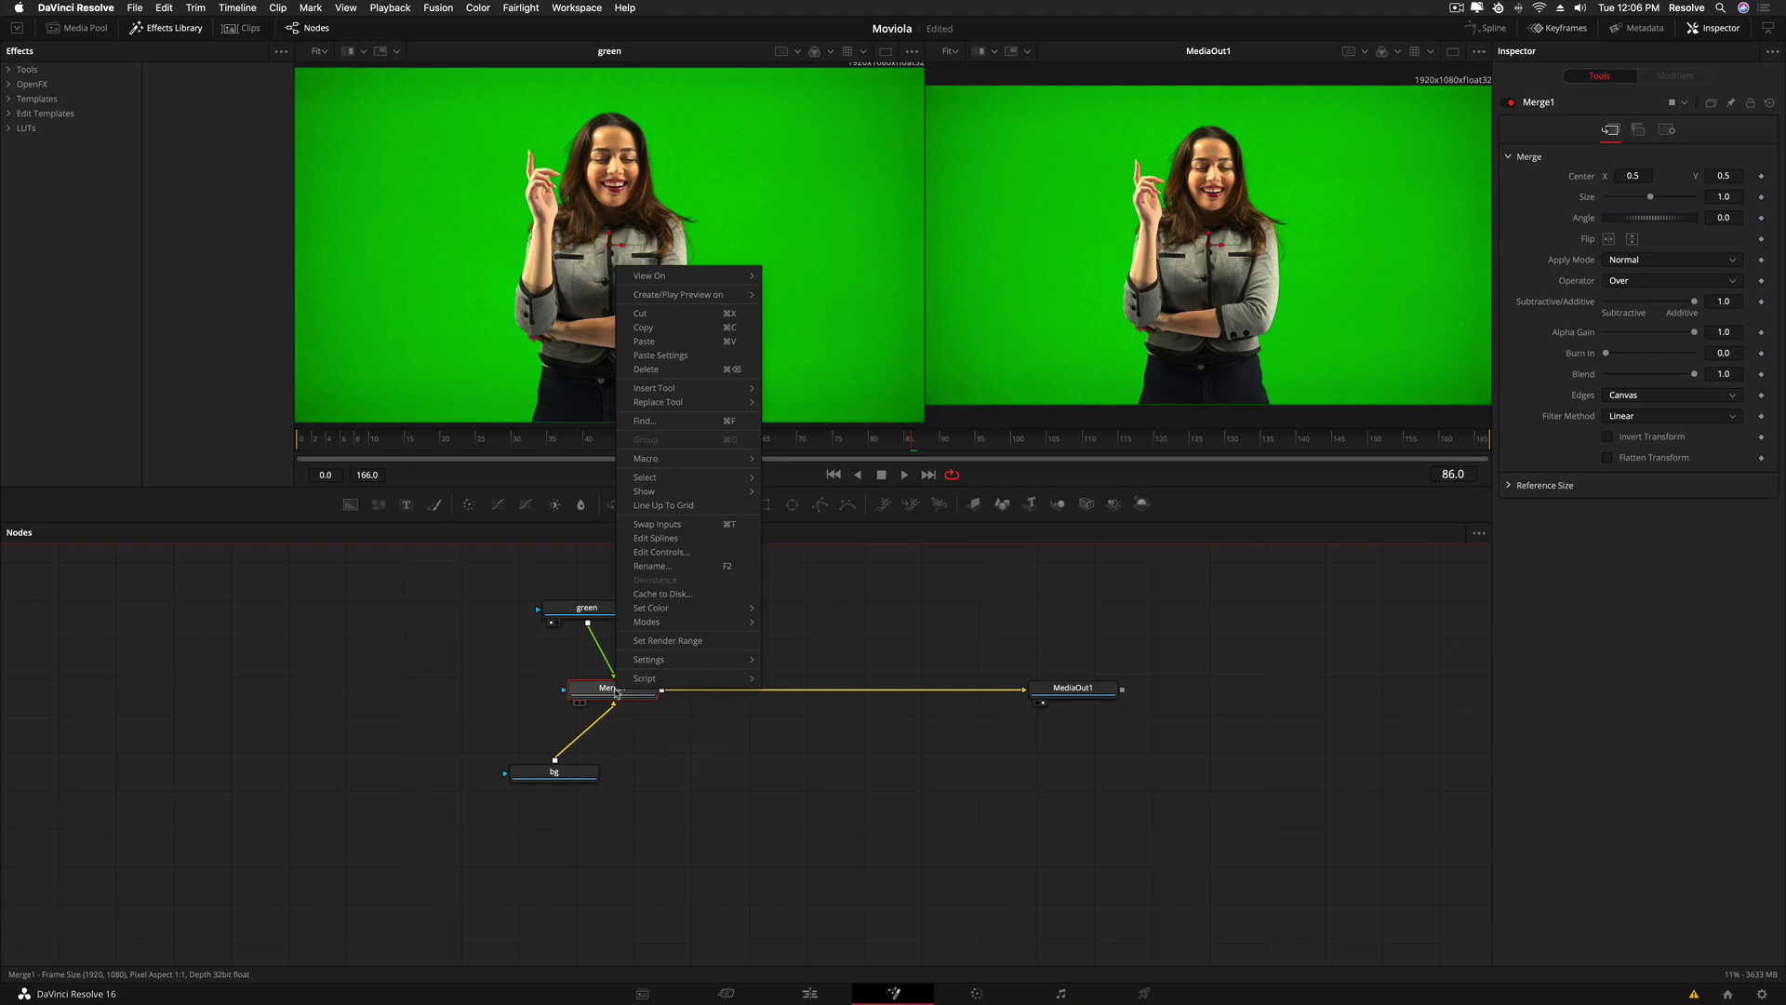
pyautogui.click(656, 523)
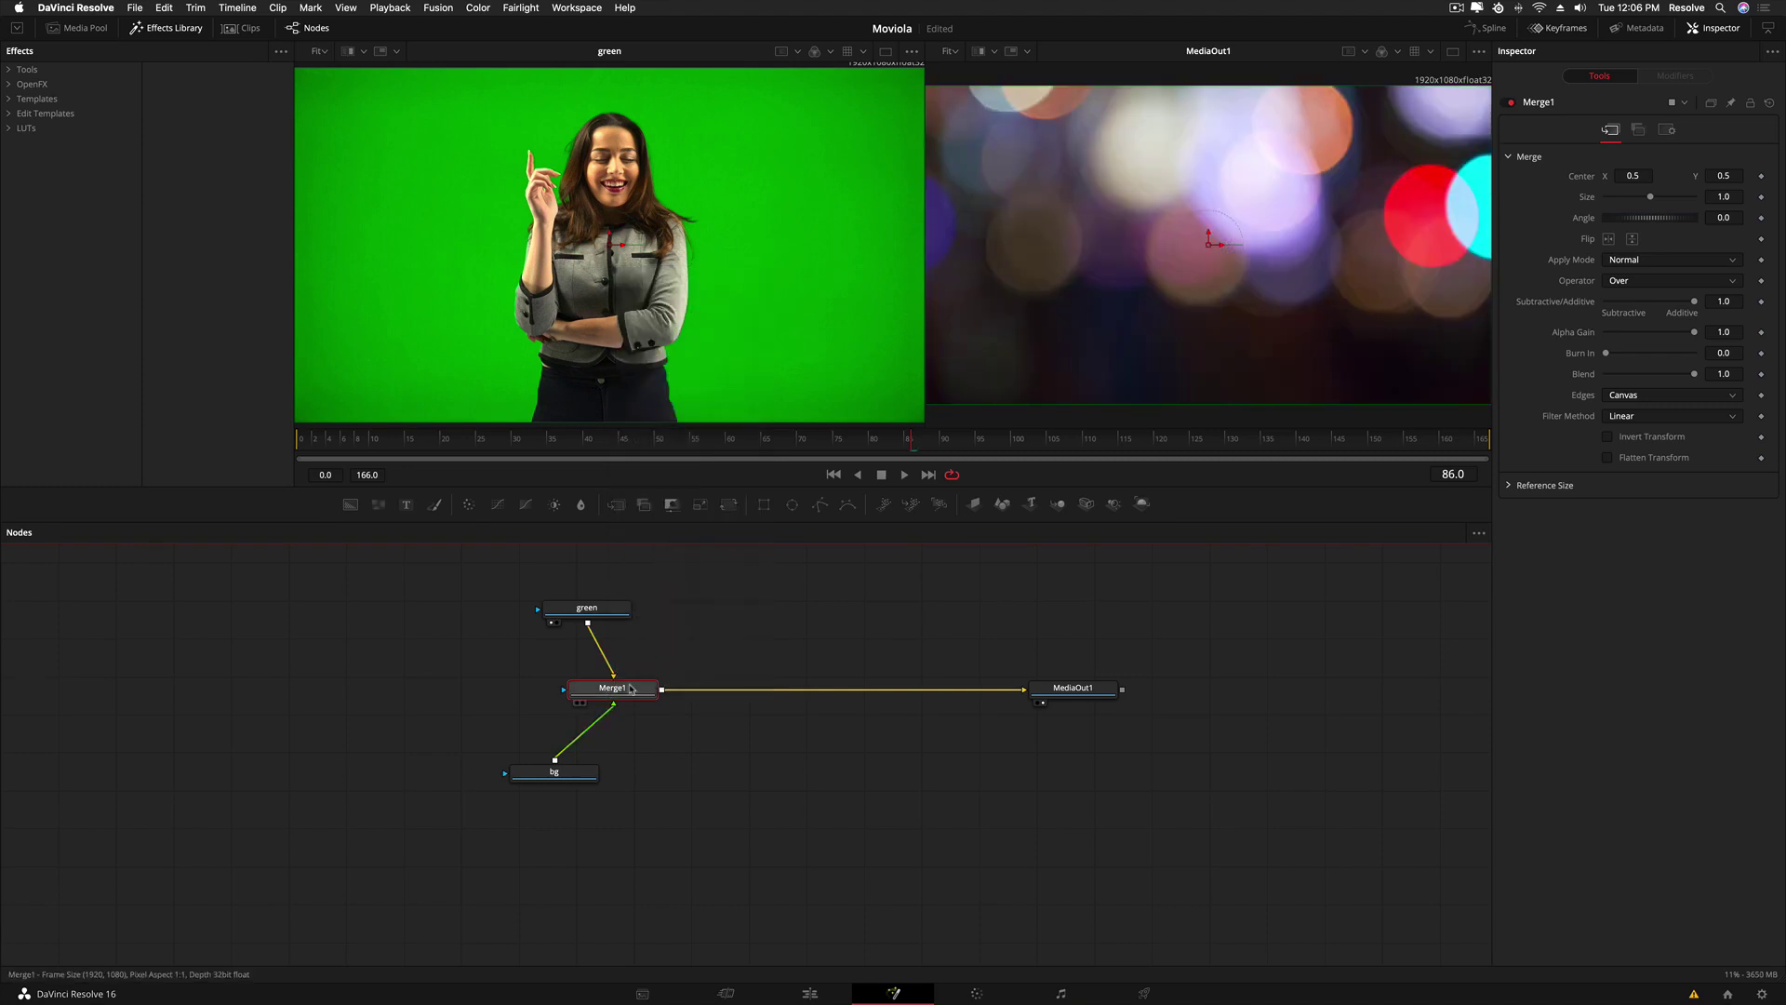
pyautogui.rightClick(631, 689)
pyautogui.click(671, 532)
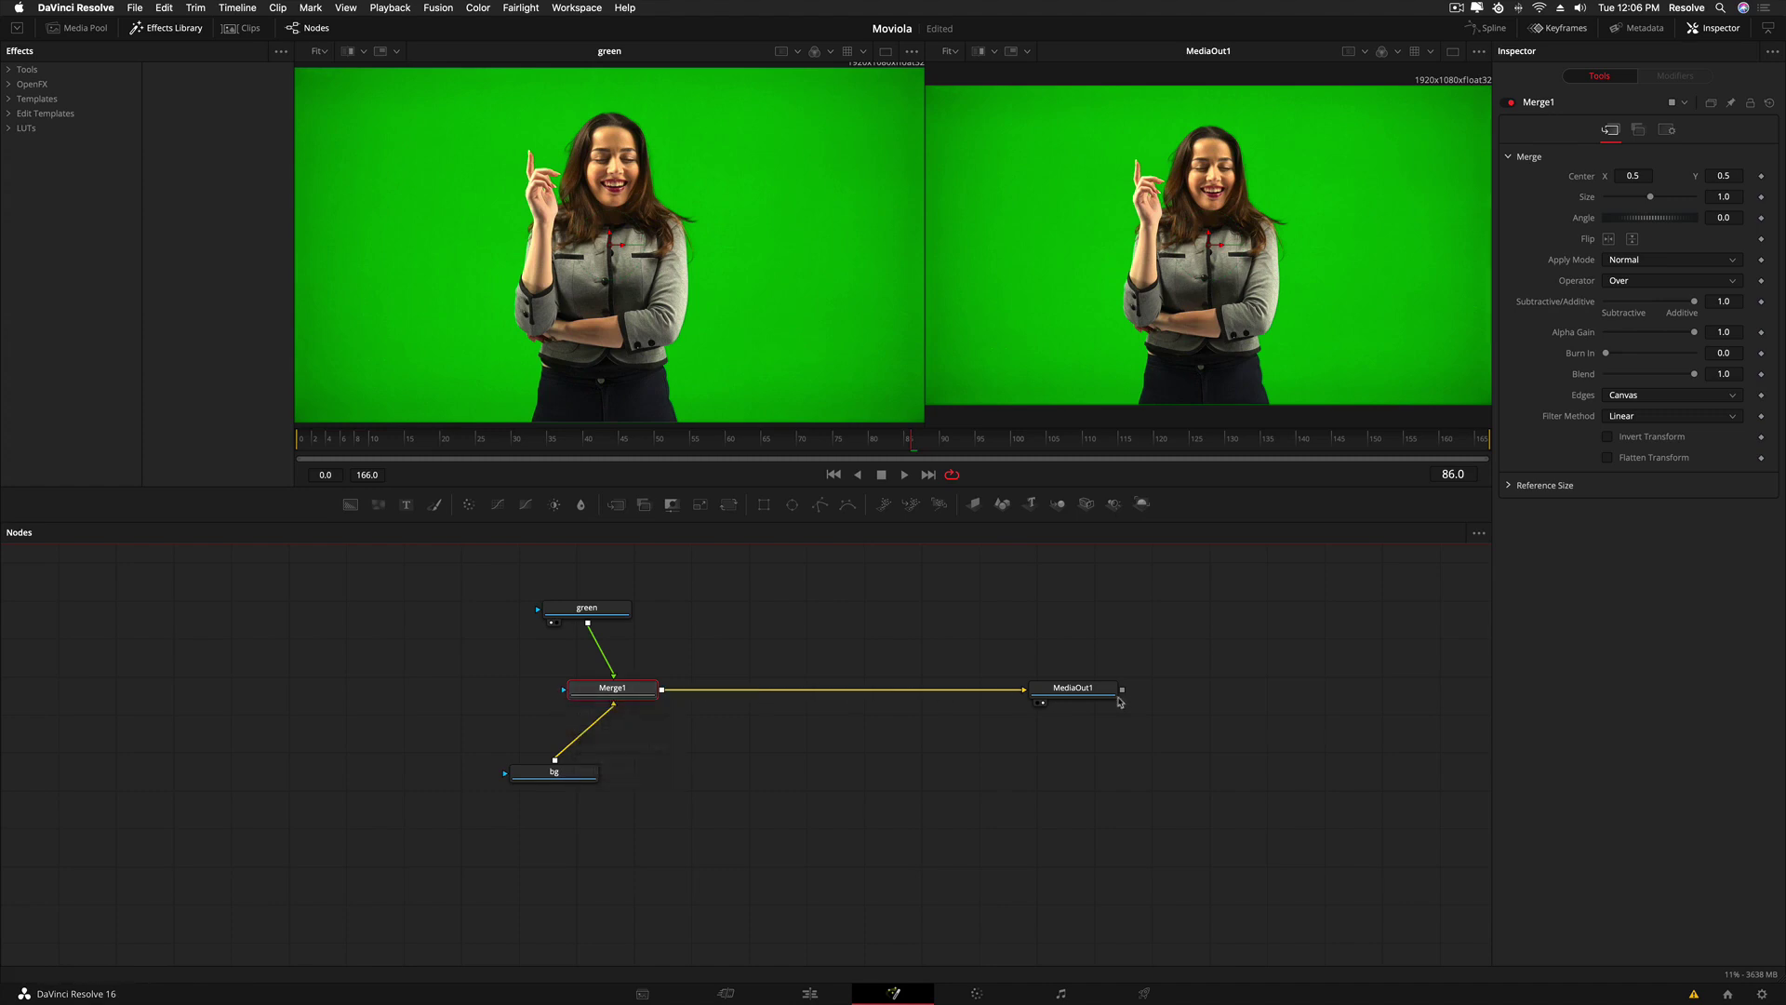
# - Stabilize the last video.mp4 clip on the edit timeline using Translation mode with Camera Lock and Zoom enabled
pyautogui.click(811, 993)
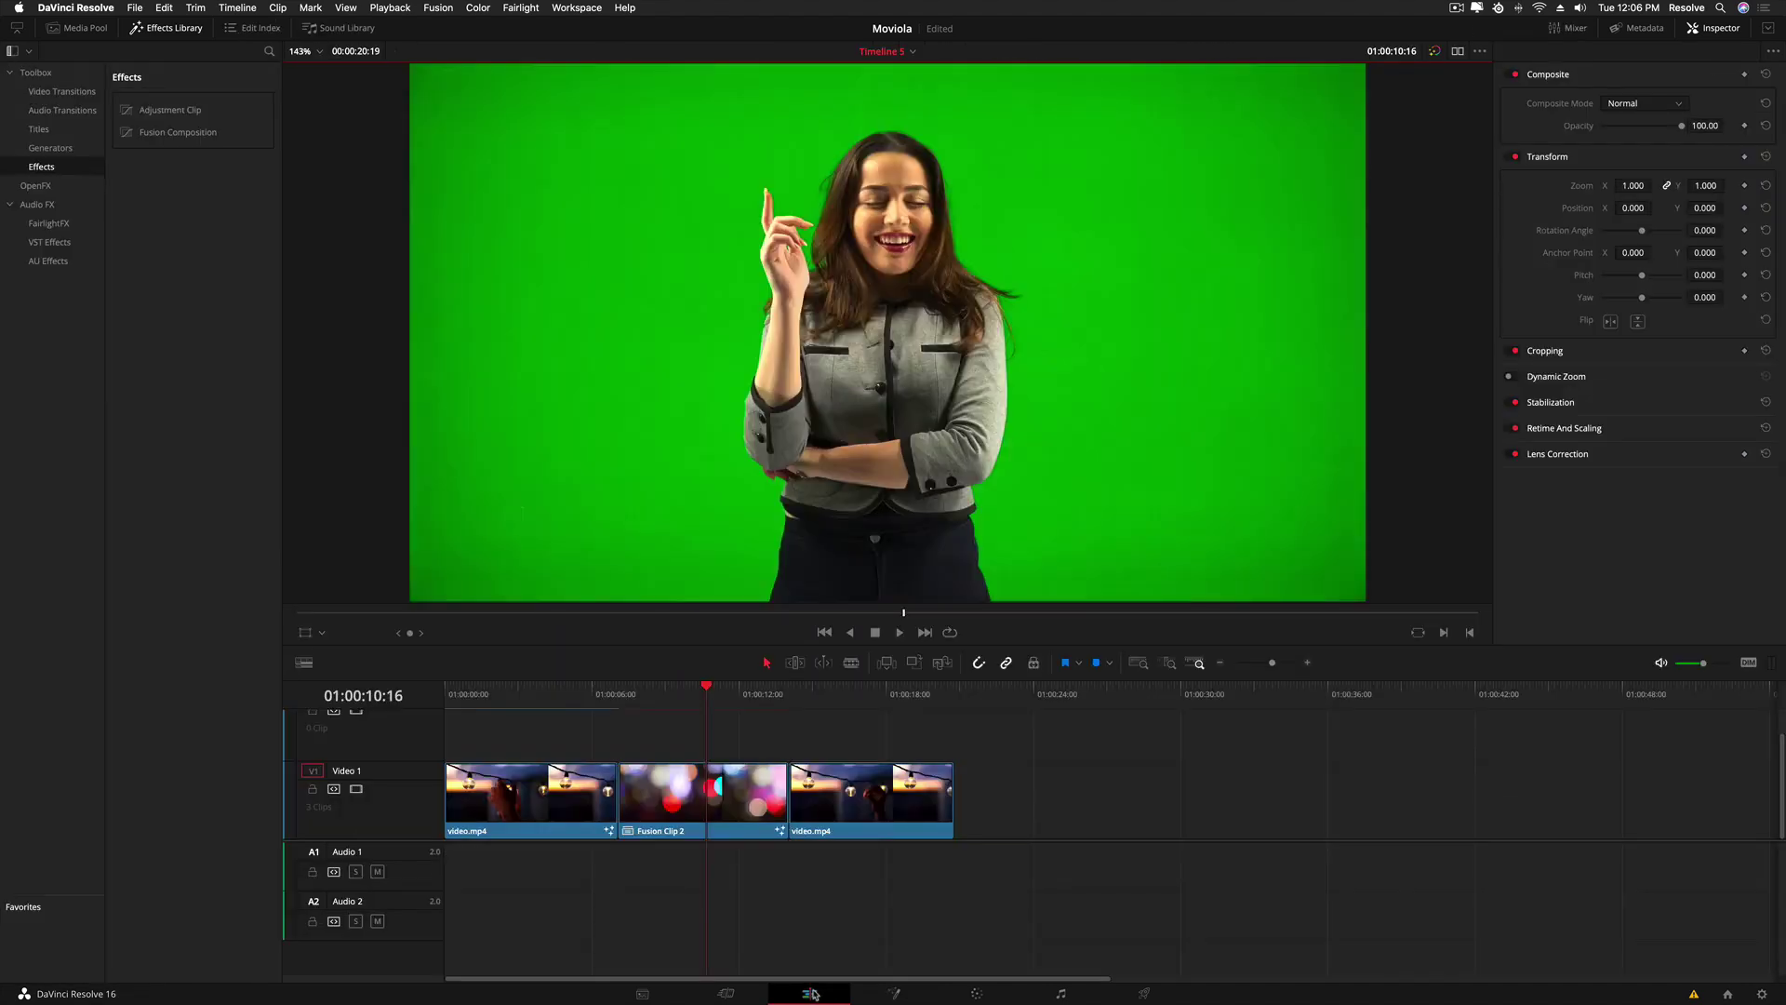
pyautogui.moveTo(783, 704); pyautogui.dragTo(859, 702)
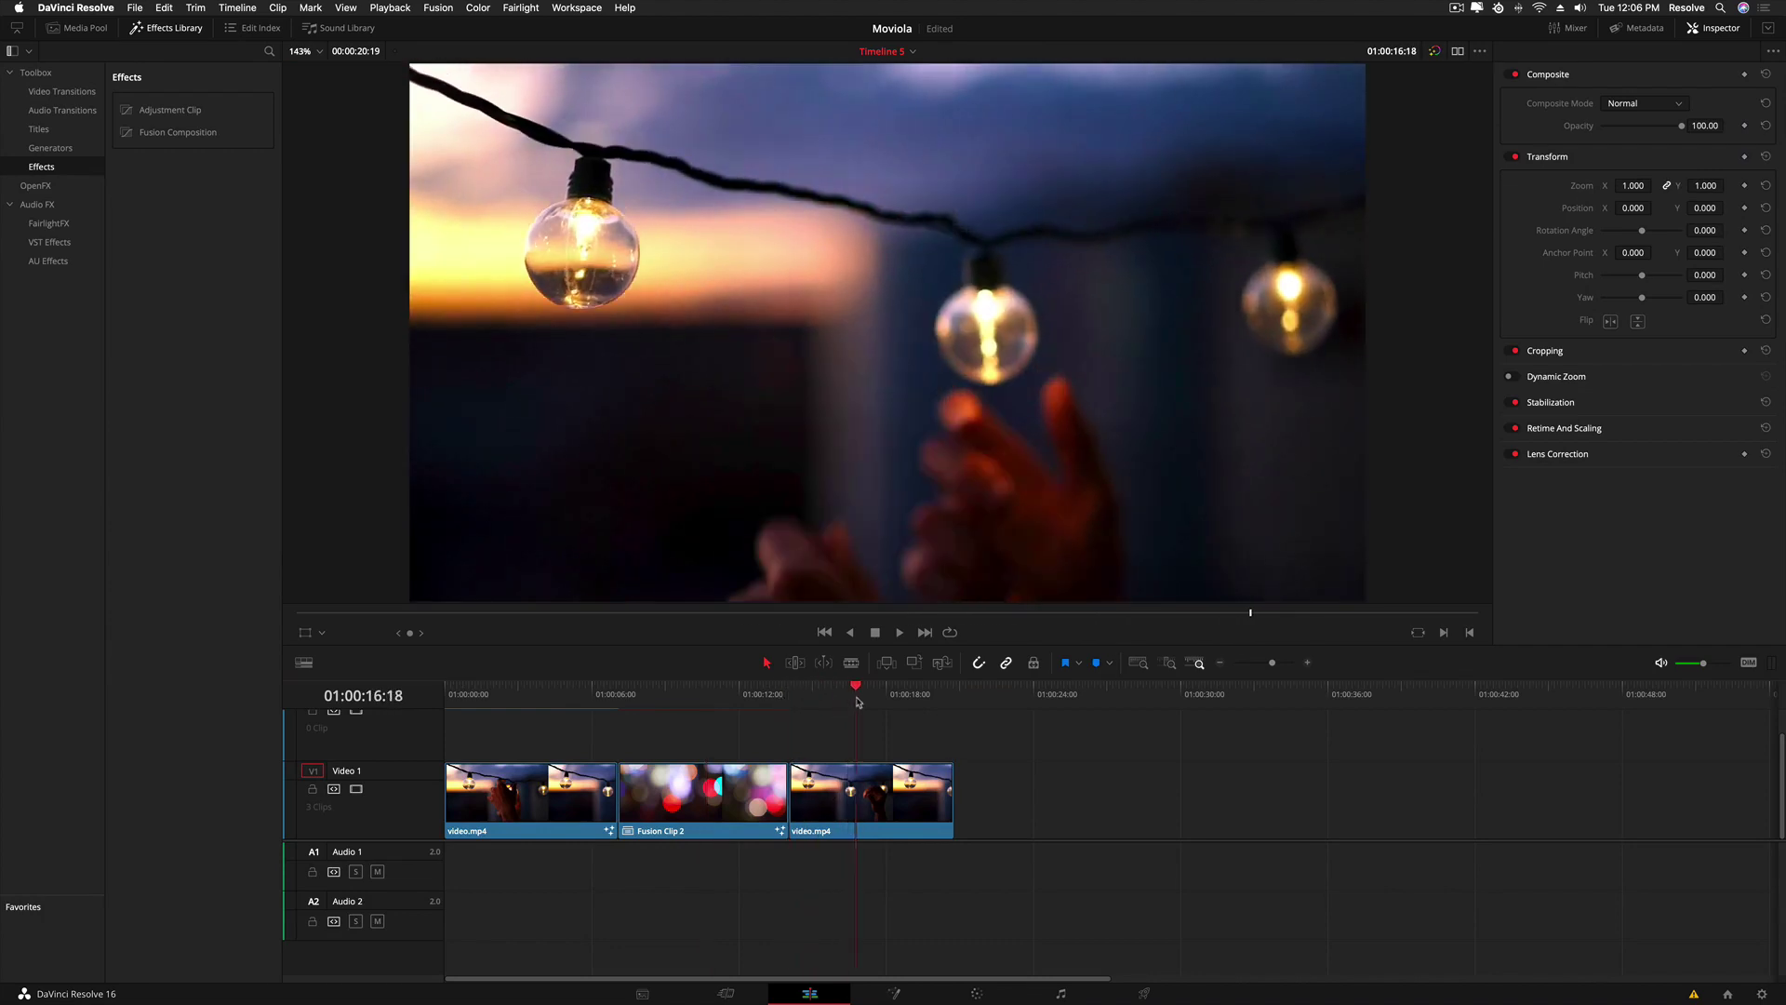
pyautogui.click(857, 782)
pyautogui.click(1550, 403)
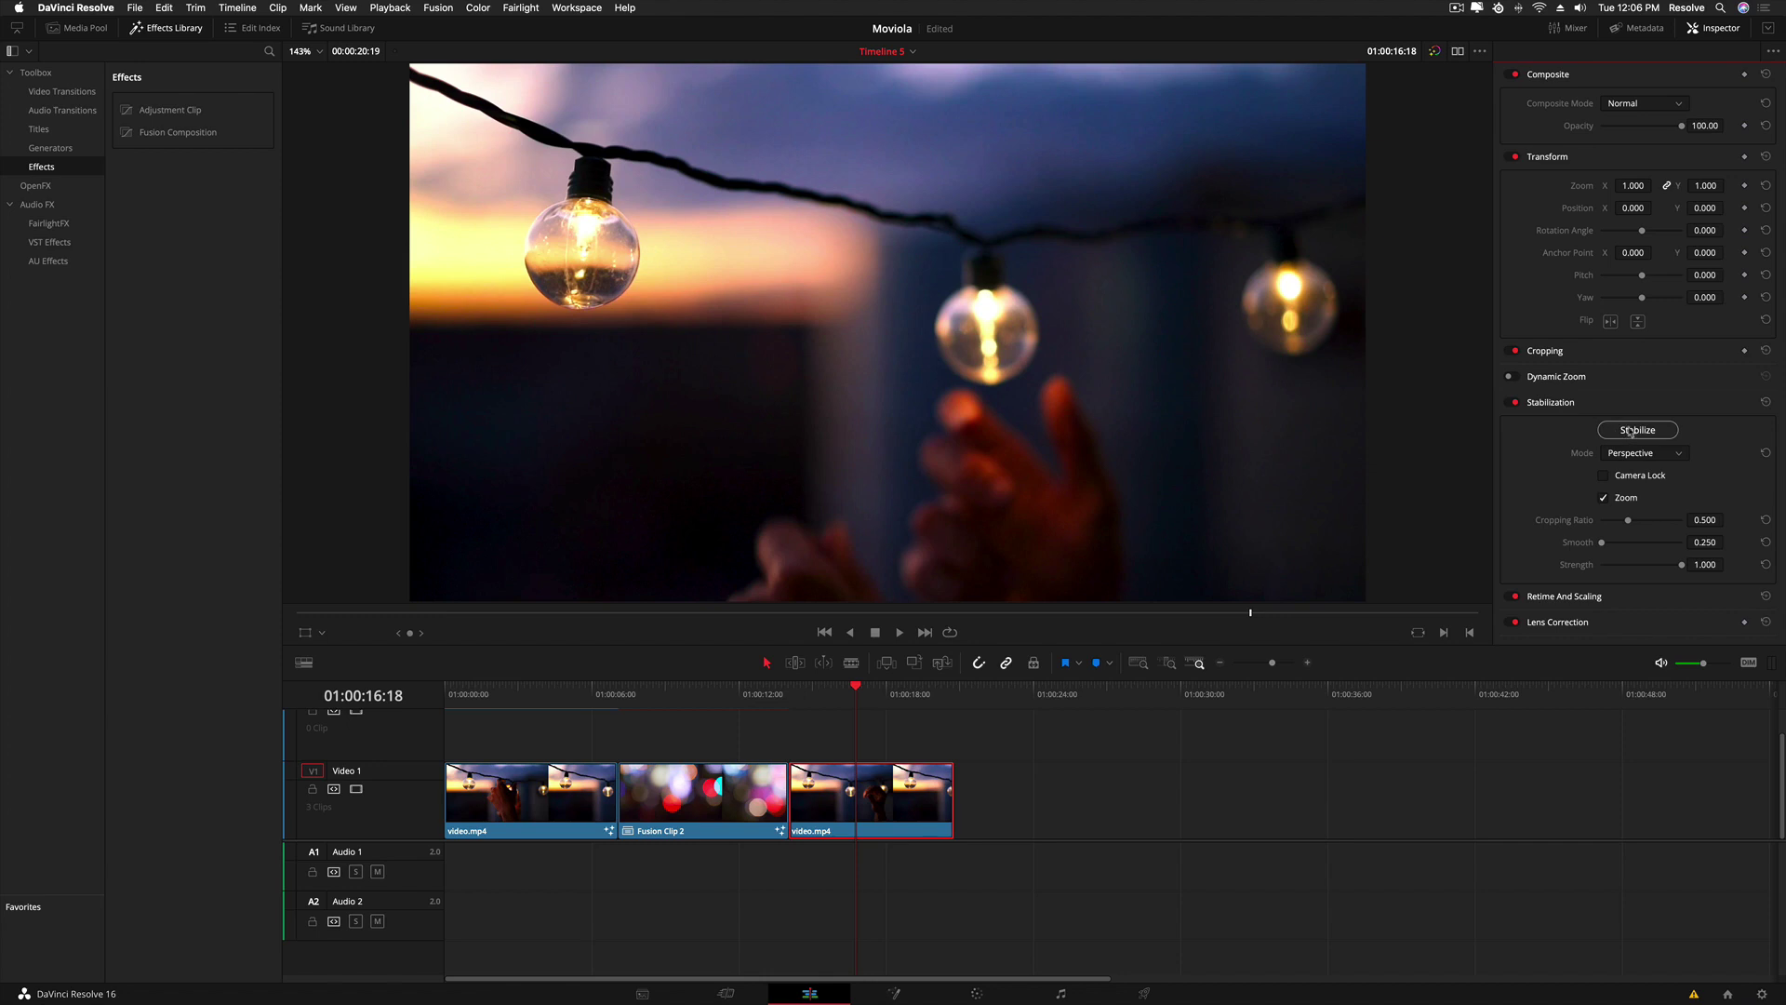
pyautogui.click(1623, 454)
pyautogui.click(1630, 502)
pyautogui.click(1637, 430)
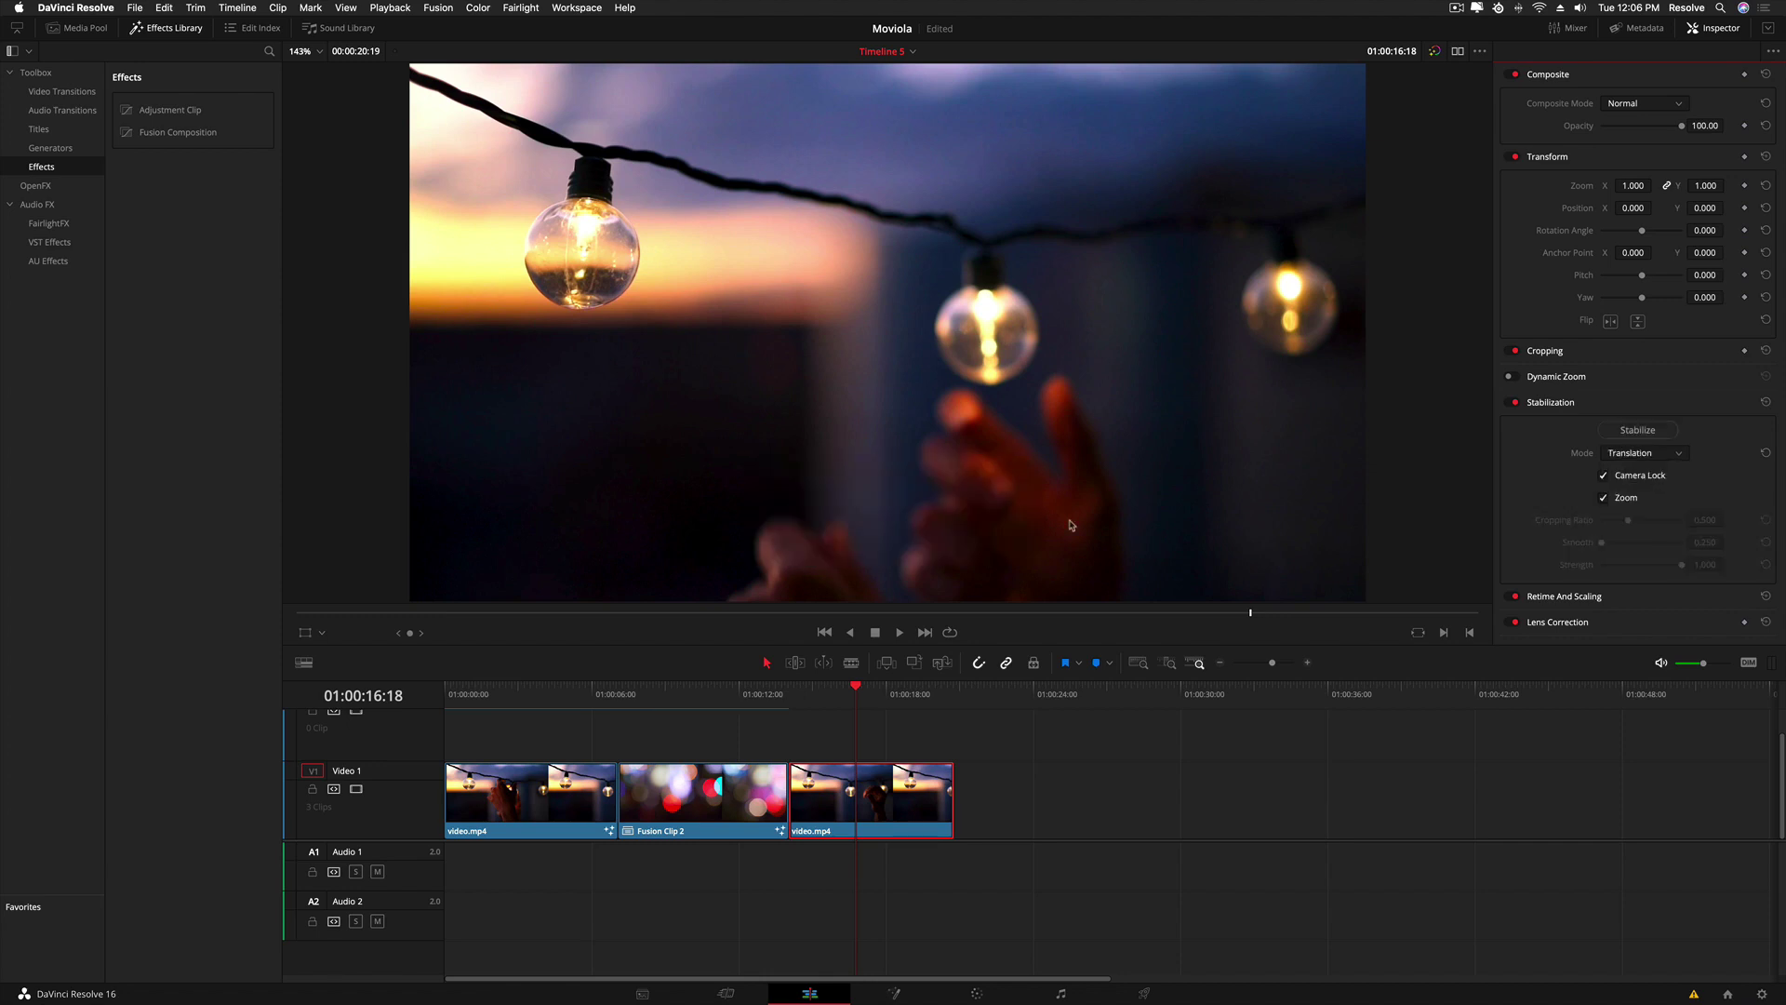
# - Scrub the stabilized clip to 01:00:16:21, compare it with its picture in Fusion, and return to the edit timeline
pyautogui.click(830, 694)
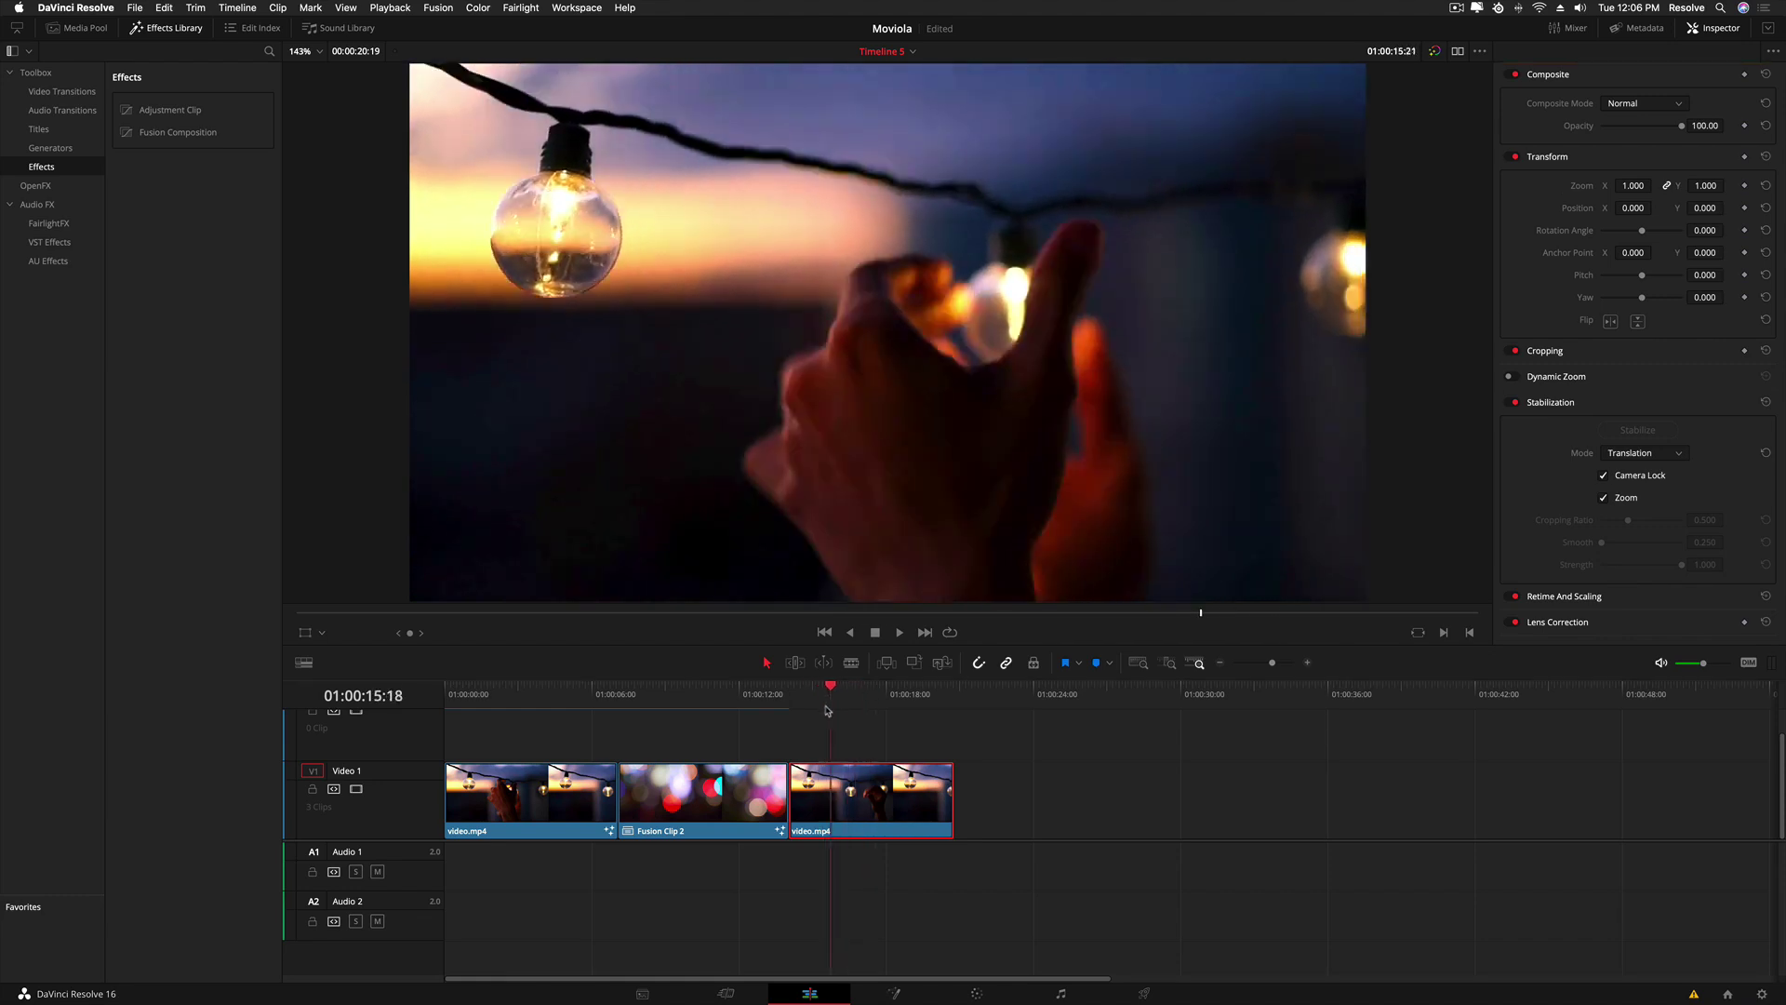
pyautogui.moveTo(827, 710); pyautogui.dragTo(858, 707)
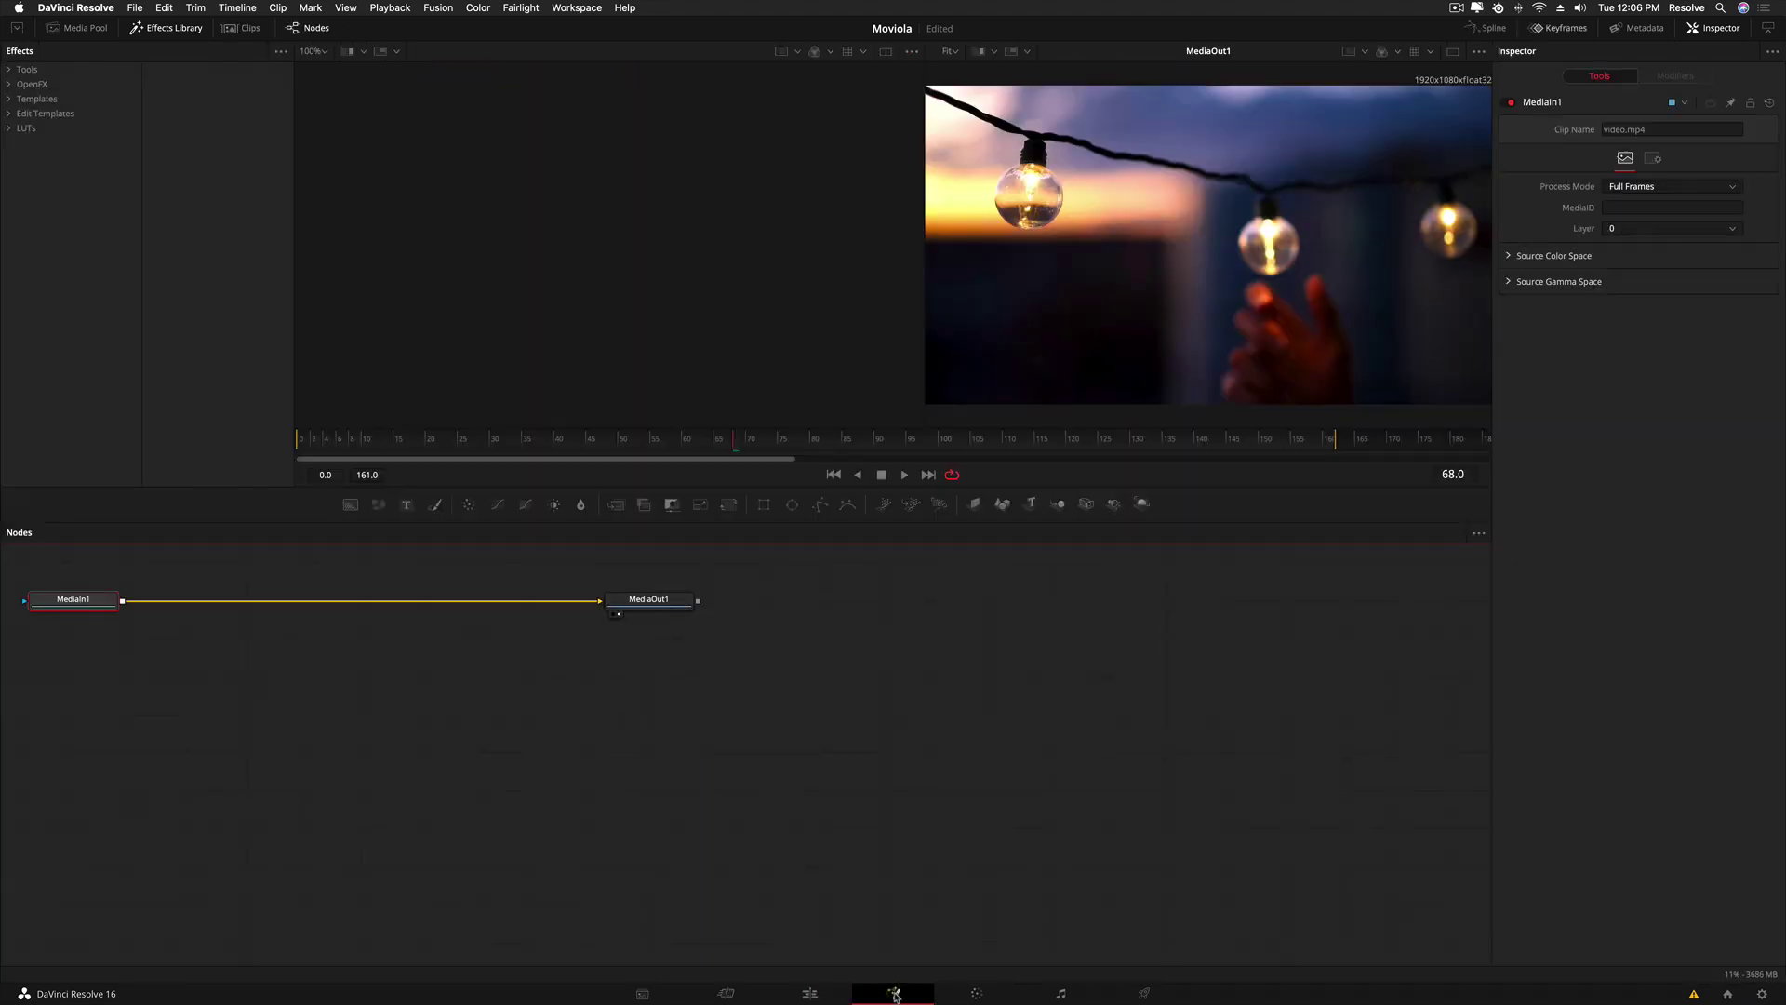
pyautogui.click(836, 995)
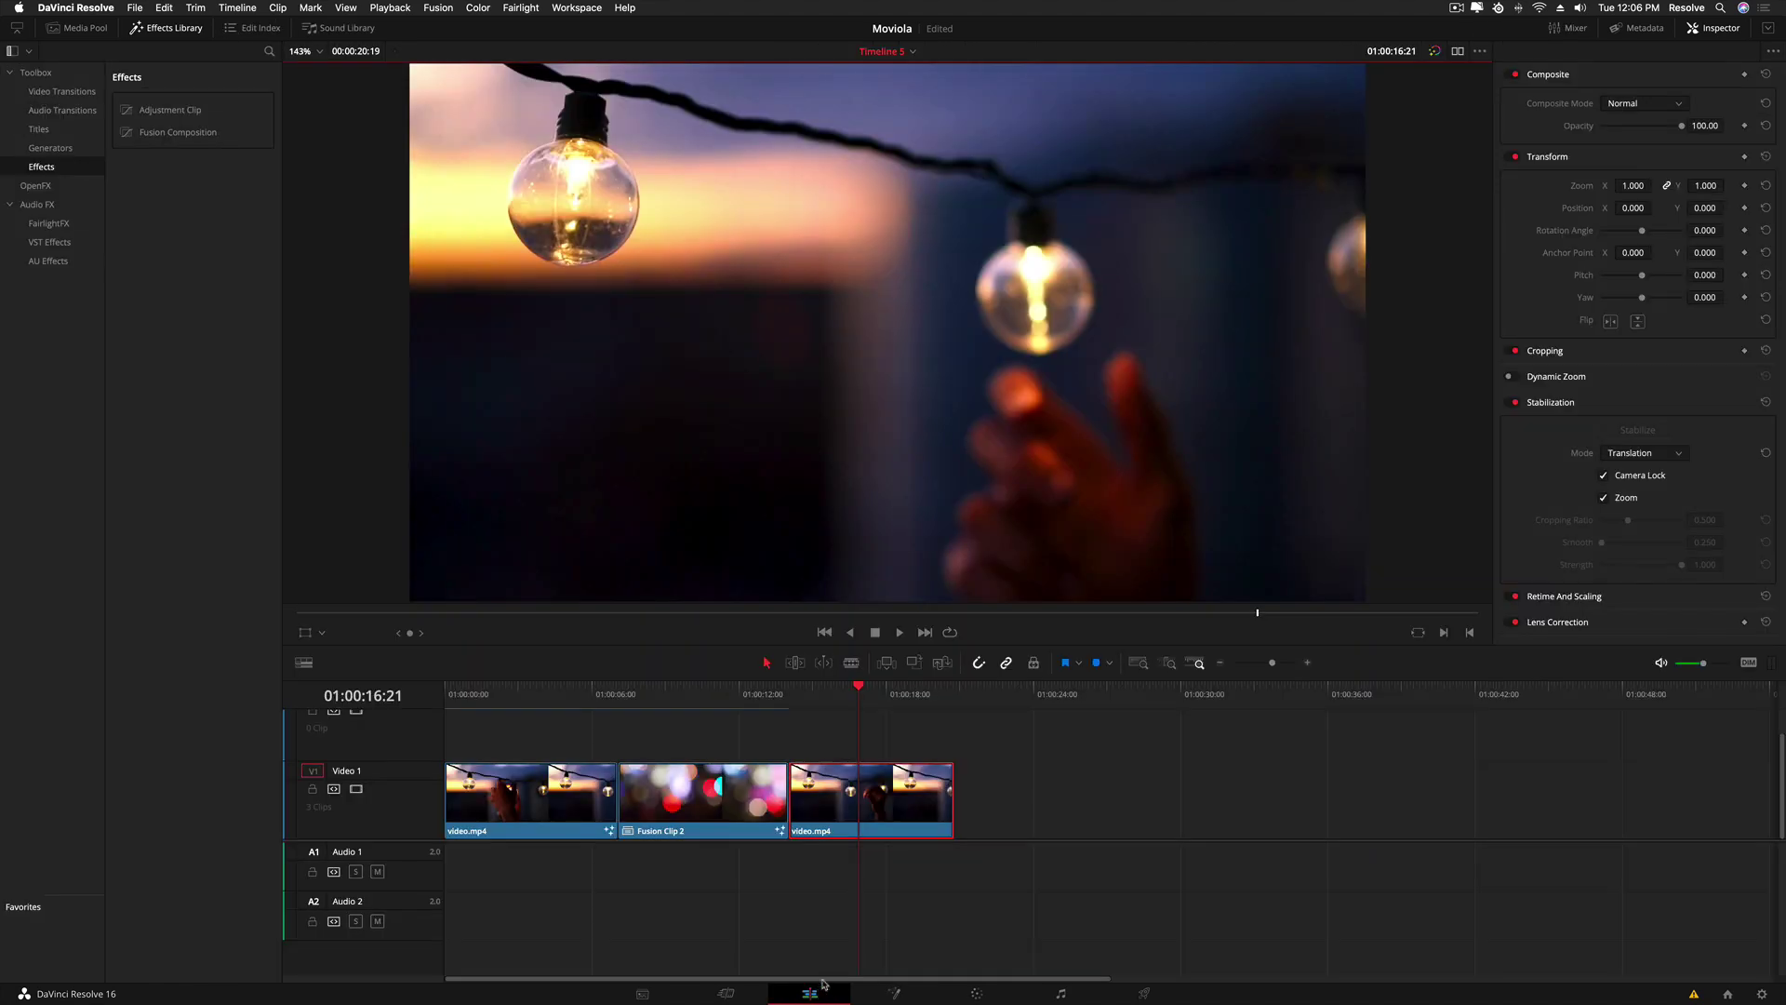
# - Convert the stabilized video.mp4 clip into a compound clip named stable
pyautogui.rightClick(875, 802)
pyautogui.click(956, 393)
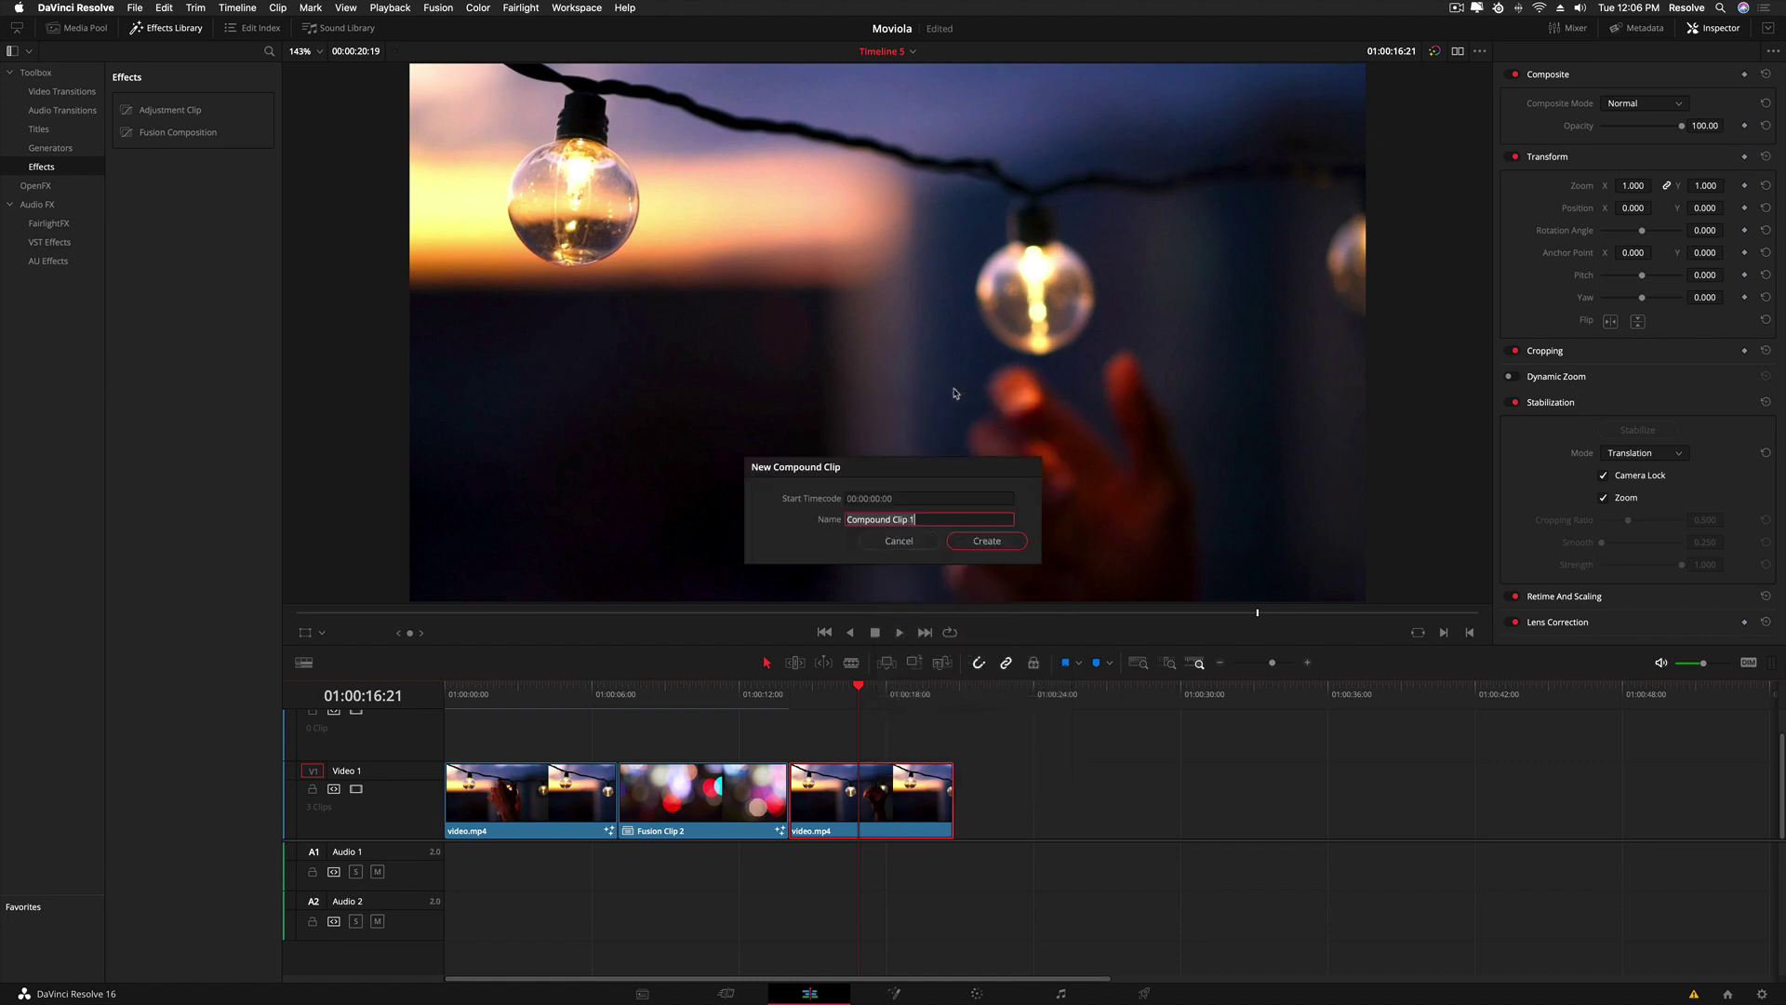
pyautogui.write('stab')
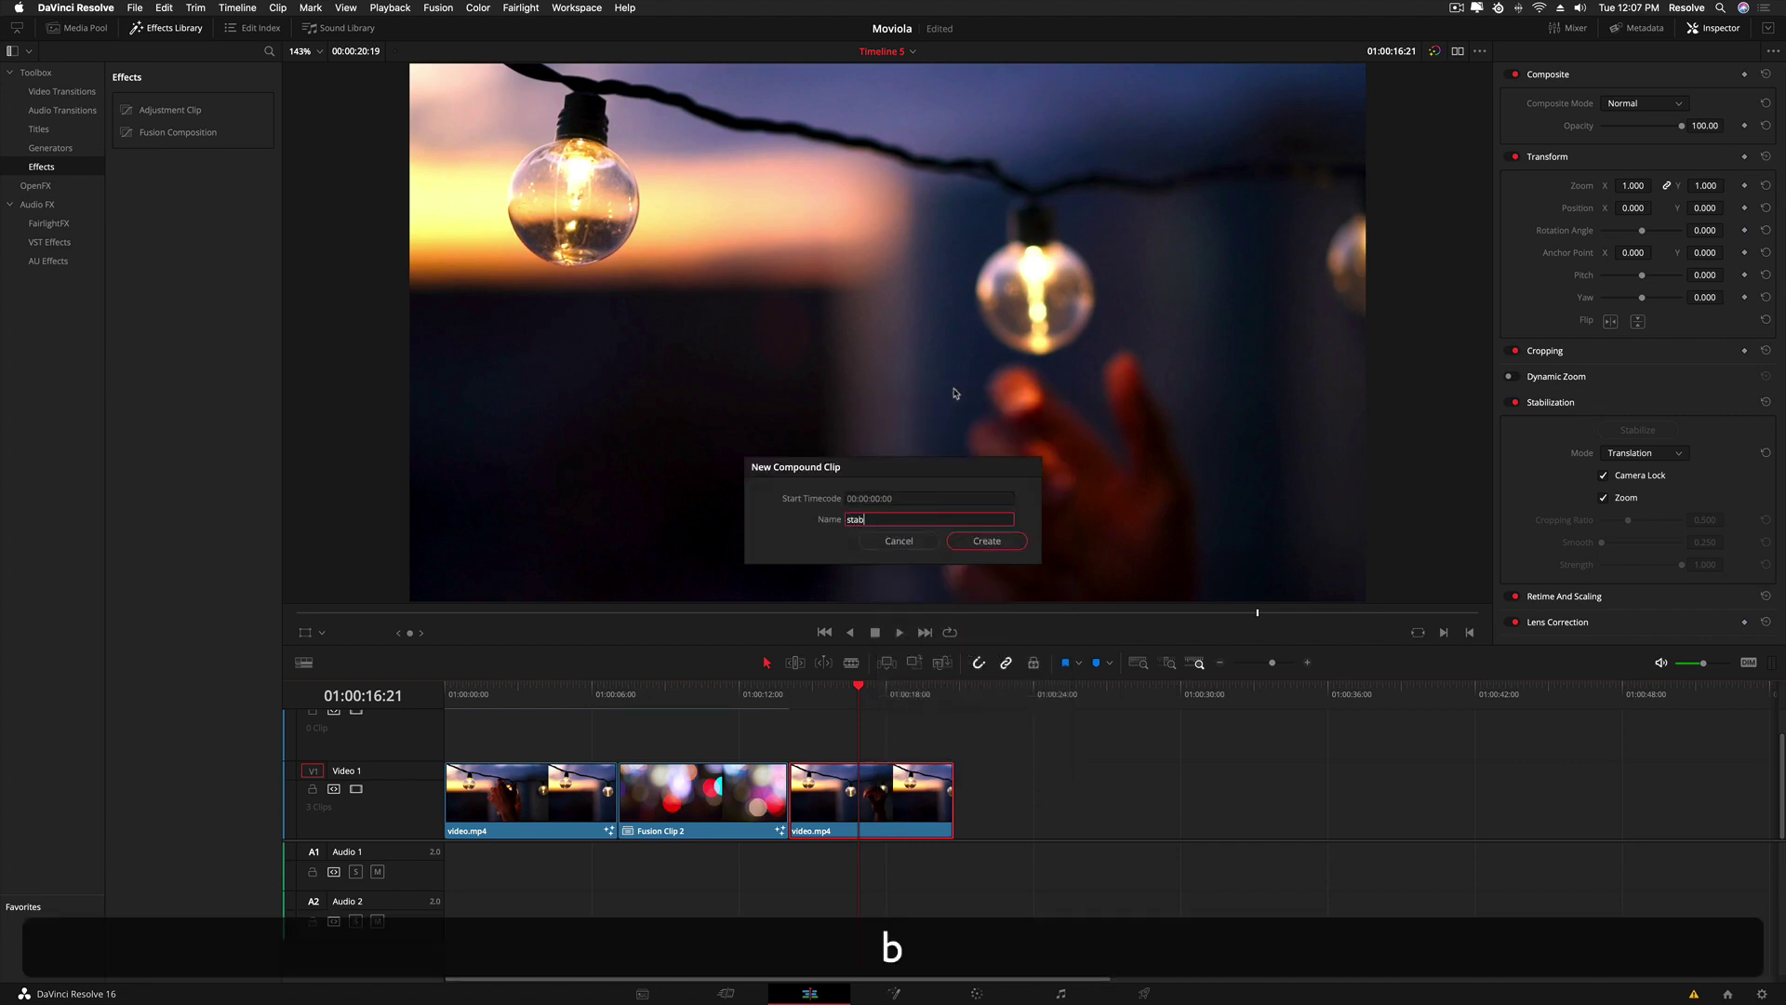
pyautogui.write('le')
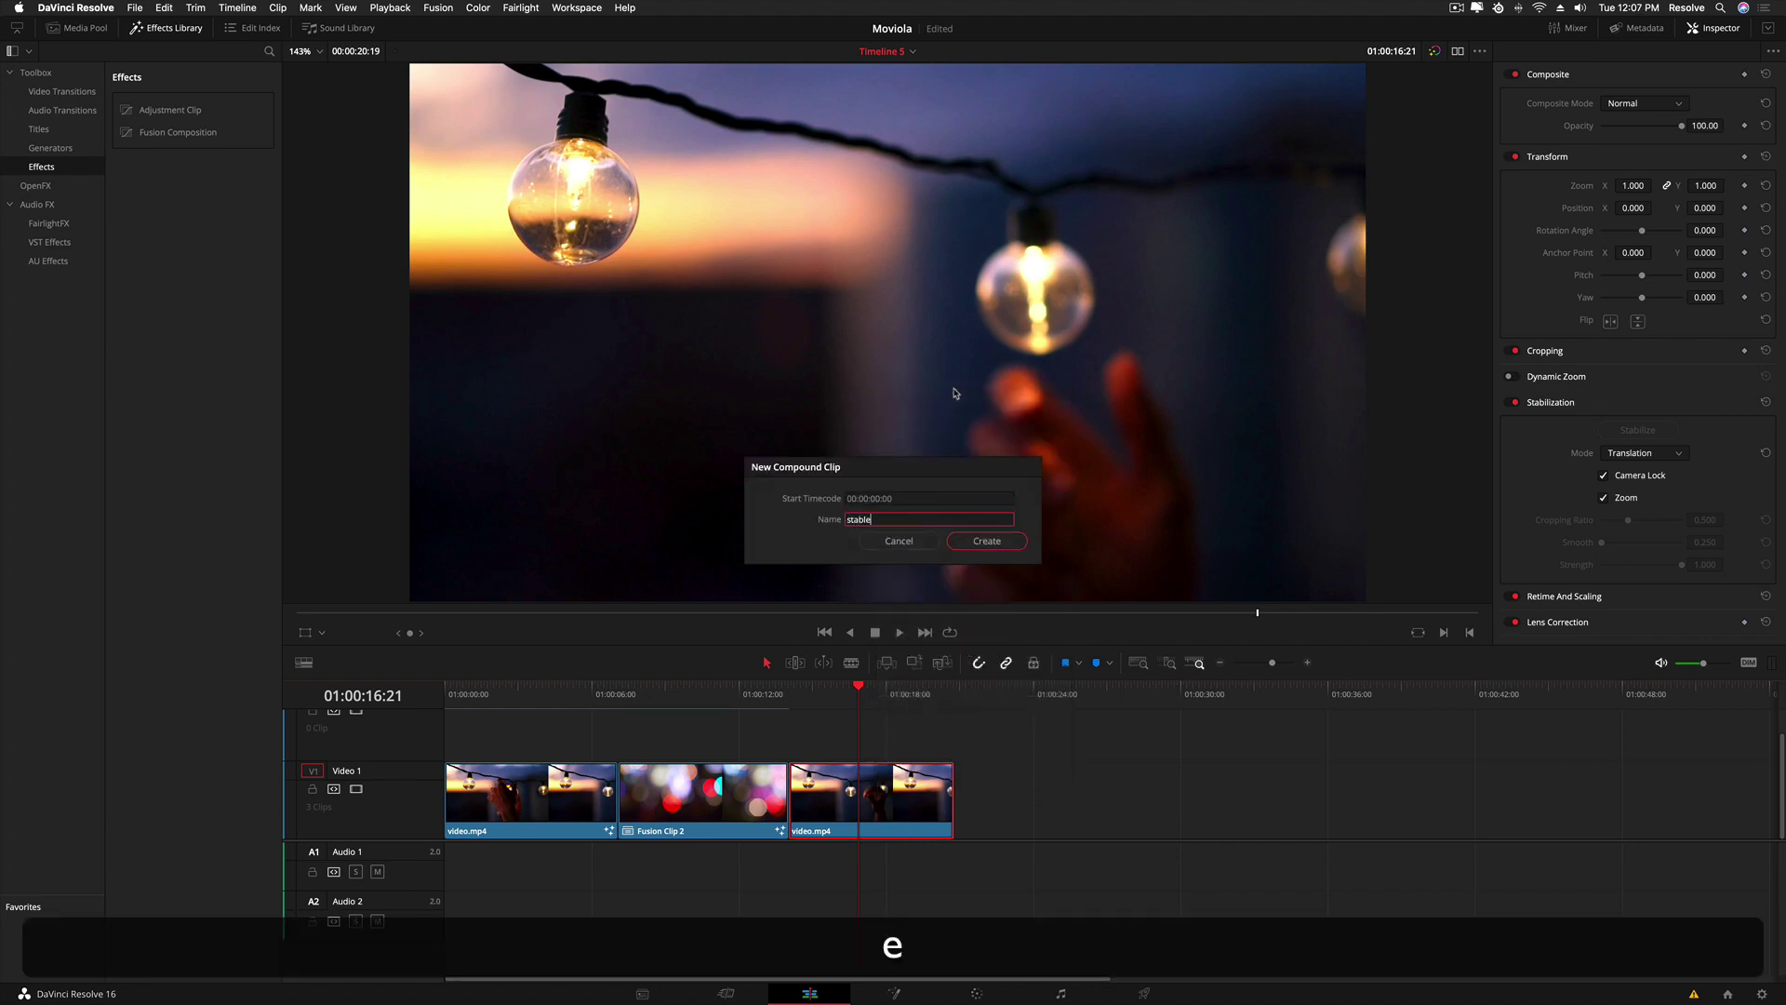
pyautogui.click(988, 541)
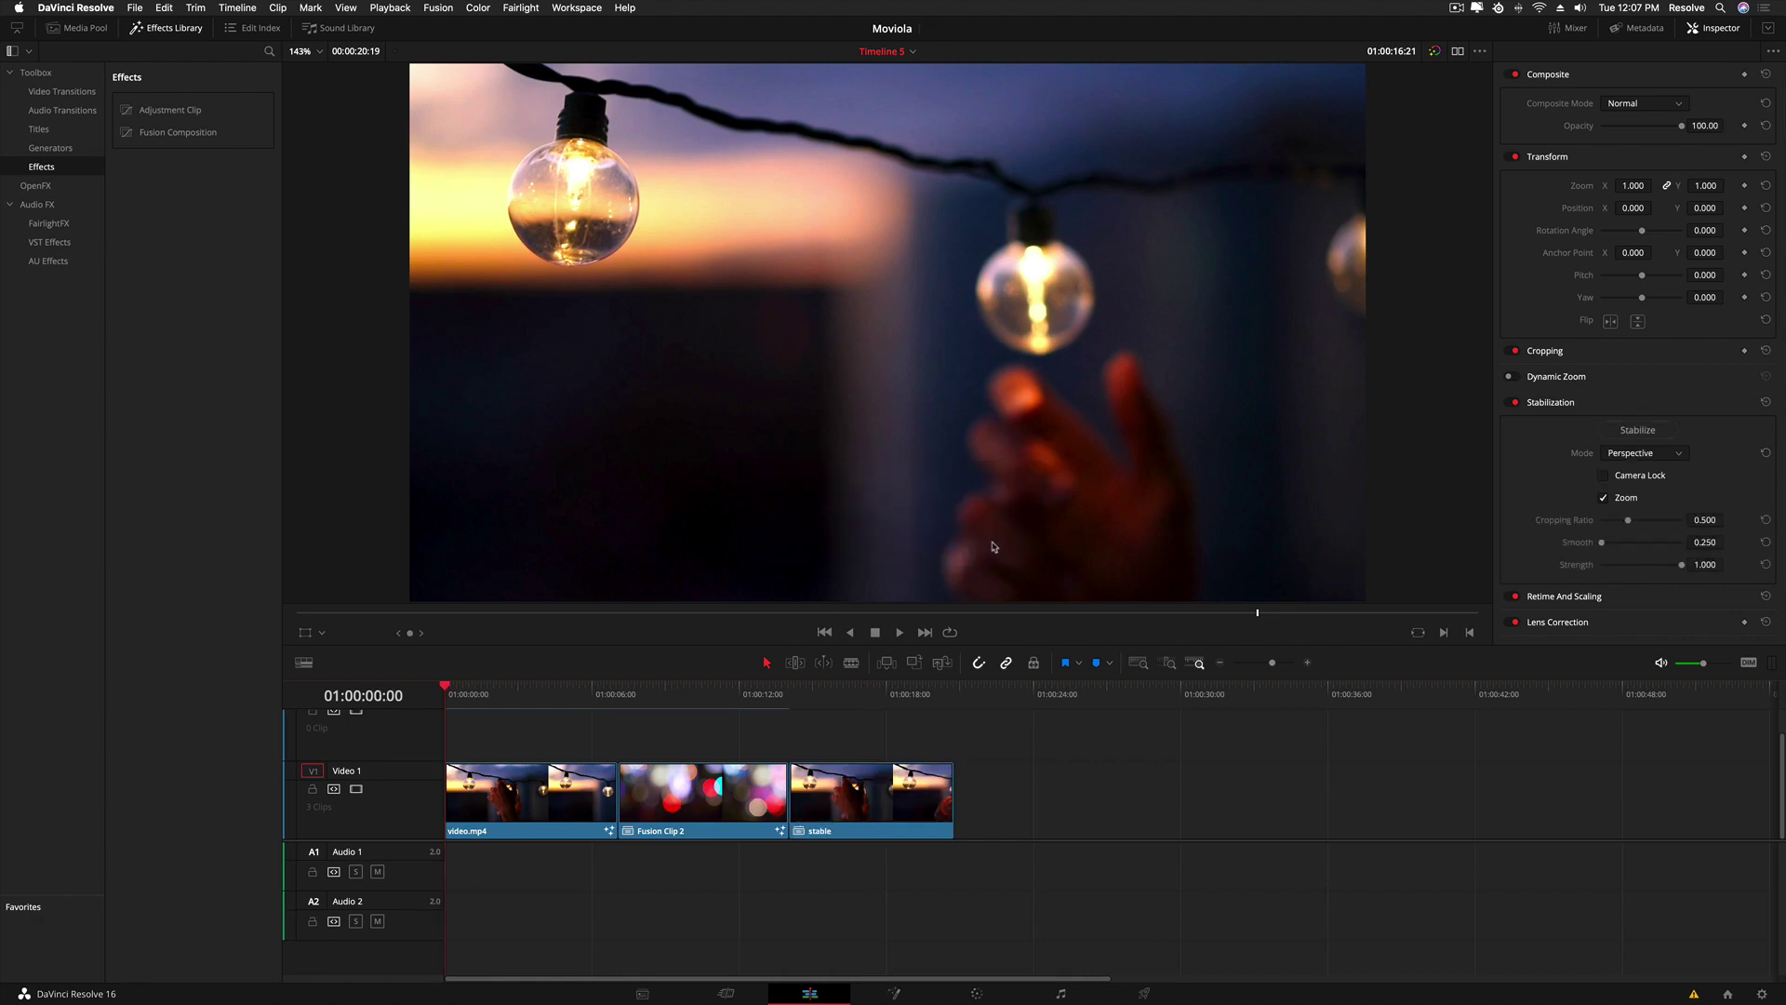
pyautogui.click(897, 993)
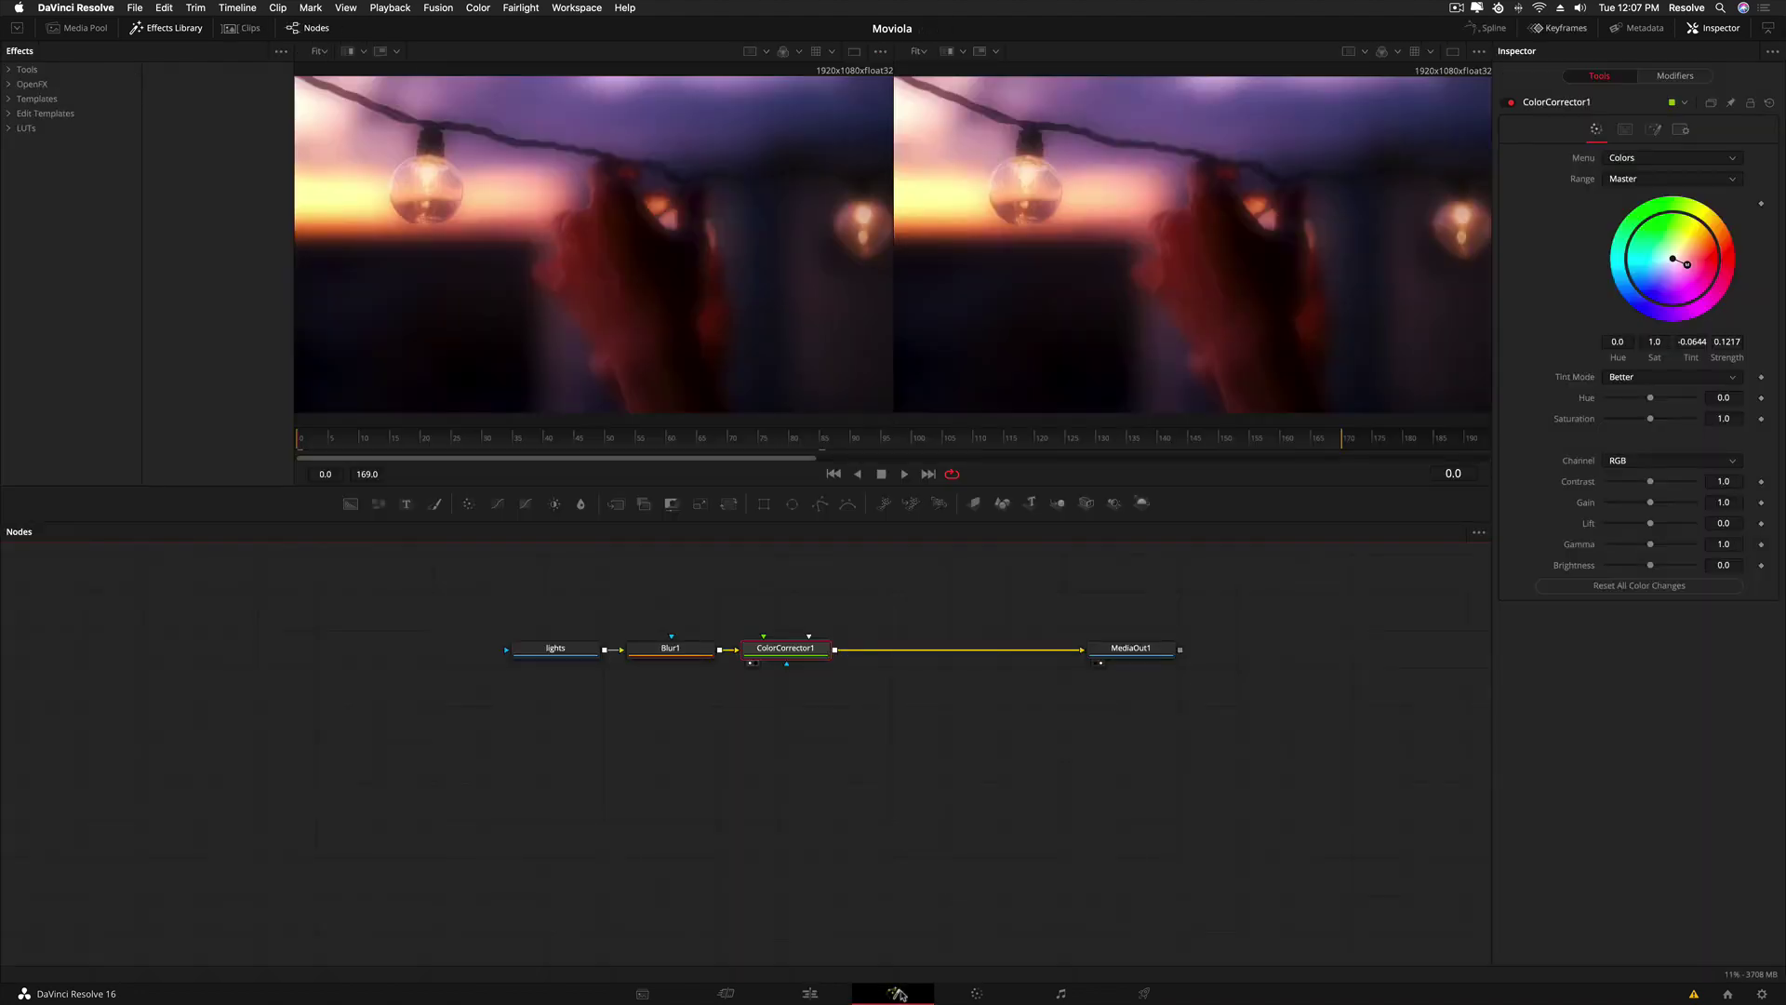
pyautogui.click(816, 994)
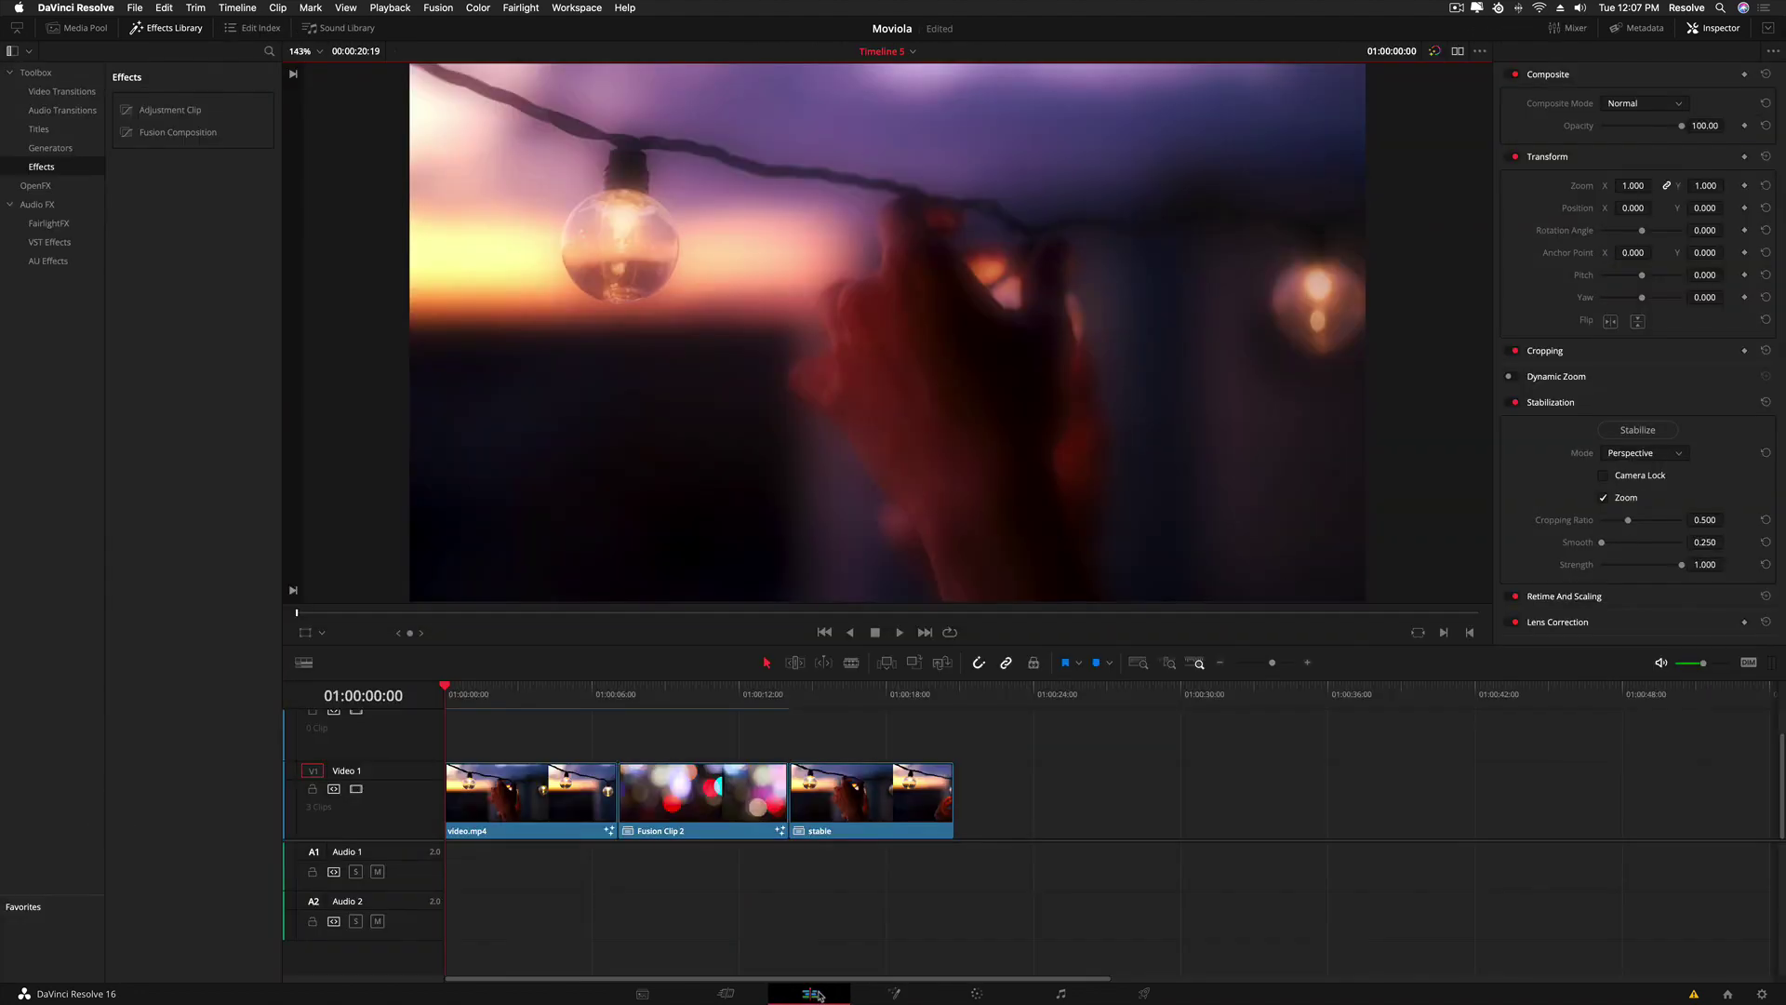
# - Add a Fusion Composition directly after the stable clip on the Video 1 track
pyautogui.moveTo(972, 688)
pyautogui.mouseDown()
pyautogui.moveTo(1044, 688)
pyautogui.moveTo(975, 688)
pyautogui.mouseUp()
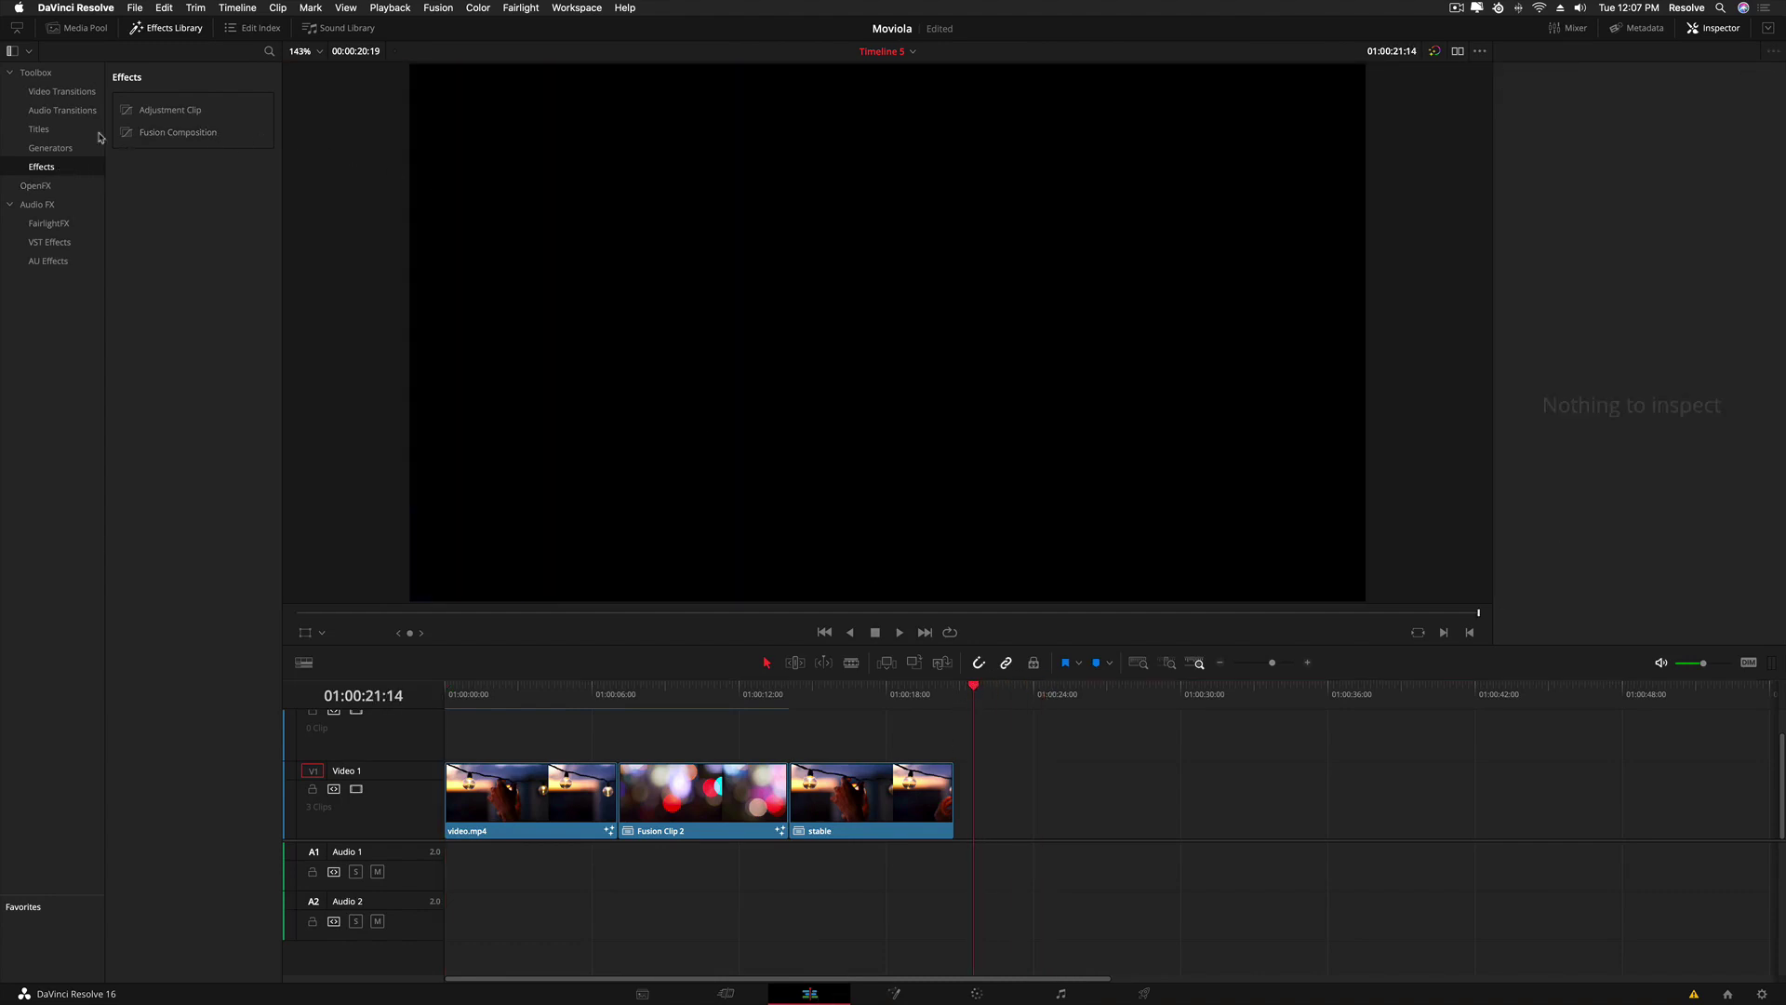
pyautogui.click(160, 133)
pyautogui.moveTo(126, 133); pyautogui.dragTo(964, 803)
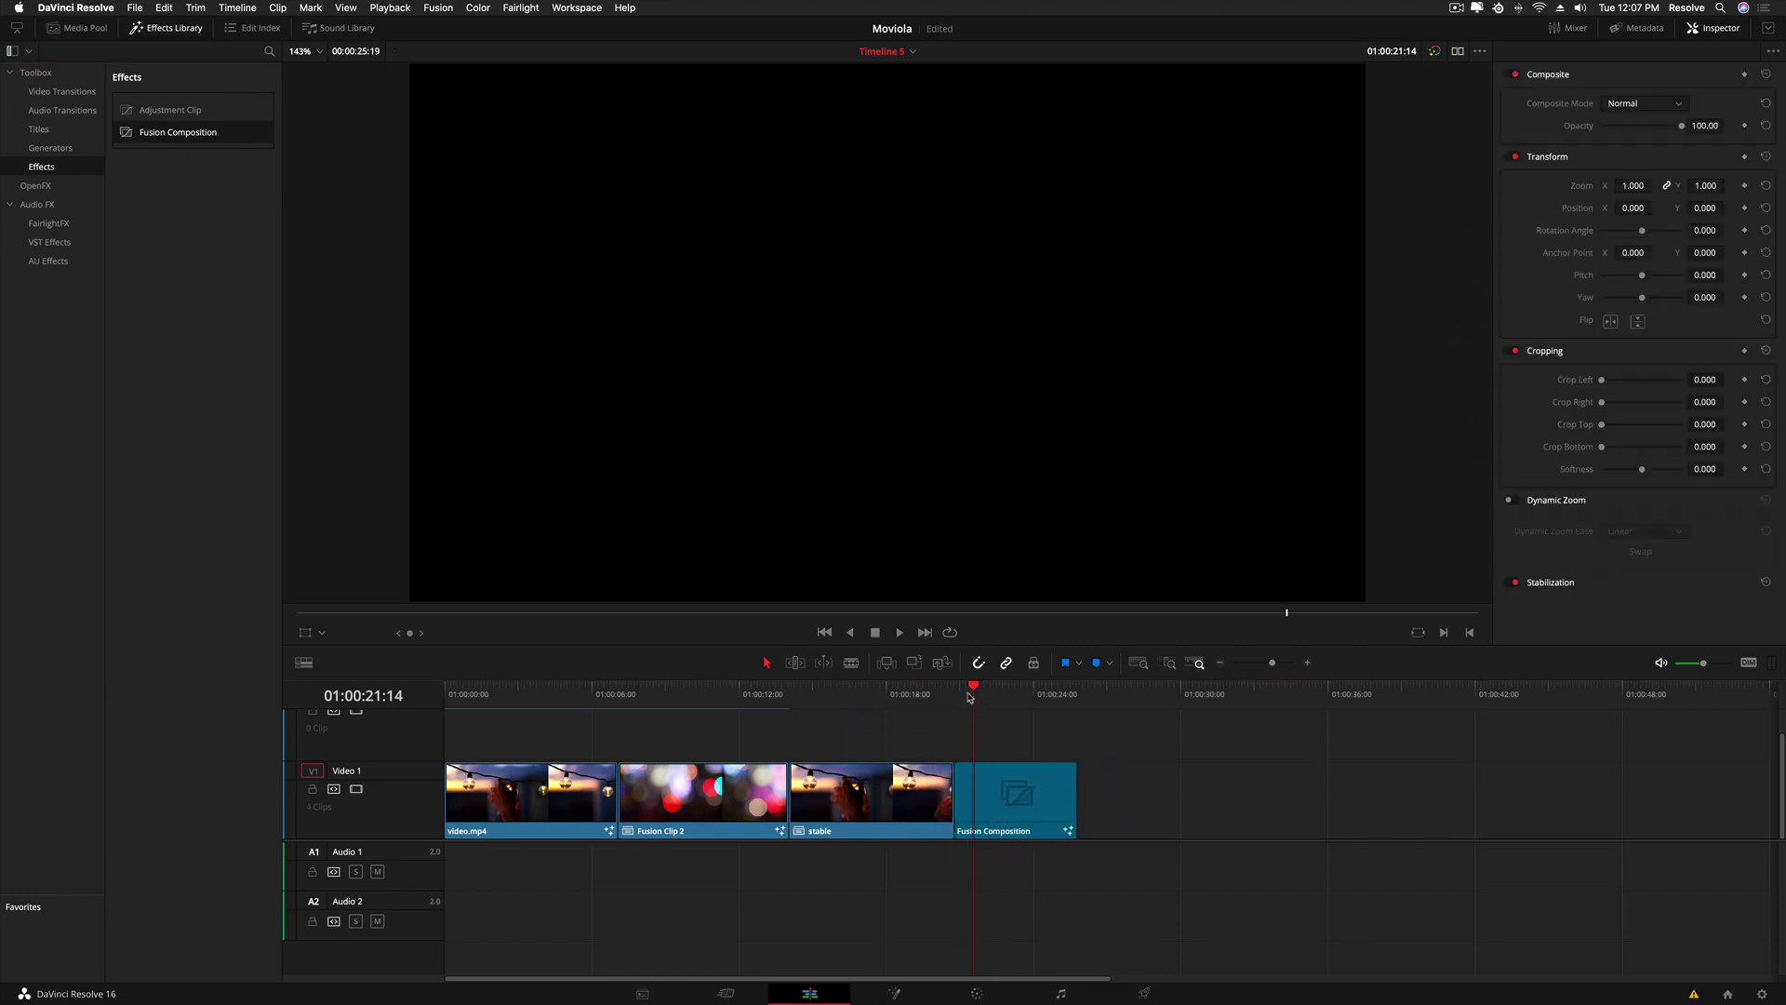
# - Move the playhead onto the new Fusion Composition clip and open it in Fusion at frame 45
pyautogui.moveTo(973, 693); pyautogui.dragTo(1004, 693)
pyautogui.press('Left')
pyautogui.press('Left')
pyautogui.press('Left')
pyautogui.press('Left')
pyautogui.click(894, 993)
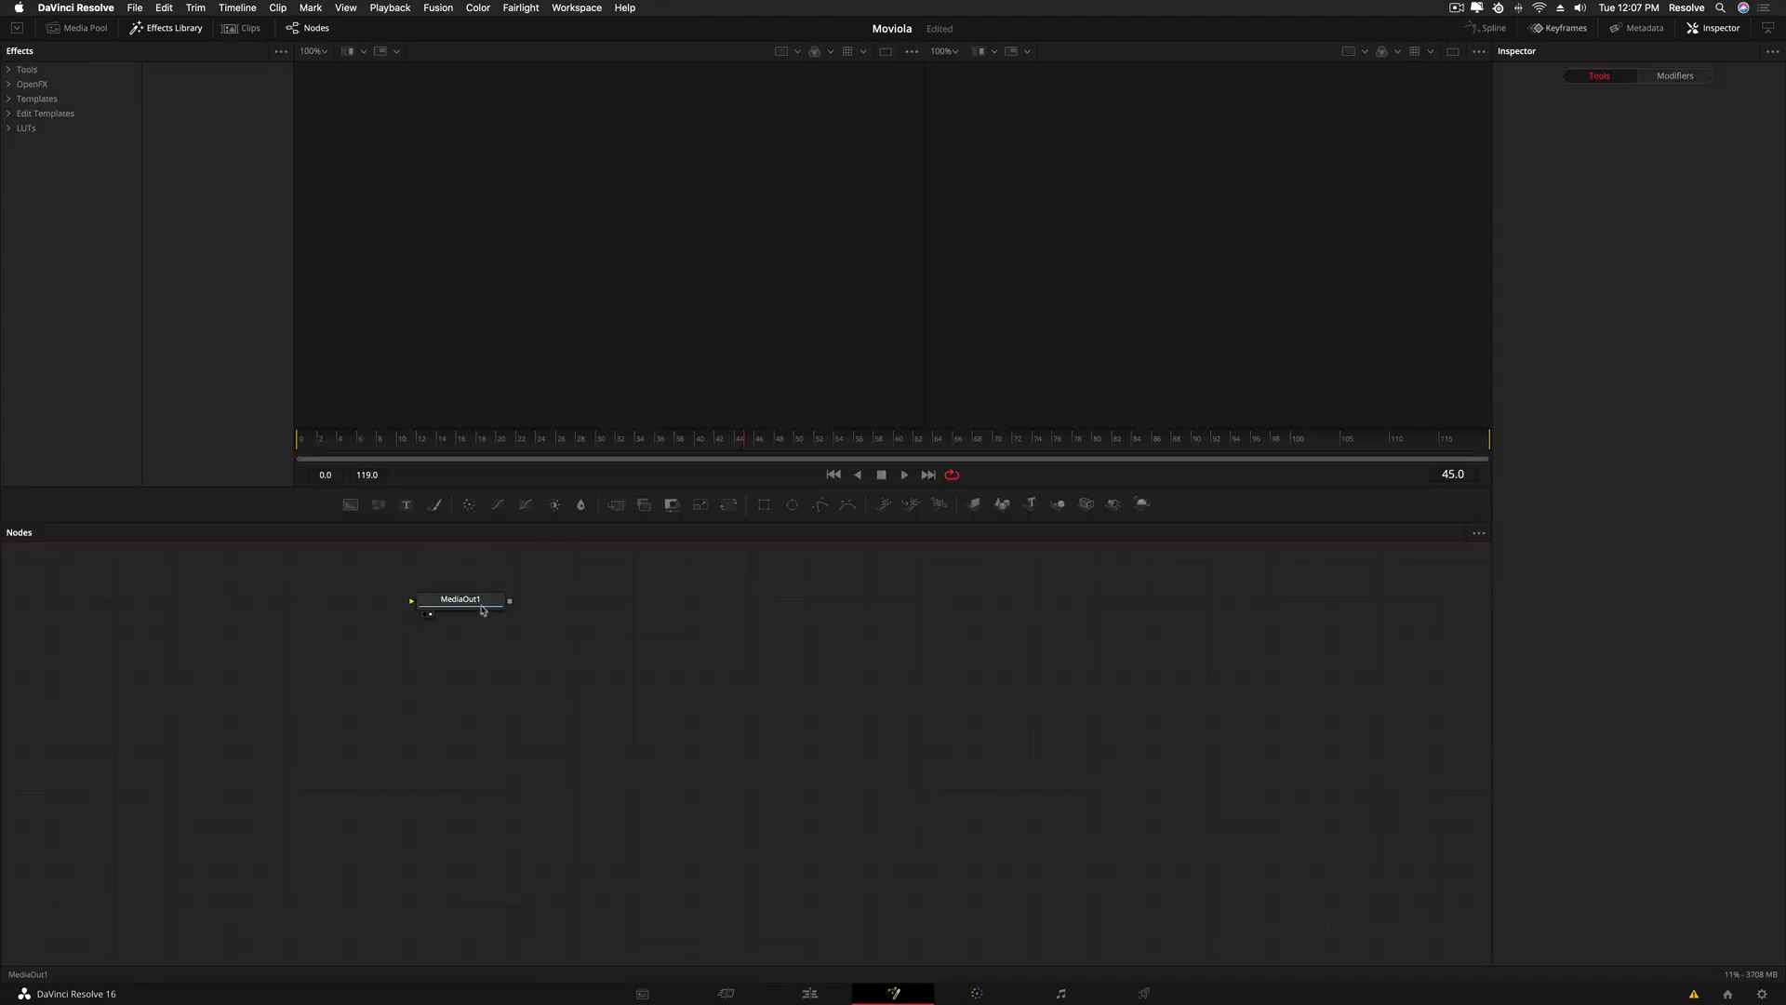
# - Move MediaOut1 across the node graph to leave room before it, and bring a Pexels clip from the media pool onto it
pyautogui.moveTo(484, 607); pyautogui.dragTo(1174, 657)
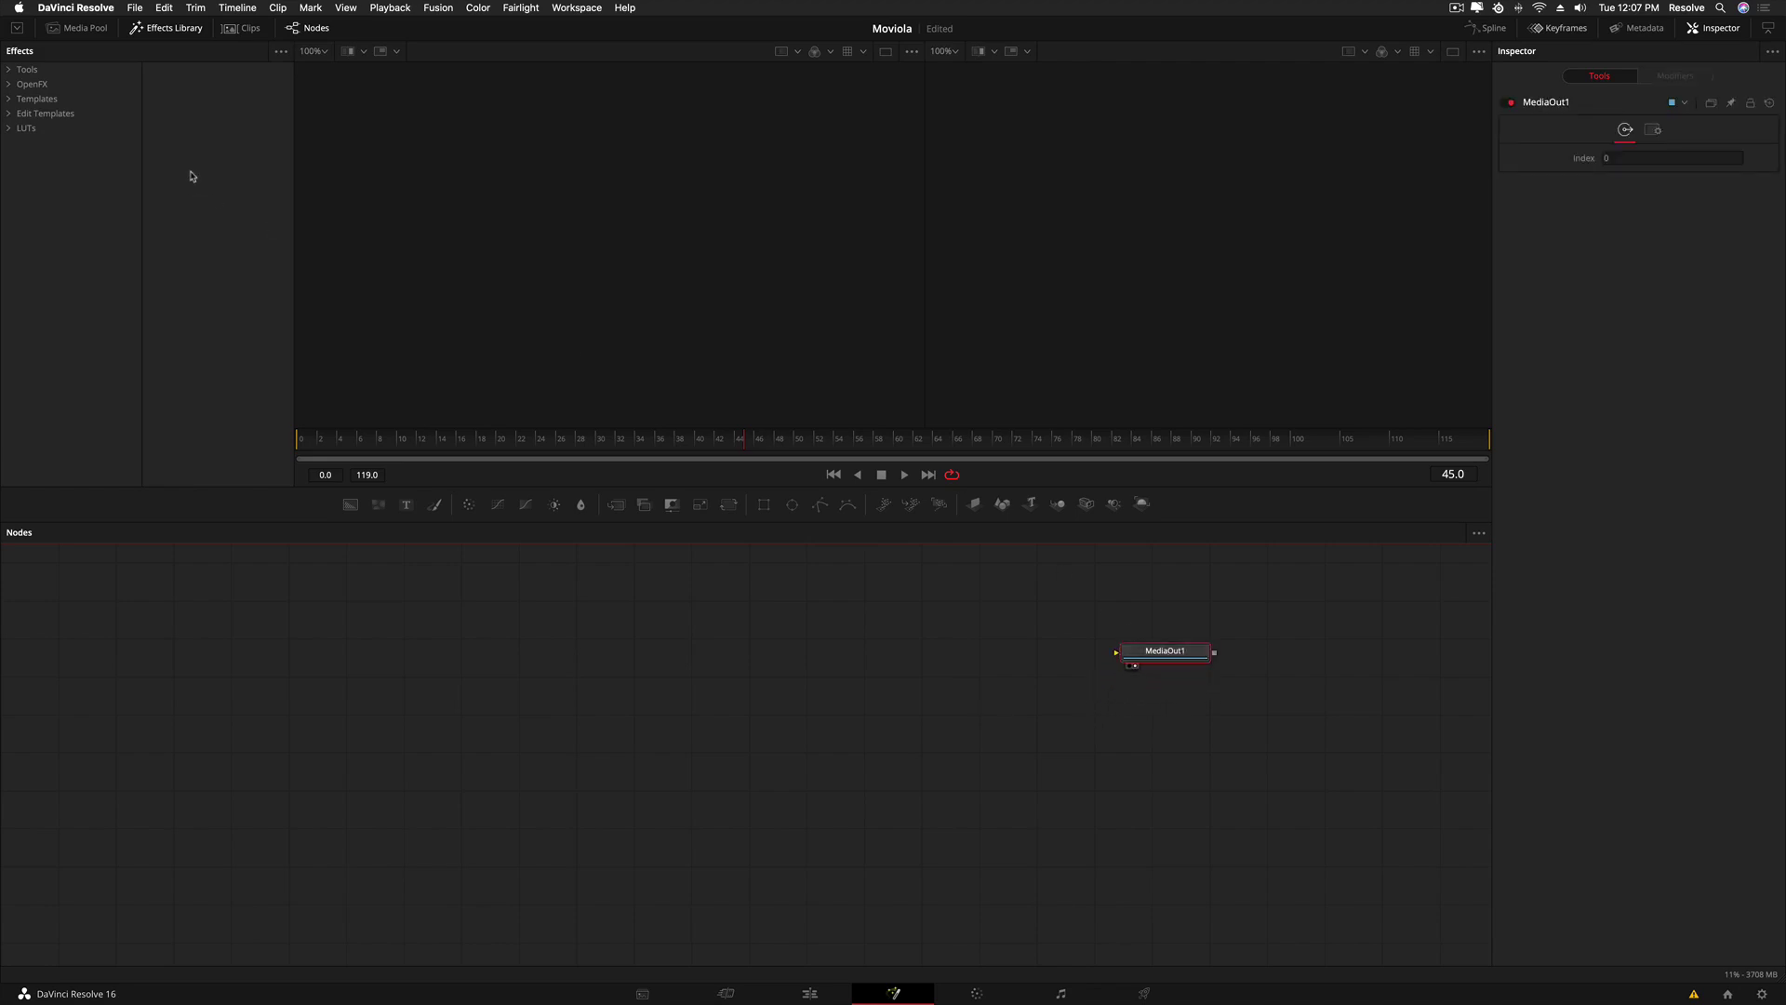
pyautogui.click(80, 30)
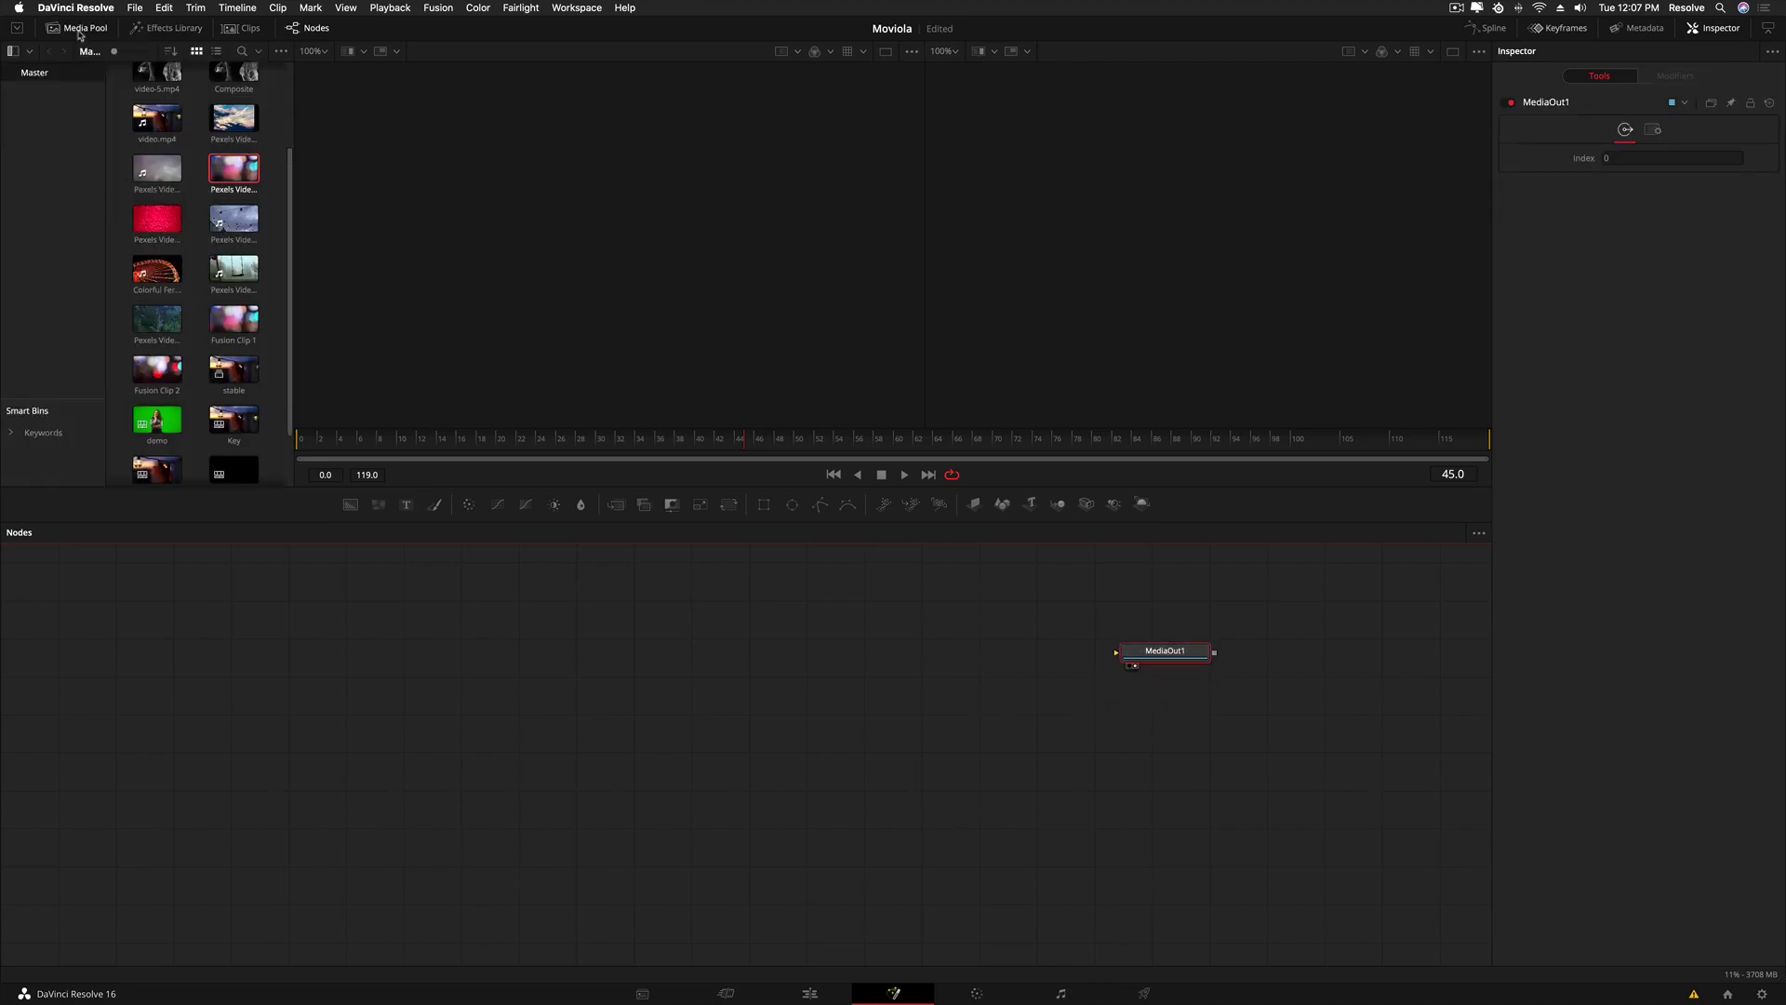
pyautogui.moveTo(233, 269); pyautogui.dragTo(1179, 653)
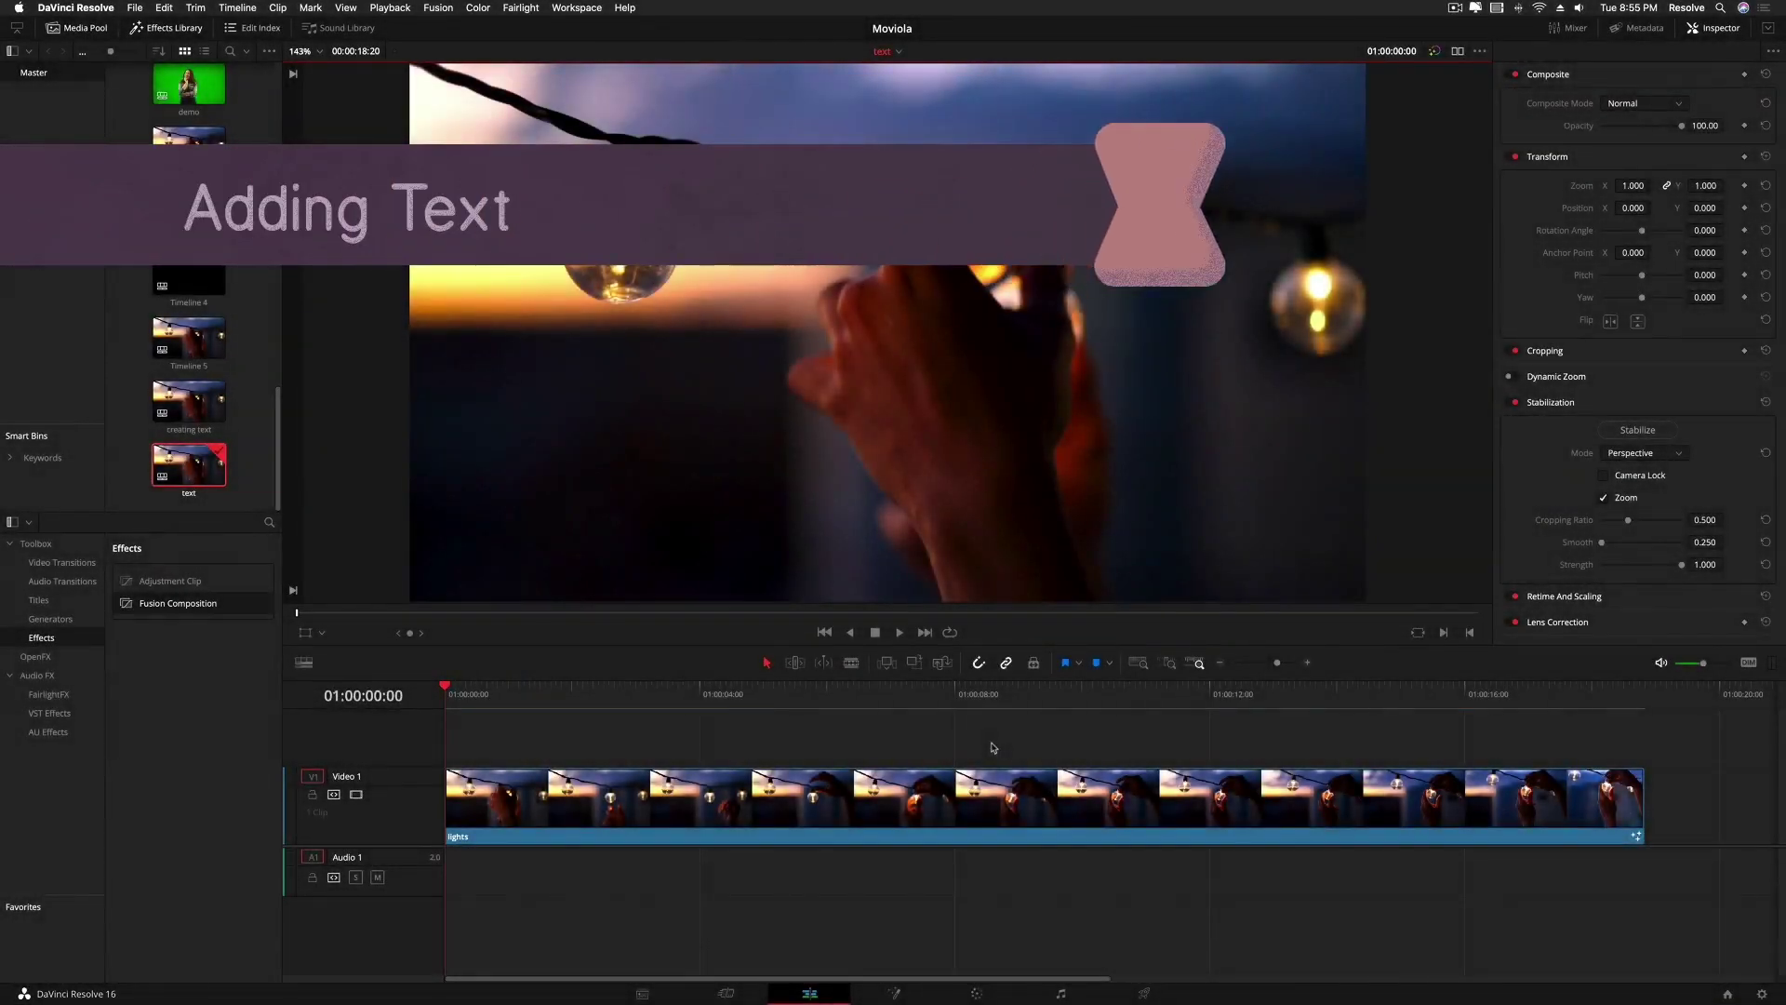
# - Open the clip of the text timeline in Fusion, display MediaIn1 in the first viewer and rename the node as lights
pyautogui.click(899, 992)
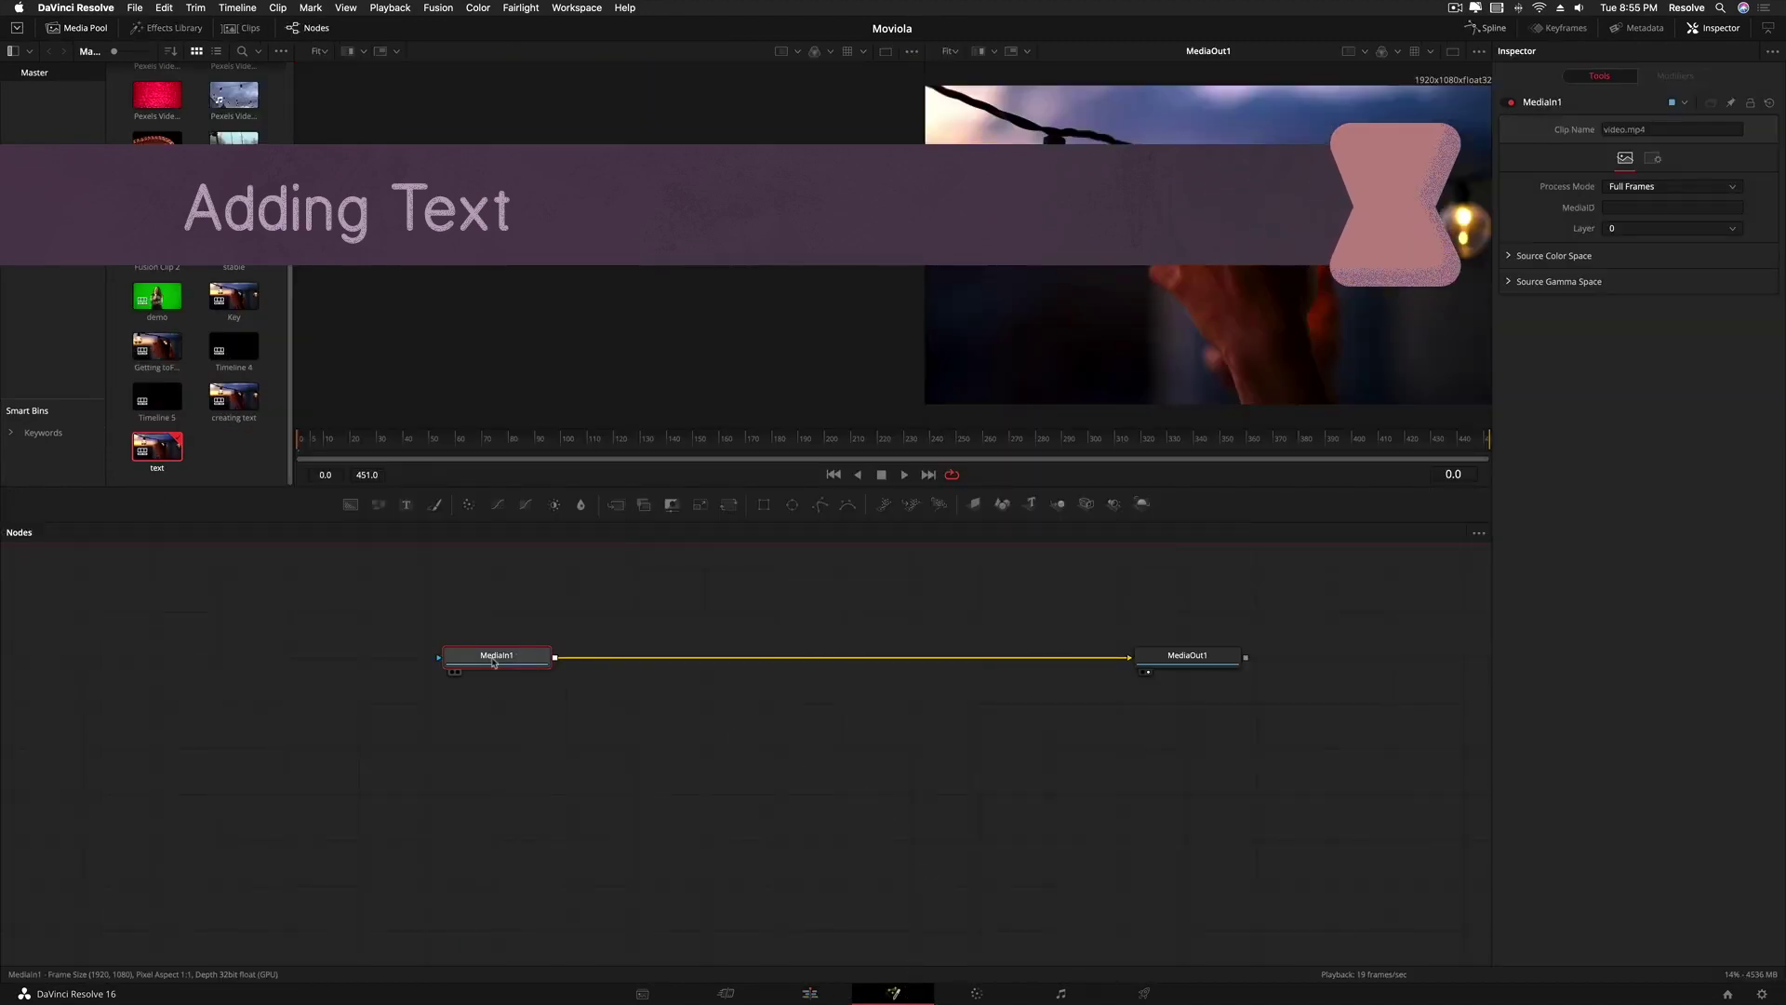
pyautogui.click(453, 671)
pyautogui.rightClick(485, 657)
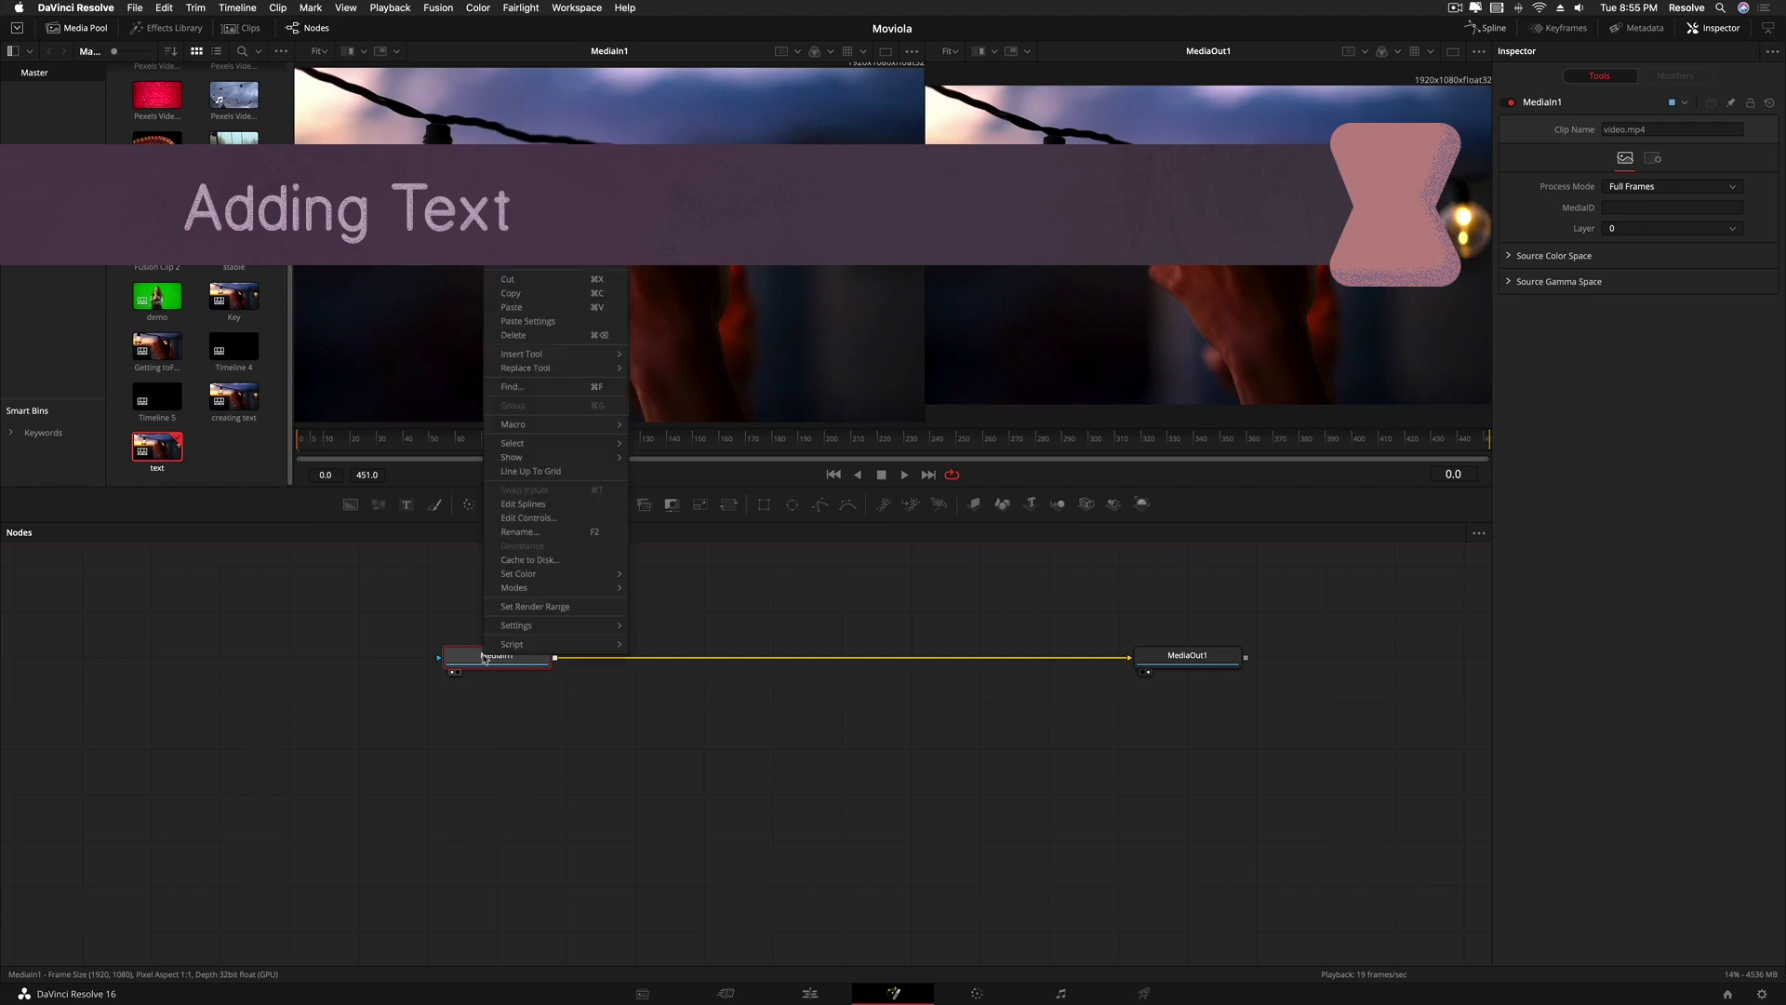
pyautogui.click(550, 533)
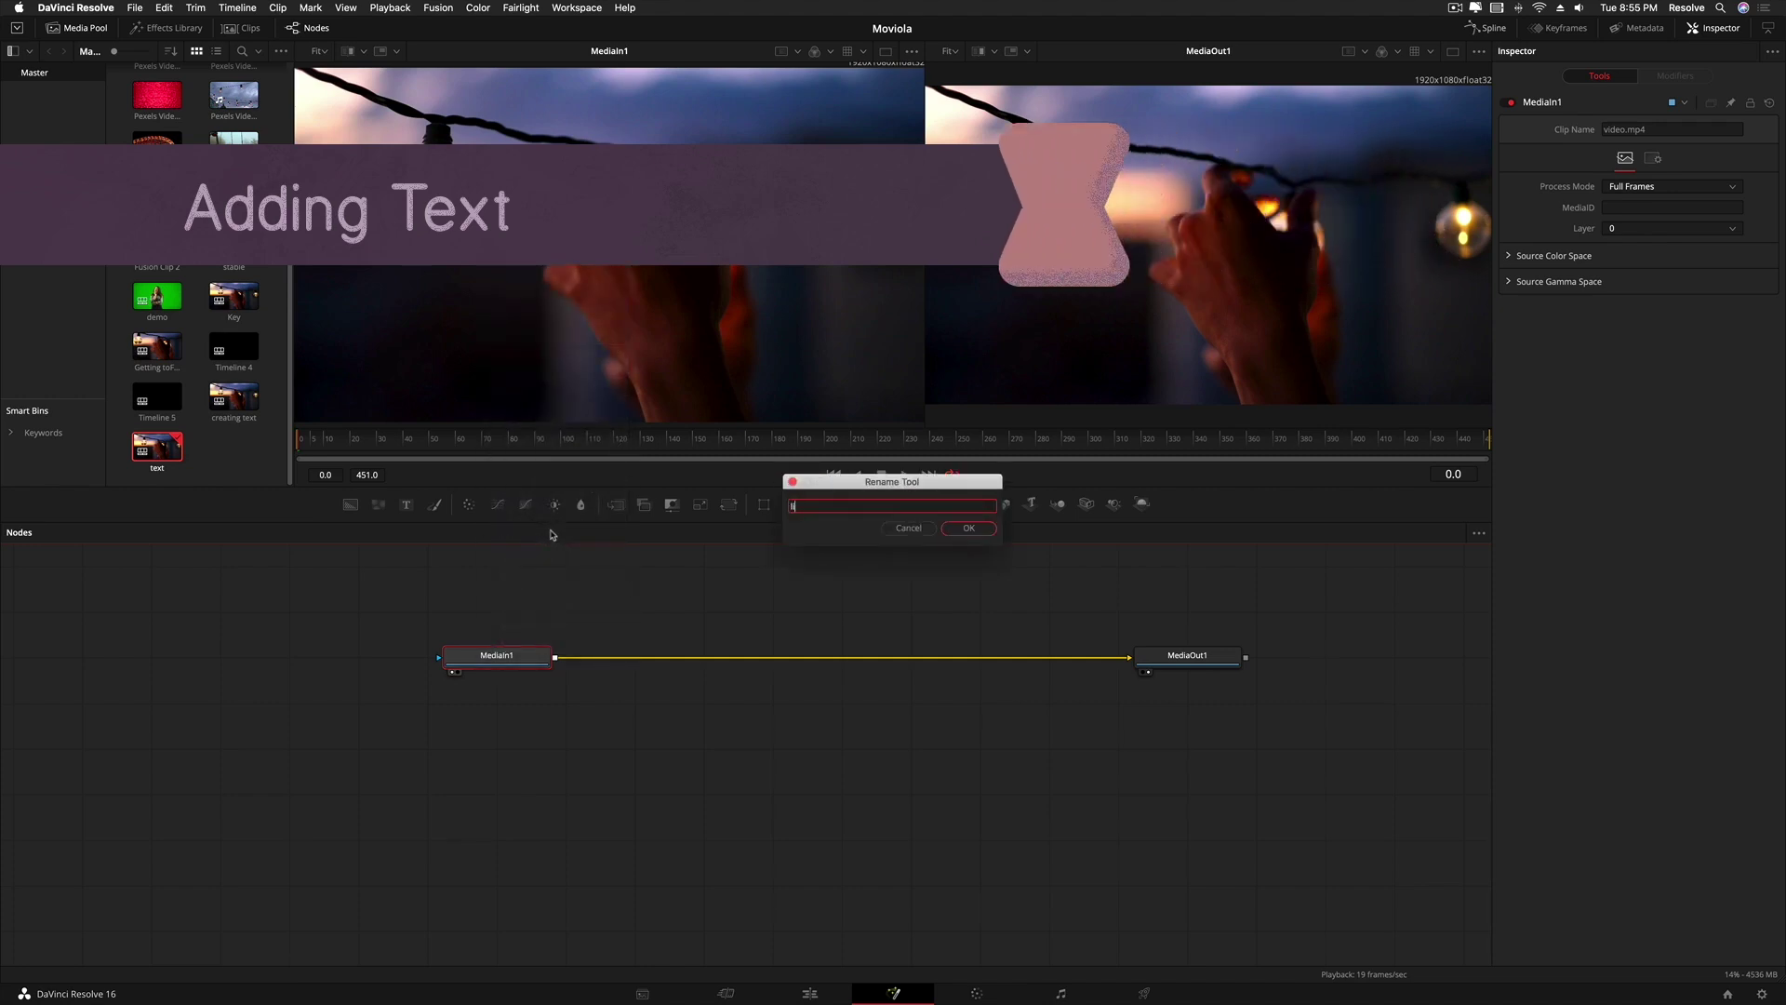
pyautogui.write('lights')
pyautogui.press('Return')
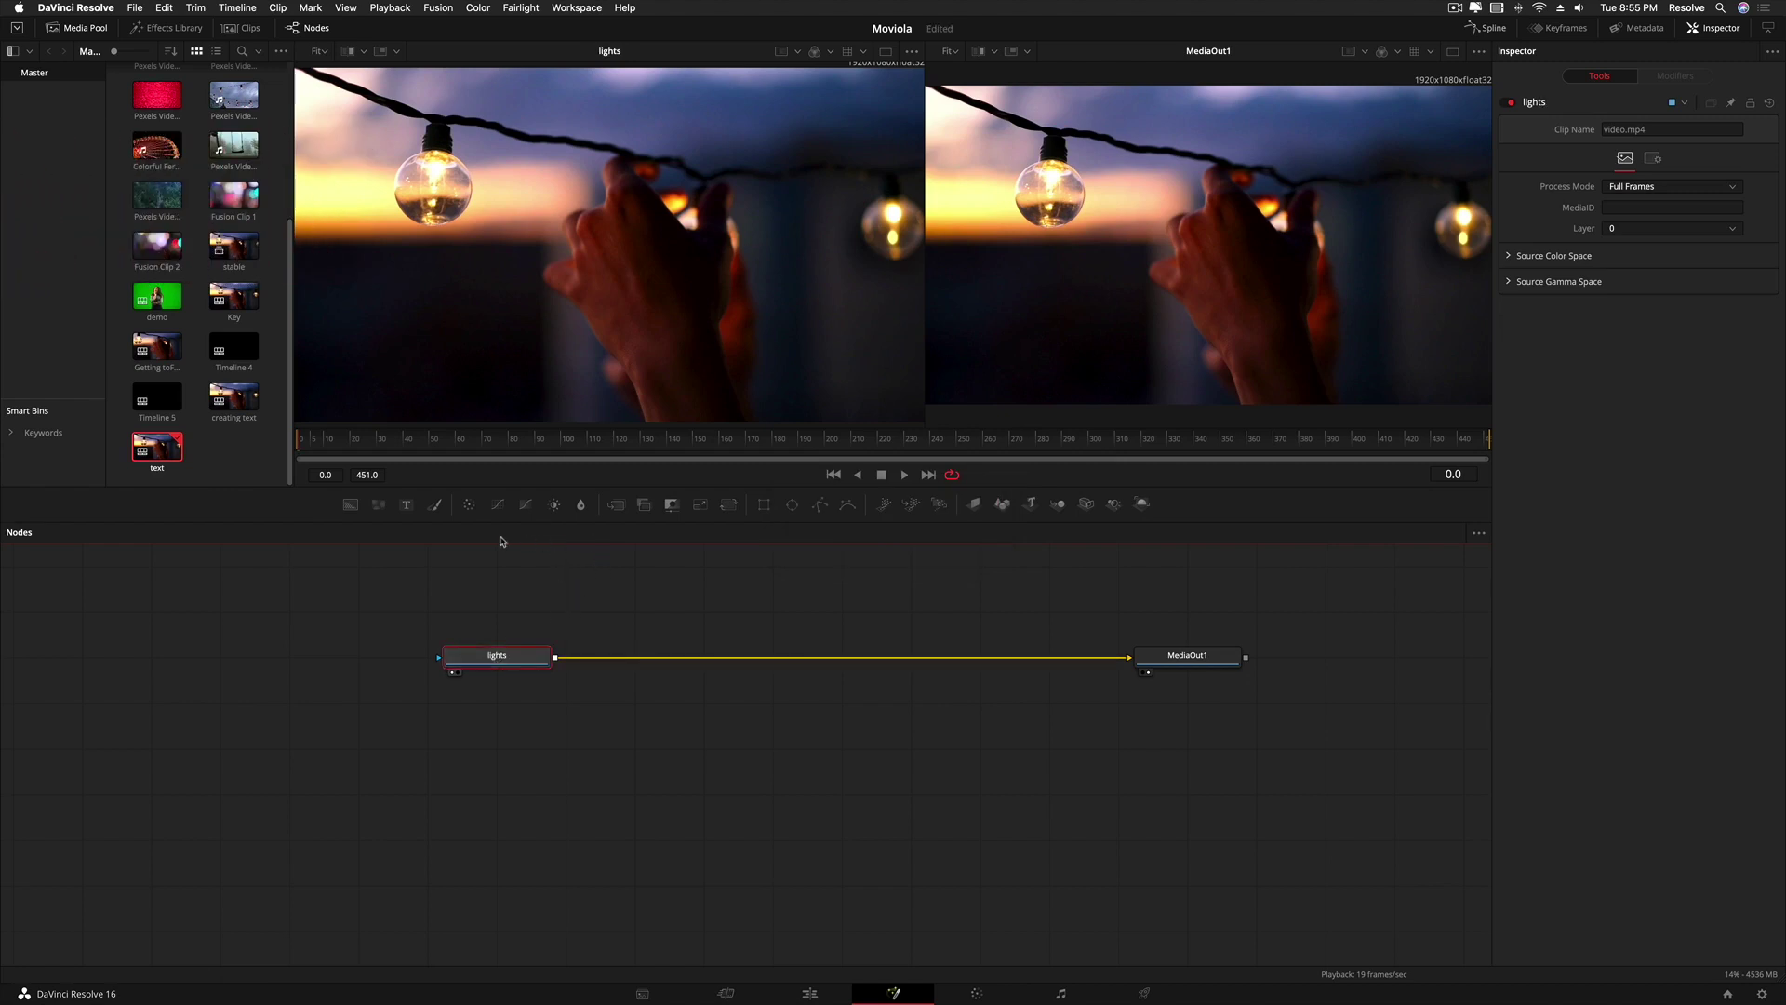
# - Add a Text node merged over the lights node
pyautogui.click(406, 507)
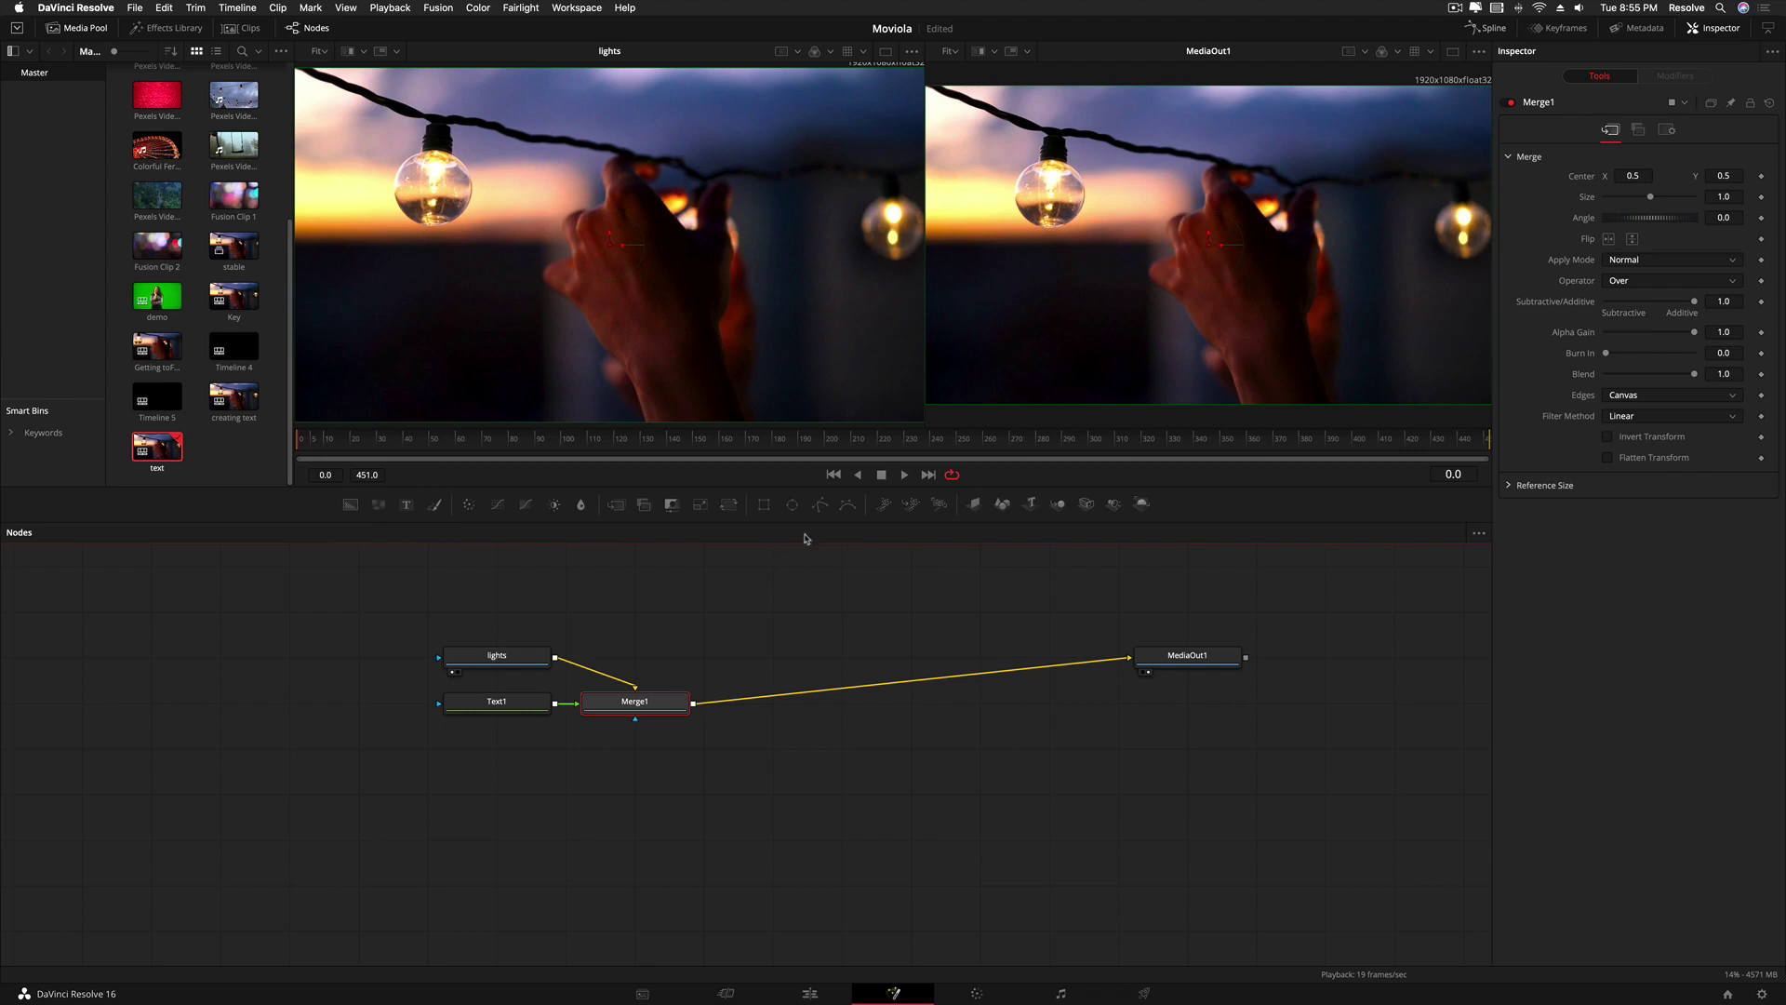
# - Examine the Fusion tool categories in the effects library, including Color, Deep Pixel, Effect, Composite, Blur and 3D
pyautogui.click(170, 30)
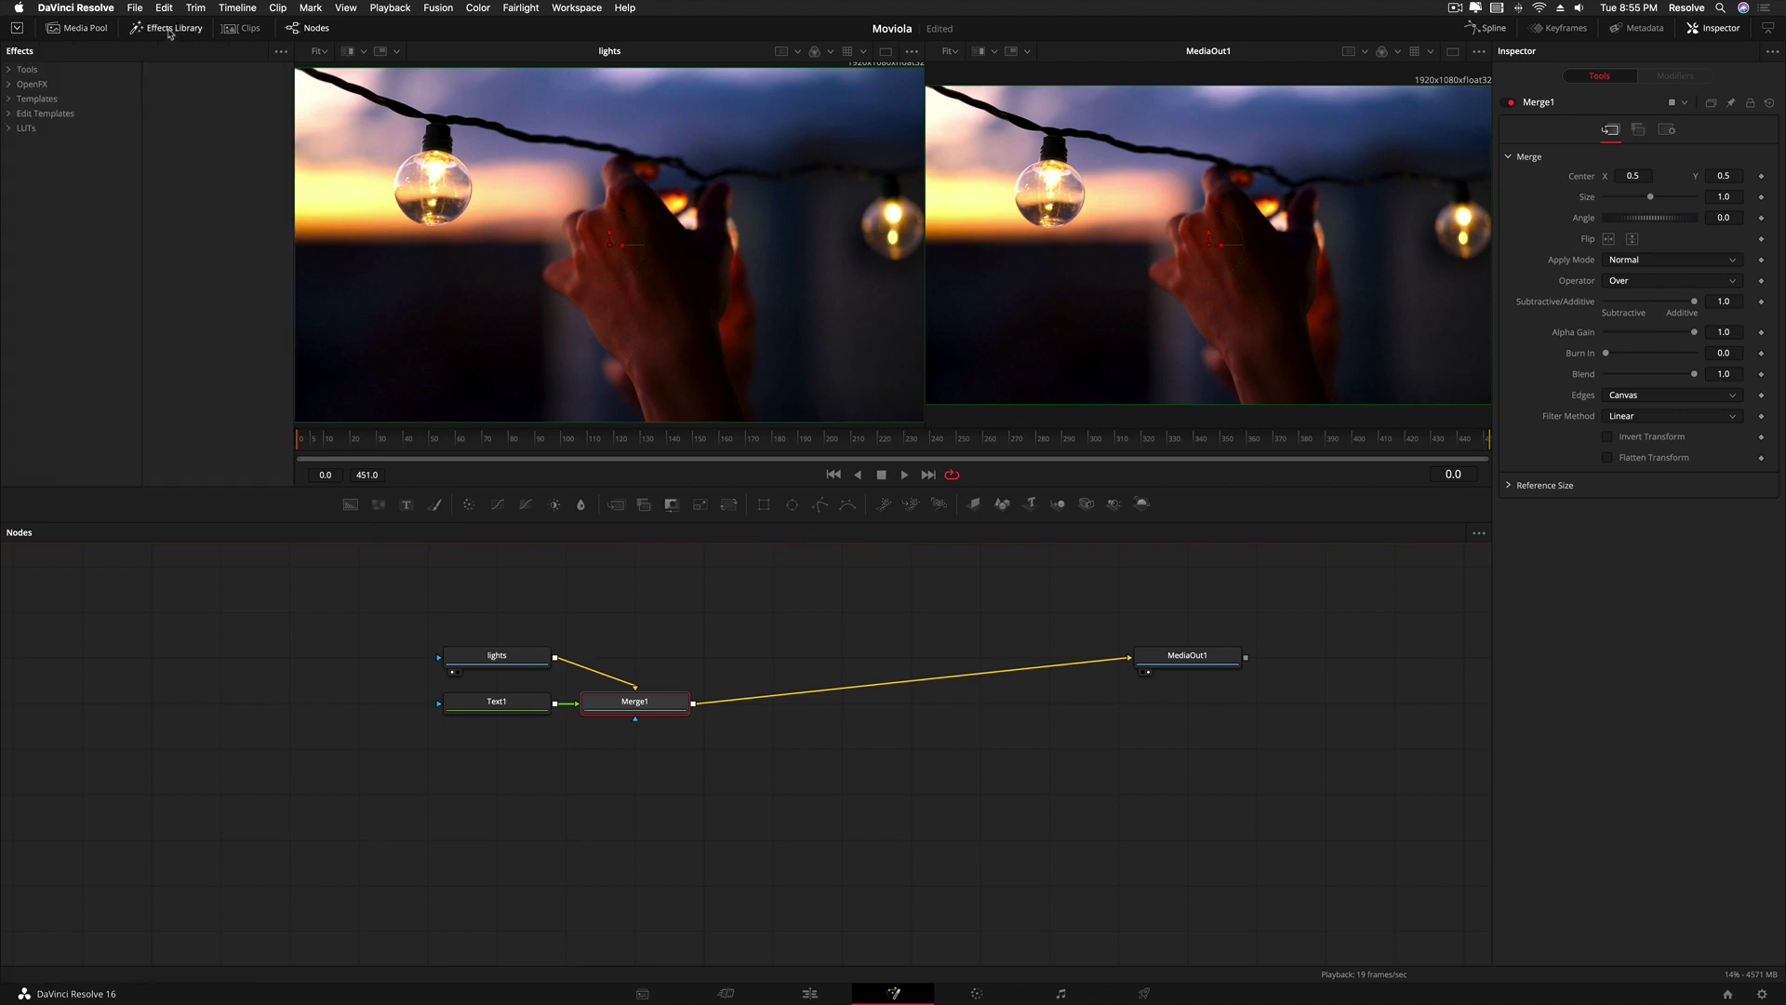
pyautogui.click(37, 71)
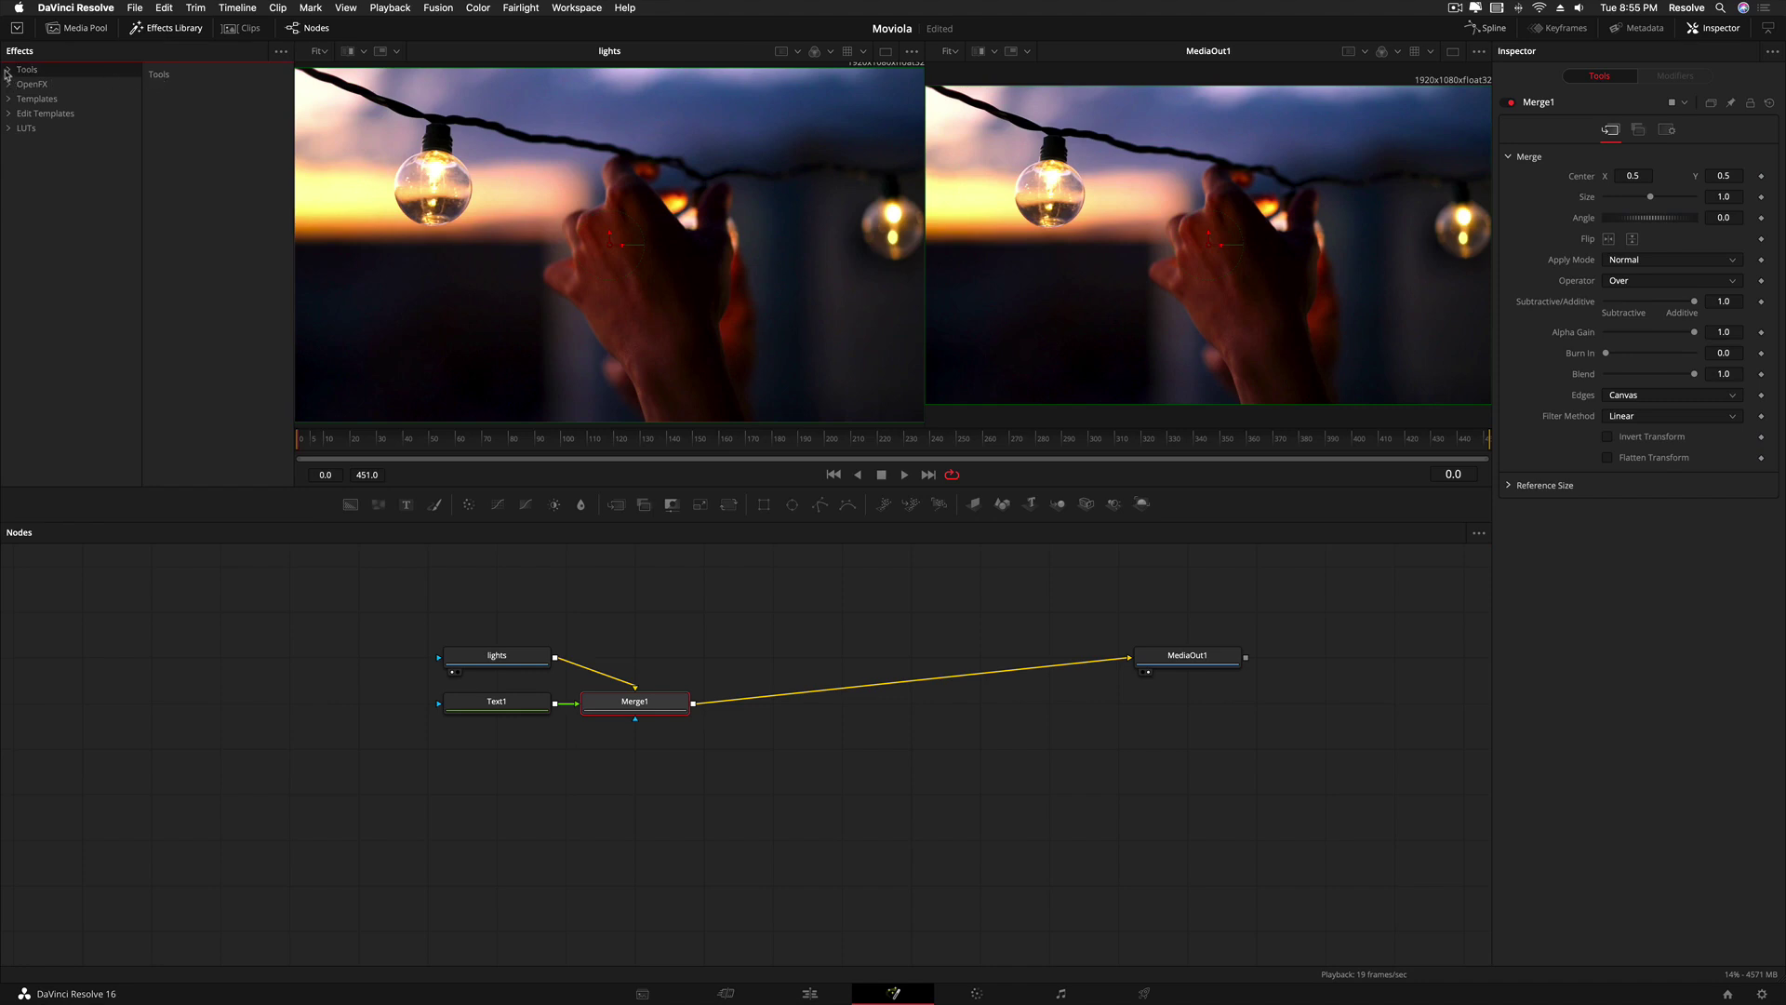
pyautogui.click(9, 70)
pyautogui.click(37, 84)
pyautogui.click(40, 99)
pyautogui.click(42, 114)
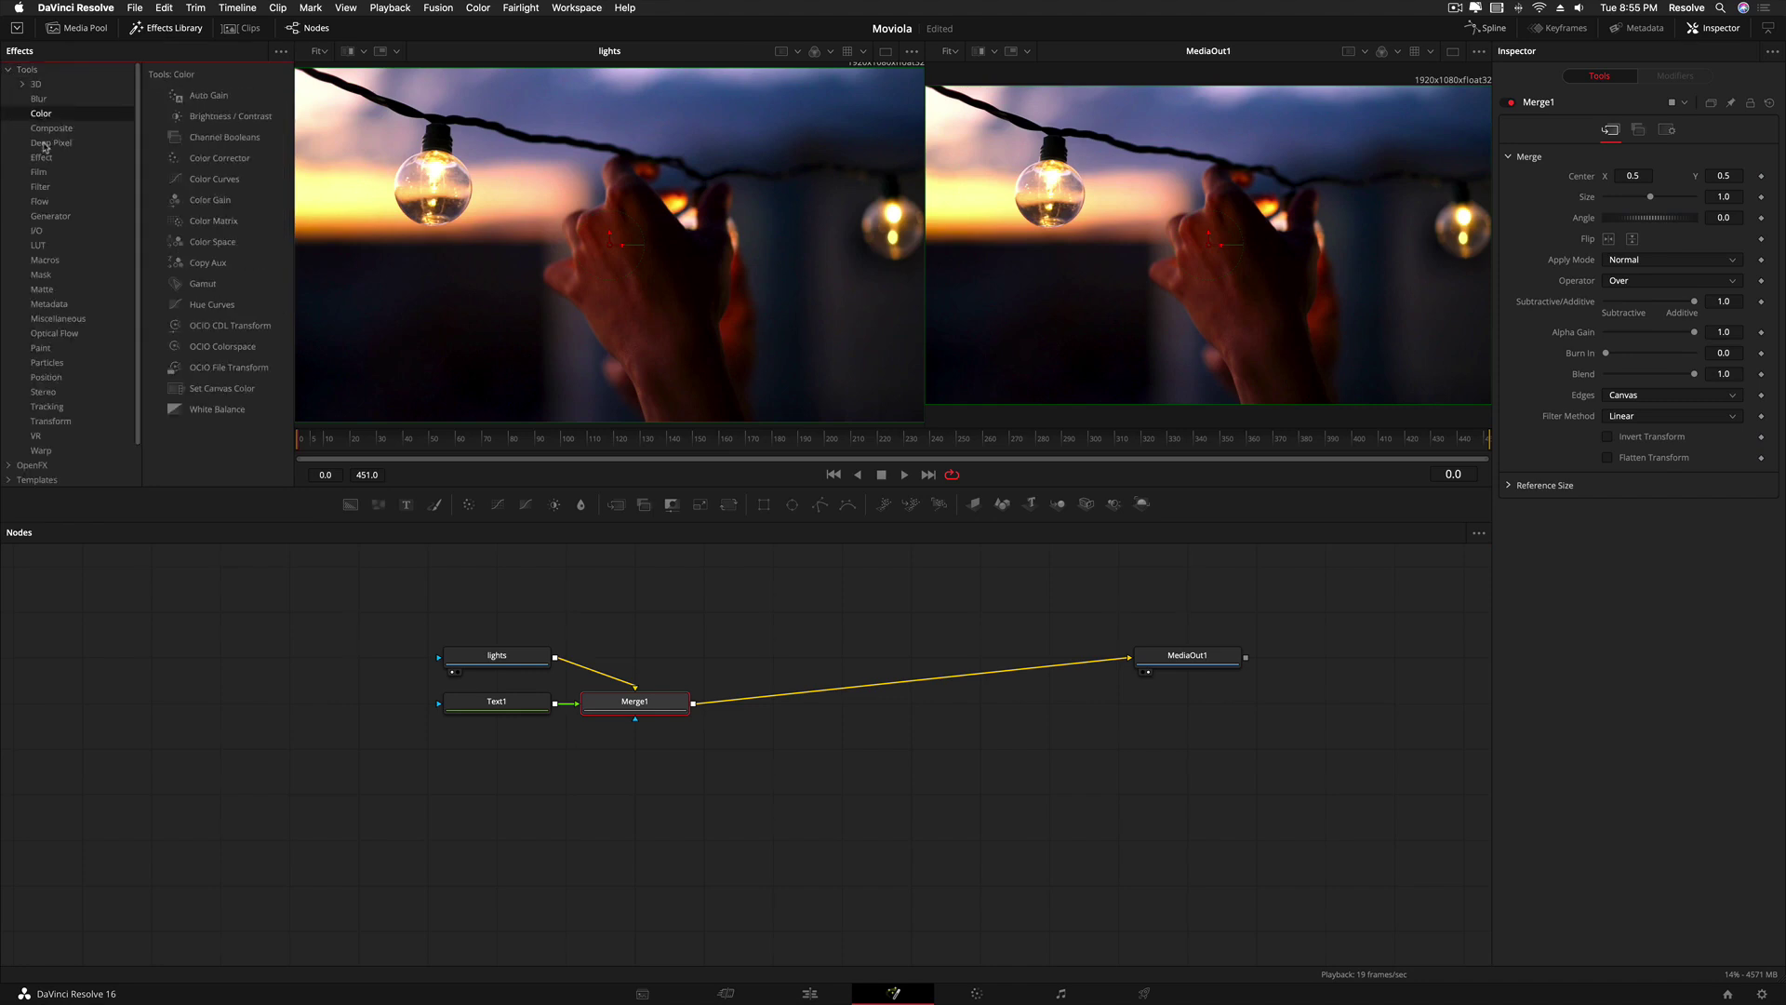
pyautogui.click(46, 143)
pyautogui.click(44, 158)
pyautogui.click(41, 127)
pyautogui.click(40, 99)
pyautogui.click(38, 84)
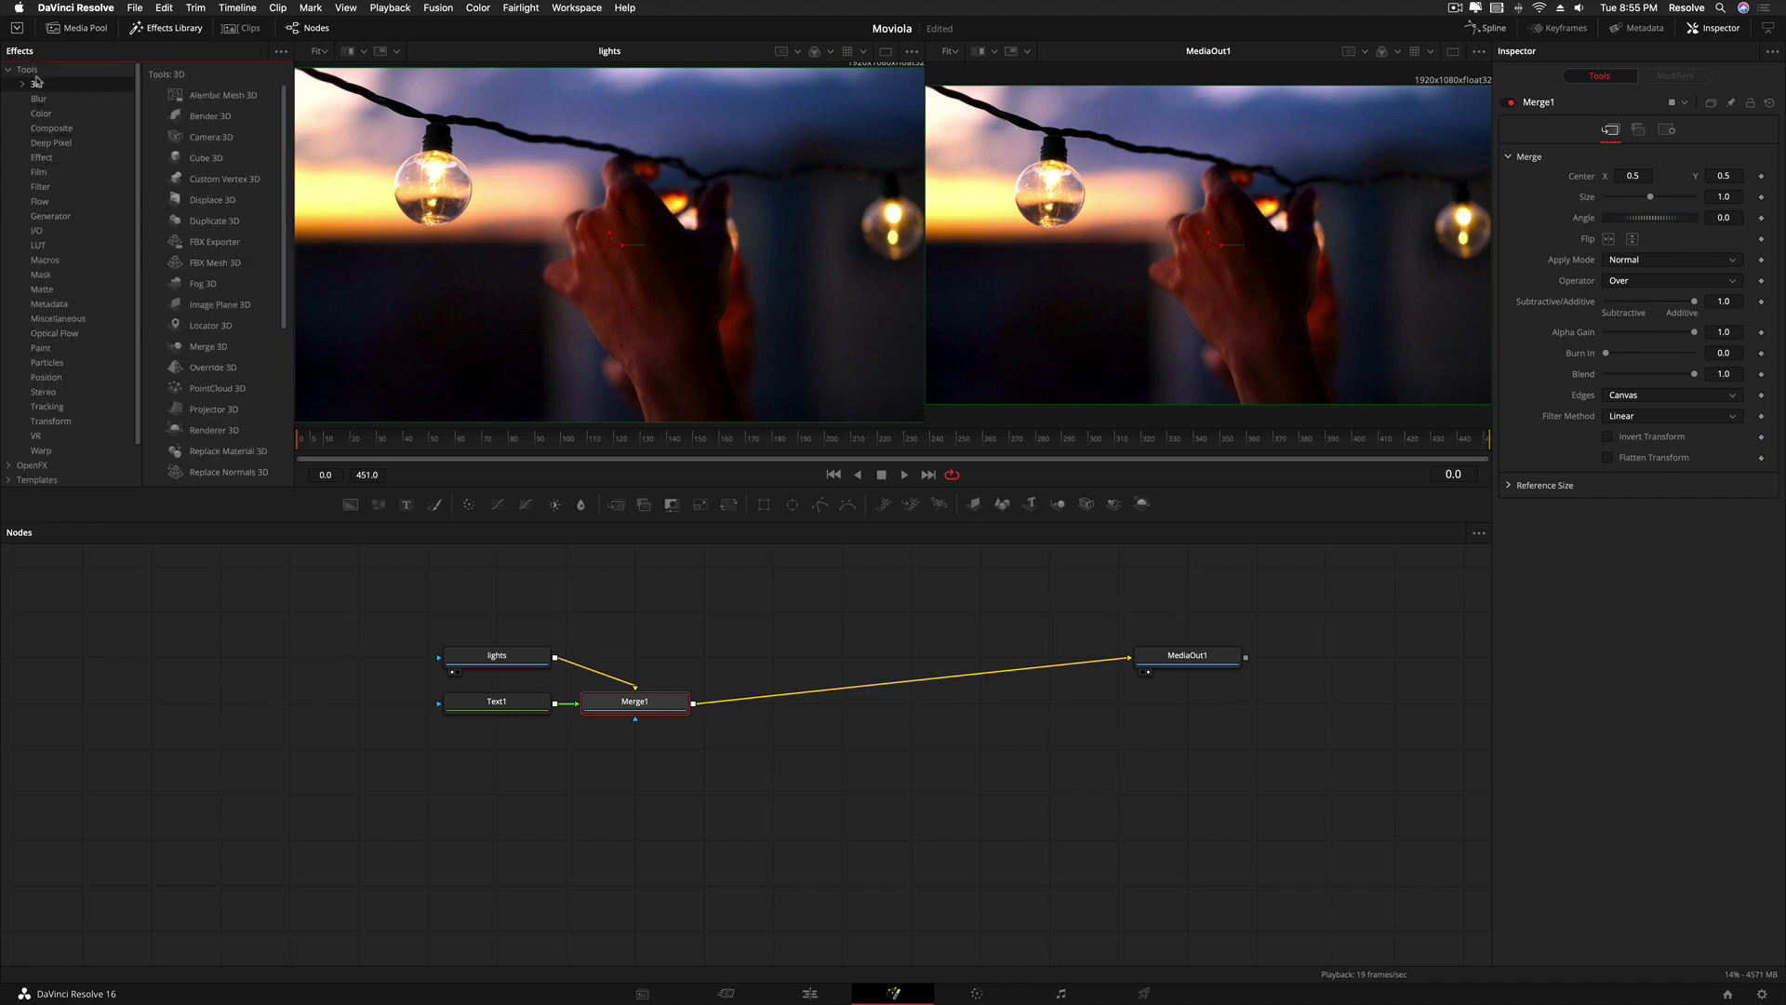
# - Compare the tools offered in the 3D, Blur, Color, Composite and Deep Pixel categories
pyautogui.click(41, 100)
pyautogui.click(41, 87)
pyautogui.click(41, 100)
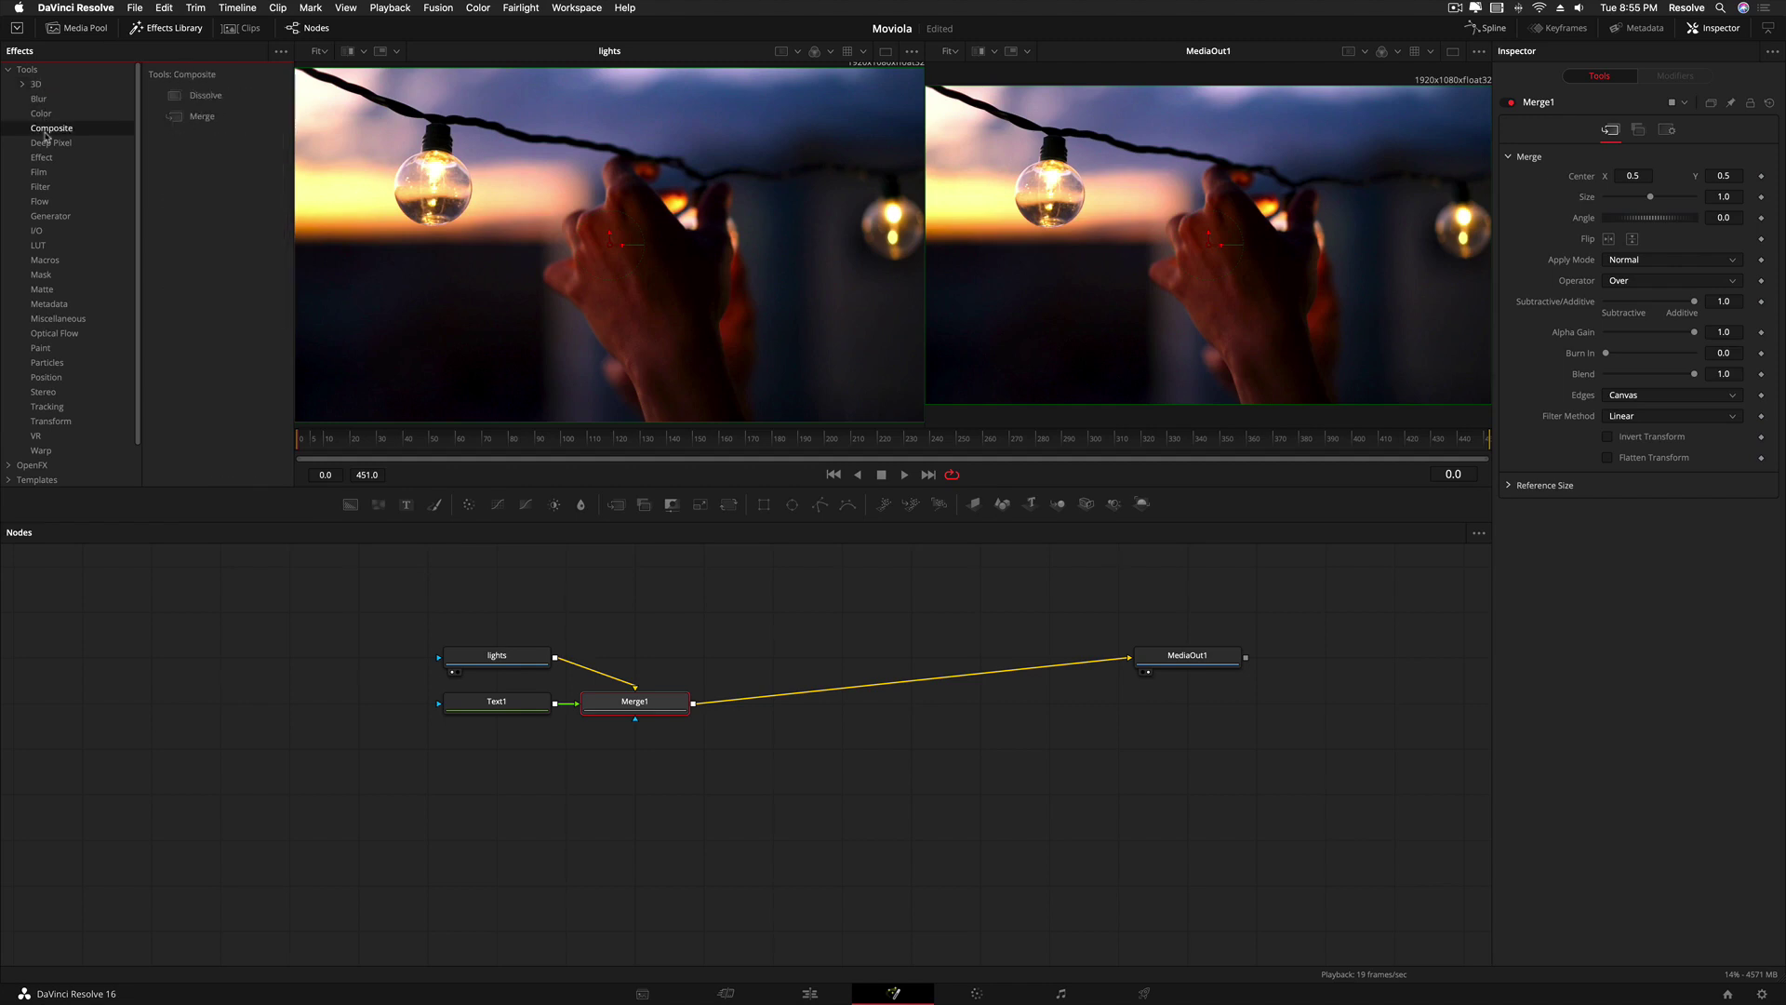
pyautogui.click(42, 114)
pyautogui.click(46, 143)
pyautogui.click(45, 114)
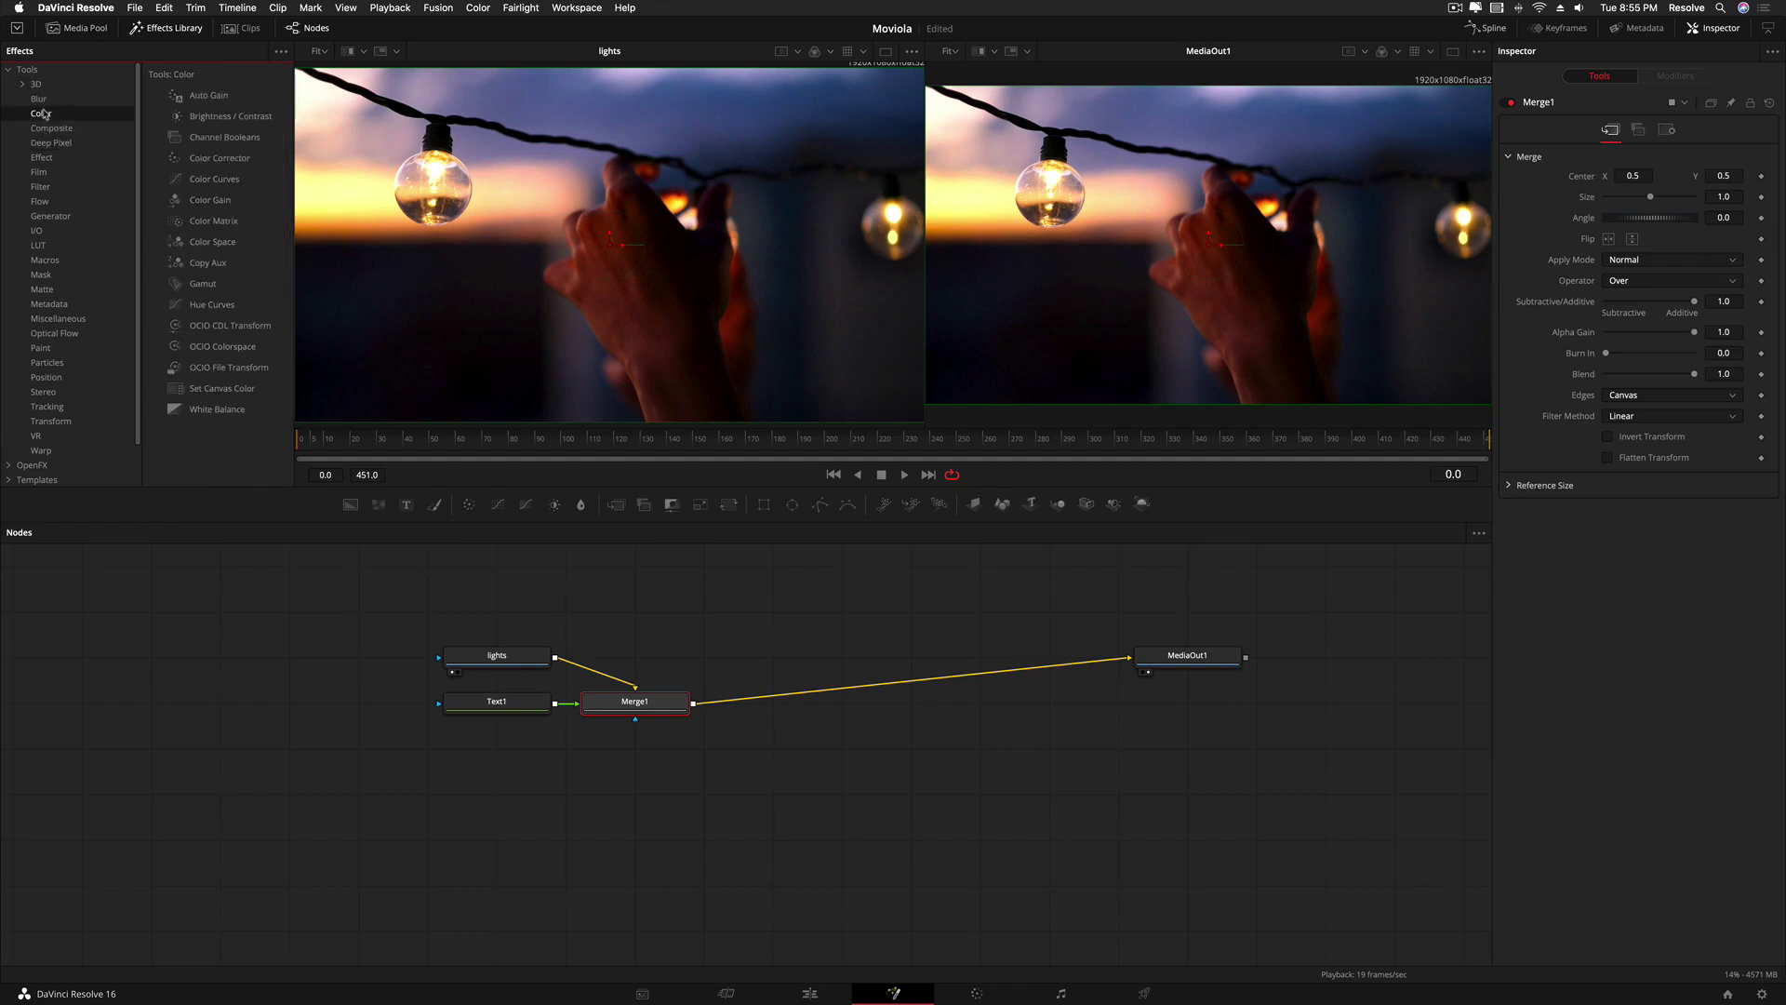
pyautogui.click(41, 99)
pyautogui.click(39, 86)
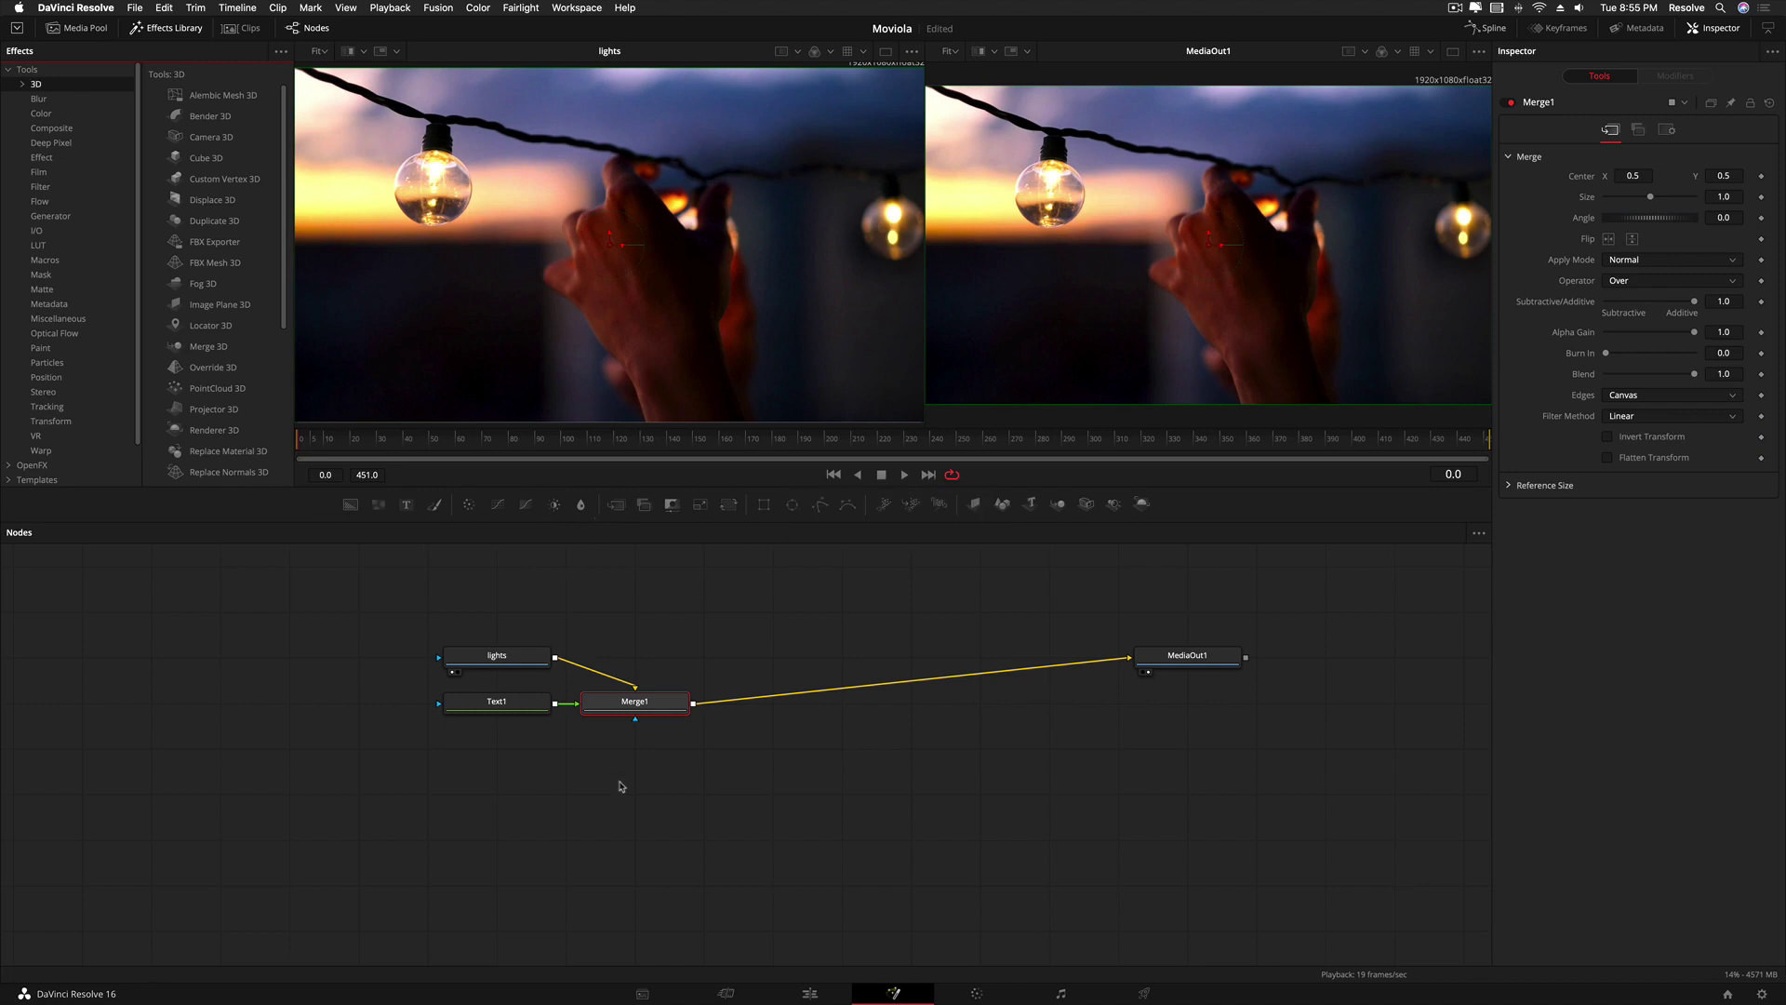
# - Undo the added text and merge nodes, and add a Text+ tool after the lights node by searching for text+
pyautogui.press('super+z')
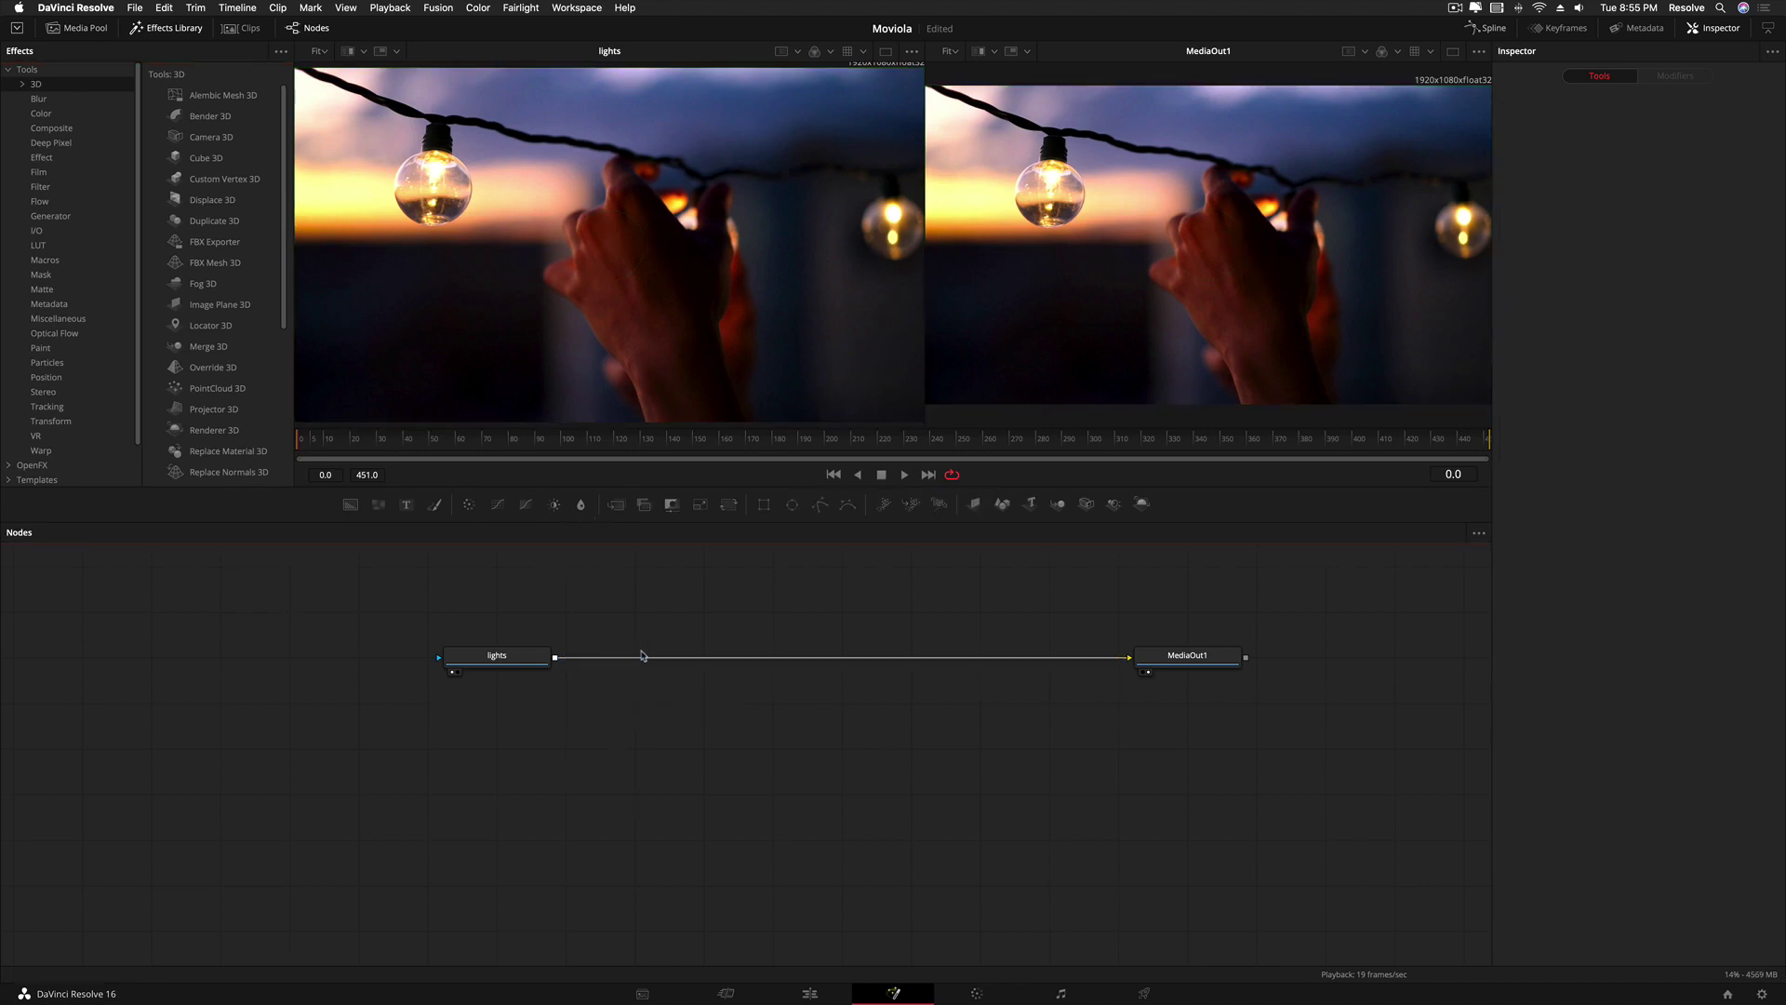
pyautogui.click(517, 658)
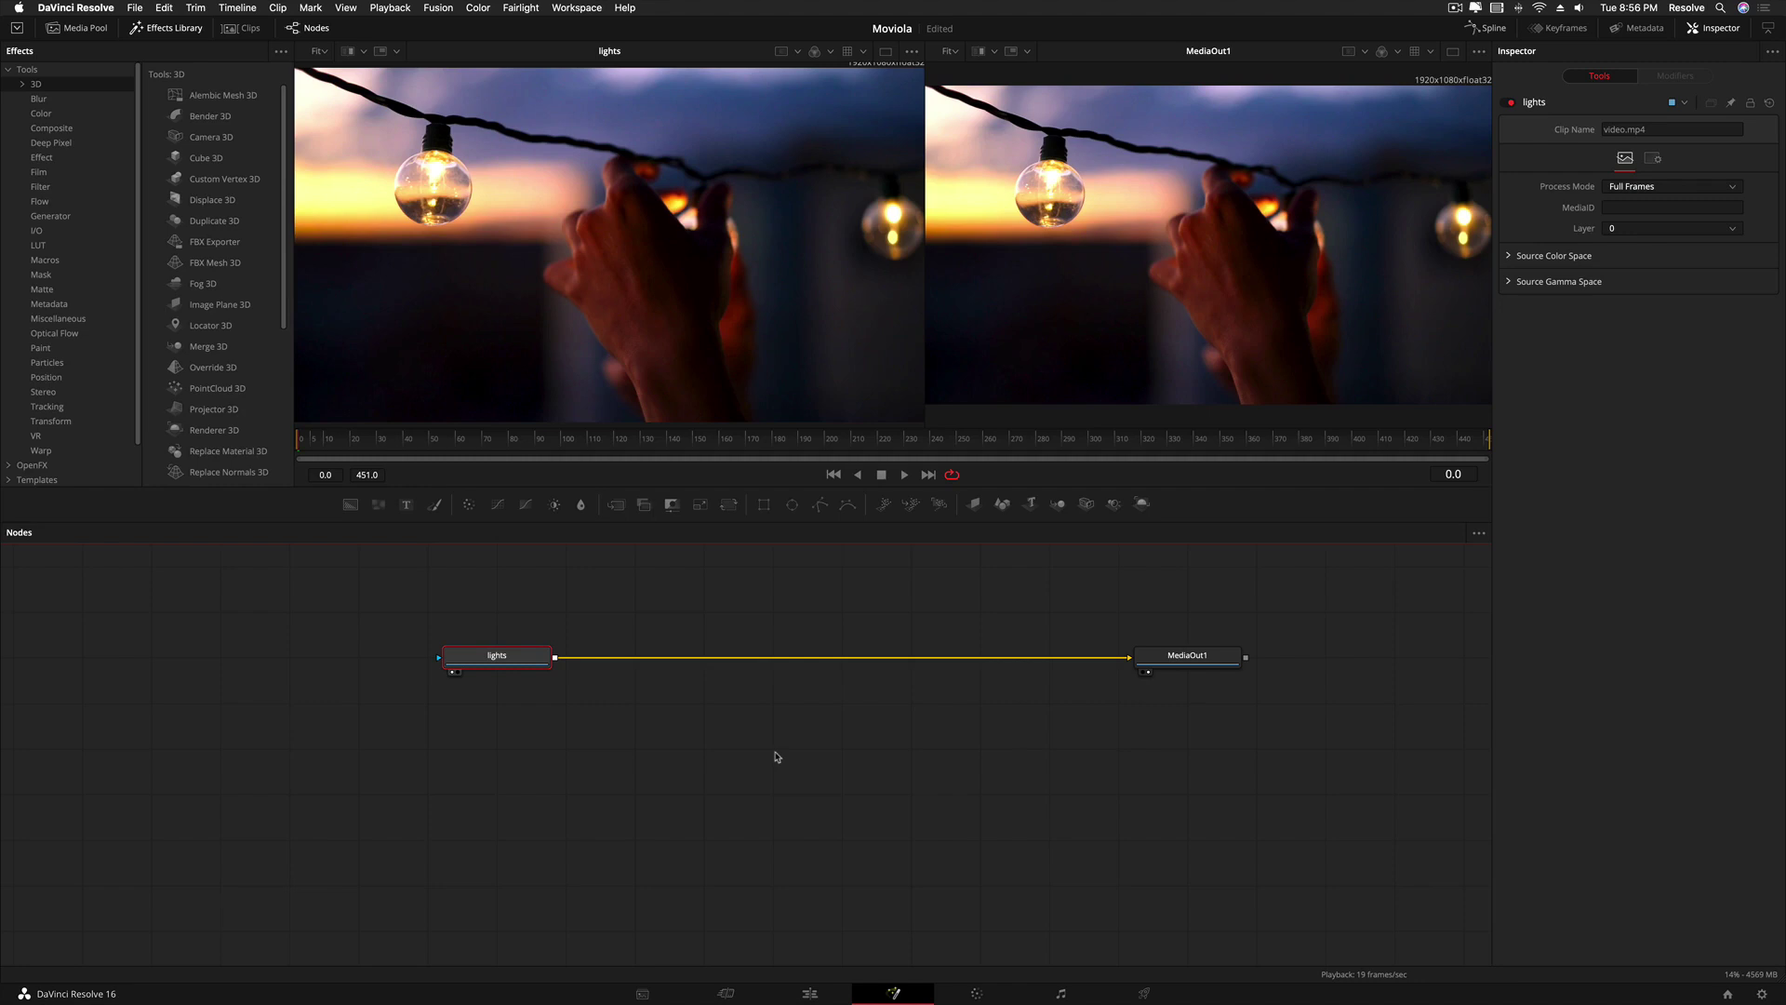
pyautogui.hotkey('shift', 'space')
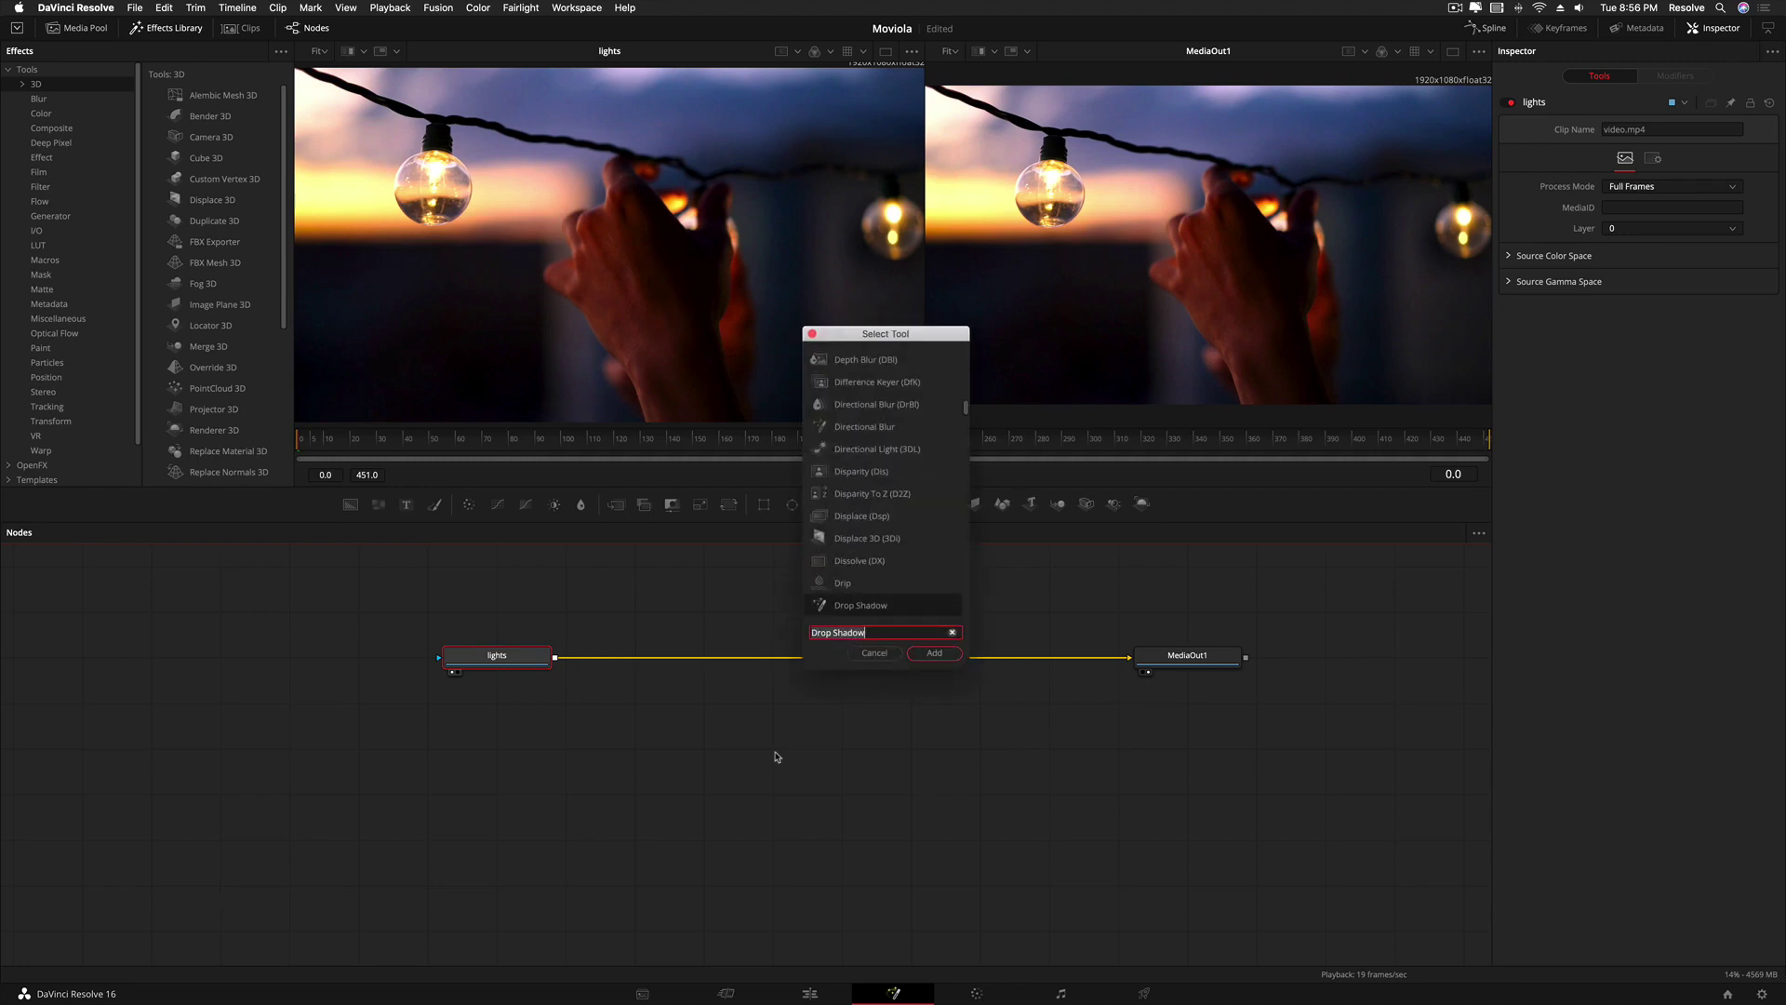
pyautogui.write('text')
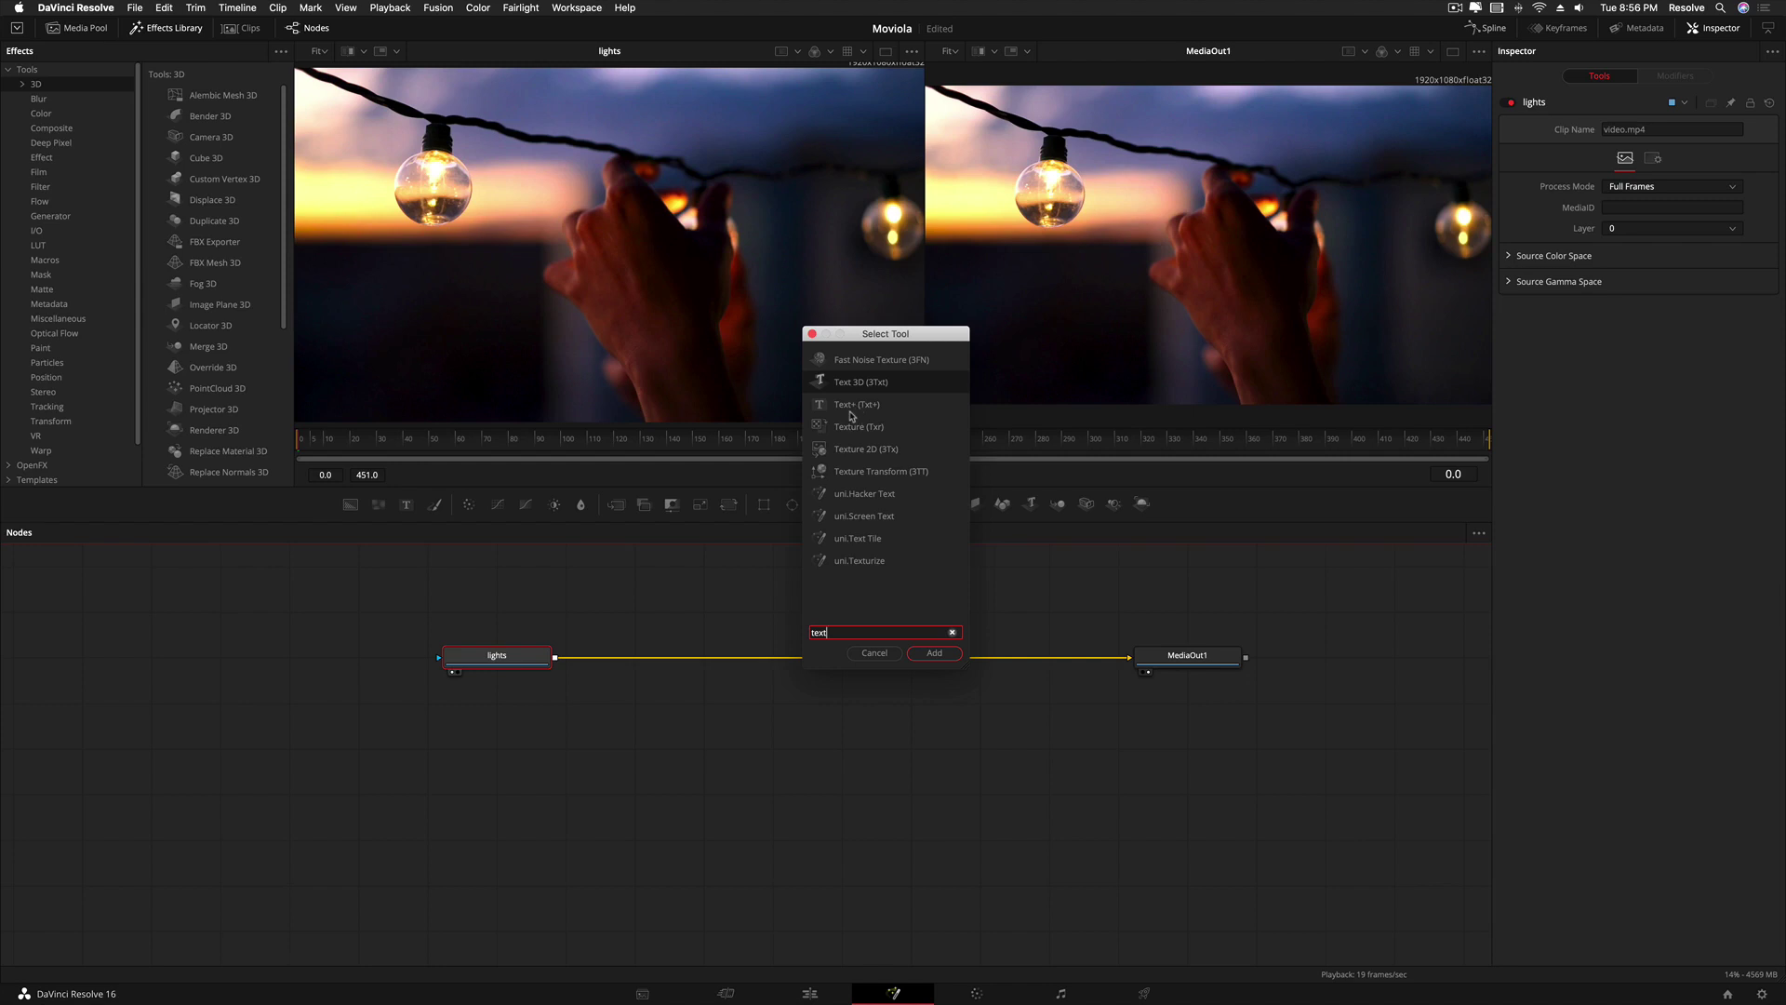
pyautogui.write('+')
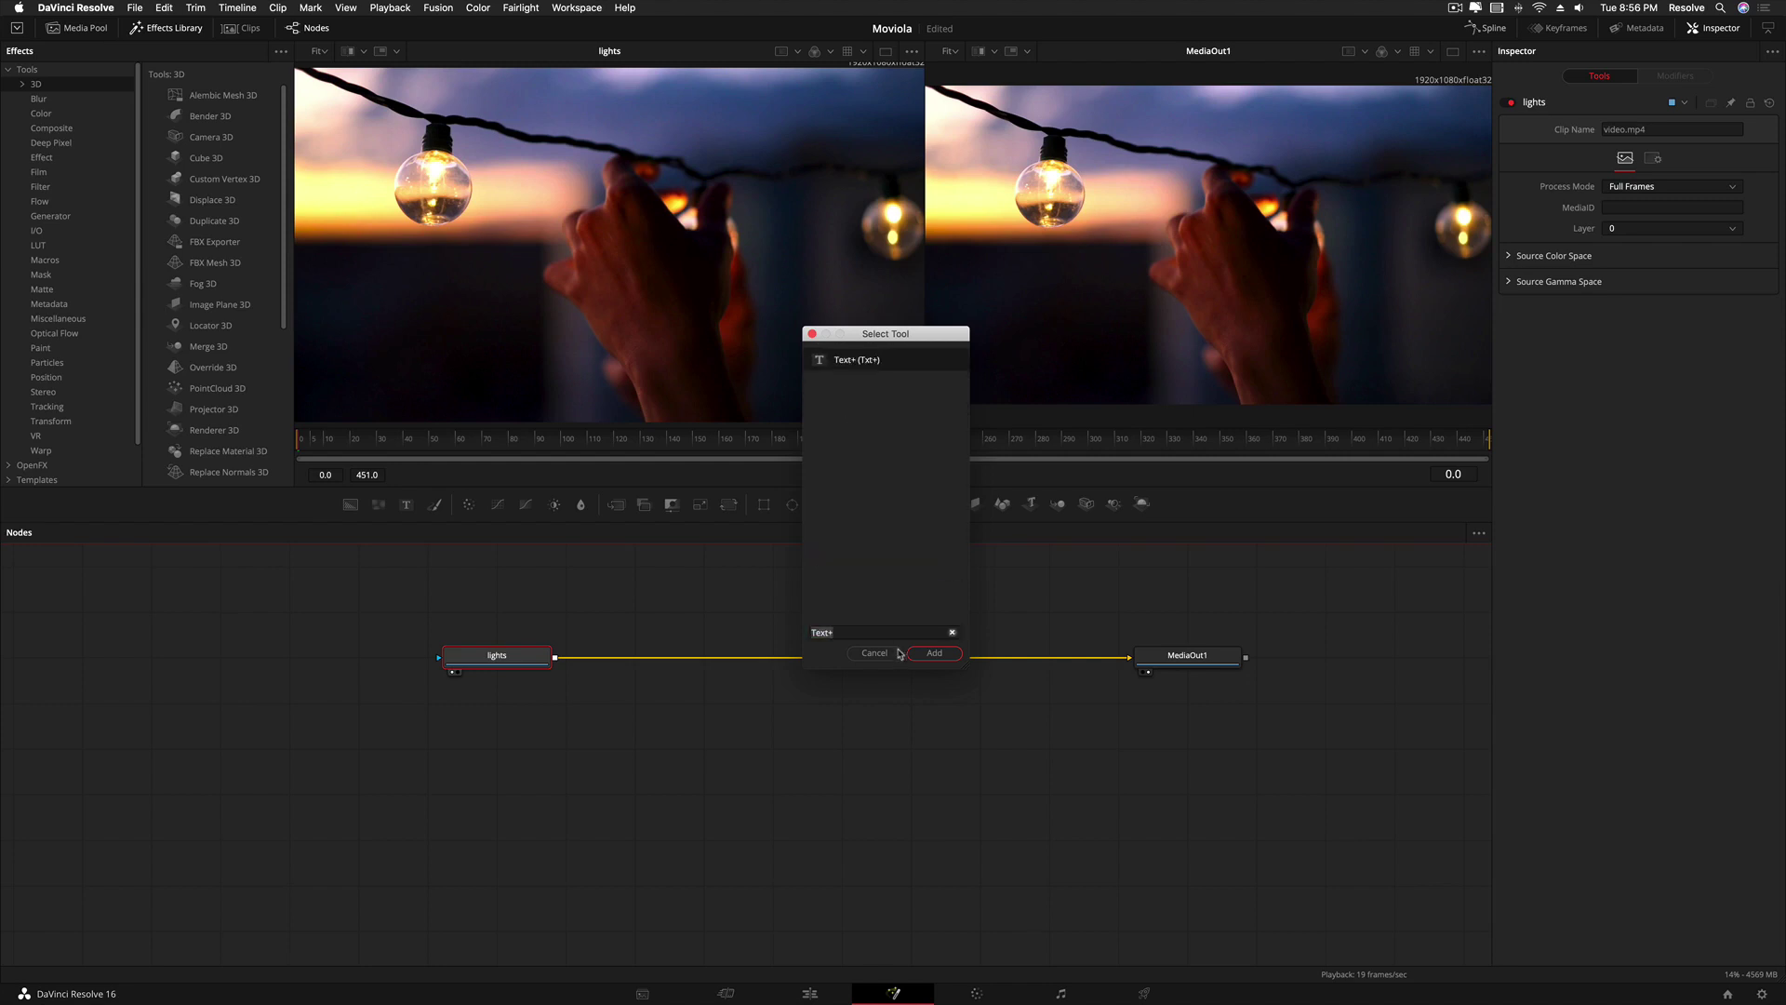
pyautogui.click(943, 654)
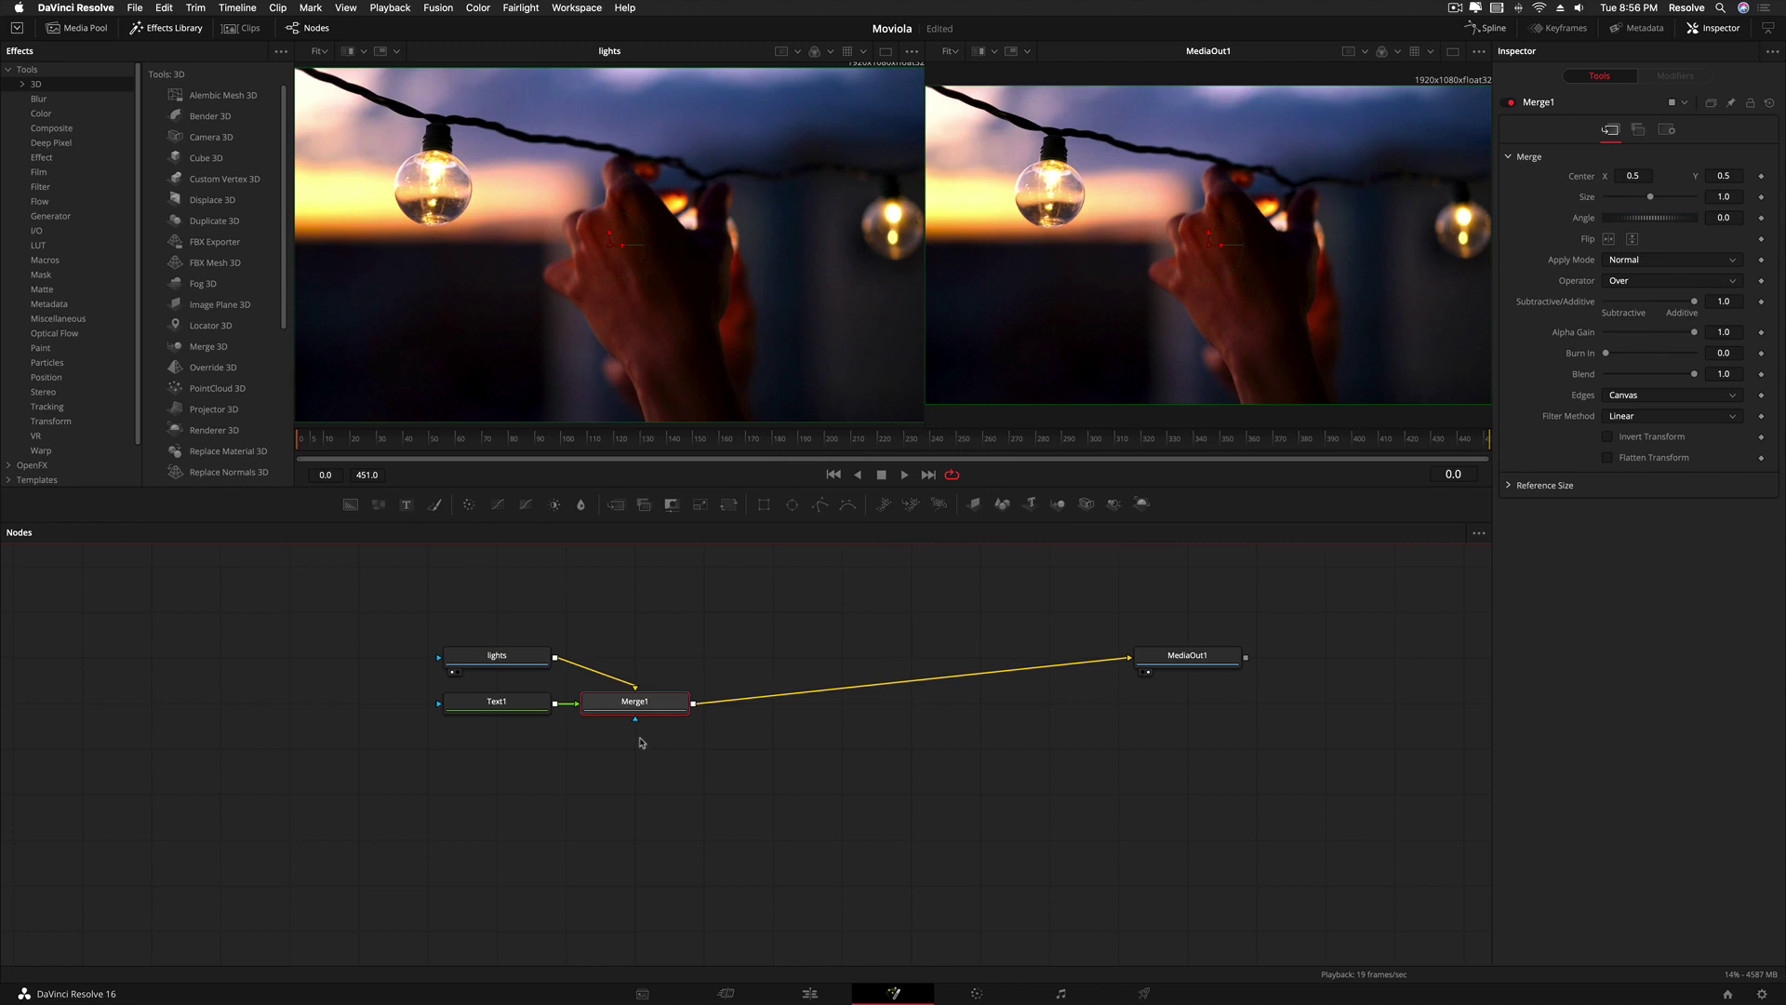
pyautogui.click(730, 761)
pyautogui.hotkey('shift', 'space')
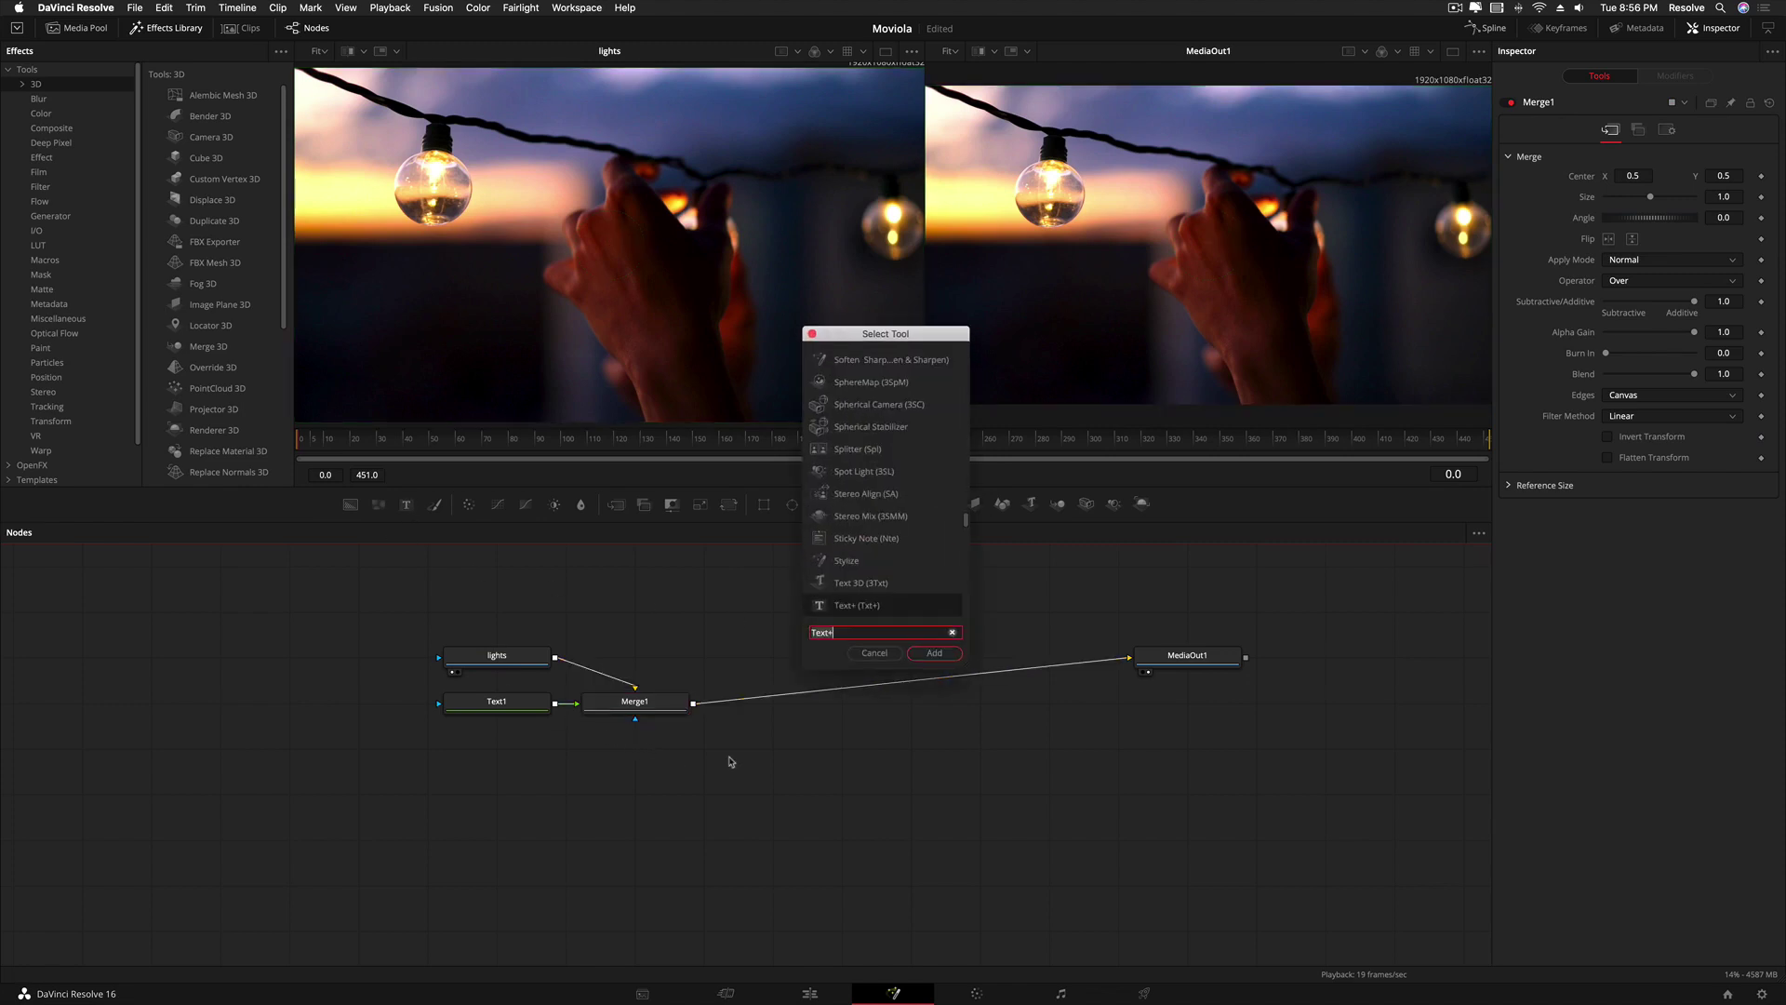
pyautogui.click(878, 654)
pyautogui.click(878, 654)
pyautogui.click(642, 712)
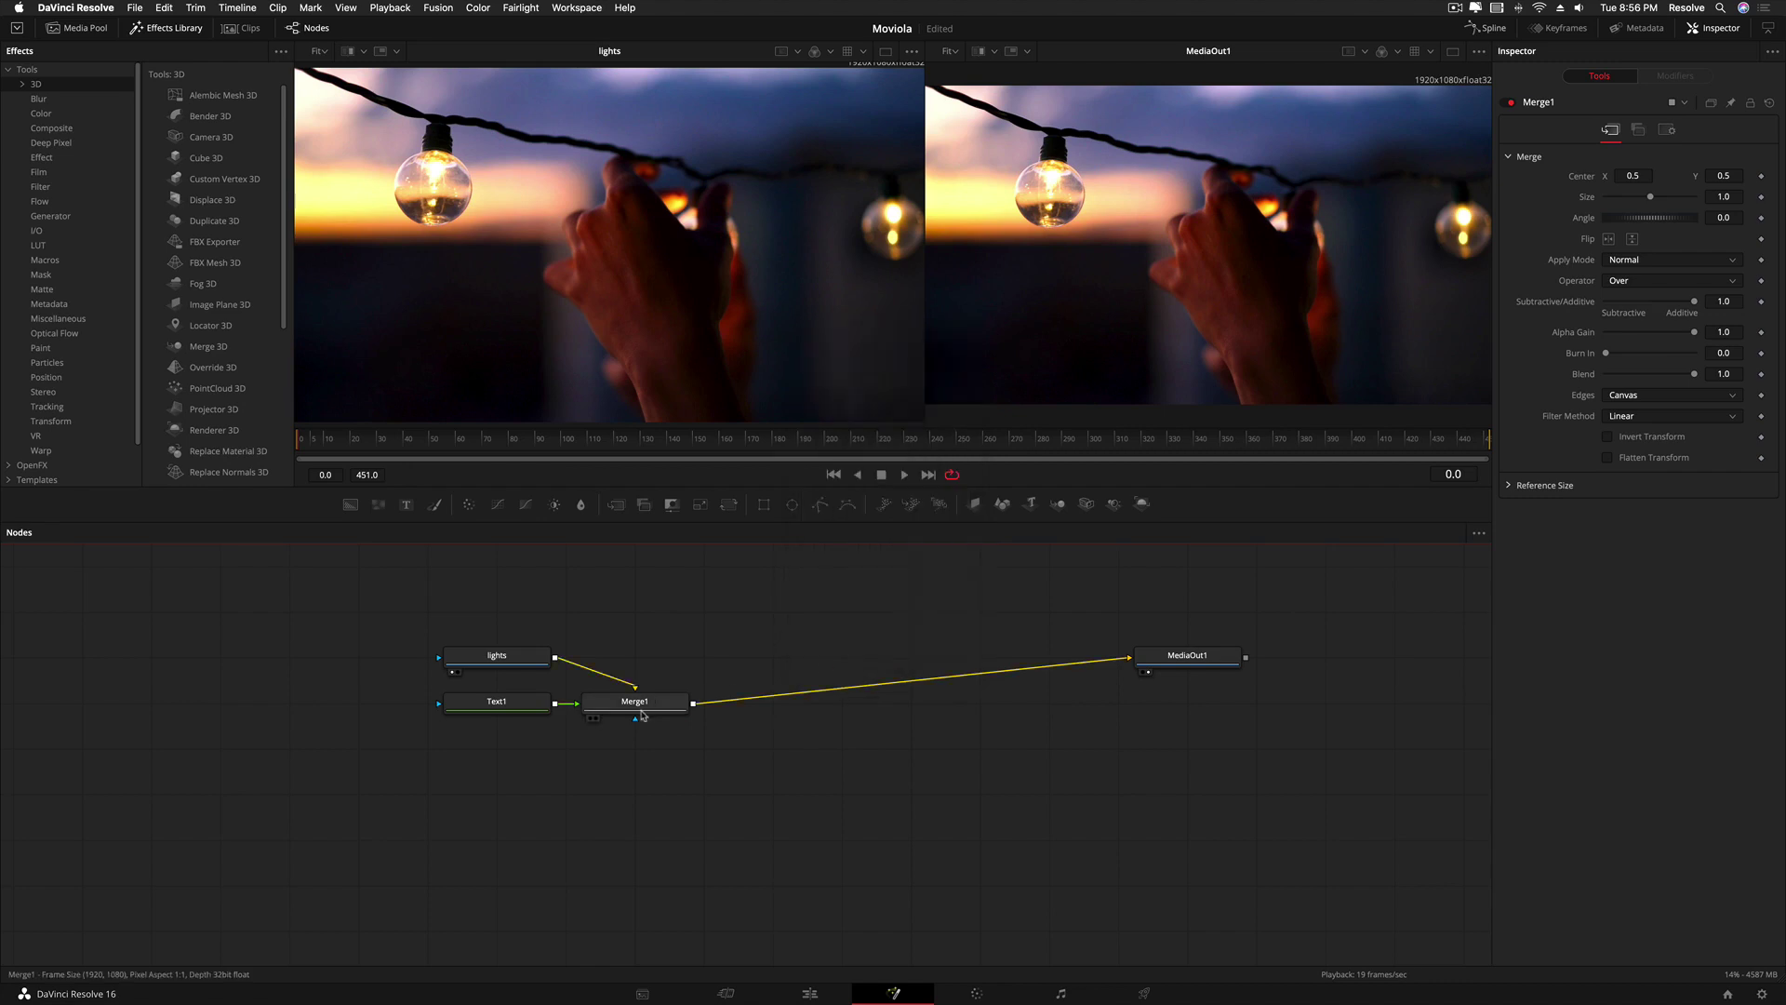
# - Try replacing the lights node with the Auto Gain color tool, and undo the replacement
pyautogui.click(520, 656)
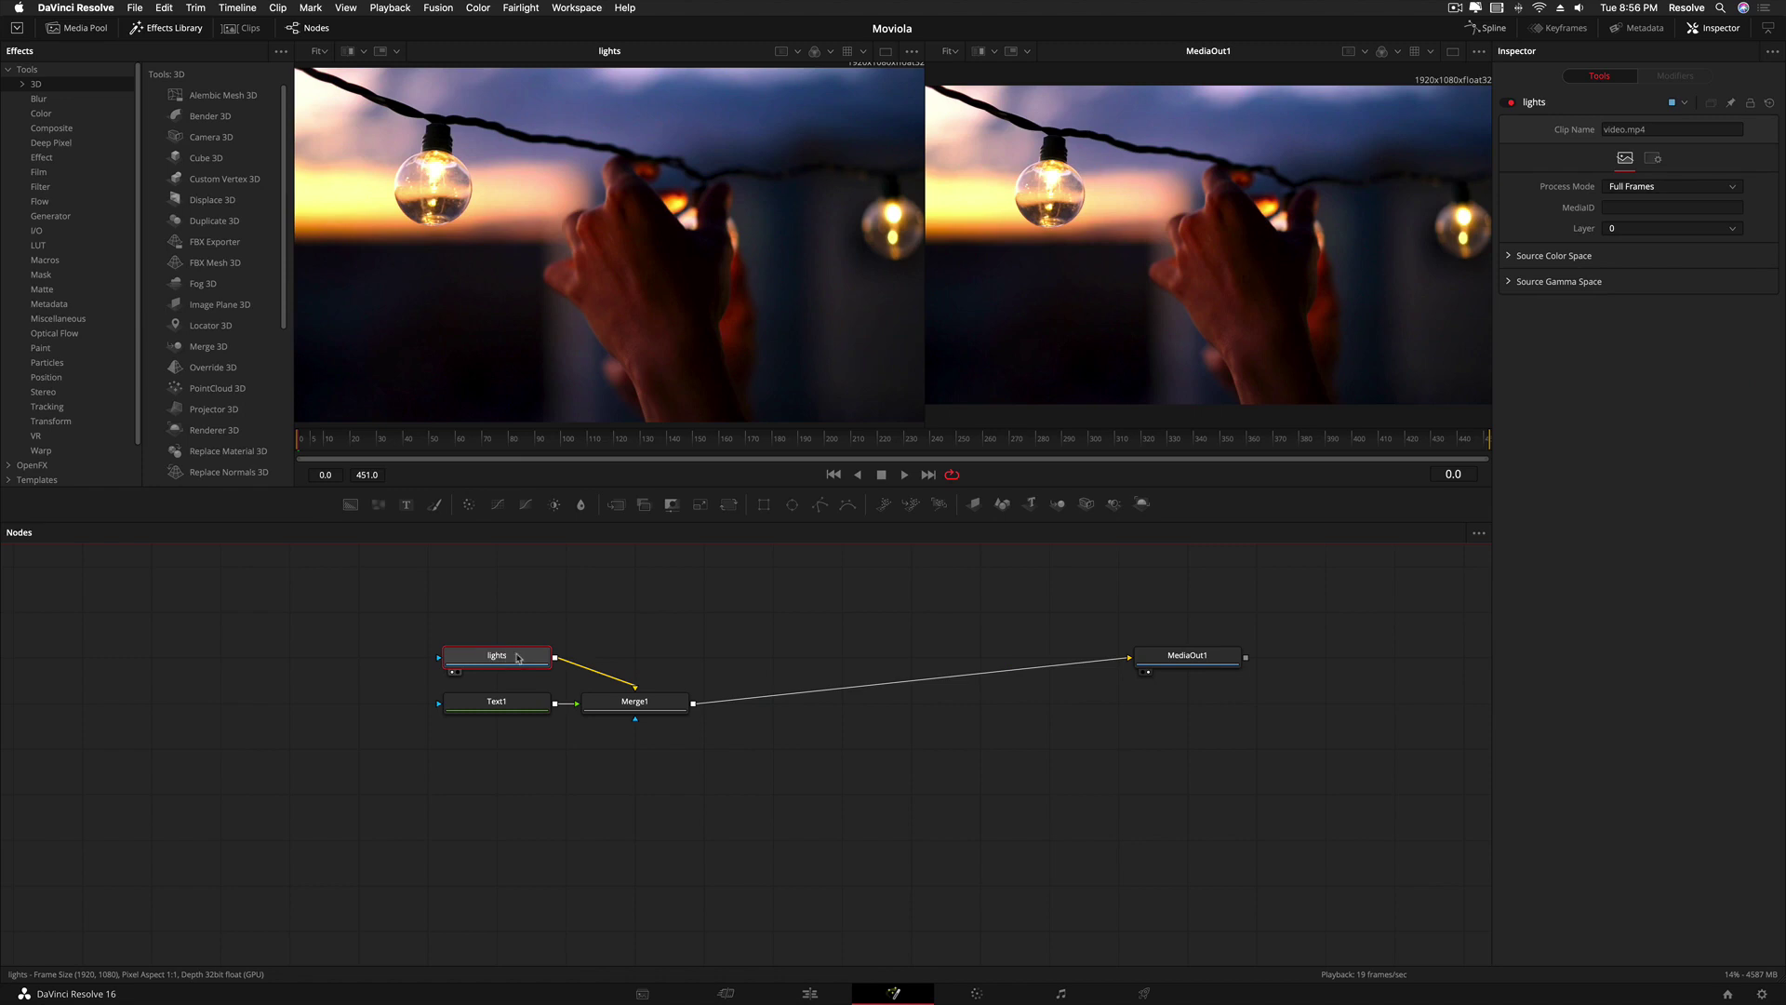
pyautogui.rightClick(519, 658)
pyautogui.moveTo(565, 359)
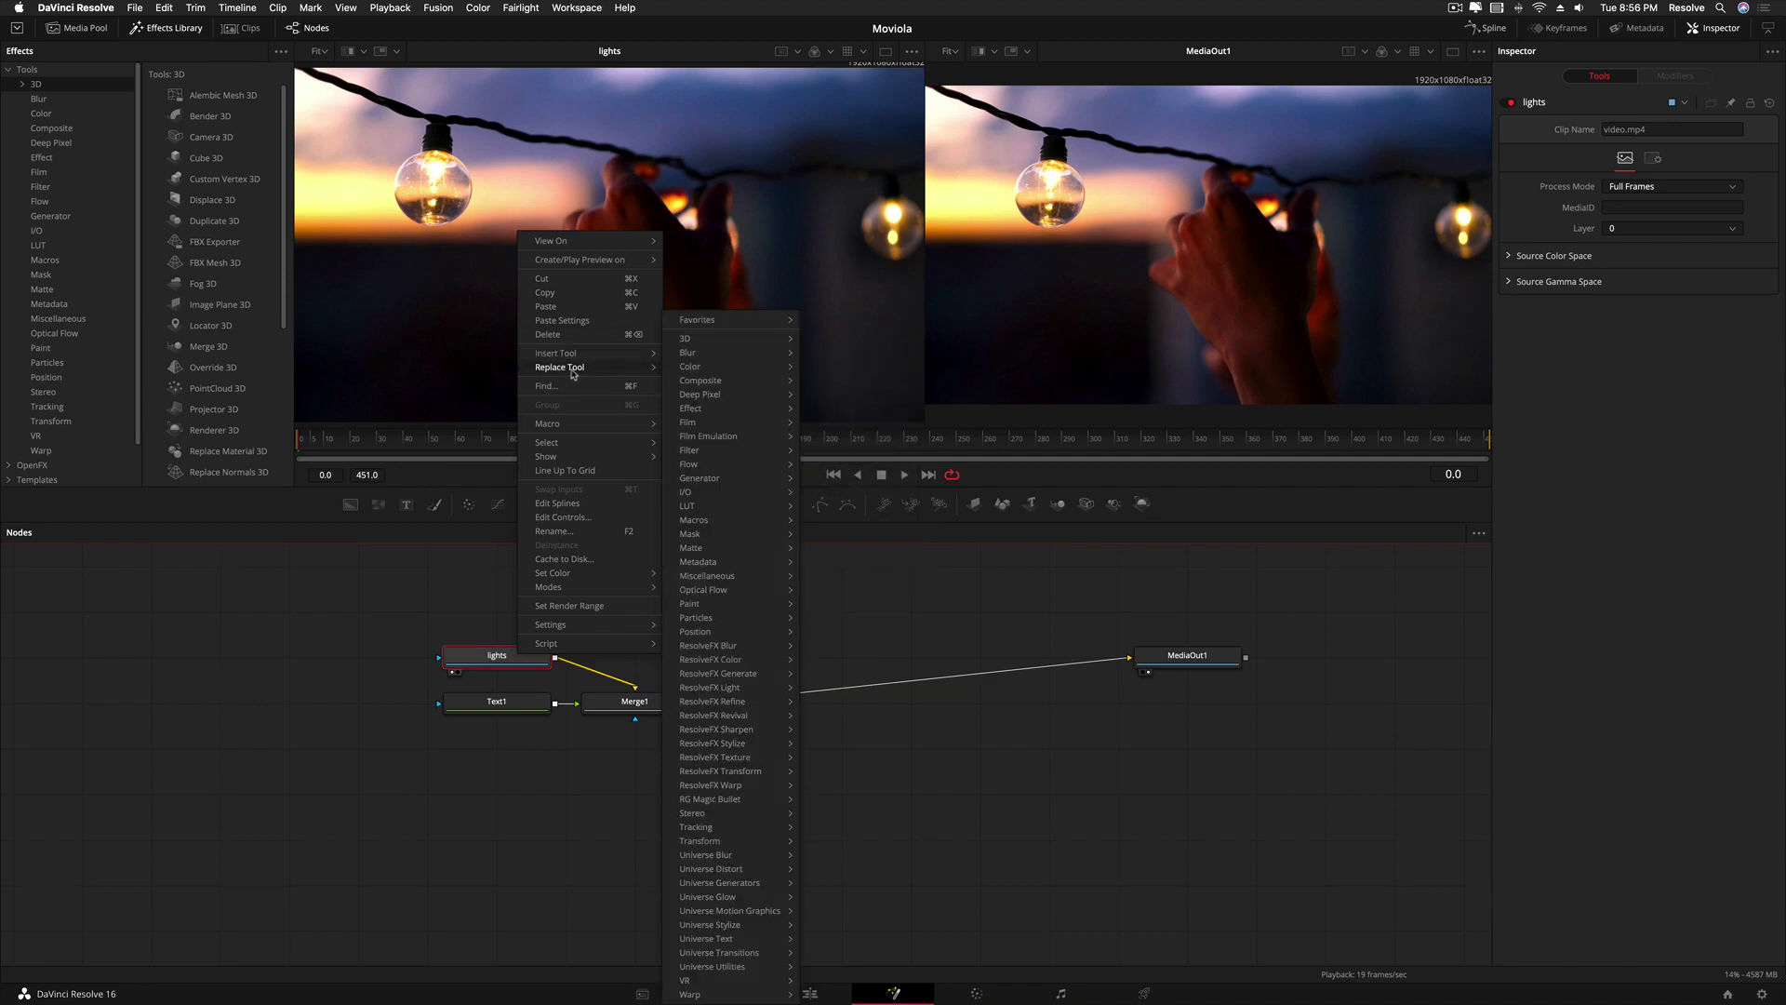
pyautogui.moveTo(693, 367)
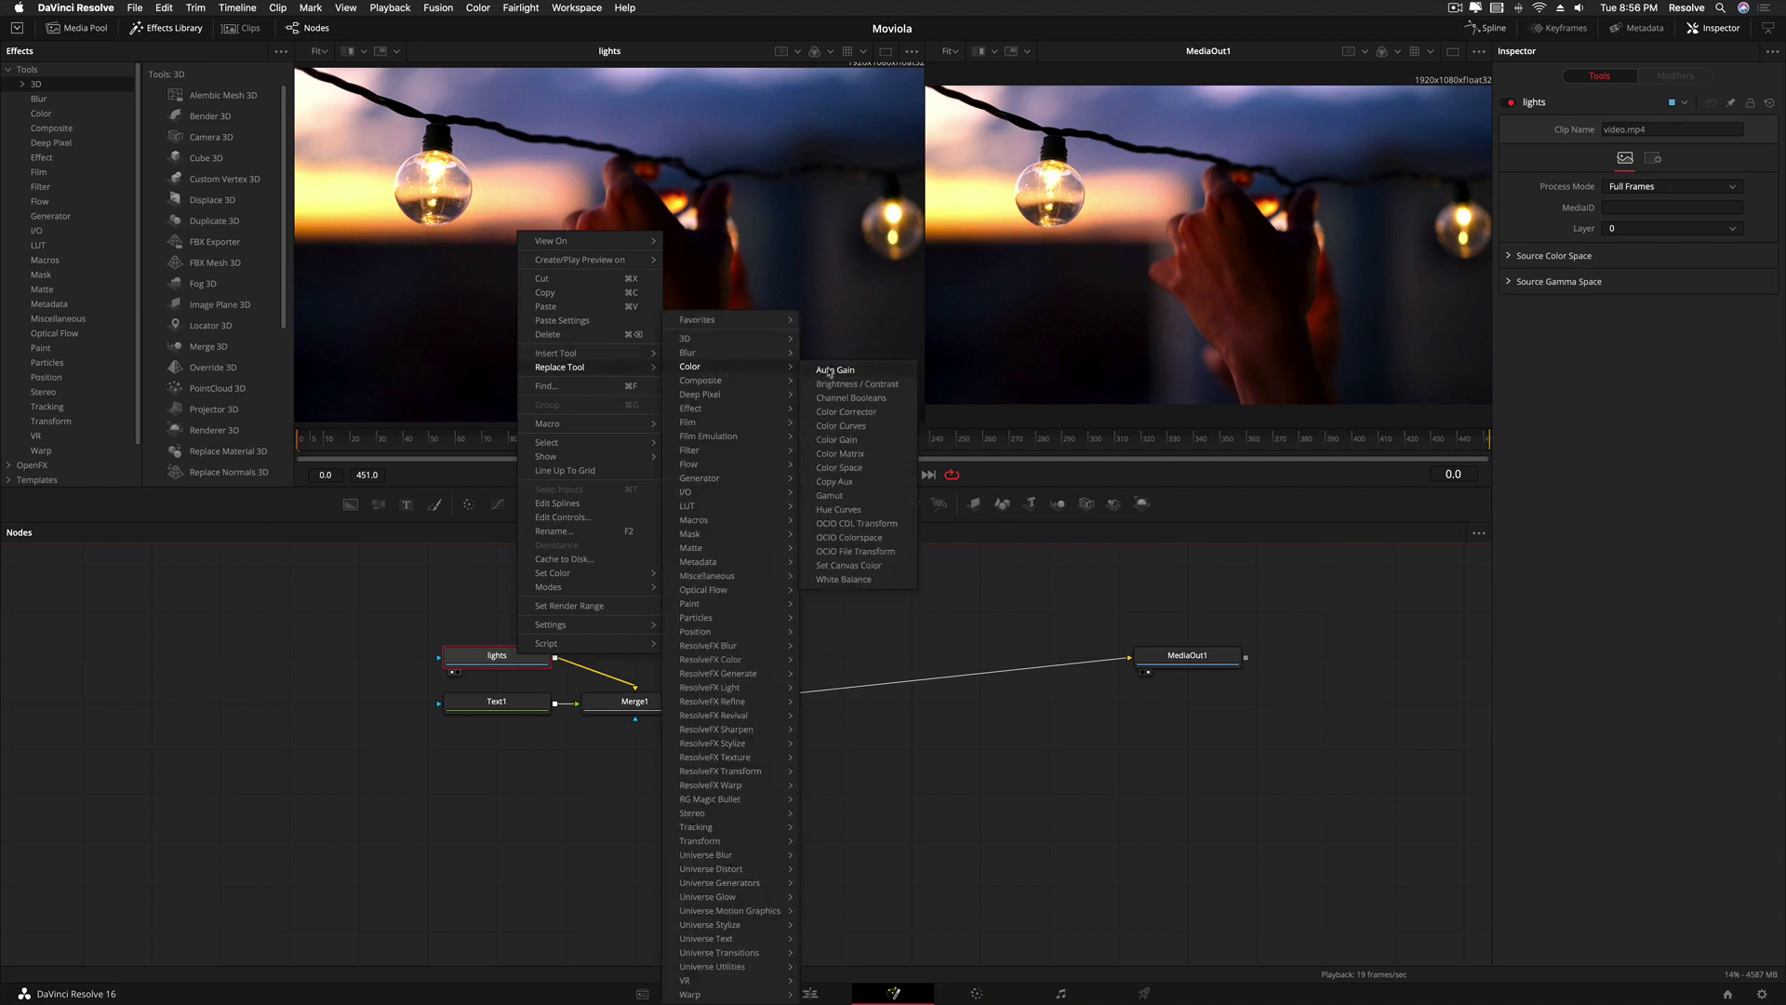
pyautogui.click(846, 372)
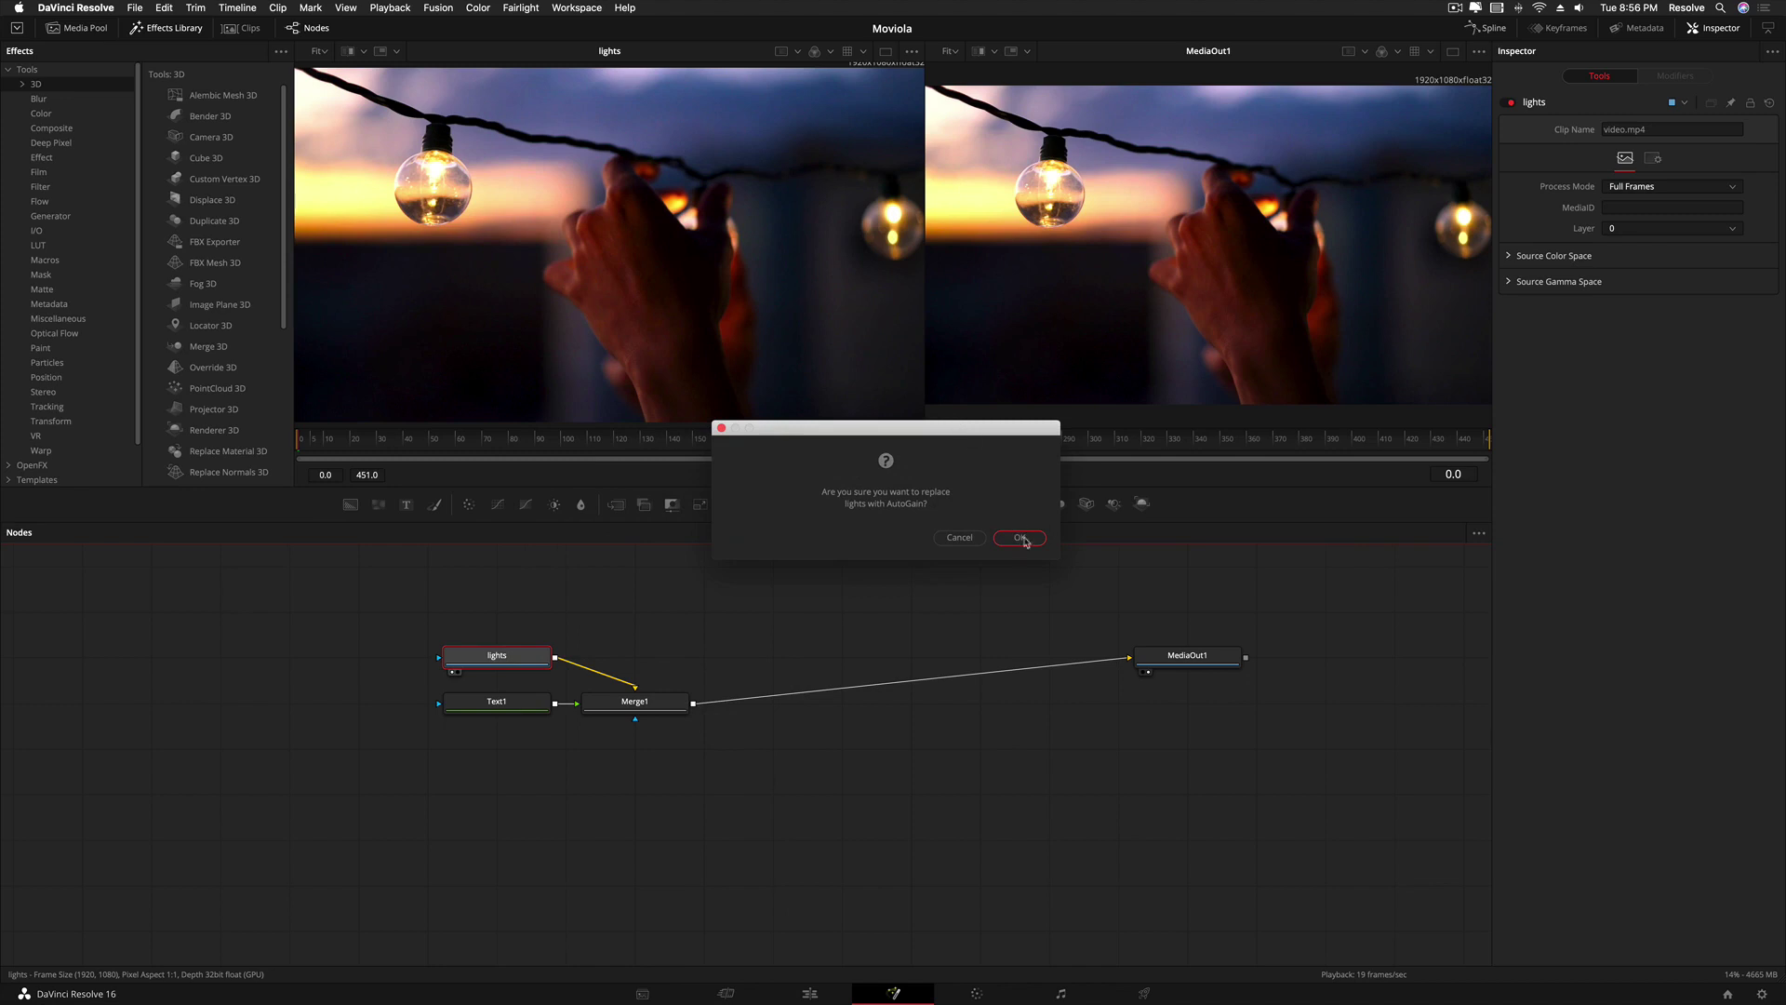
pyautogui.click(1023, 542)
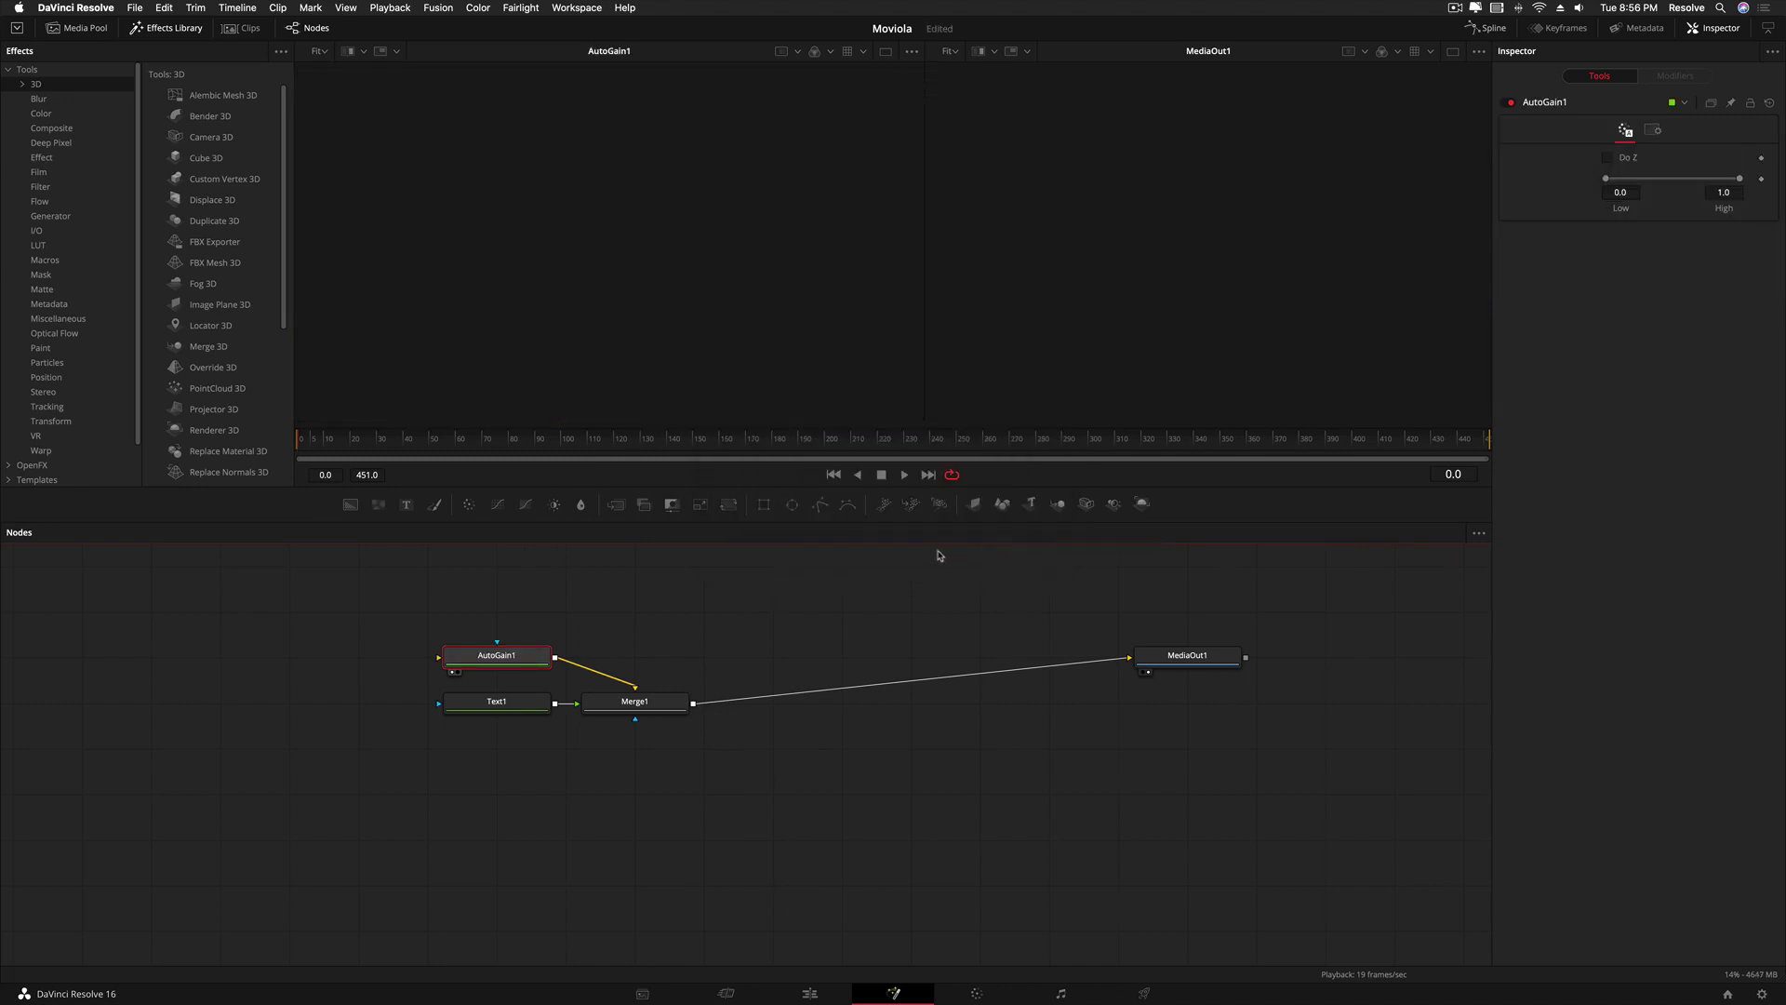
pyautogui.hotkey('ctrl', 'z')
pyautogui.hotkey('ctrl', 'z')
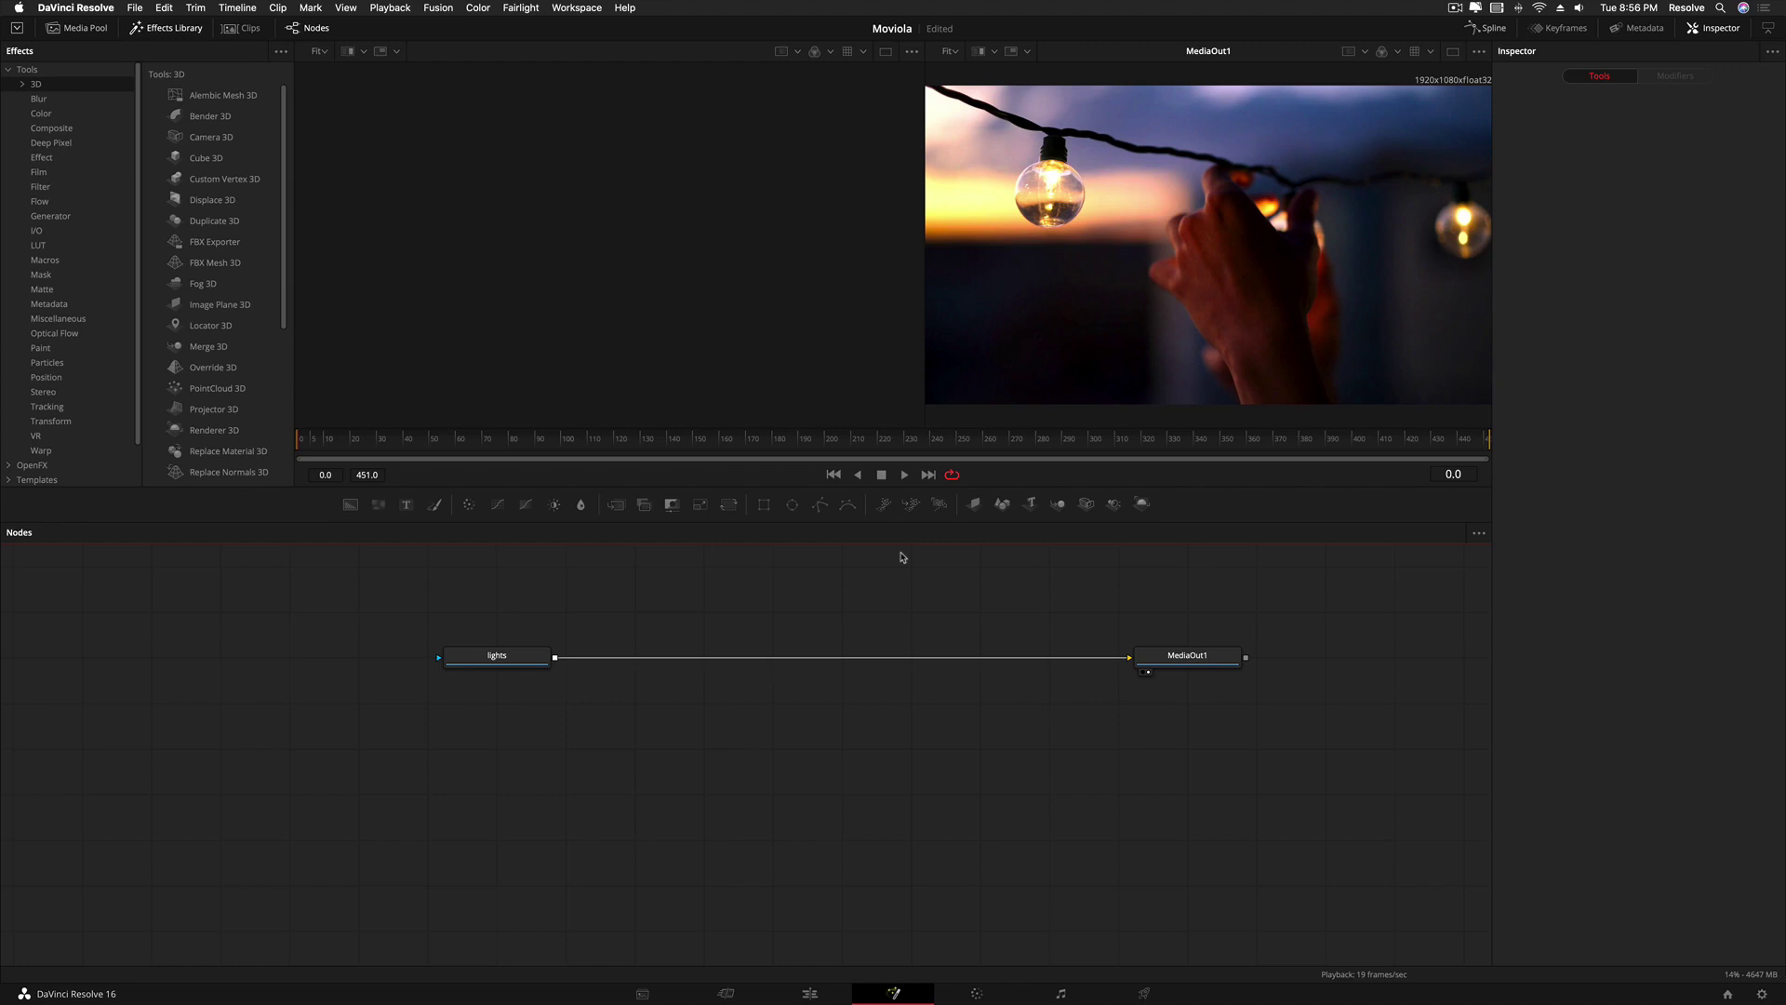
pyautogui.hotkey('ctrl', 'shift', 'z')
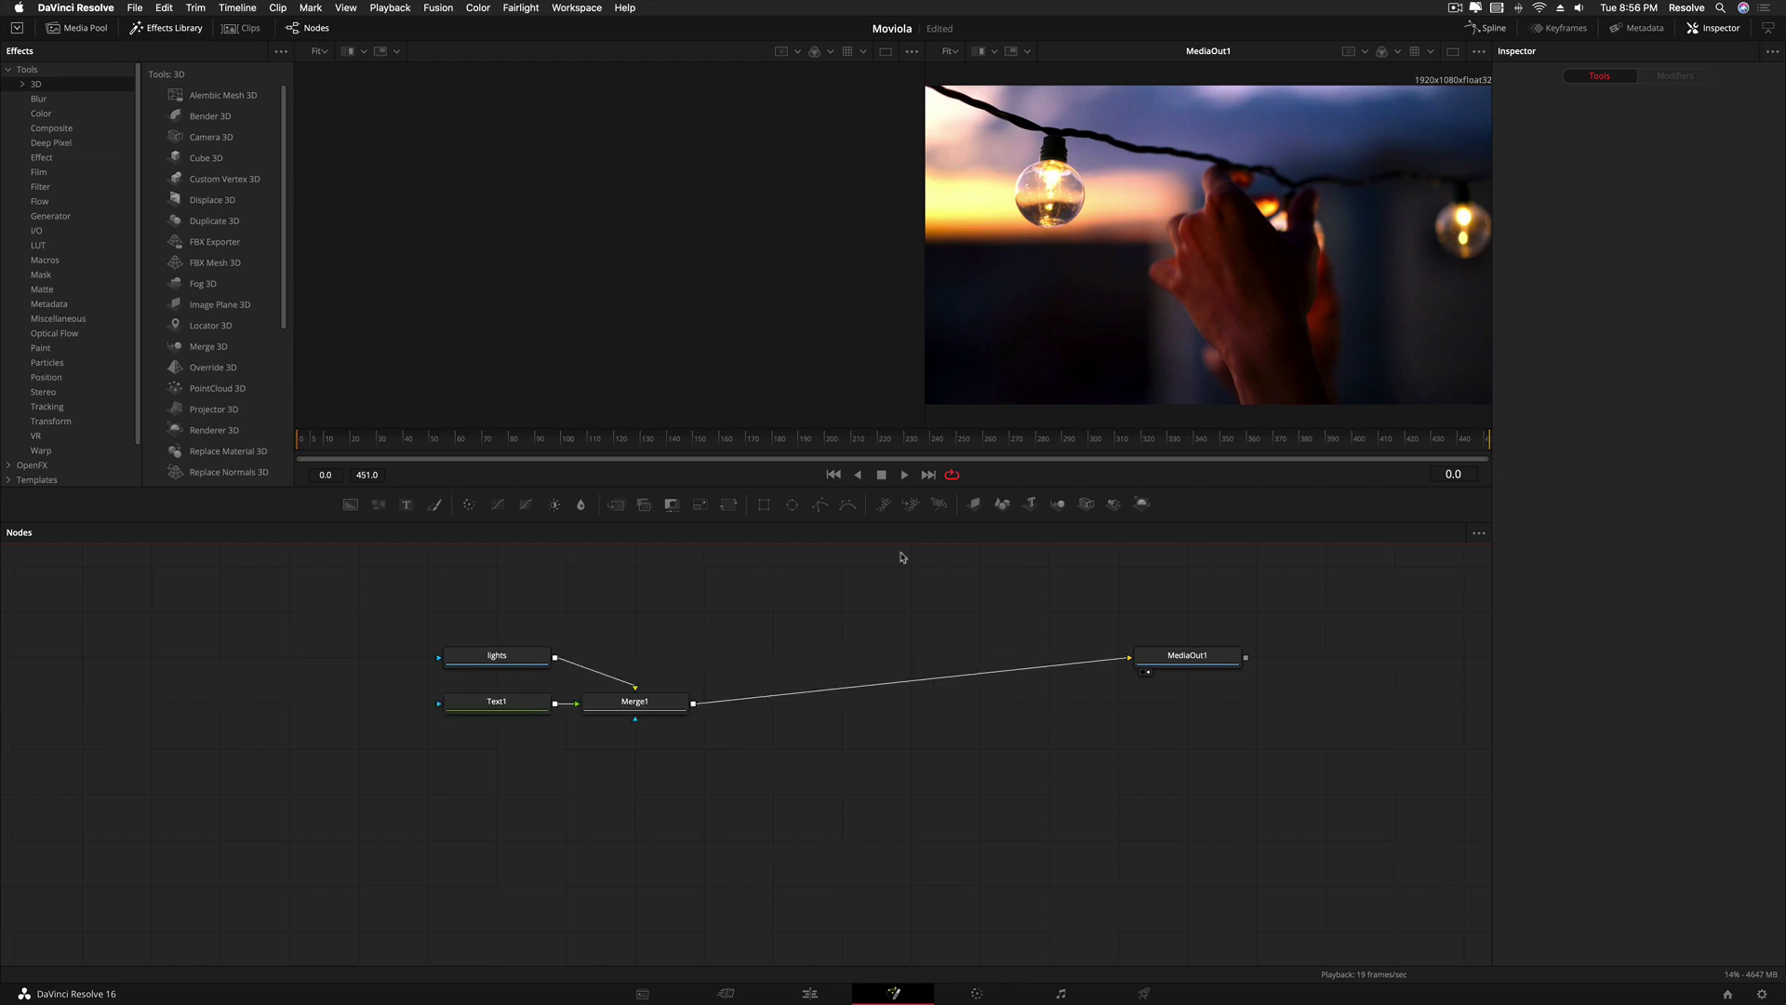
# - Move the Text1 node directly above Merge1 and display it in the first viewer
pyautogui.click(526, 669)
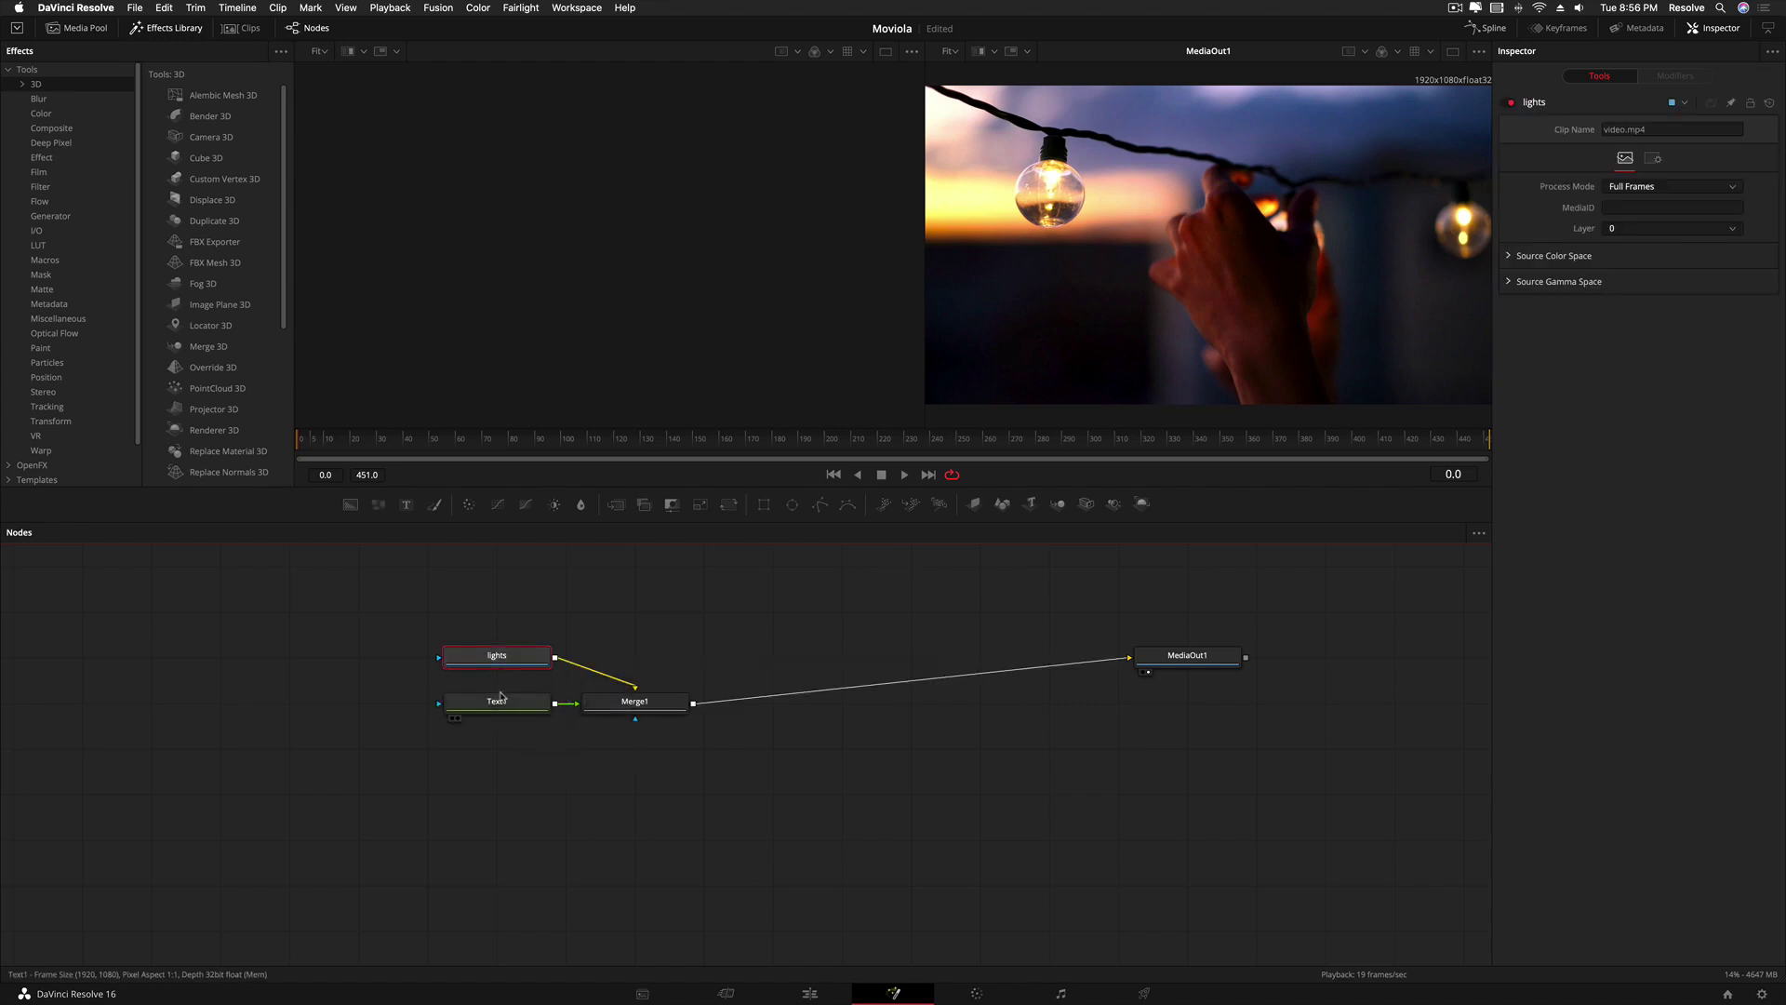
pyautogui.moveTo(476, 702); pyautogui.dragTo(614, 609)
pyautogui.click(614, 609)
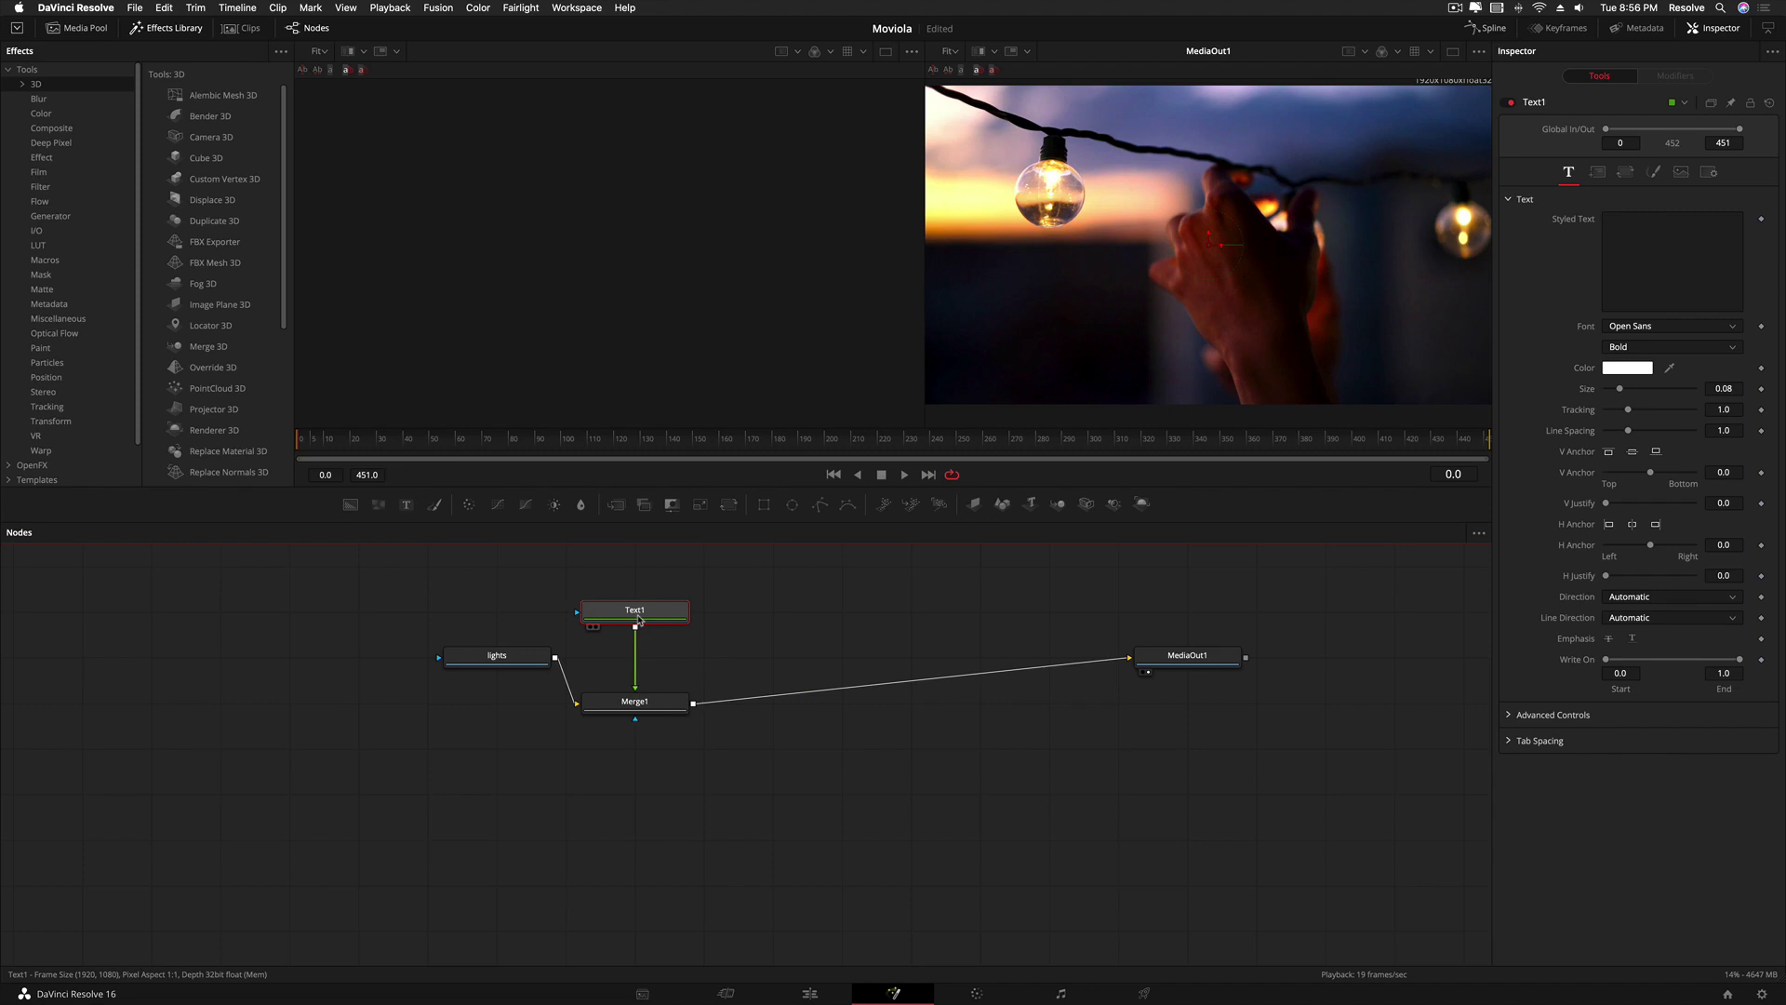
pyautogui.press('1')
# - Enter Discover as the styled text of Text1 and enlarge it to a size of 0.2165
pyautogui.click(1684, 248)
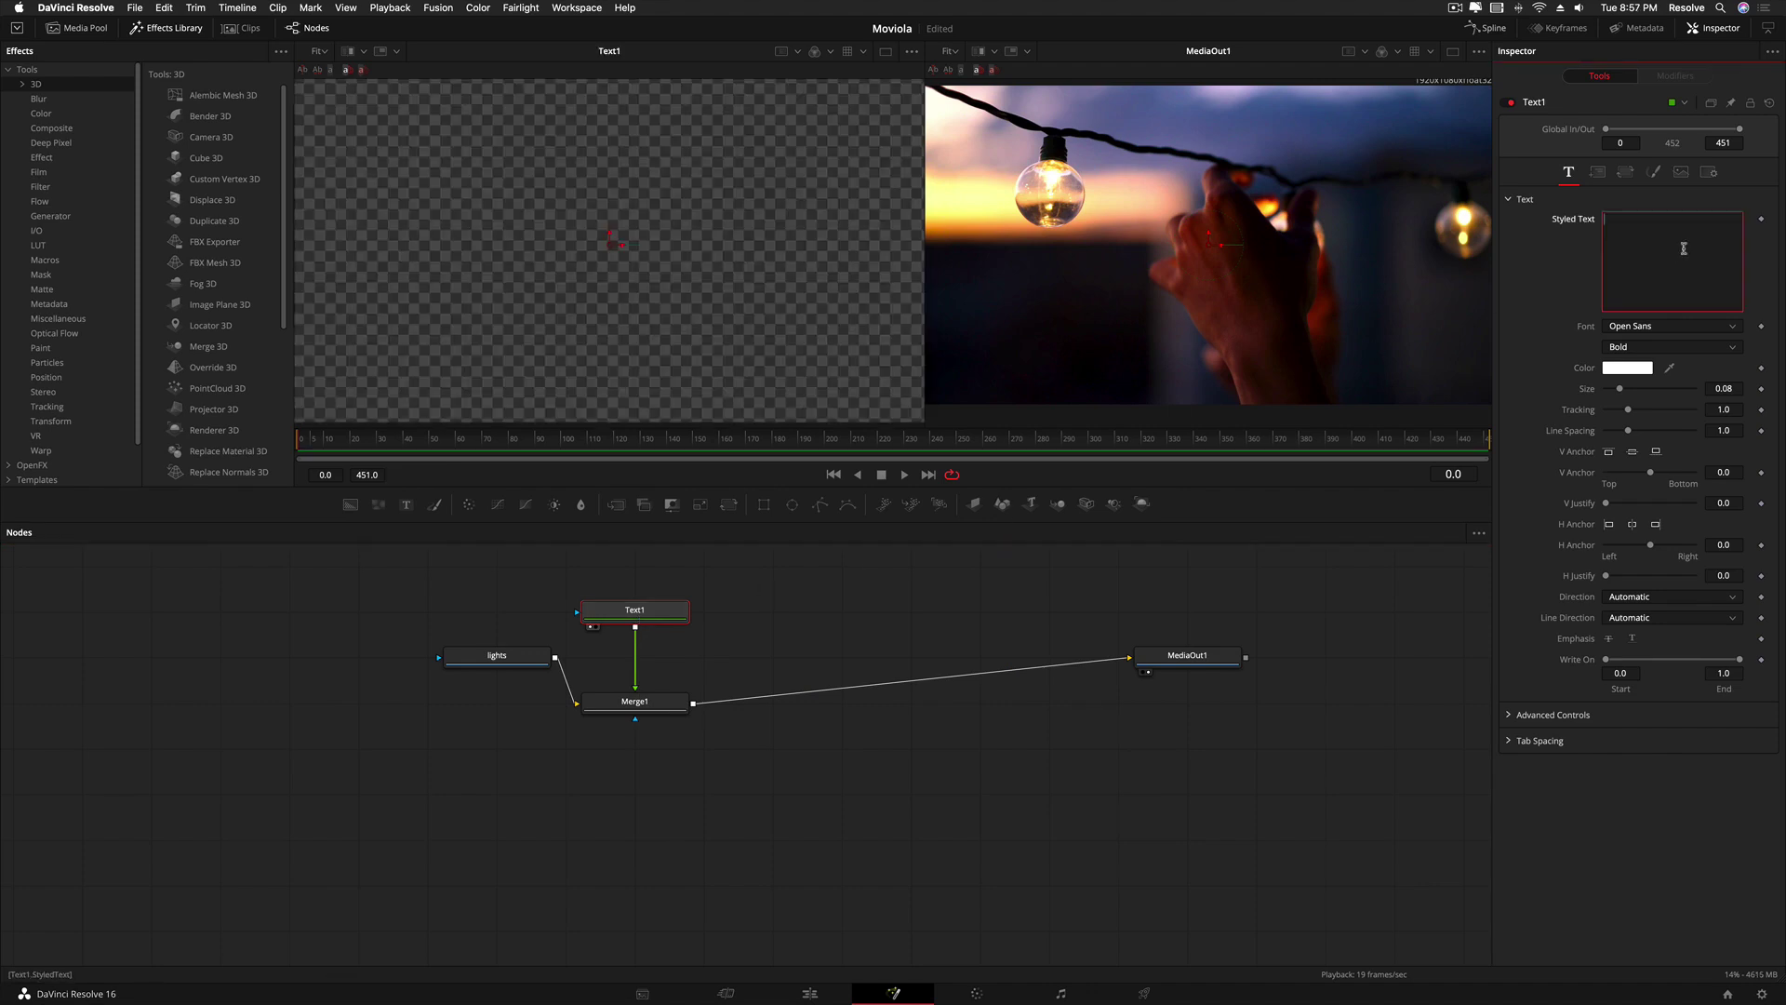
pyautogui.write('Dis')
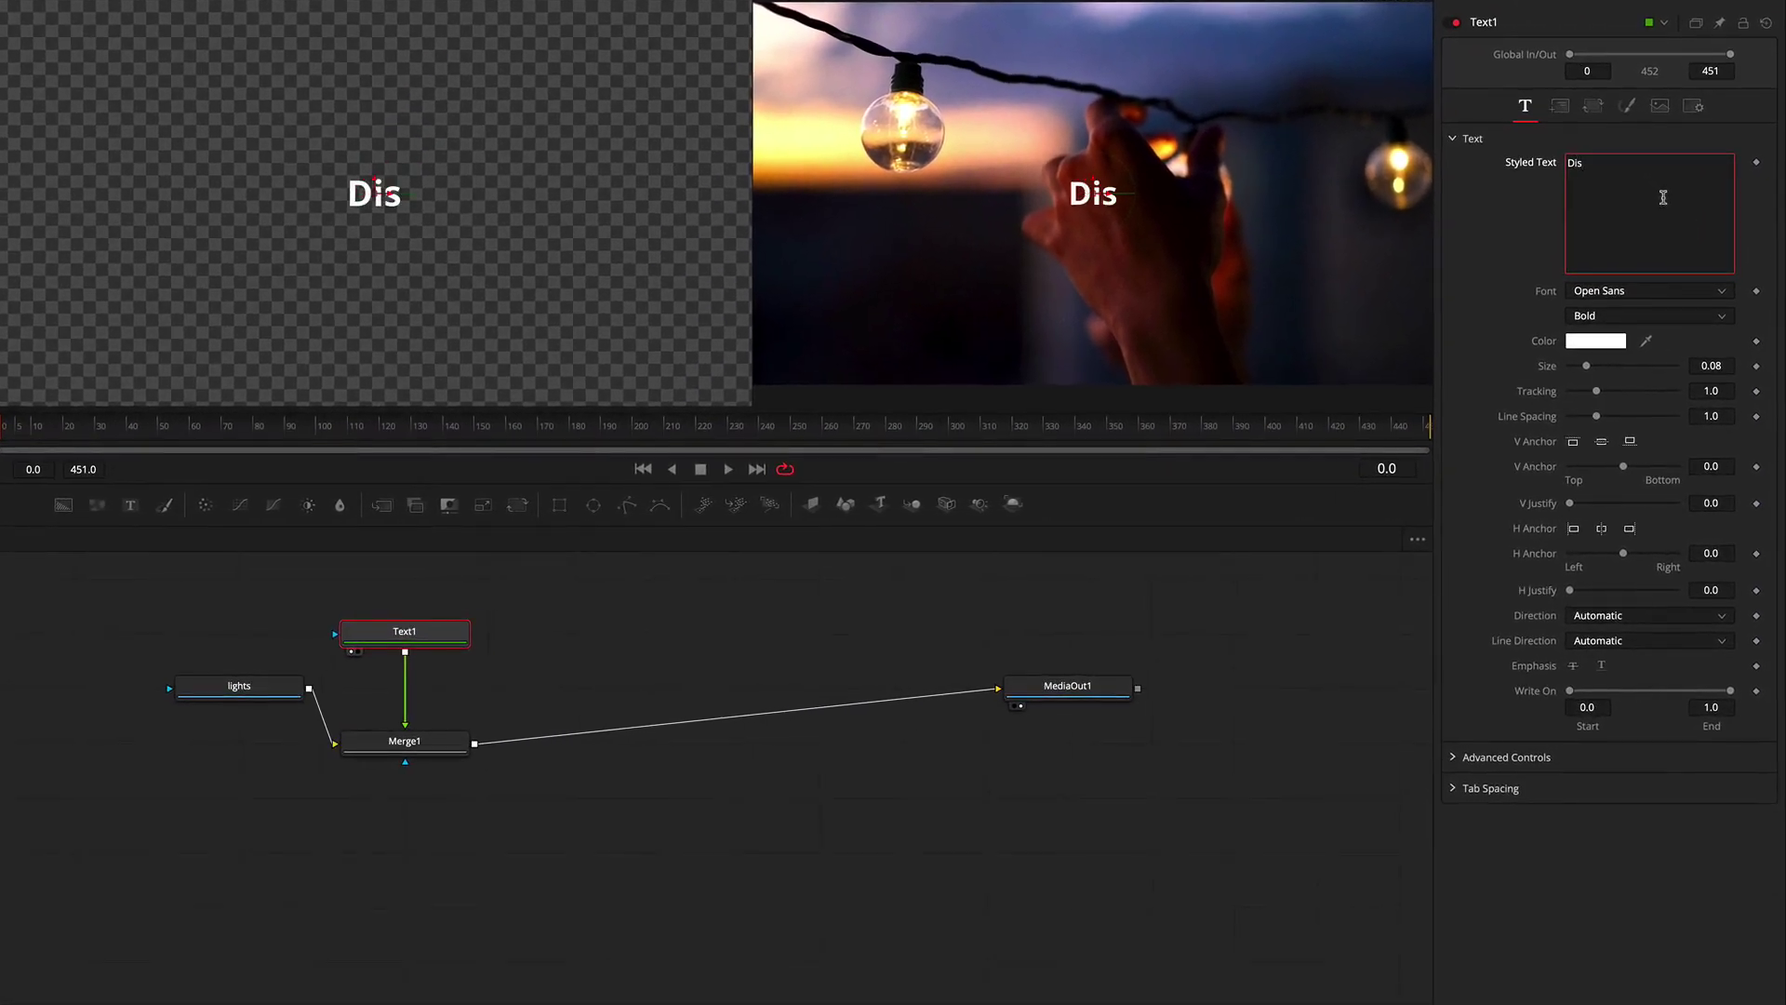
pyautogui.write('cover')
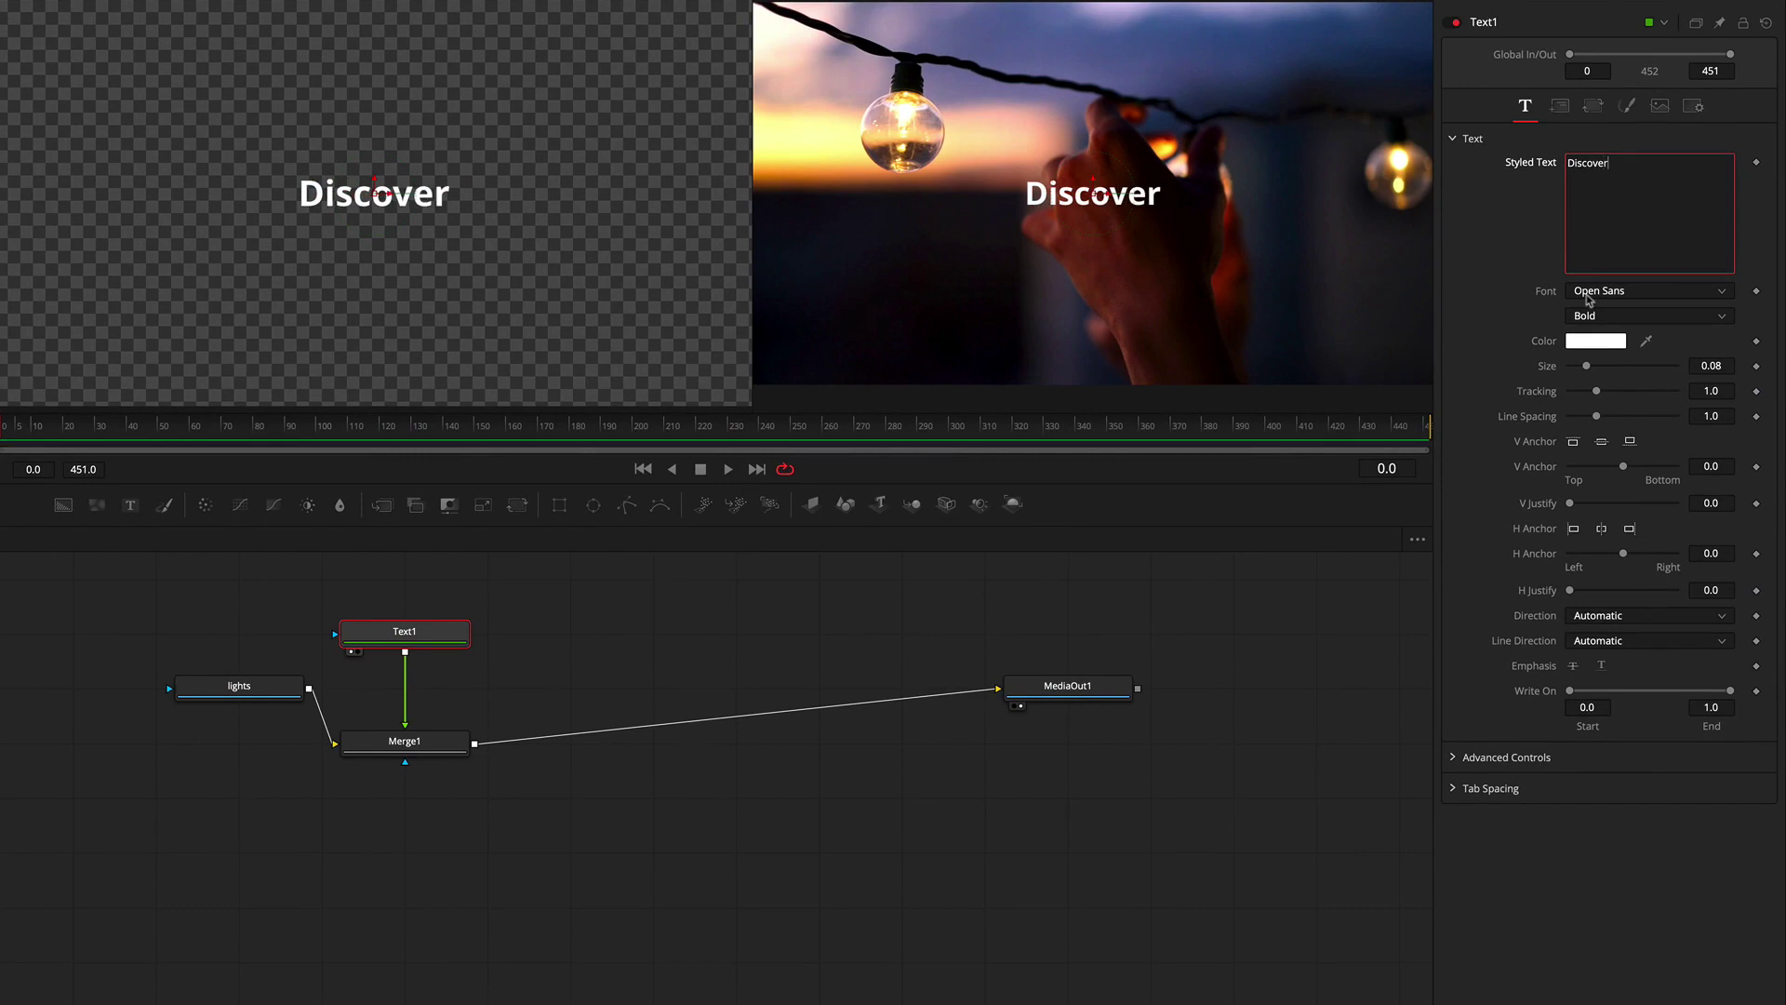
pyautogui.moveTo(1586, 366); pyautogui.dragTo(1596, 403)
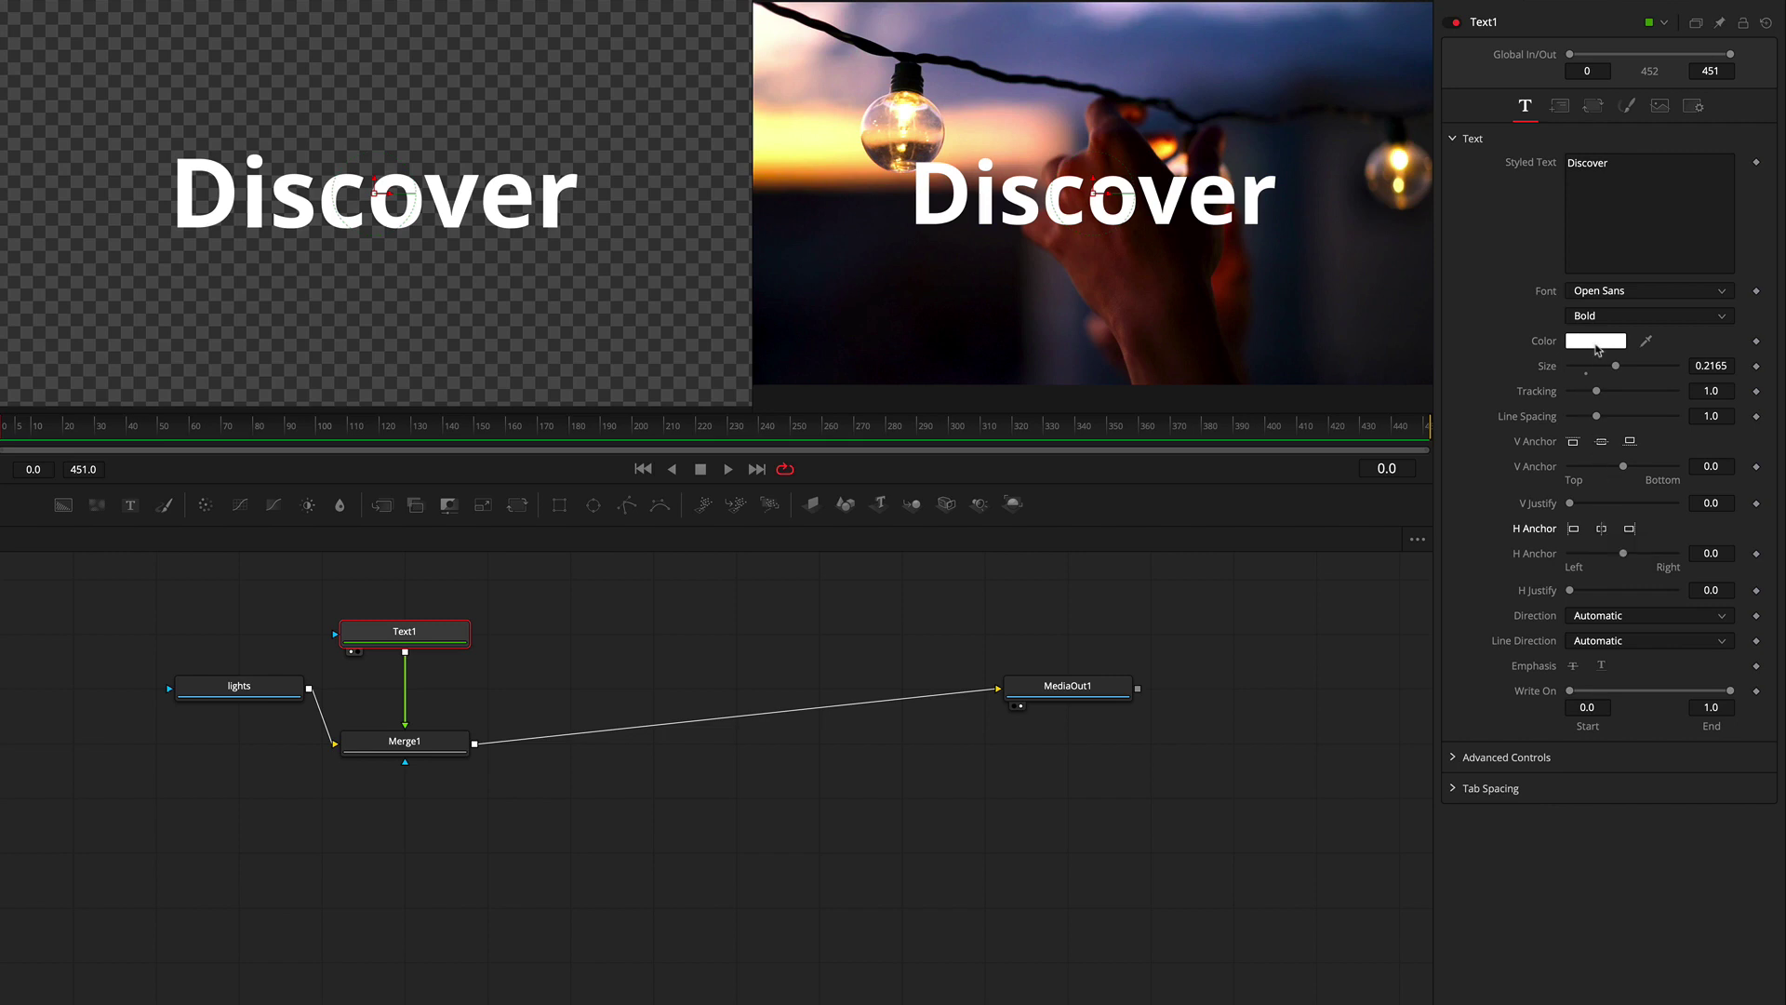
# - Try outline and gradient shading on the text, return to a solid fill, and set the blending to Solid
pyautogui.click(1628, 107)
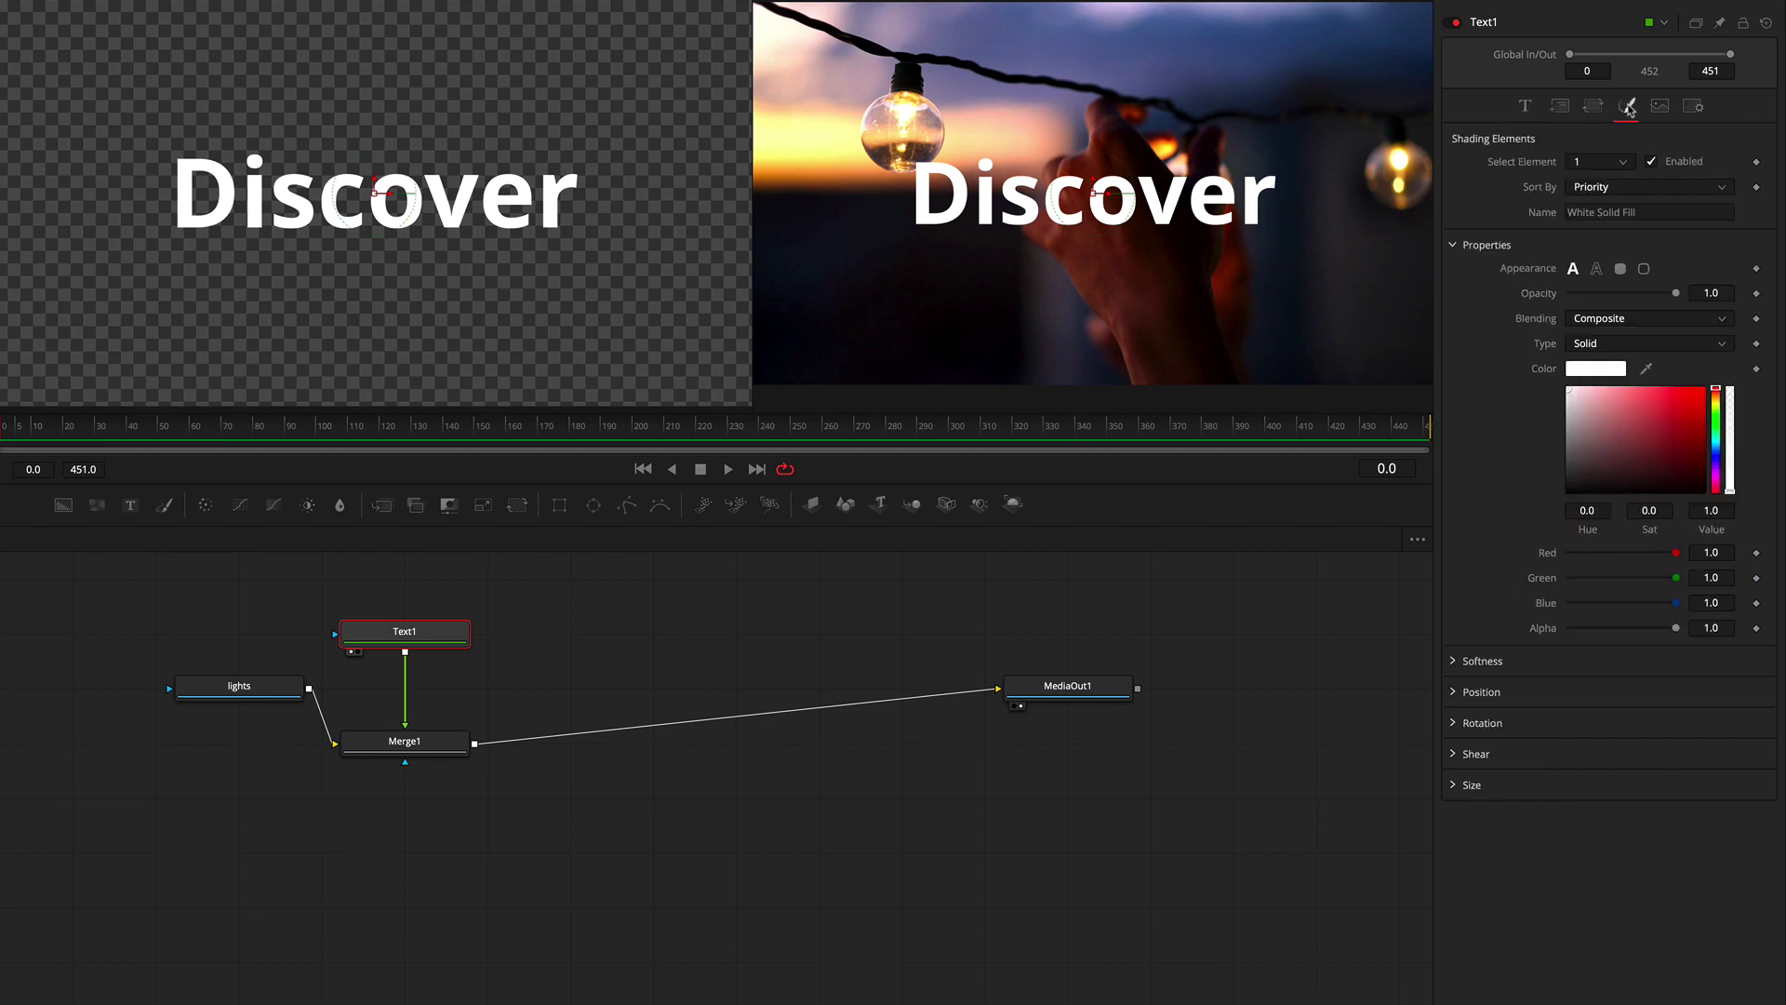
pyautogui.click(1596, 269)
pyautogui.click(1573, 269)
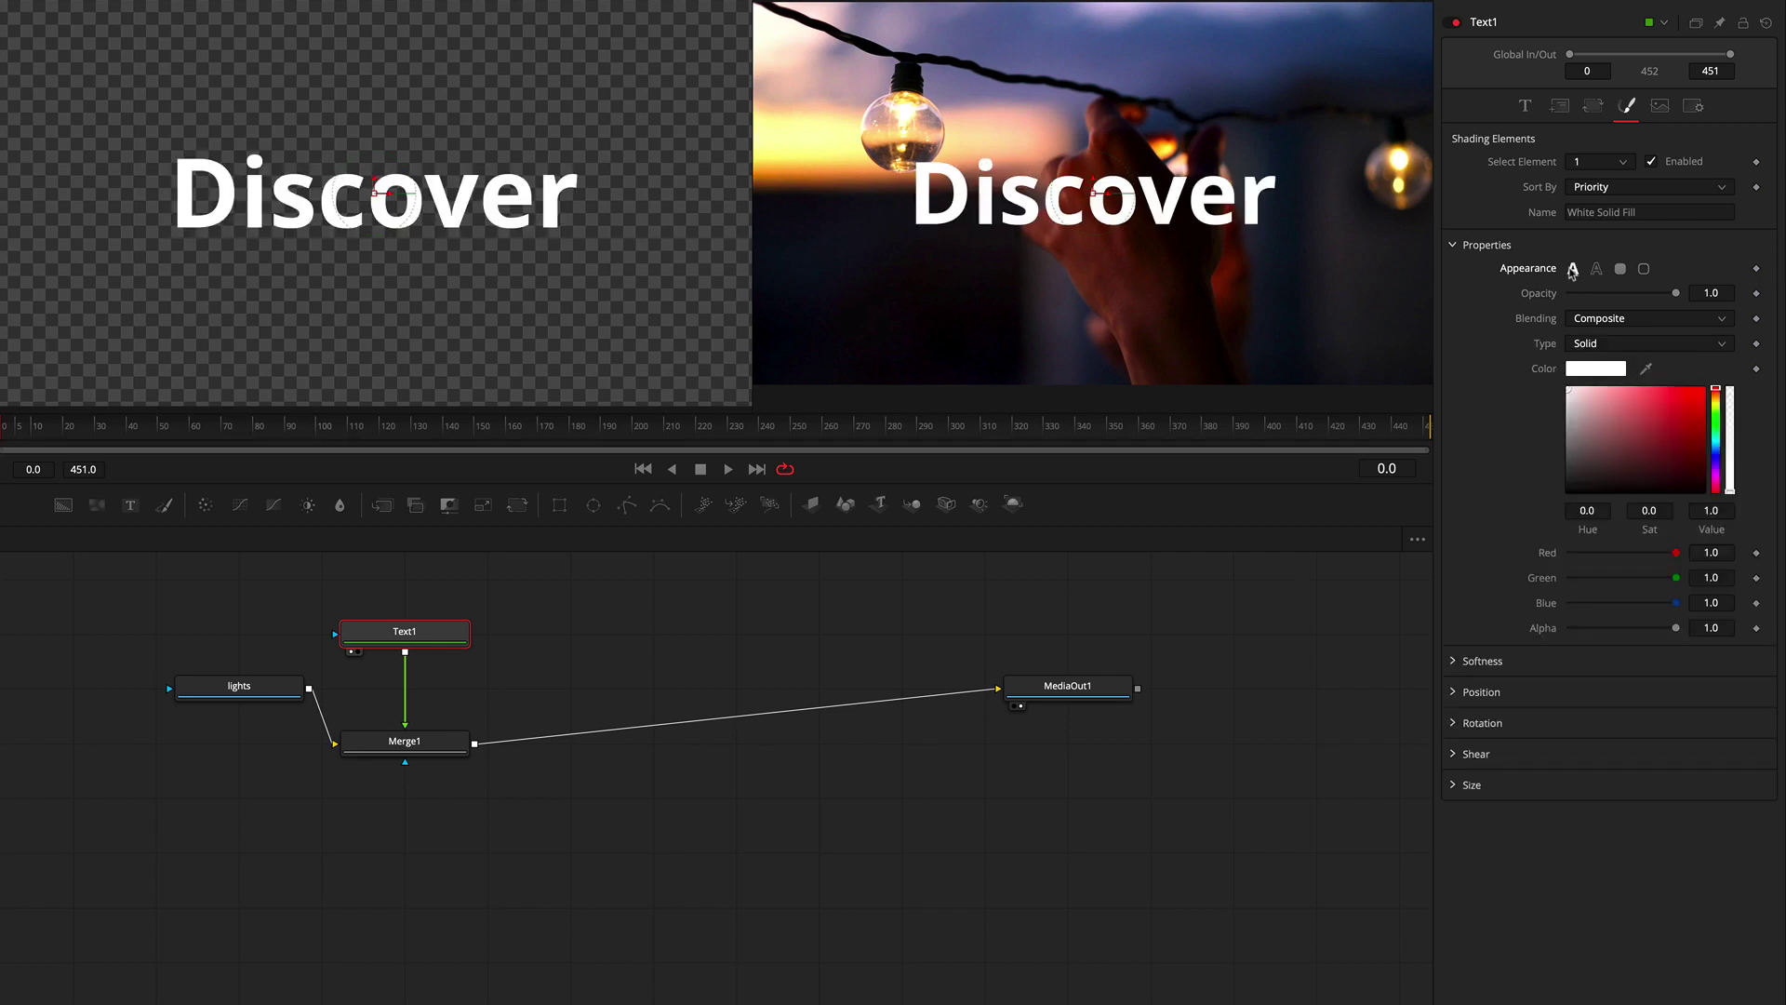
pyautogui.click(1576, 346)
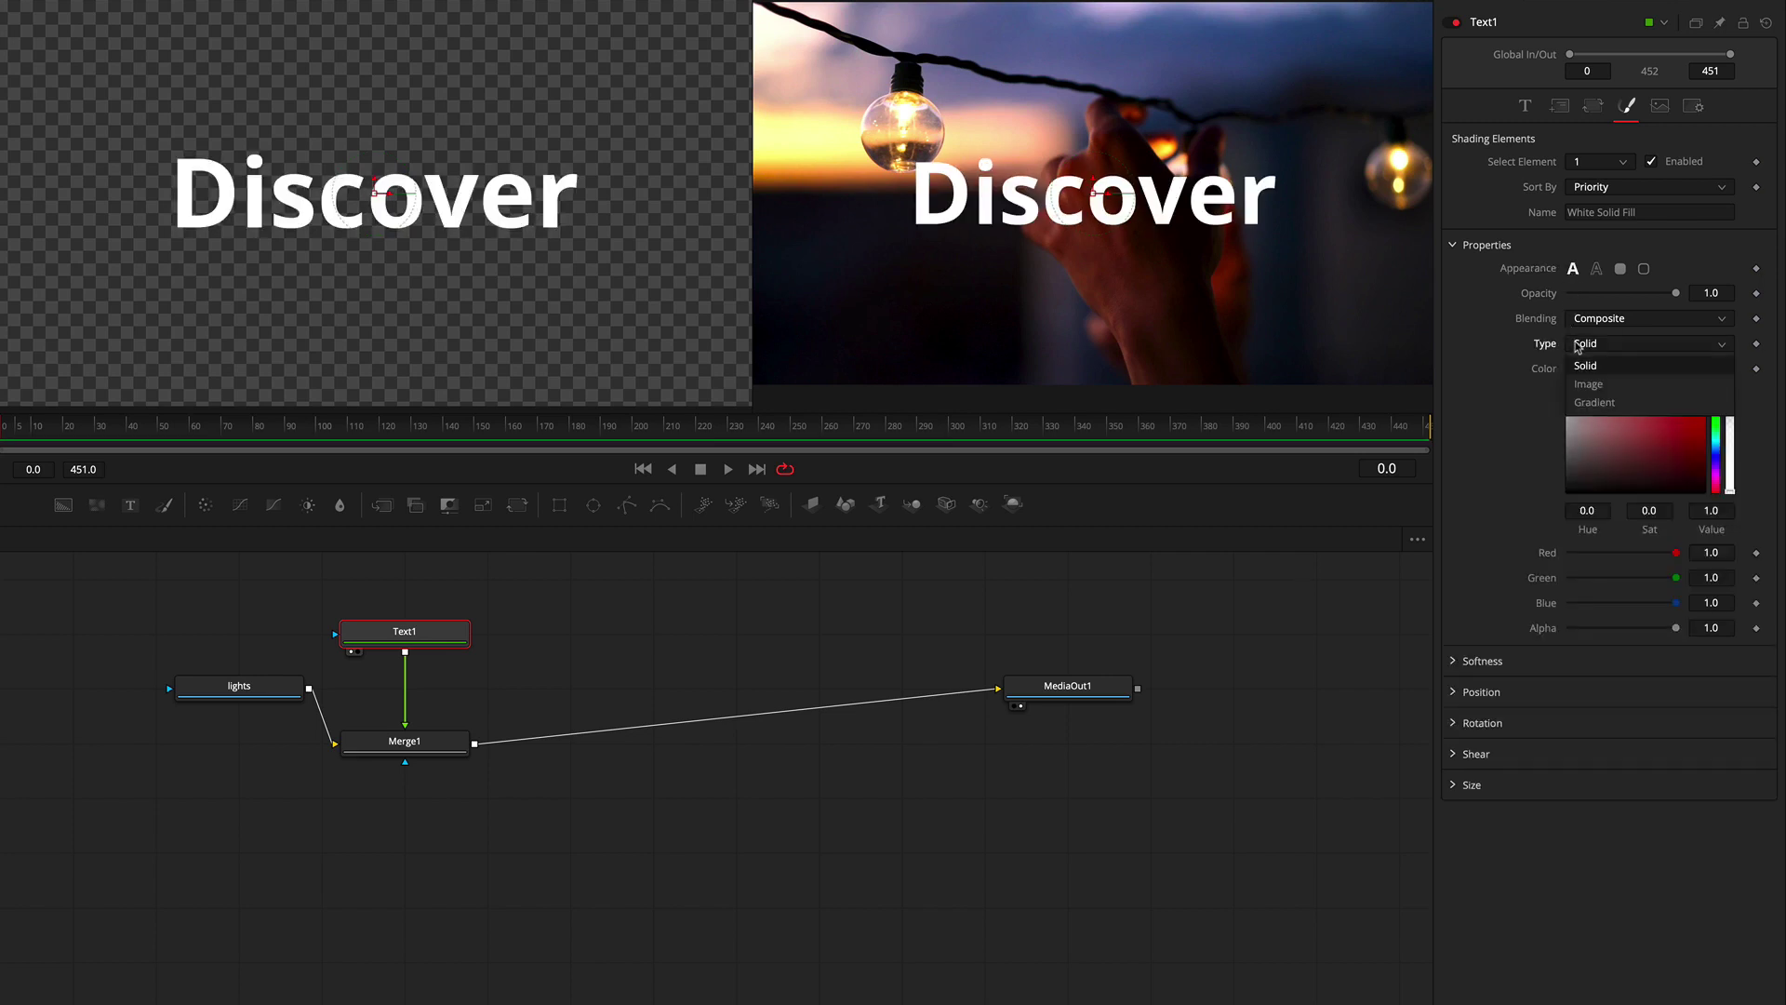
pyautogui.click(1591, 402)
pyautogui.click(1584, 346)
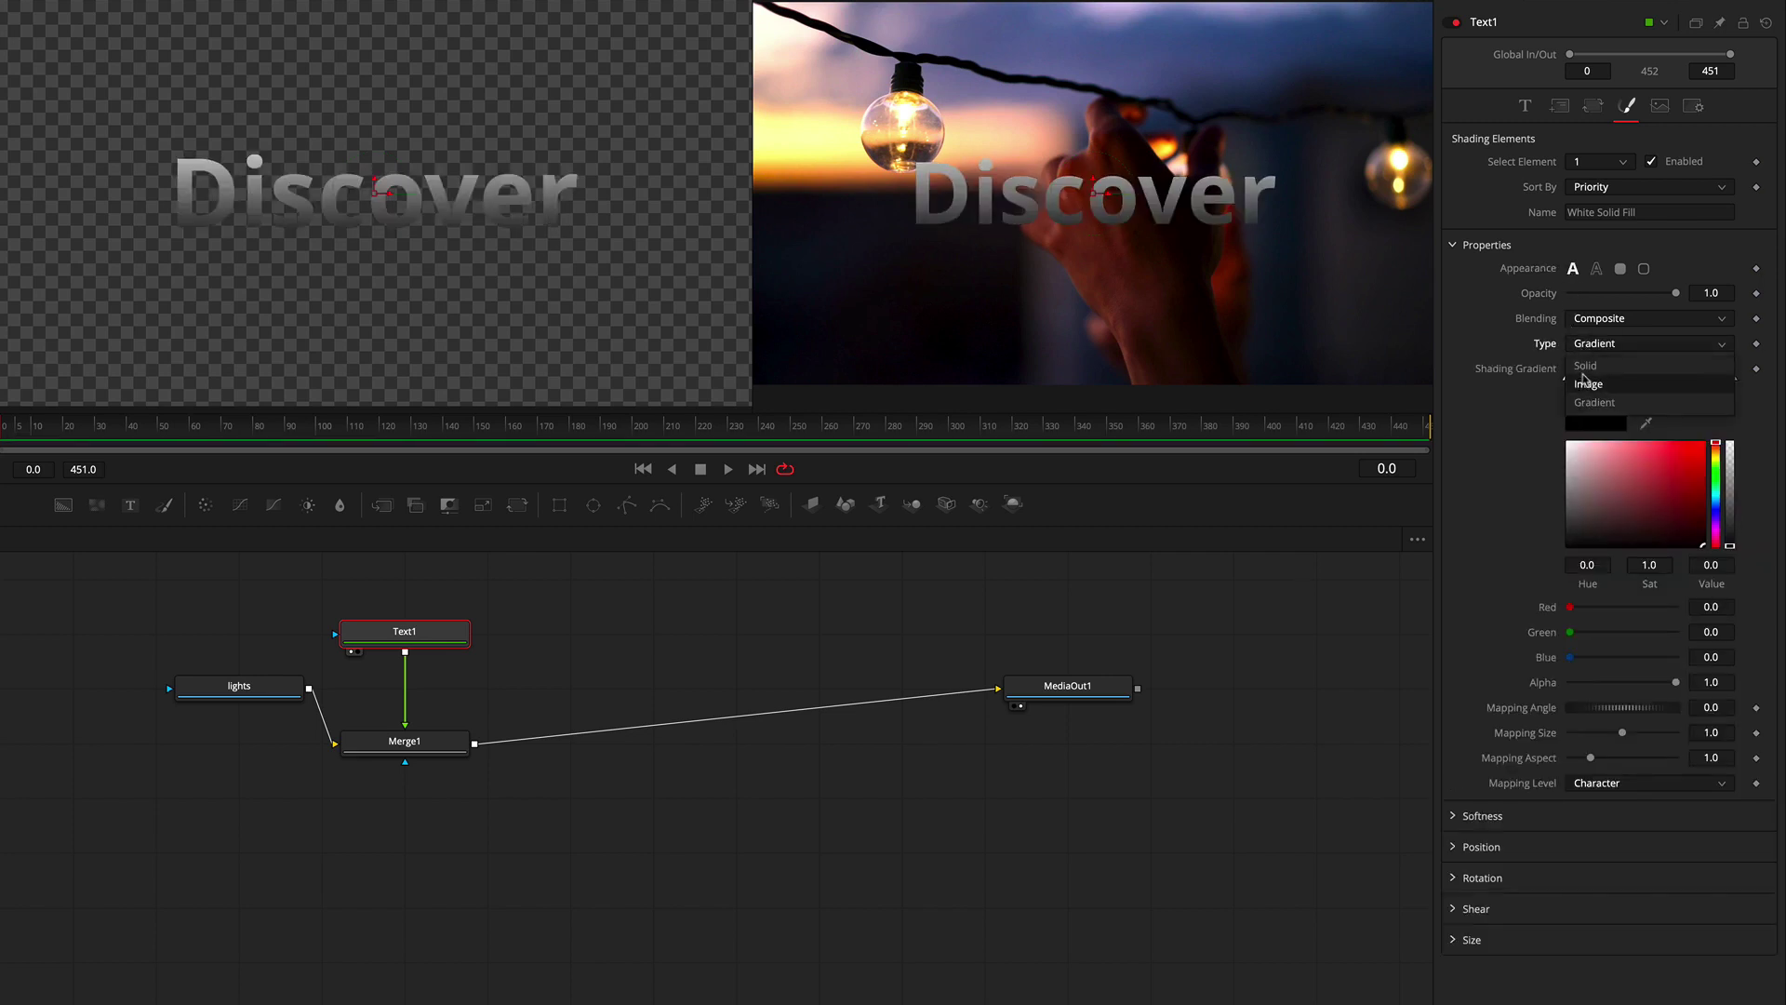
pyautogui.click(1584, 363)
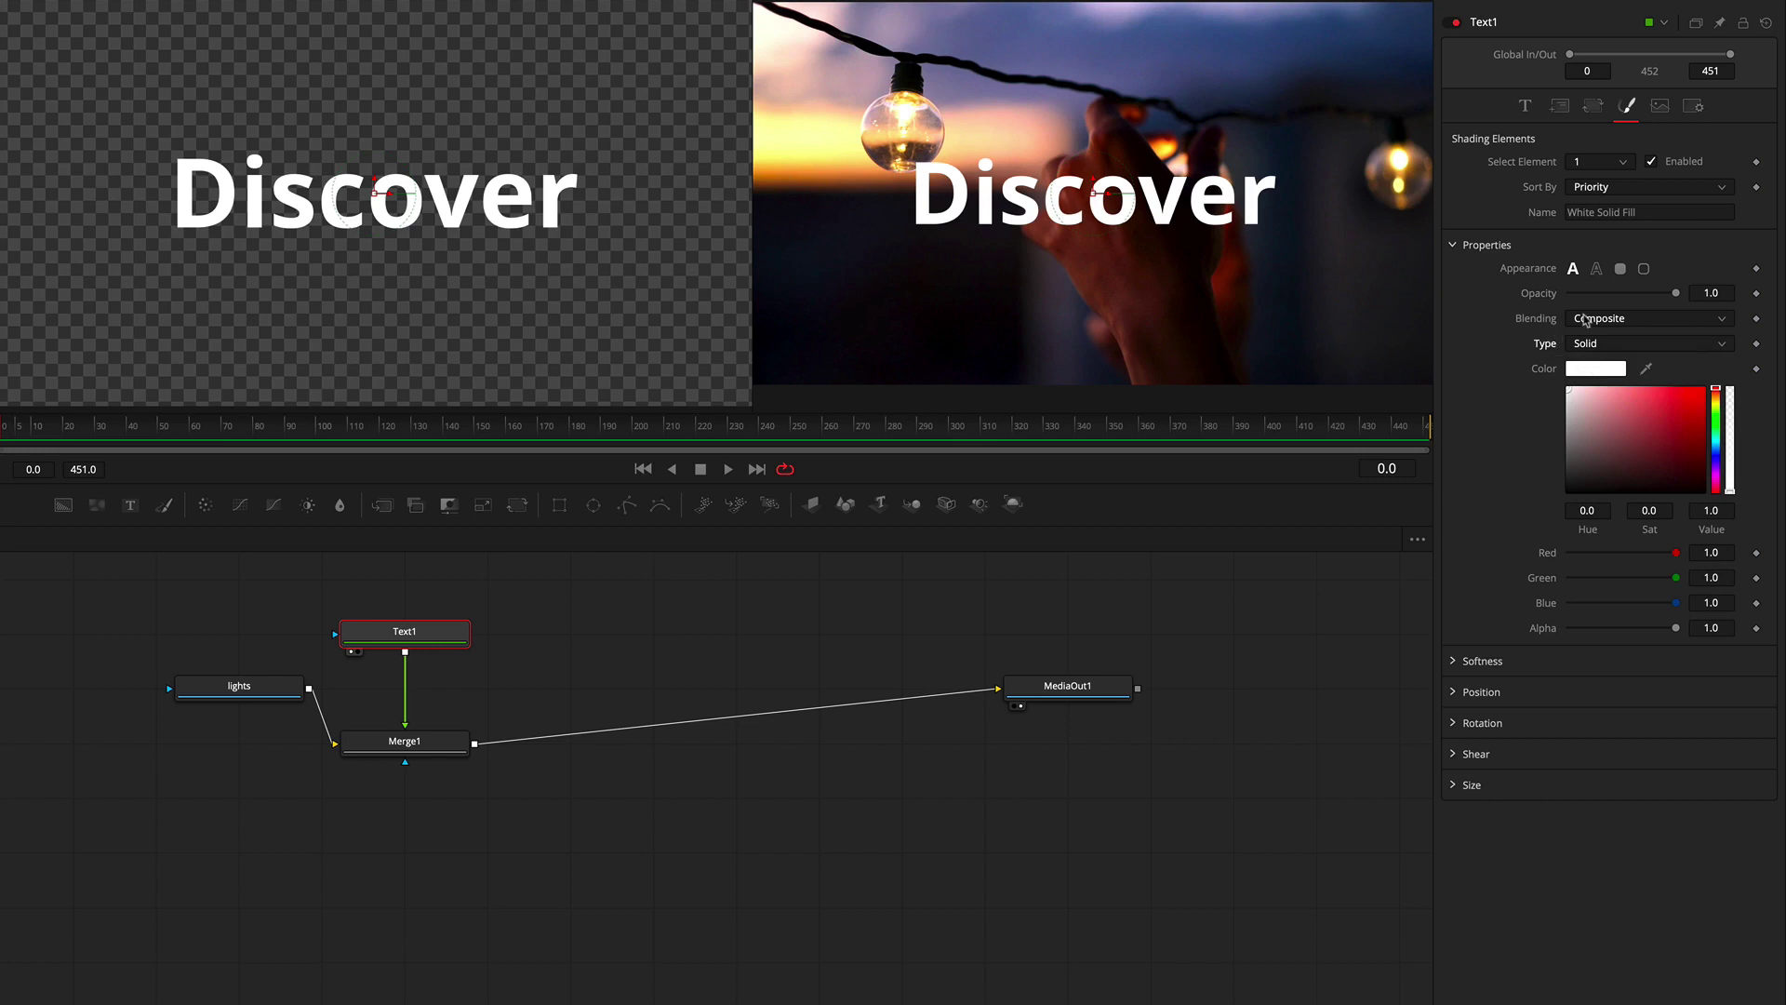
pyautogui.click(1587, 320)
pyautogui.click(1589, 343)
# - Try the text as an outline with Dash Dot and Solid line styles and a thickness of 0.0283, and restore the filled appearance
pyautogui.click(1596, 270)
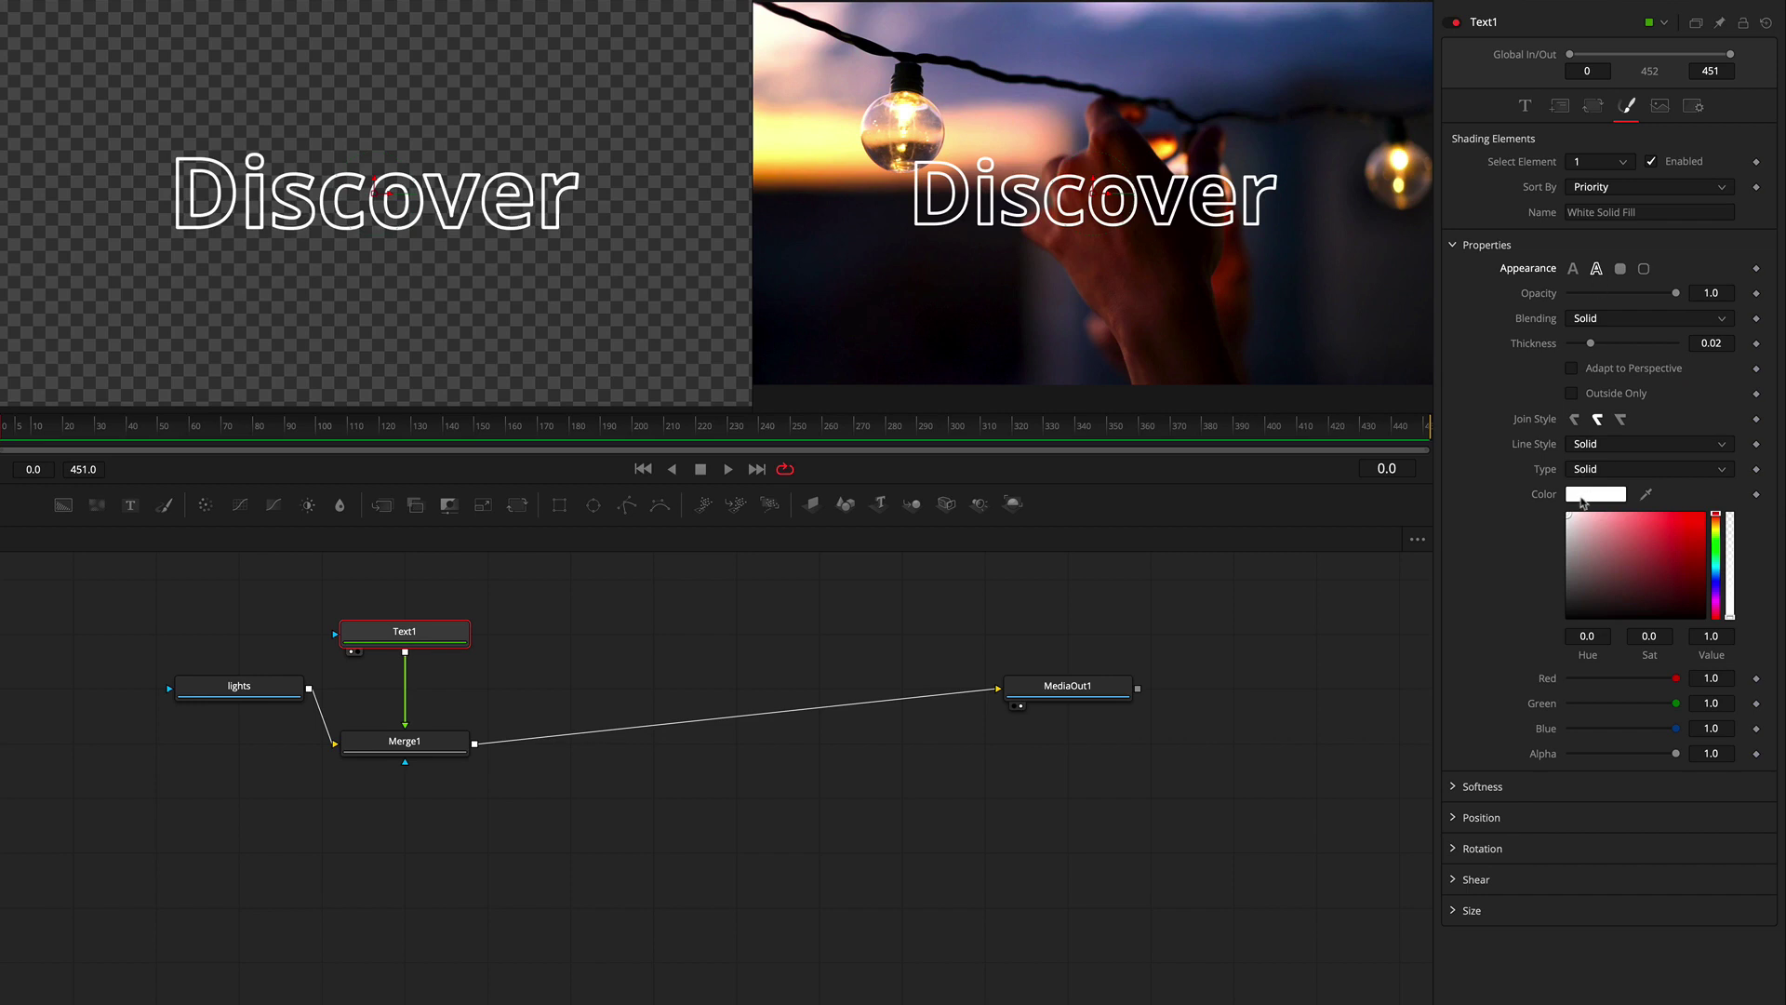
pyautogui.click(1596, 449)
pyautogui.click(1596, 526)
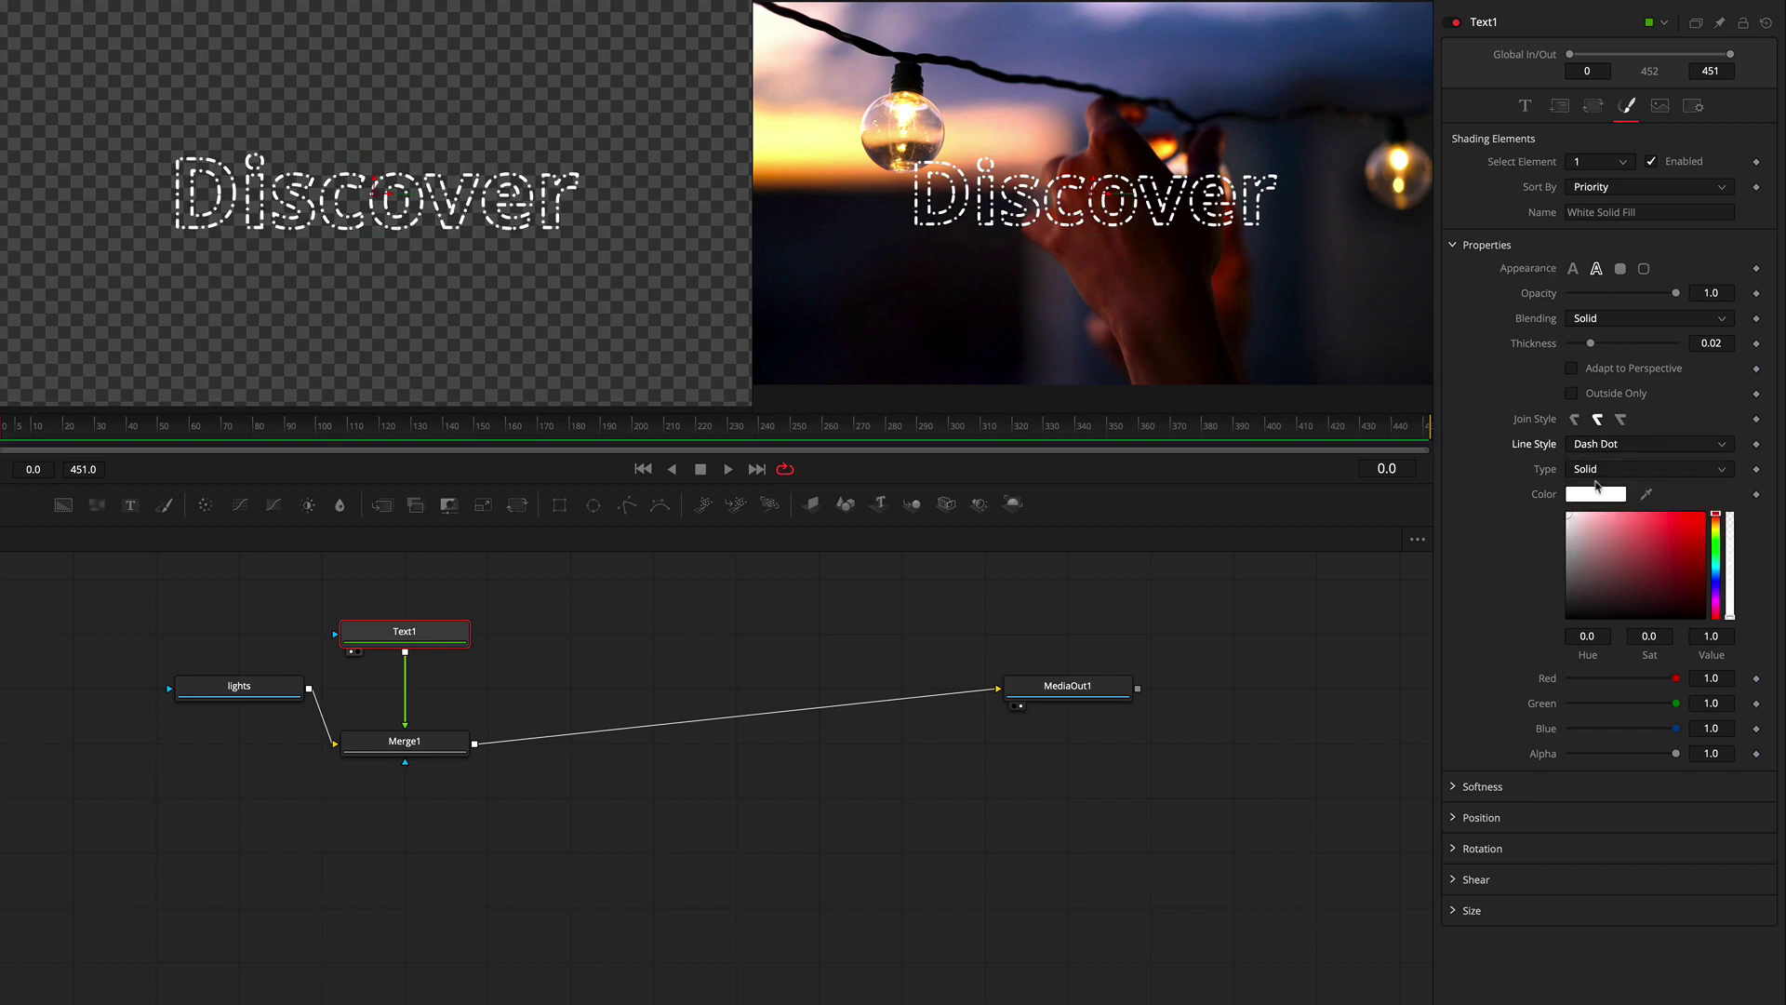
pyautogui.click(1602, 445)
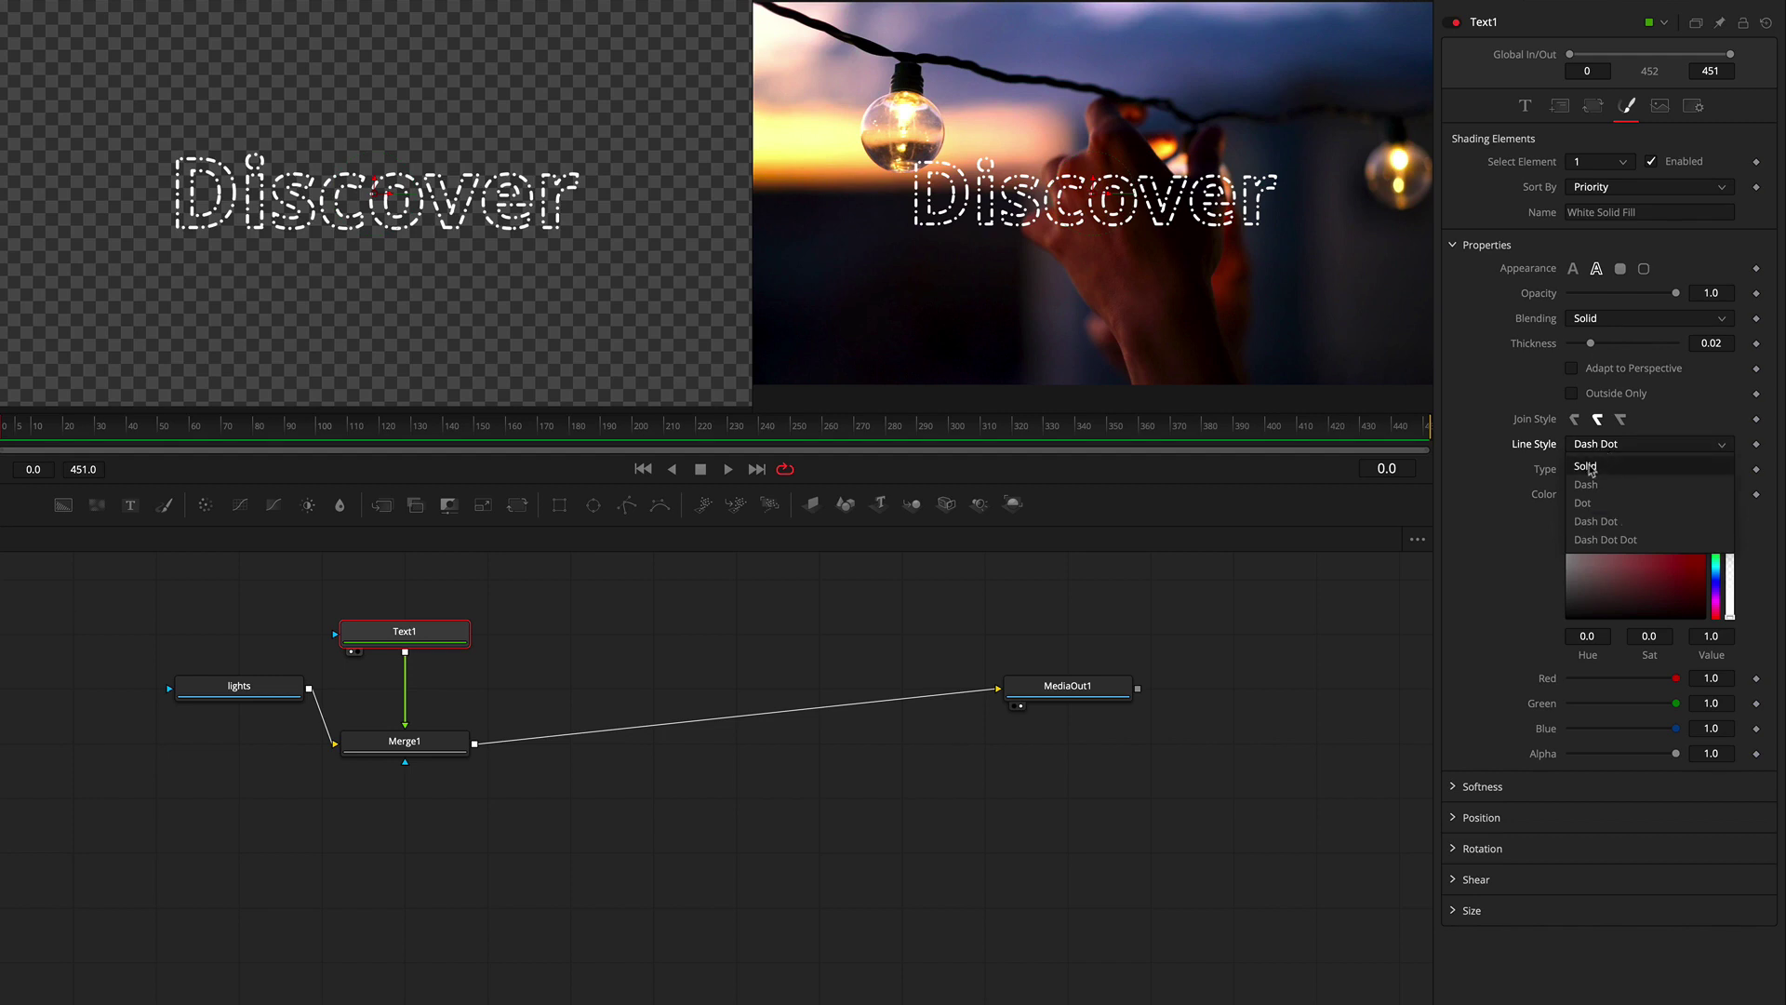
pyautogui.click(1593, 465)
pyautogui.moveTo(1590, 344); pyautogui.dragTo(1604, 346)
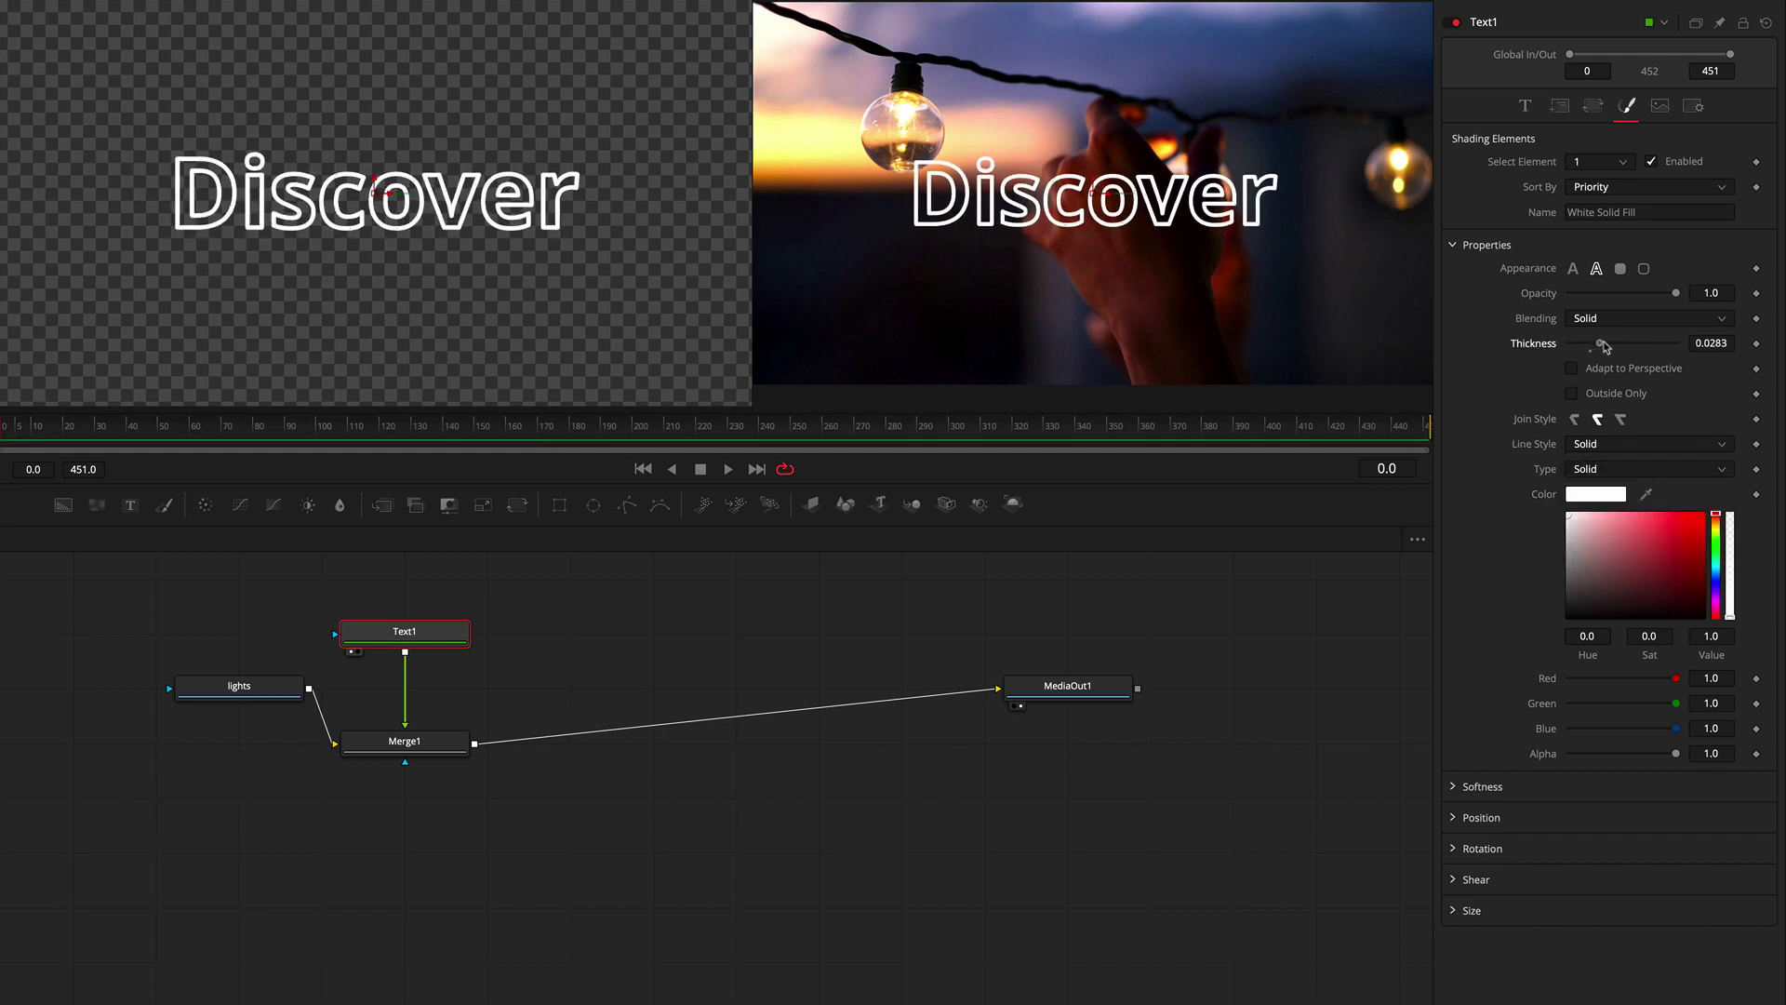
pyautogui.click(1573, 269)
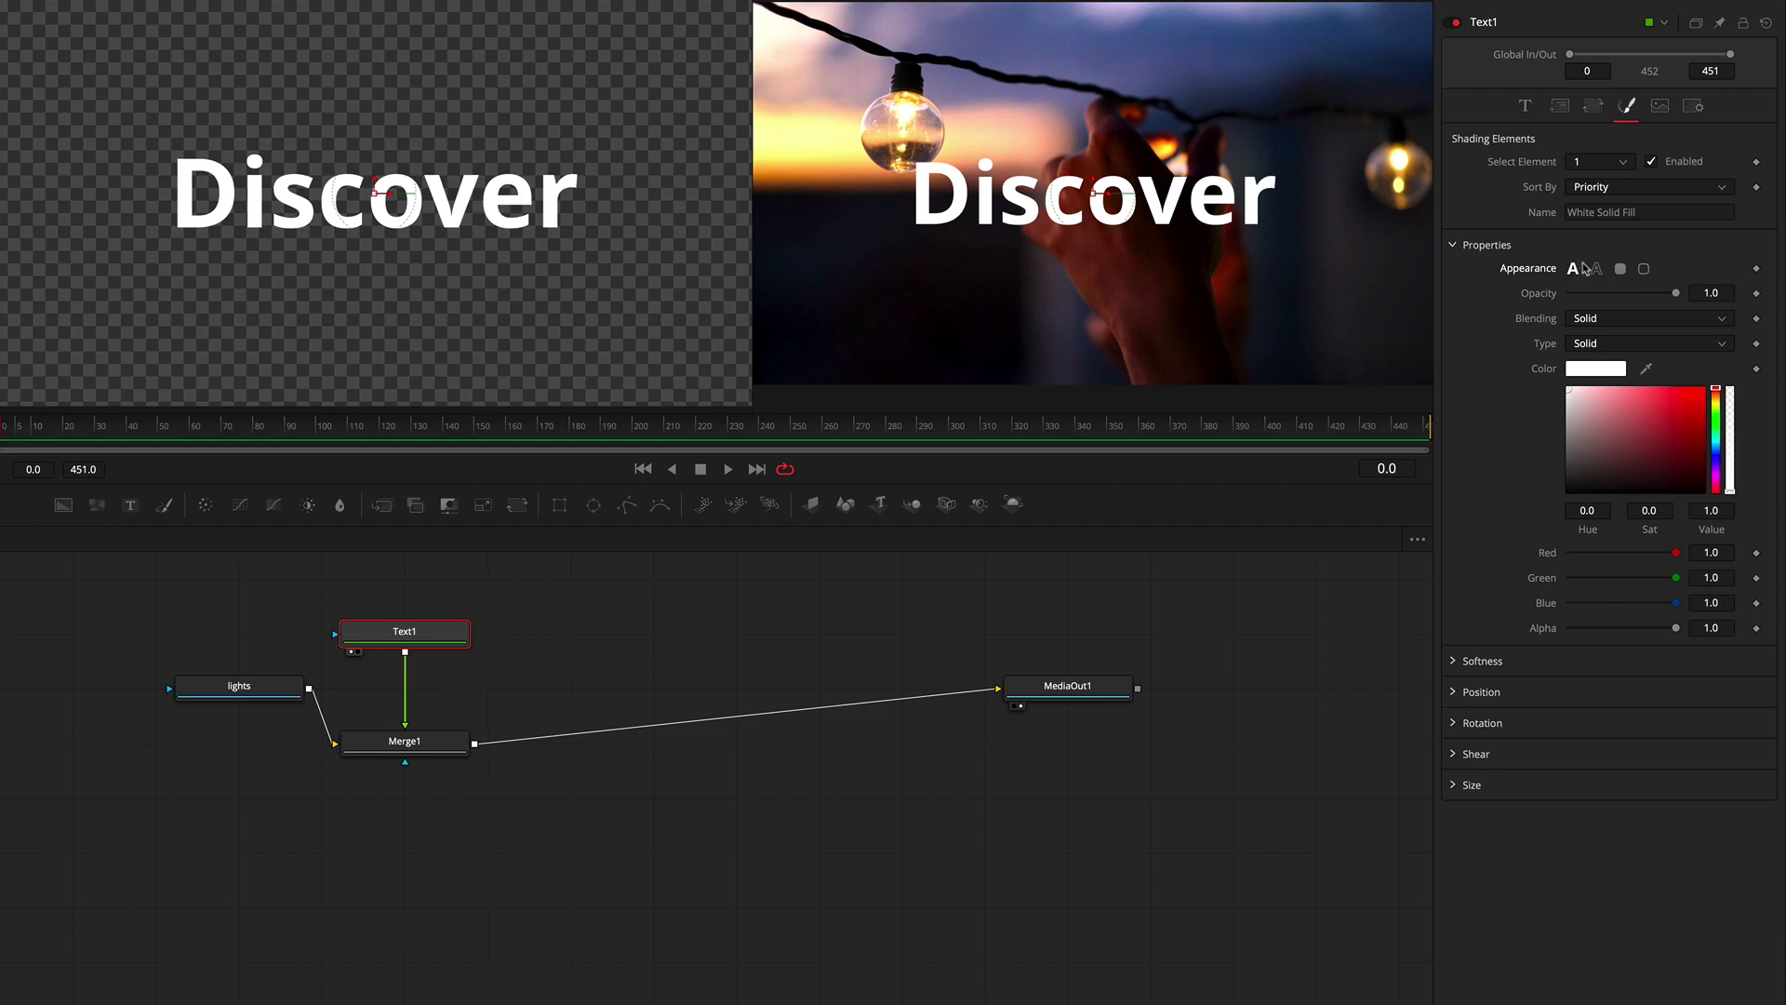
pyautogui.click(1526, 107)
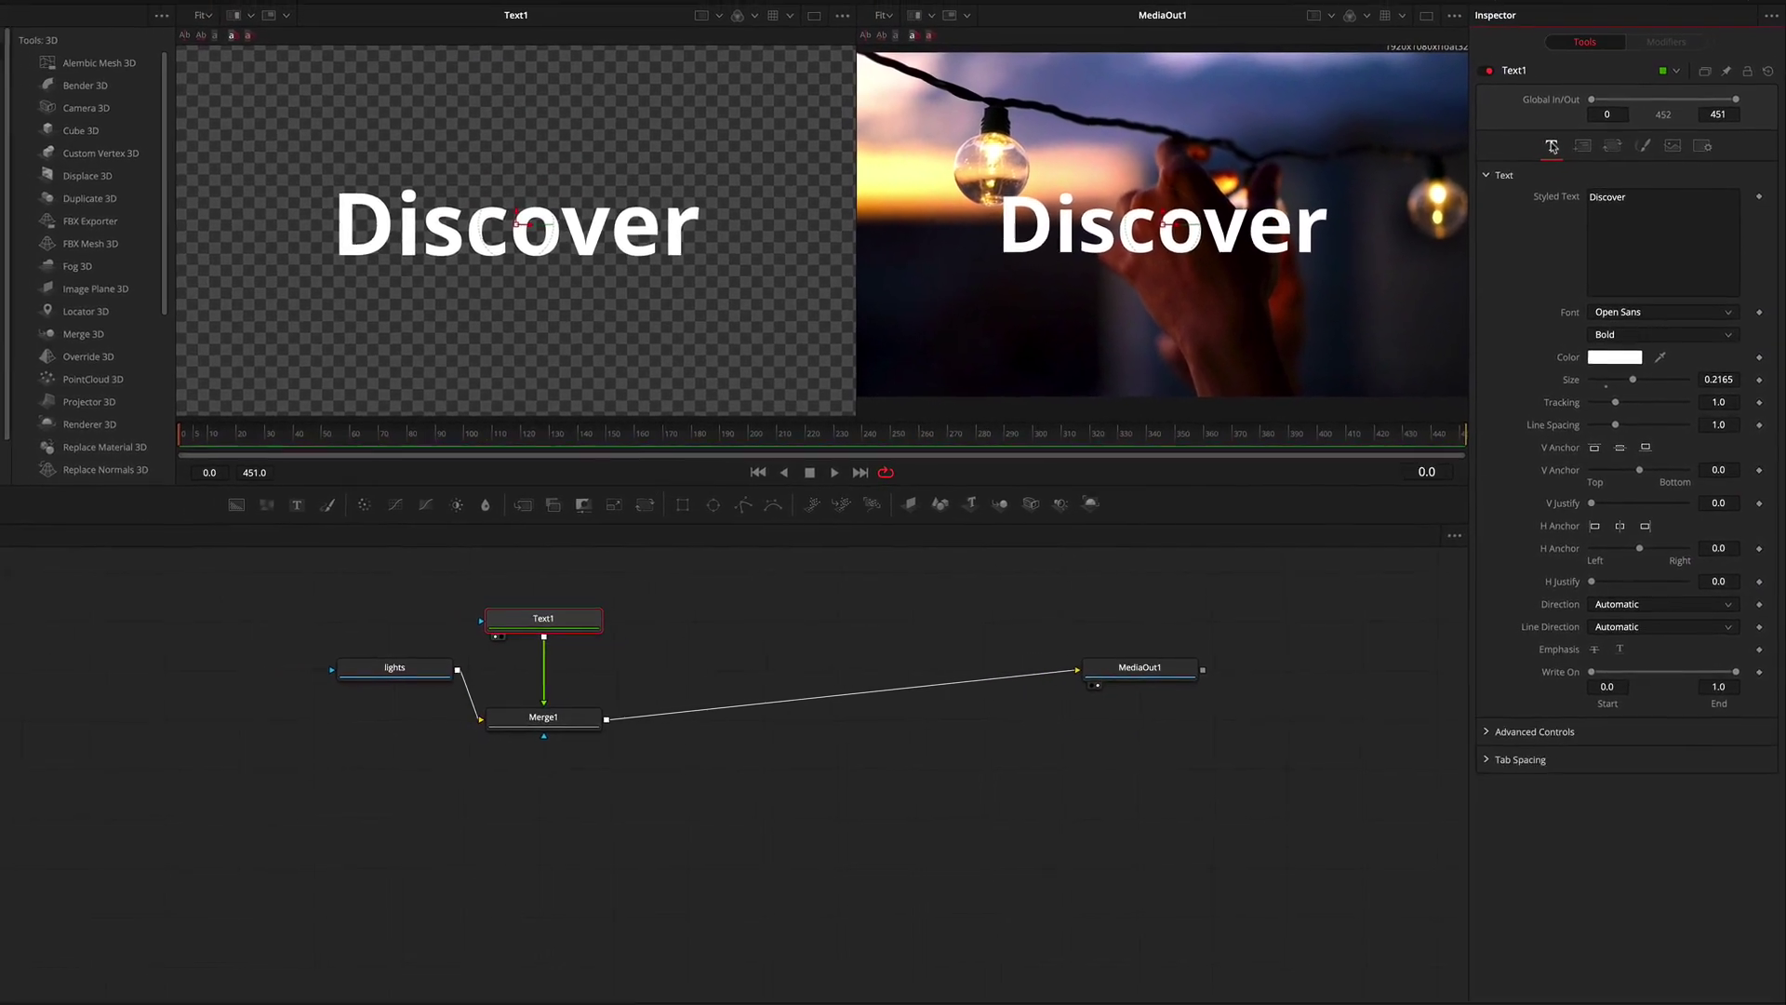
# - Recolour the Discover text orange and increase its size to 0.2874
pyautogui.click(1611, 357)
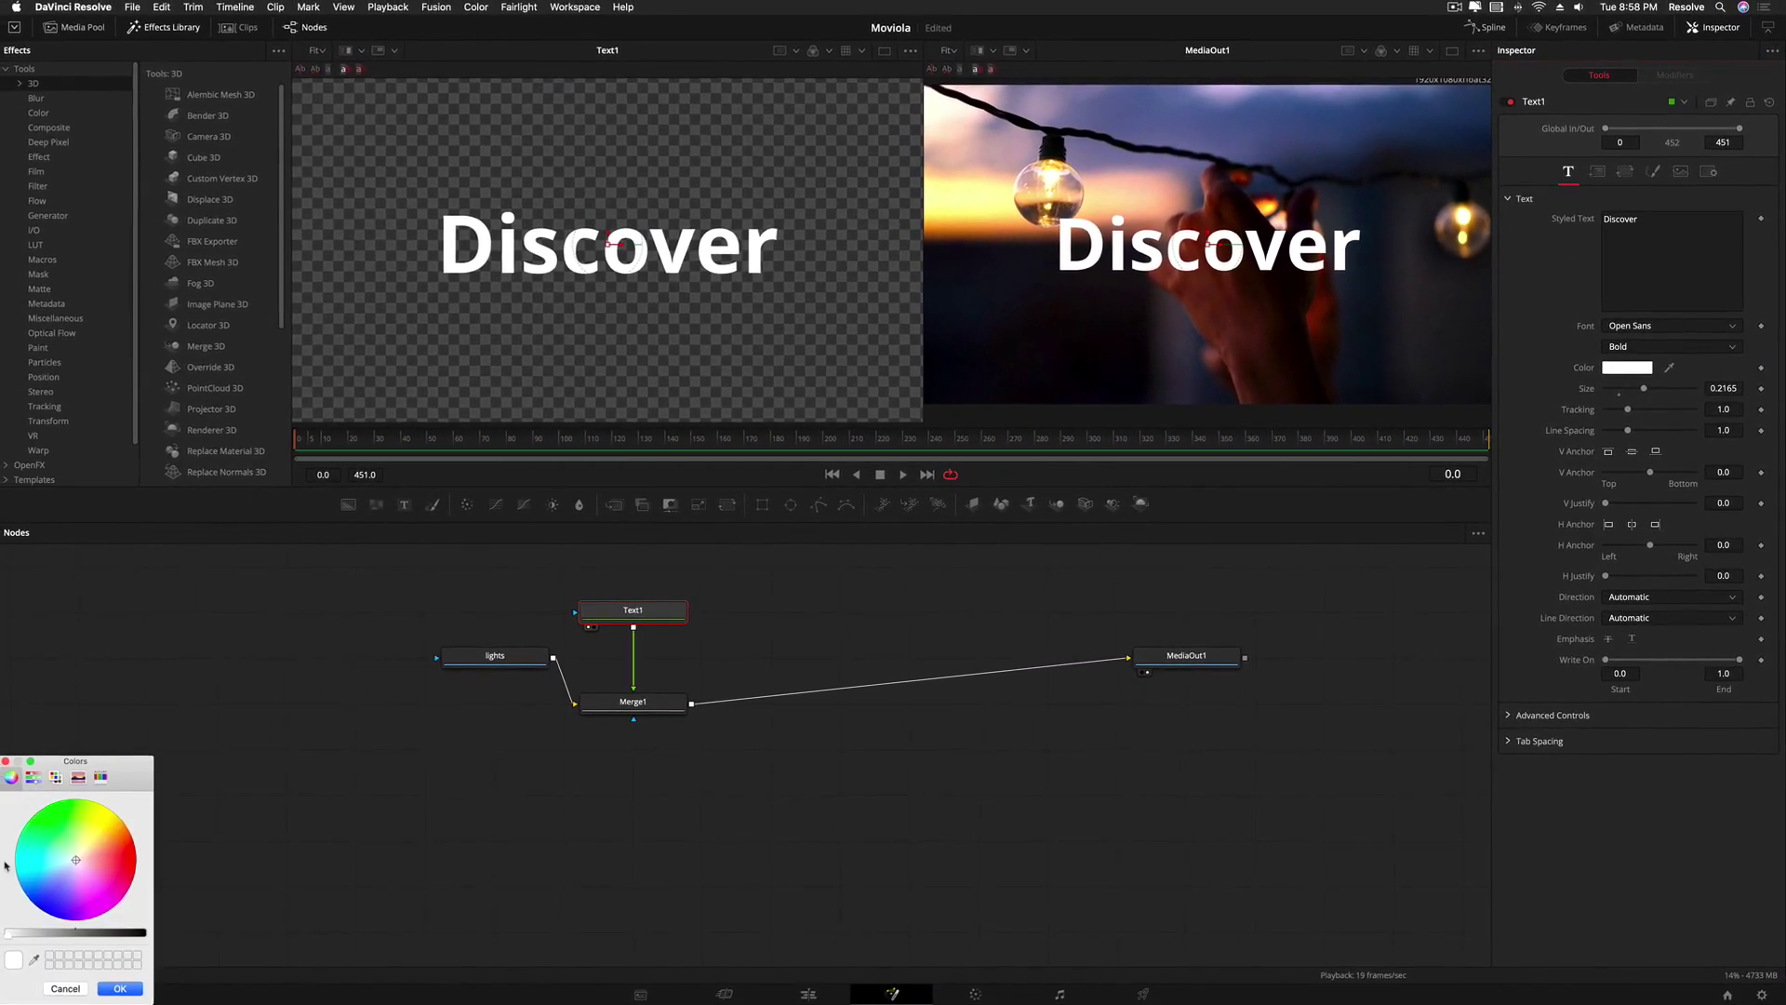
pyautogui.click(98, 841)
pyautogui.click(124, 988)
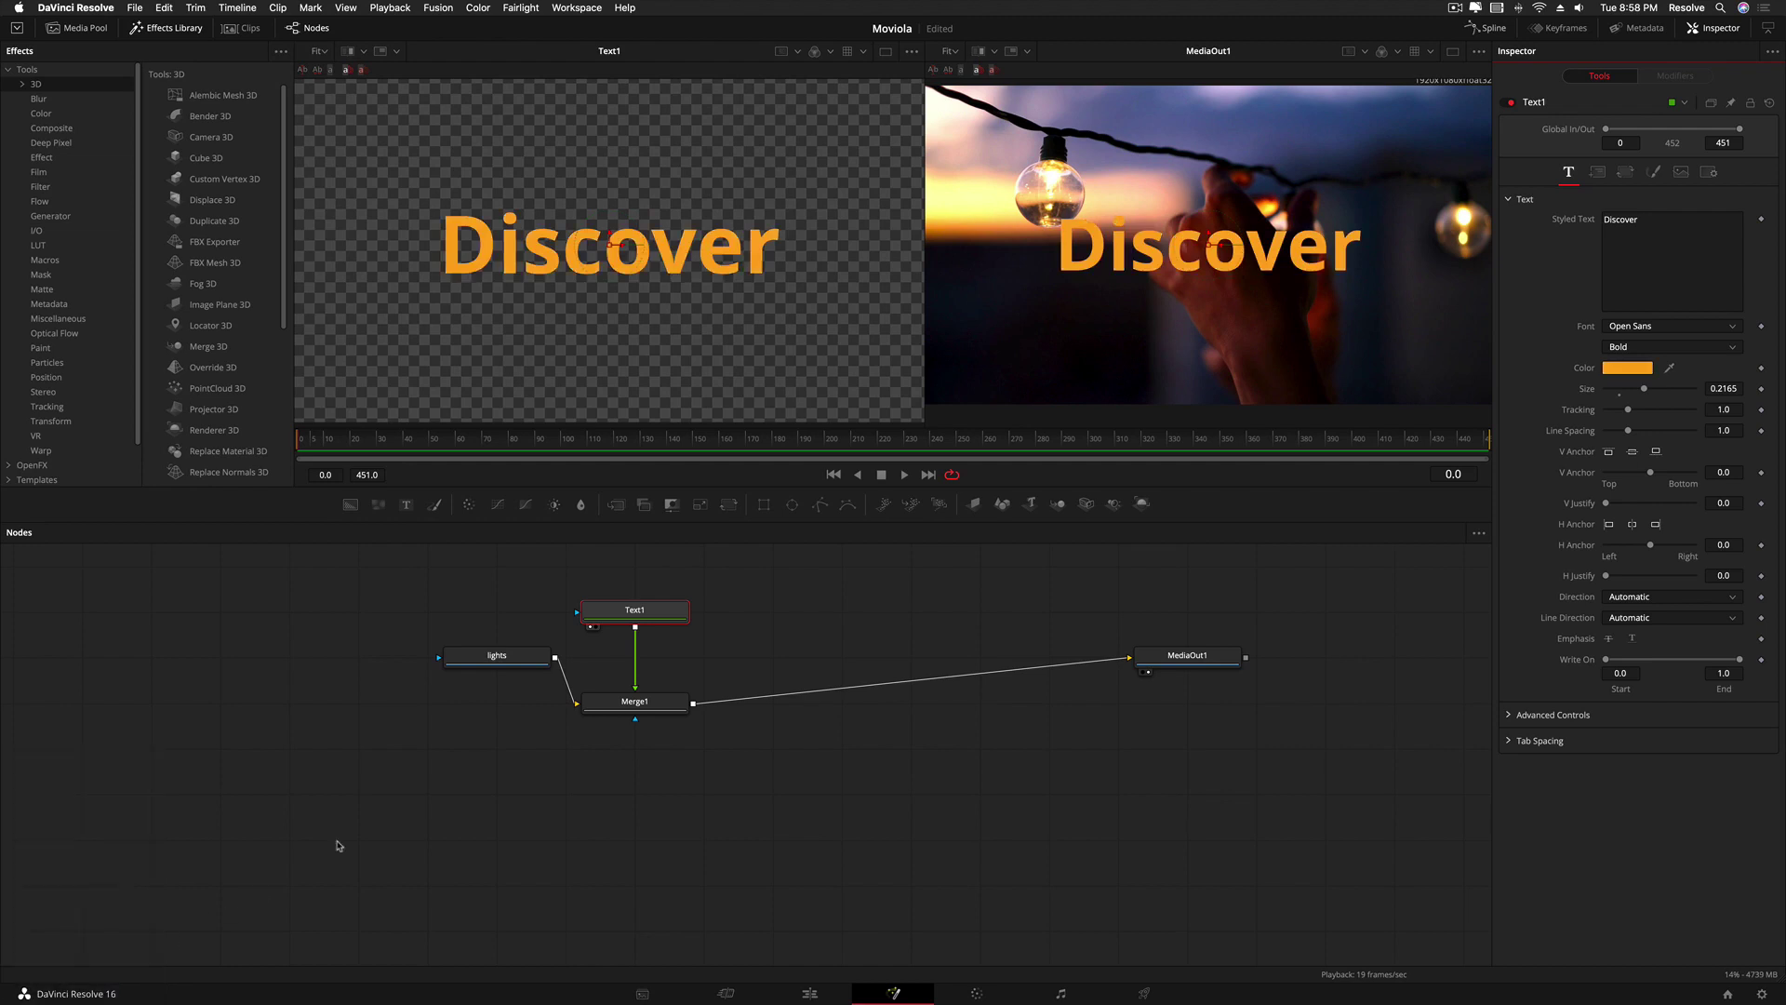
pyautogui.moveTo(1643, 390); pyautogui.dragTo(1655, 389)
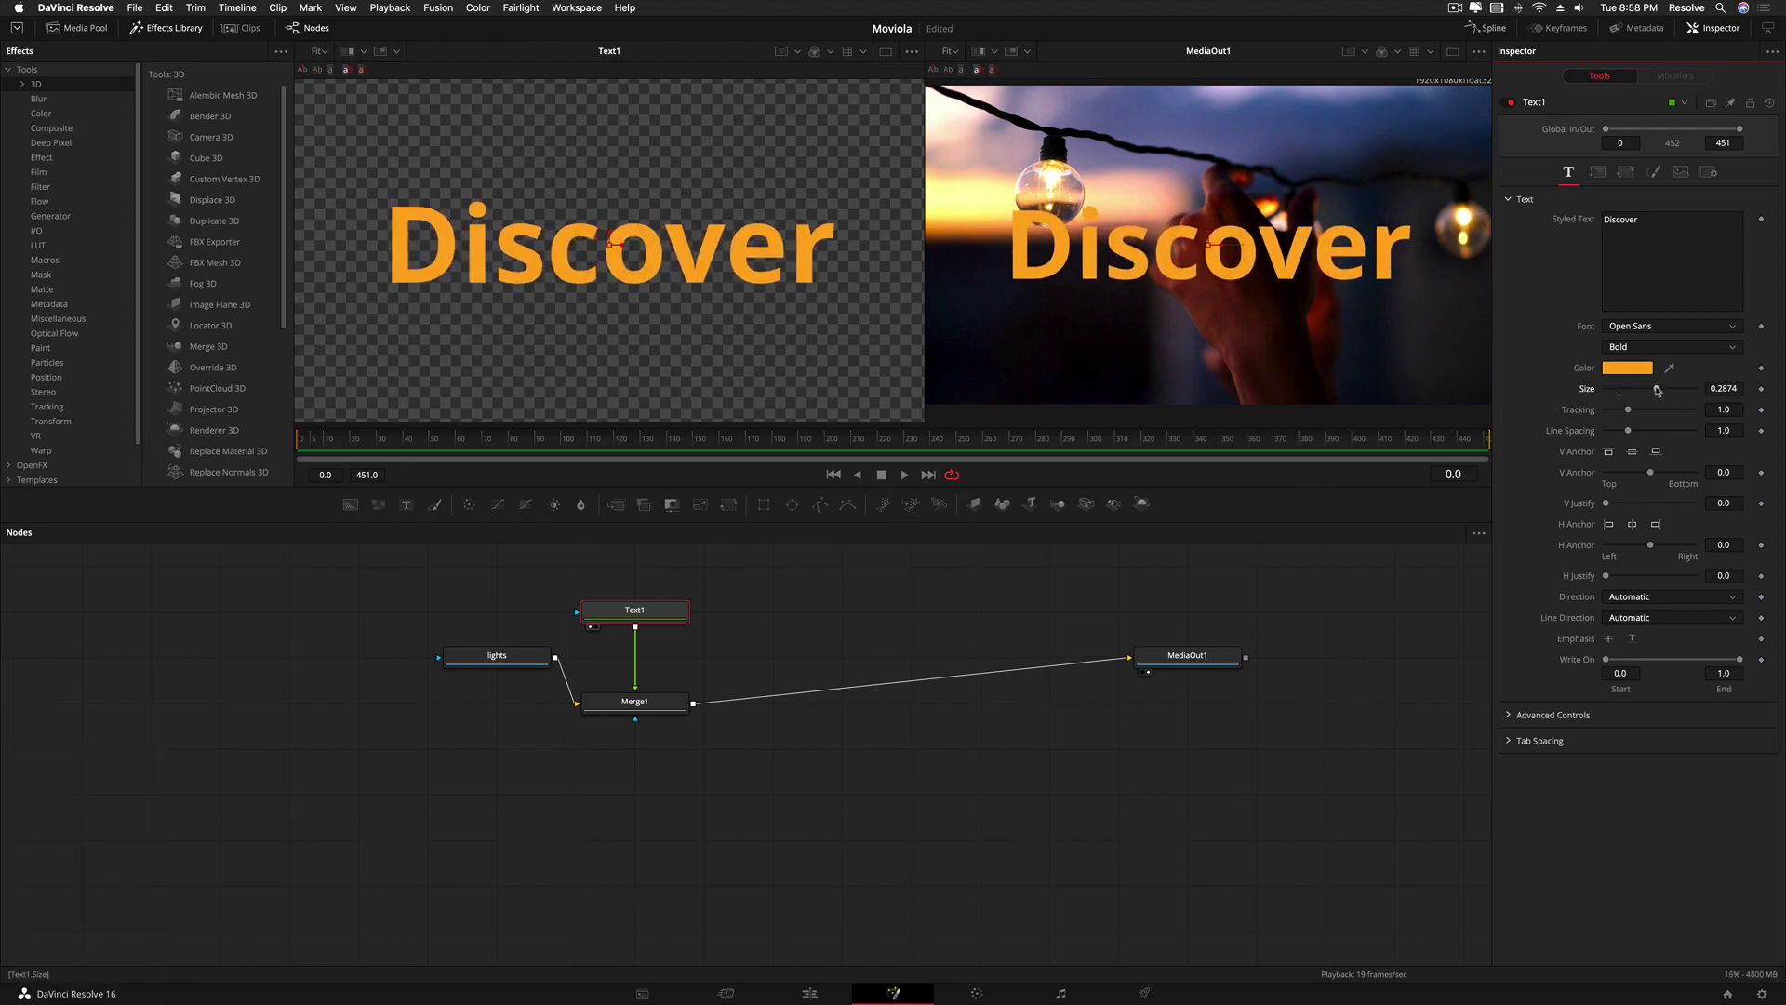
# - Show the versions of Text1 and change the fill colour in version 2 to blue with a hue of 0.616
pyautogui.click(1712, 104)
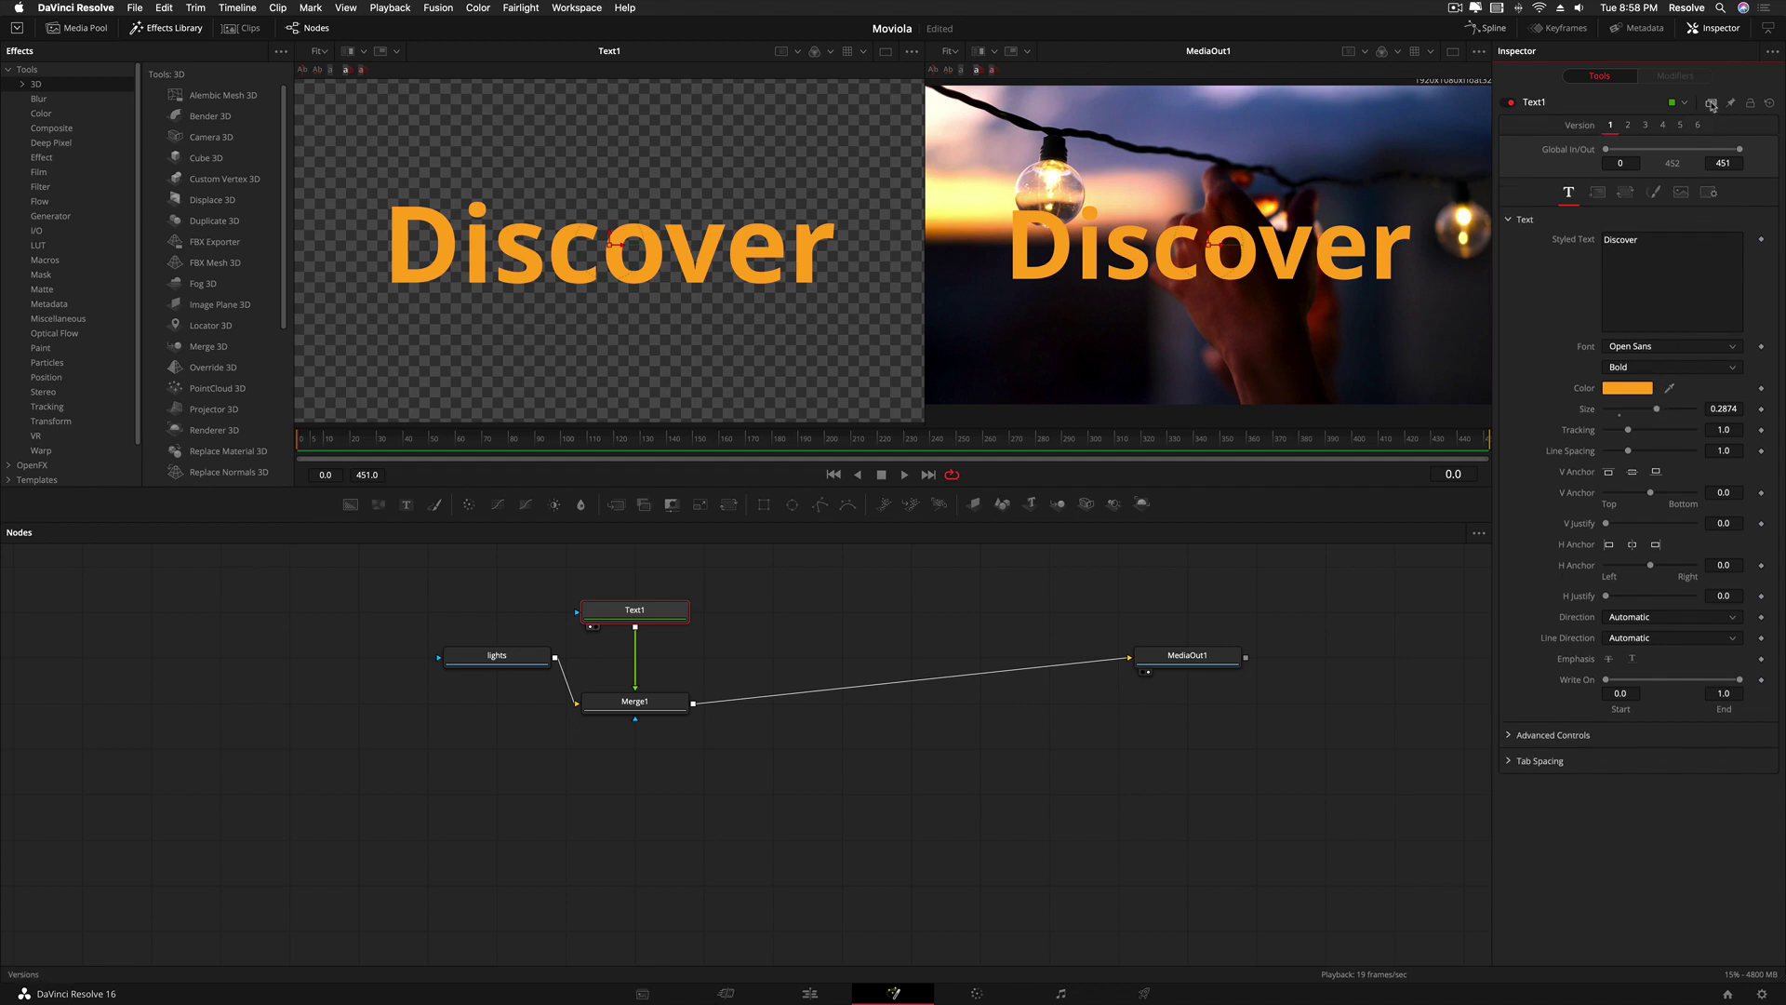
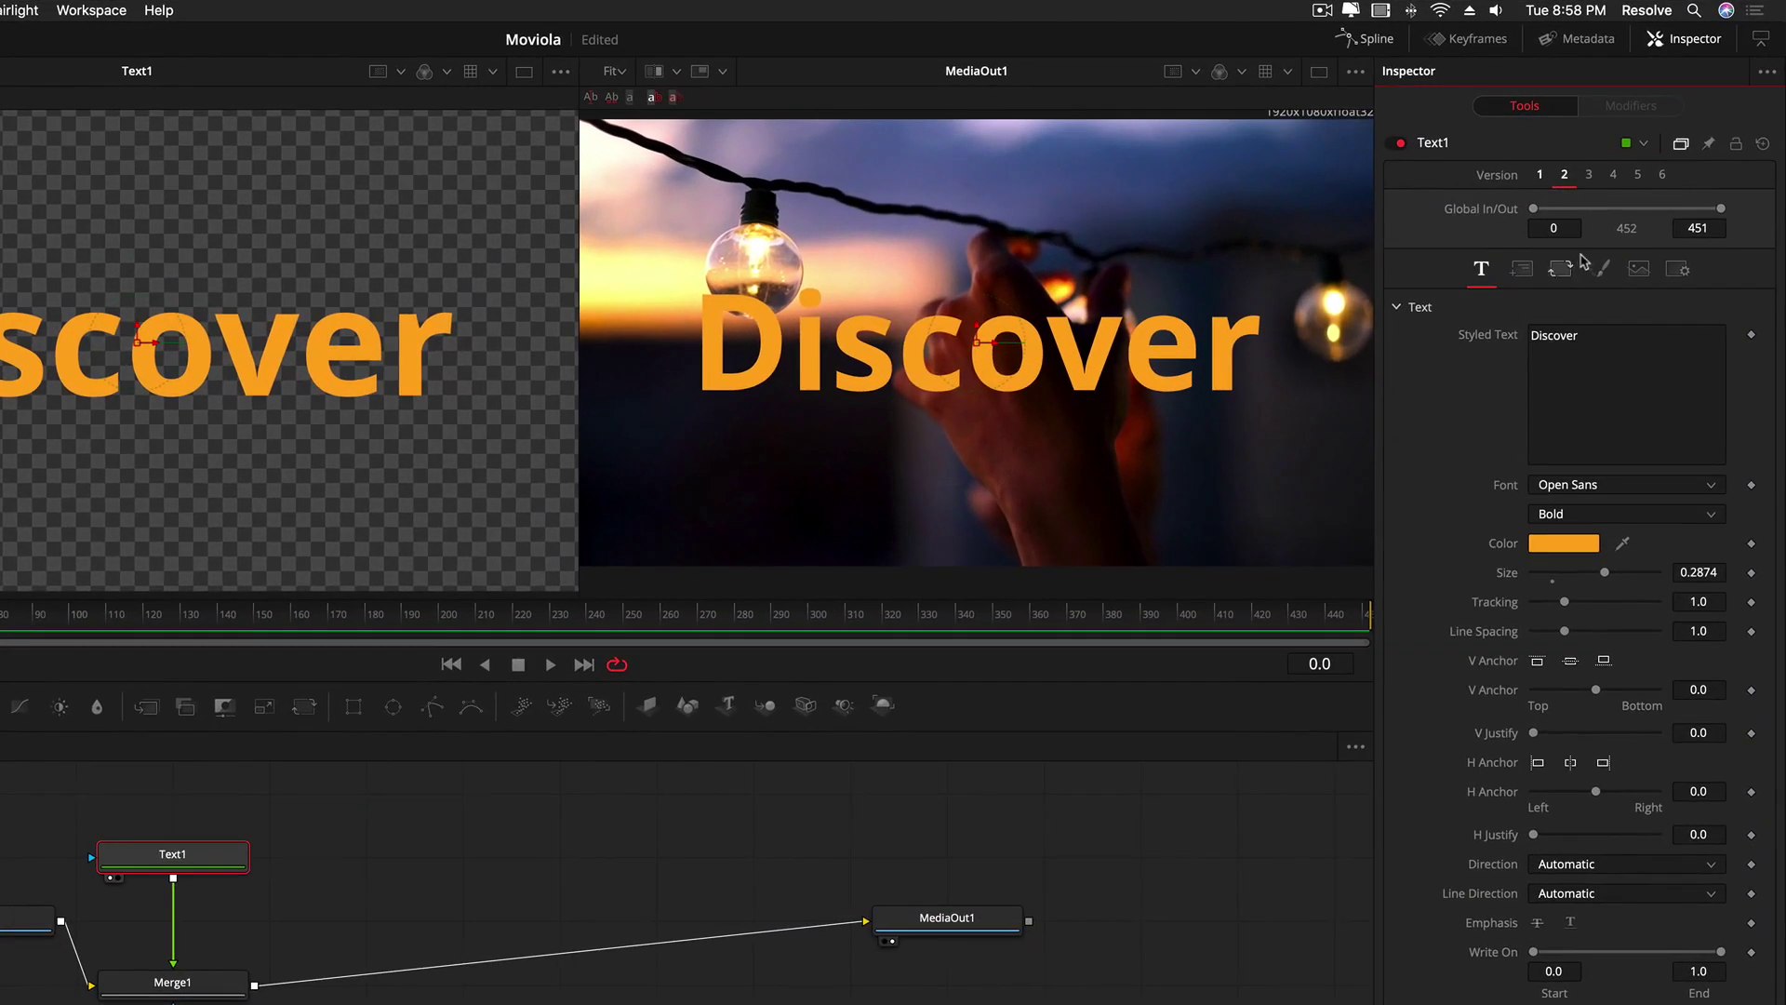
pyautogui.click(1602, 270)
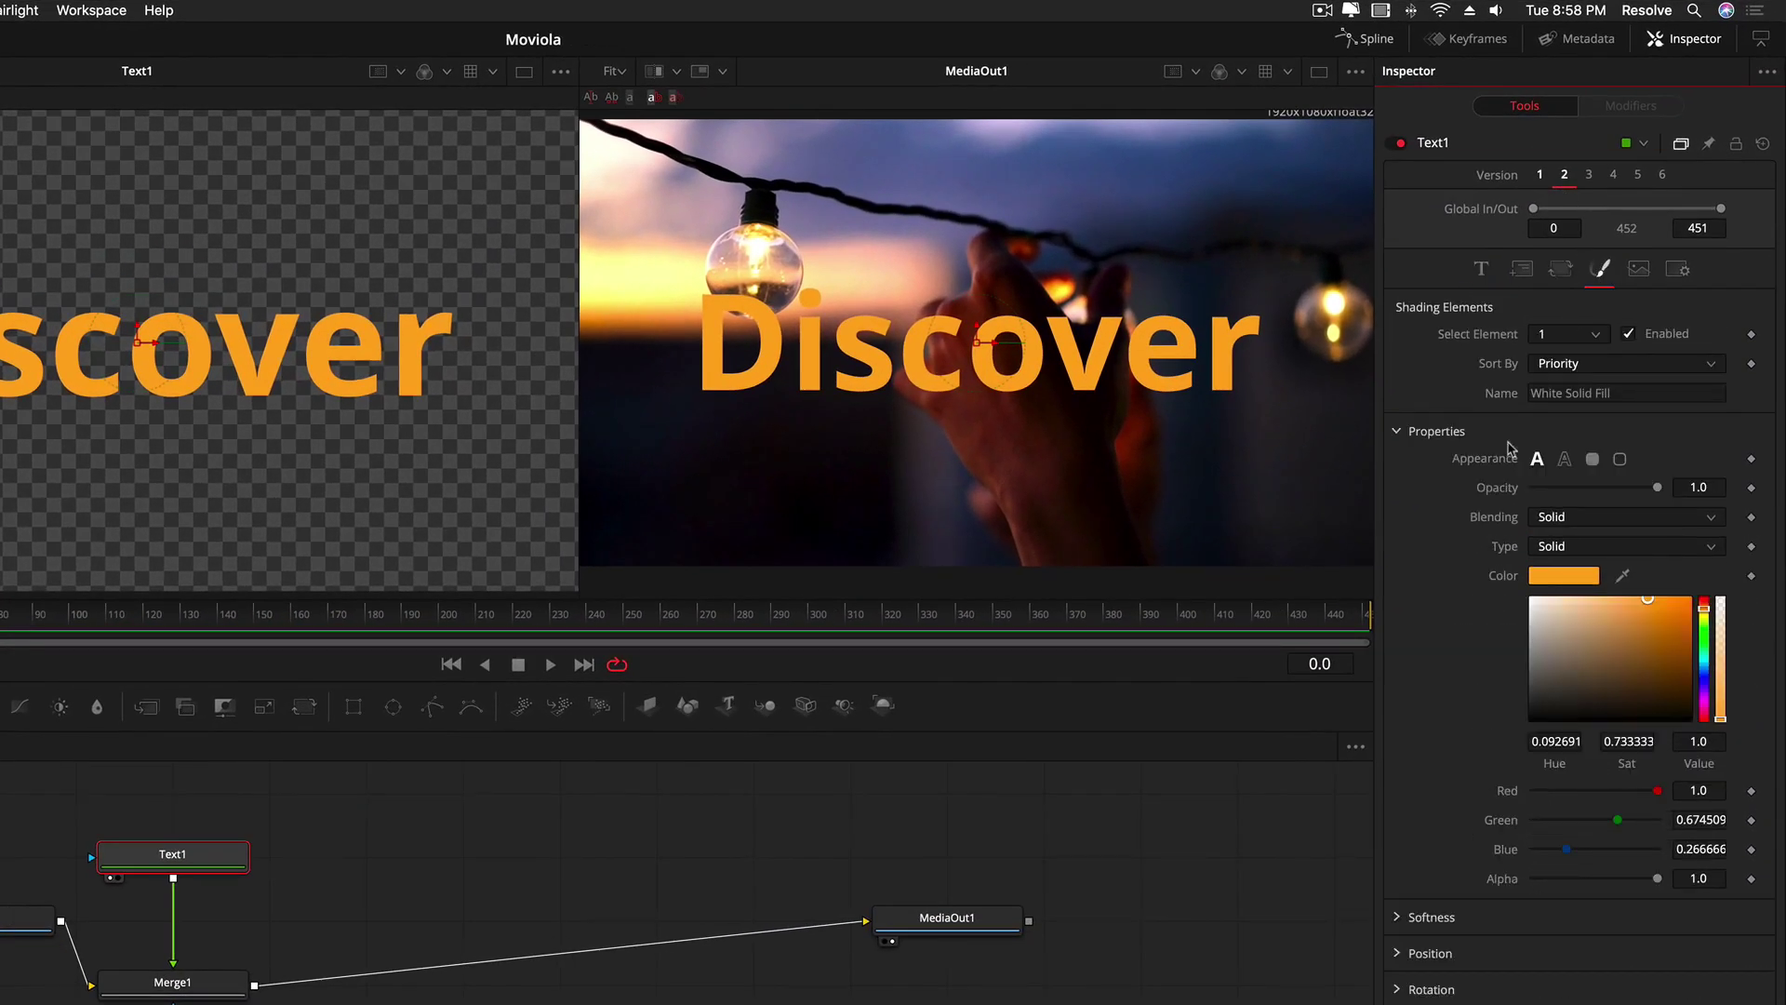
pyautogui.click(1540, 177)
pyautogui.click(1563, 177)
pyautogui.click(1705, 679)
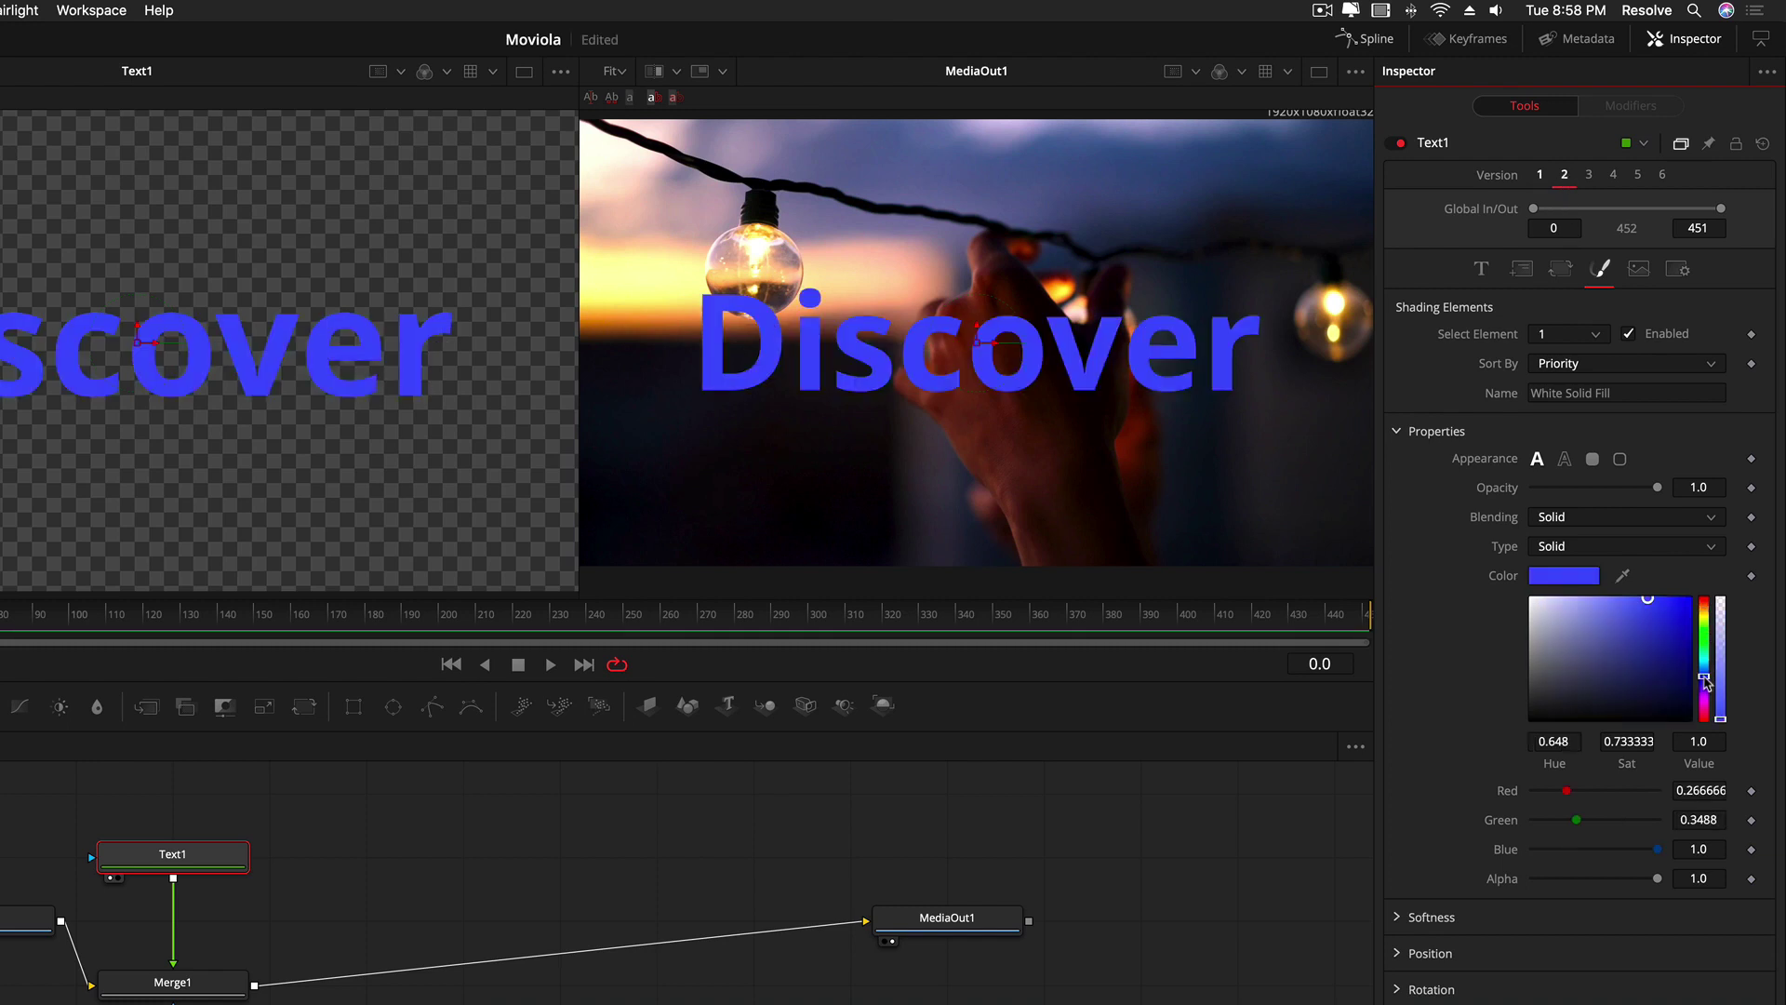
pyautogui.moveTo(1705, 679); pyautogui.dragTo(1703, 672)
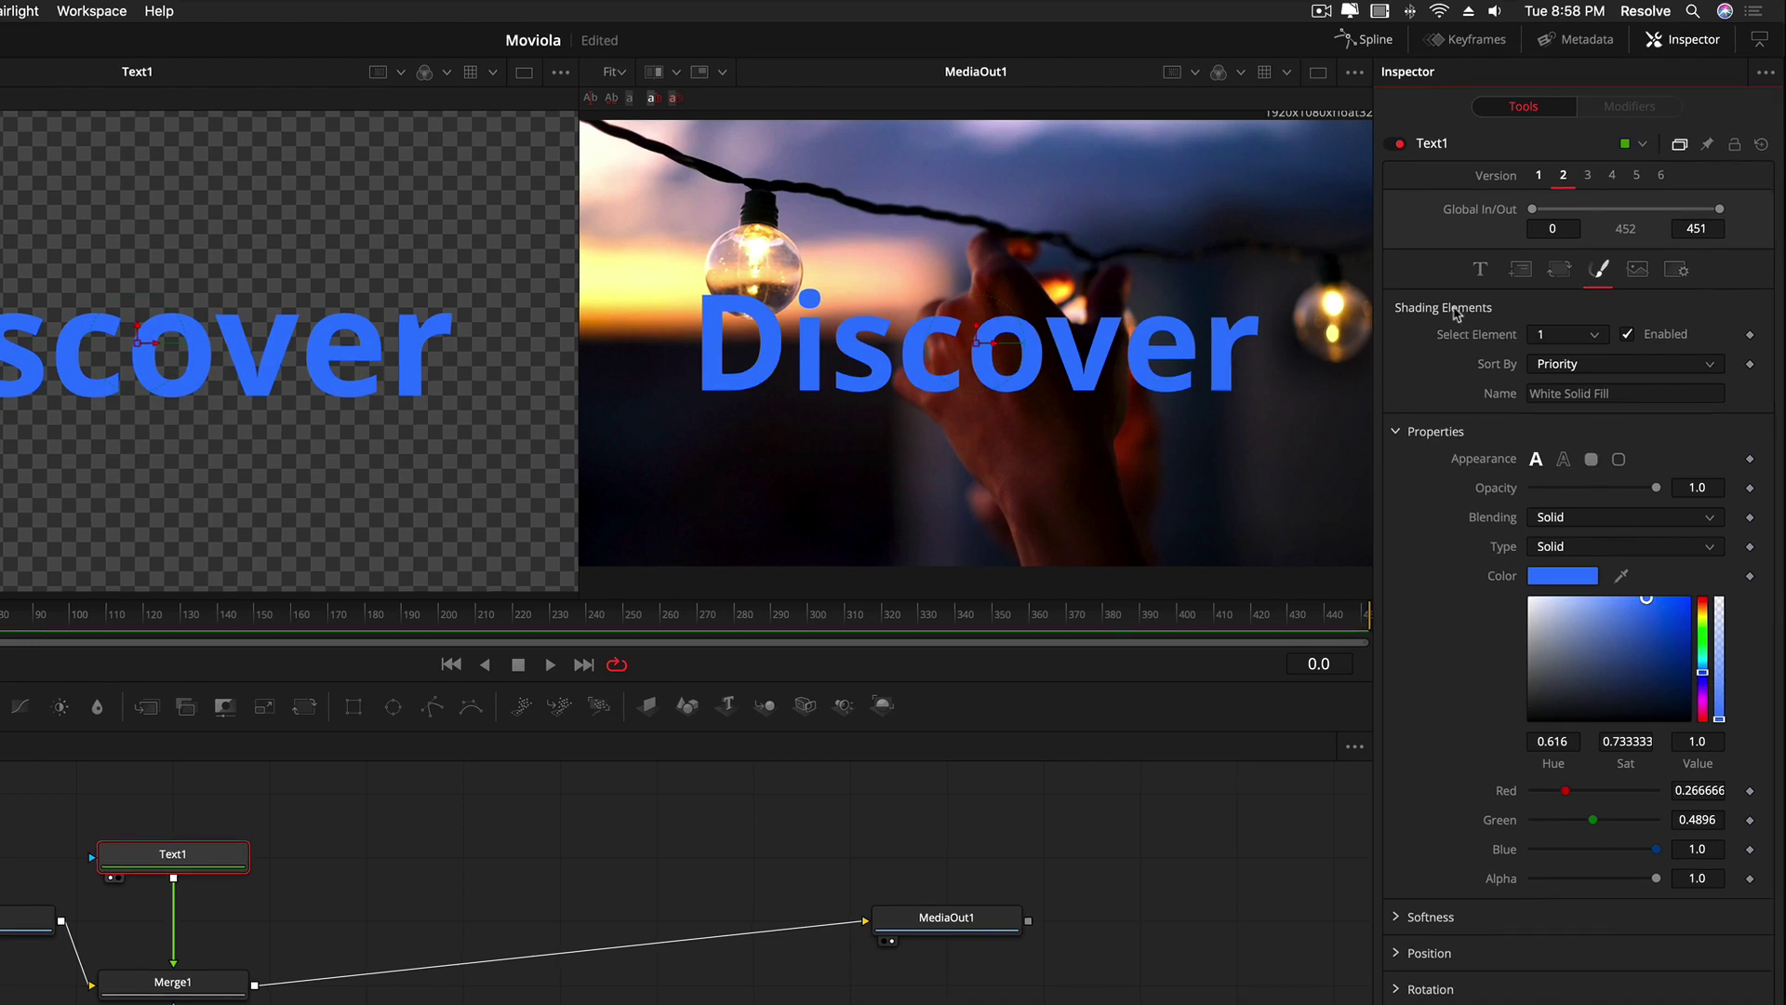
# - Try the Red Outline shading element on the text, and turn it off again
pyautogui.click(1555, 342)
pyautogui.click(1541, 381)
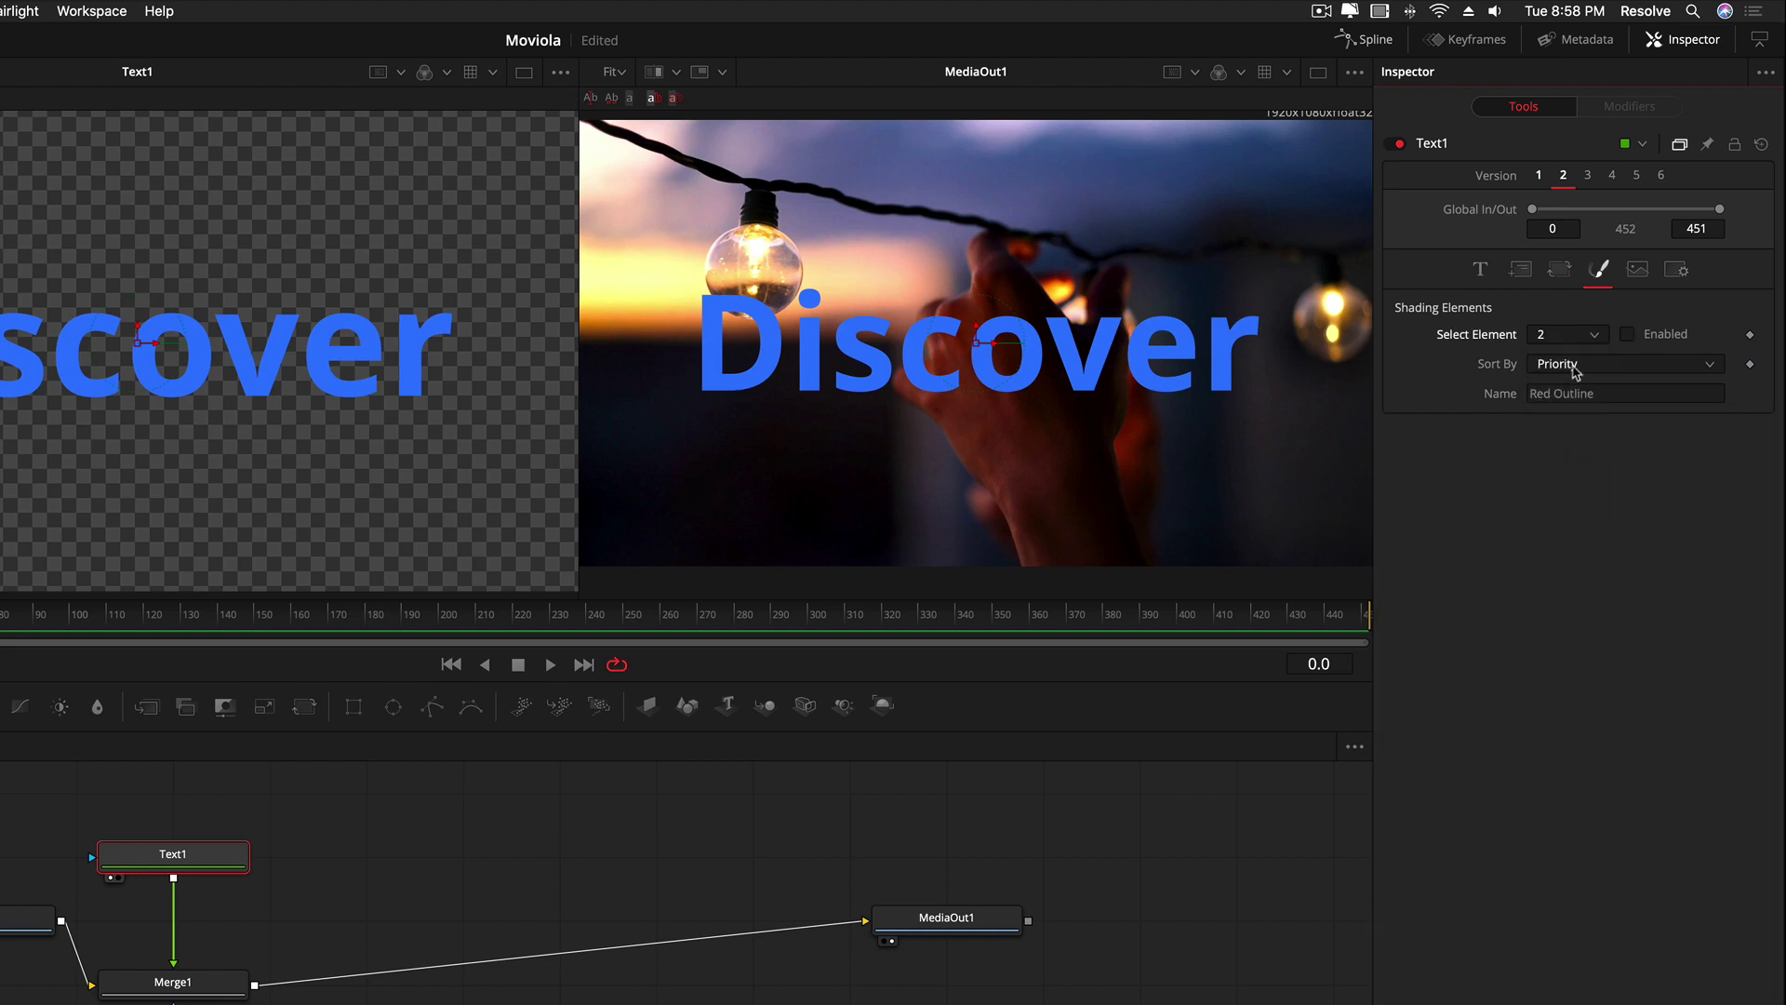
pyautogui.click(1627, 336)
pyautogui.click(1625, 335)
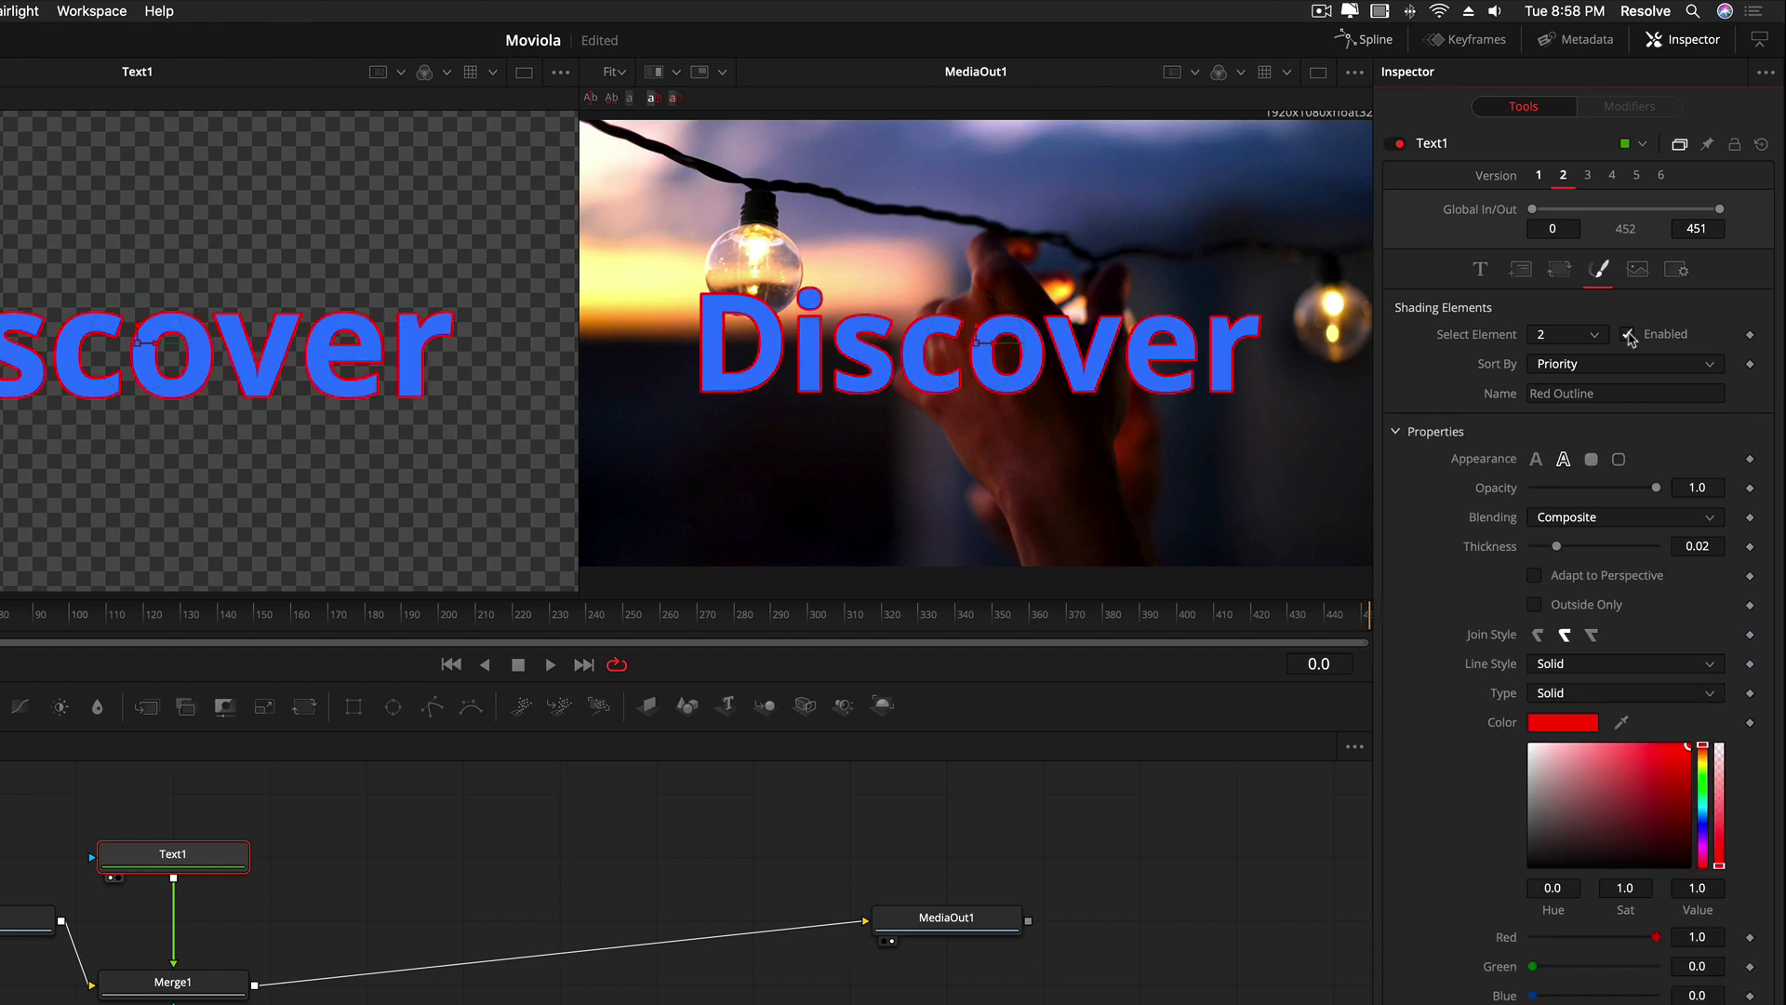
pyautogui.click(1622, 335)
# - Enable the Black Shadow shading element for the blue text
pyautogui.click(1586, 335)
pyautogui.click(1558, 404)
pyautogui.click(1627, 336)
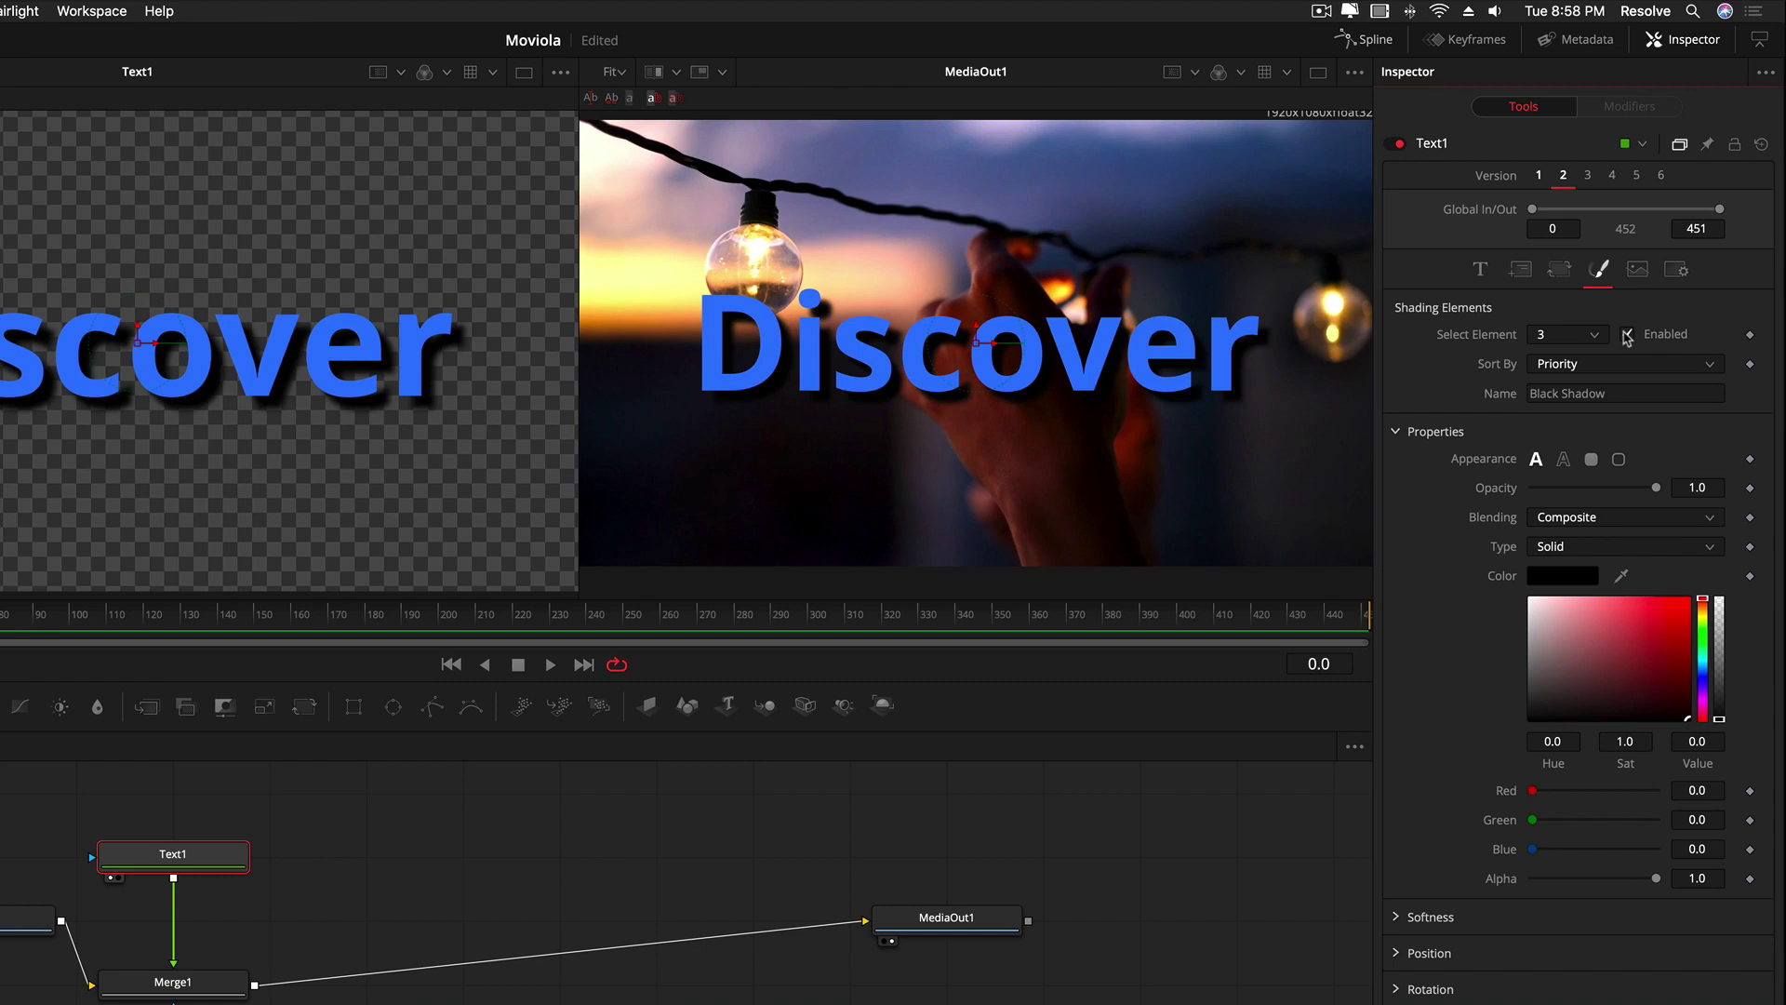
# - Try the Red Outline together with the black shadow, and turn the outline off
pyautogui.click(1578, 337)
pyautogui.click(1552, 368)
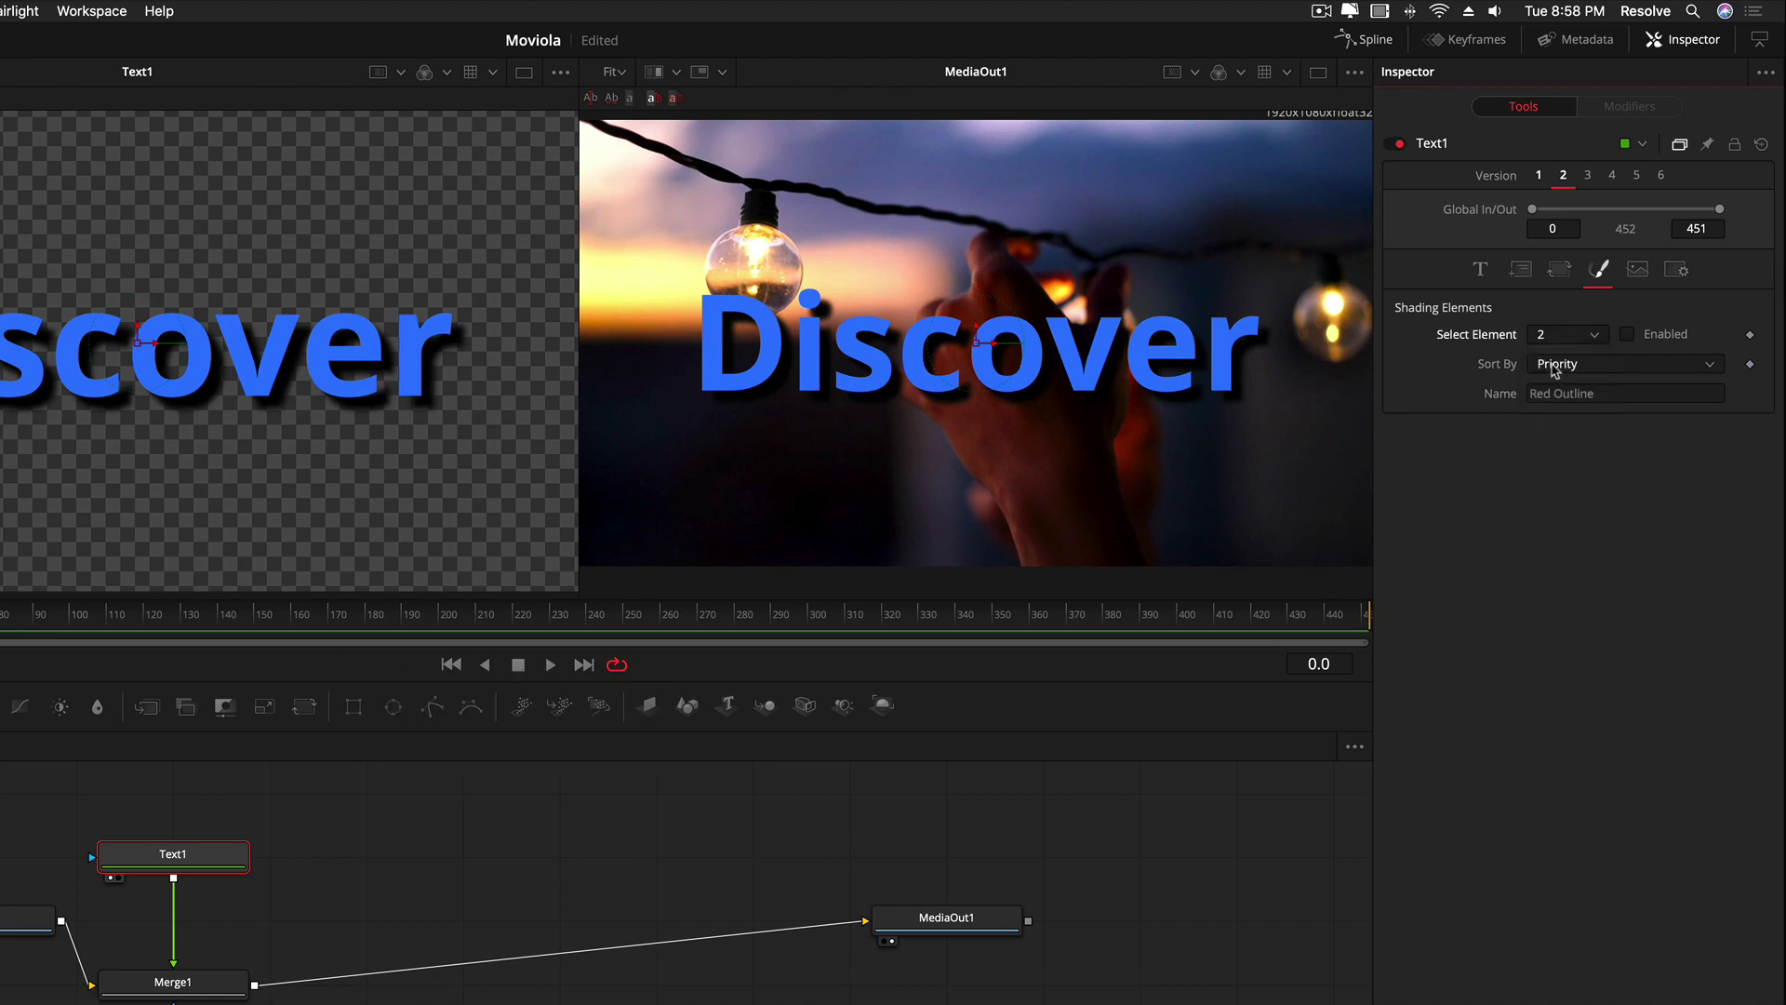
pyautogui.click(1626, 334)
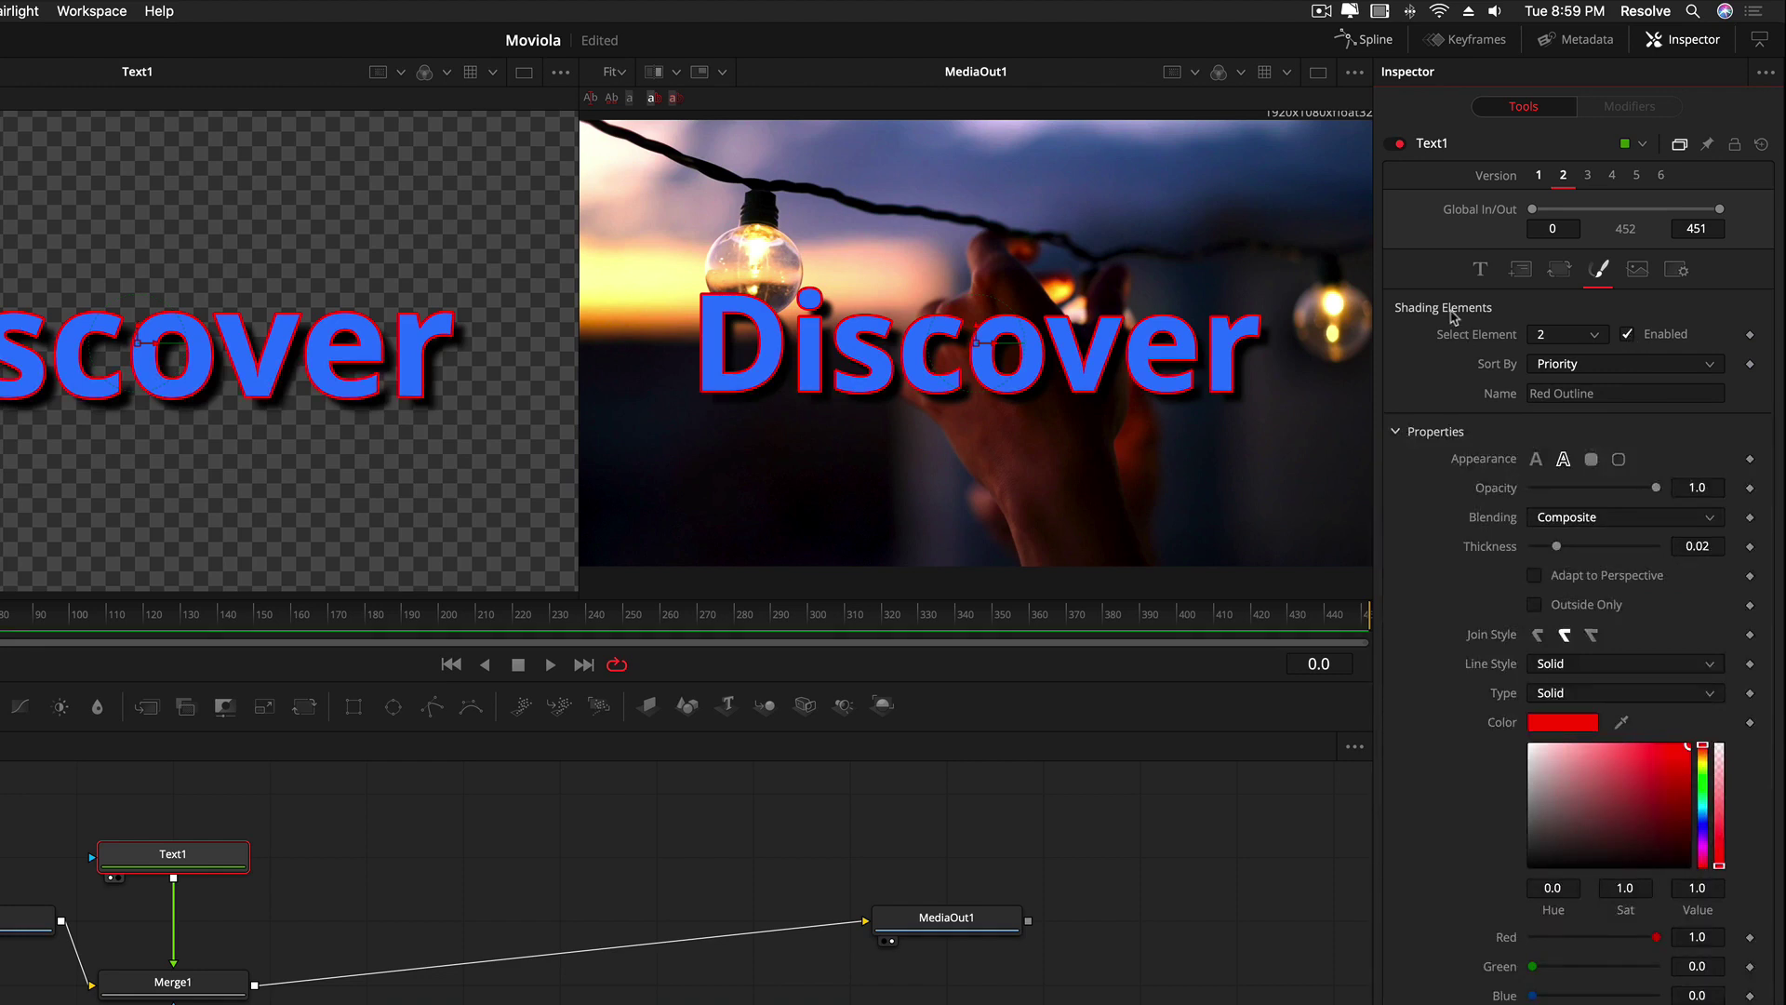
pyautogui.click(1627, 334)
# - Go through the remaining shading elements up to Blue Border, leaving the border disabled
pyautogui.click(1582, 334)
pyautogui.click(1542, 402)
pyautogui.click(1627, 334)
pyautogui.click(1627, 334)
pyautogui.click(1568, 337)
pyautogui.click(1553, 413)
pyautogui.click(1551, 369)
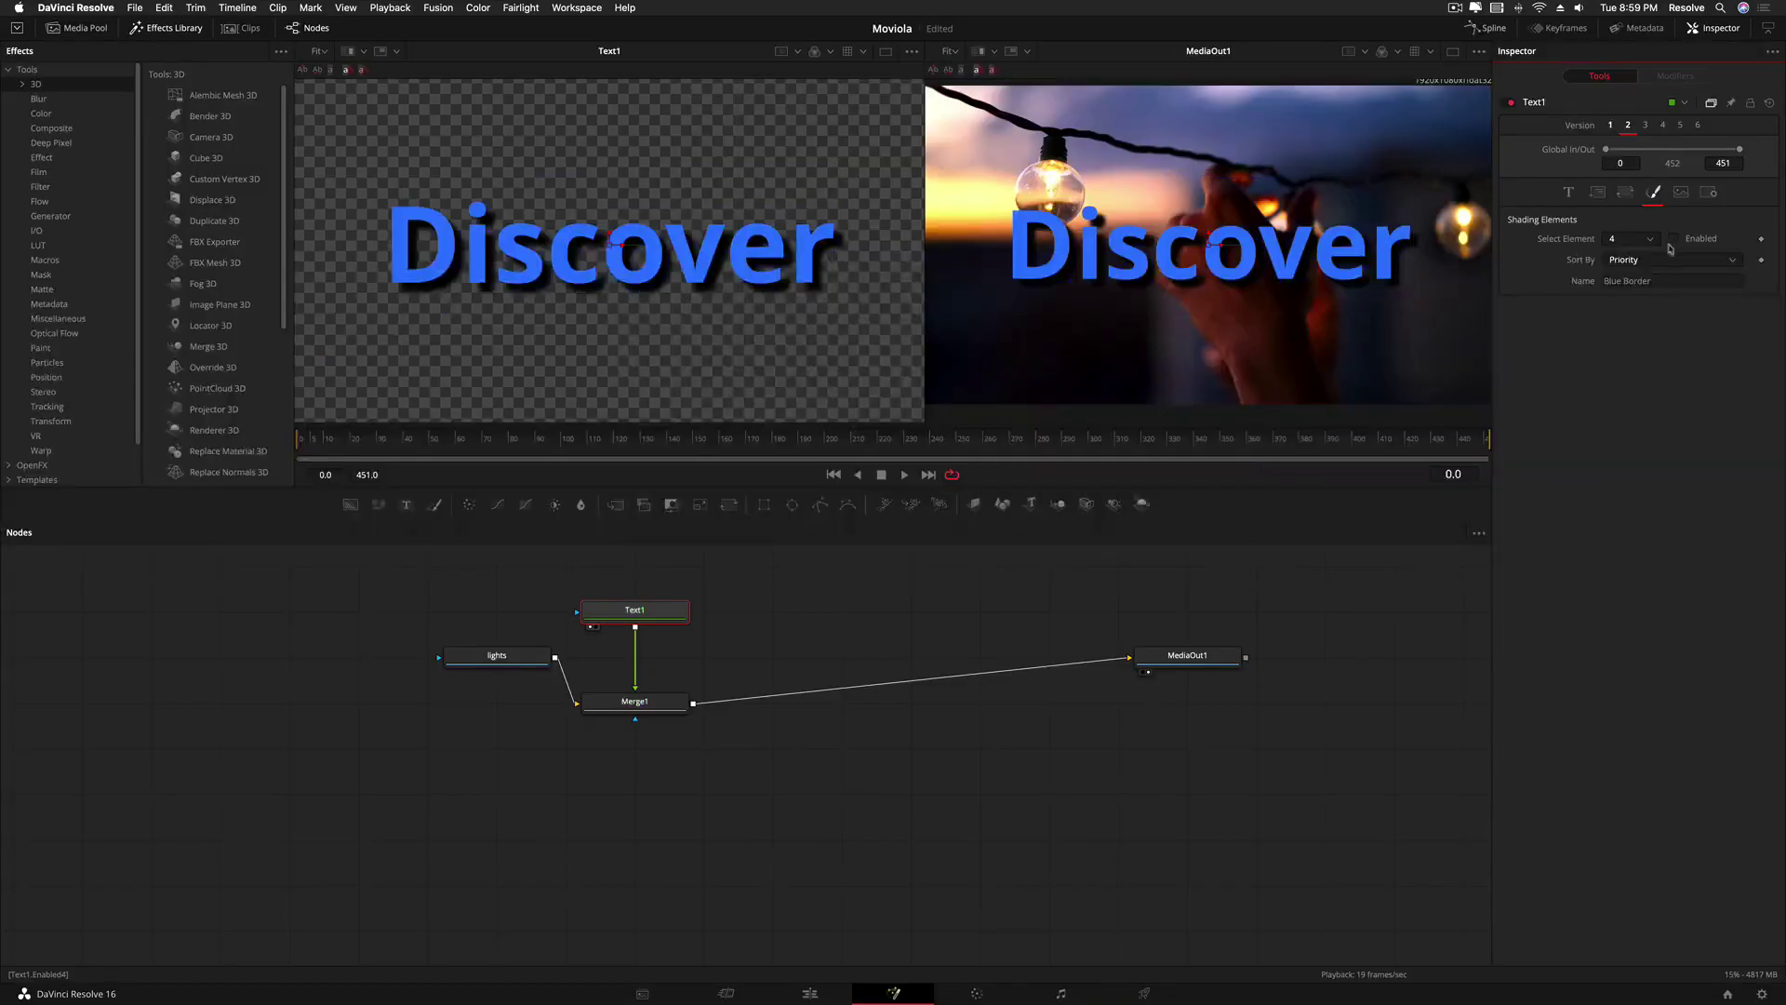
pyautogui.click(1619, 242)
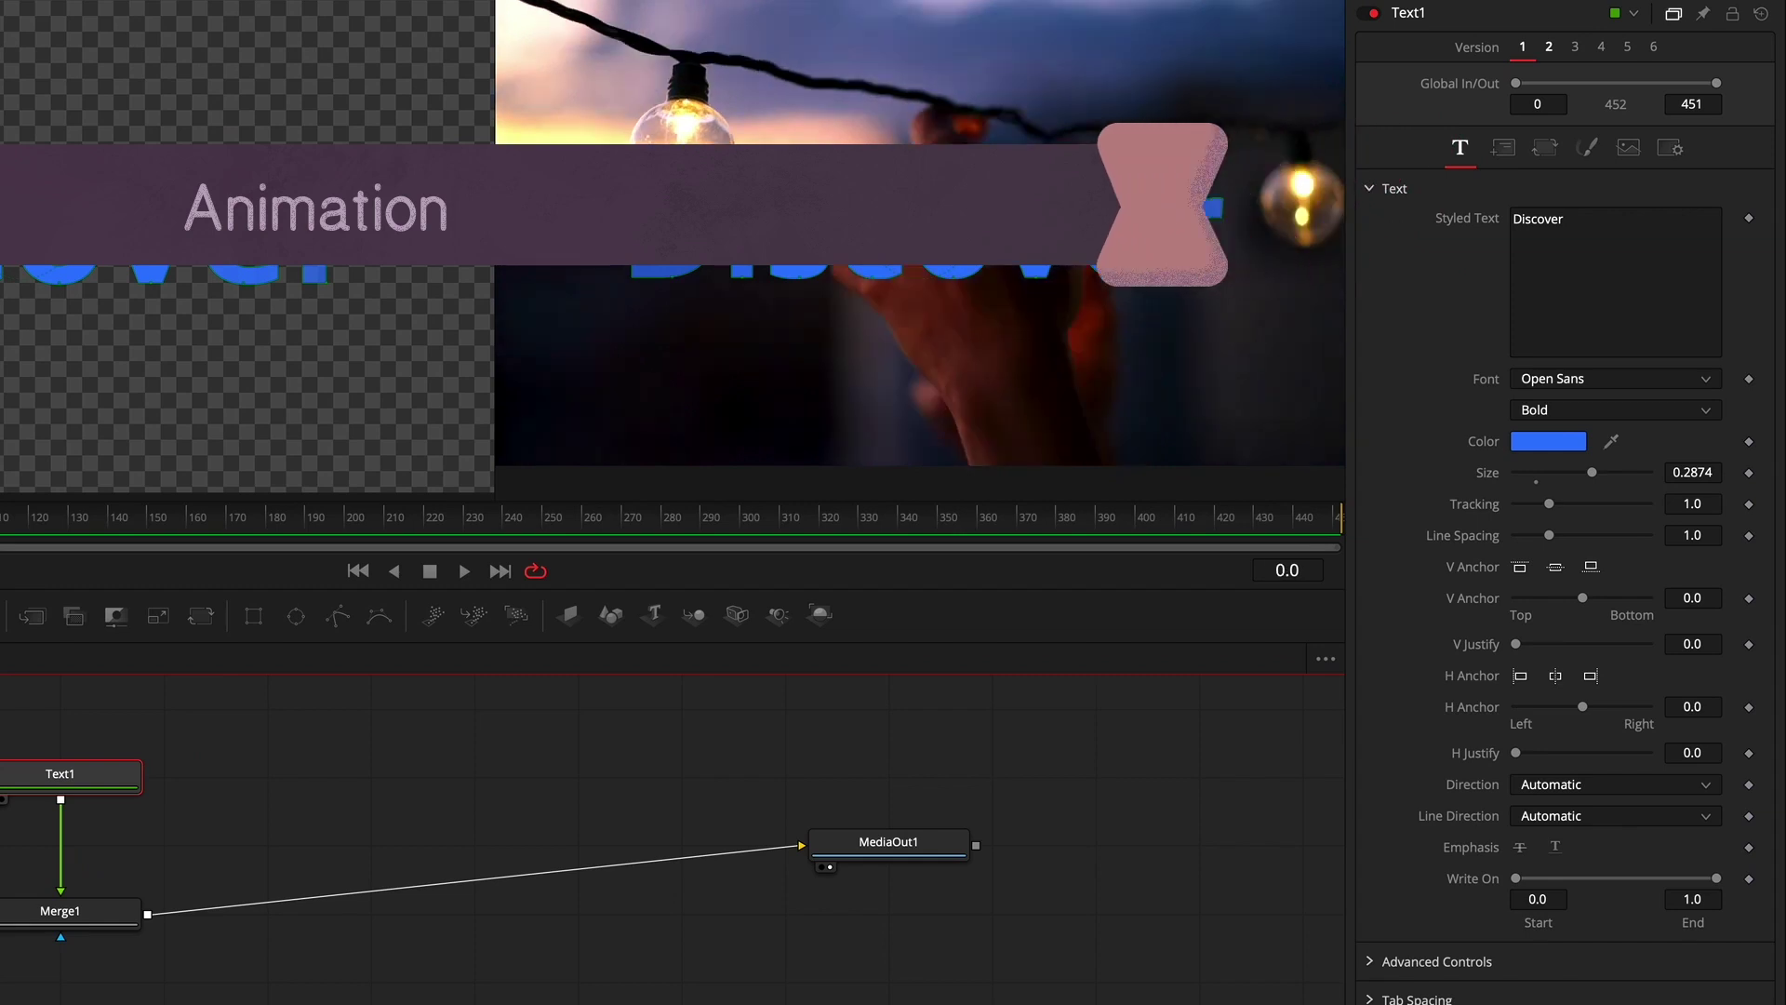
# - Animate the Write On of Text1 so its End goes from 0.0 at frame 0 to 1.0 at frame 39
pyautogui.rightClick(1474, 884)
pyautogui.click(1513, 895)
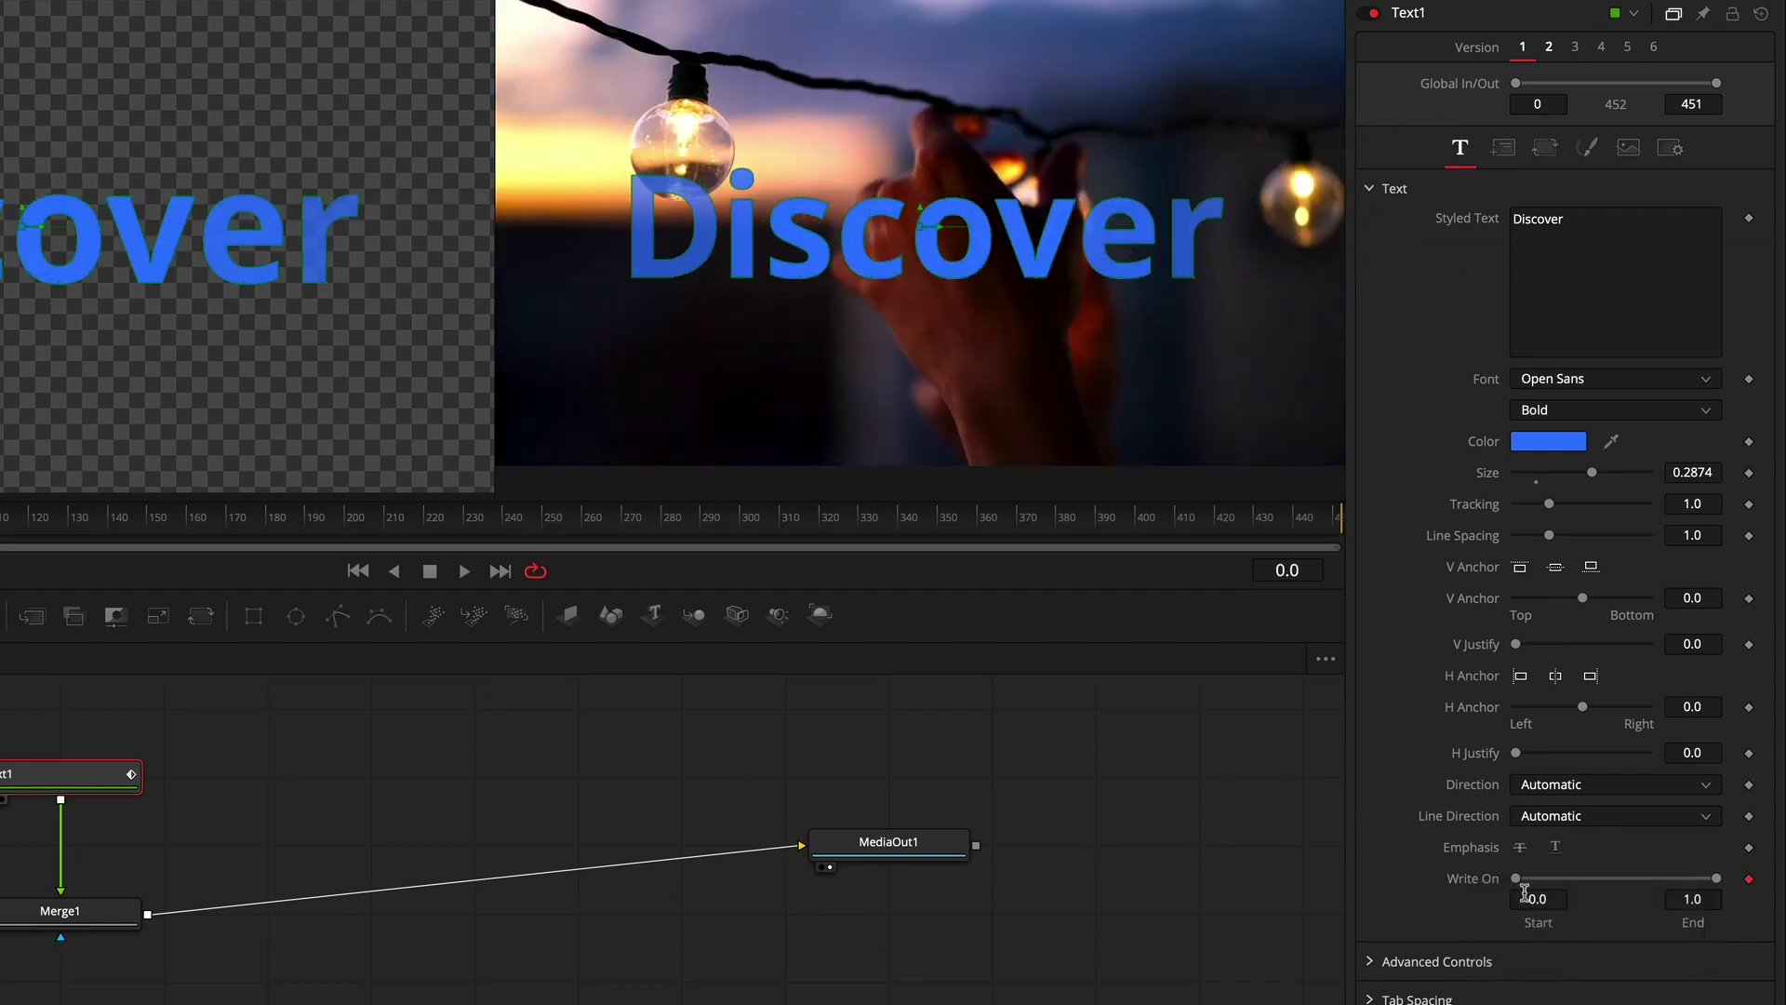
pyautogui.moveTo(1719, 857); pyautogui.dragTo(1526, 857)
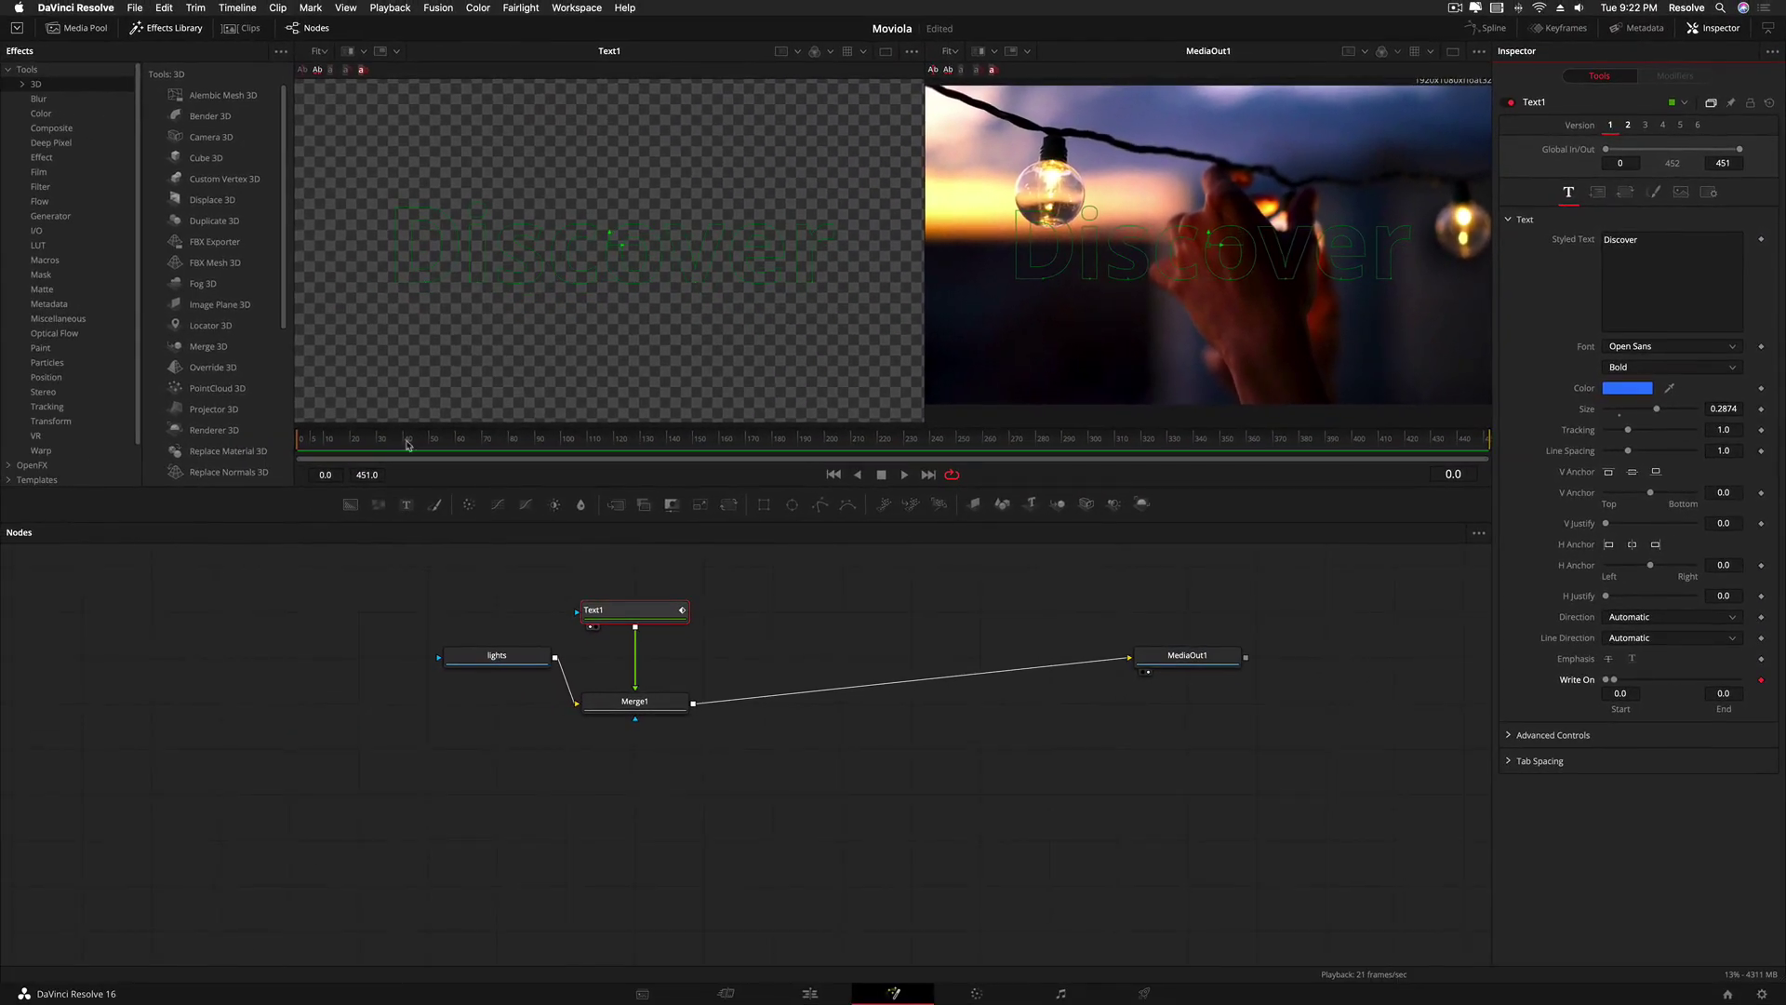
pyautogui.click(404, 443)
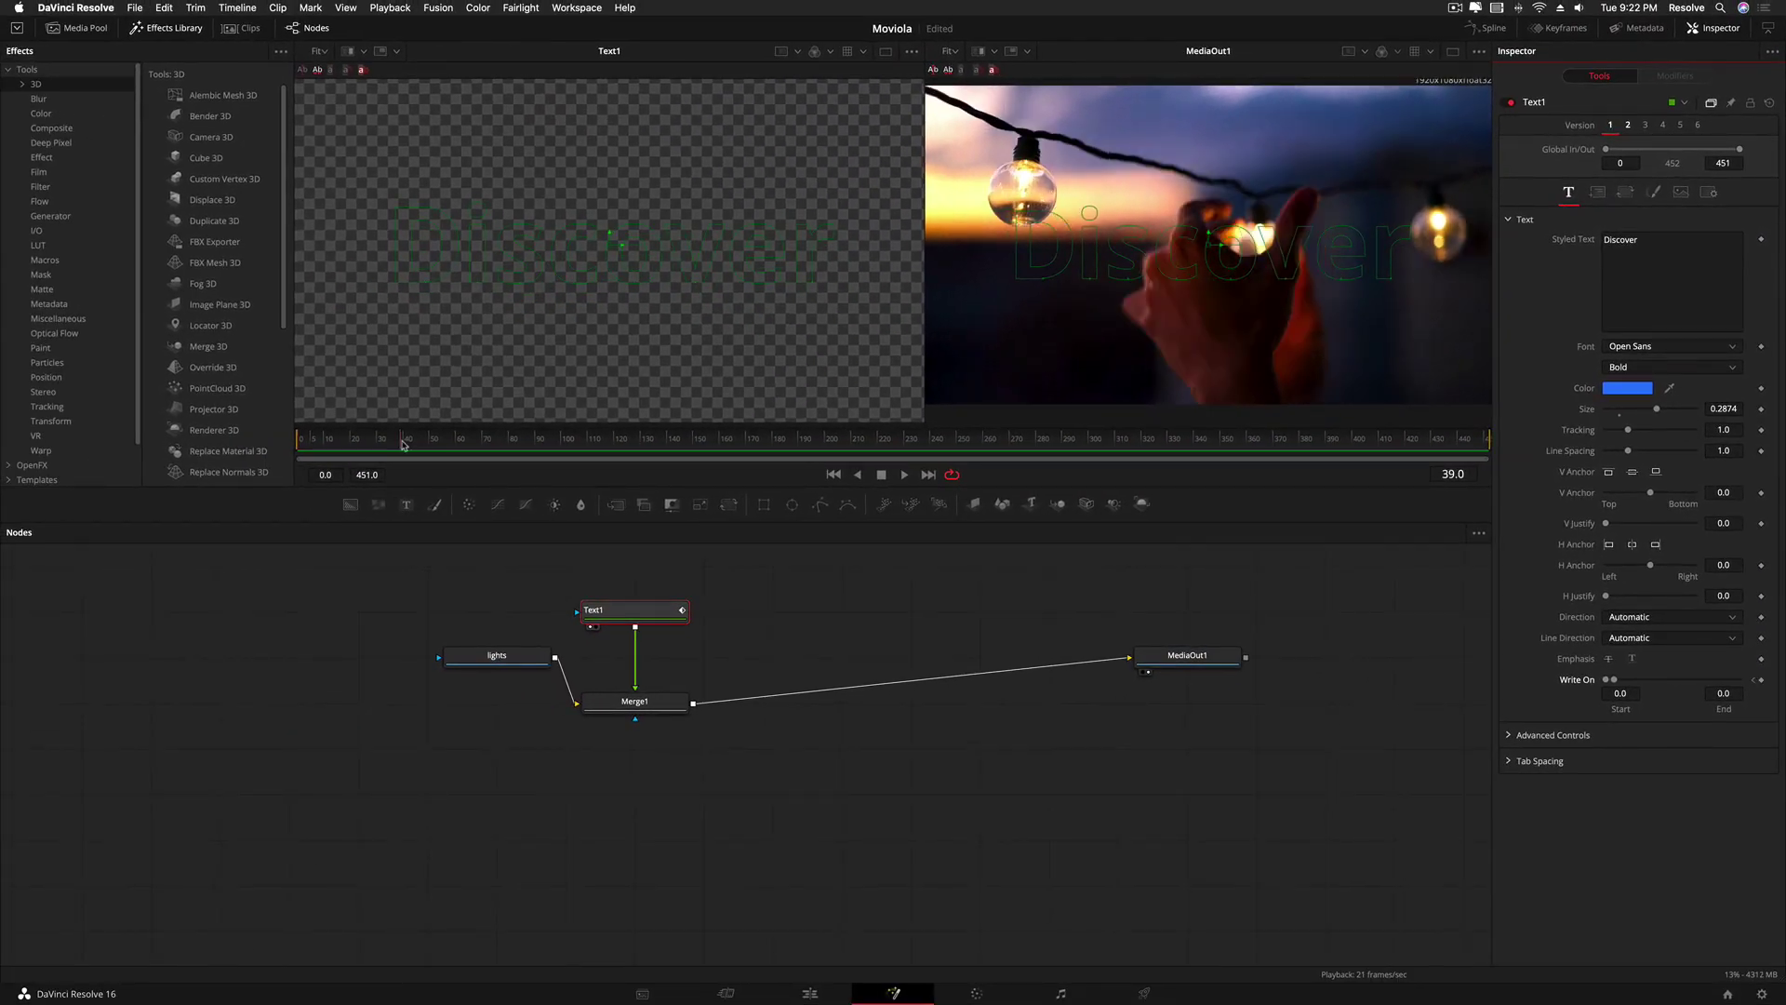
pyautogui.moveTo(1612, 679); pyautogui.dragTo(1783, 682)
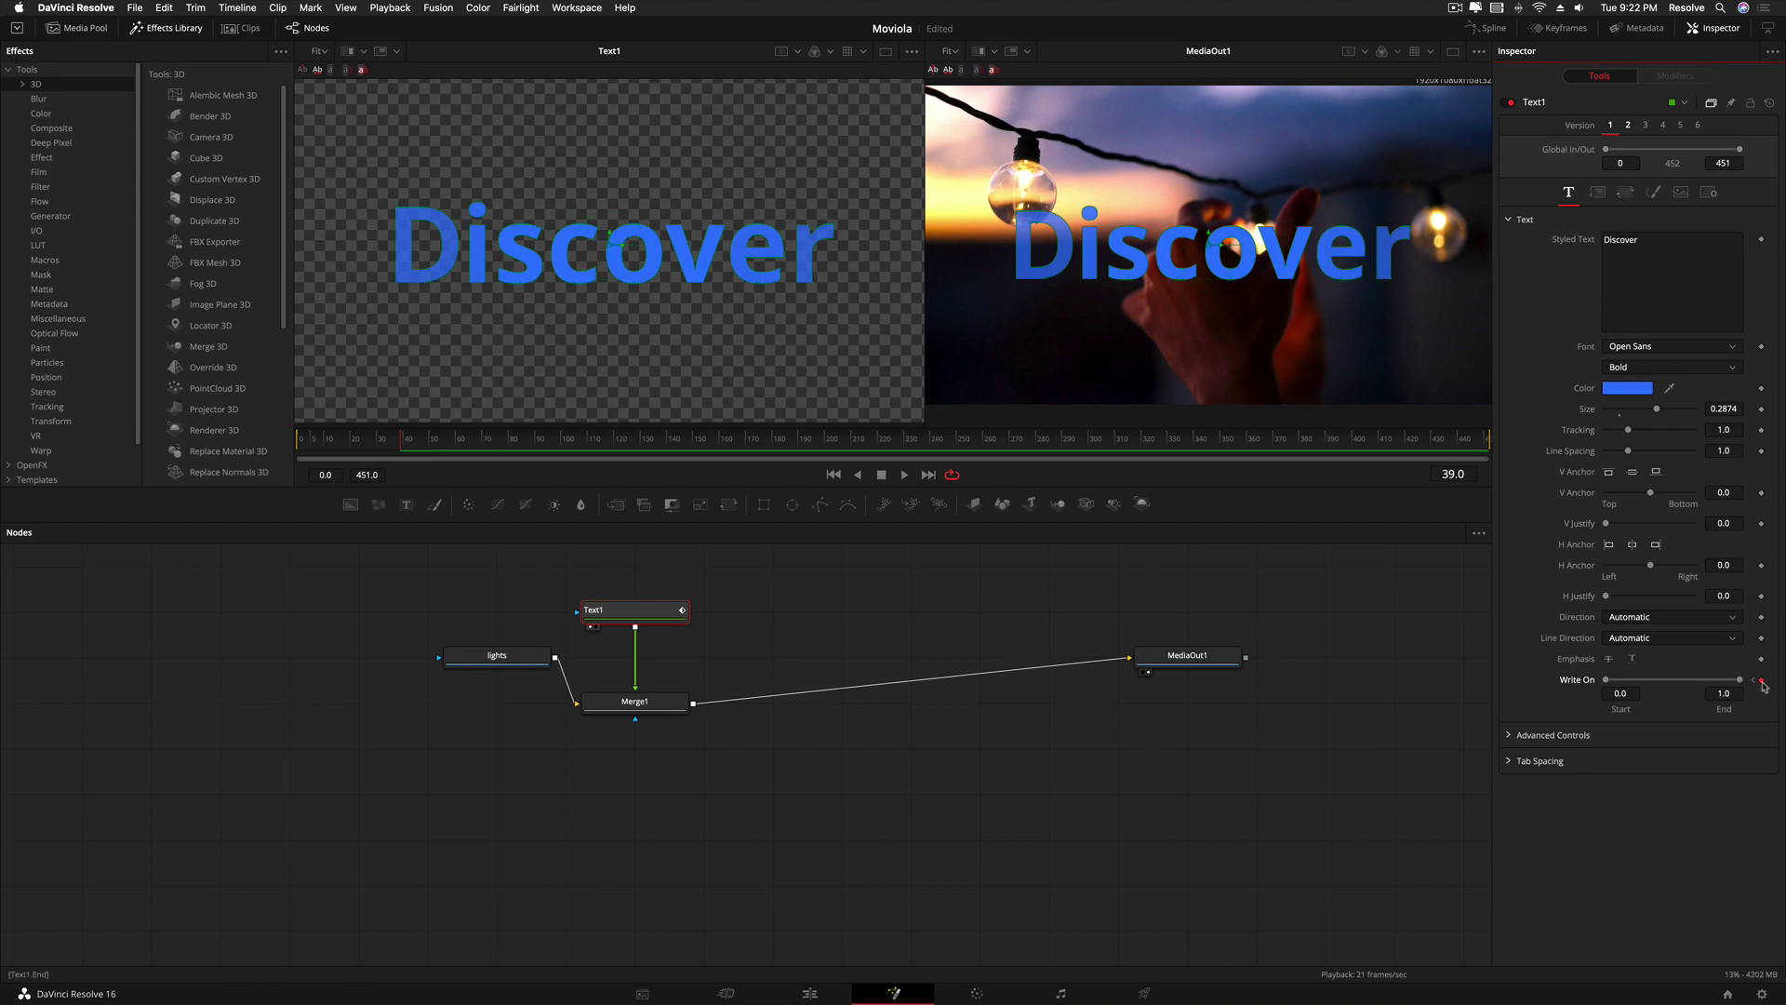
pyautogui.press('super+s')
# - Play back the write-on animation from the start of the clip
pyautogui.moveTo(389, 453); pyautogui.dragTo(300, 453)
pyautogui.press('space')
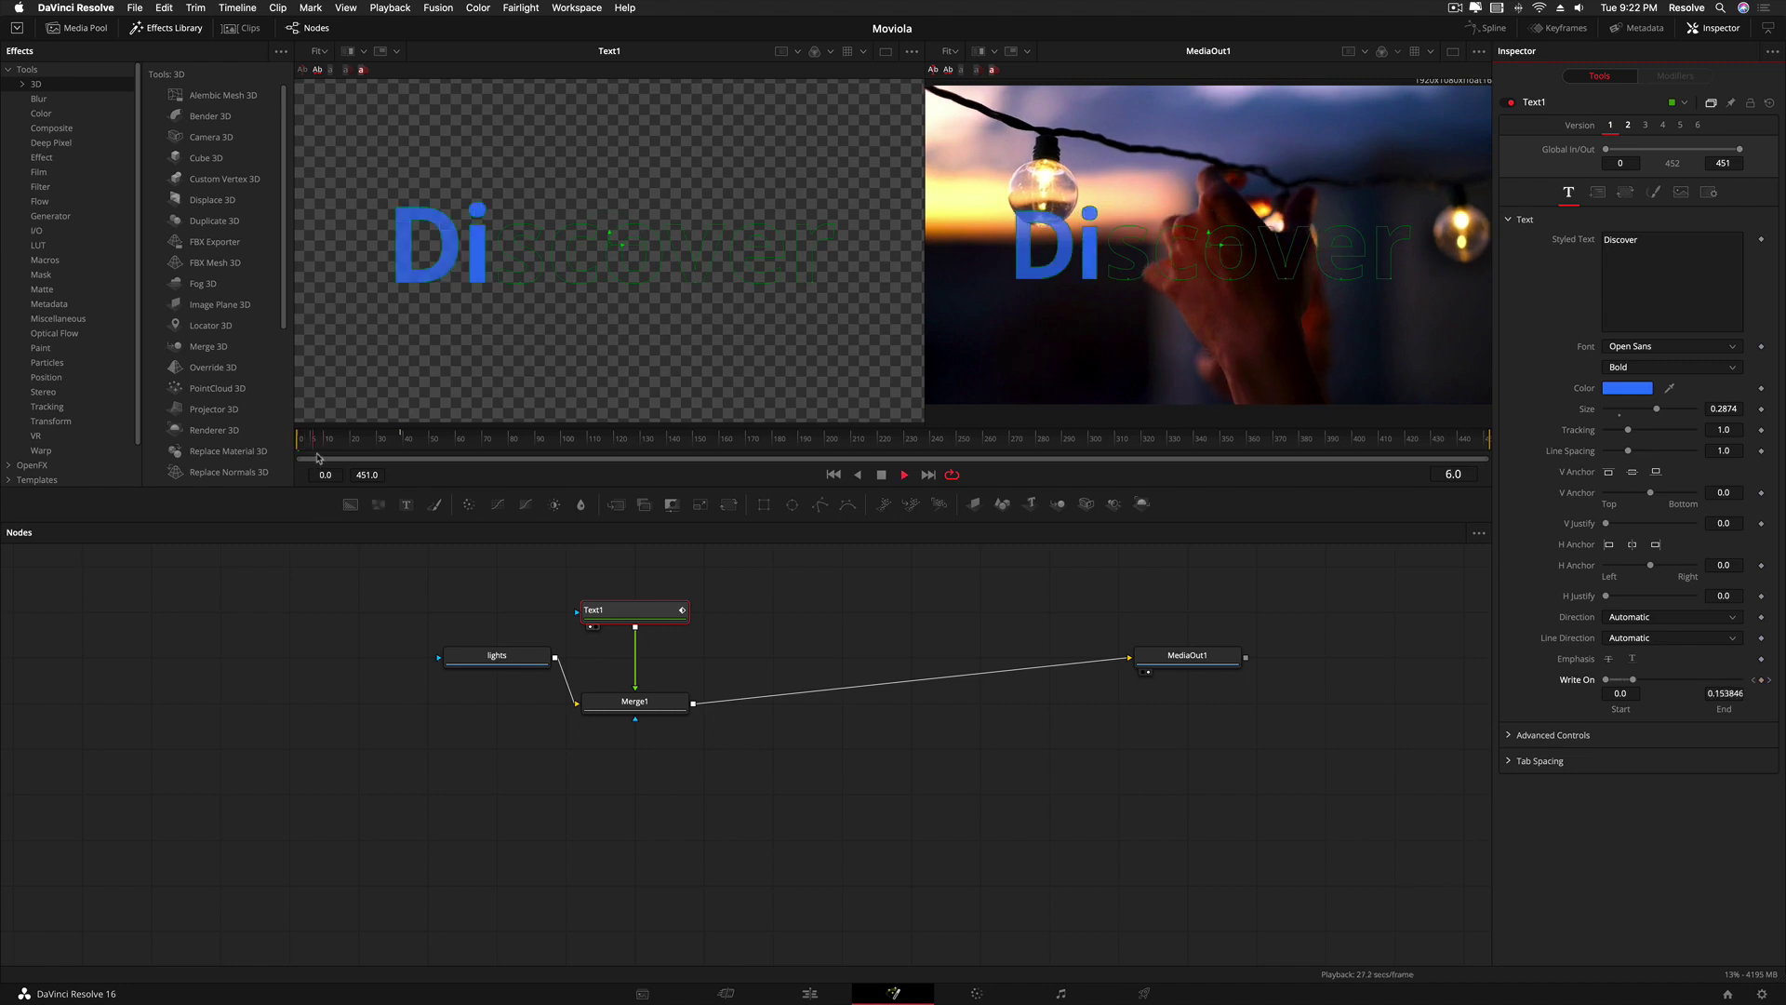
pyautogui.click(344, 450)
pyautogui.press('space')
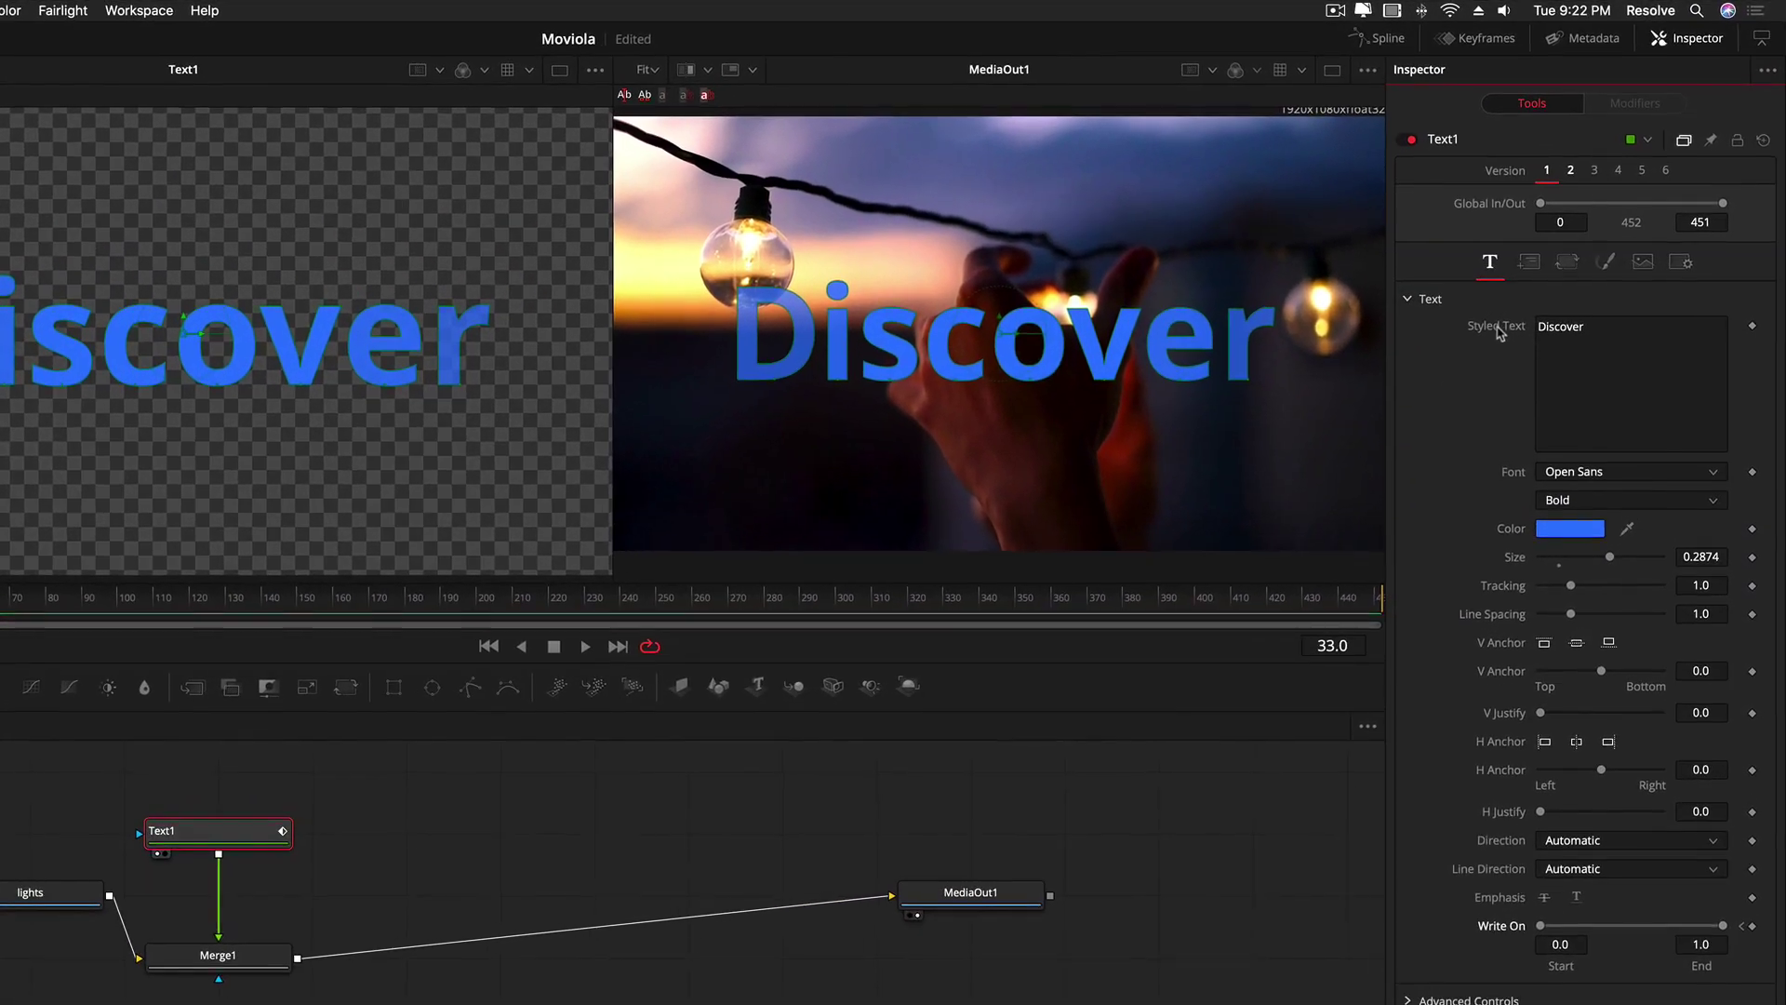
# - Apply a Follower modifier to the styled text and set its delay between each character to 2.0
pyautogui.rightClick(1574, 243)
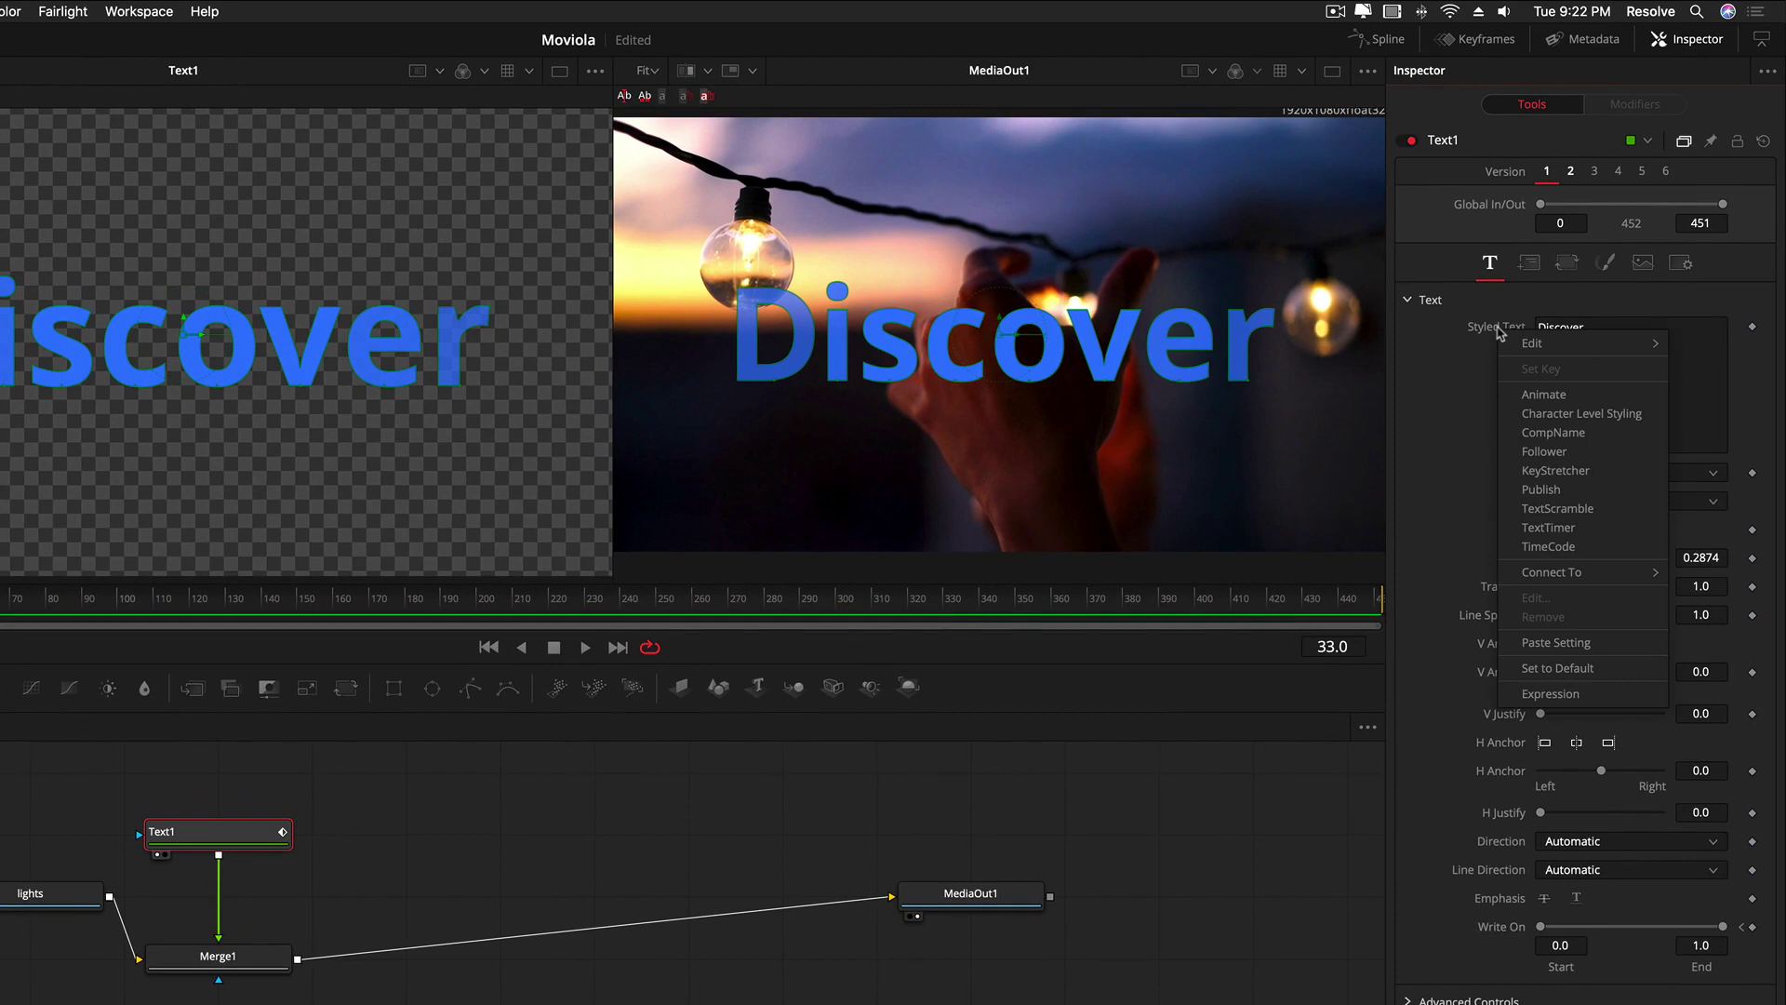
pyautogui.click(1540, 452)
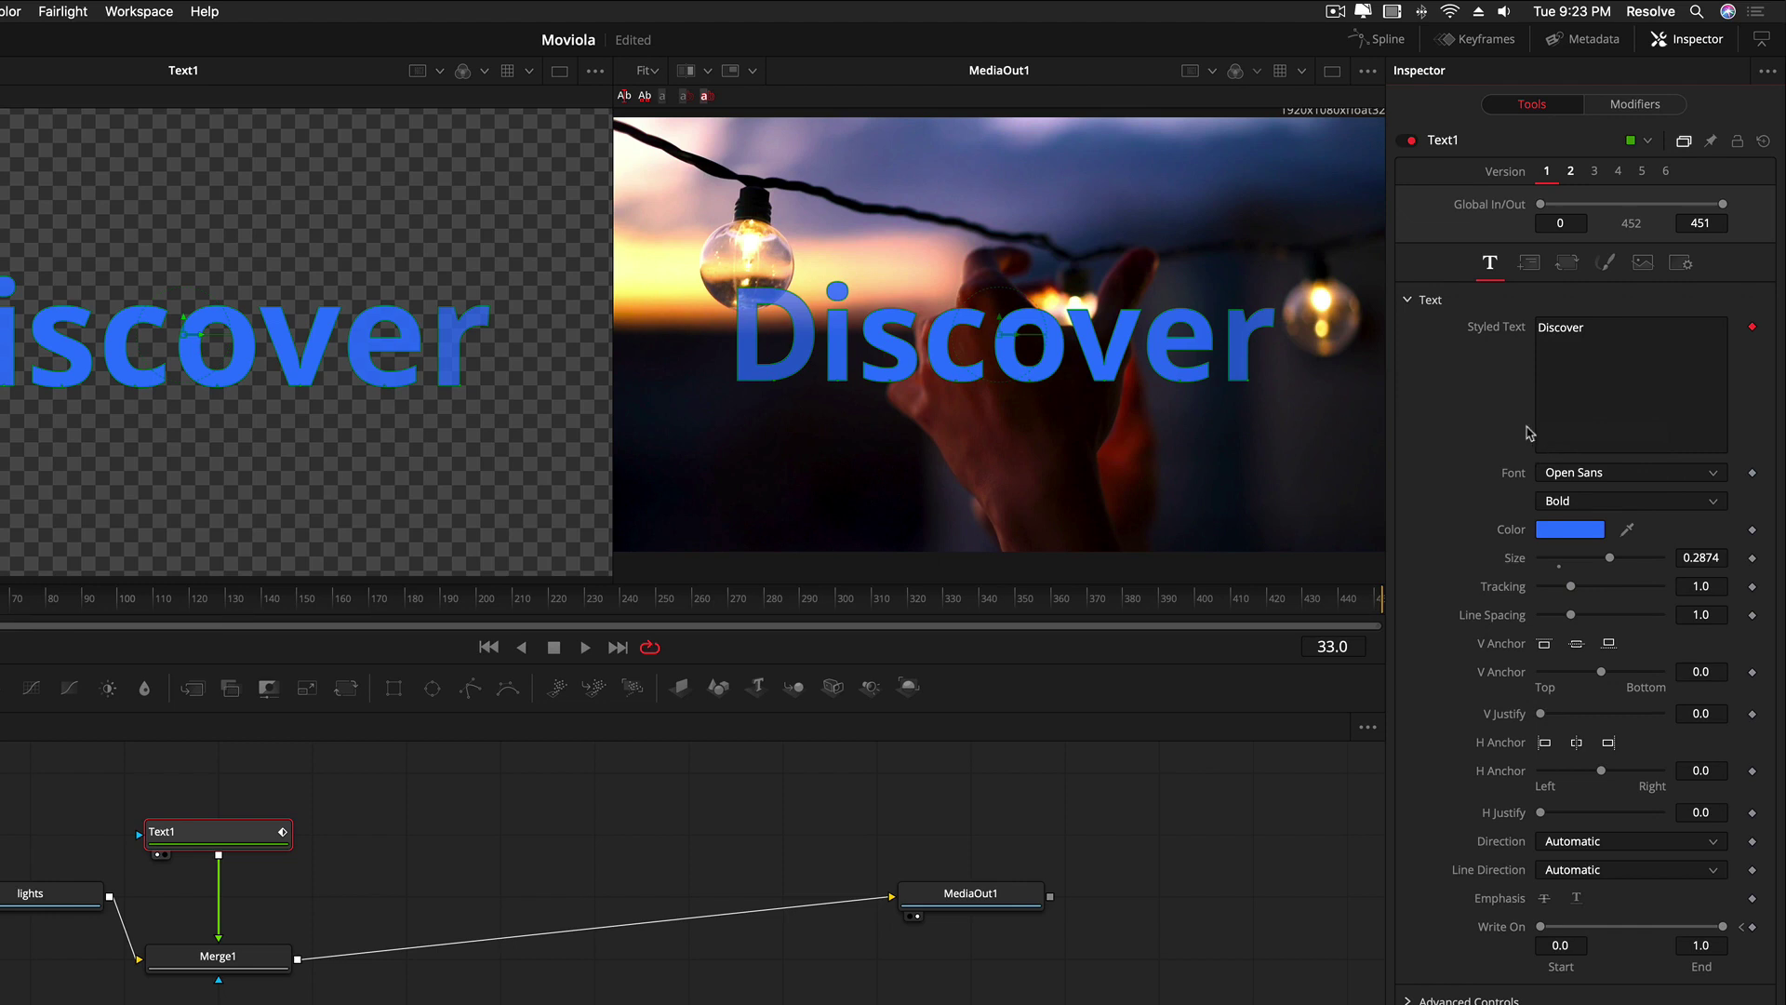
pyautogui.click(1619, 108)
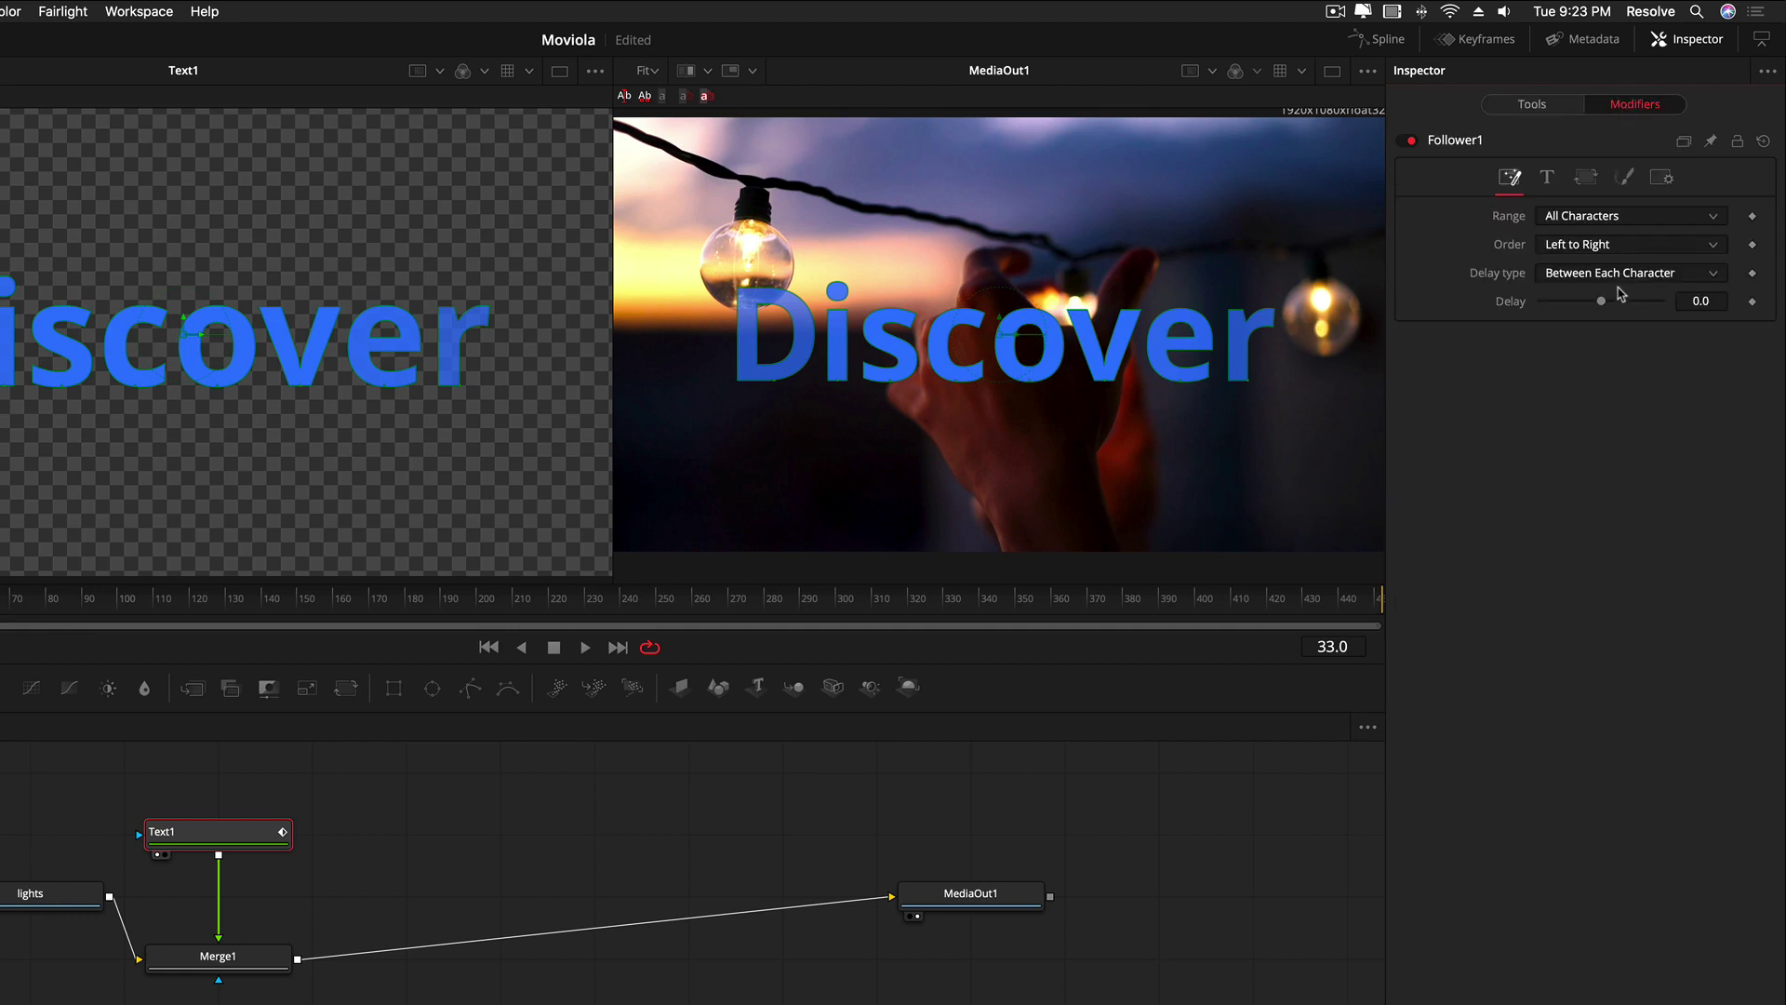
pyautogui.moveTo(1602, 305); pyautogui.dragTo(1607, 302)
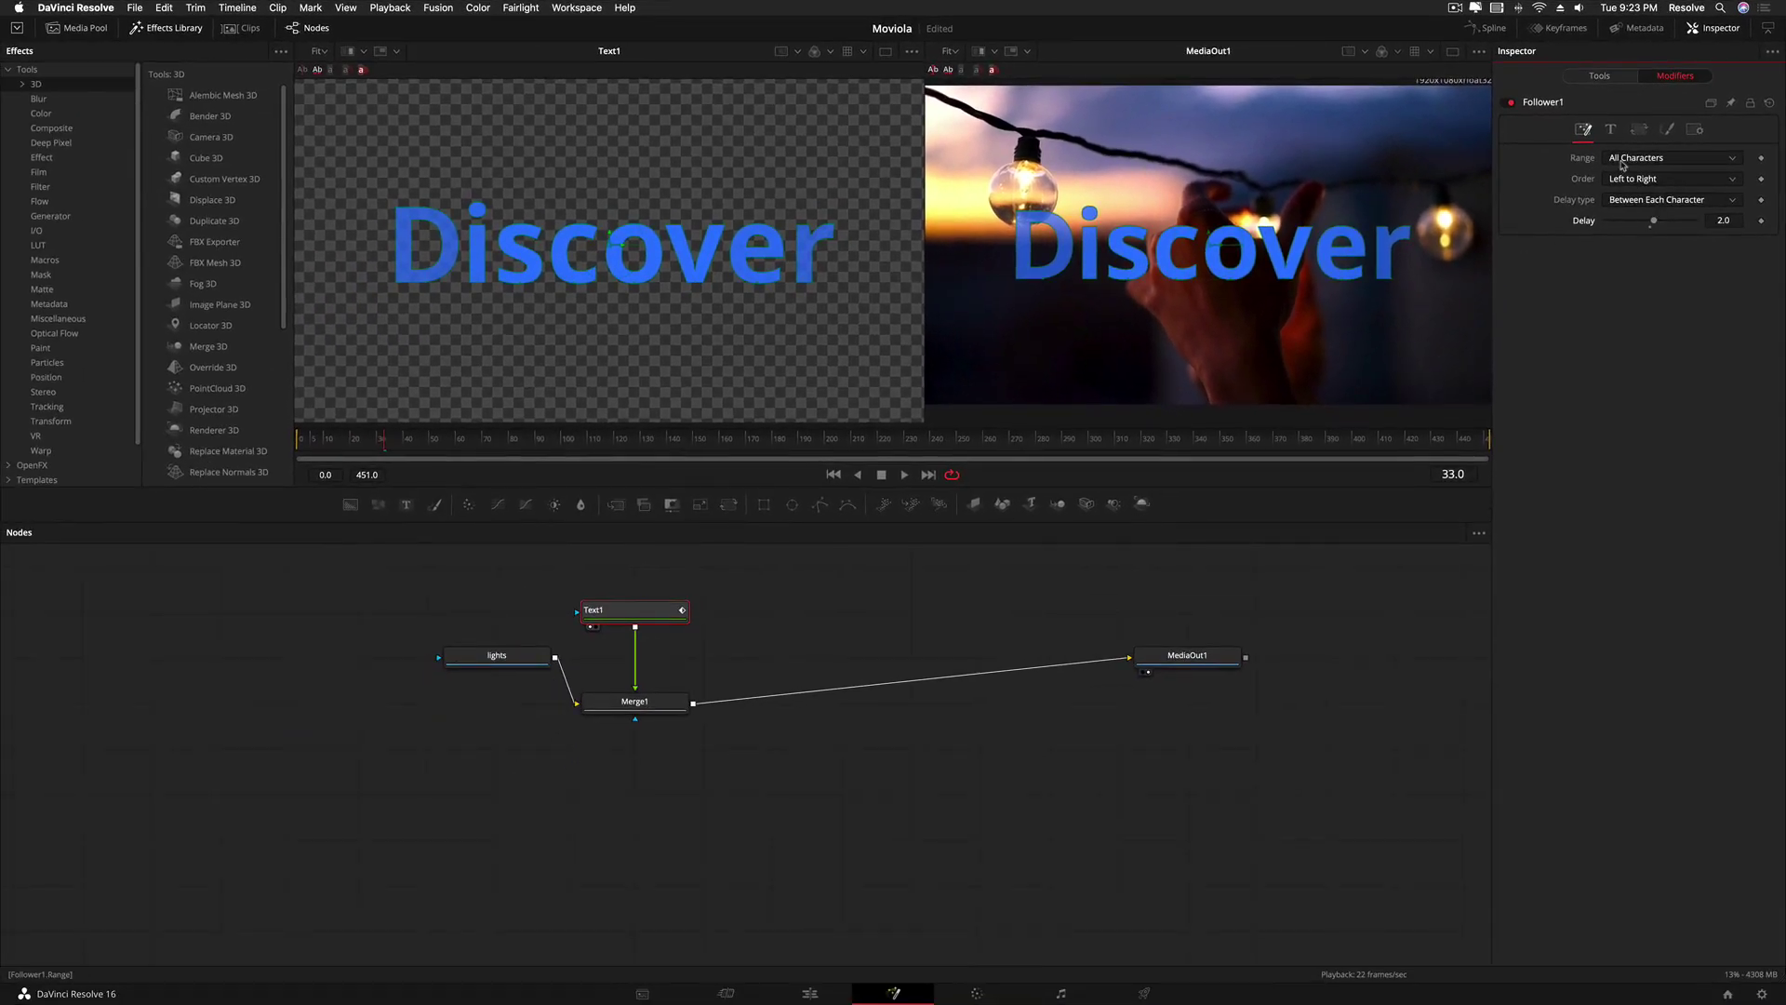
# - Animate the Follower's shading opacity from 0.0 at frame 0 to 1.0 at frame 30, and scrub through the fade
pyautogui.click(1666, 130)
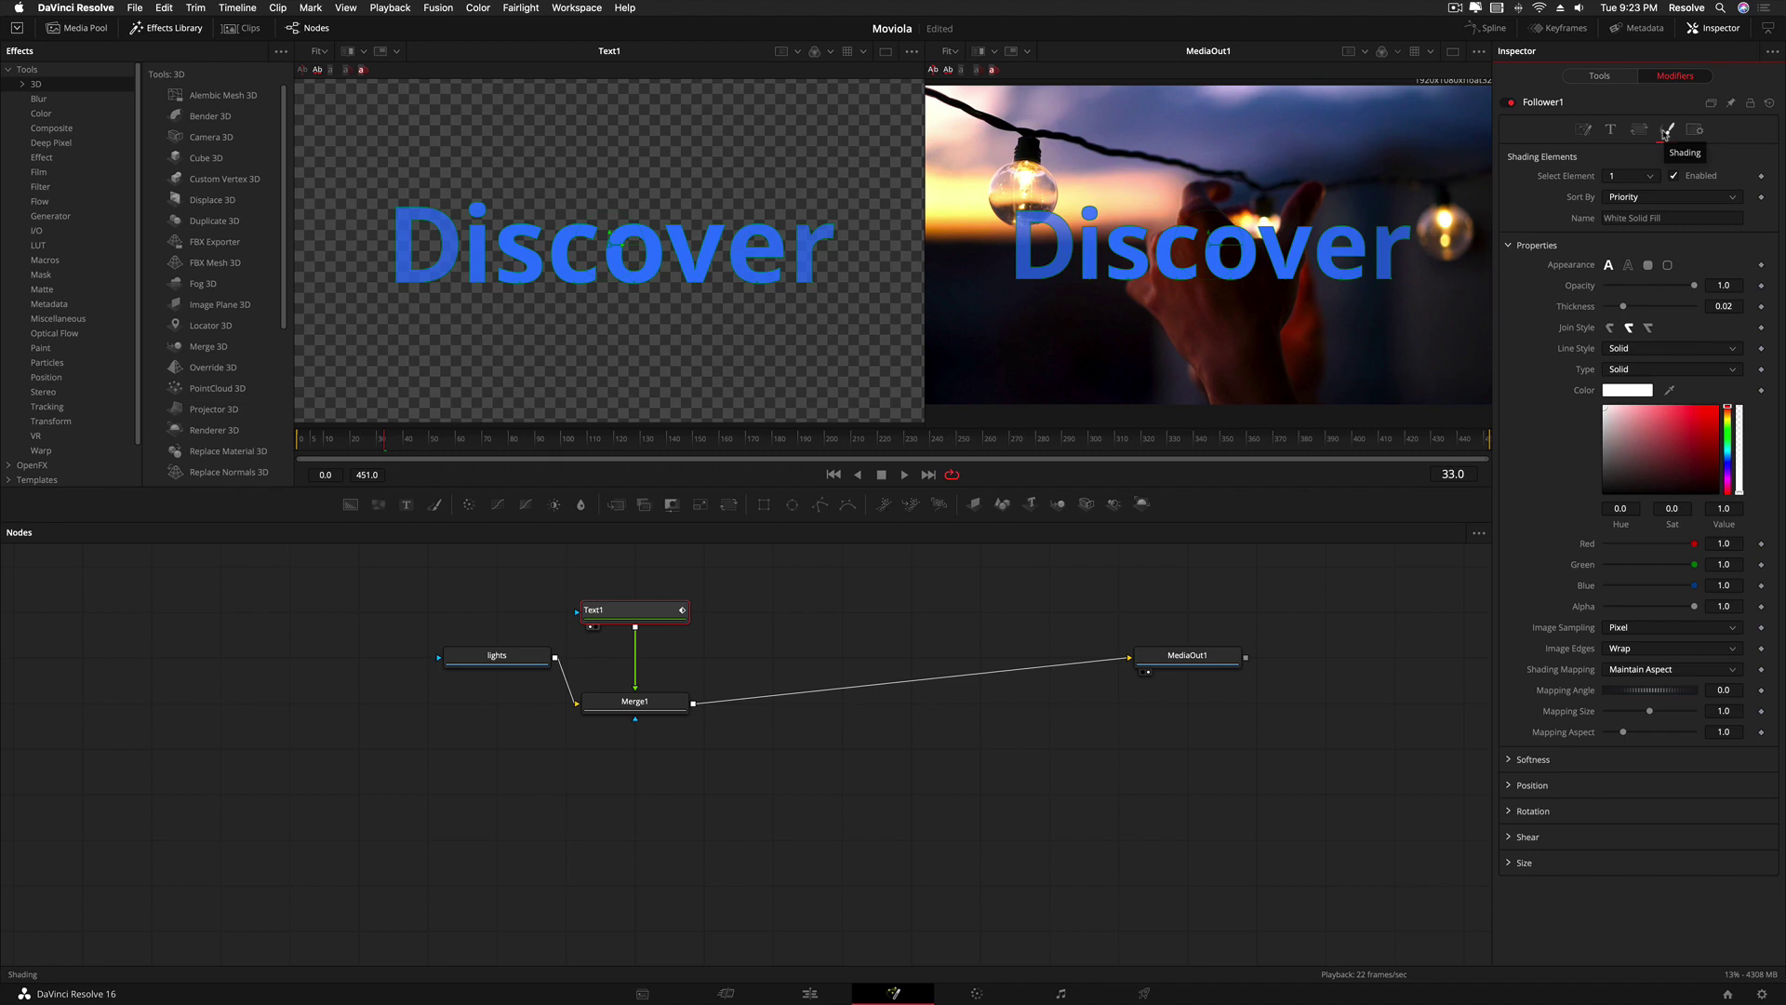
pyautogui.moveTo(382, 450); pyautogui.dragTo(300, 450)
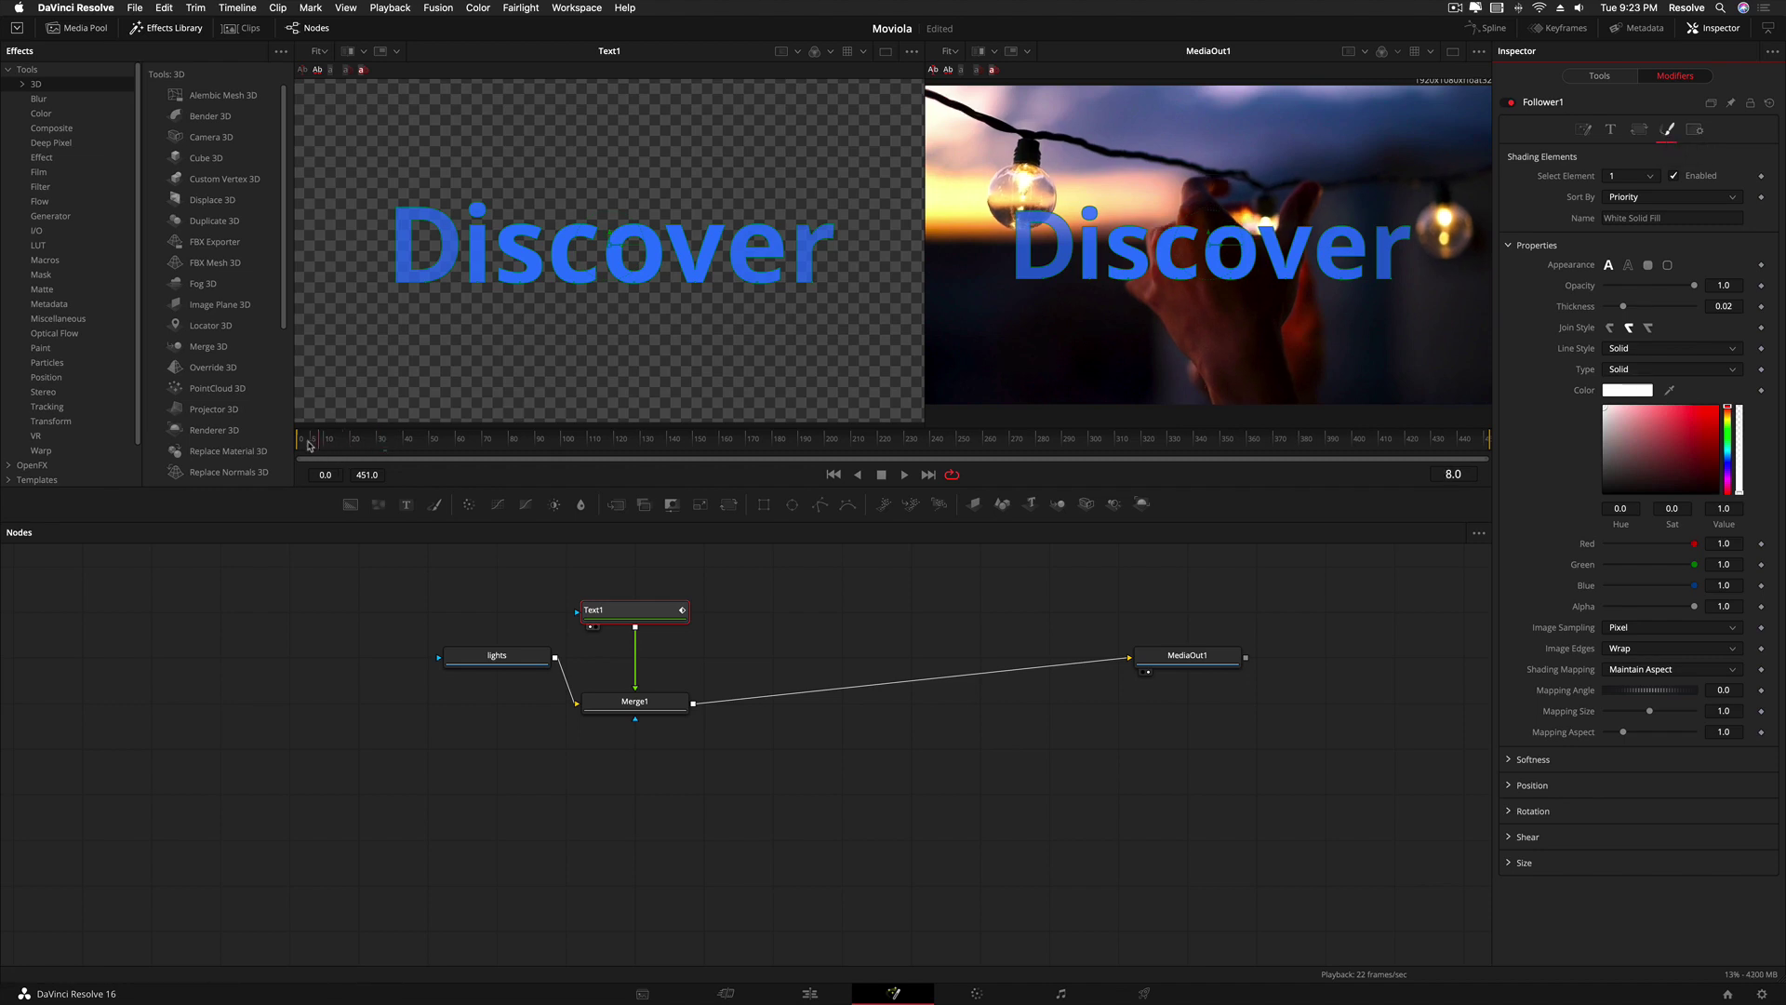
pyautogui.rightClick(1578, 289)
pyautogui.click(1609, 299)
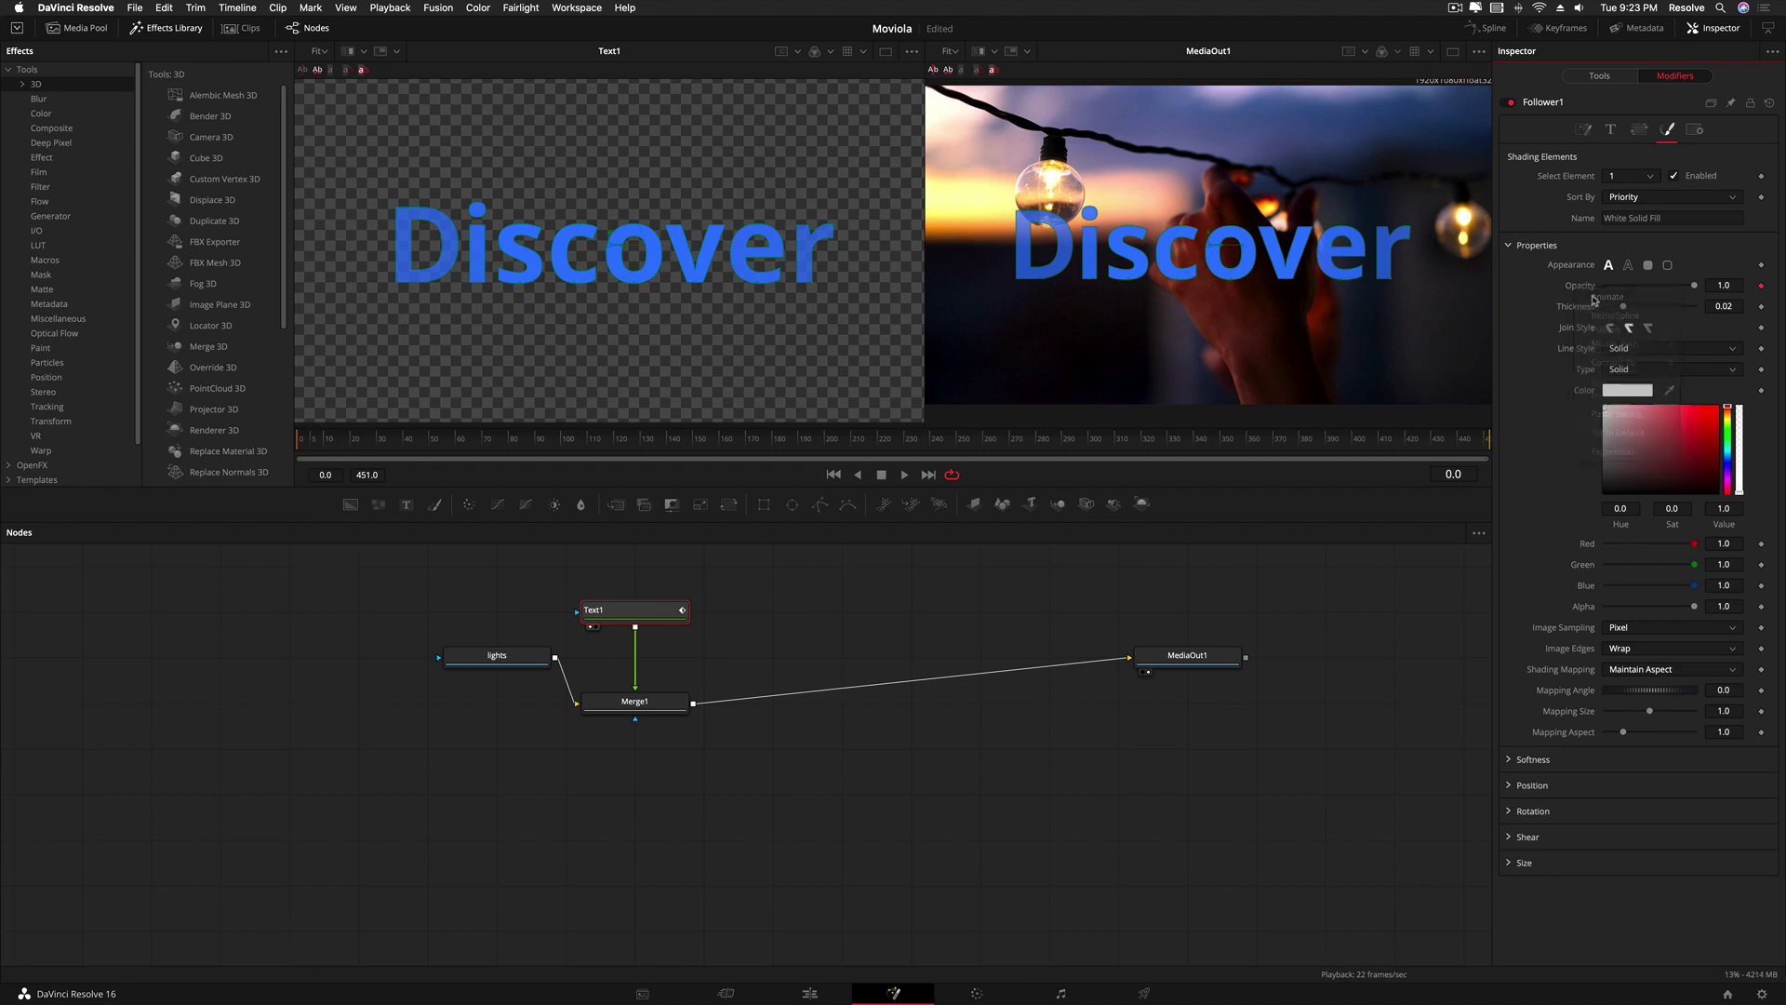
pyautogui.moveTo(1697, 288); pyautogui.dragTo(1606, 286)
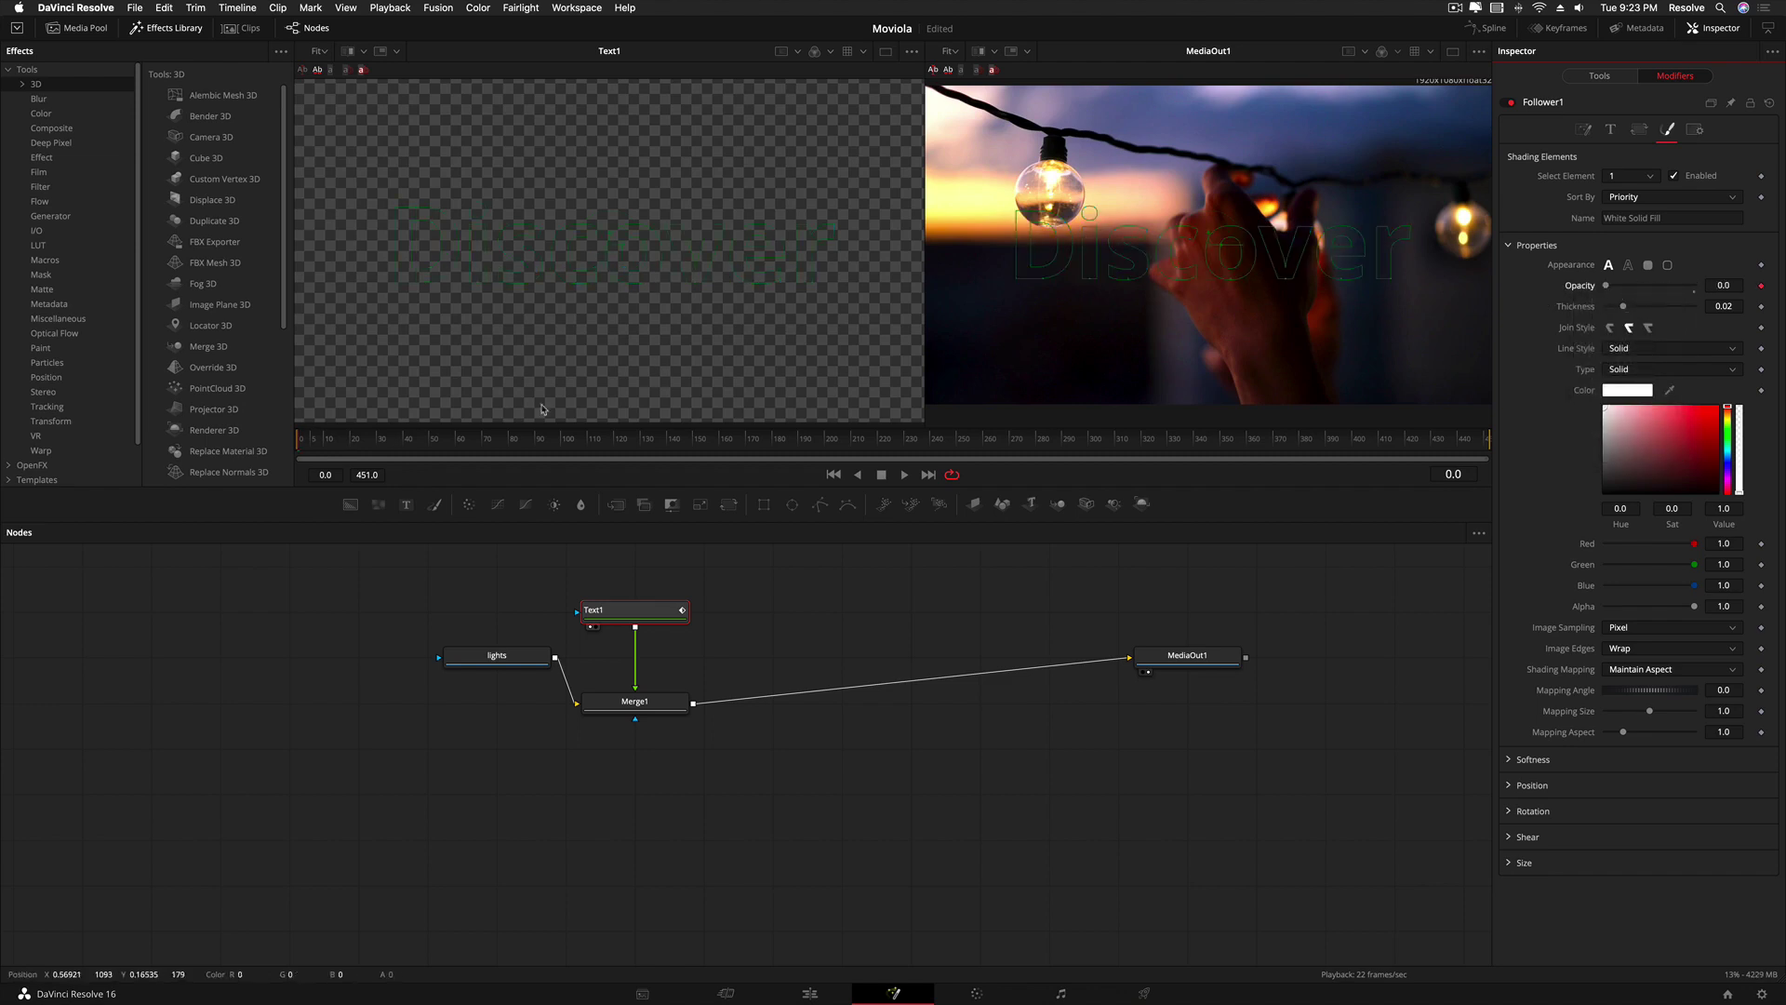
pyautogui.click(379, 445)
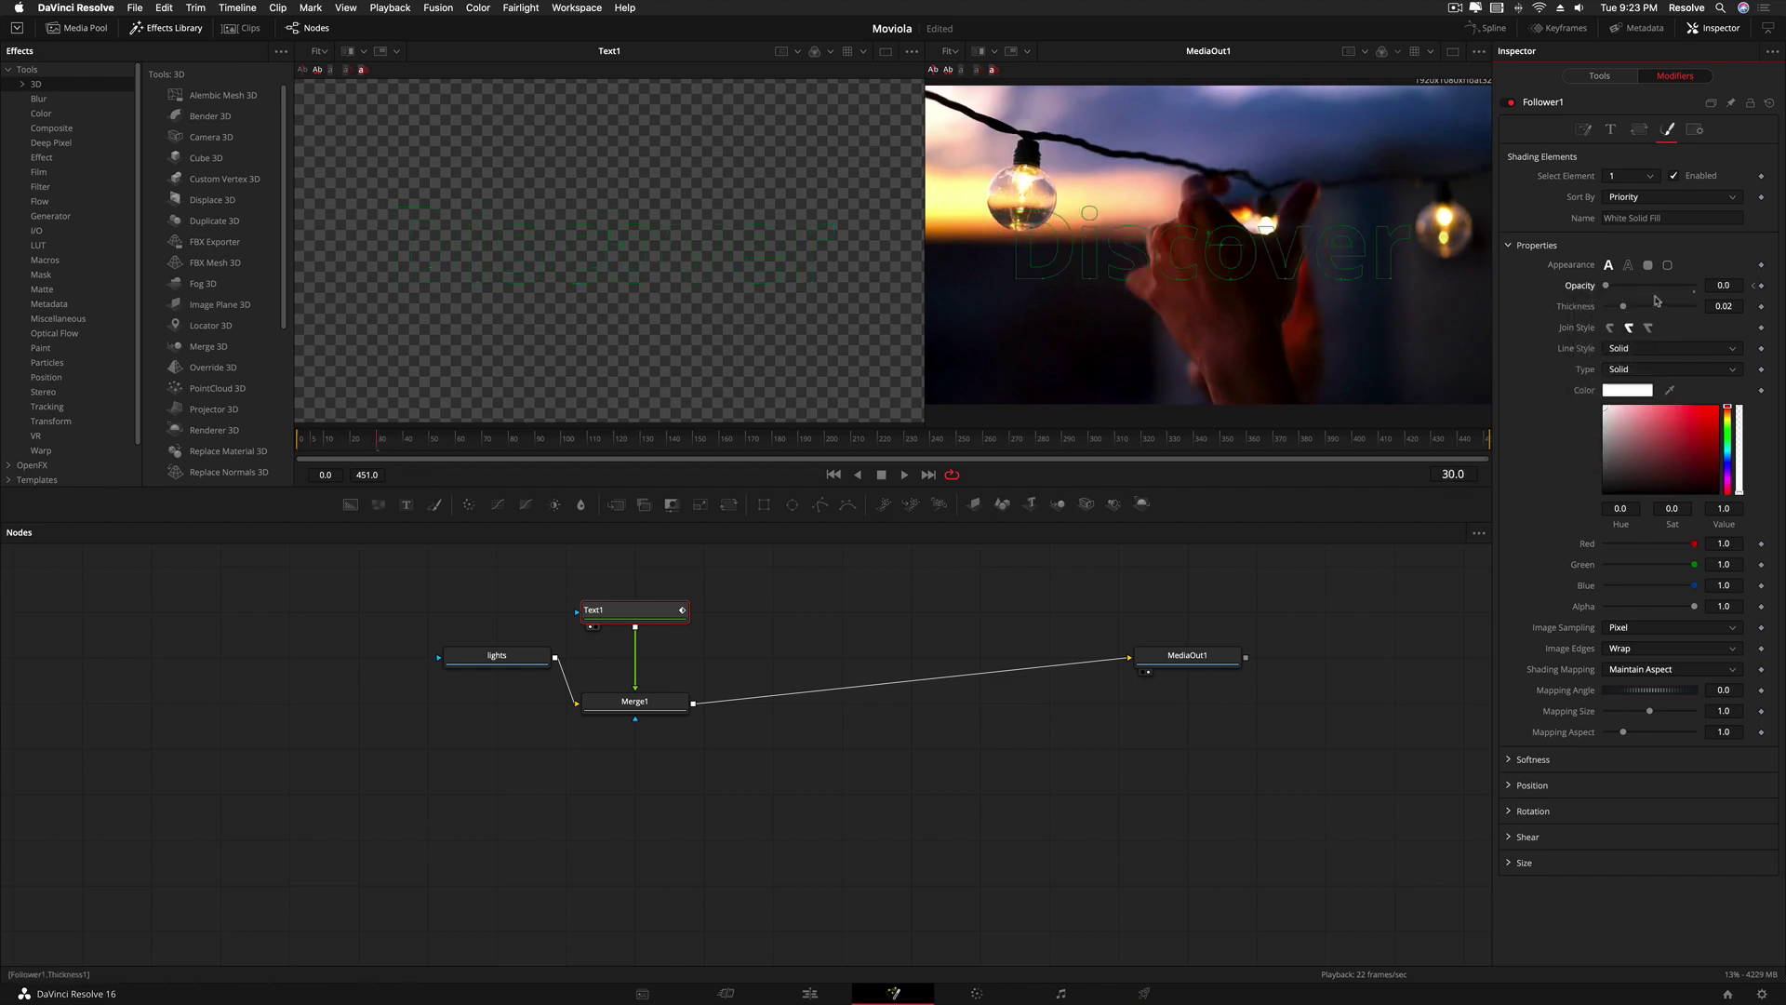
pyautogui.moveTo(1606, 288); pyautogui.dragTo(1694, 286)
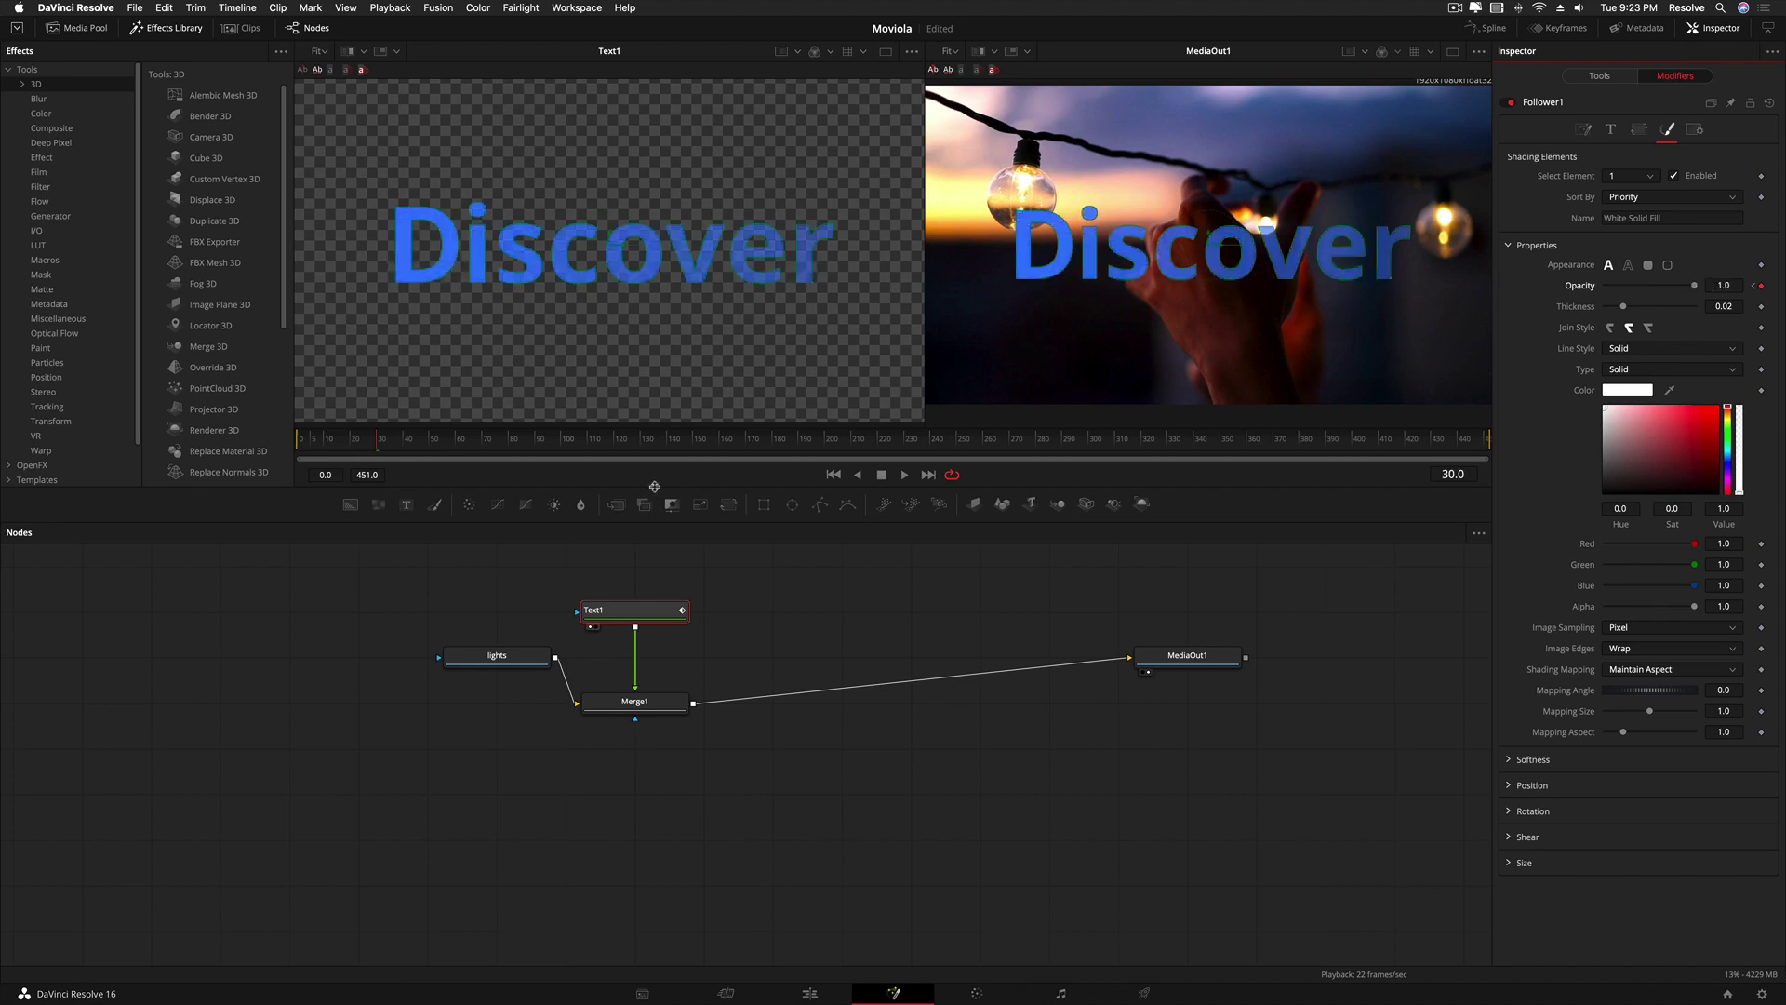
pyautogui.moveTo(392, 441); pyautogui.dragTo(329, 438)
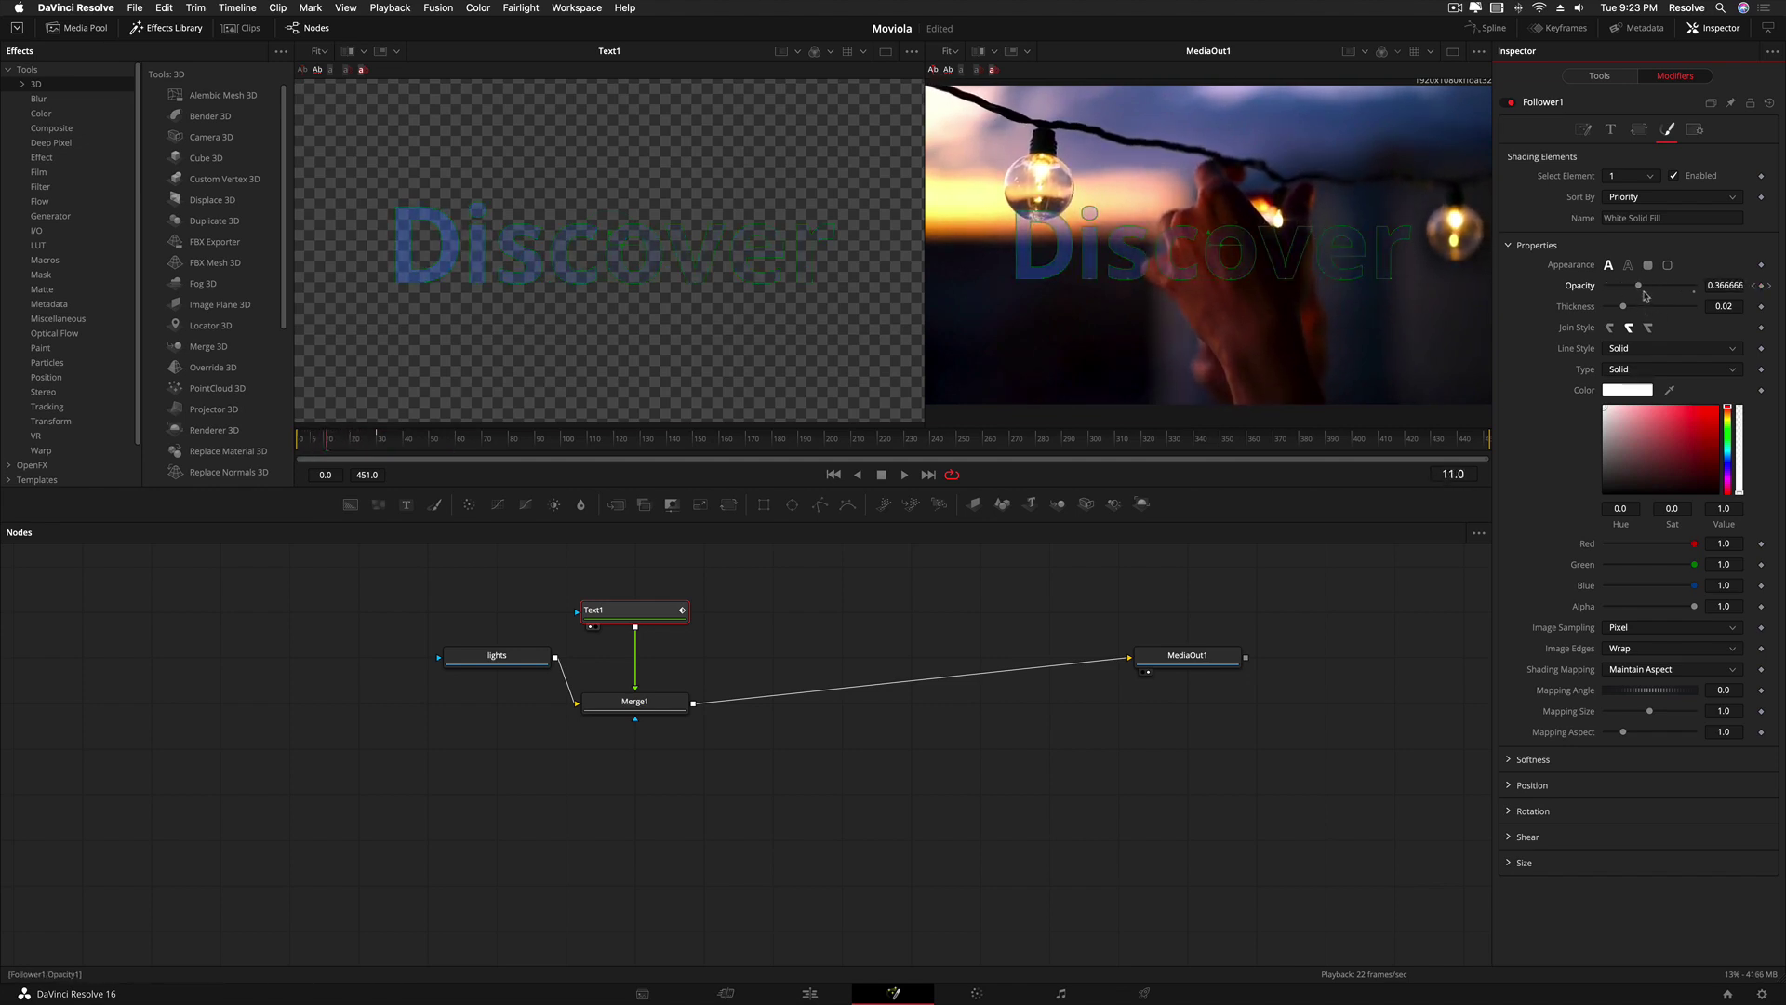
# - Set the Follower's delay to 2.8 and its order to Inside Out, and scrub through the text animation
pyautogui.click(1583, 130)
pyautogui.moveTo(1653, 225); pyautogui.dragTo(1656, 221)
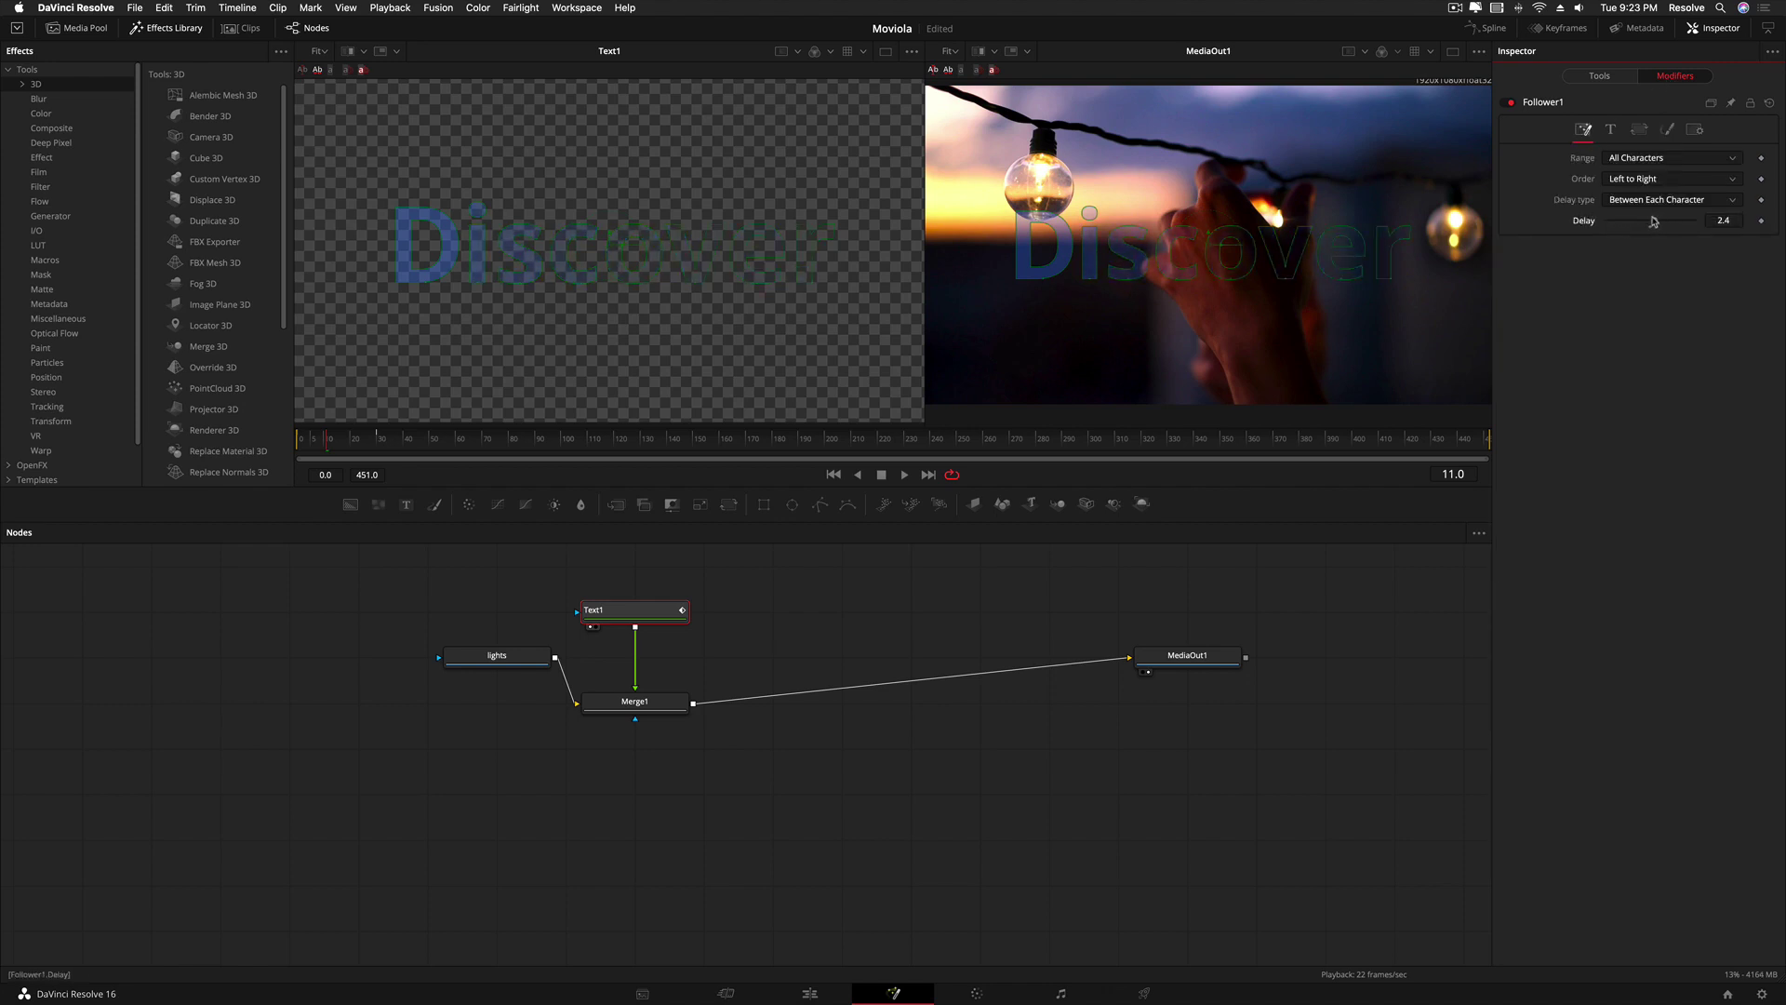
pyautogui.click(1633, 160)
pyautogui.click(1635, 176)
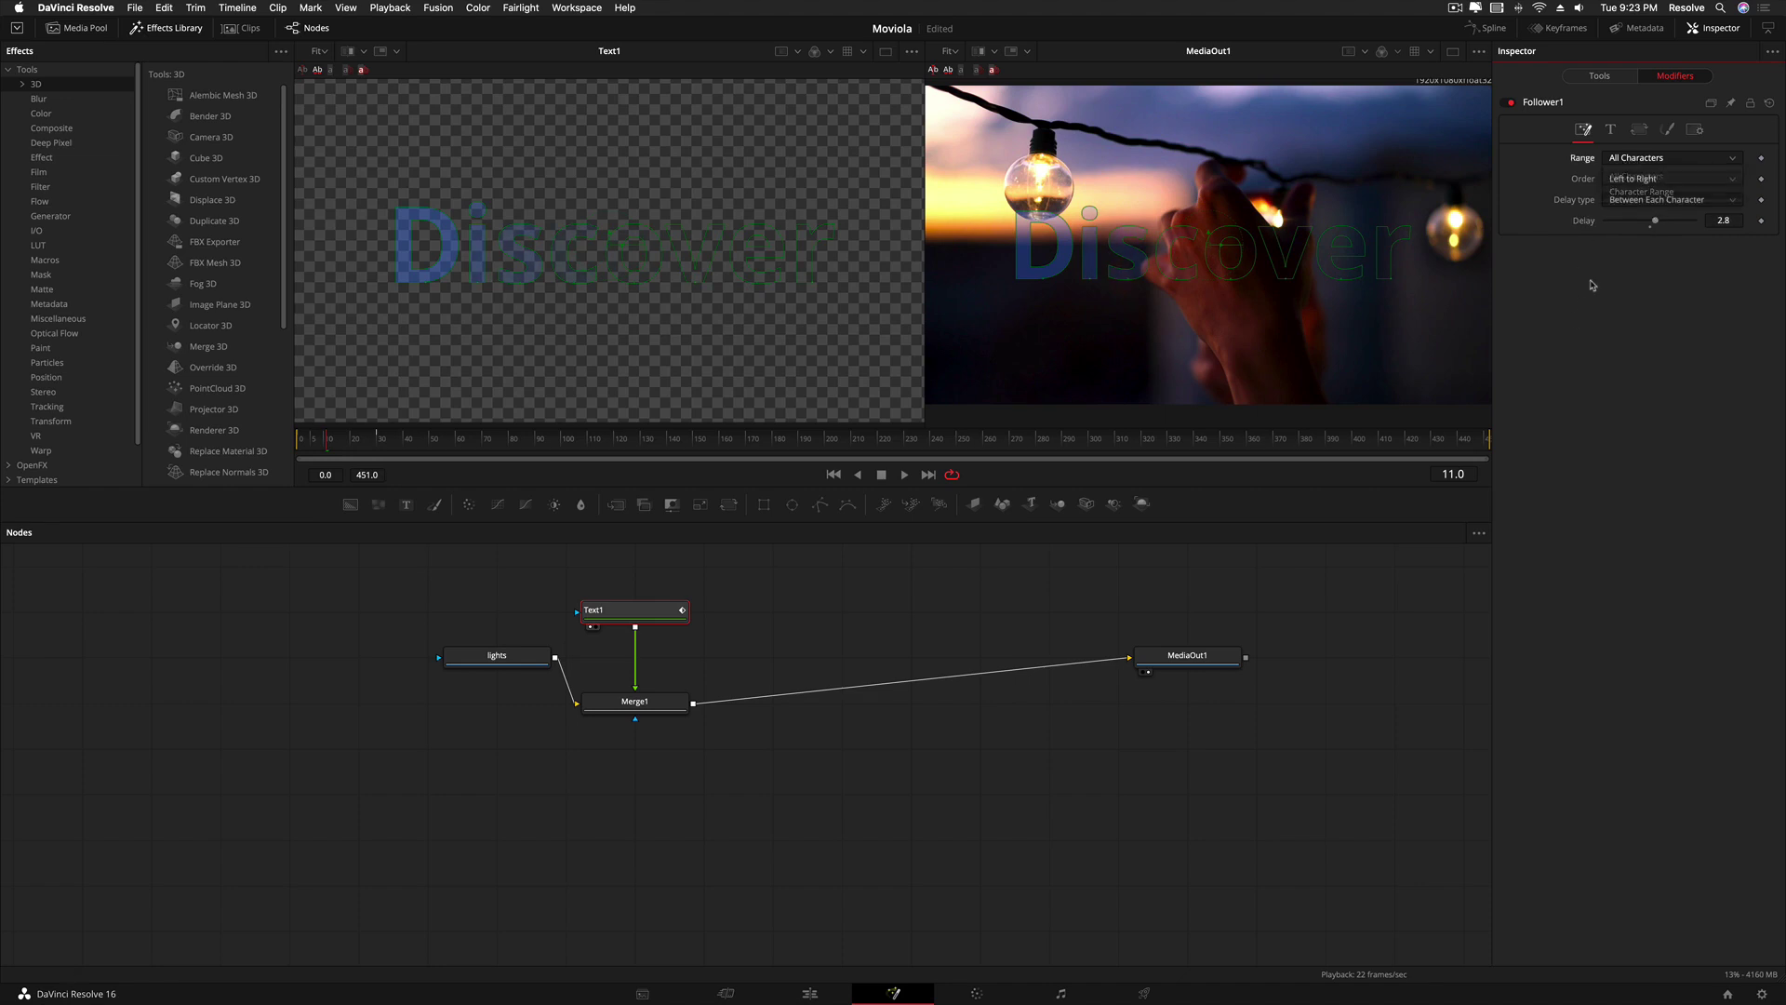
pyautogui.click(1636, 179)
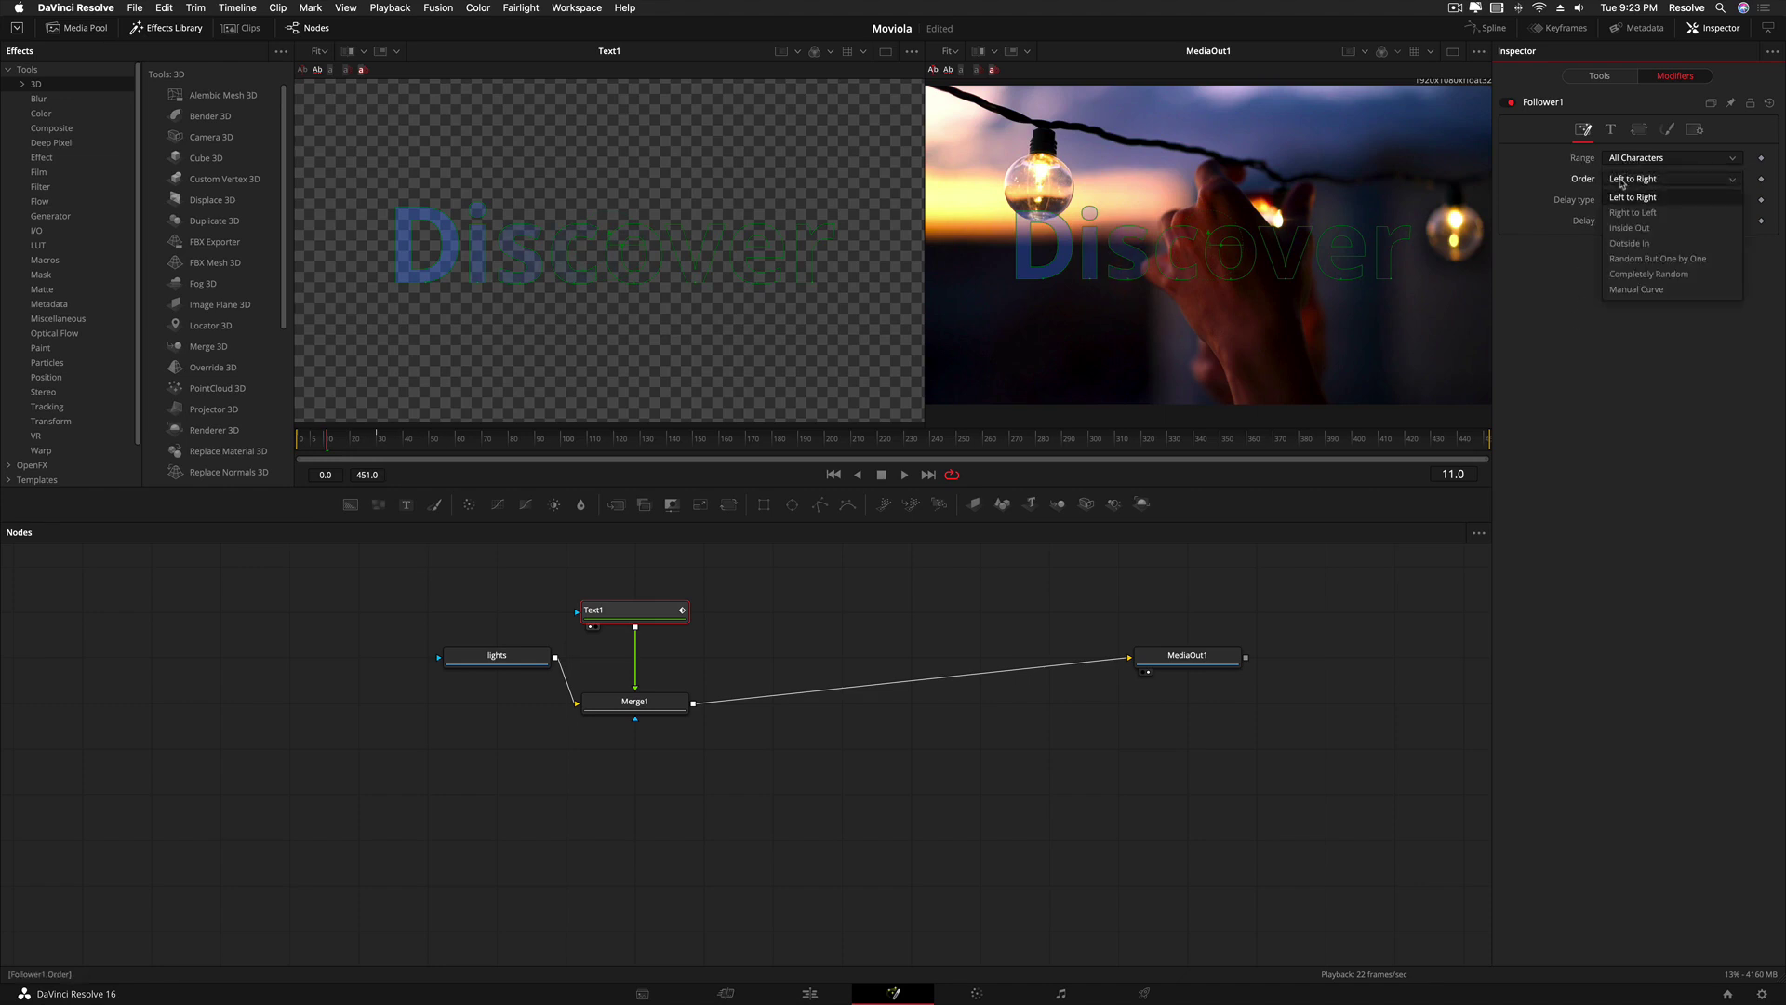
pyautogui.click(1628, 228)
pyautogui.moveTo(341, 443)
pyautogui.mouseDown()
pyautogui.moveTo(308, 444)
pyautogui.moveTo(343, 445)
pyautogui.moveTo(325, 445)
pyautogui.mouseUp()
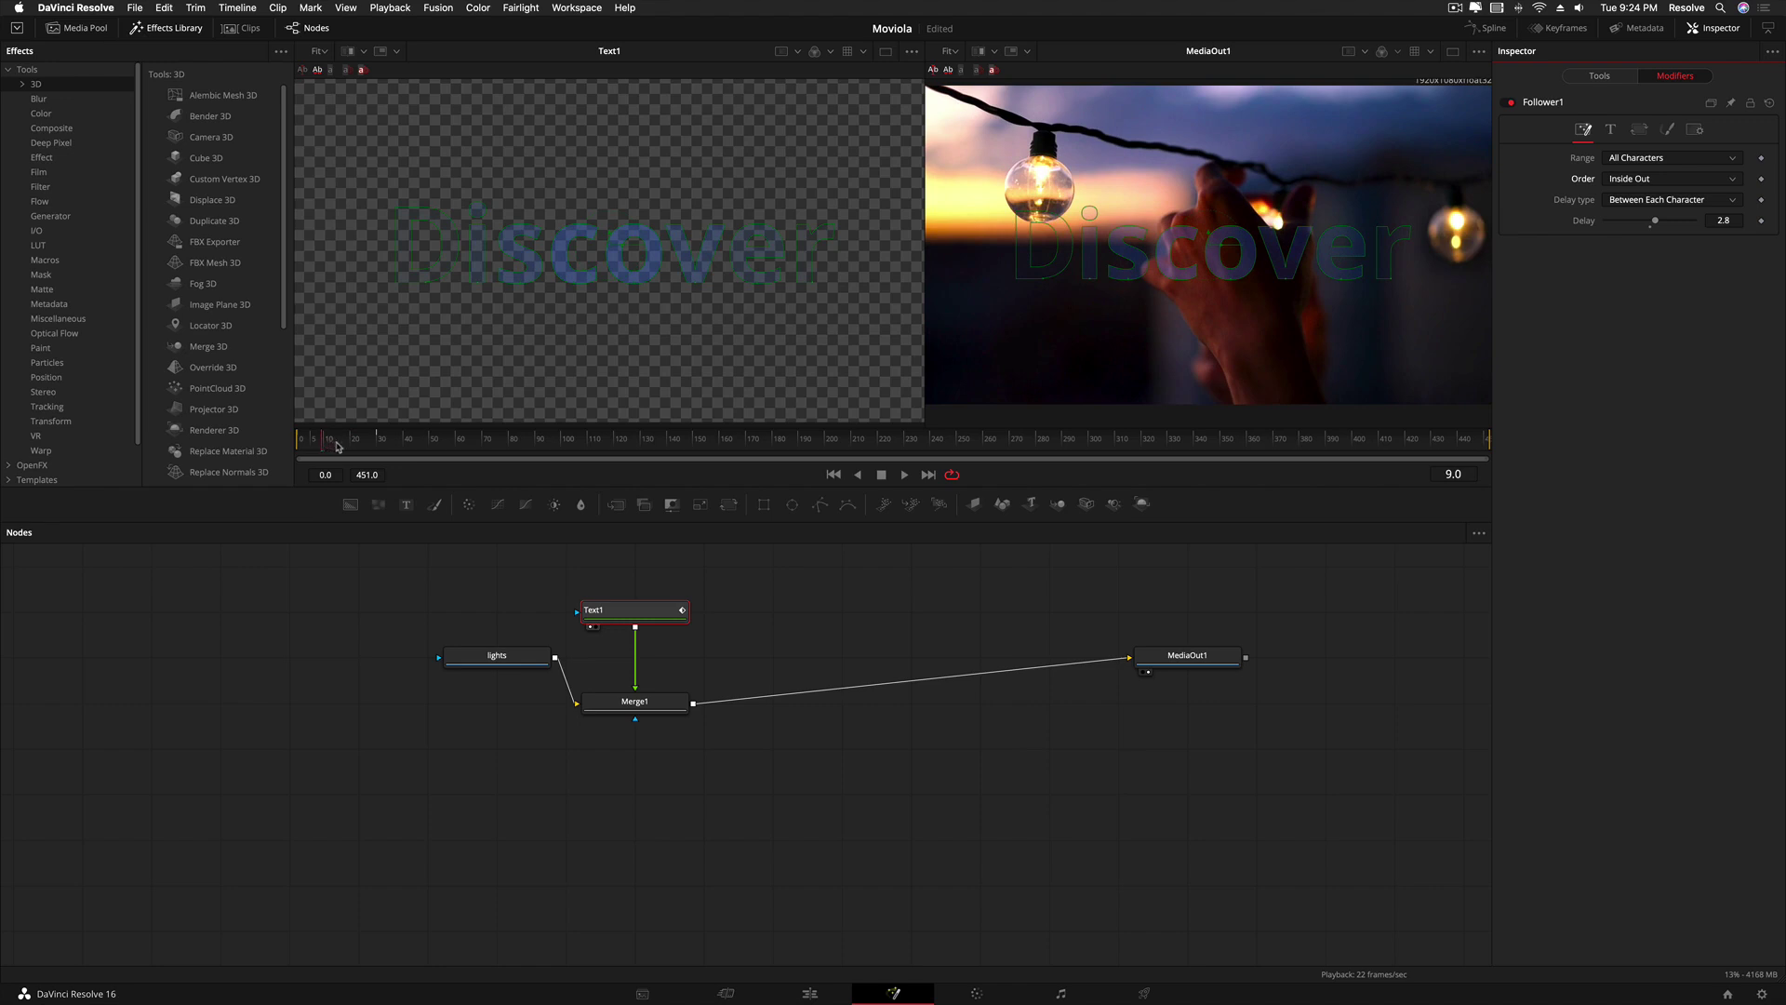
pyautogui.moveTo(431, 451); pyautogui.dragTo(471, 449)
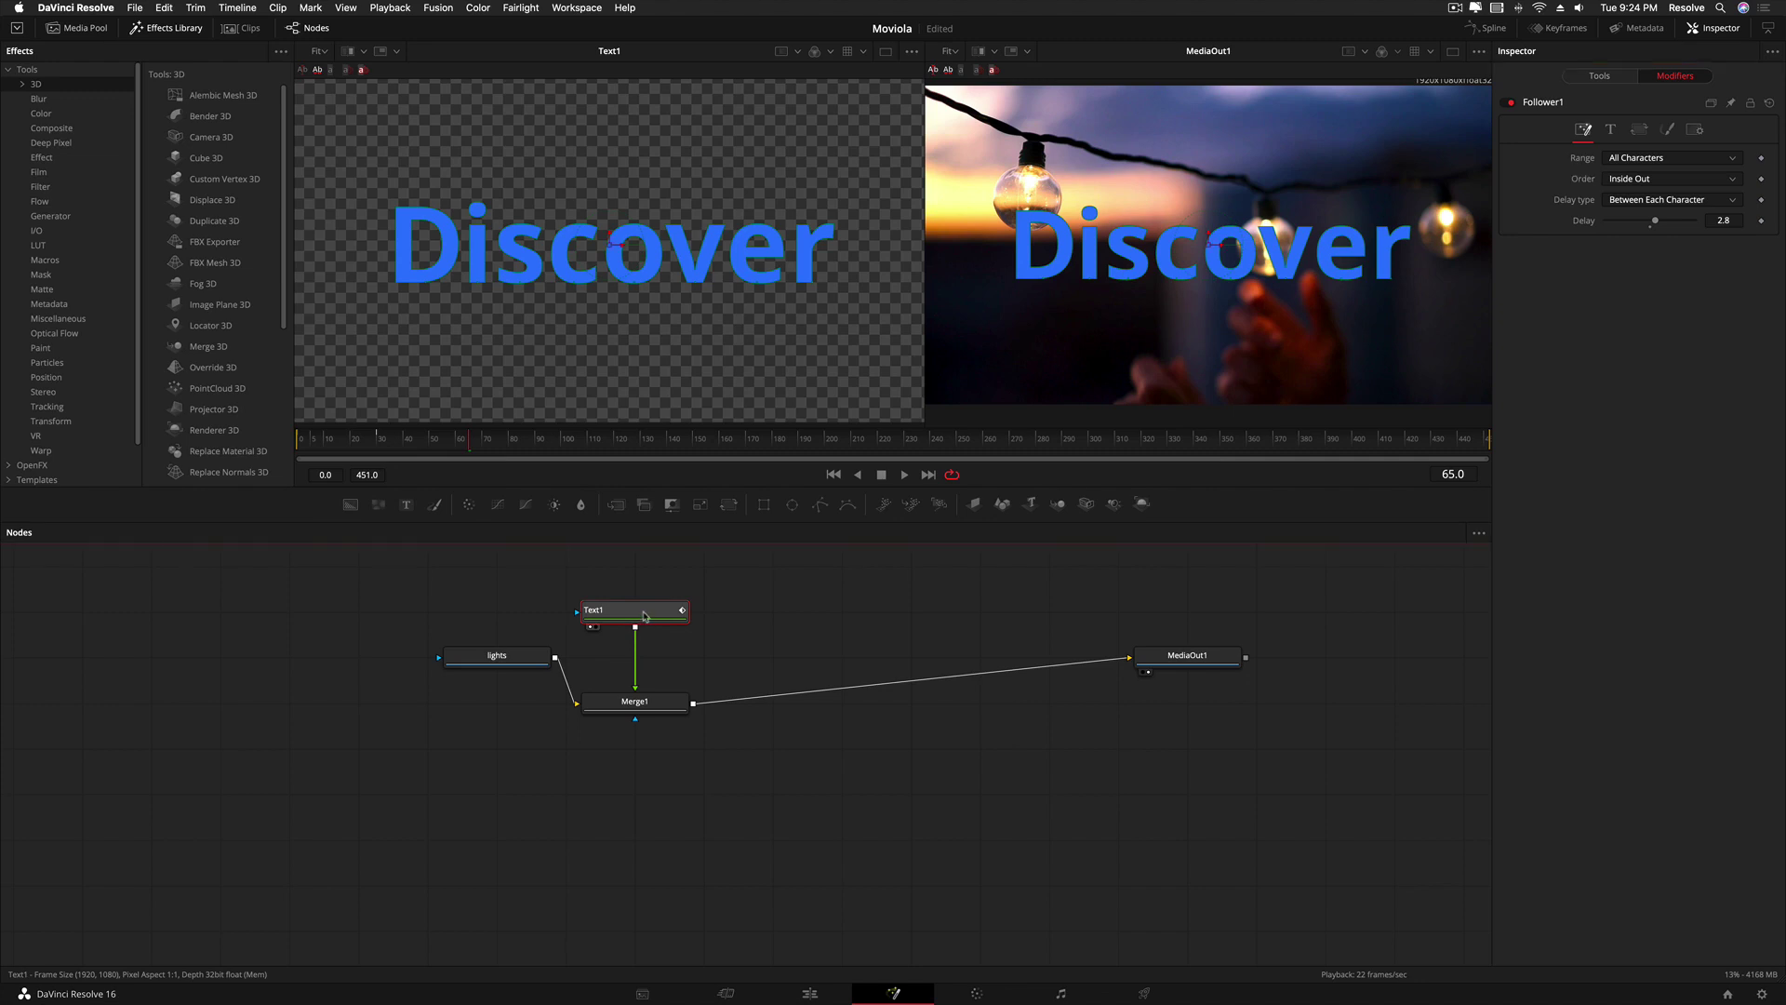
# - Try the Screen and Darken apply modes on the Merge1 node
pyautogui.click(656, 706)
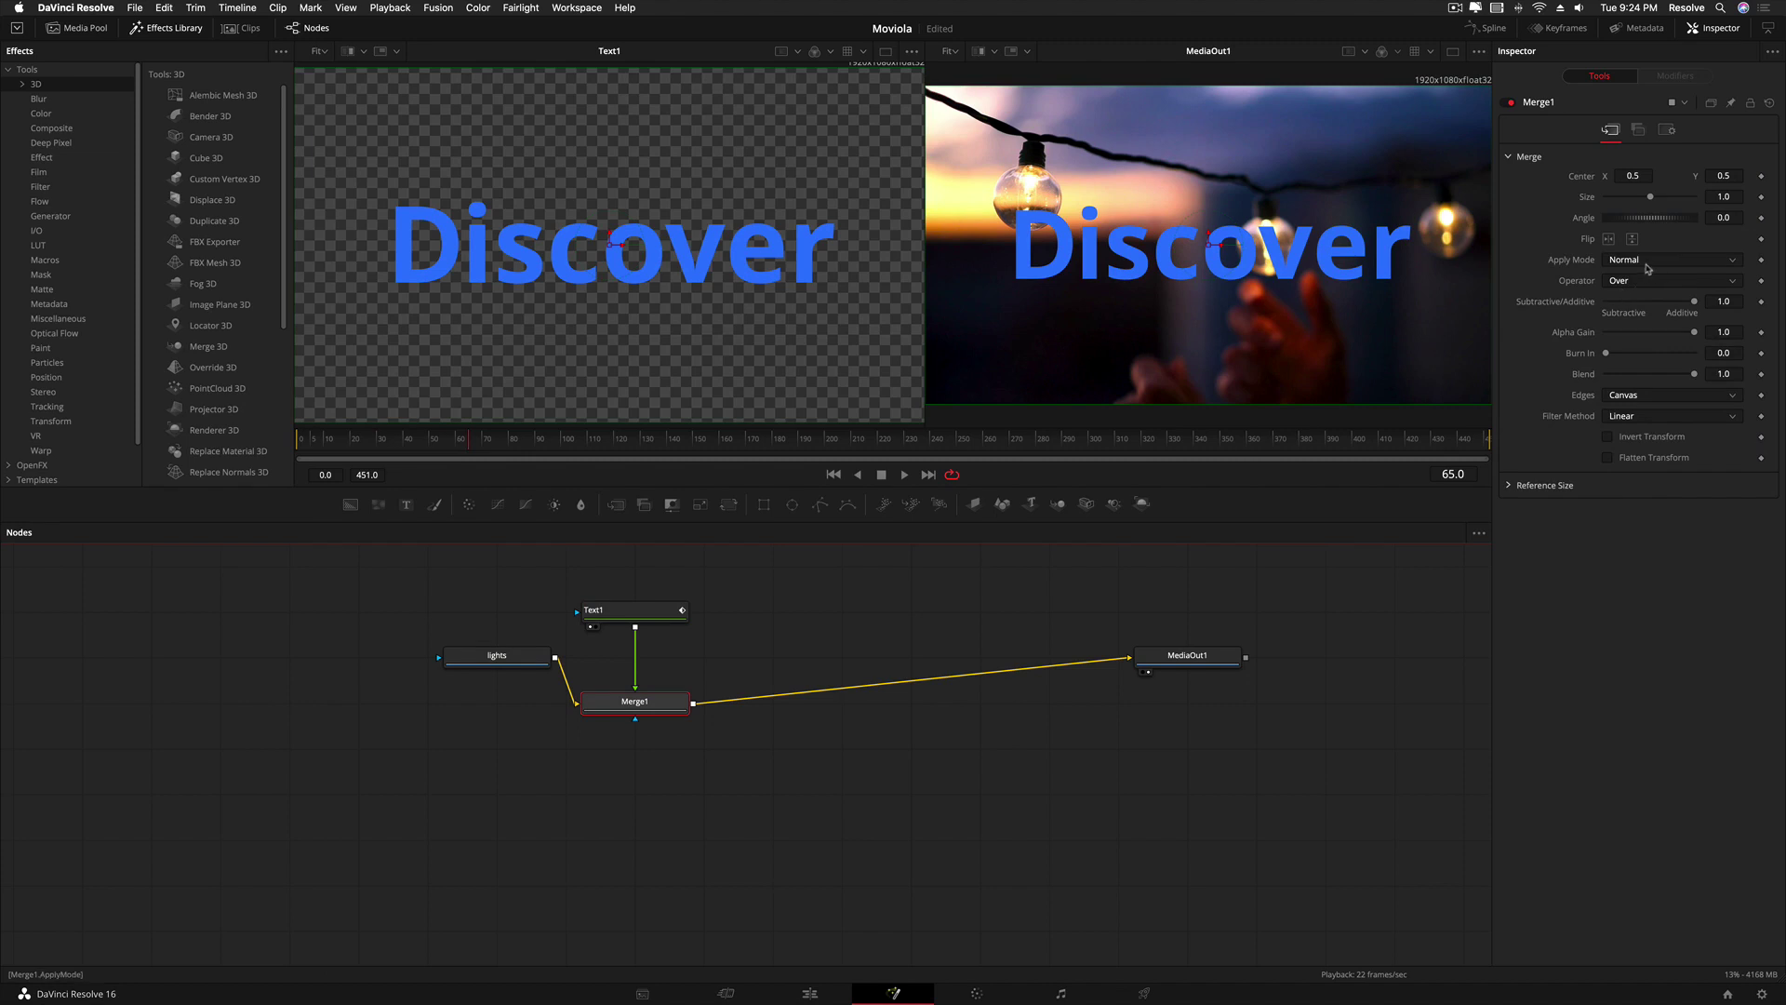
pyautogui.click(1618, 261)
pyautogui.click(1619, 296)
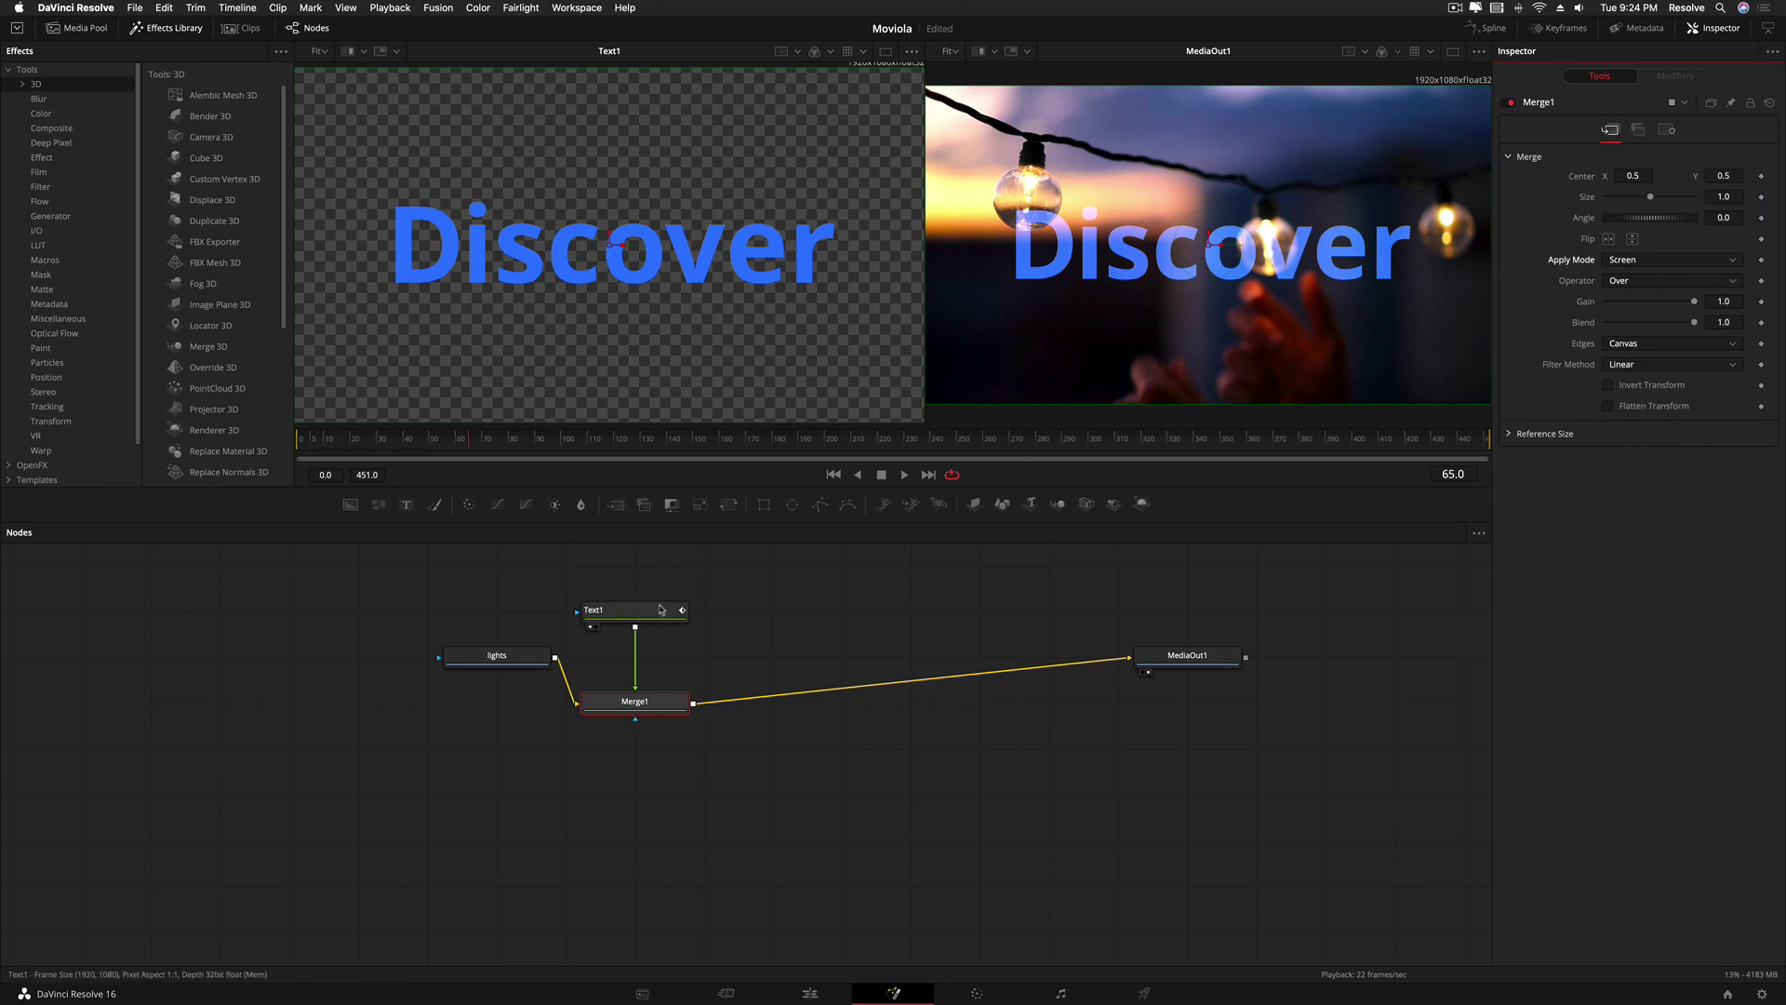
pyautogui.click(1632, 261)
pyautogui.press('Down')
pyautogui.press('Down')
pyautogui.press('Down')
pyautogui.press('Down')
pyautogui.press('Down')
pyautogui.press('Down')
pyautogui.press('Down')
pyautogui.press('Down')
pyautogui.press('Return')
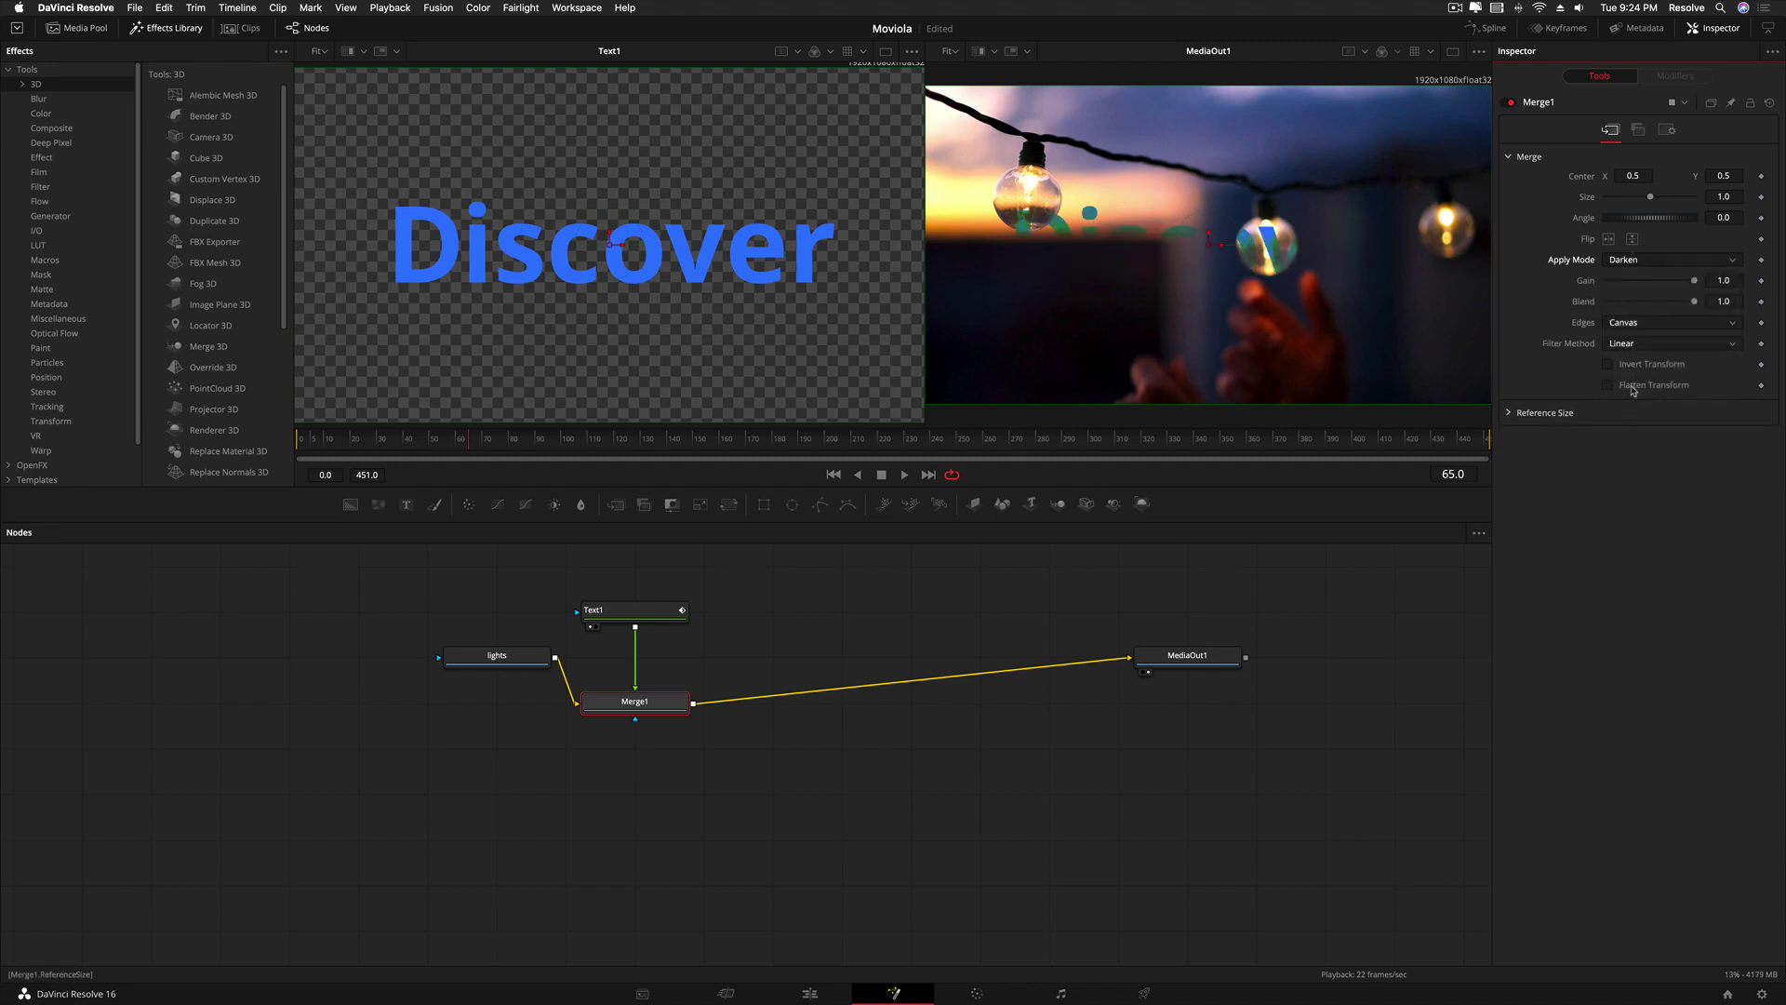
# - Try Screen and Soft Light on Merge1, return its apply mode to Normal, and save the project
pyautogui.click(1632, 261)
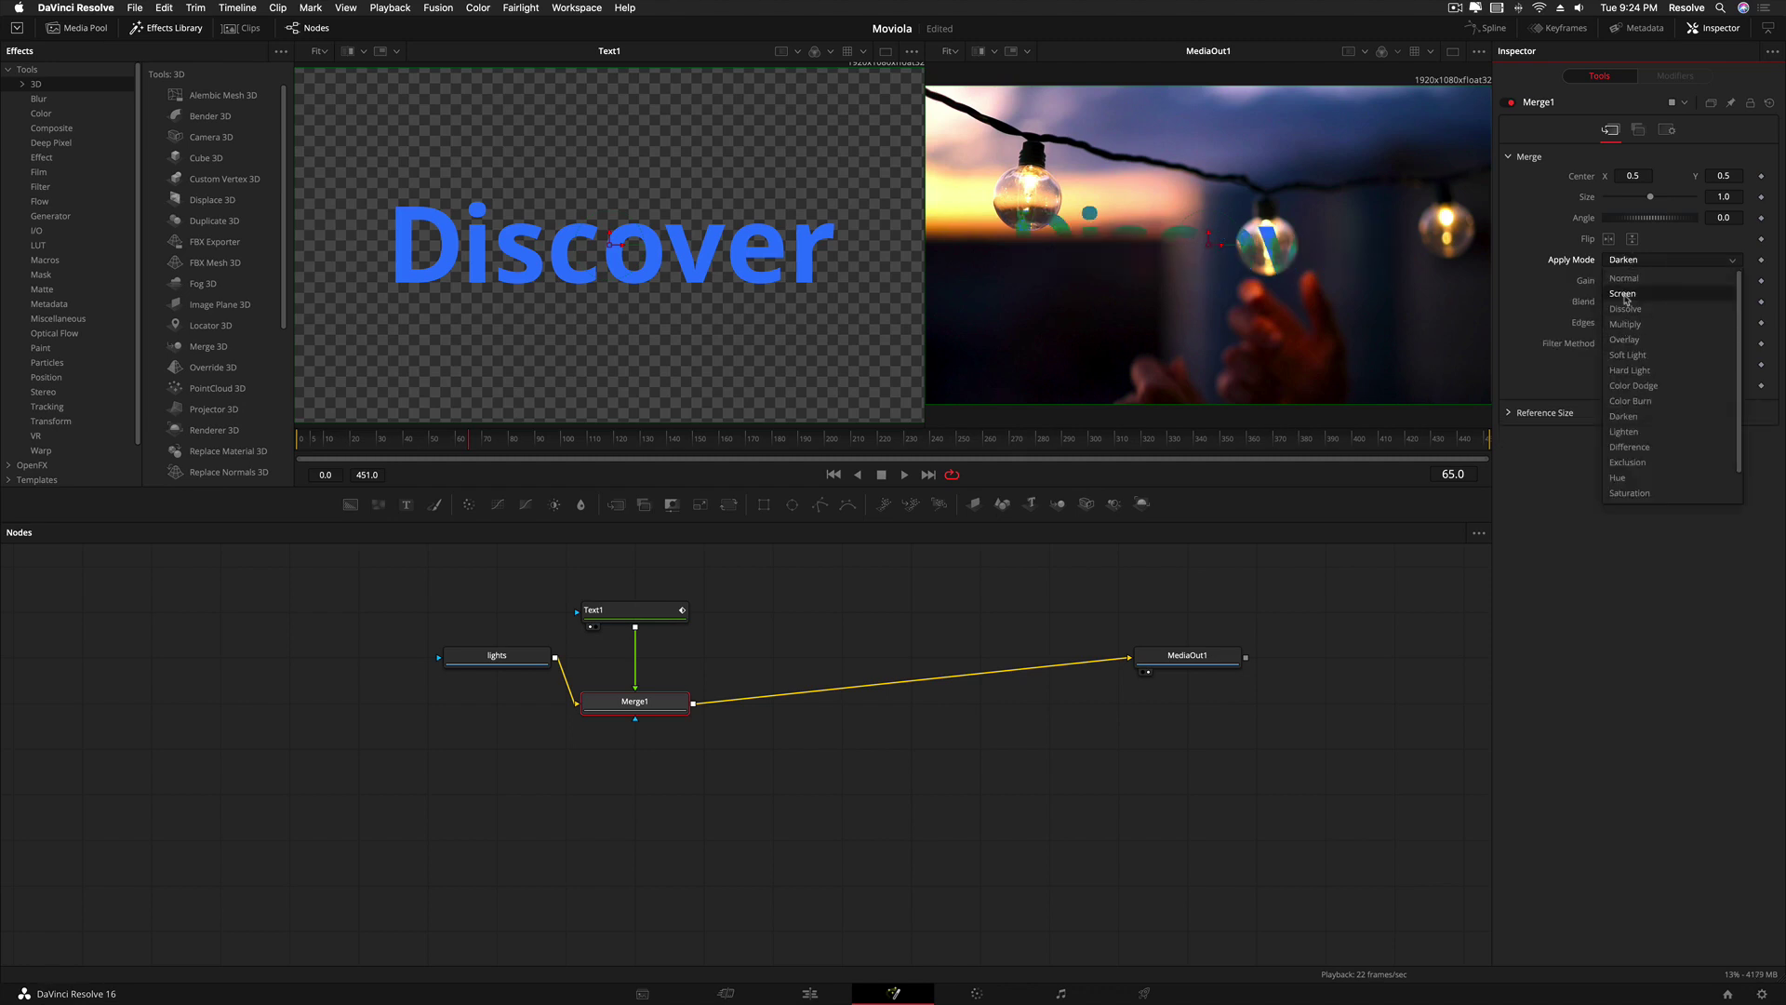
pyautogui.click(1626, 294)
pyautogui.click(1627, 263)
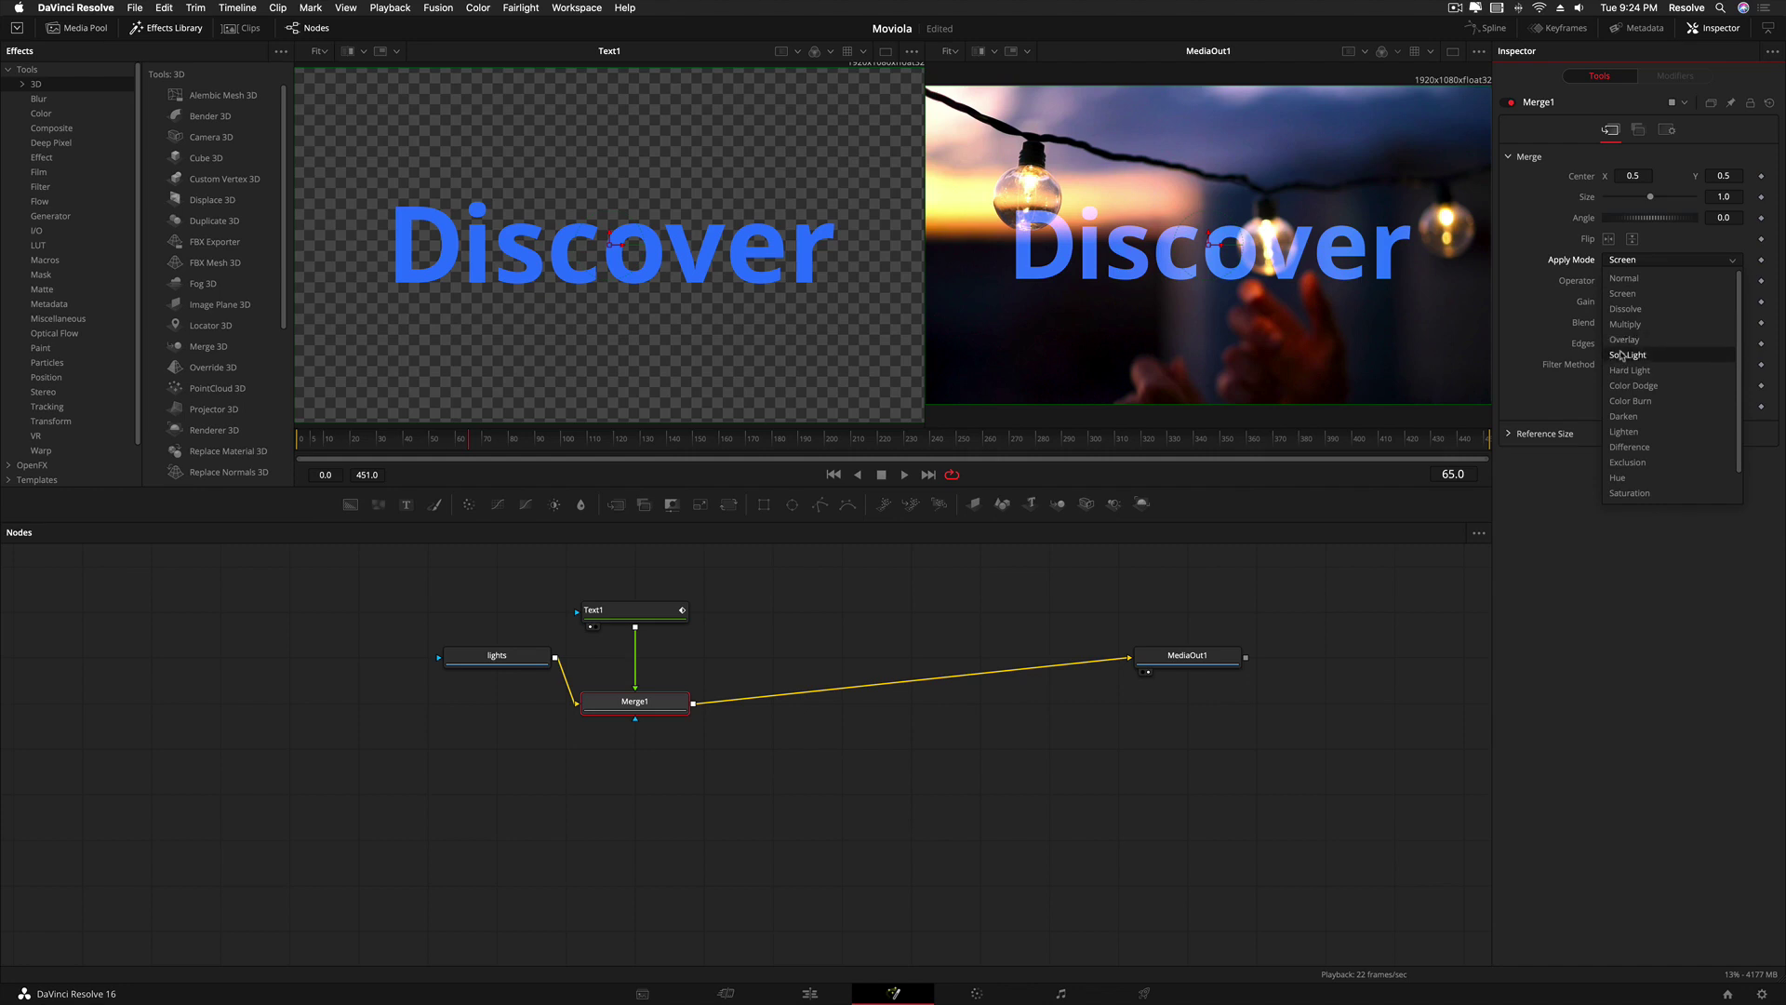
pyautogui.click(1619, 357)
pyautogui.click(1626, 262)
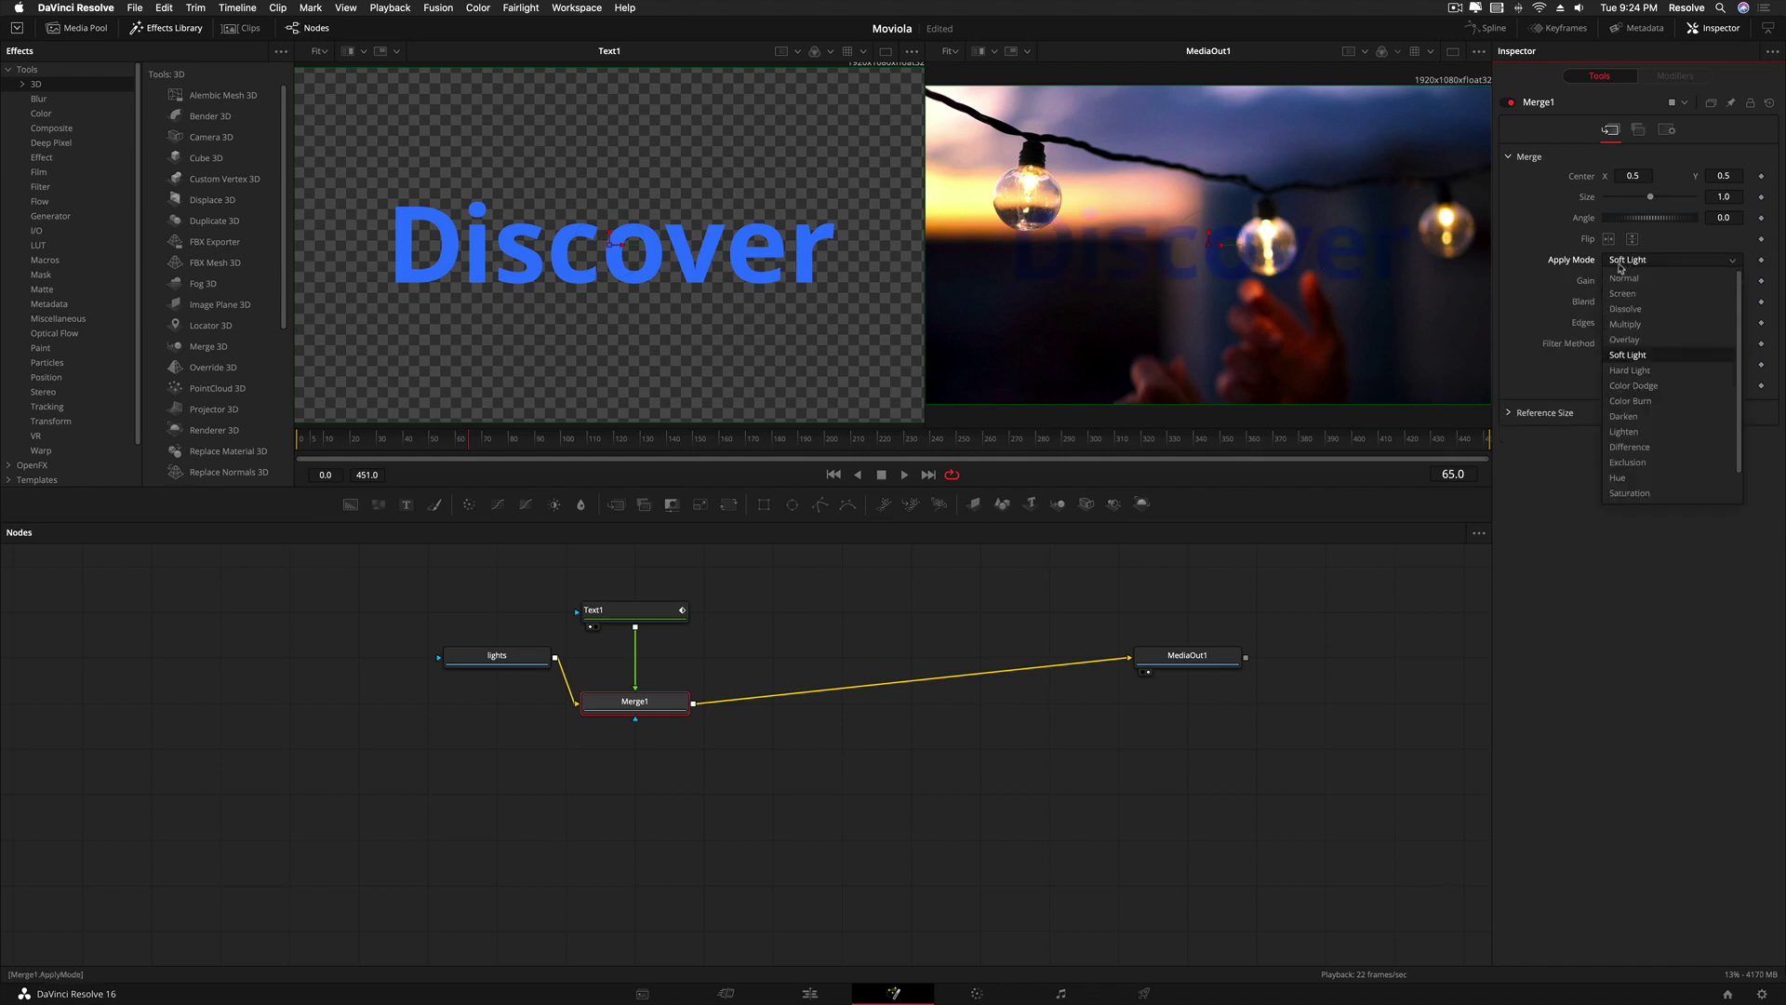
pyautogui.click(1623, 279)
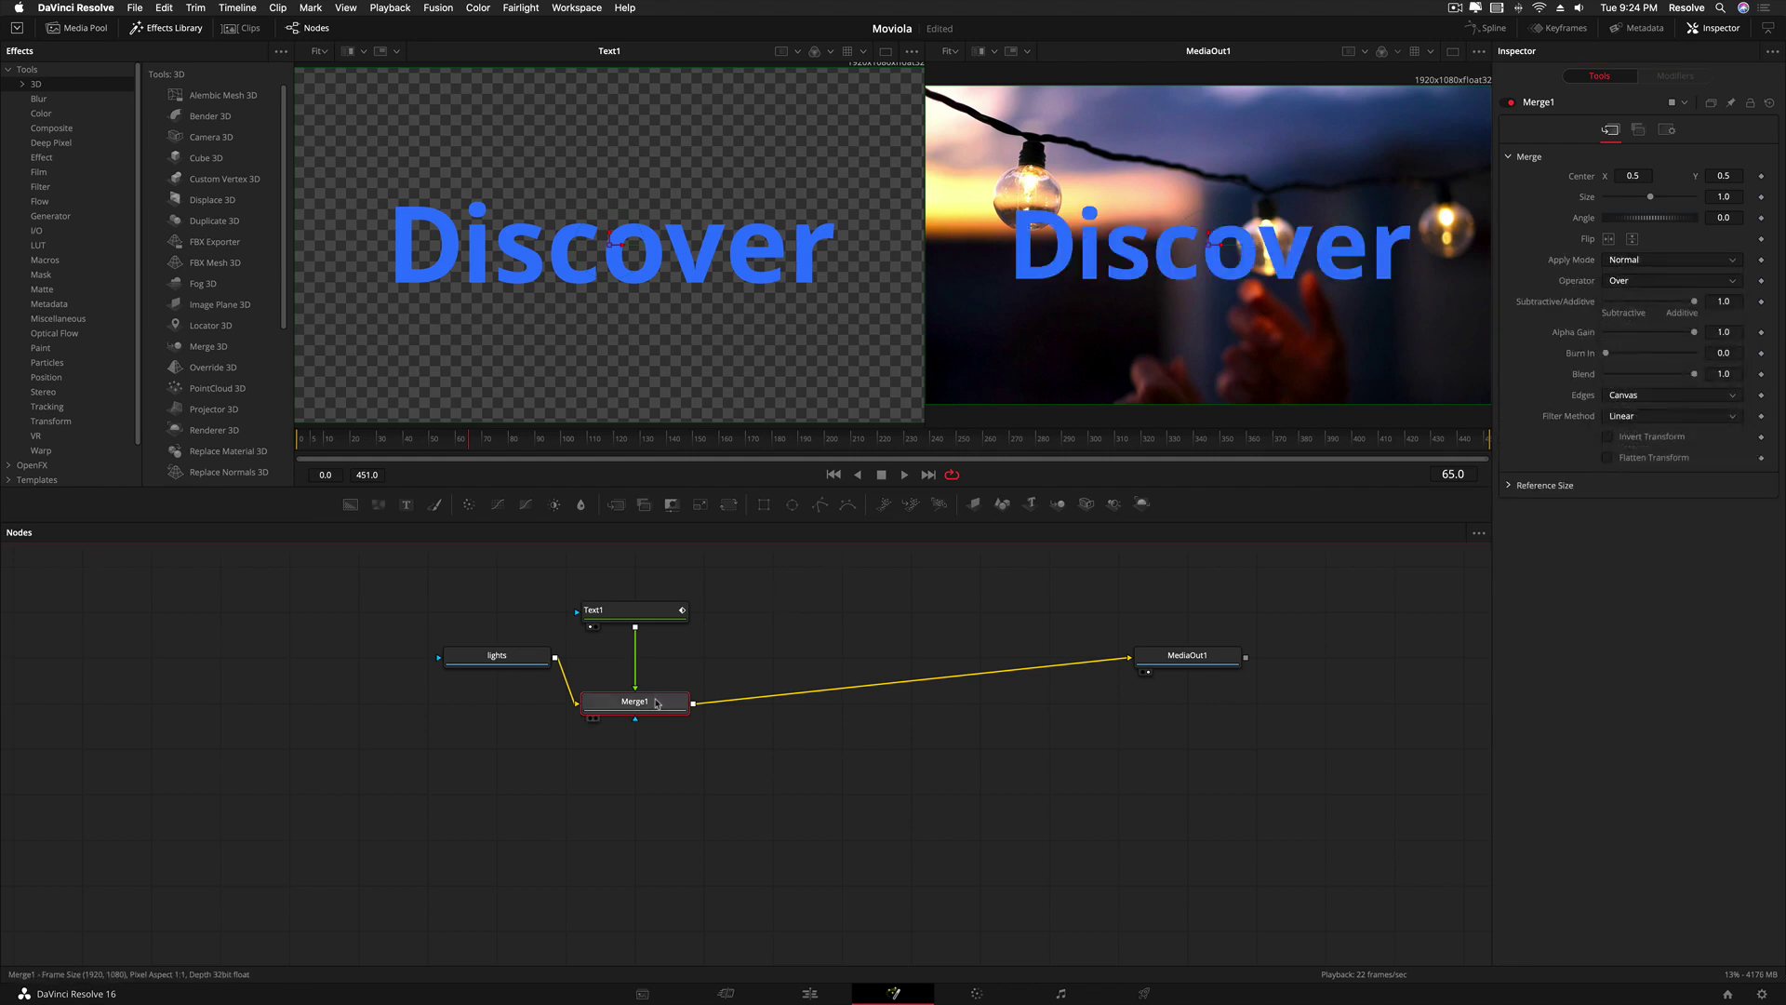
pyautogui.press('super+s')
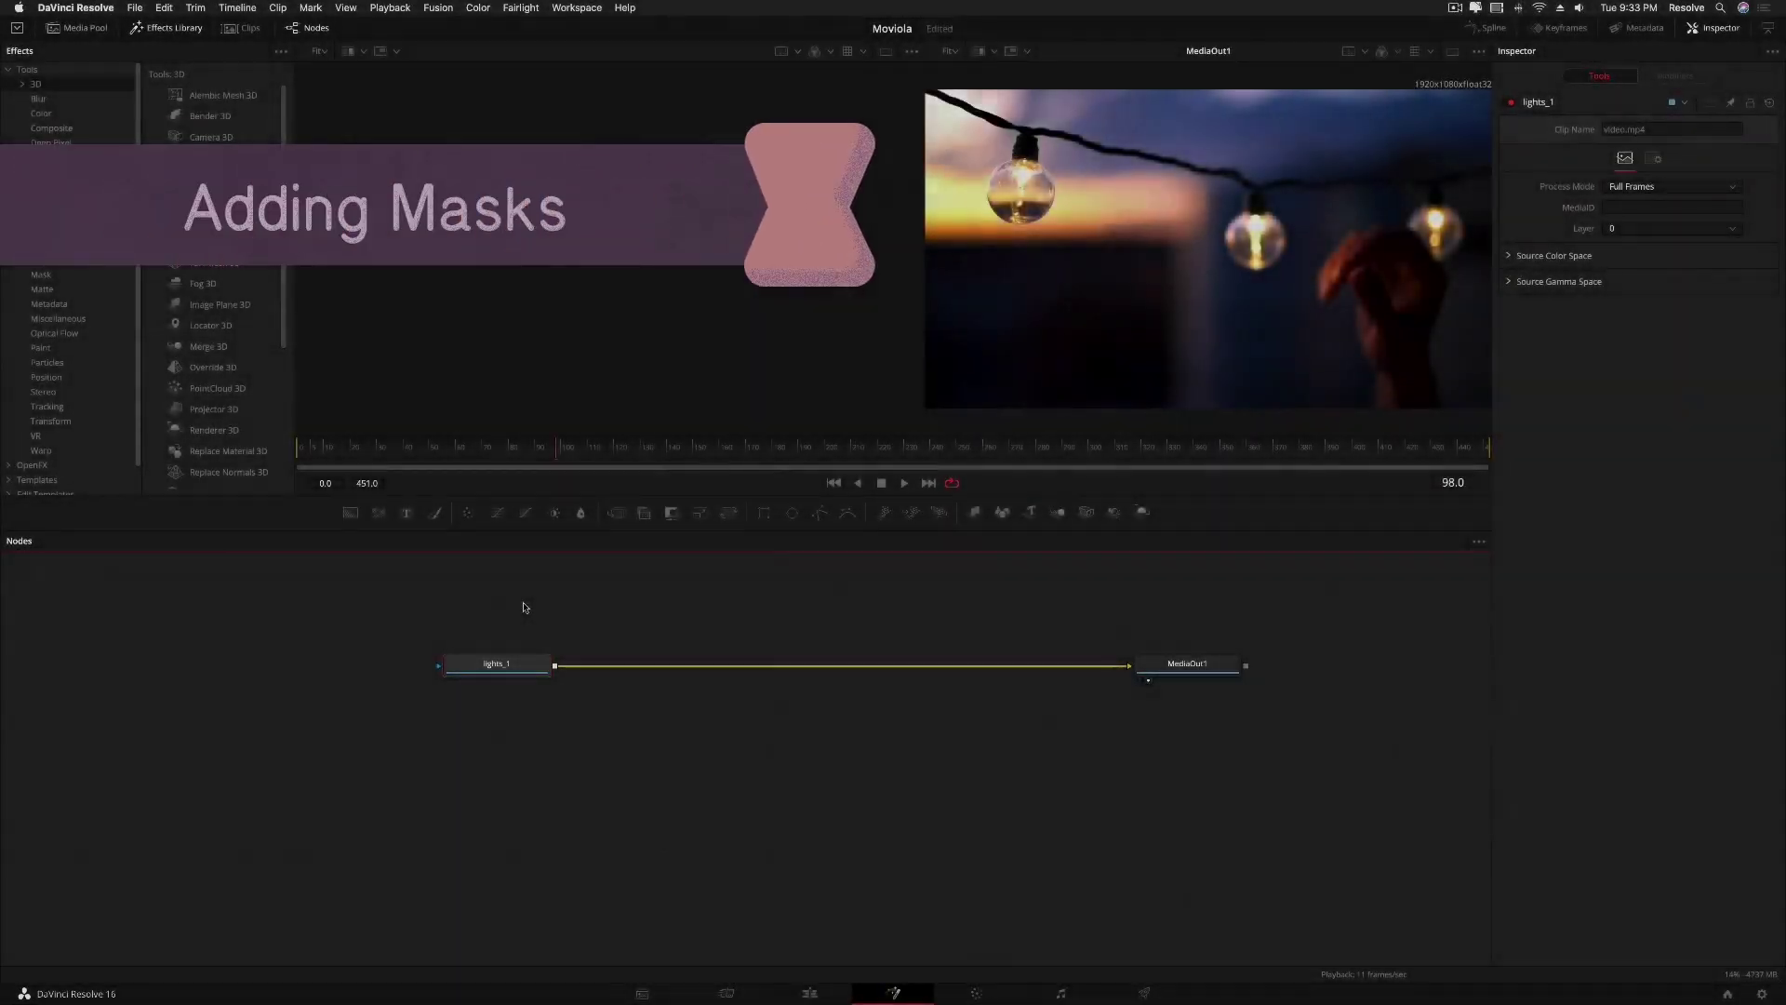
# - Add a Rectangle mask to the lights_1 node and display the mask in the first viewer
pyautogui.click(510, 677)
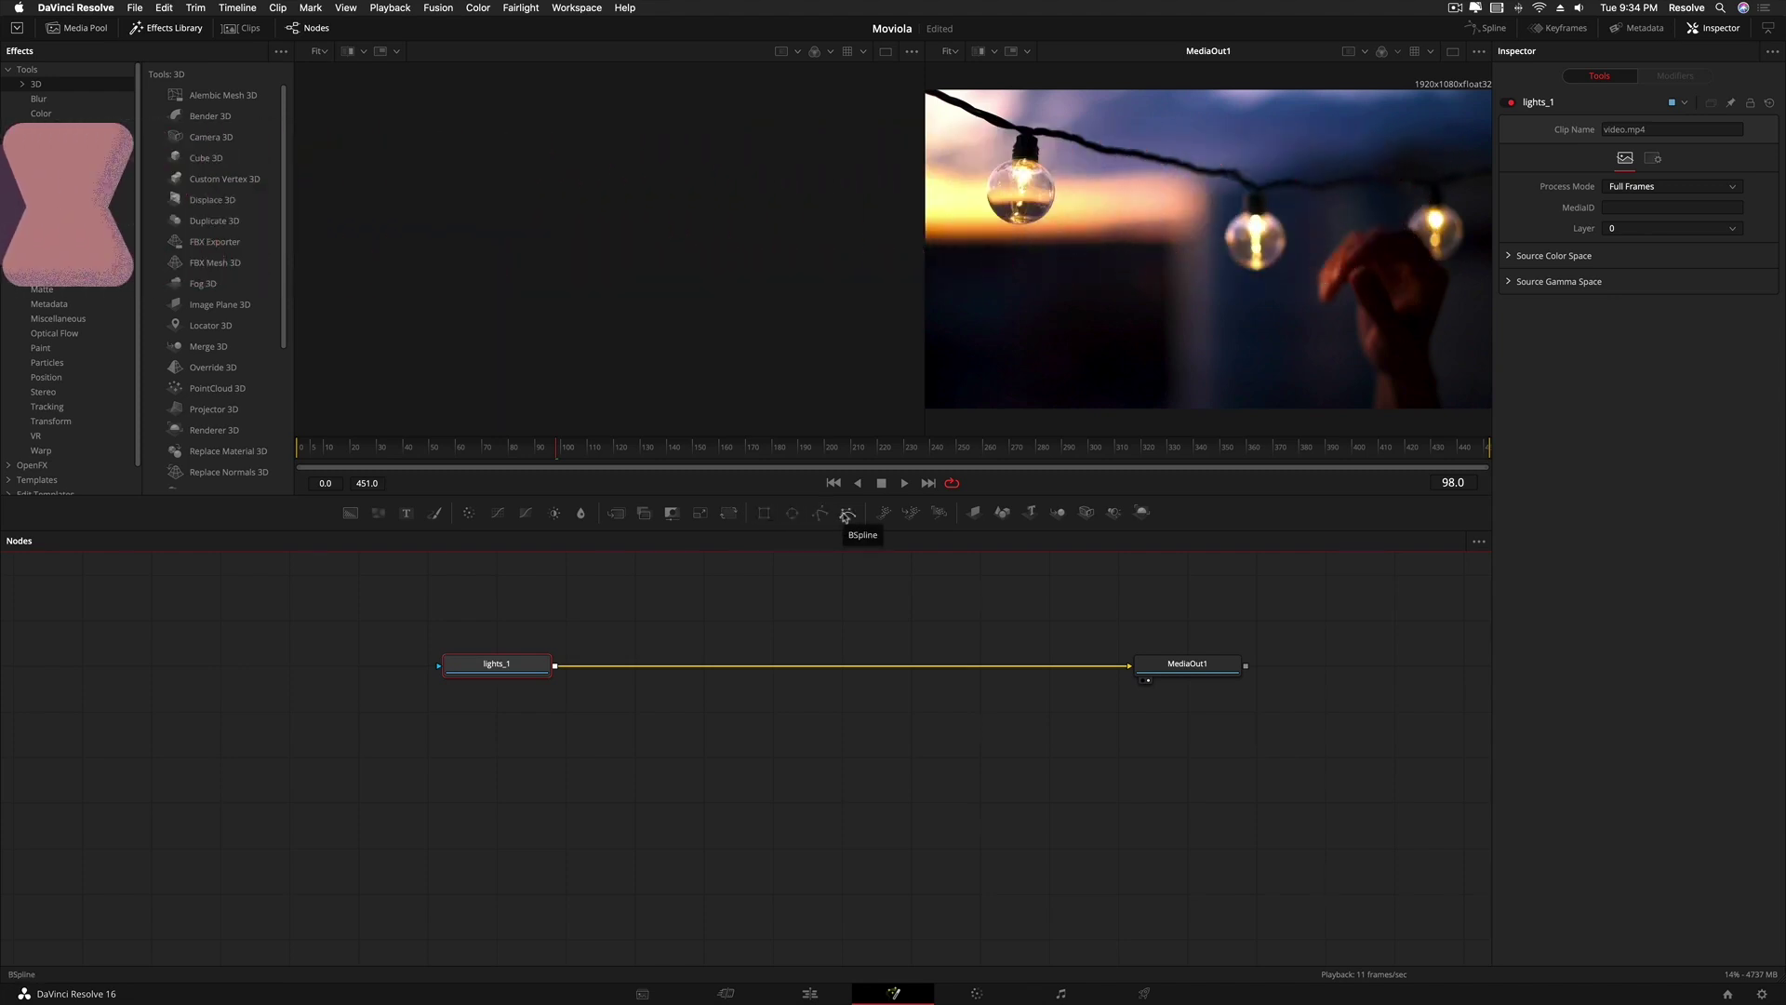
pyautogui.click(765, 513)
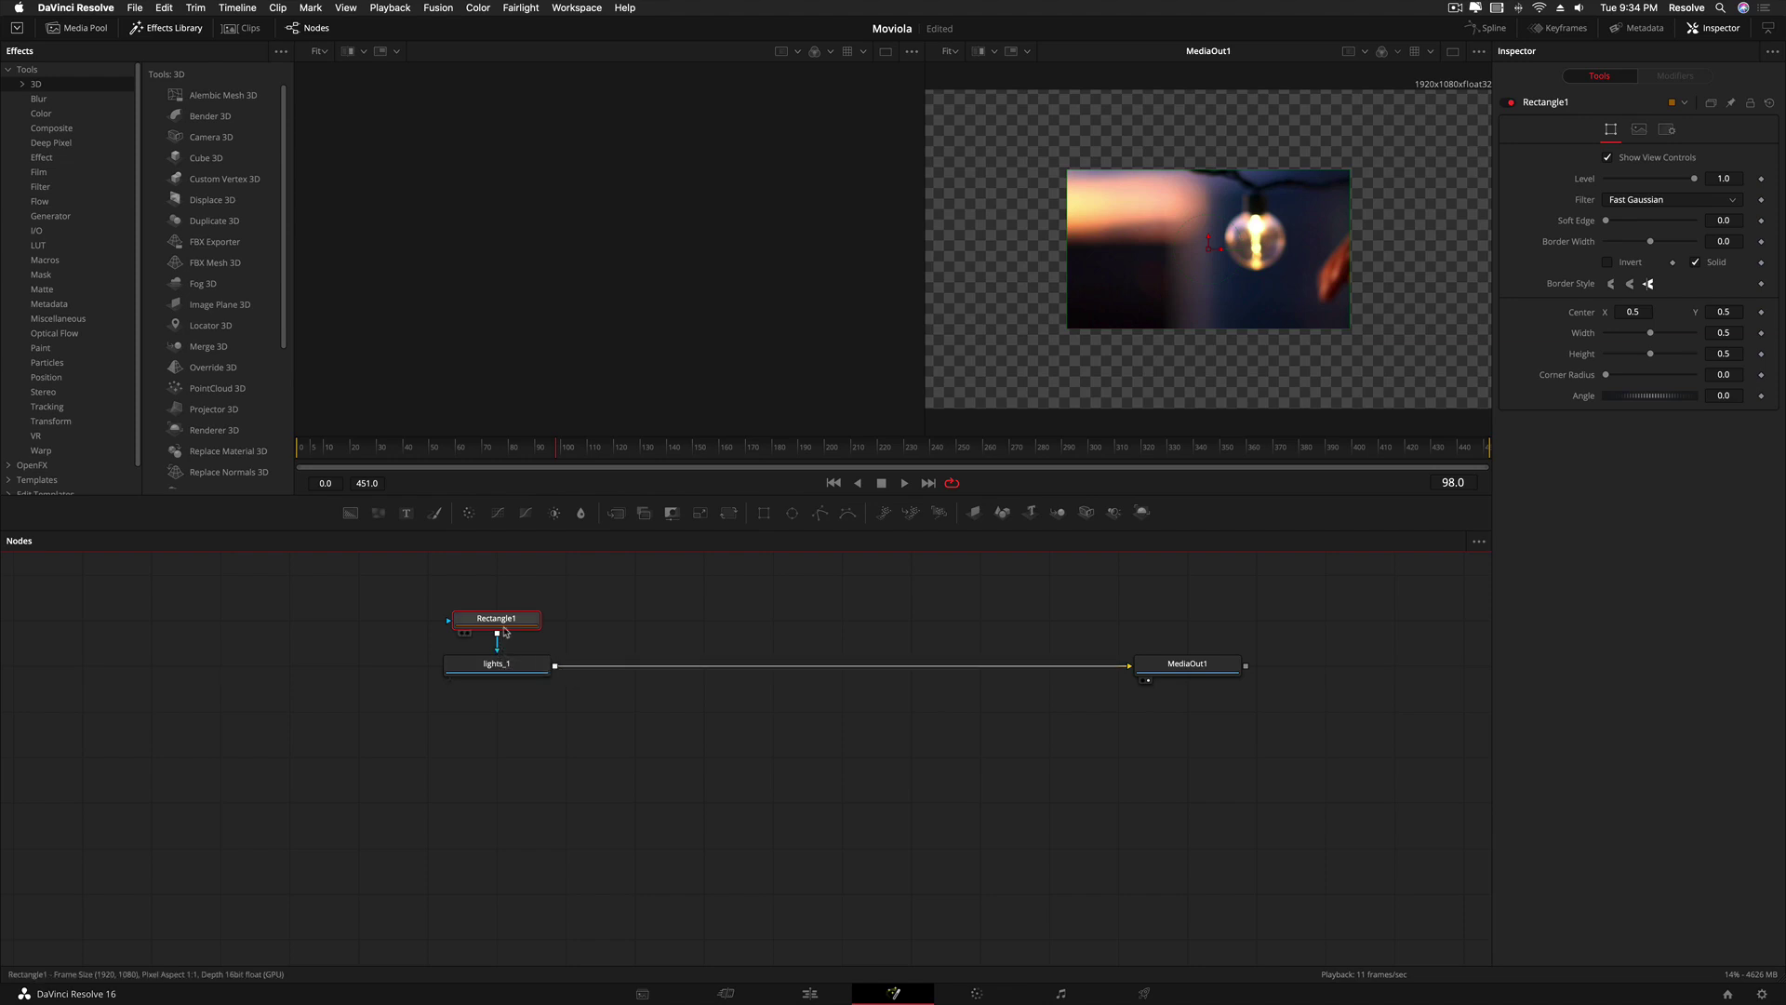
pyautogui.press('1')
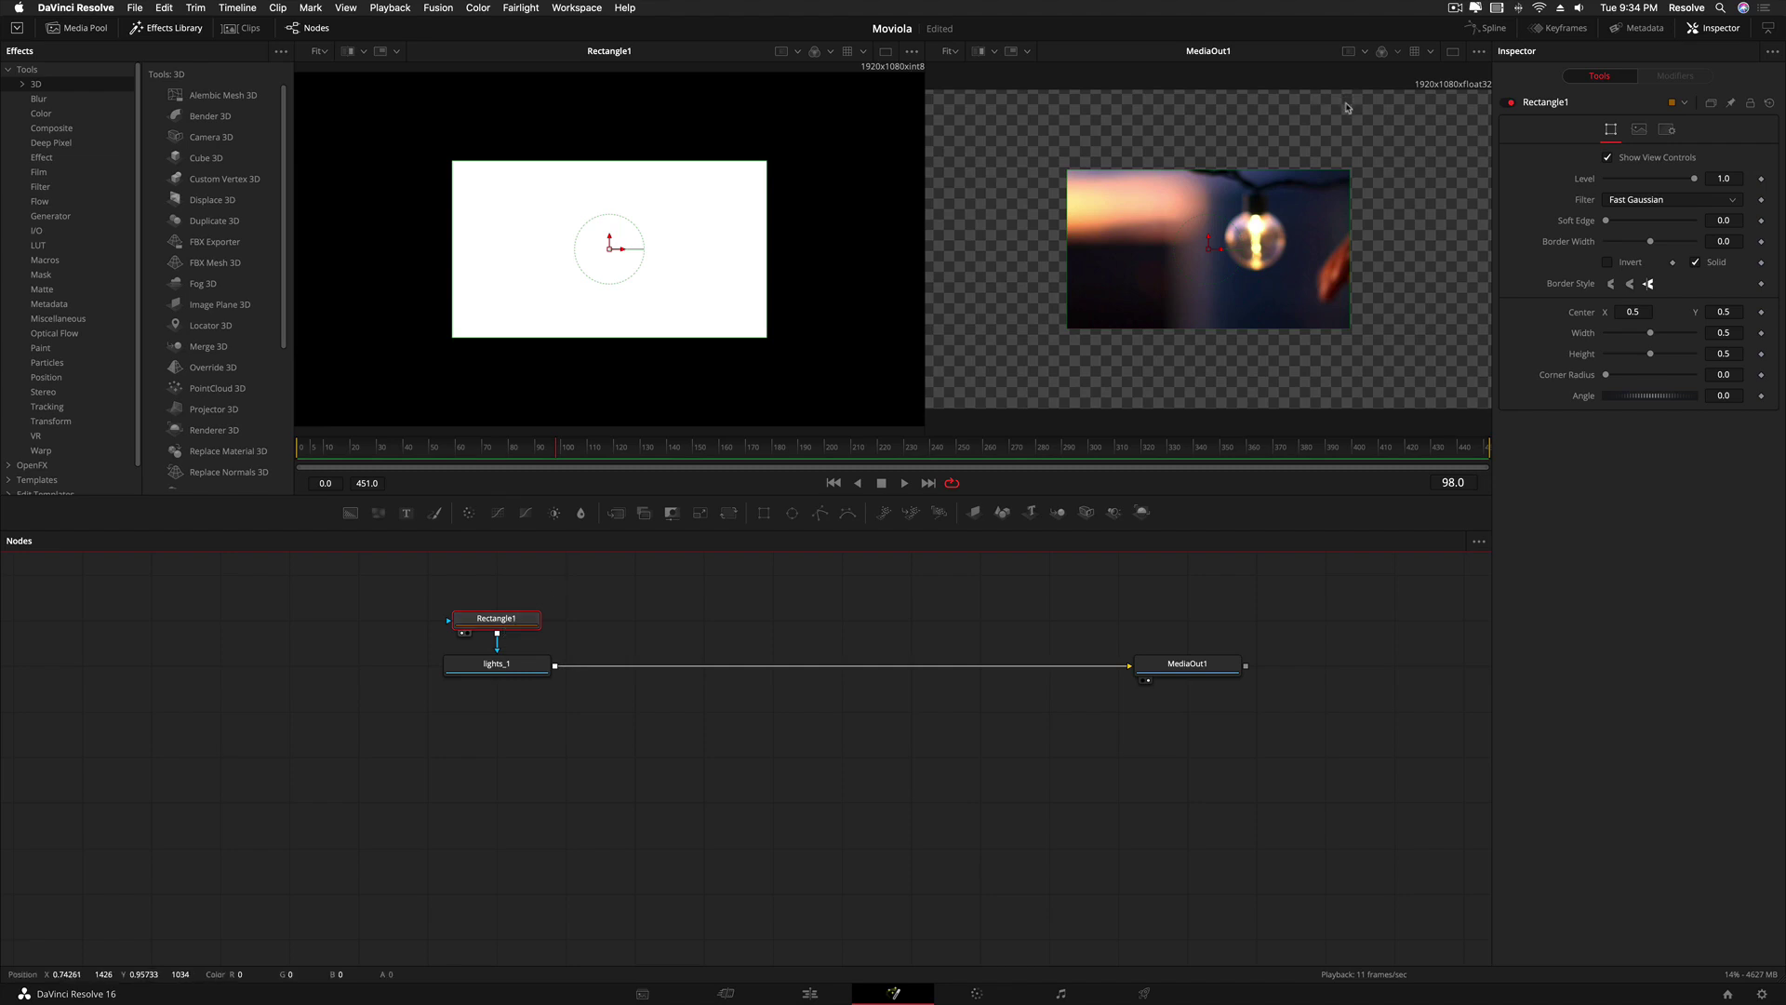
# - Set the rectangle mask's Soft Edge to 0.0441 and Border Width to 0.054, keep Width at 0.5, and add an expression to its Height
pyautogui.moveTo(1605, 220); pyautogui.dragTo(1623, 318)
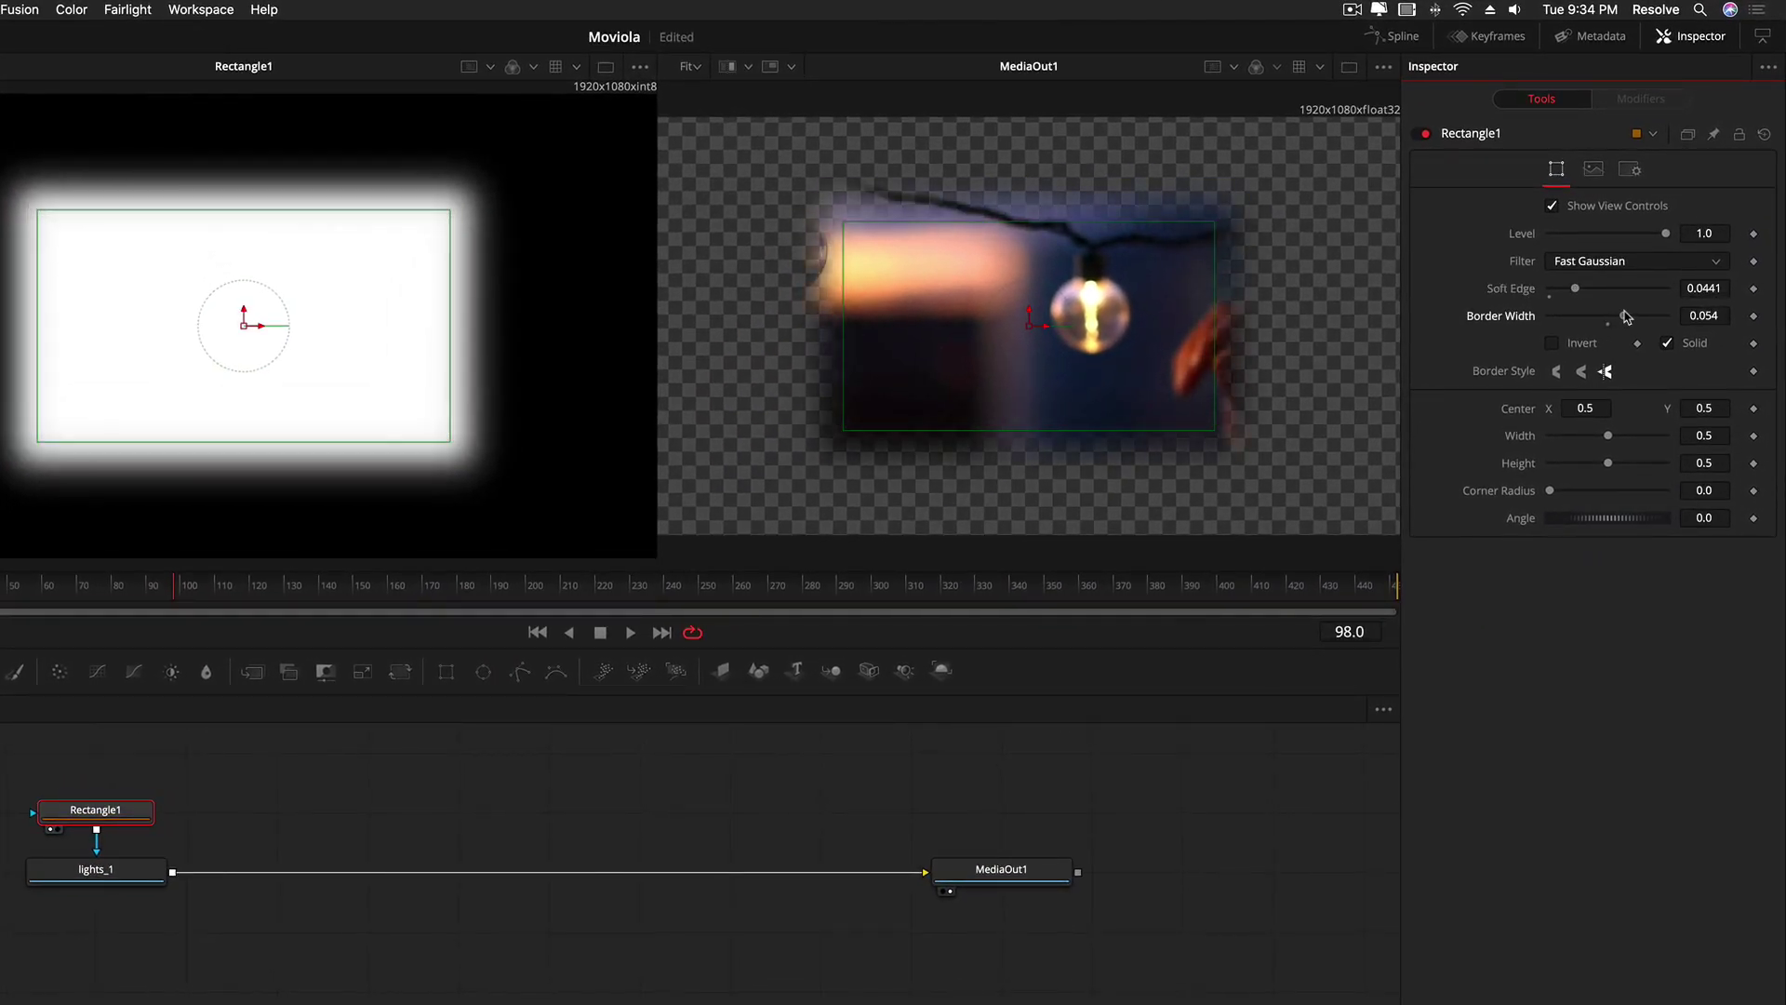
pyautogui.moveTo(1608, 436); pyautogui.dragTo(1612, 437)
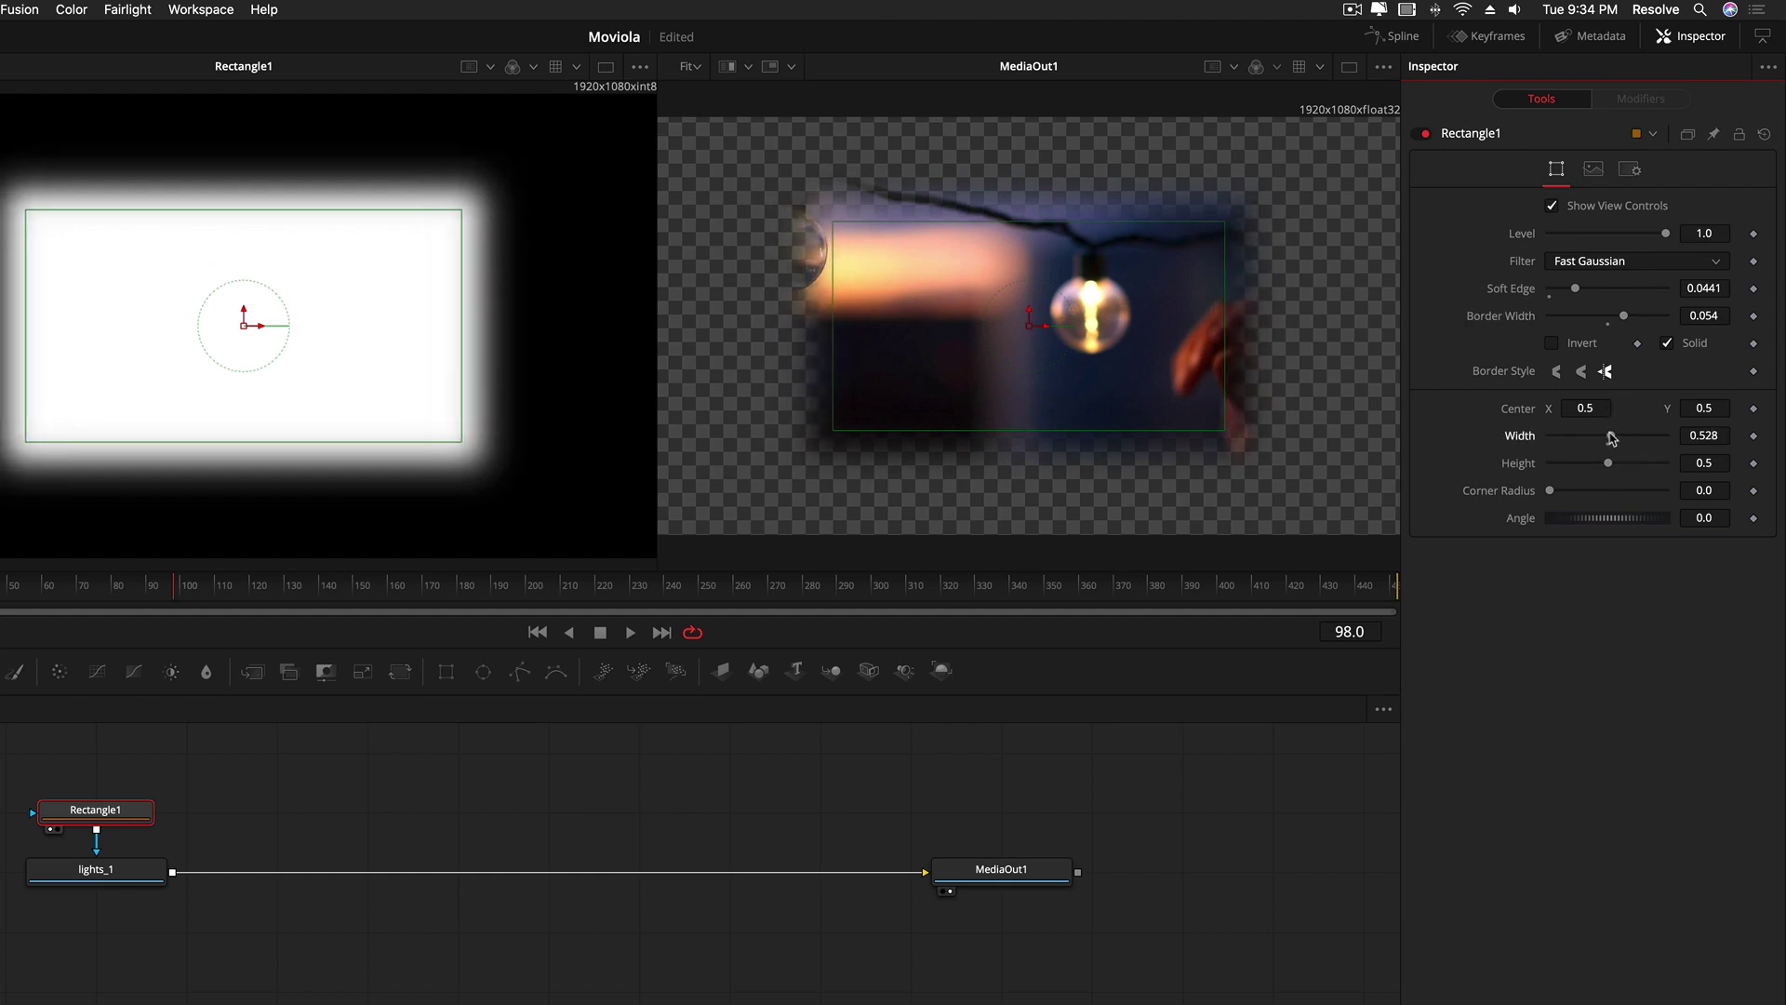
pyautogui.doubleClick(1612, 437)
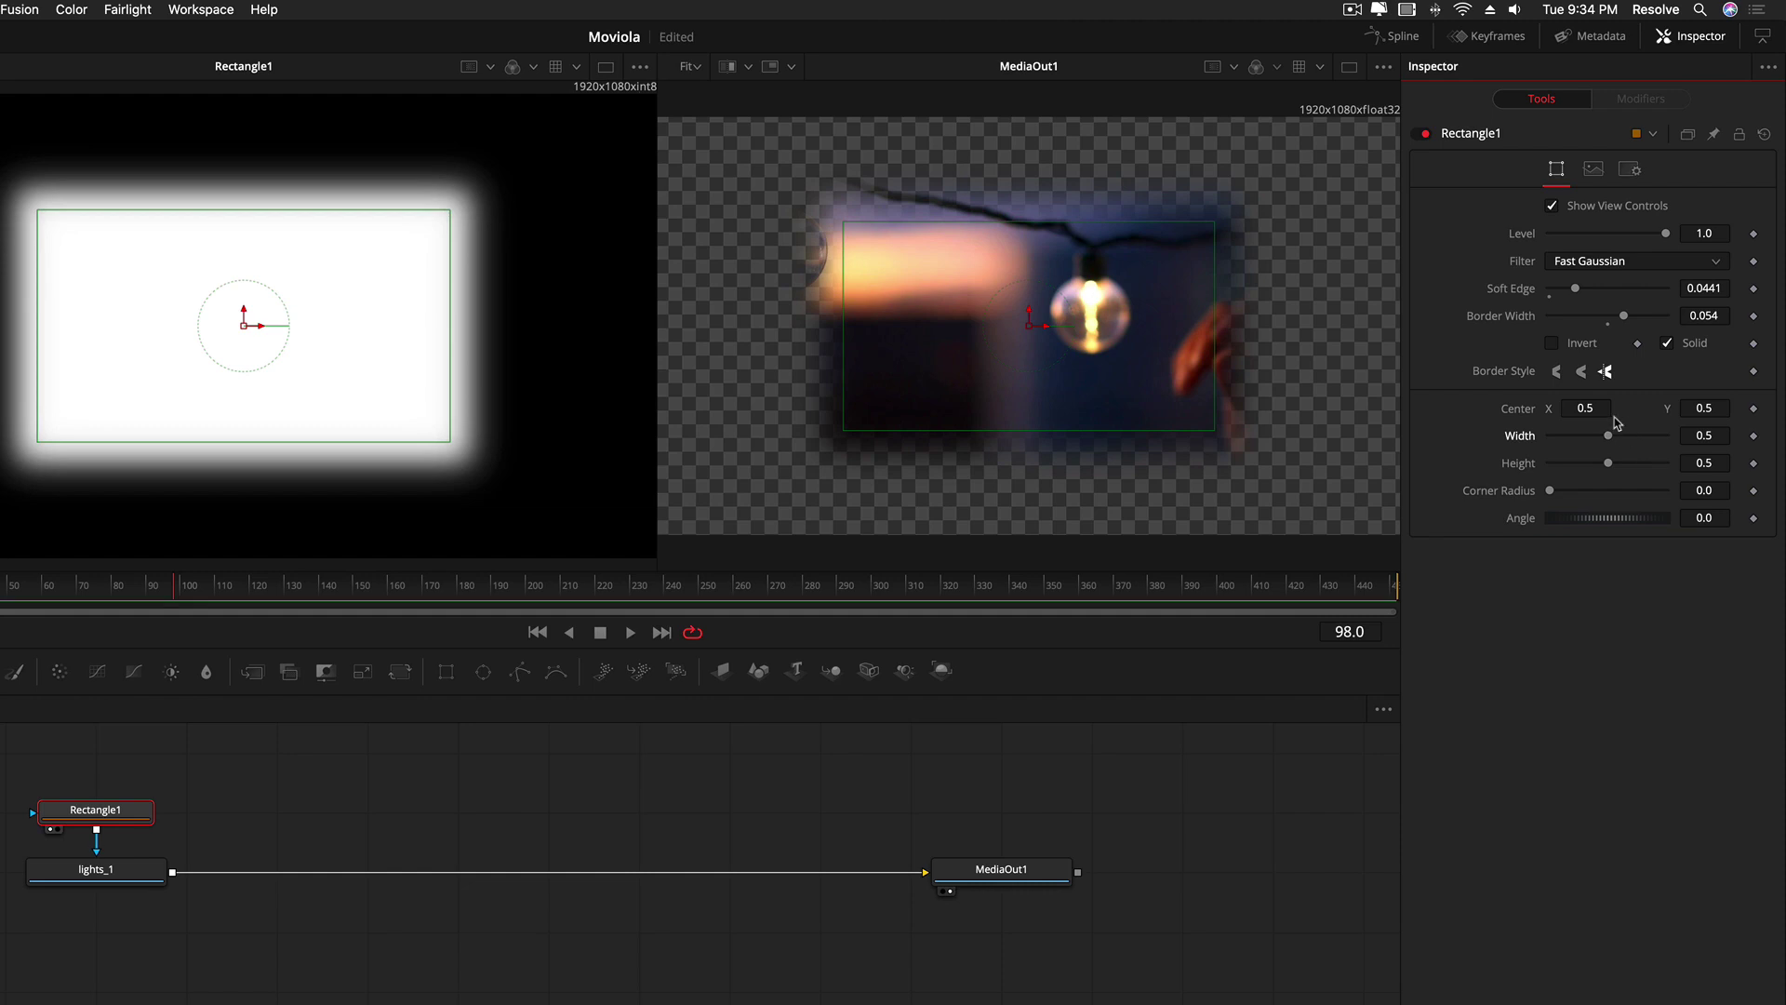
pyautogui.rightClick(1513, 470)
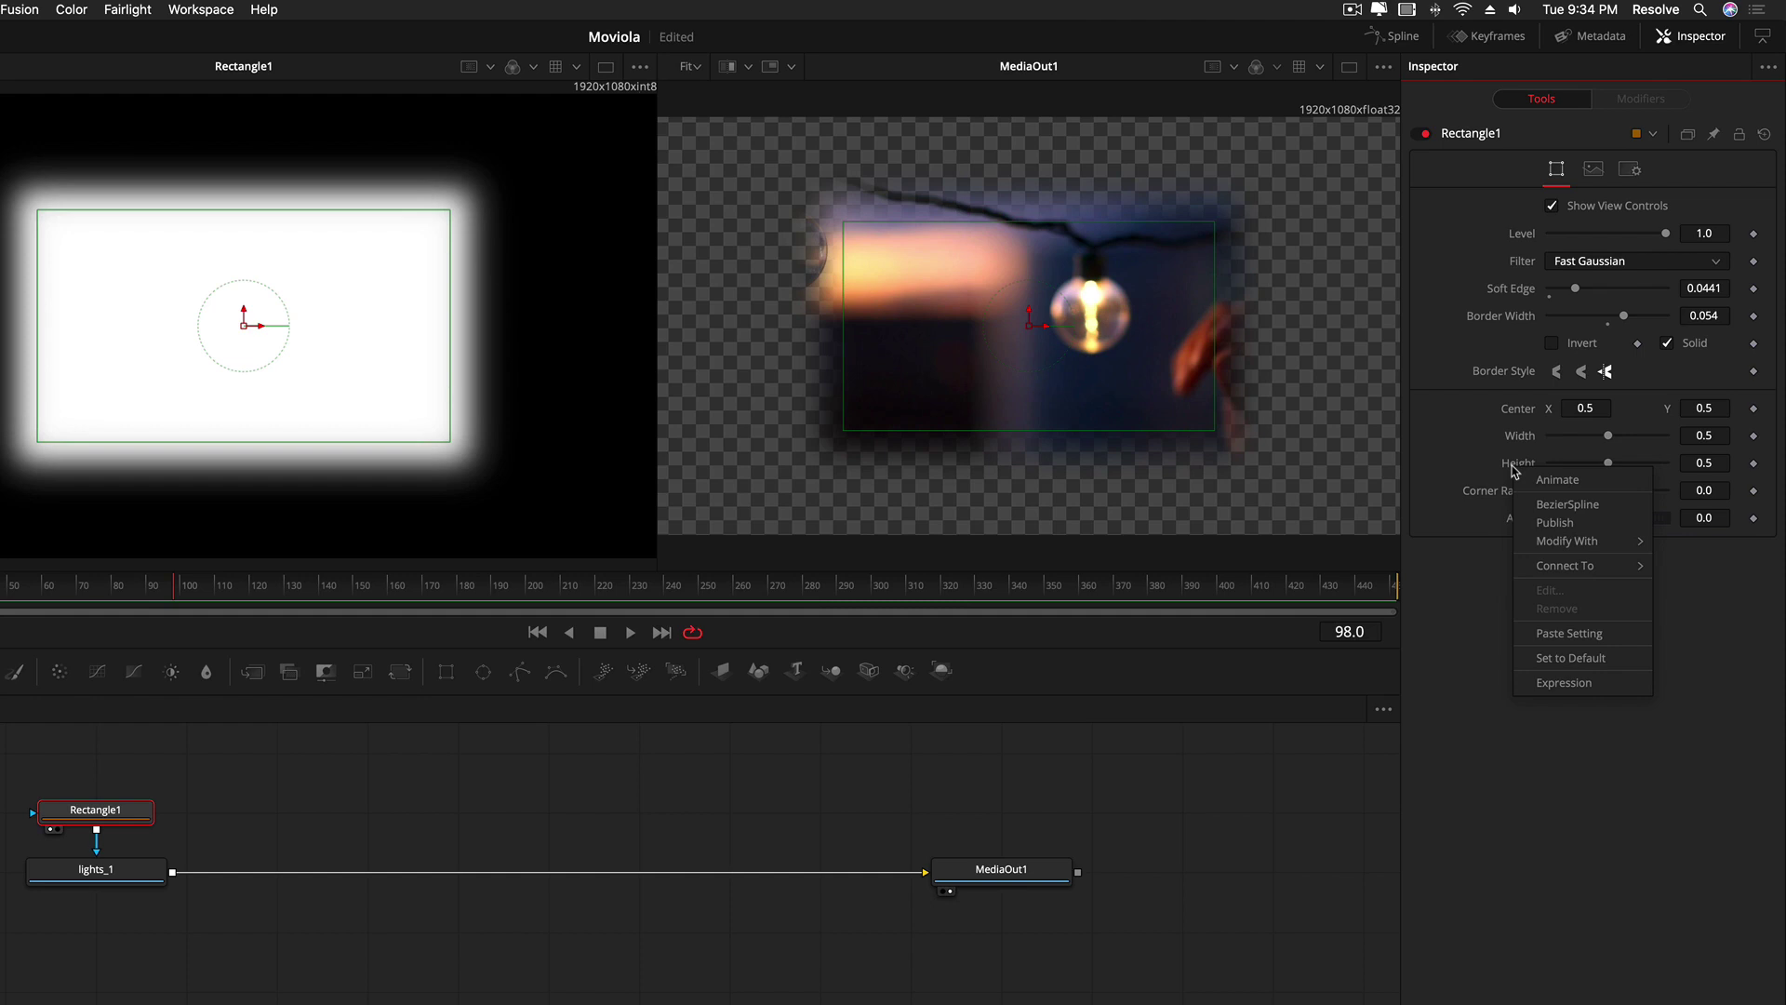
pyautogui.click(1563, 684)
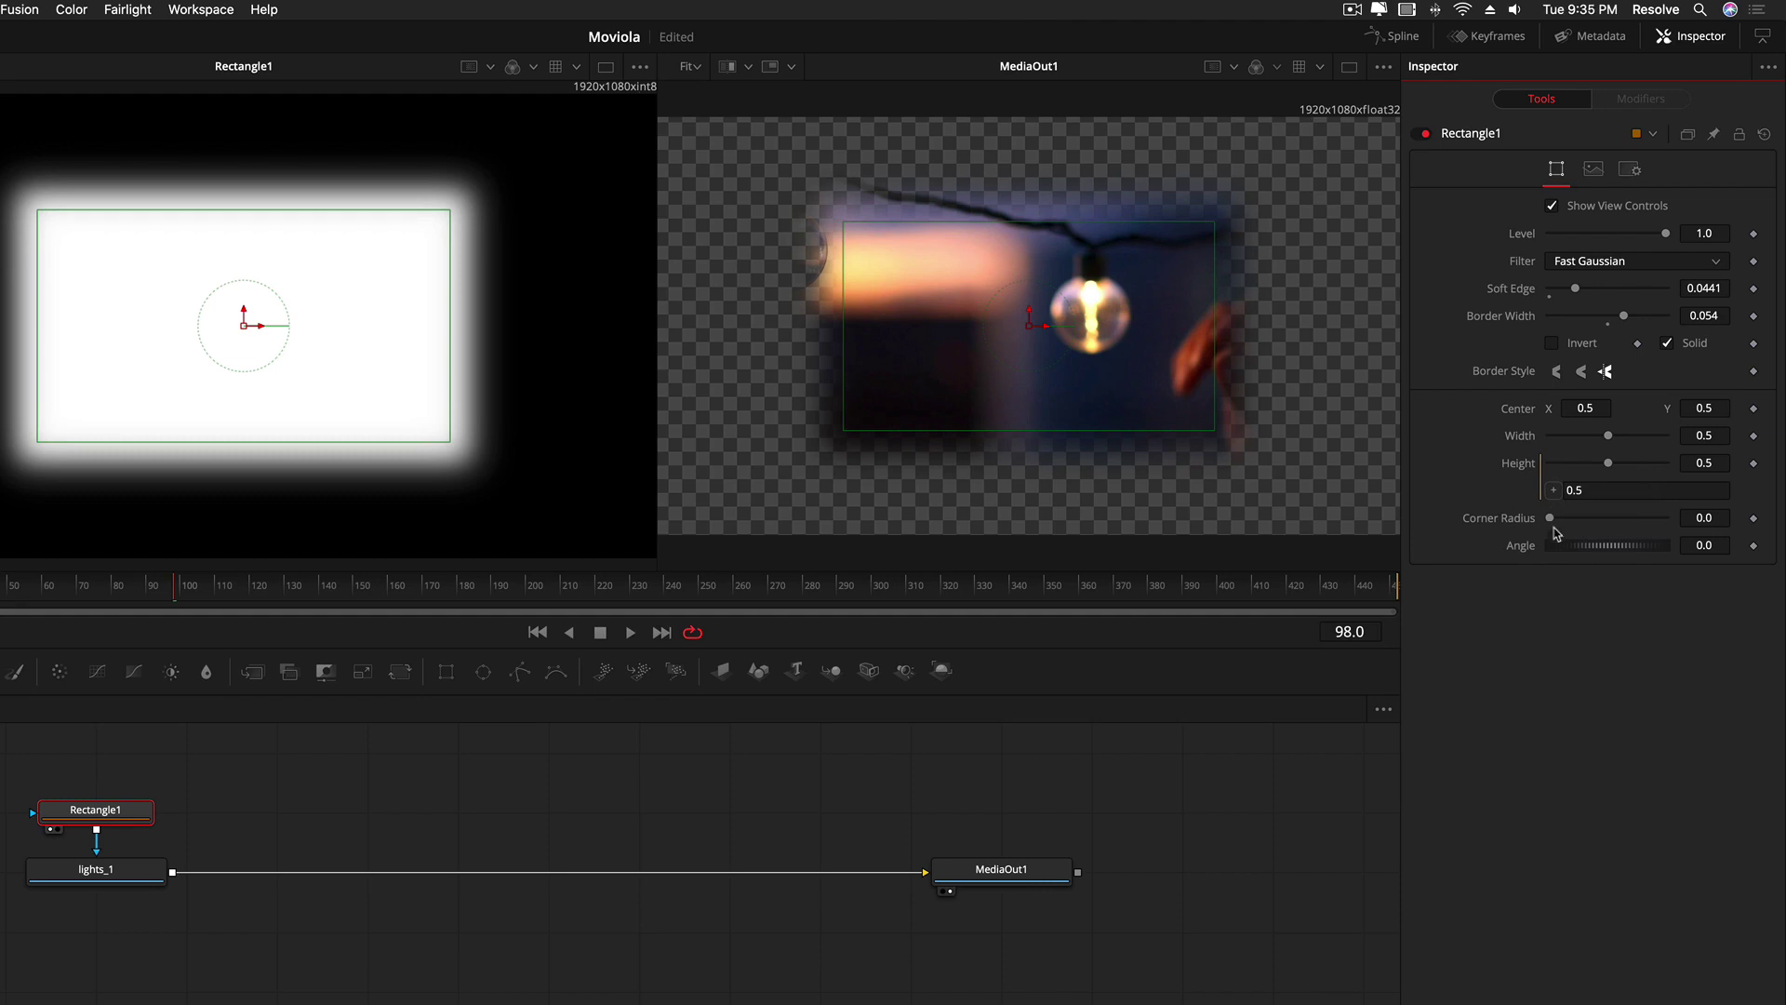
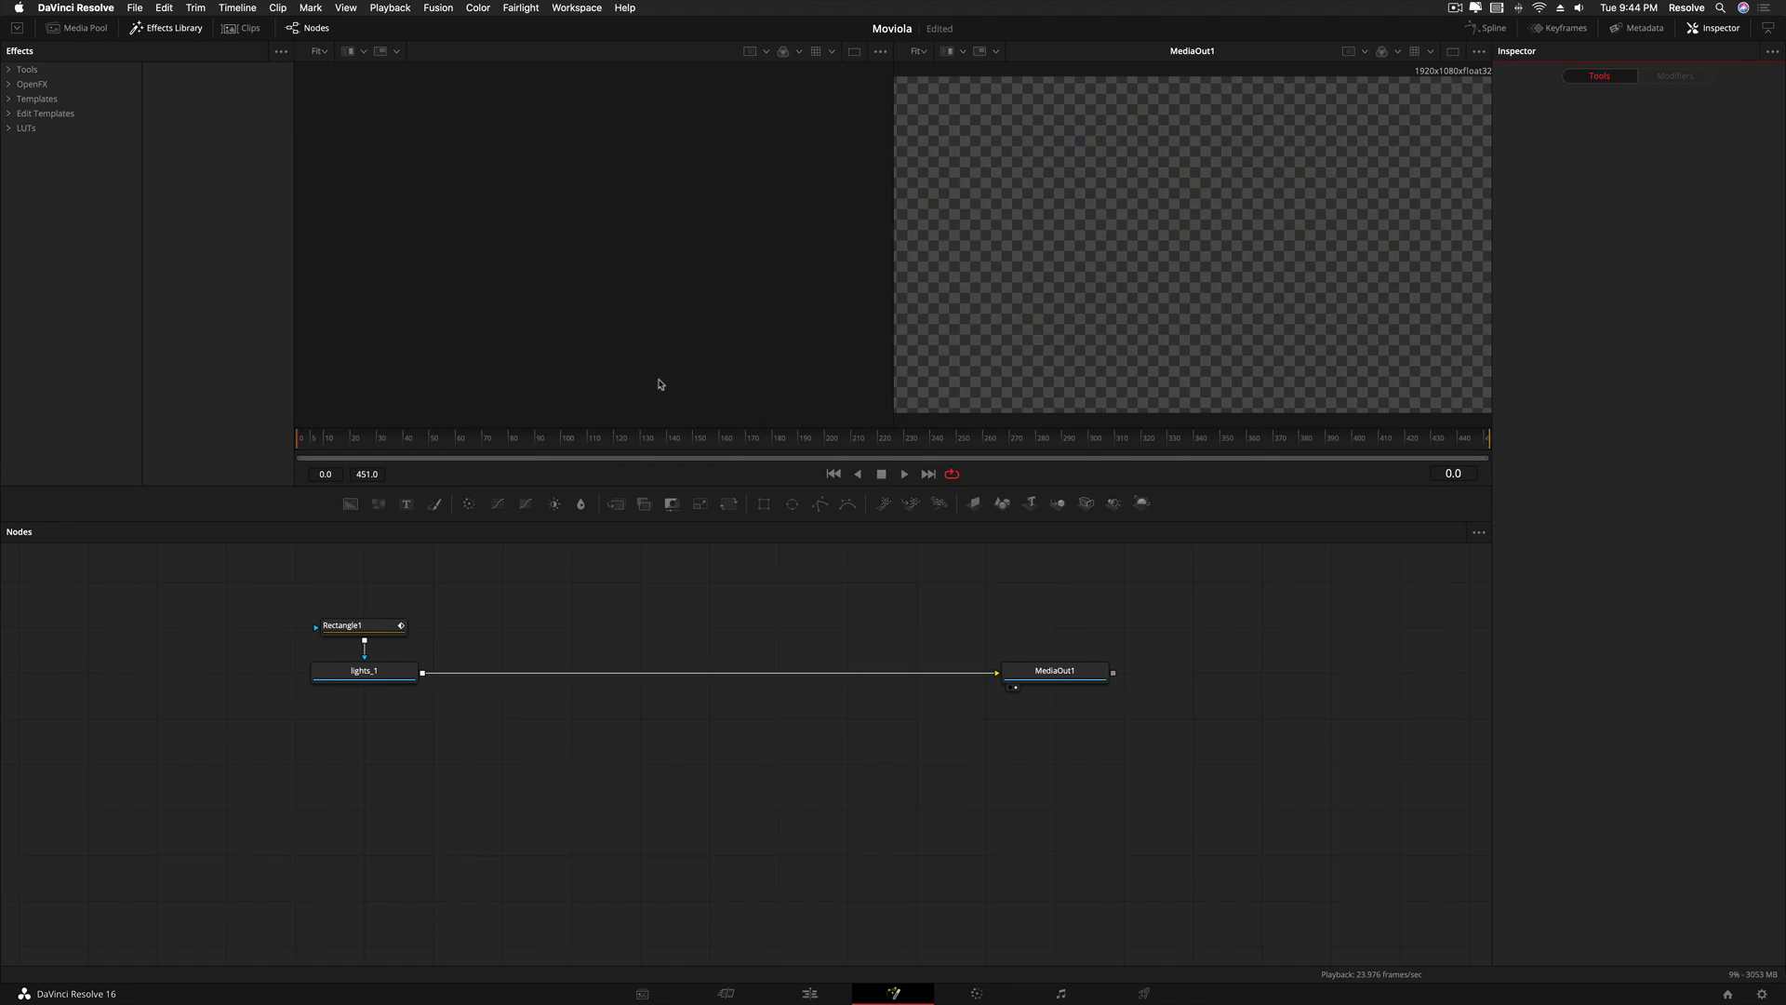
# - Delete the Rectangle1 mask and add a Text node reading "Travel"
pyautogui.click(373, 627)
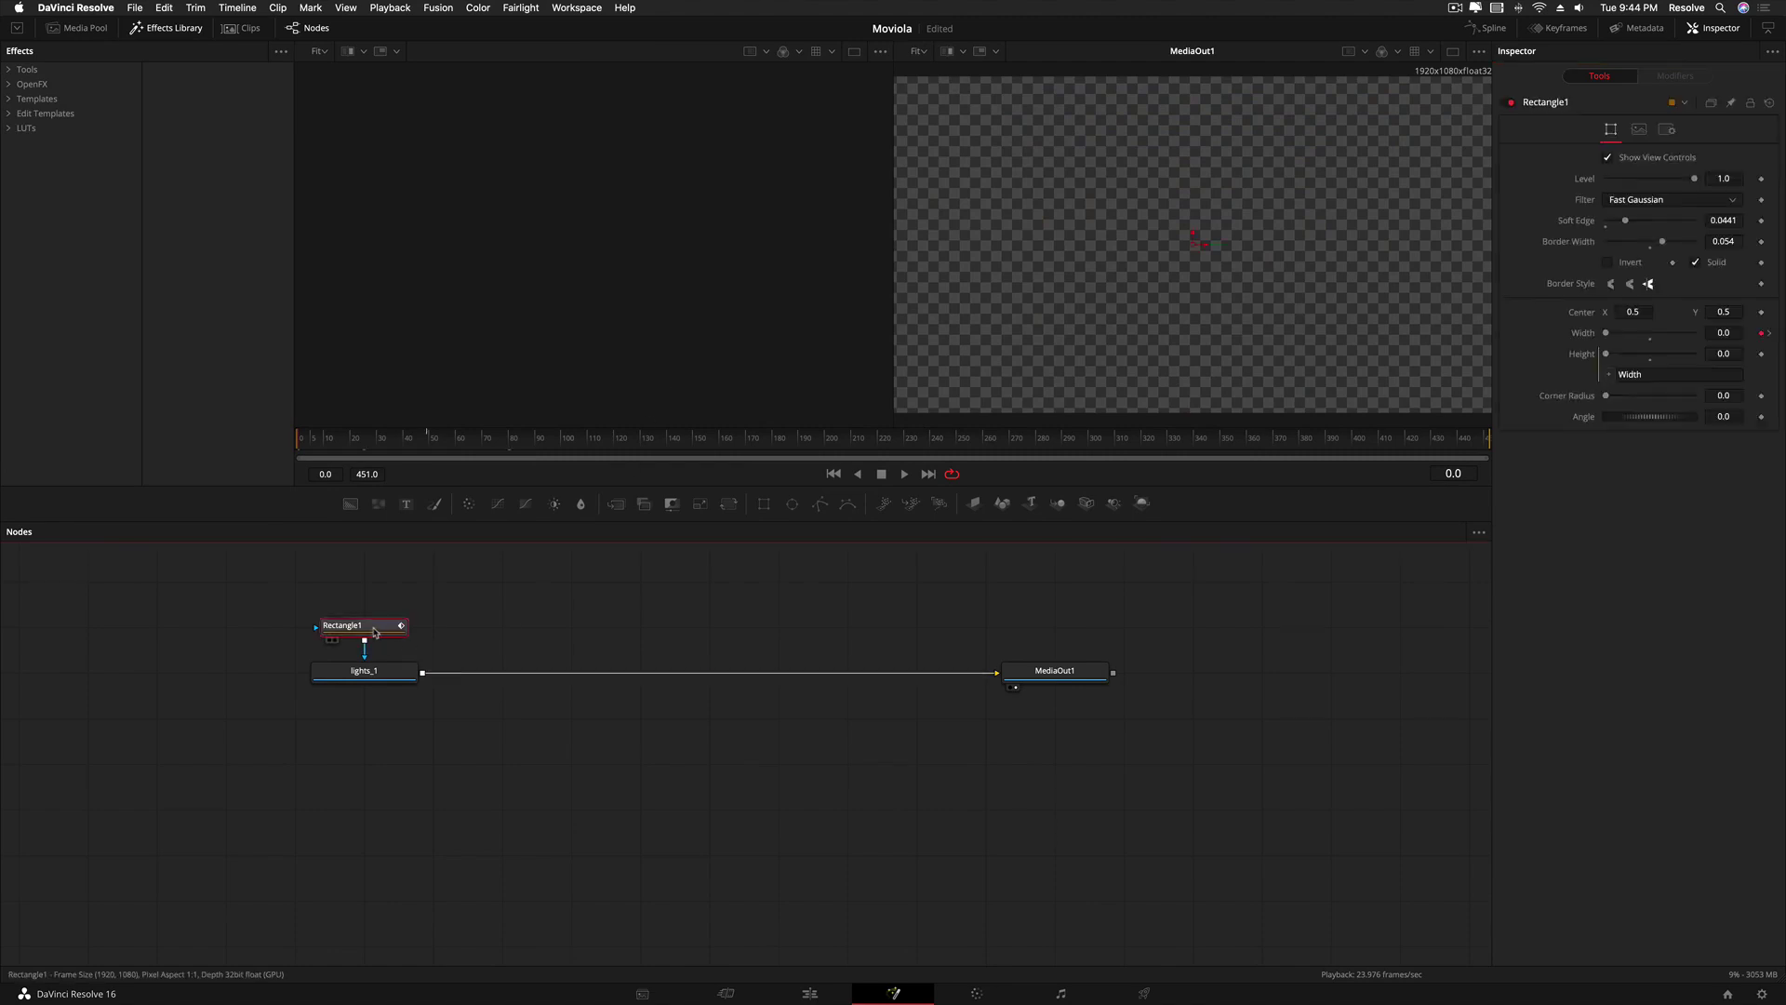
pyautogui.press('Delete')
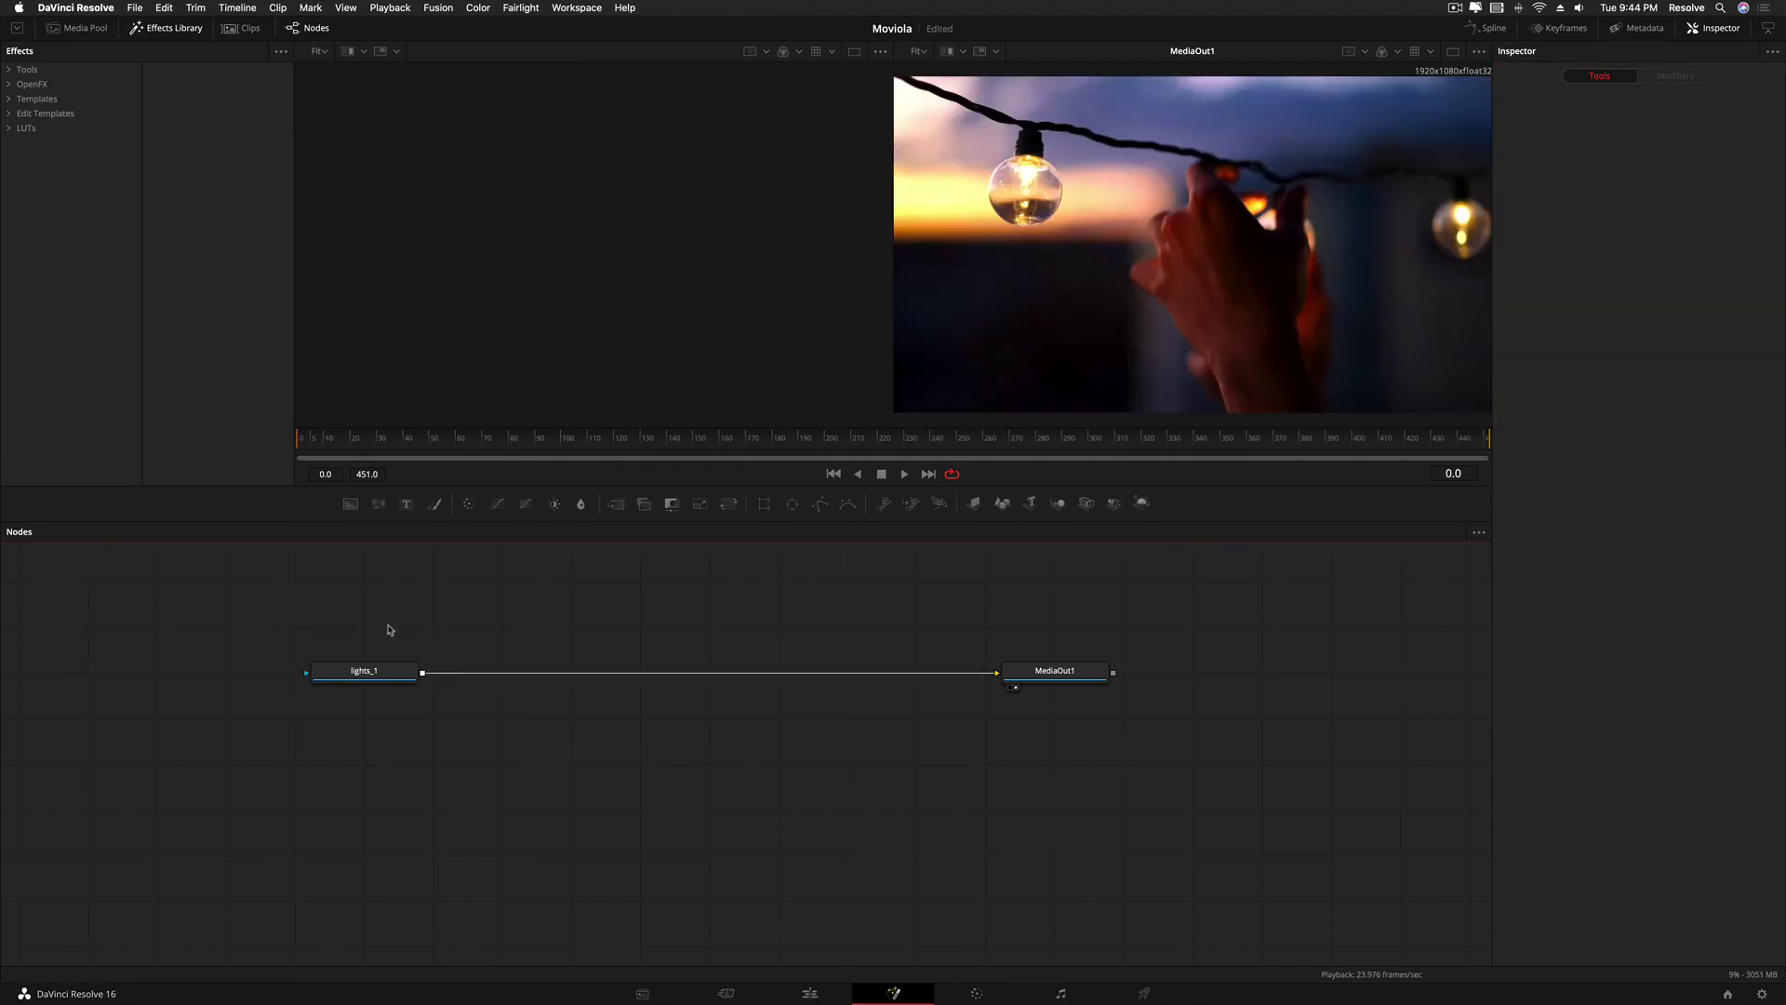
pyautogui.click(406, 503)
pyautogui.click(1651, 278)
pyautogui.write('Travel')
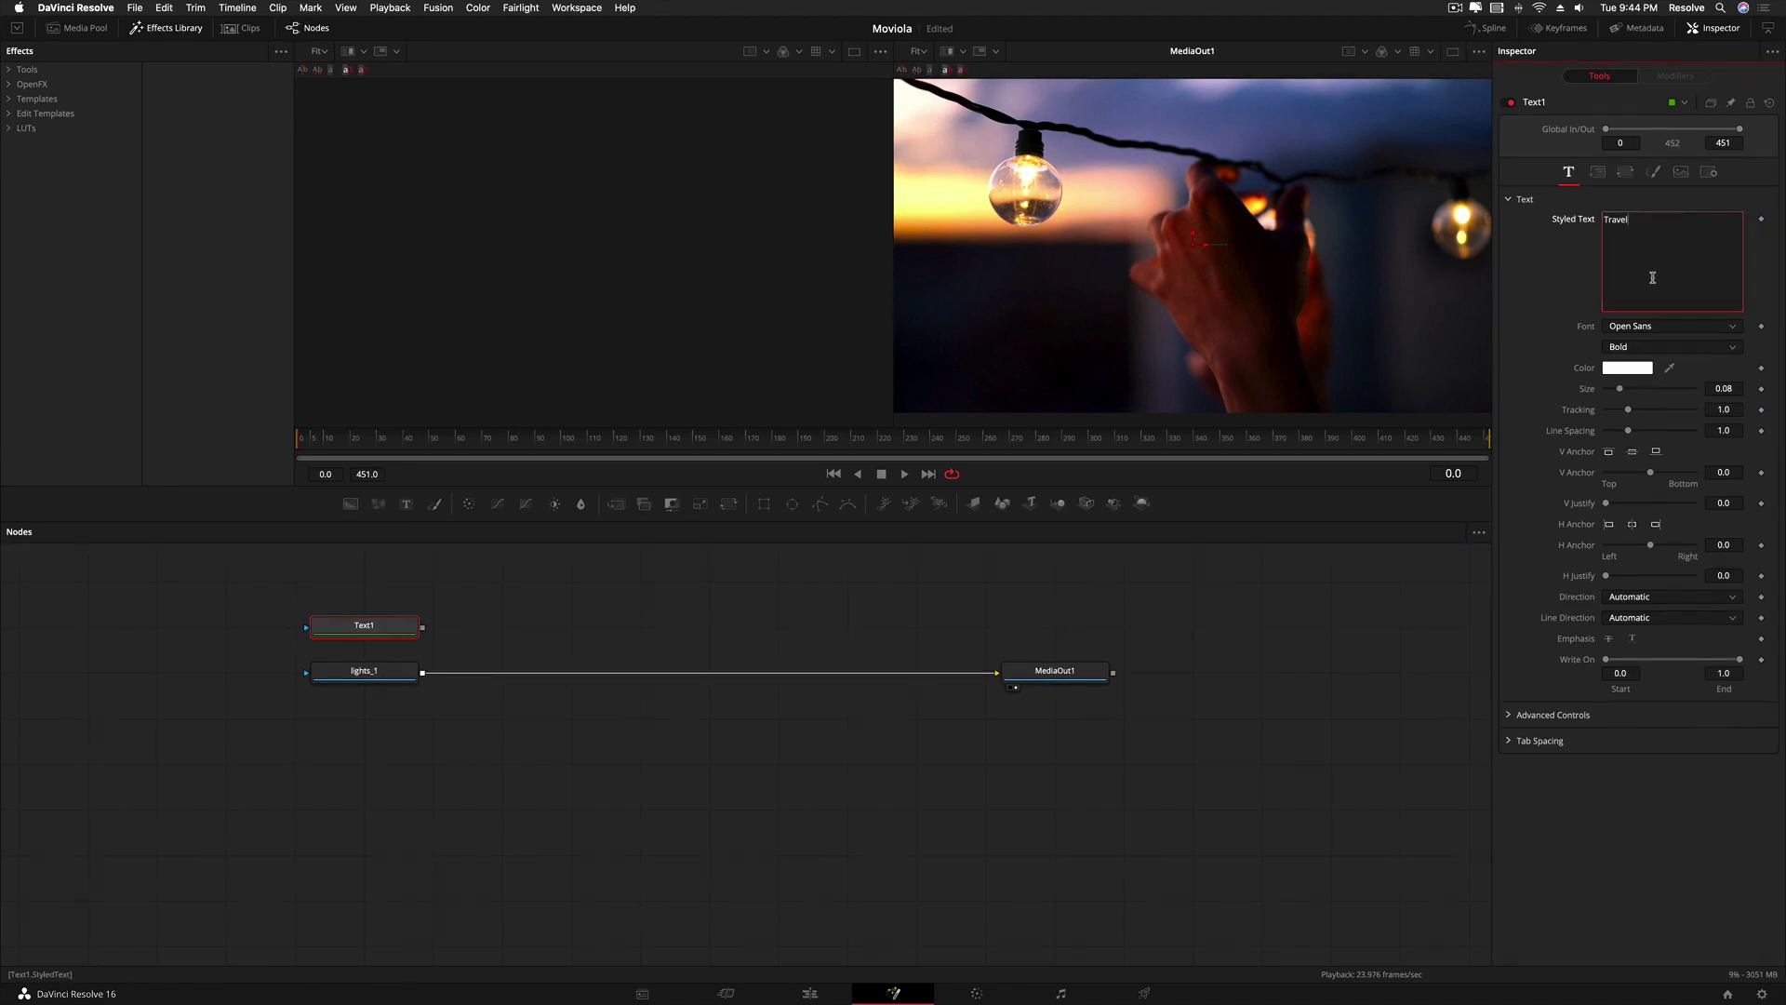
# - Display Text1 in the first viewer and set its size to 0.315 and its tracking to 1.102
pyautogui.click(386, 632)
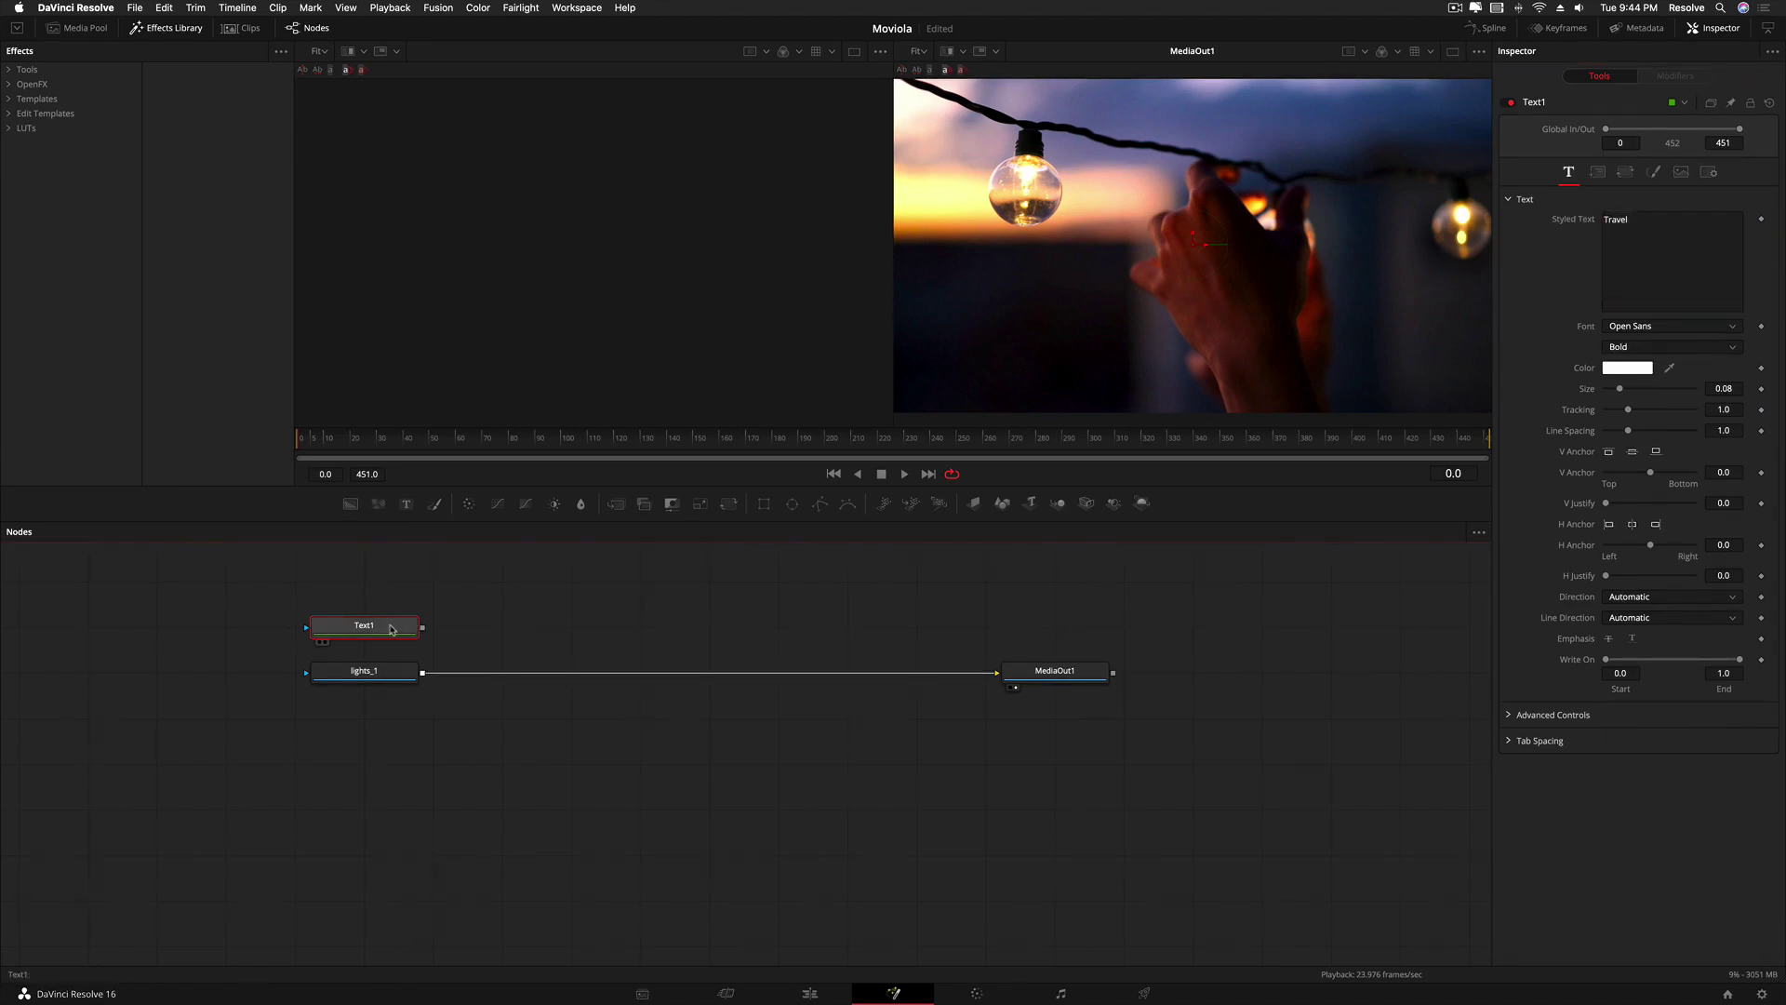
pyautogui.press('1')
pyautogui.moveTo(1619, 389)
pyautogui.mouseDown()
pyautogui.moveTo(1661, 389)
pyautogui.moveTo(1630, 411)
pyautogui.mouseUp()
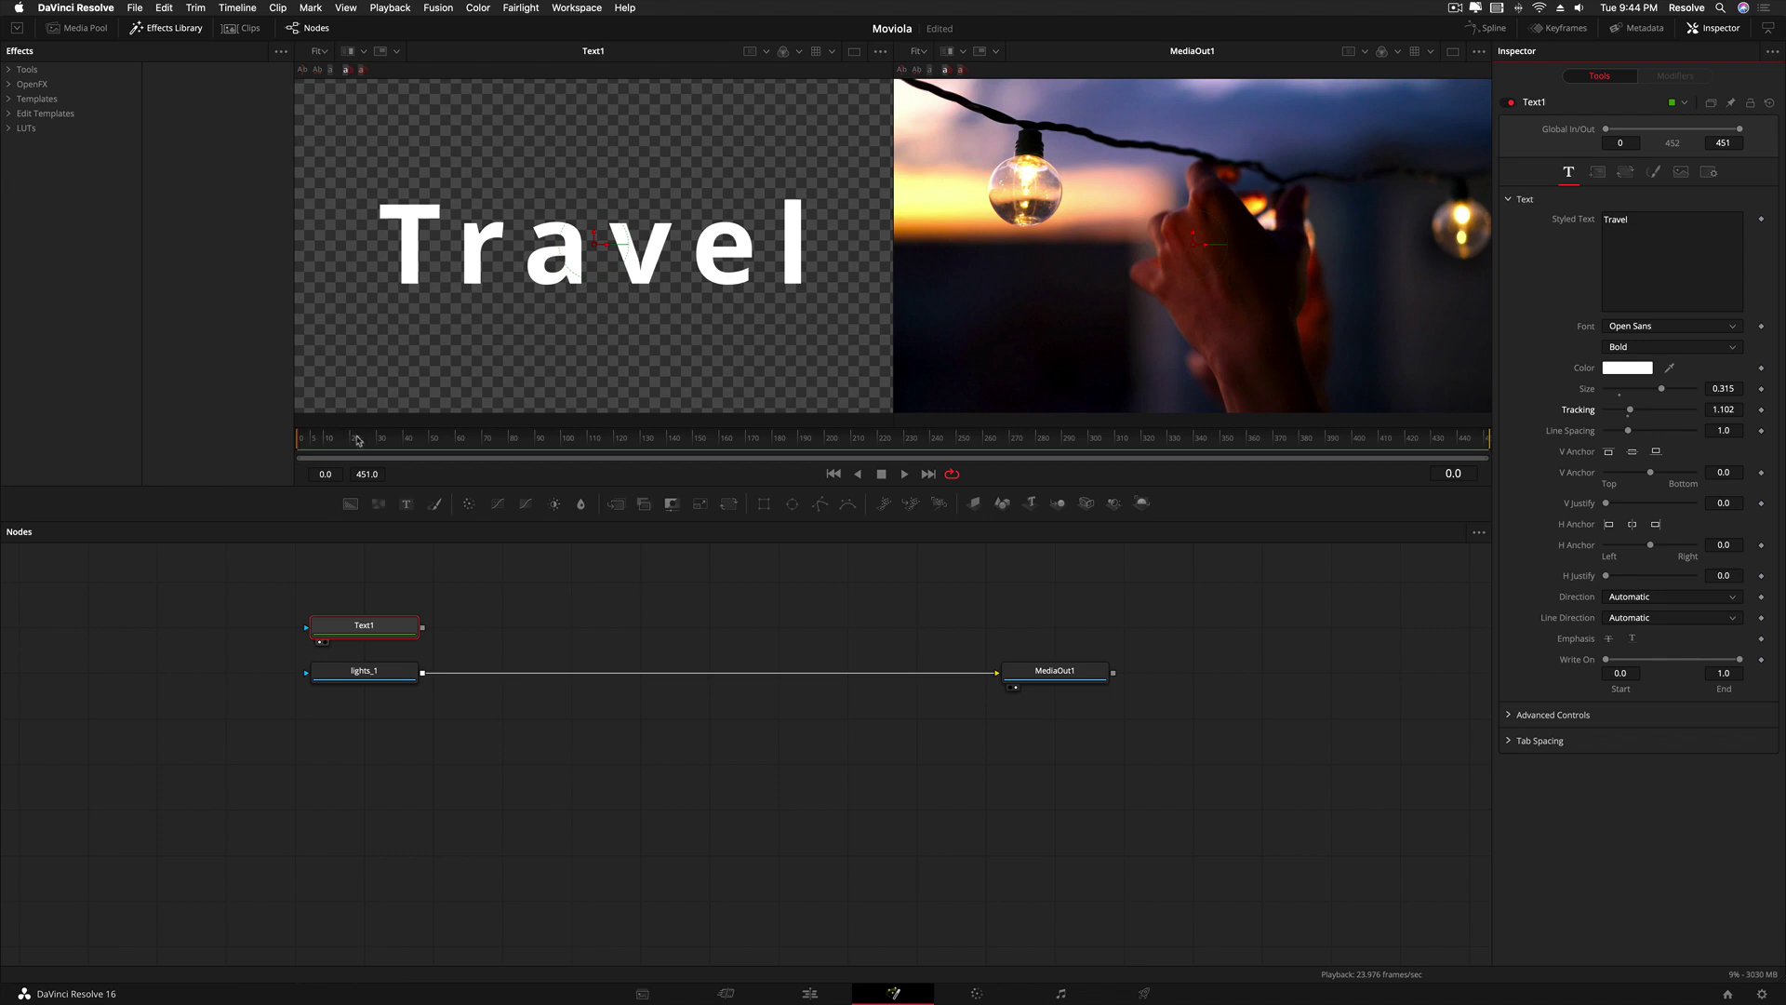
# - Animate the tracking of the Travel text from 0.756 at frame 0 to 1.134 at frame 54
pyautogui.rightClick(1579, 411)
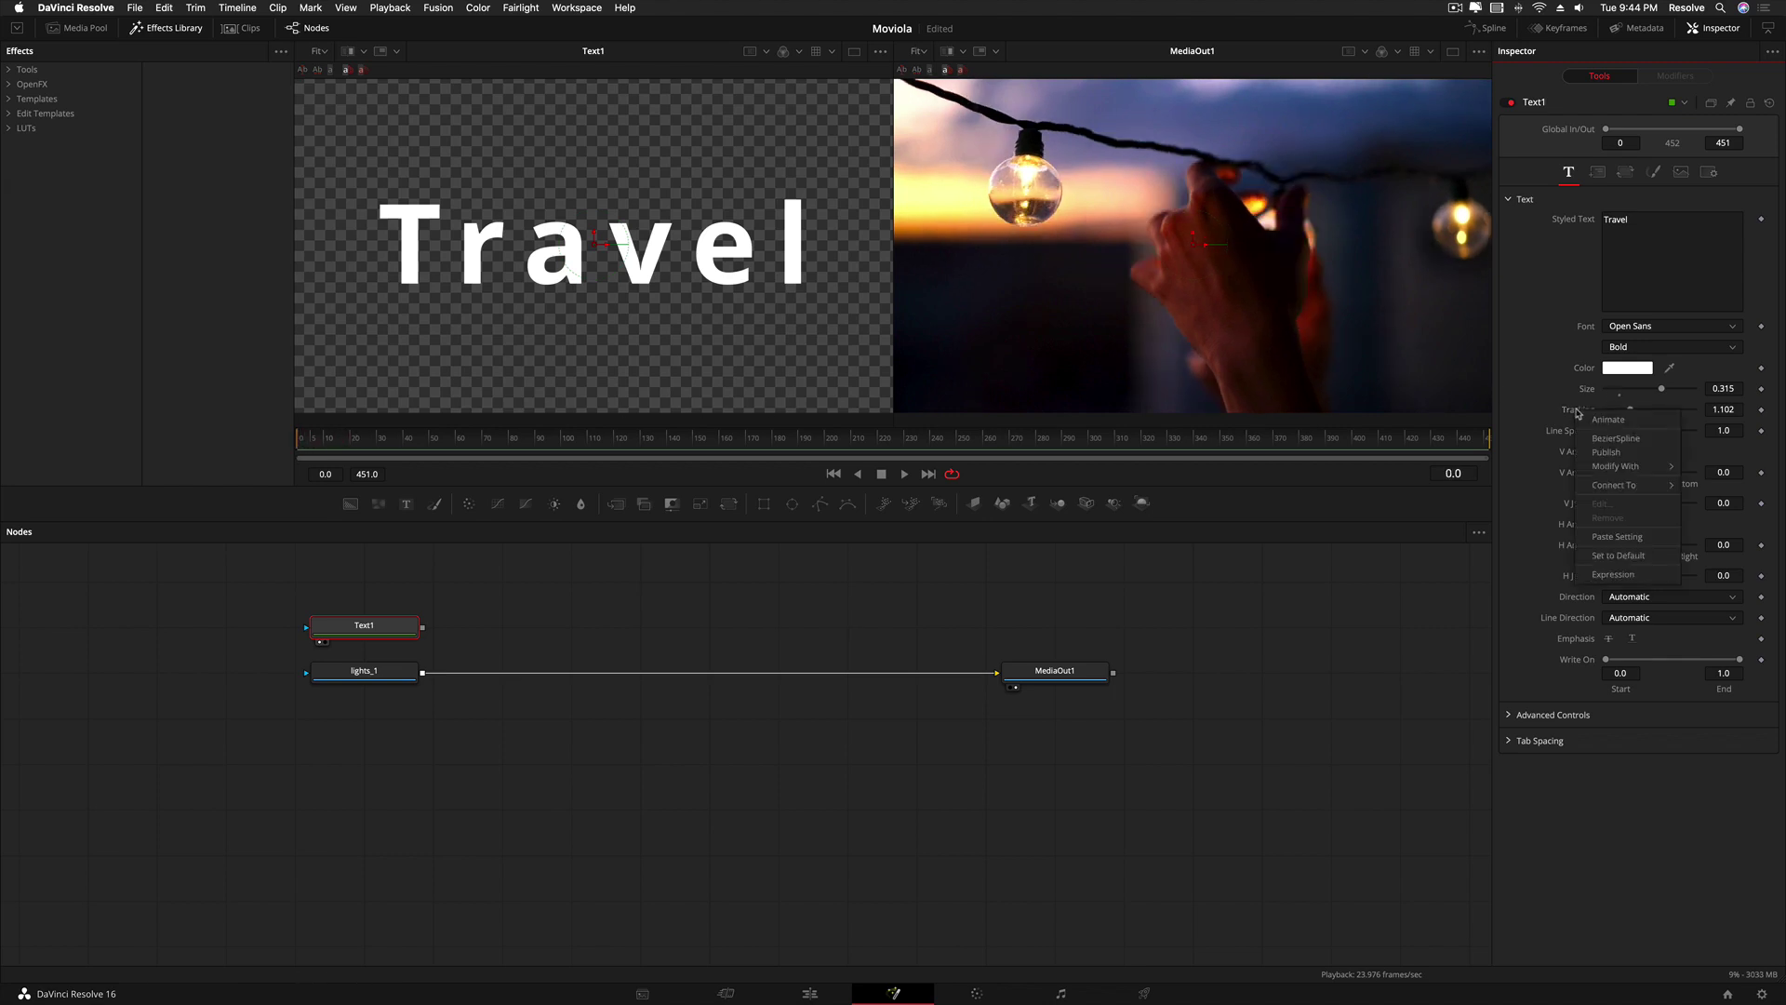
pyautogui.click(1605, 423)
pyautogui.moveTo(1629, 410)
pyautogui.mouseDown()
pyautogui.moveTo(1645, 409)
pyautogui.moveTo(1622, 409)
pyautogui.mouseUp()
pyautogui.moveTo(381, 443); pyautogui.dragTo(440, 442)
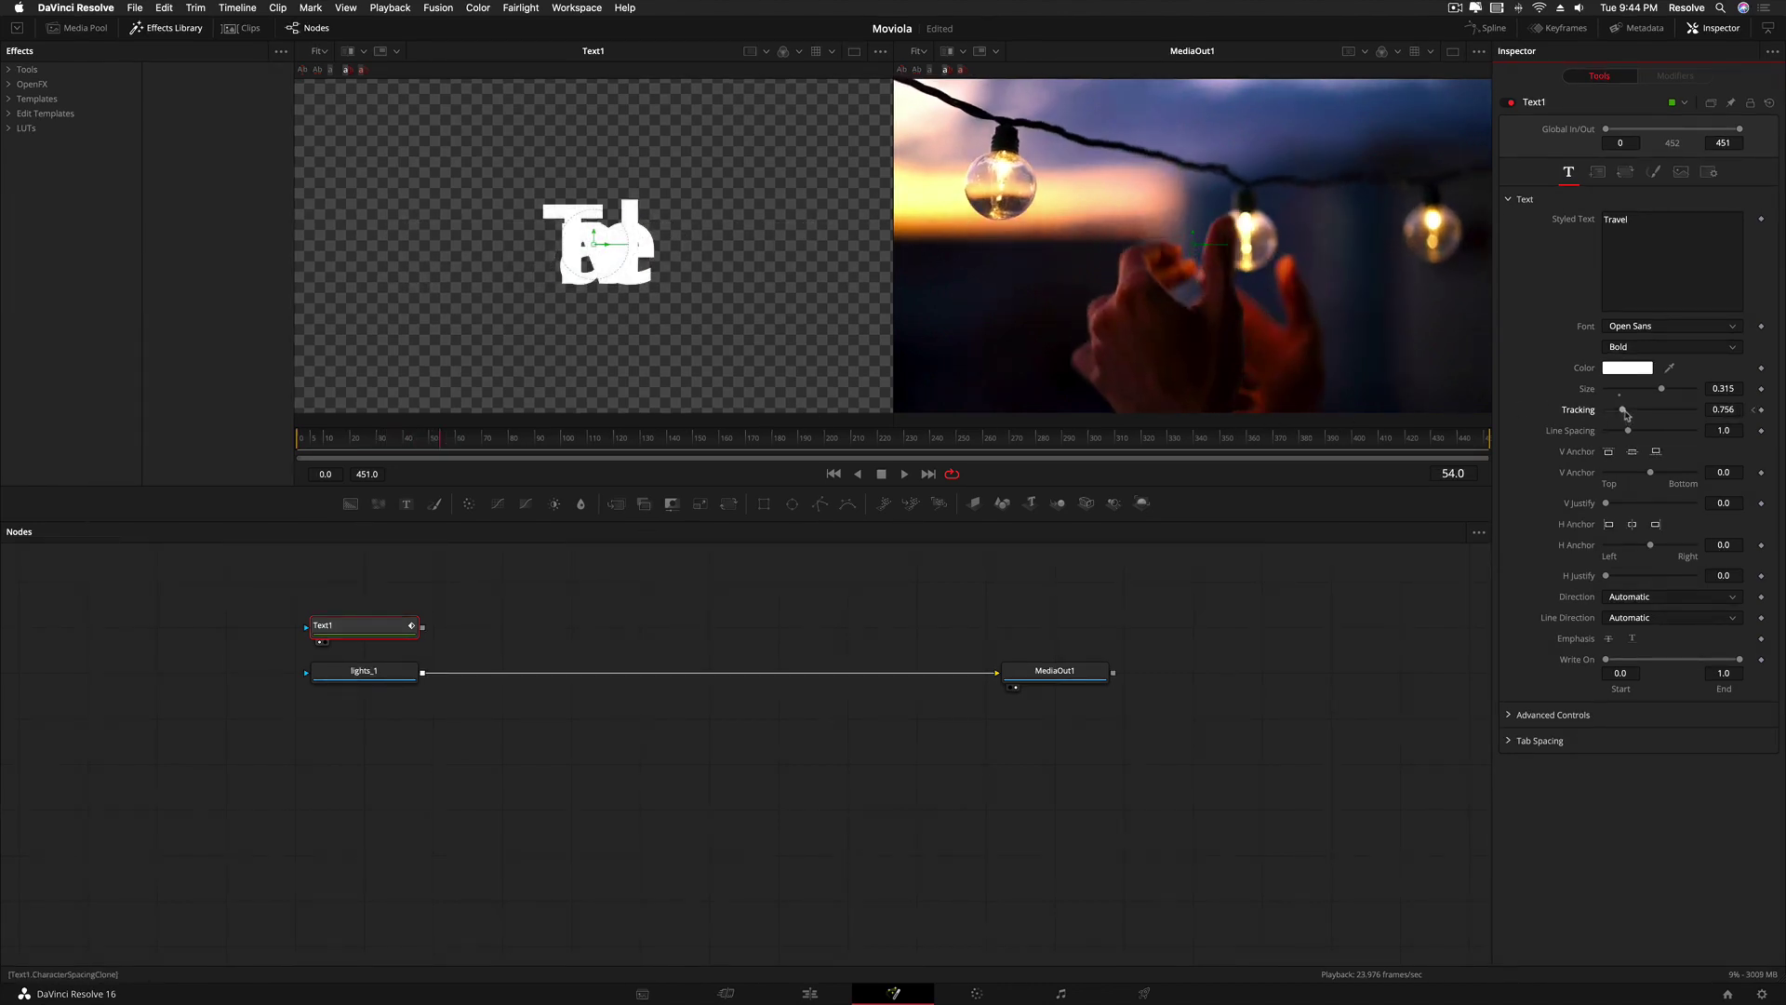
pyautogui.moveTo(1624, 410); pyautogui.dragTo(1633, 410)
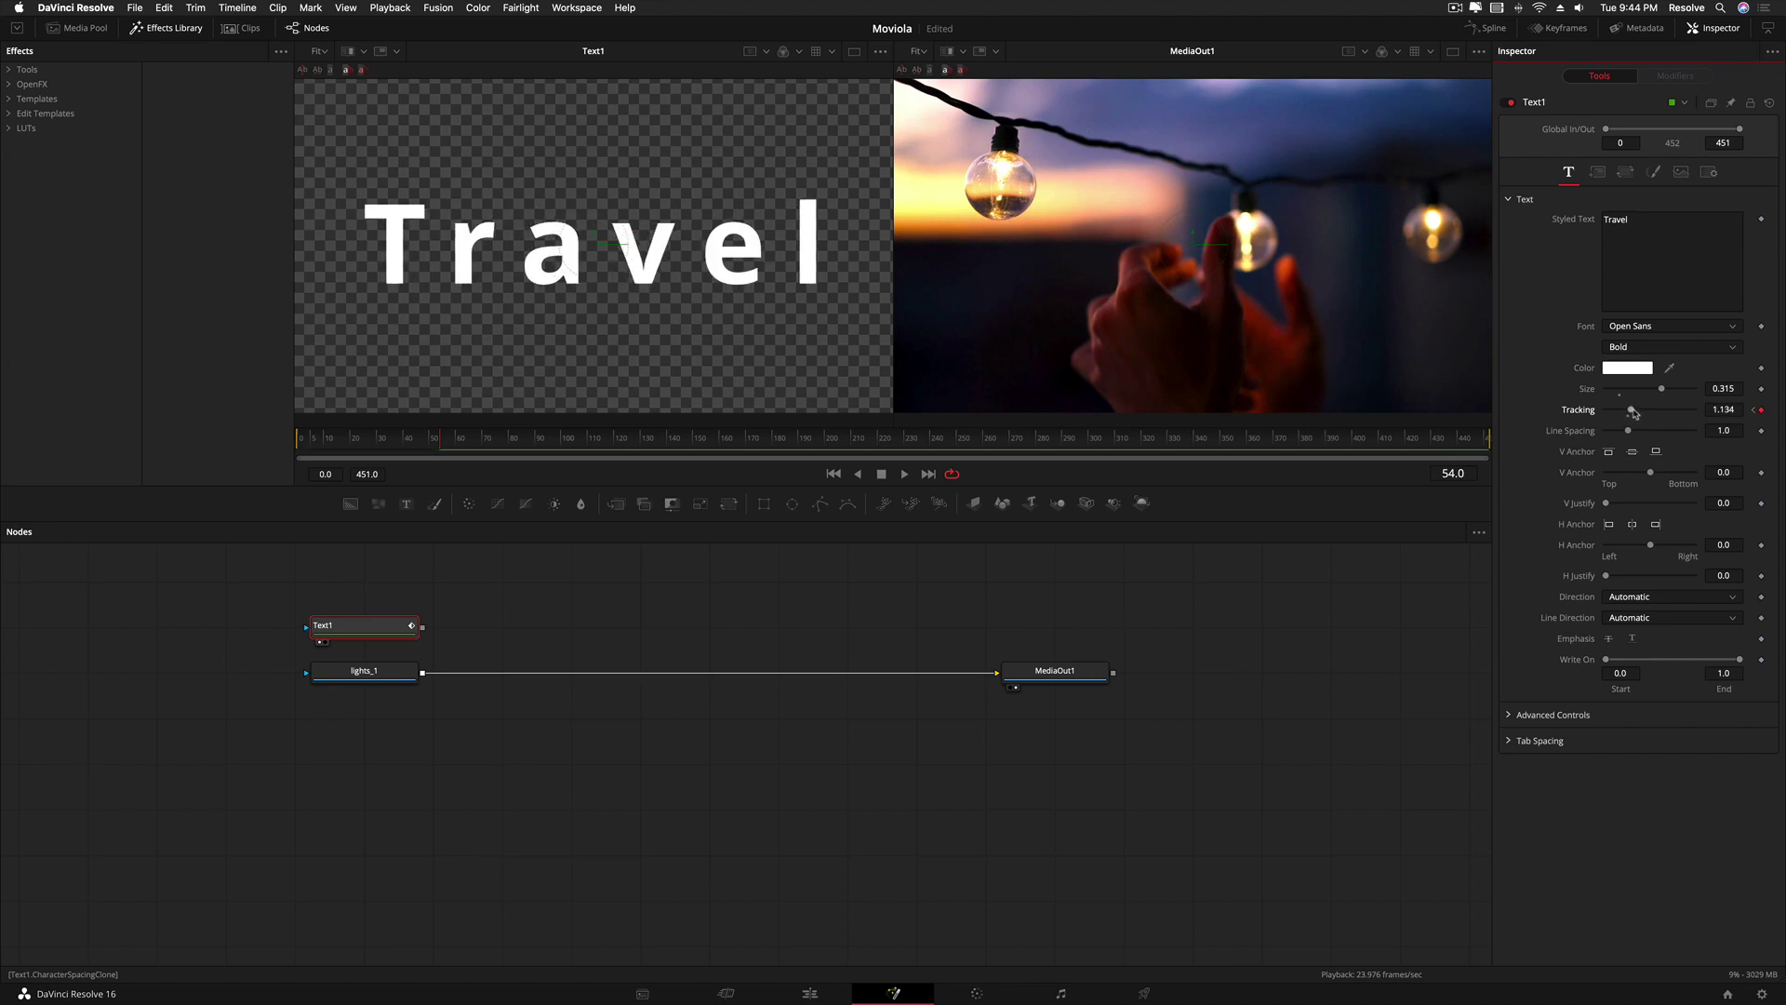
# - Animate the shading opacity of the Travel text as a fade-in starting at frame 0, and play back the animation
pyautogui.click(1655, 173)
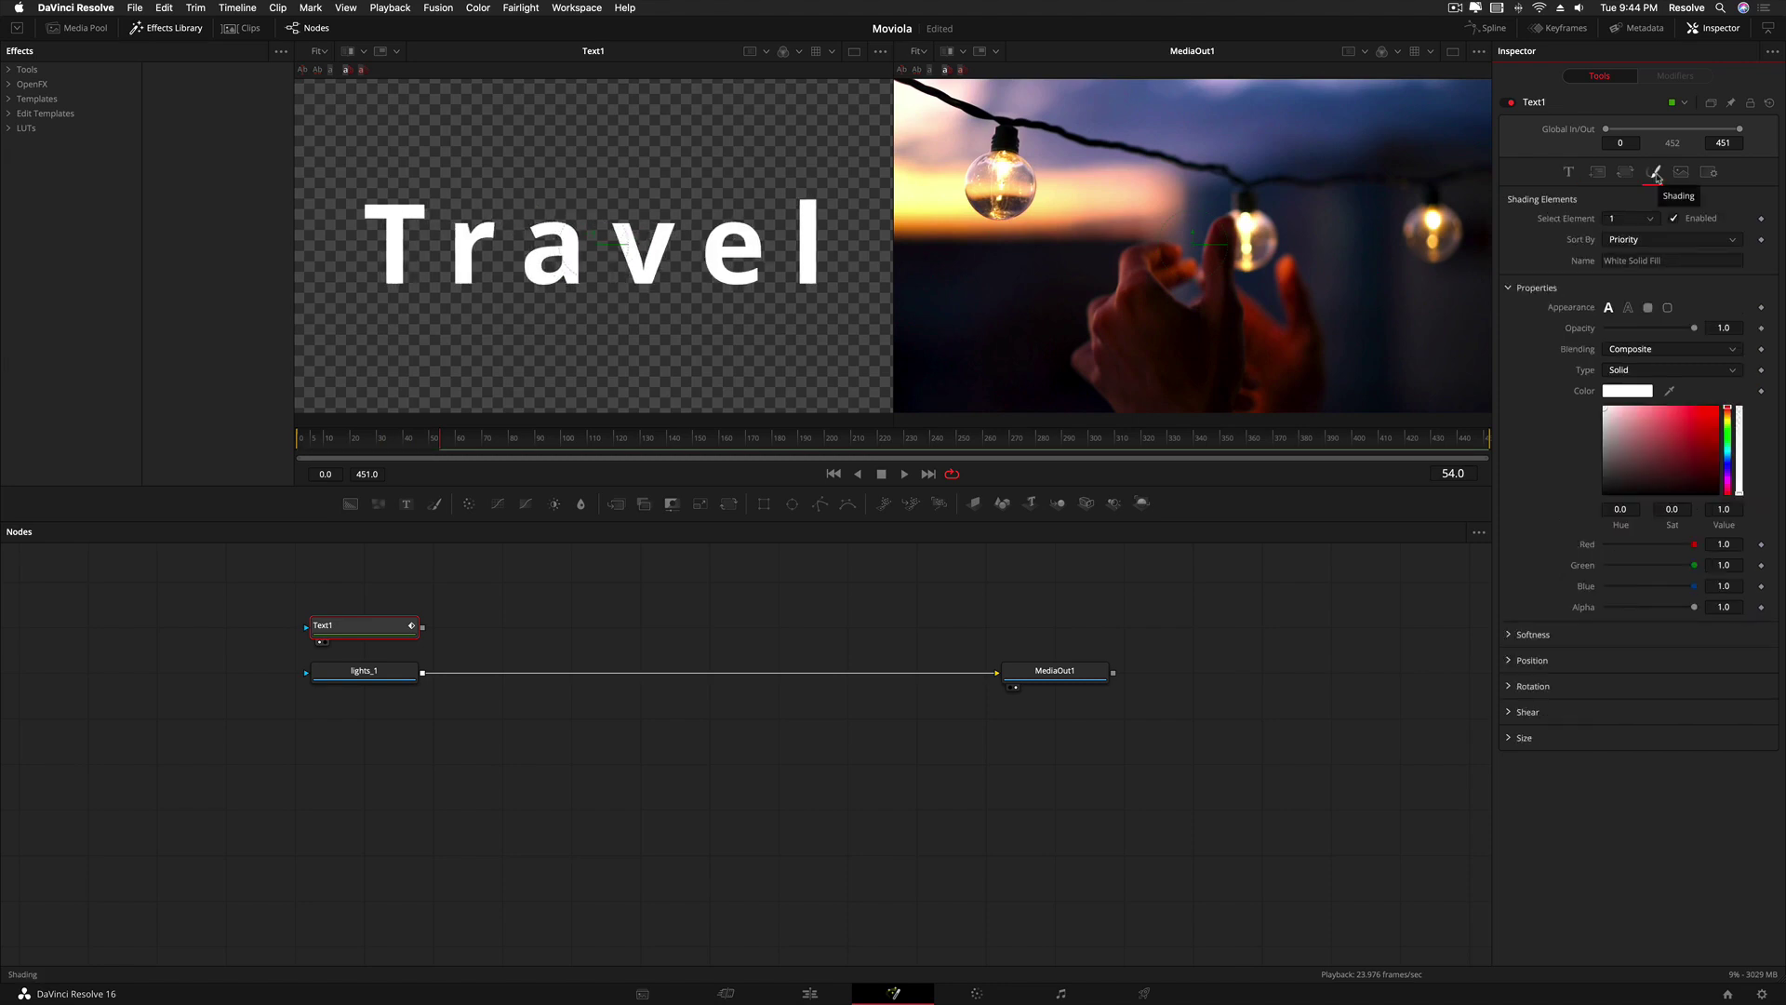
pyautogui.moveTo(421, 444); pyautogui.dragTo(299, 439)
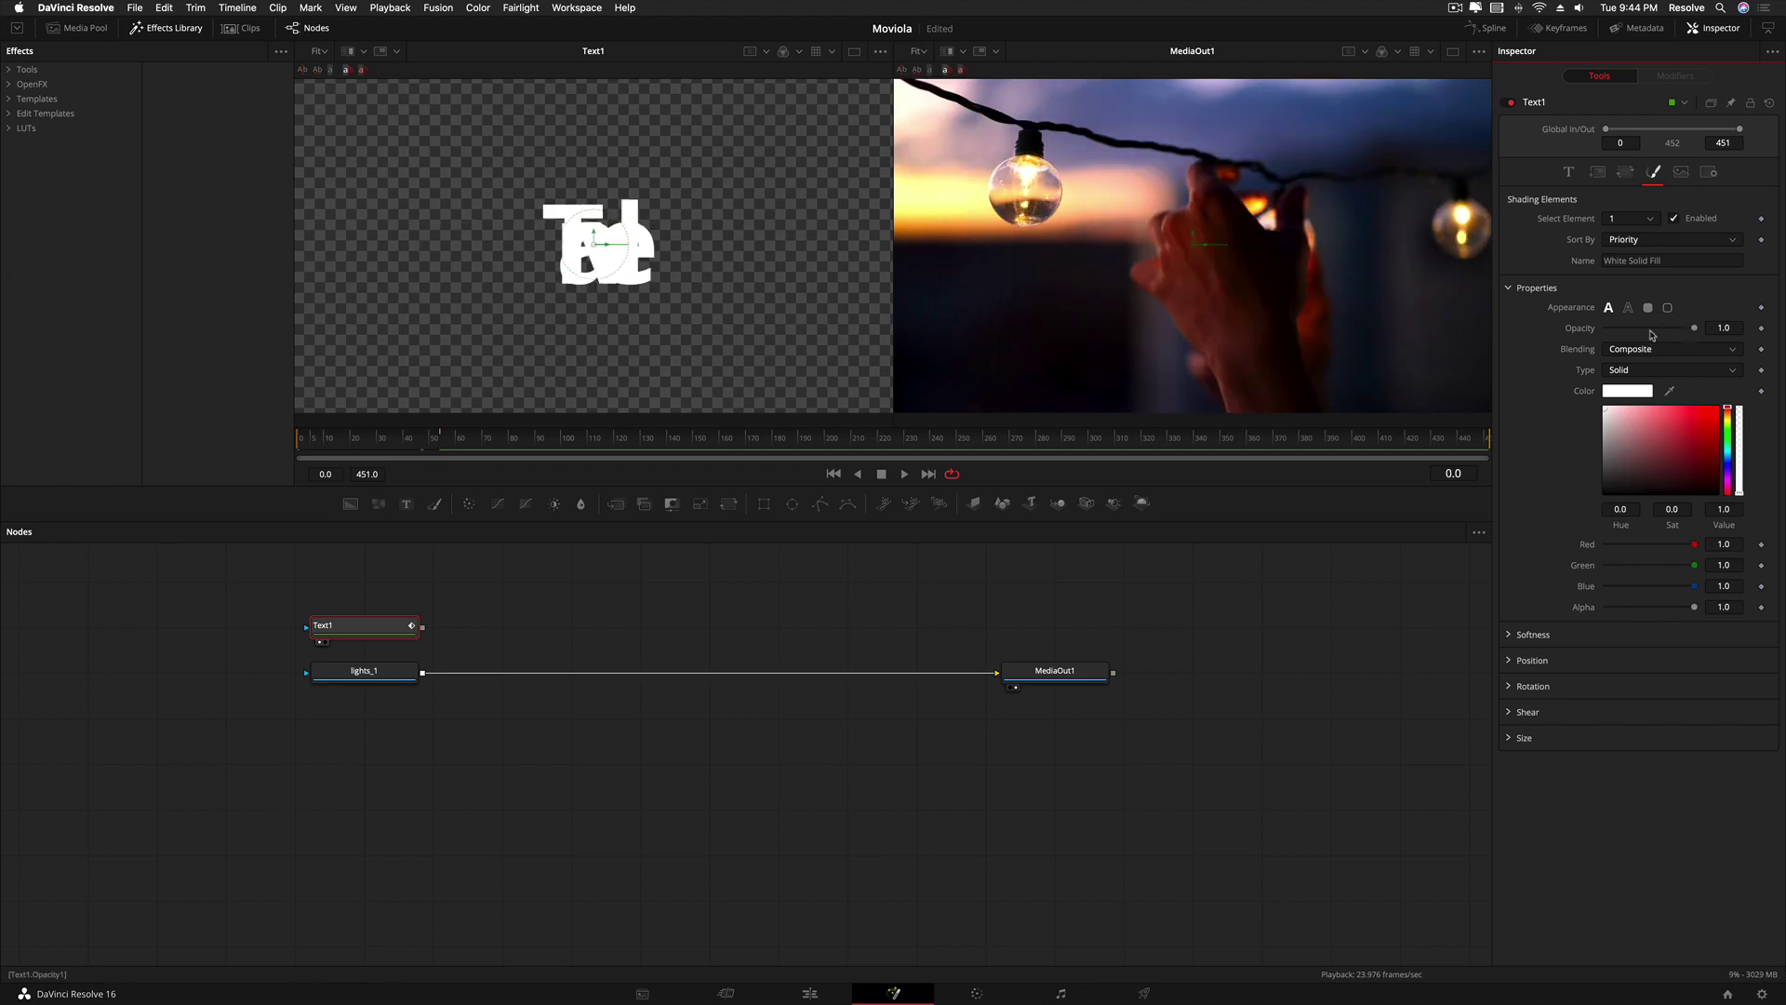
pyautogui.rightClick(1607, 332)
pyautogui.click(1608, 341)
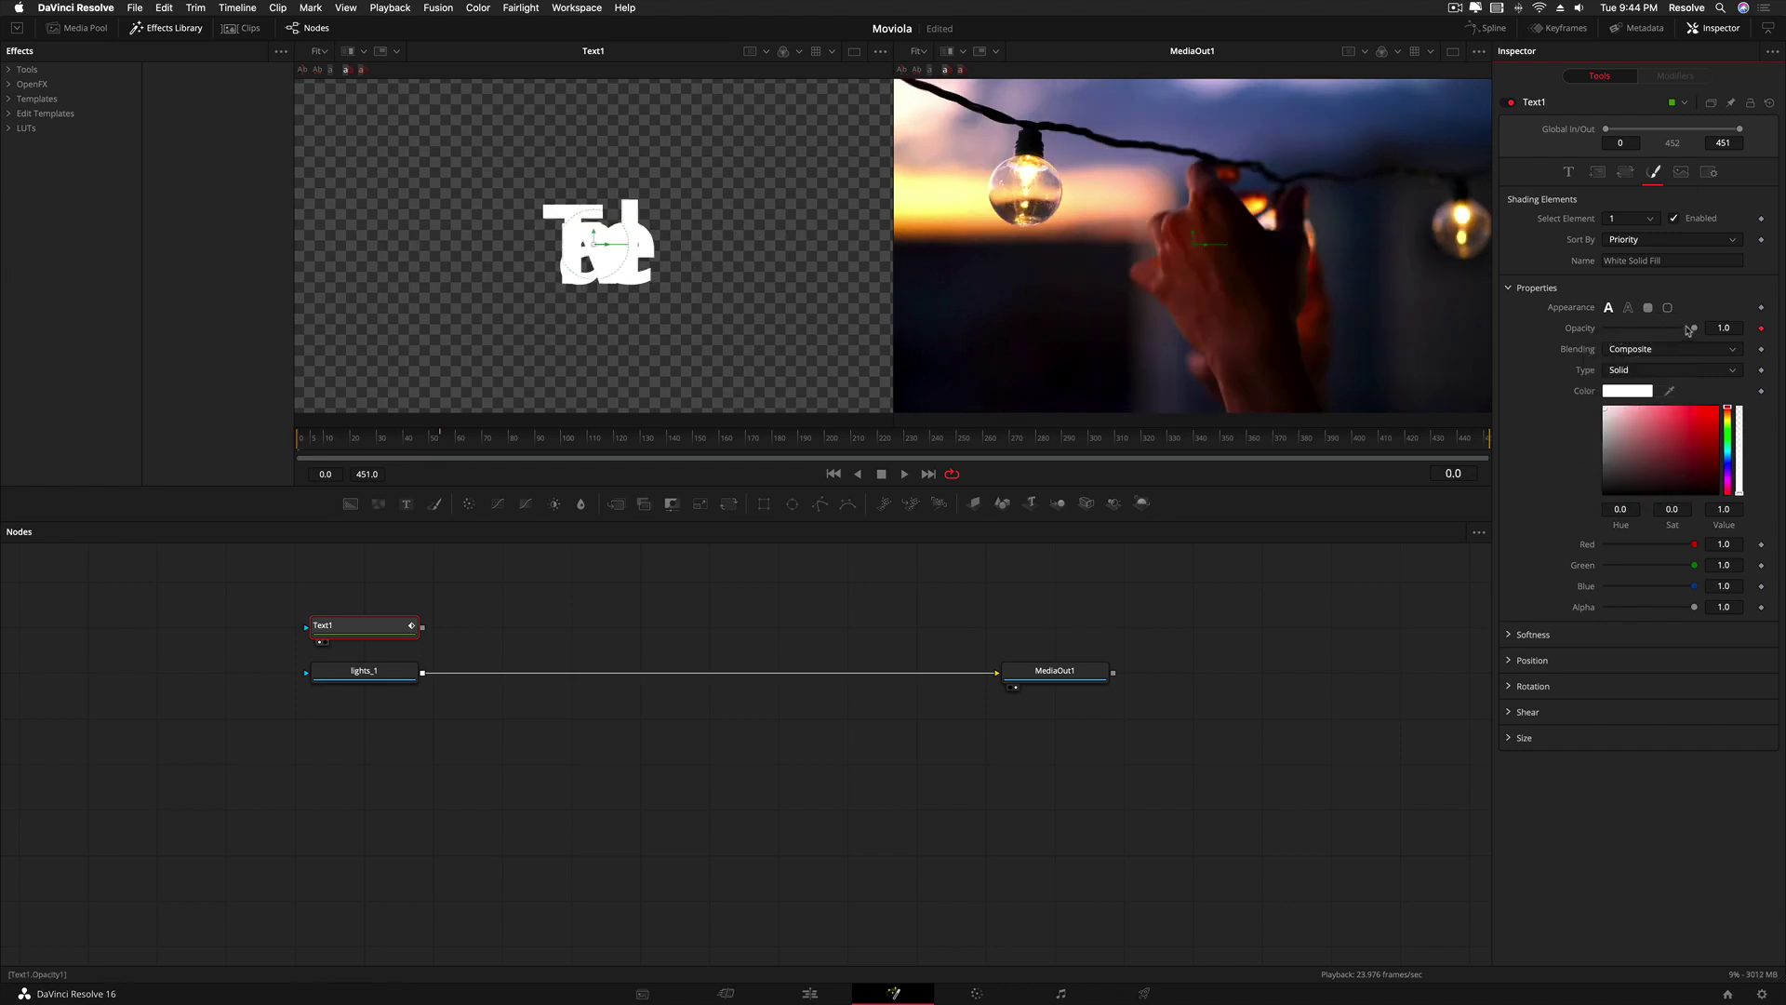
pyautogui.moveTo(1689, 330); pyautogui.dragTo(1675, 328)
pyautogui.press('space')
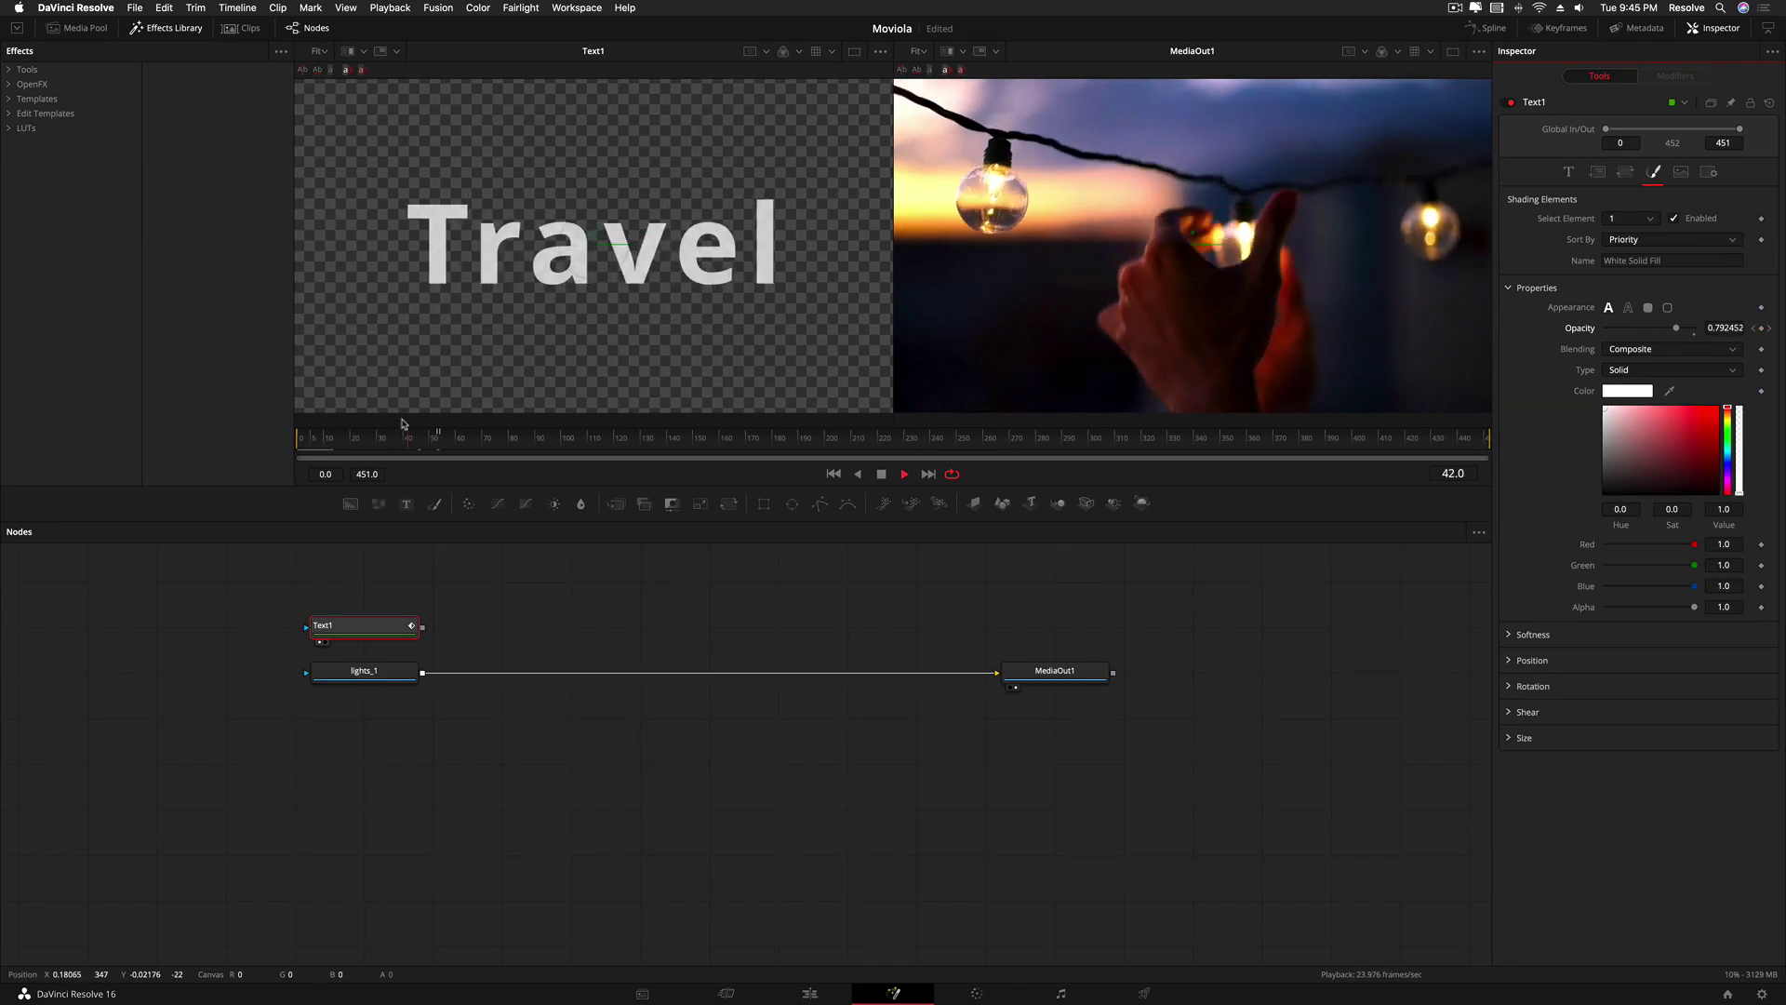
pyautogui.press('space')
# - Enable motion blur in the settings of Text1 and return to its text controls
pyautogui.click(1708, 172)
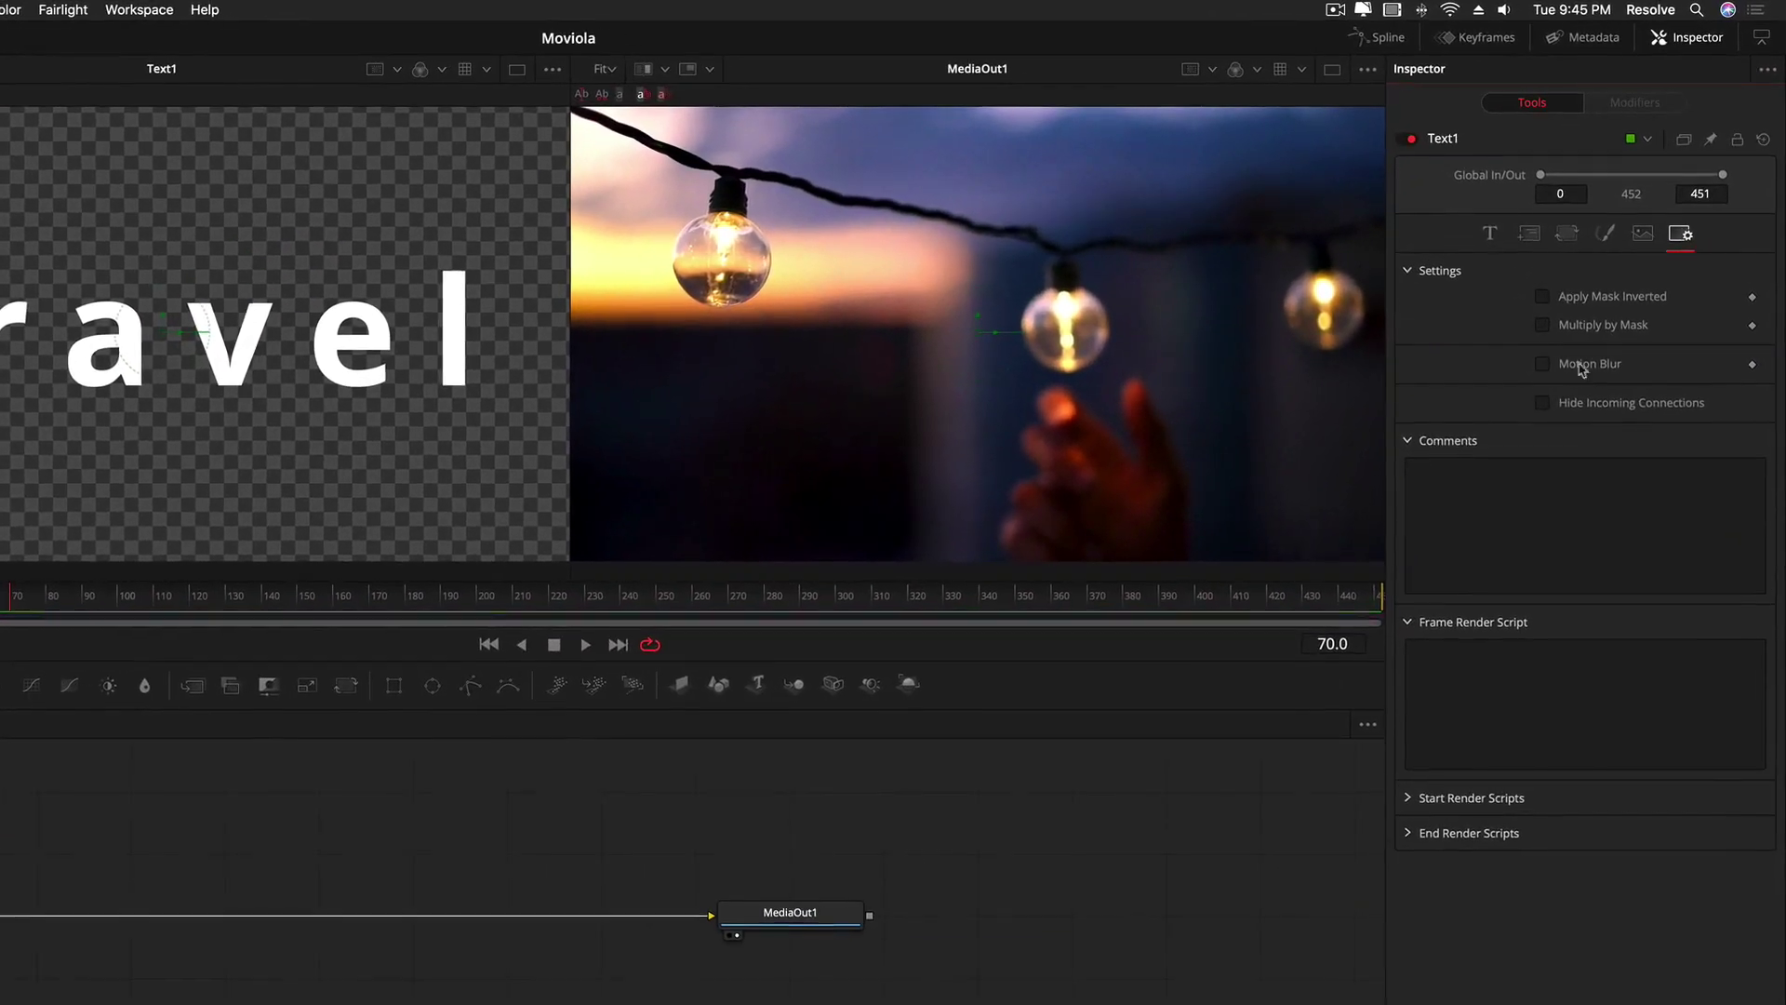
pyautogui.click(1607, 268)
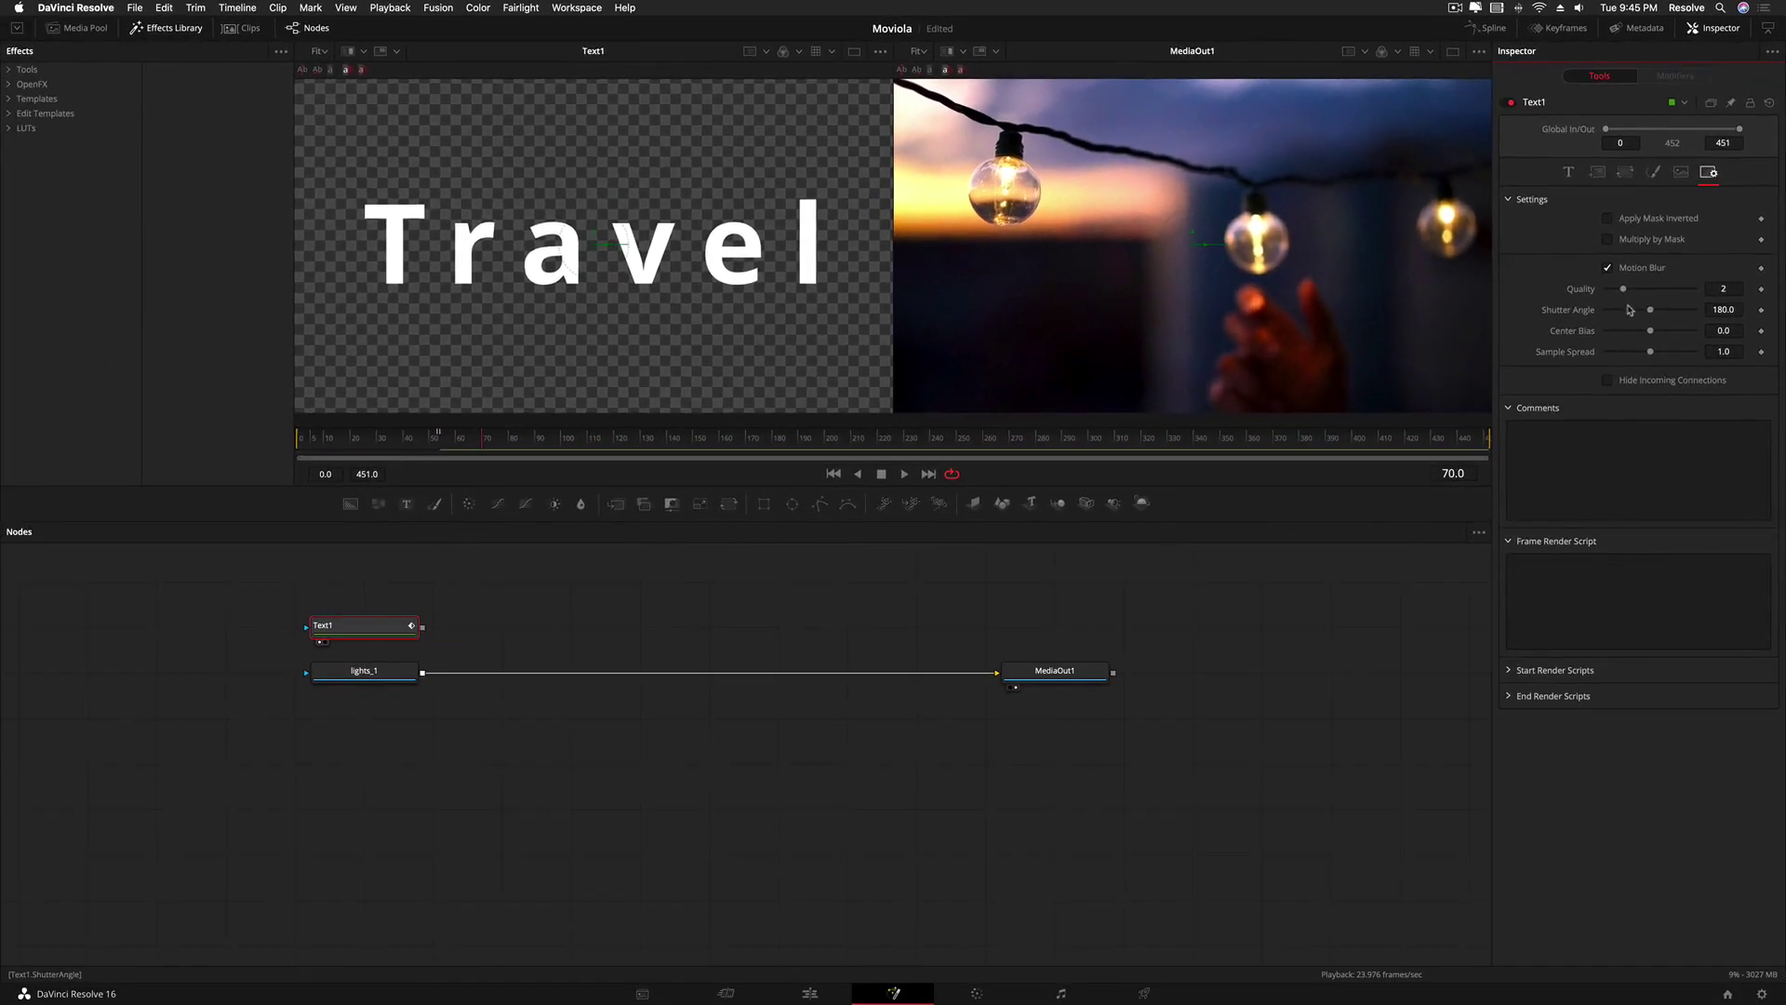
pyautogui.click(1568, 172)
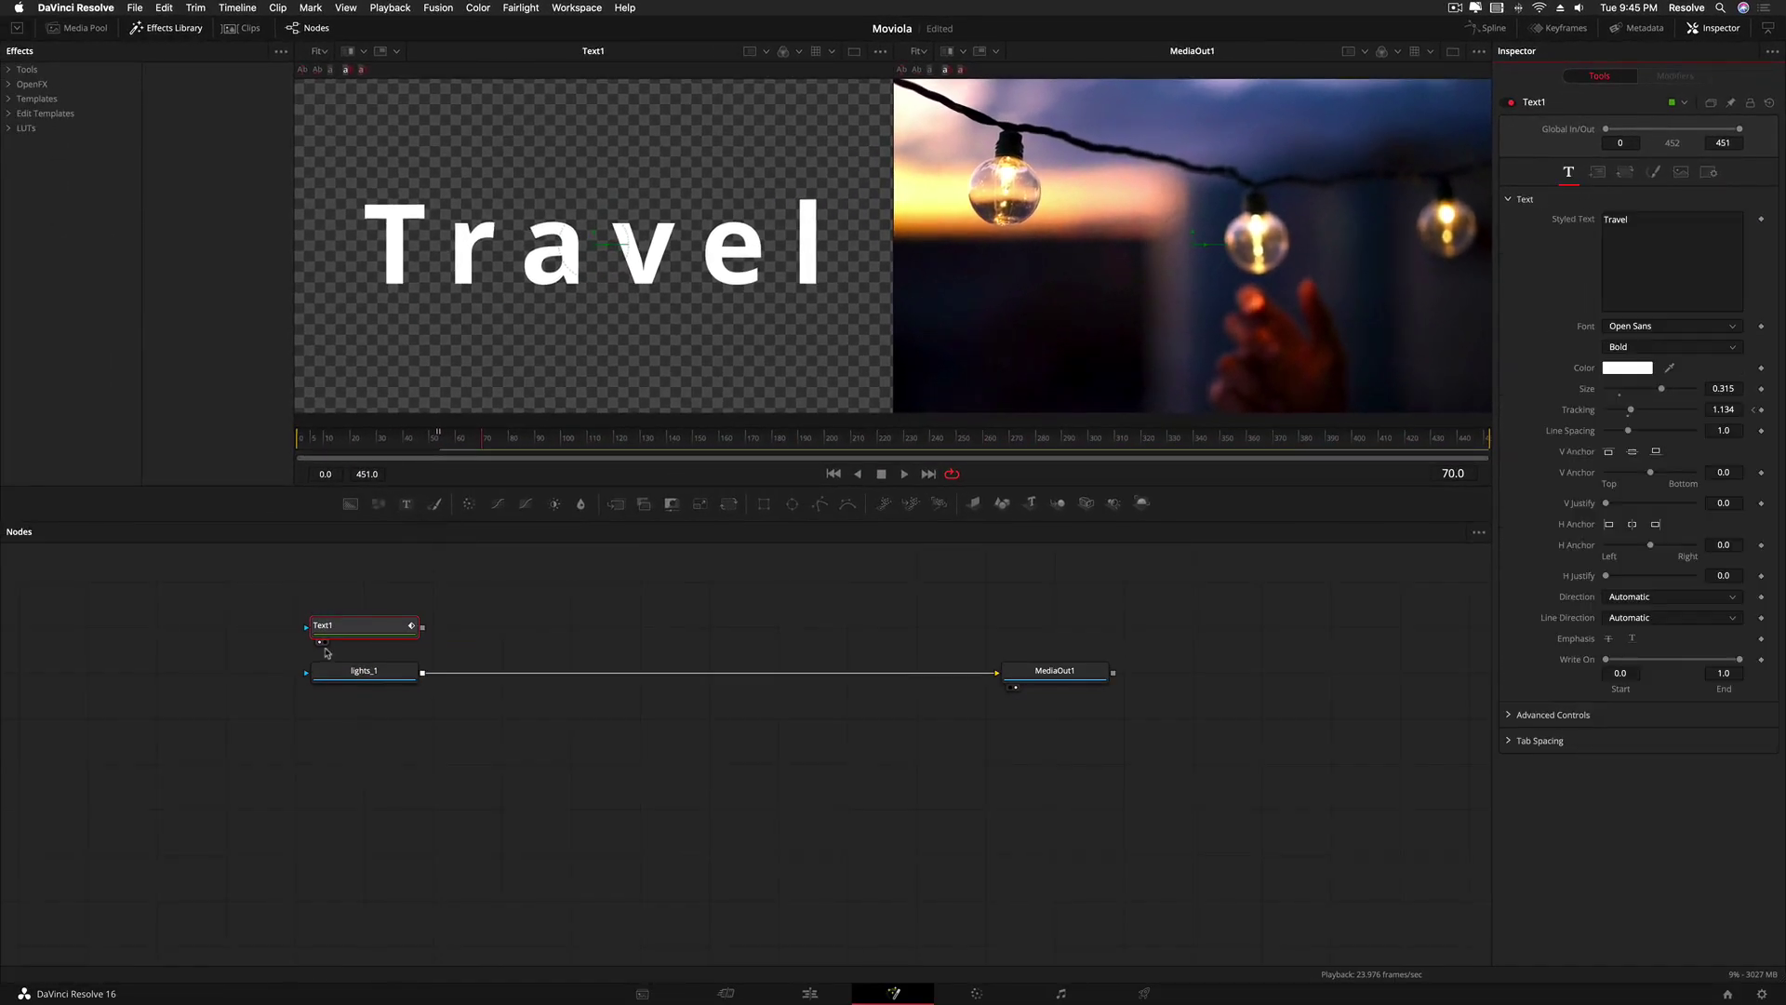
# - Connect Text1 to lights_1 as its effect mask and play back the masked title from the start
pyautogui.moveTo(350, 627); pyautogui.dragTo(321, 672)
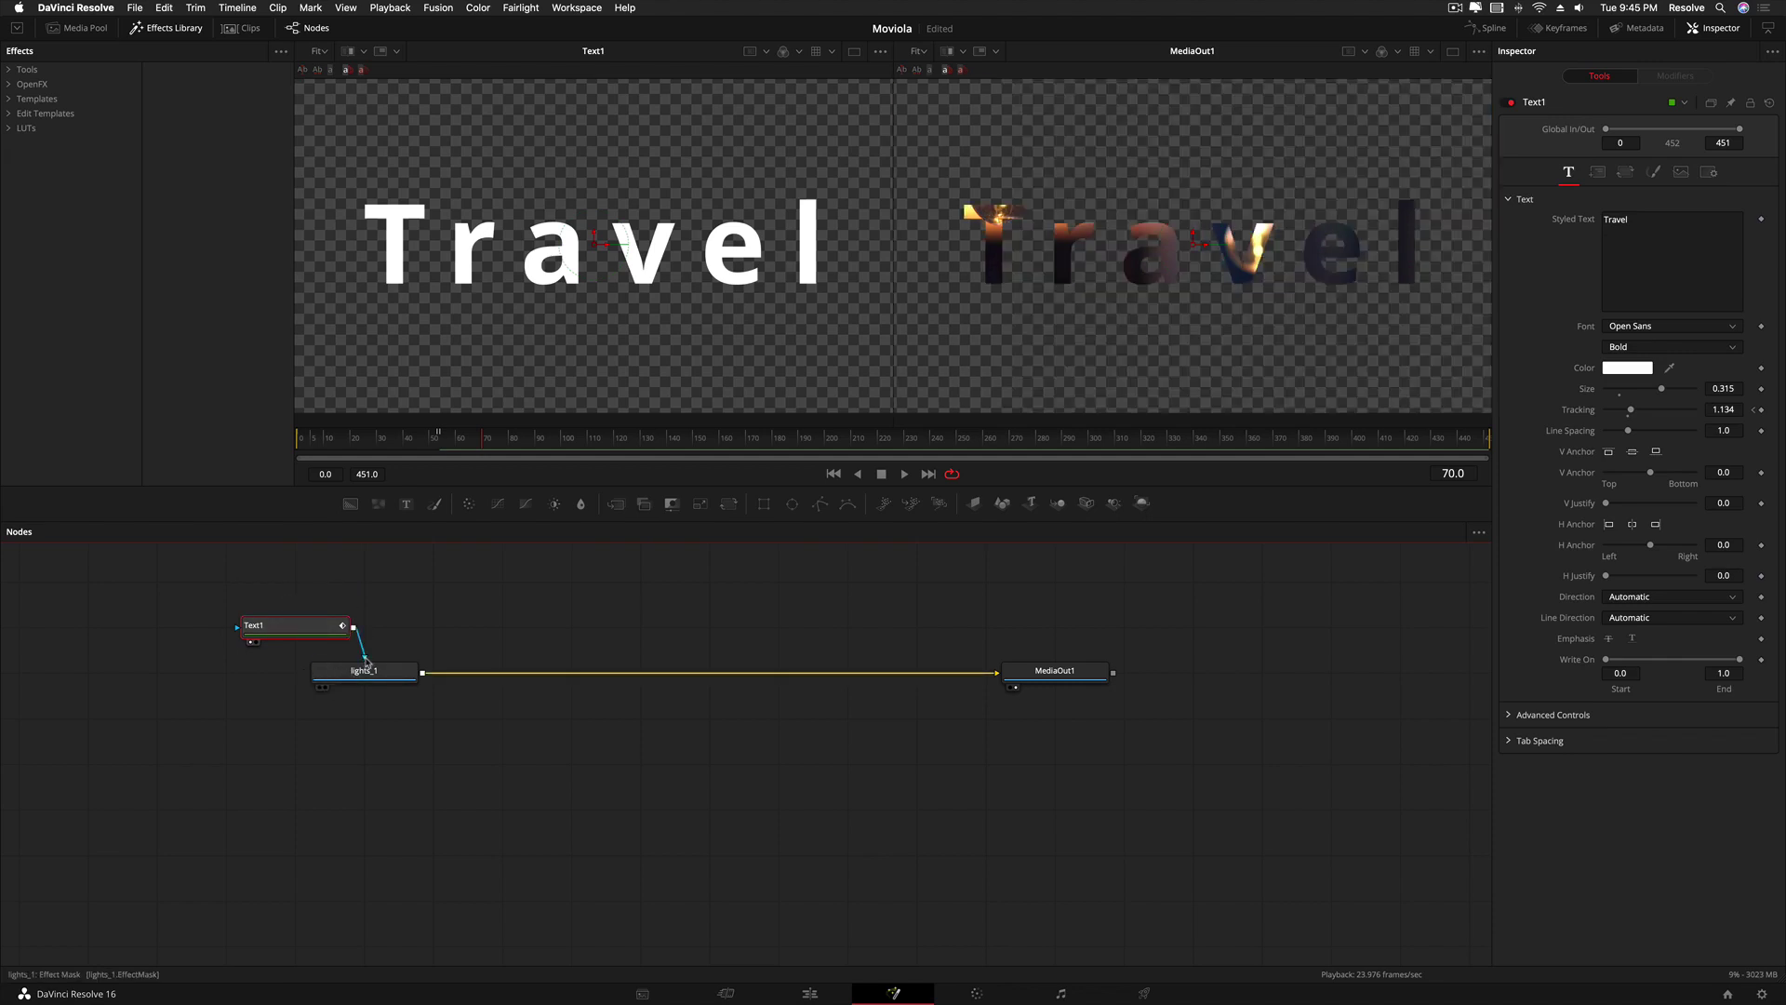
pyautogui.moveTo(462, 439); pyautogui.dragTo(284, 443)
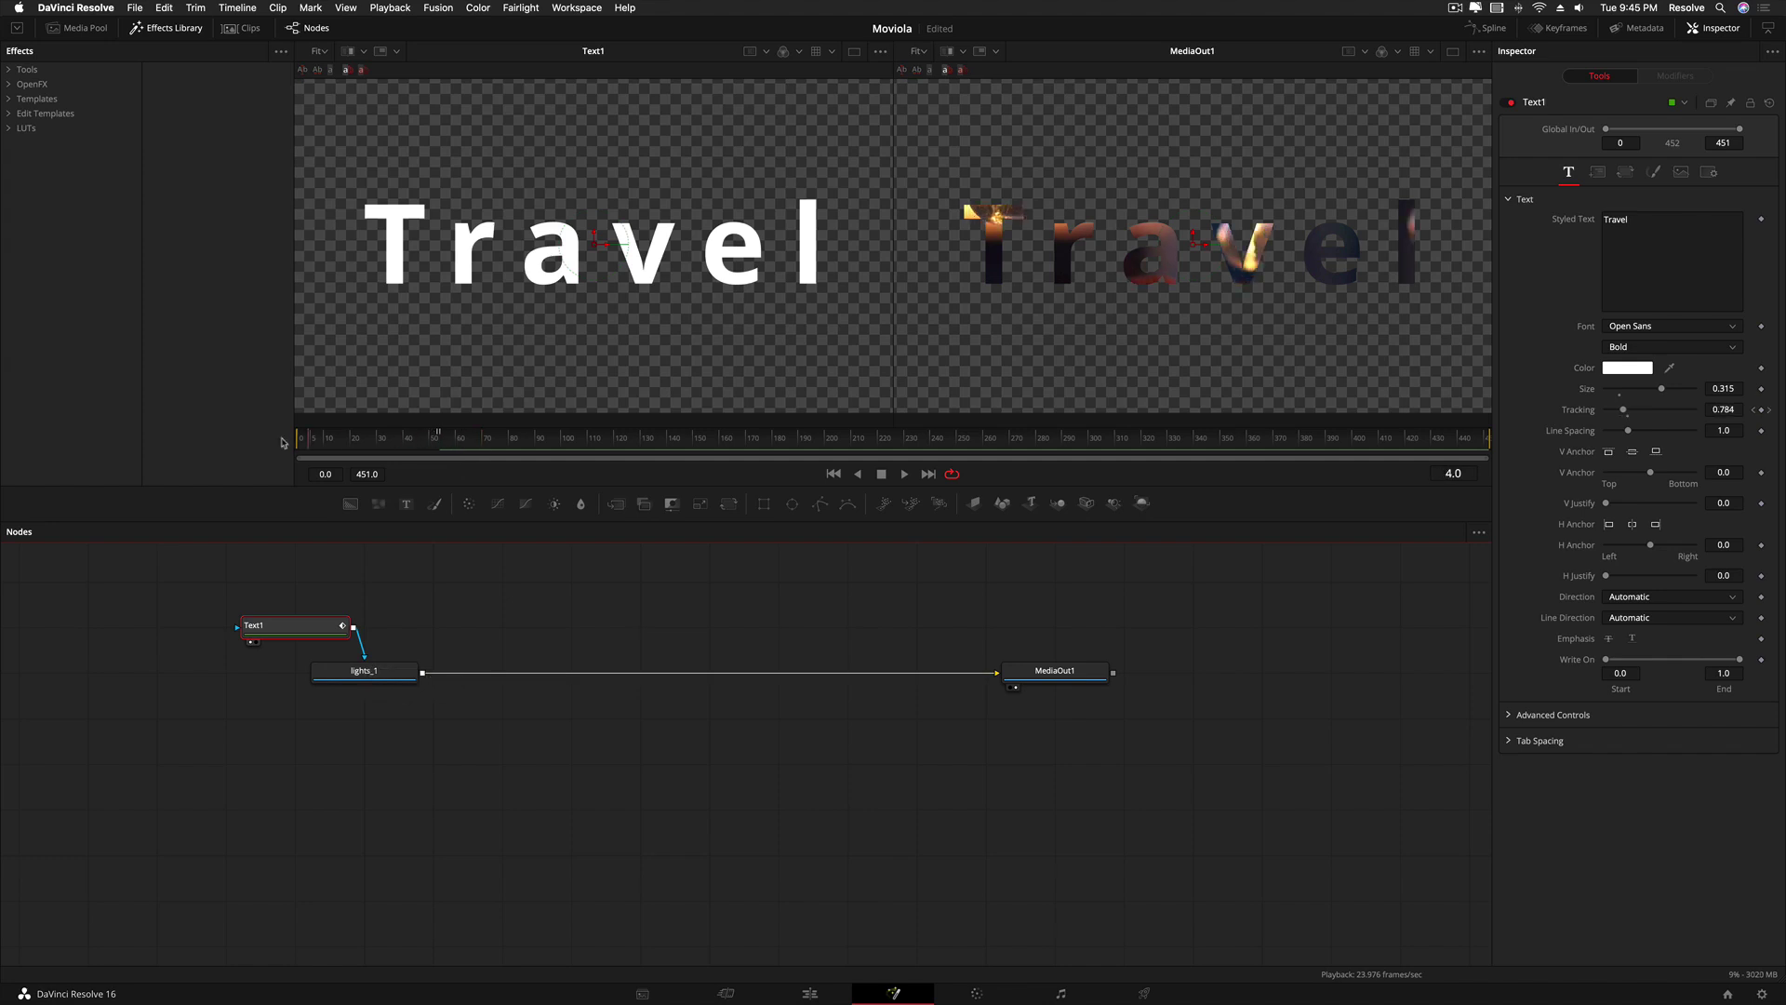
pyautogui.press('space')
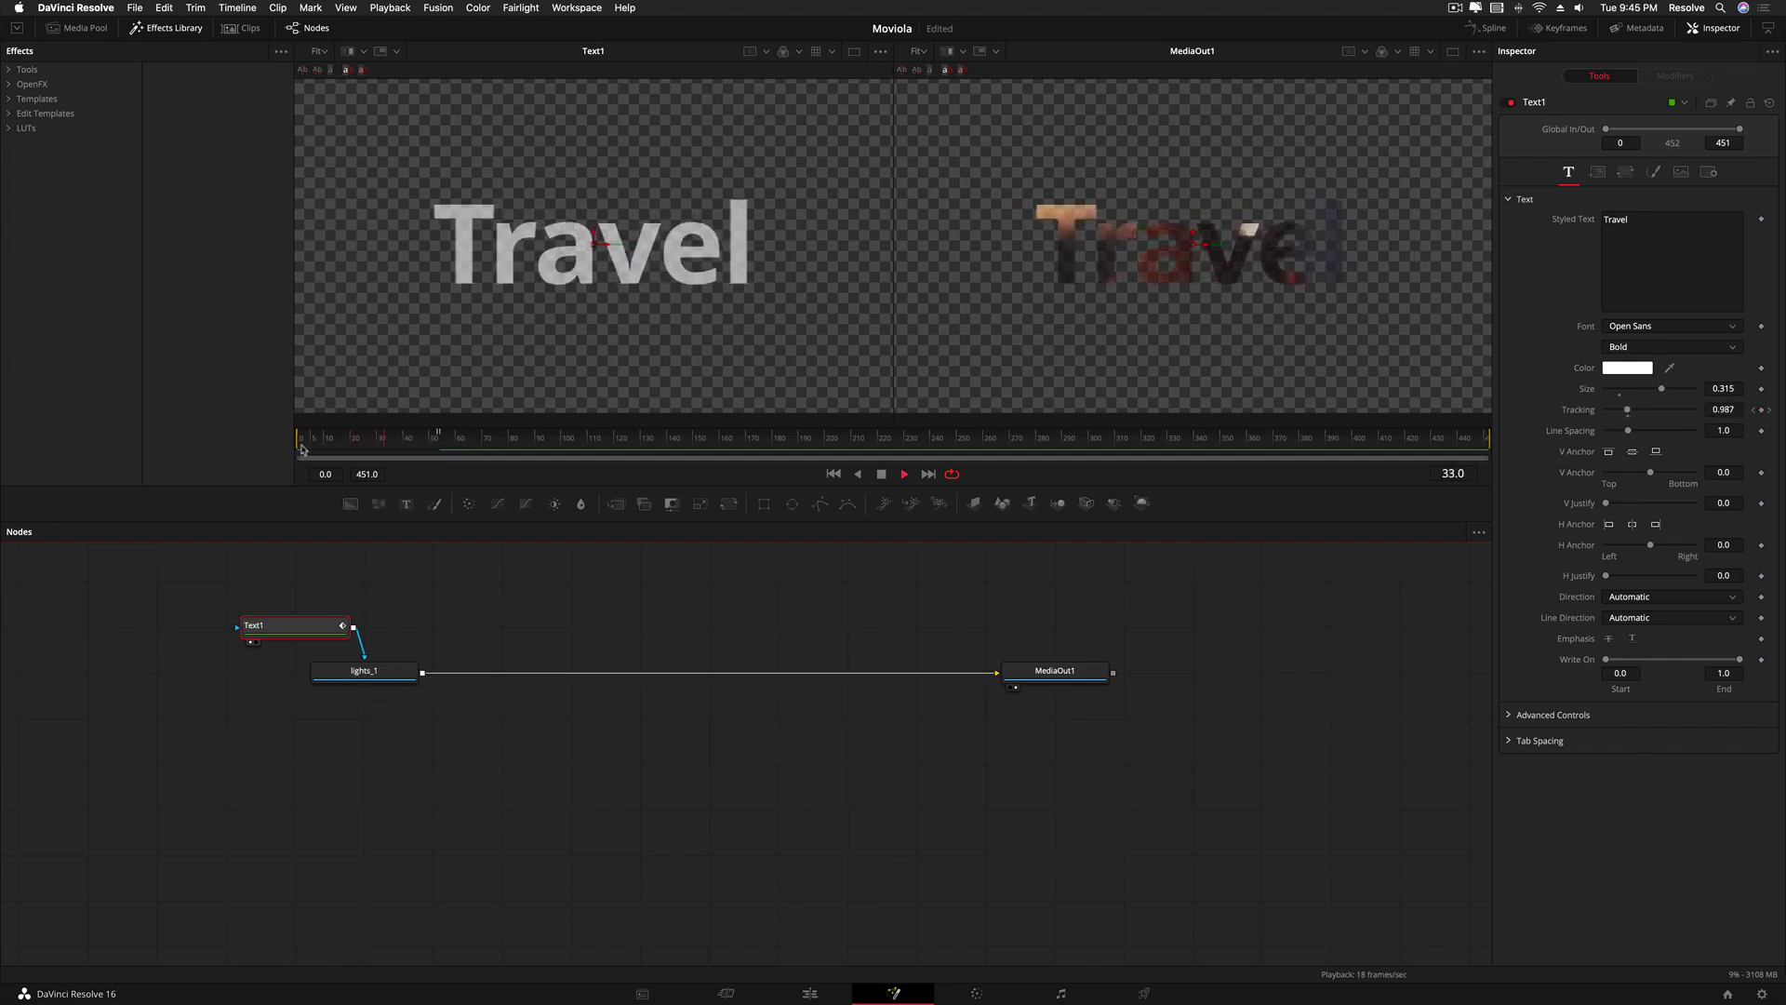
pyautogui.press('space')
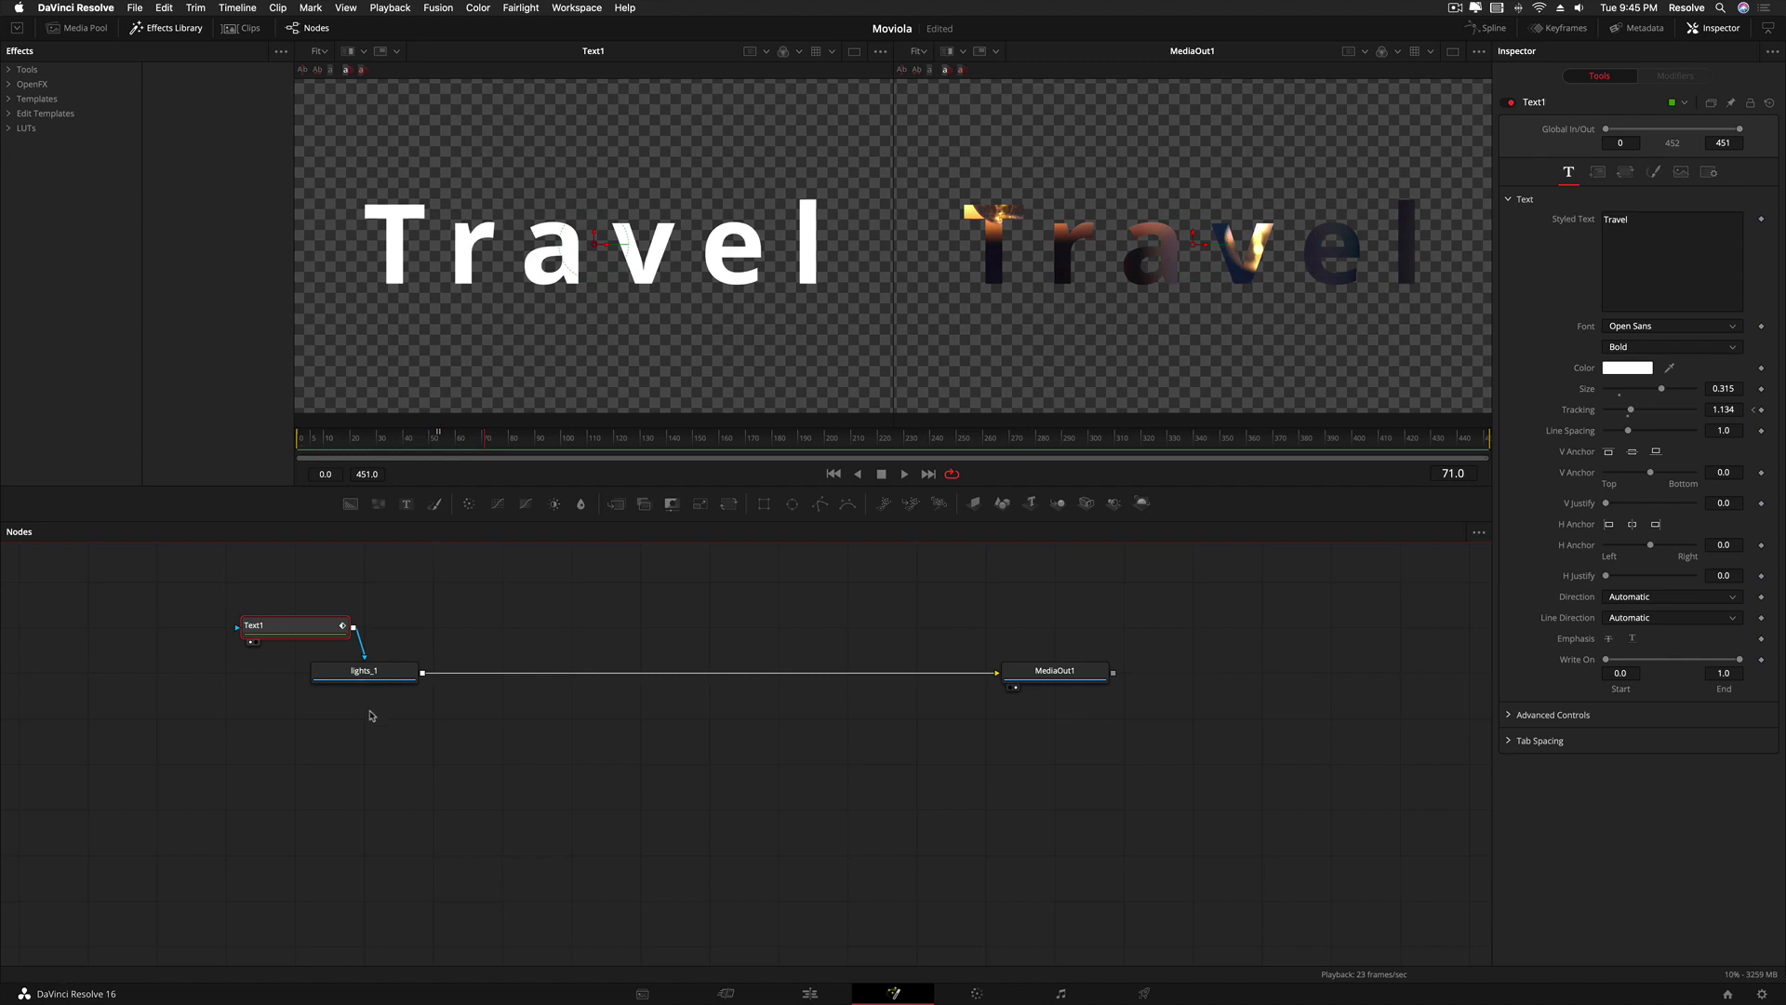
# - Merge the grey smoke clip from the media pool with lights_1, swap the Merge1 inputs, and play back the result from the start
pyautogui.click(86, 30)
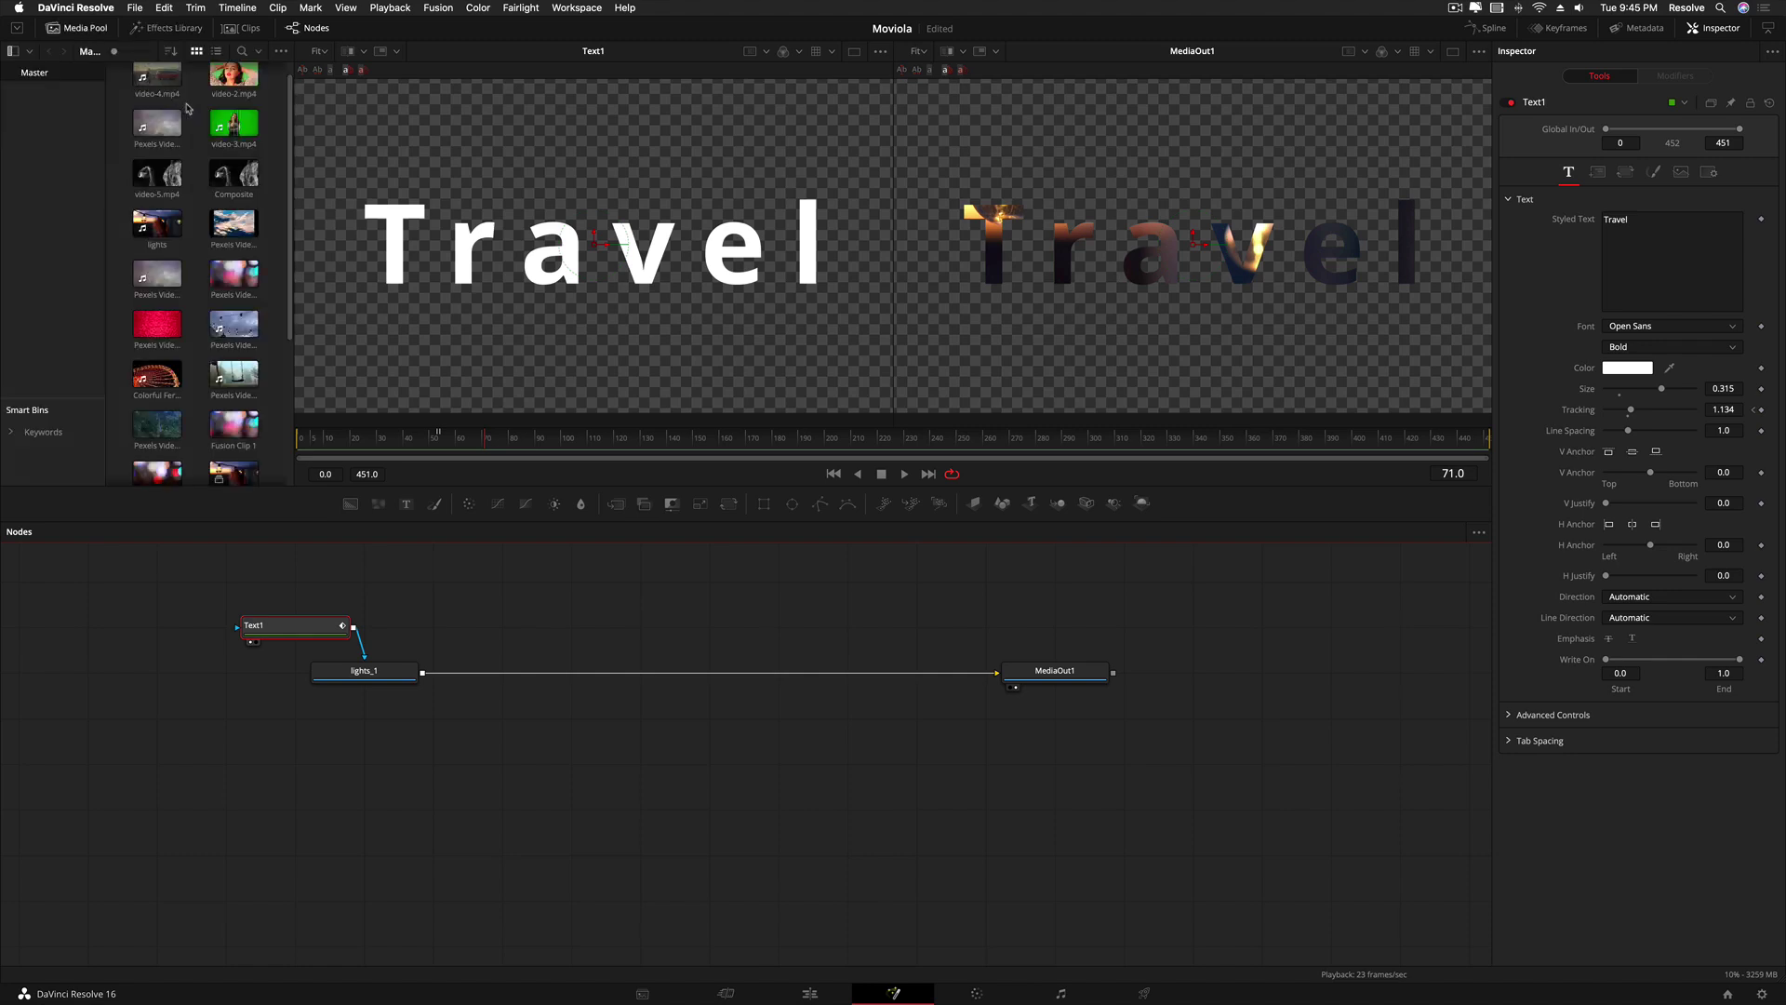
pyautogui.moveTo(159, 124); pyautogui.dragTo(426, 677)
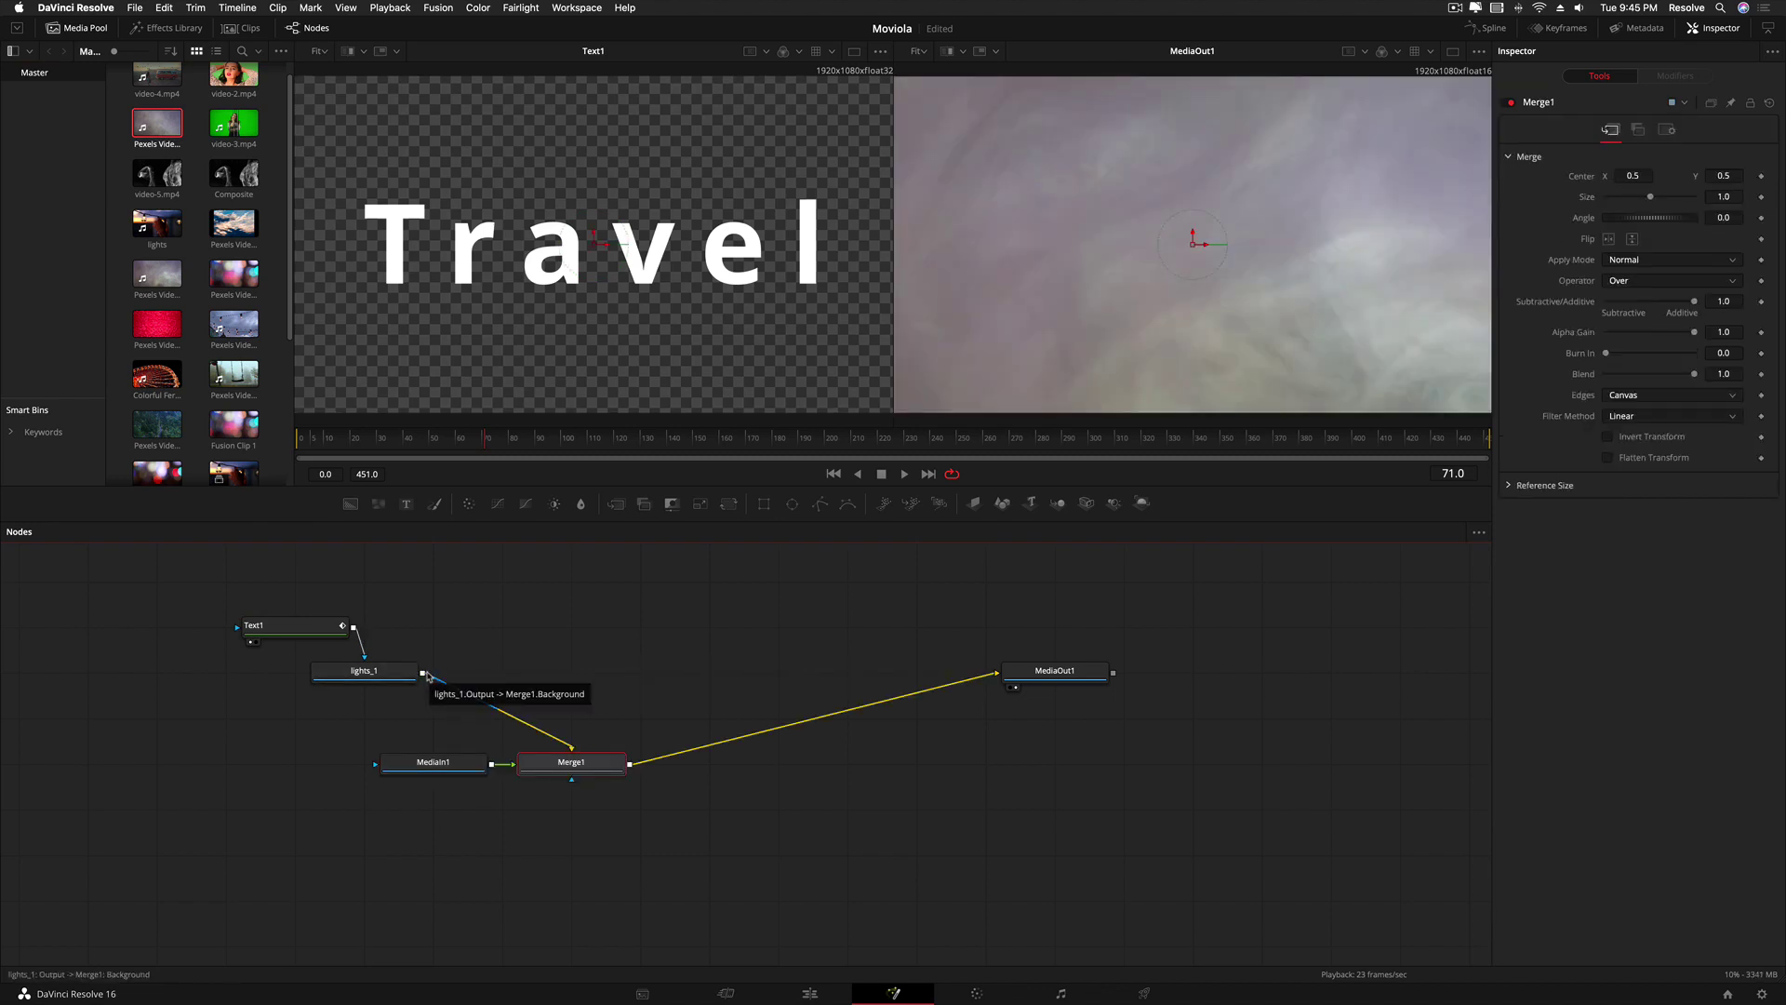
pyautogui.rightClick(570, 761)
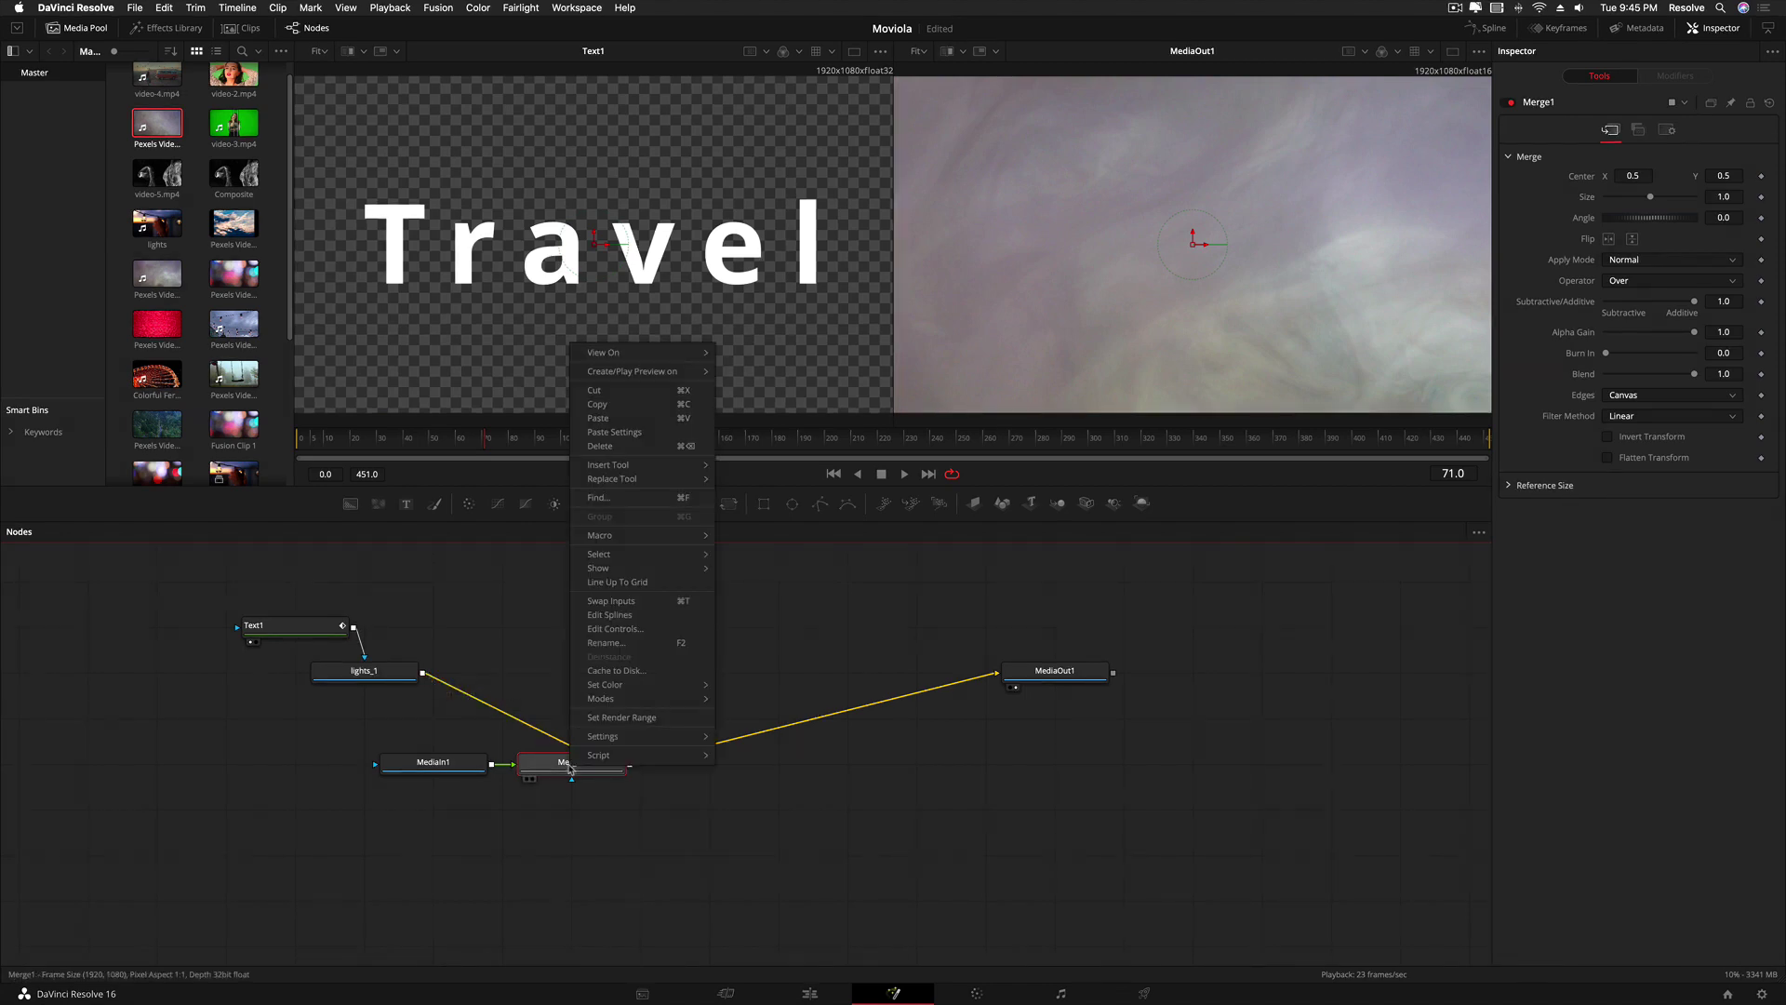
pyautogui.click(623, 602)
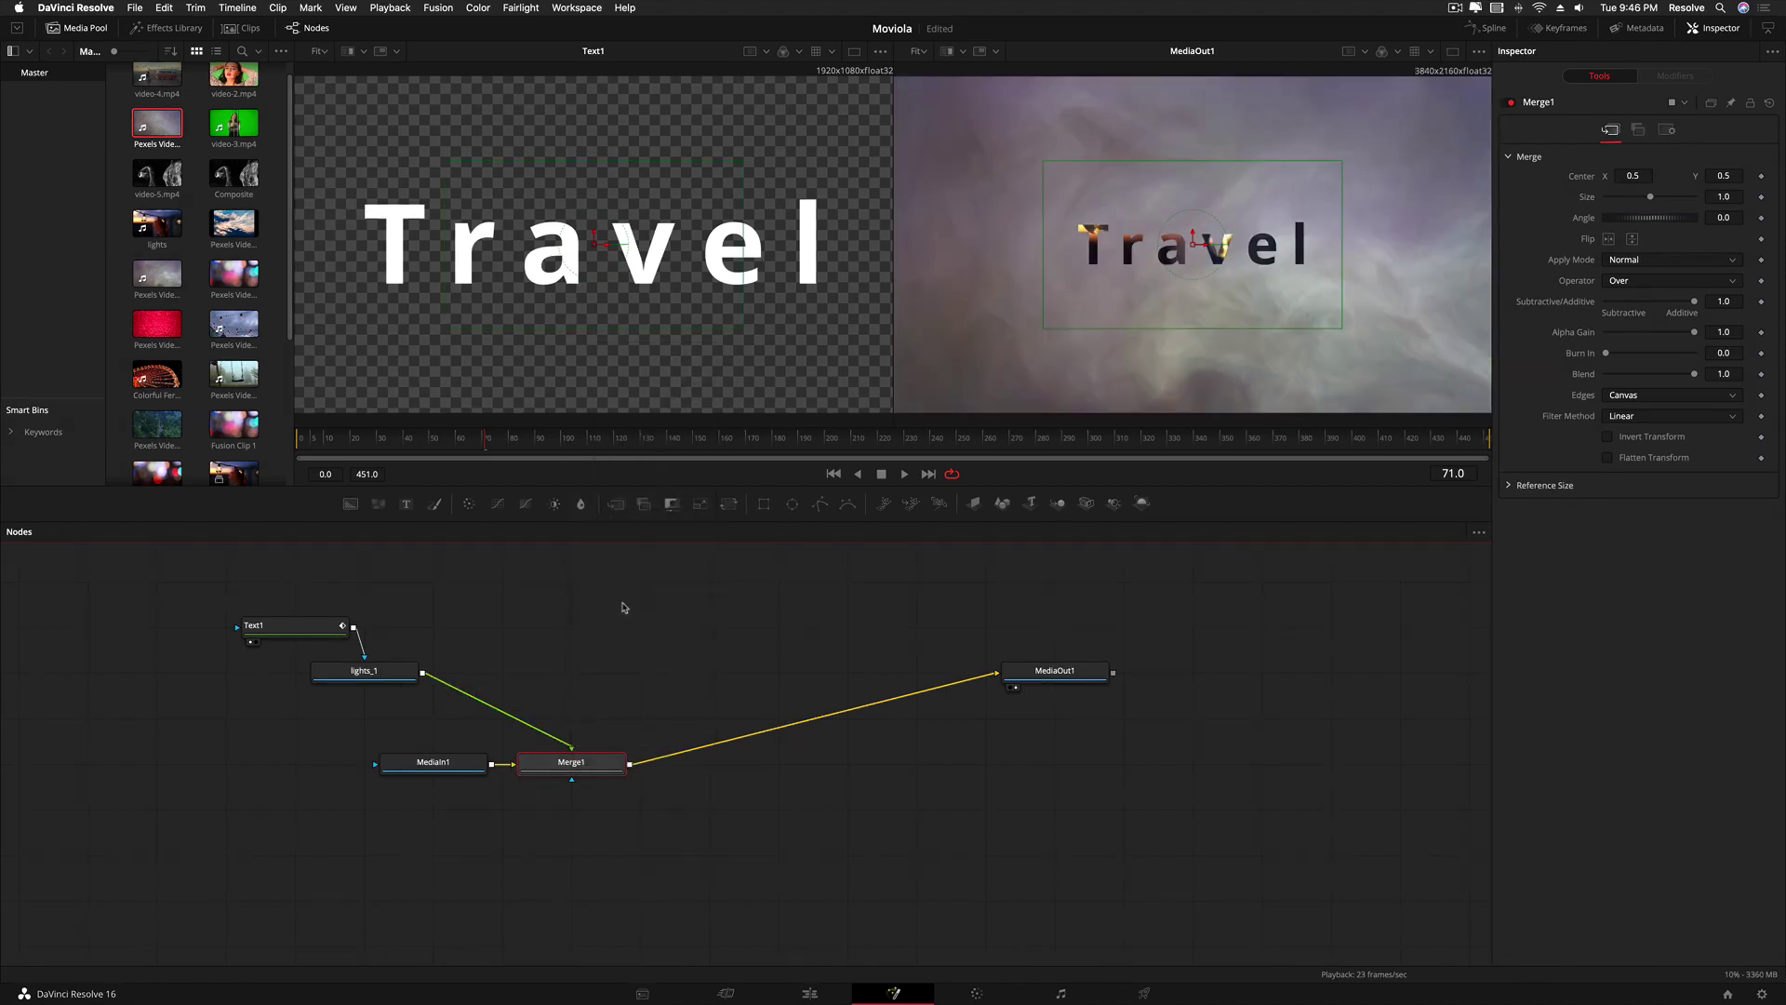
pyautogui.moveTo(421, 451); pyautogui.dragTo(293, 437)
pyautogui.press('space')
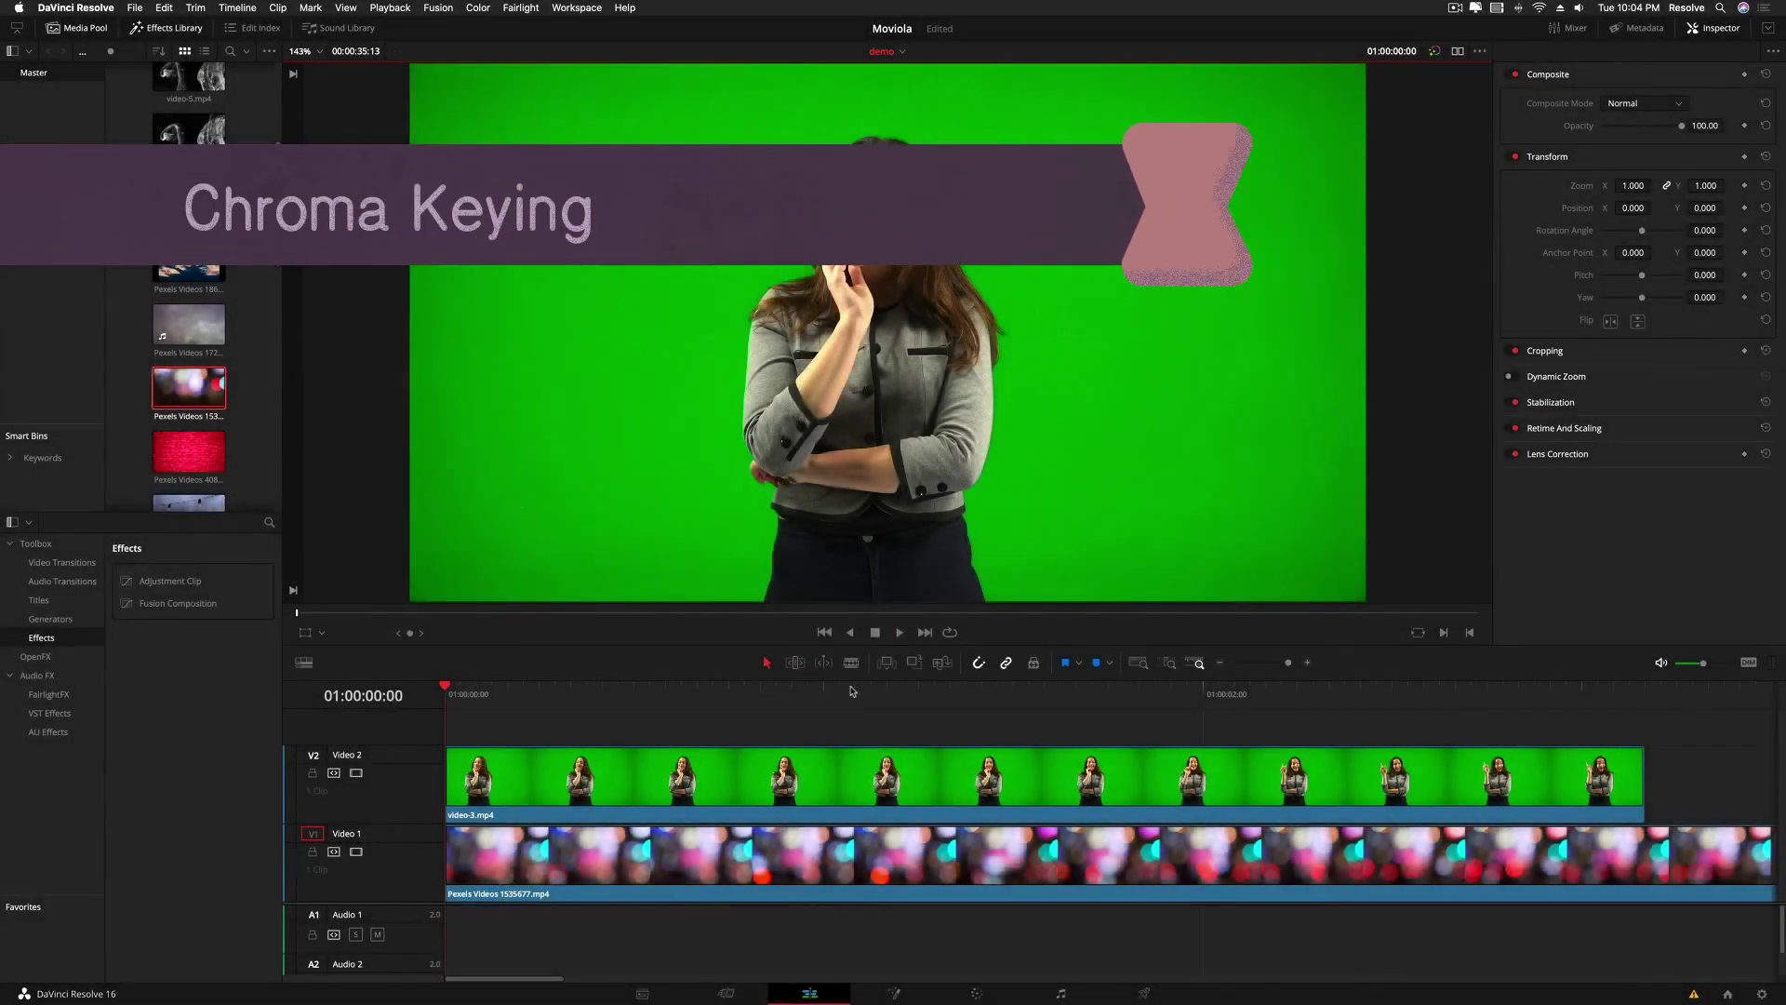
# - Combine video-3.mp4 and the bokeh clip below it into a Fusion clip and open it on the Fusion page
pyautogui.moveTo(847, 712); pyautogui.dragTo(865, 916)
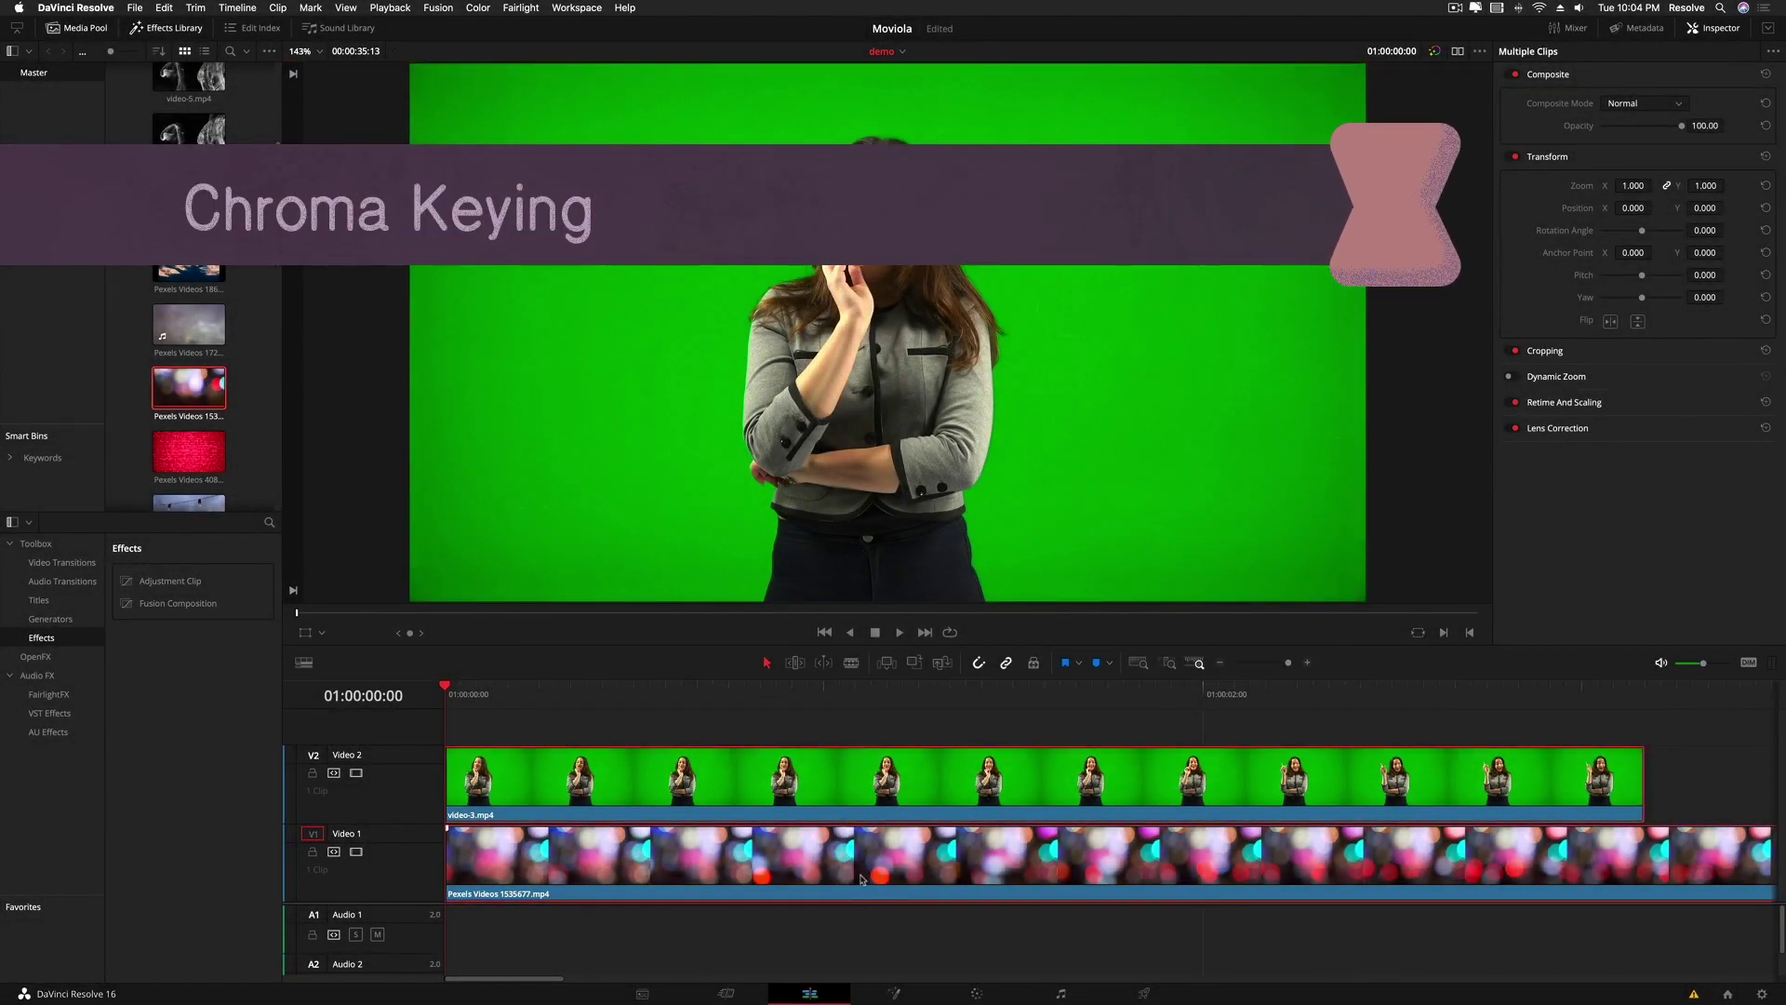
pyautogui.rightClick(889, 791)
pyautogui.click(912, 495)
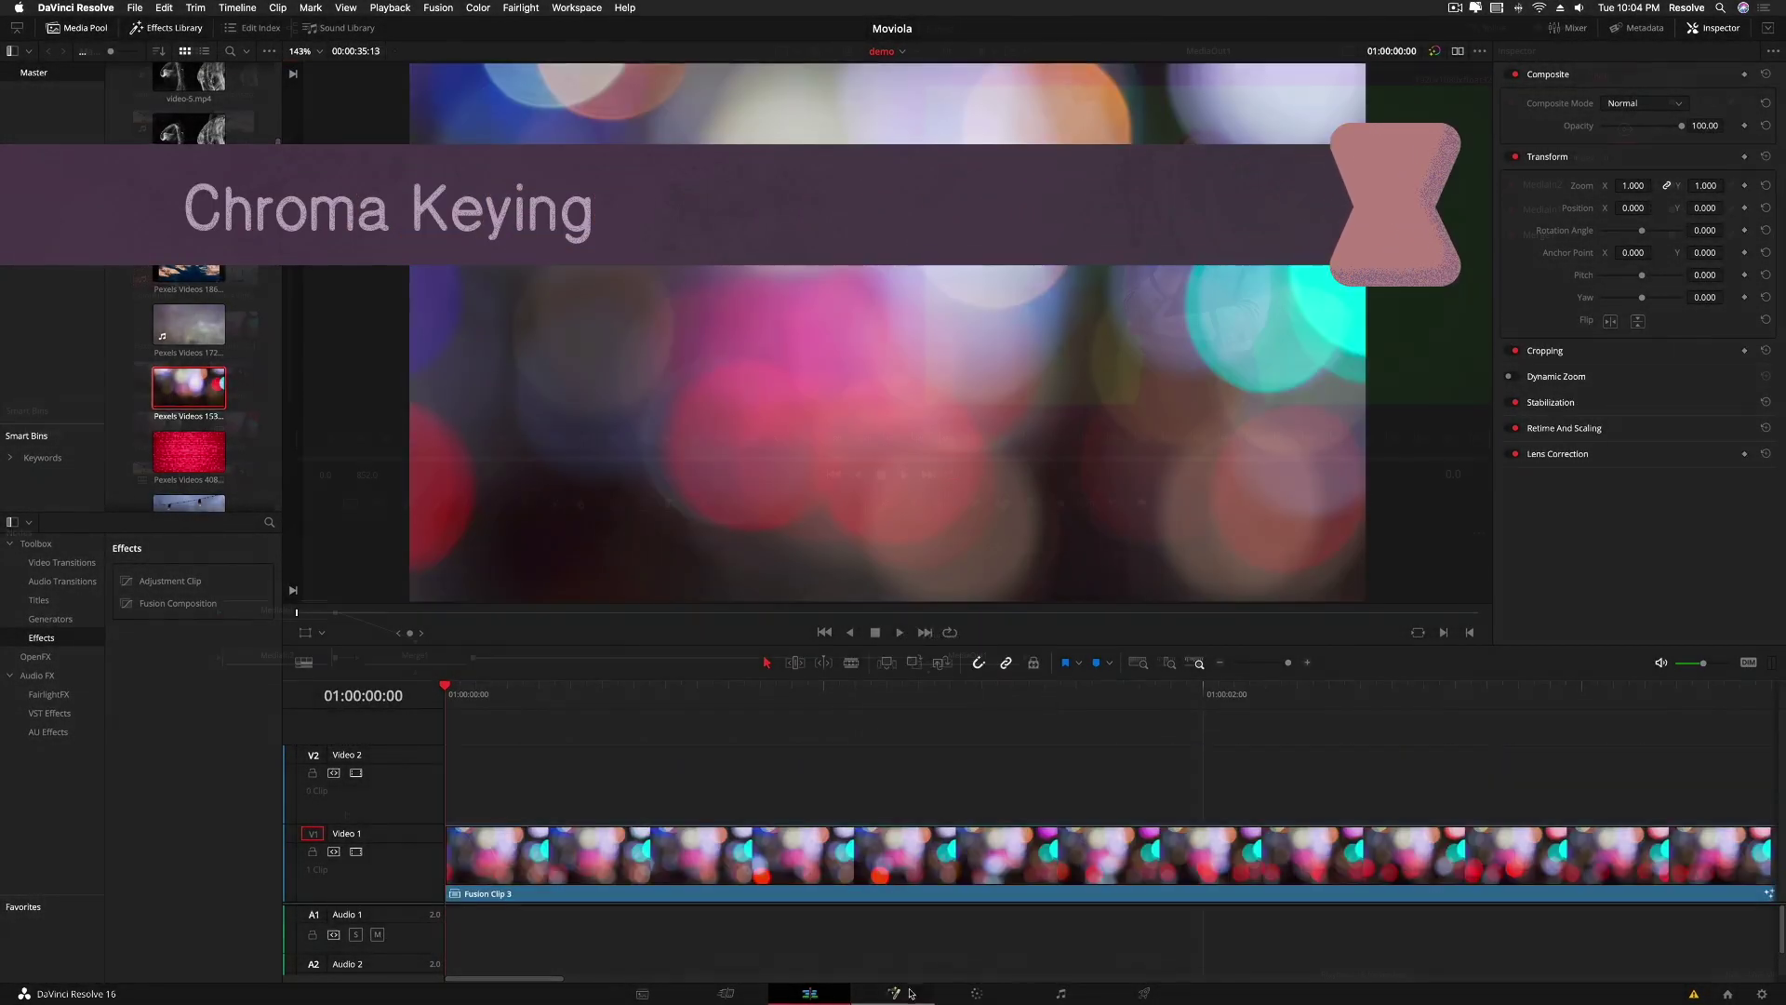
pyautogui.hotkey('shift', '5')
# - Place MediaIn1 below Merge1, display it in the first viewer, and rename MediaIn1 as bg and MediaIn2 as green
pyautogui.moveTo(284, 623); pyautogui.dragTo(341, 848)
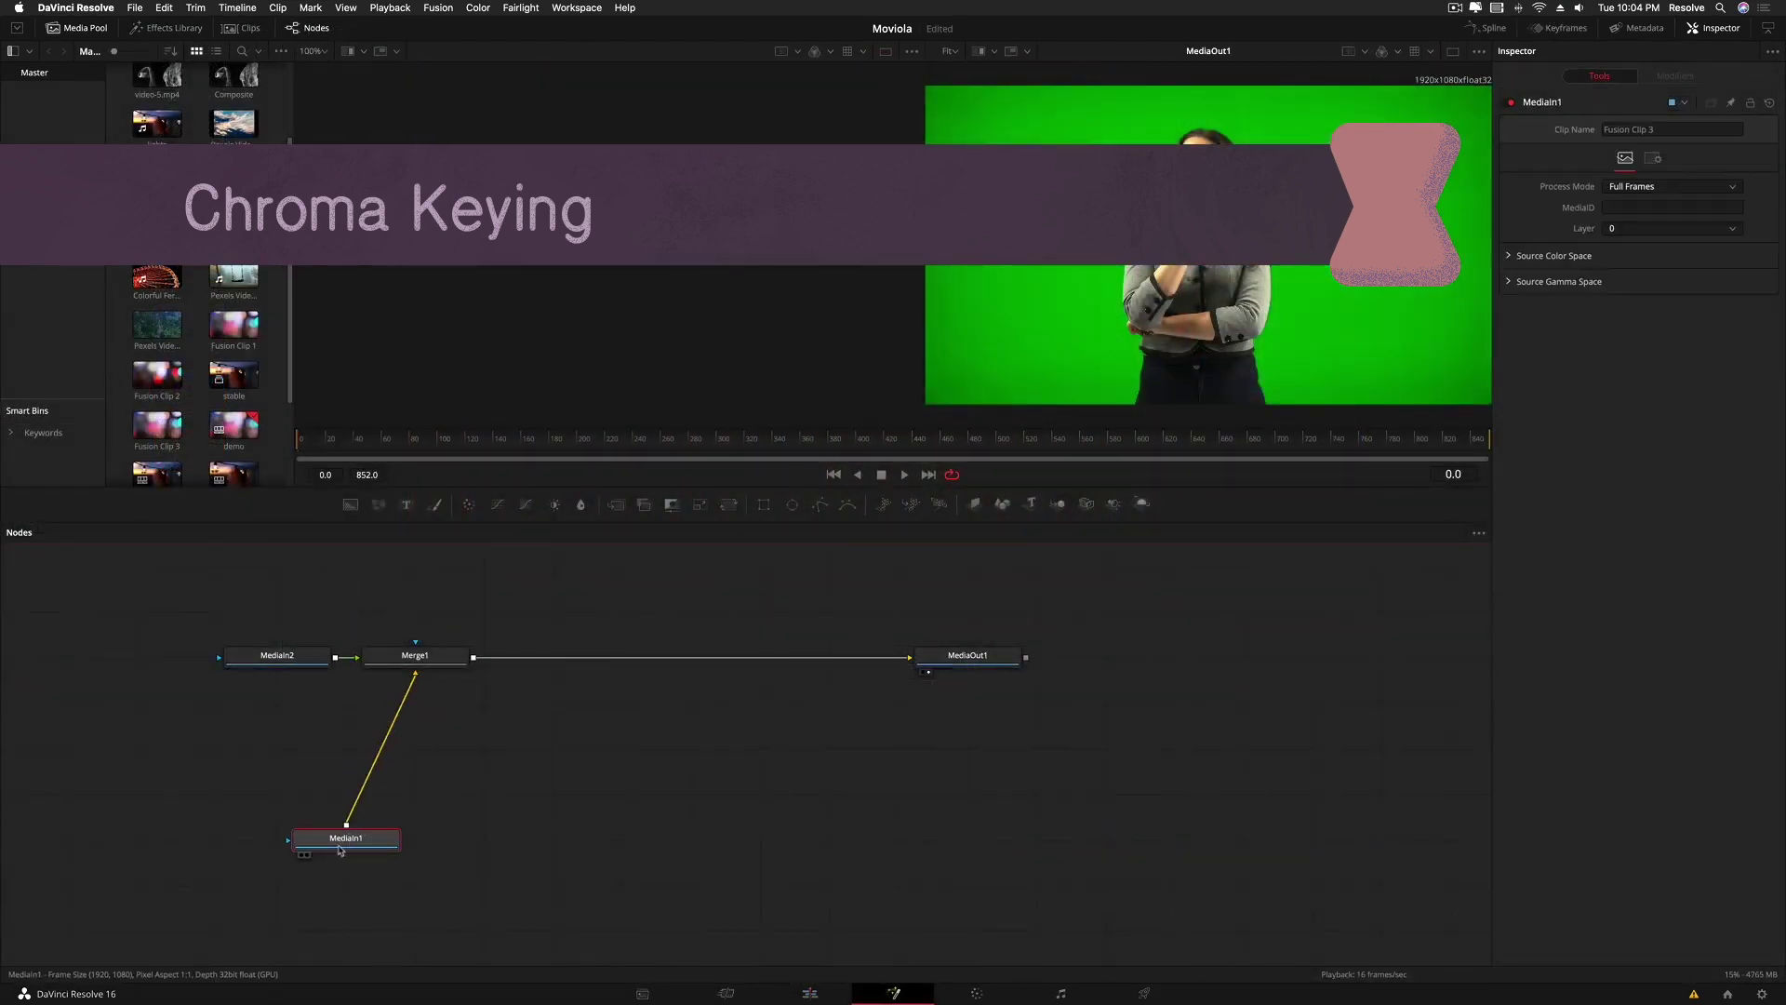
pyautogui.press('1')
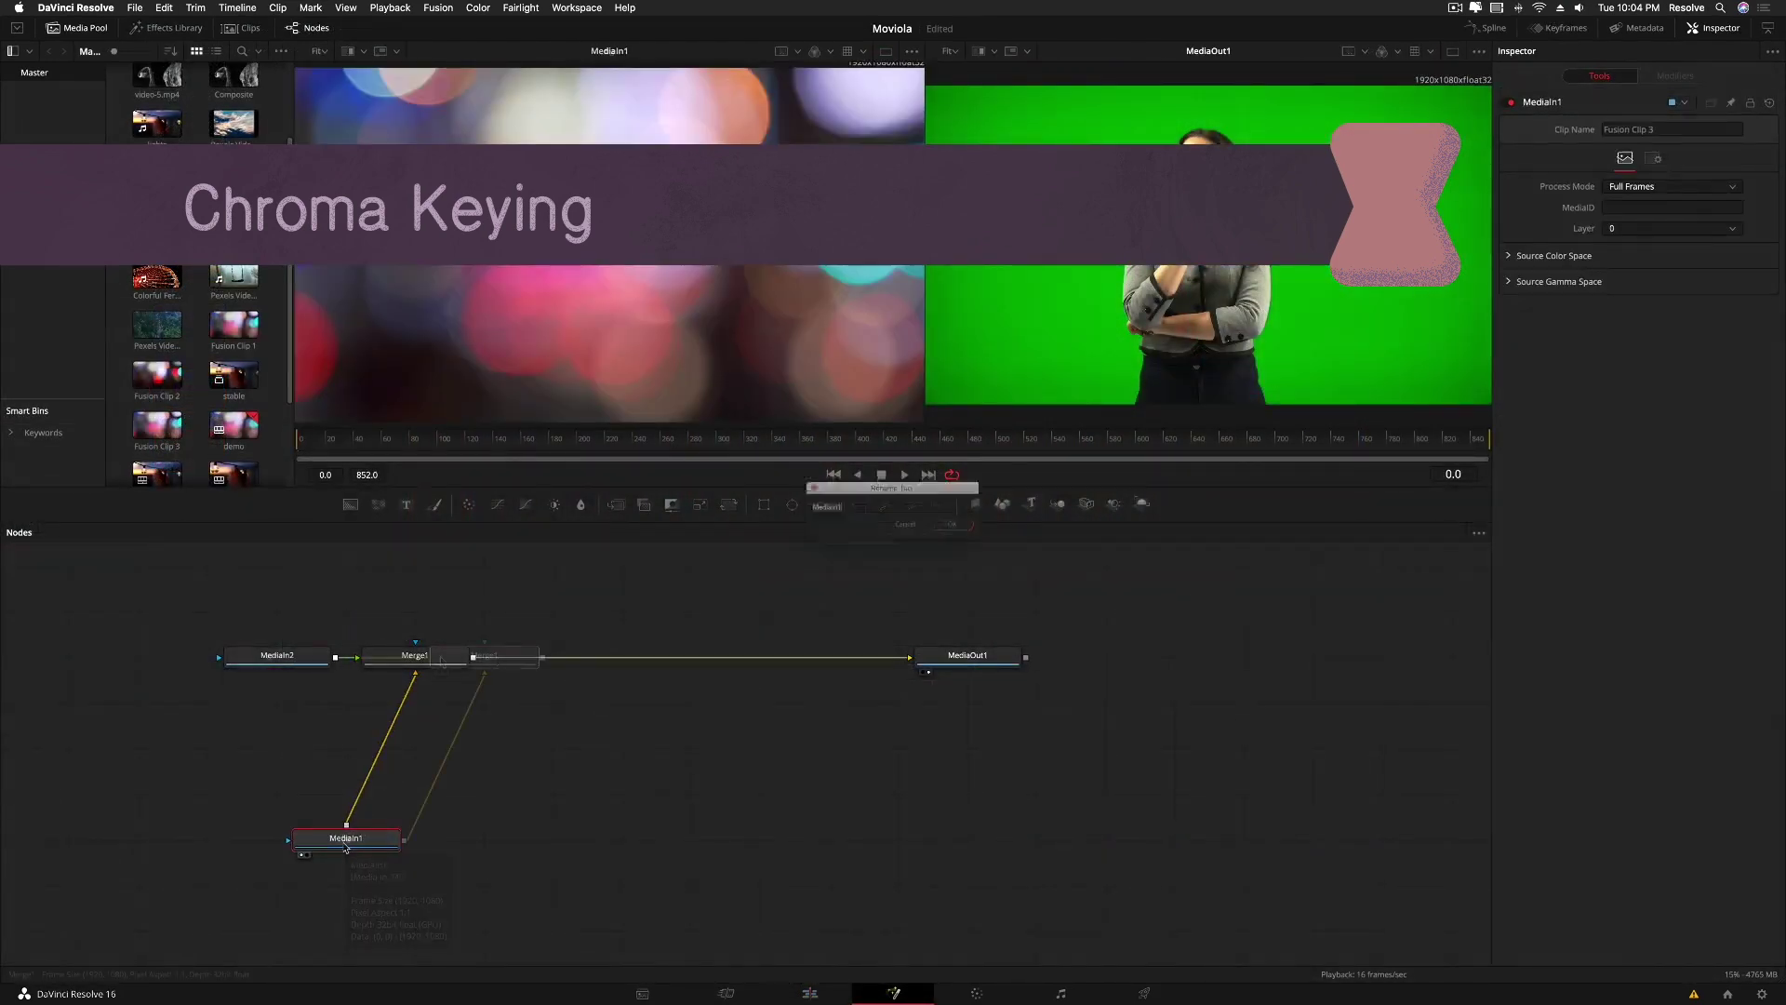
pyautogui.click(484, 655)
pyautogui.click(279, 655)
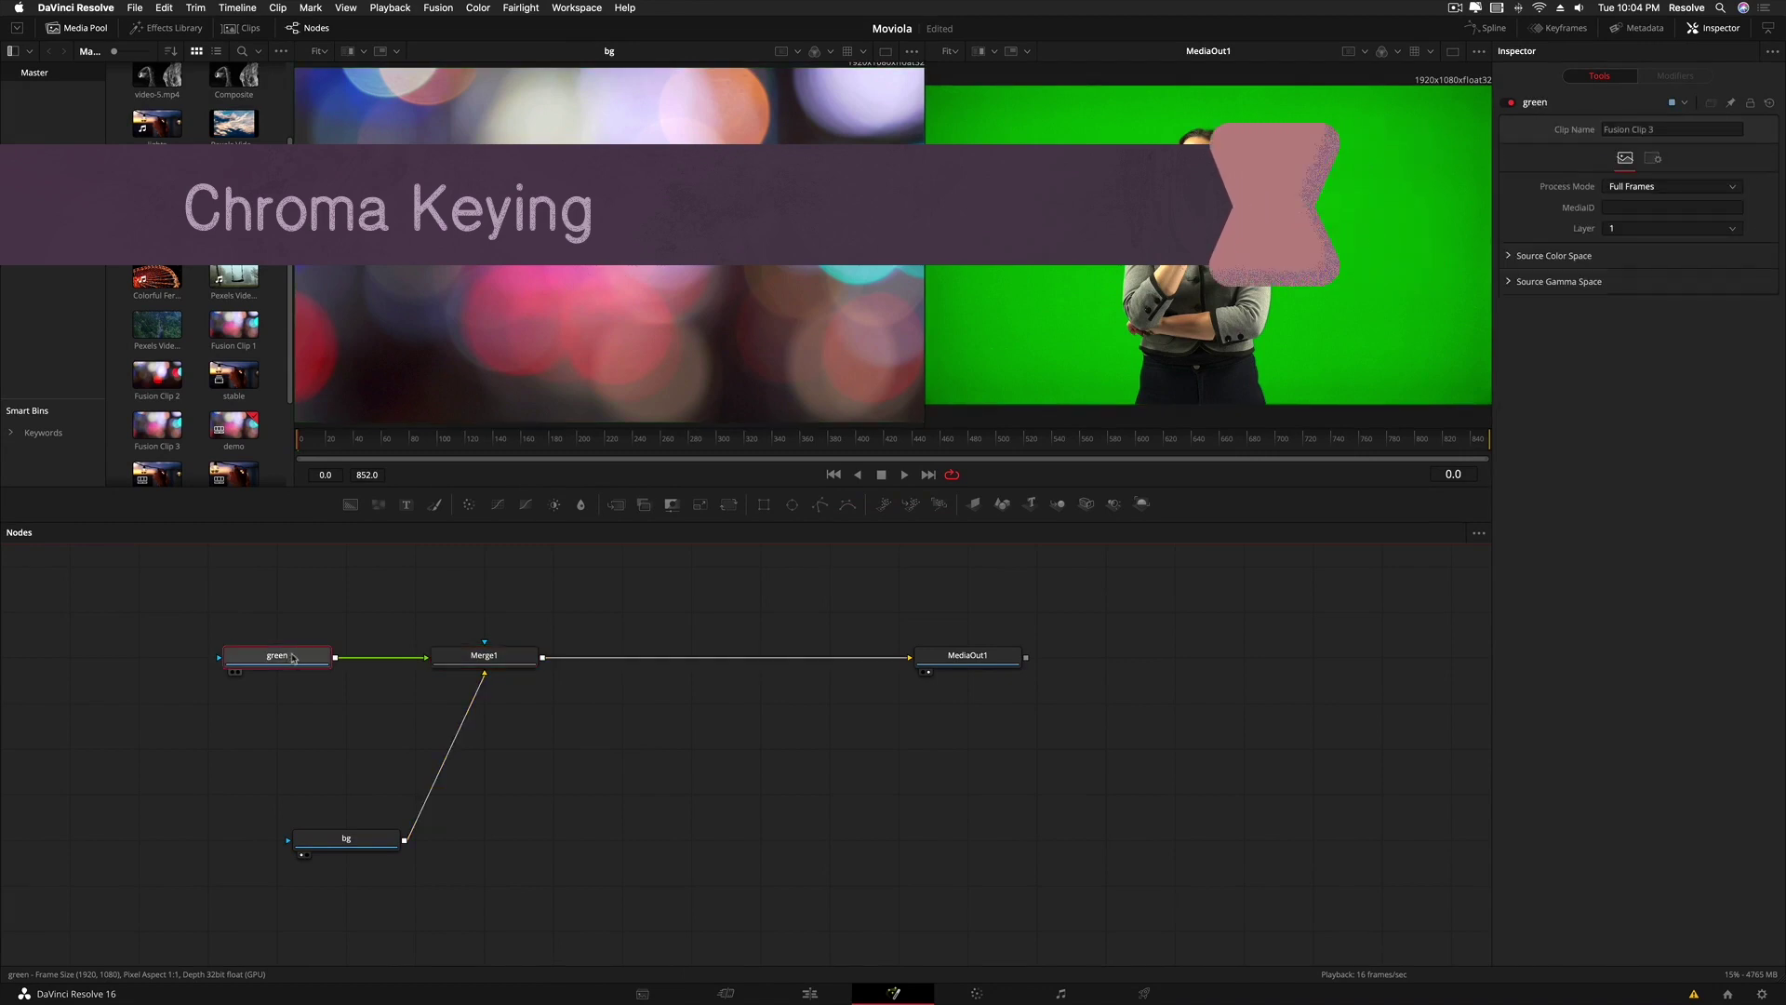
# - Insert a Delta Keyer node between the green node and Merge1
pyautogui.hotkey('shift', 'space')
pyautogui.write('clean')
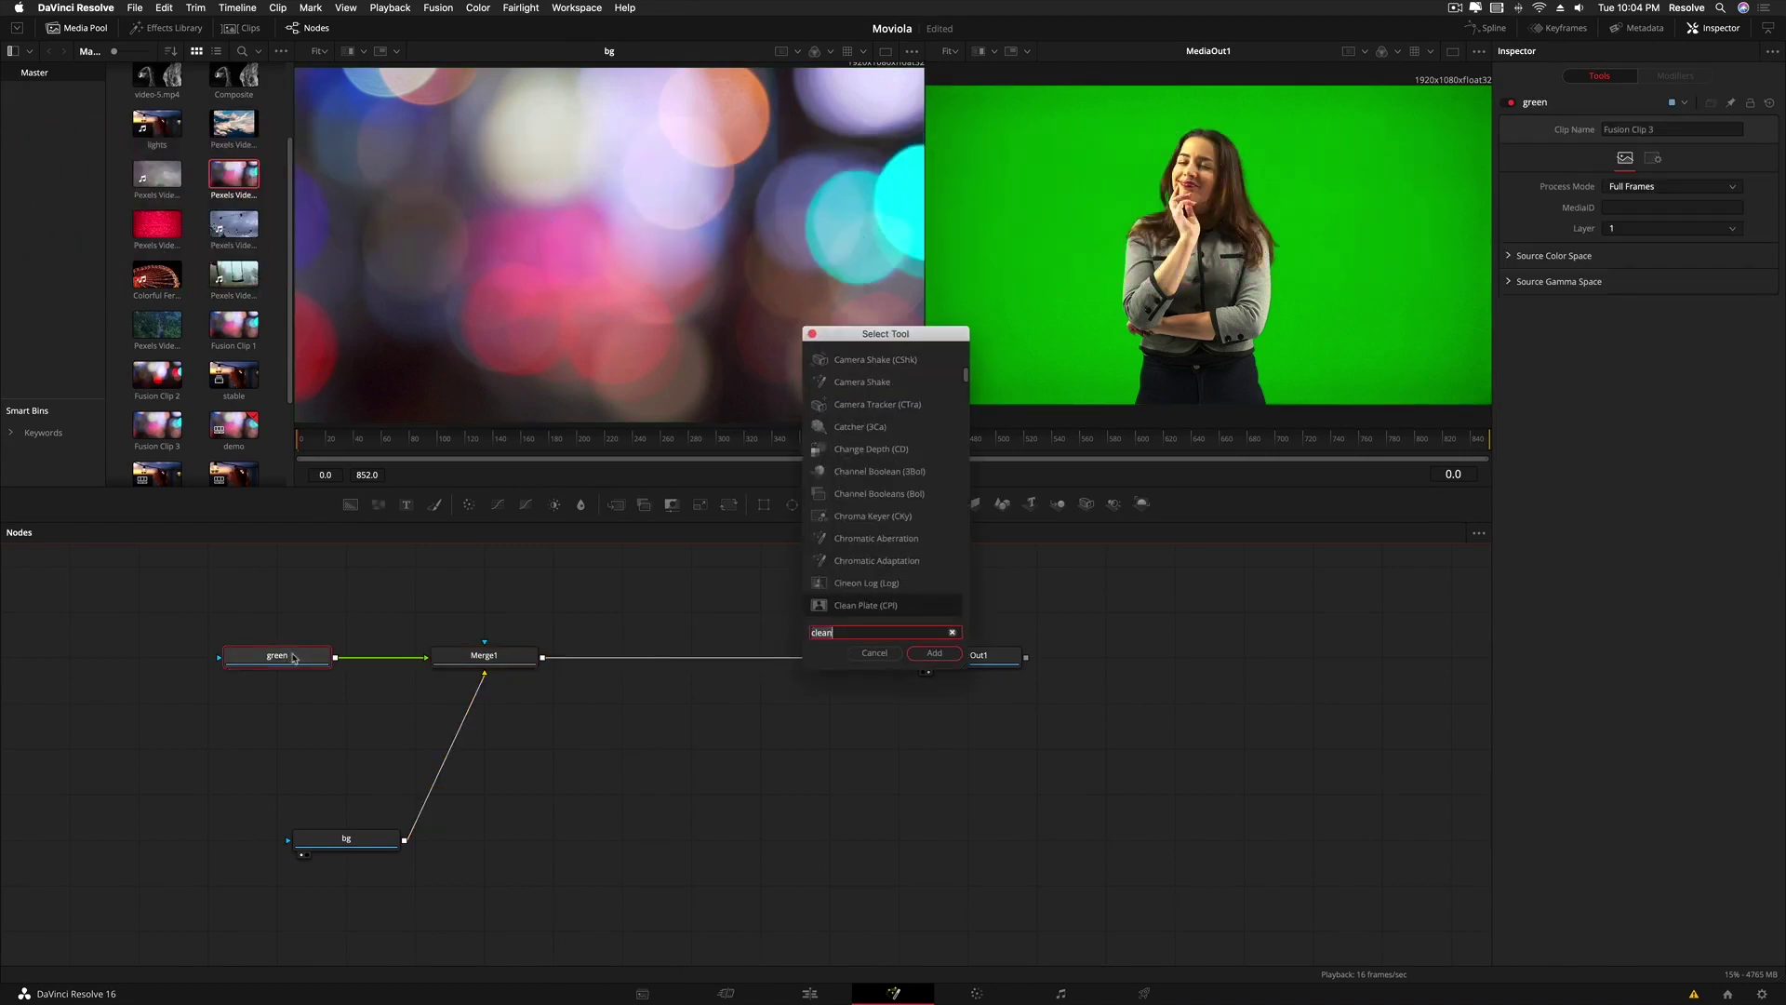
pyautogui.press('BackSpace')
pyautogui.press('BackSpace')
pyautogui.press('BackSpace')
pyautogui.press('BackSpace')
pyautogui.press('BackSpace')
pyautogui.write('key')
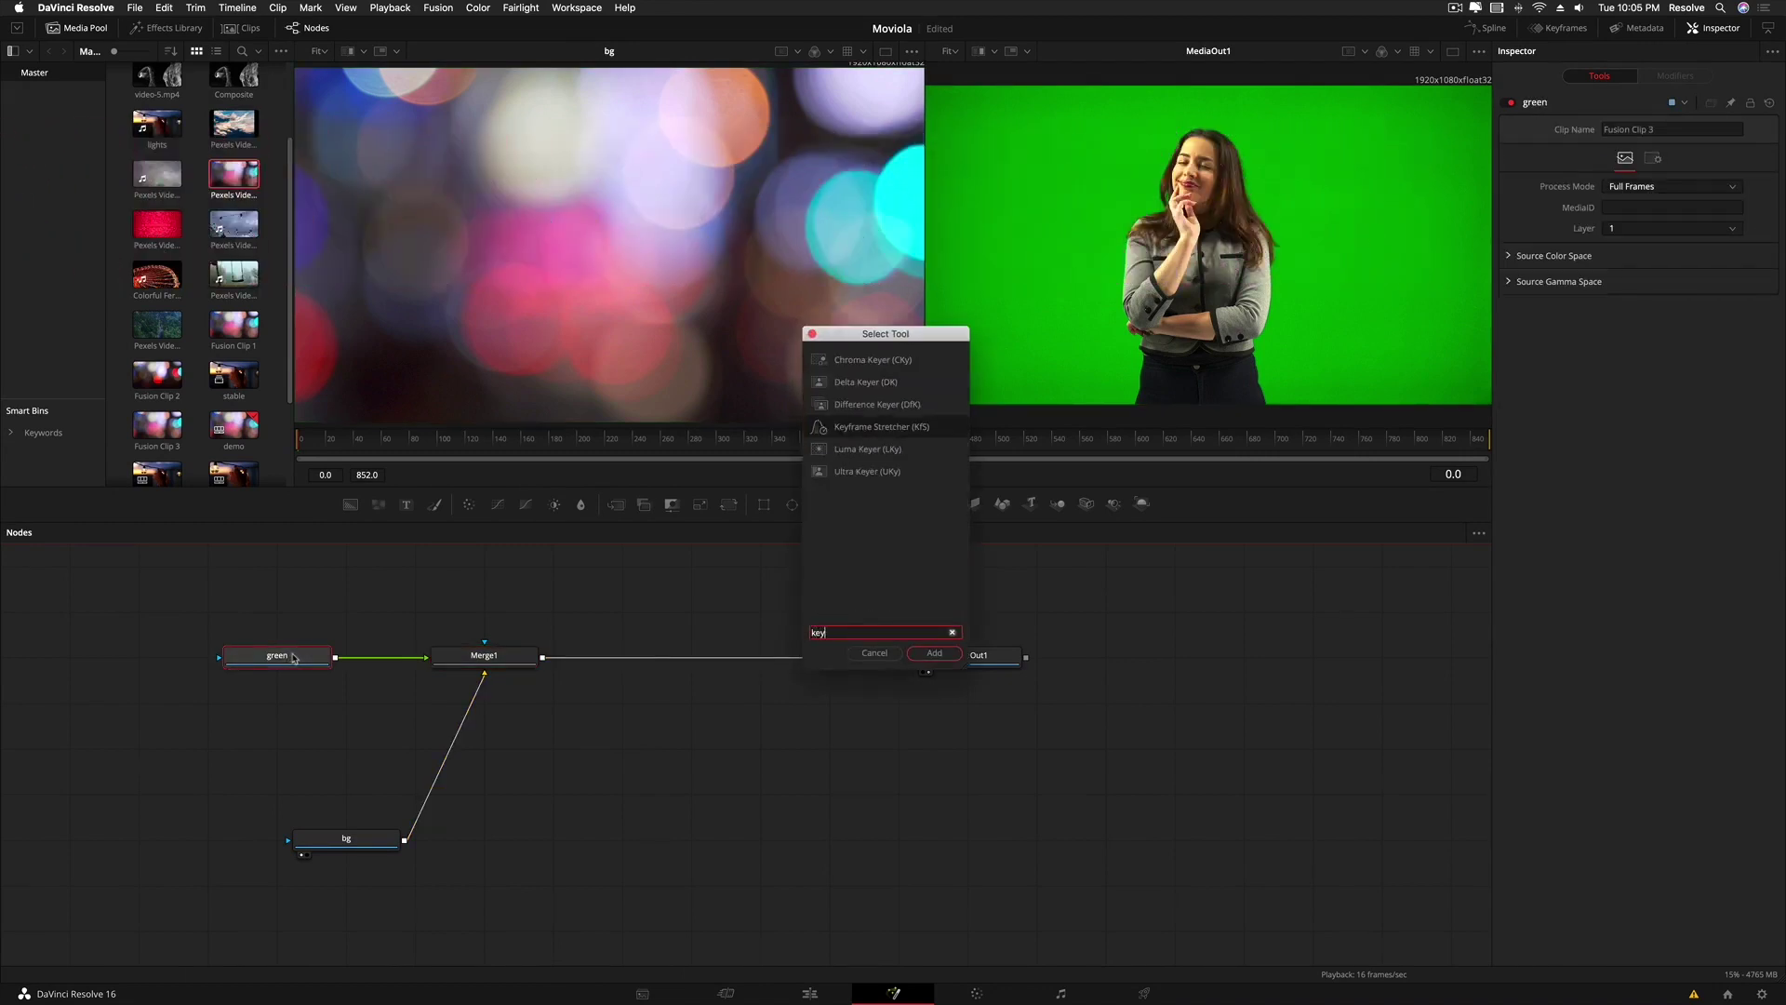
pyautogui.click(852, 384)
pyautogui.click(934, 653)
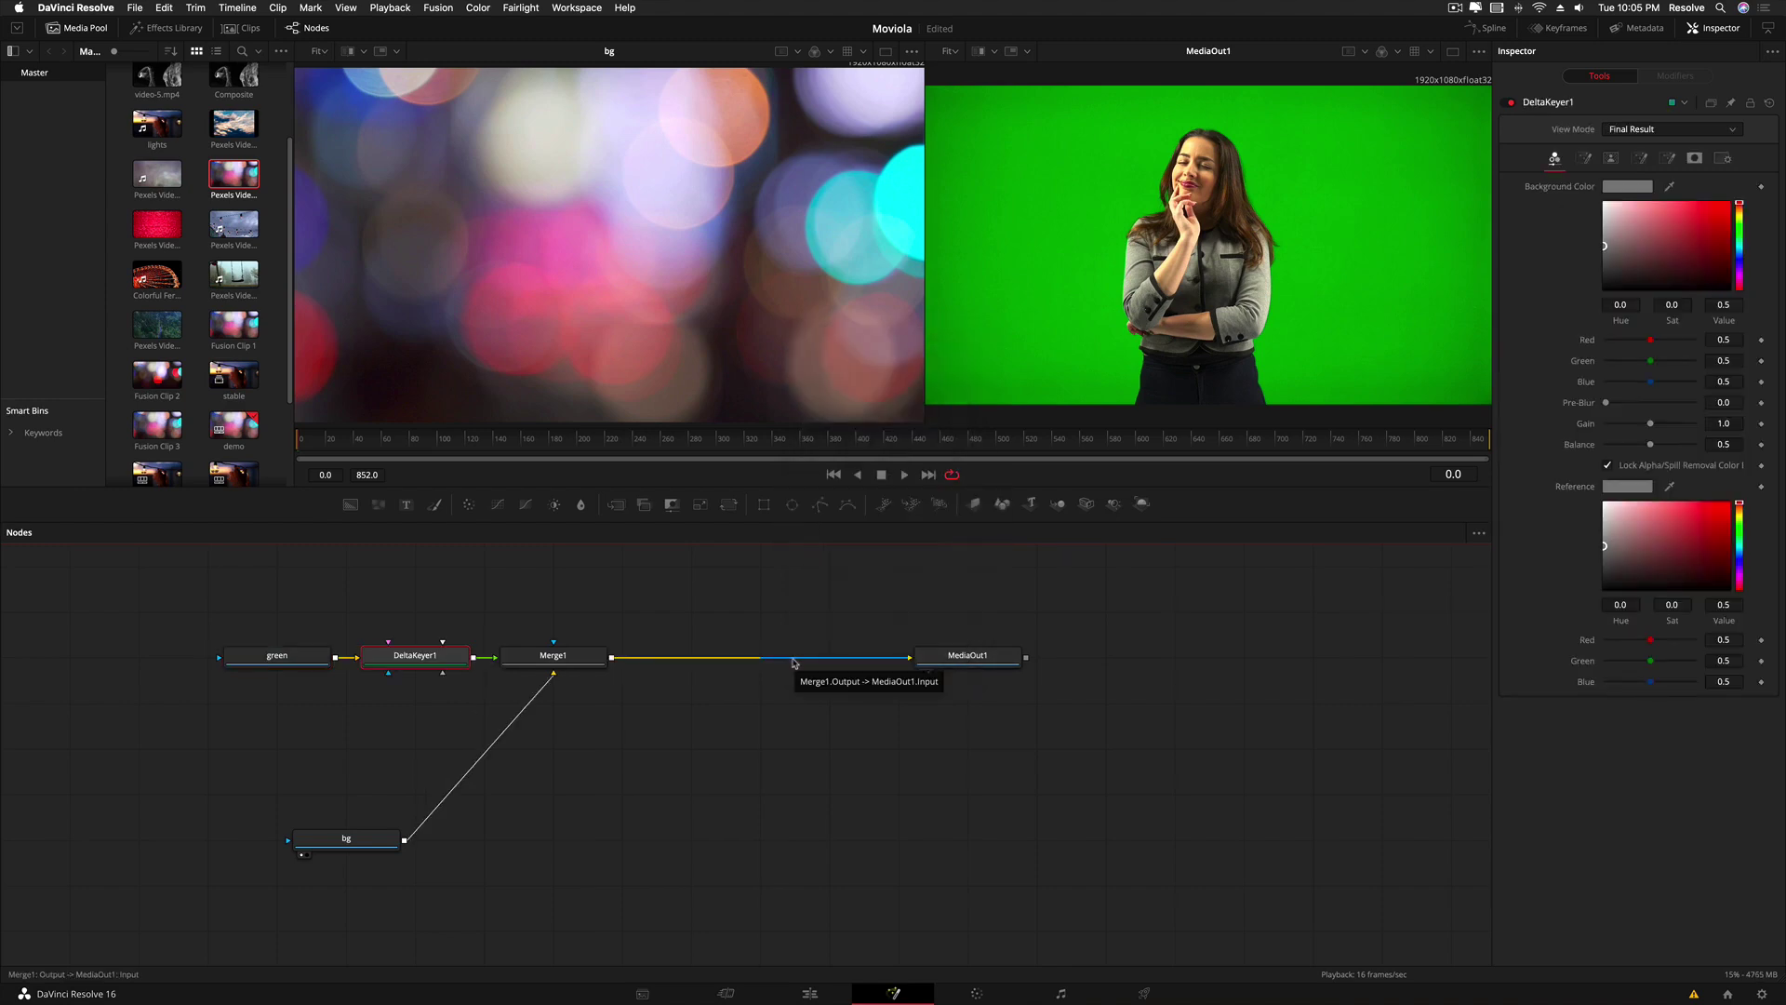
# - Add an unconnected Clean Plate node above DeltaKeyer1
pyautogui.click(421, 598)
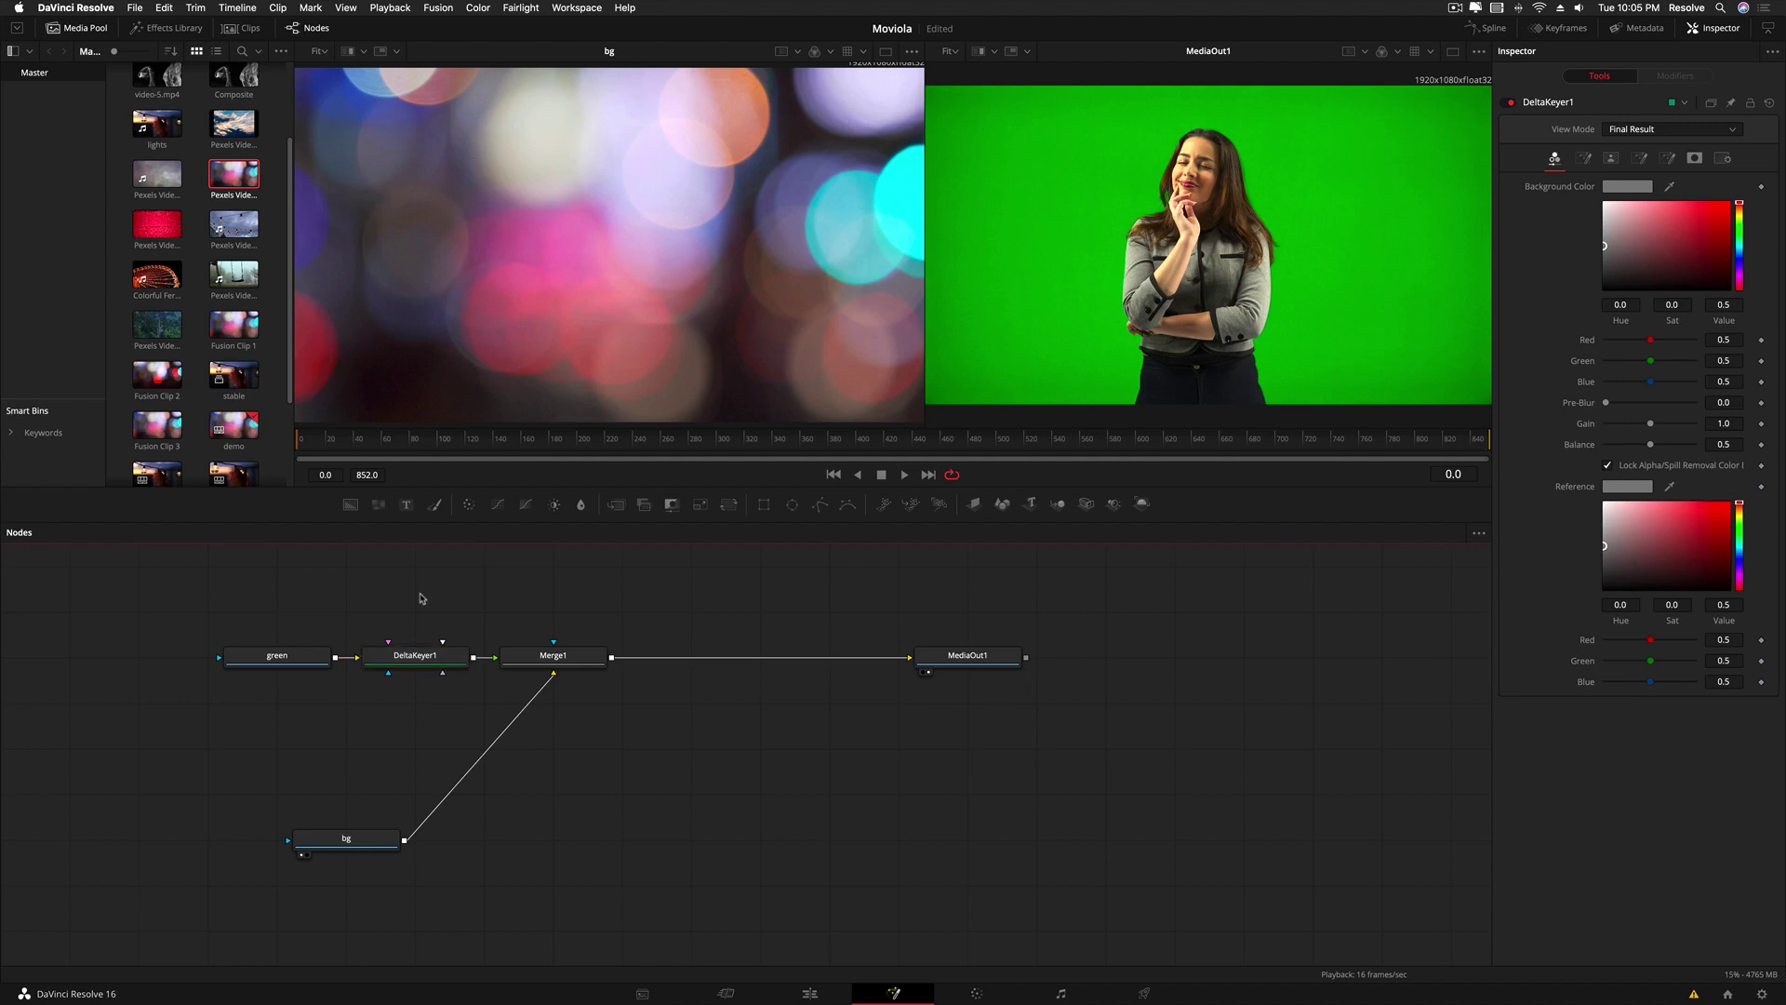
pyautogui.hotkey('shift', 'space')
pyautogui.write('Delta Keyer')
pyautogui.press('BackSpace')
pyautogui.press('BackSpace')
pyautogui.press('BackSpace')
pyautogui.press('BackSpace')
pyautogui.press('BackSpace')
pyautogui.press('BackSpace')
pyautogui.press('BackSpace')
pyautogui.press('BackSpace')
pyautogui.press('BackSpace')
pyautogui.press('BackSpace')
pyautogui.press('BackSpace')
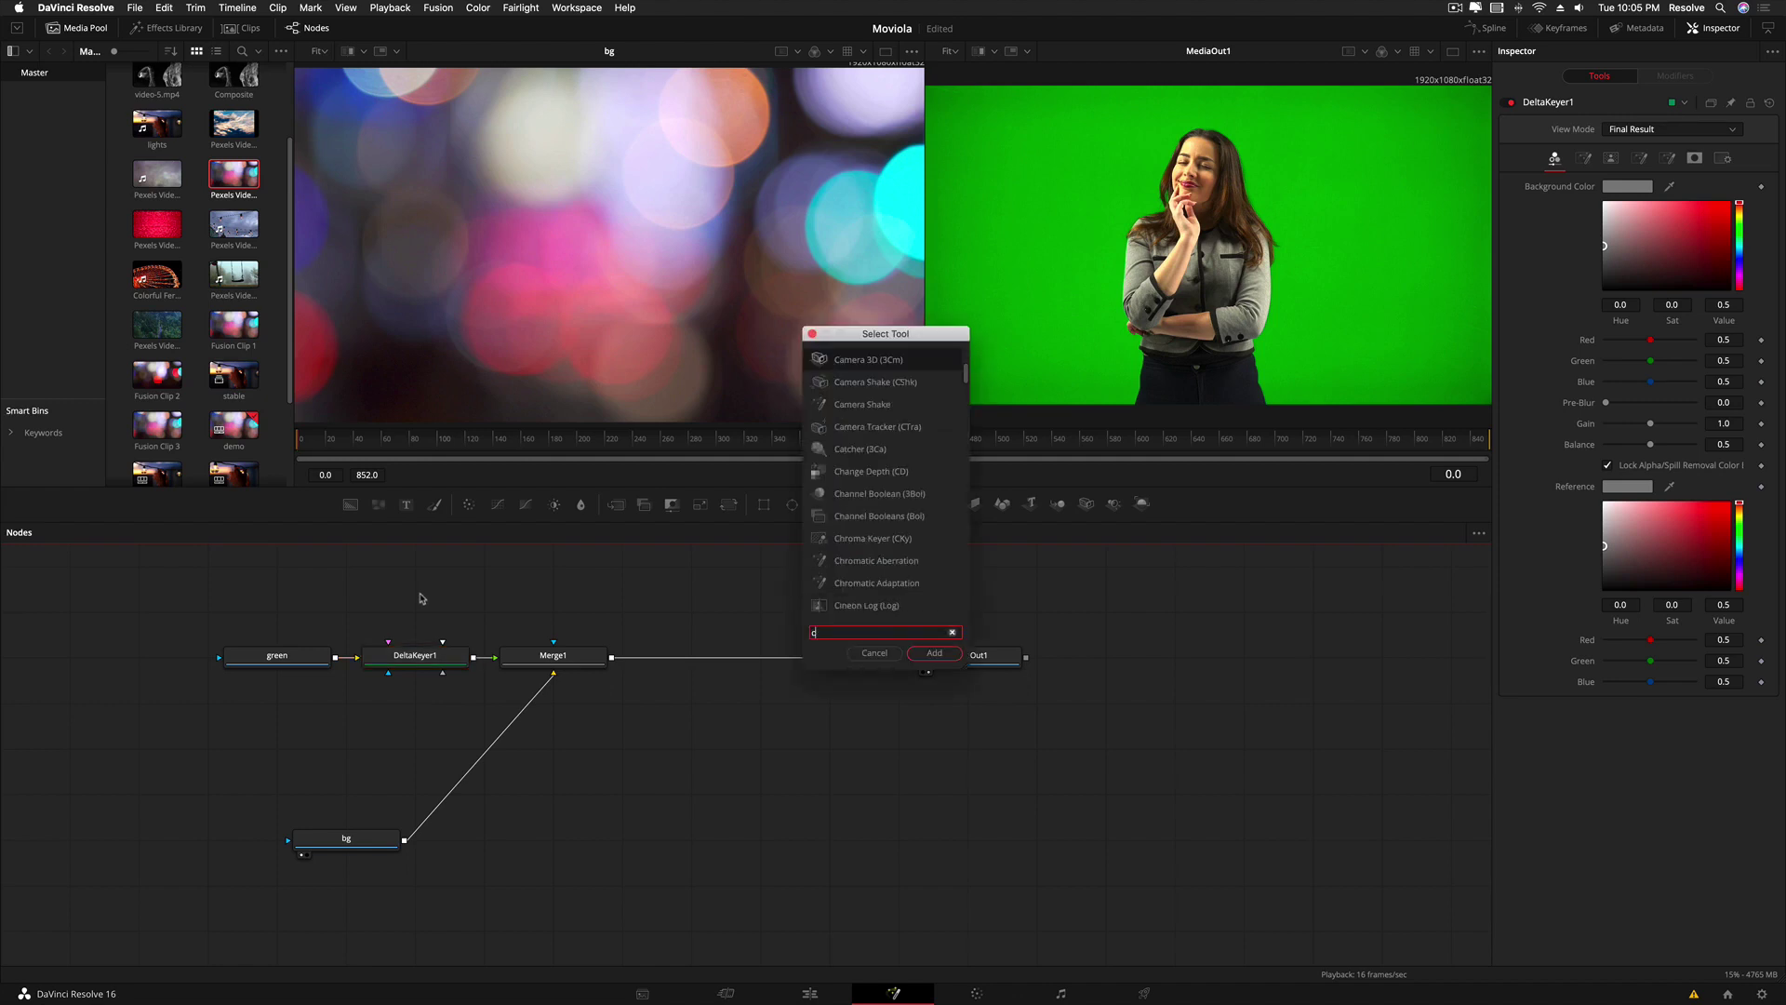
pyautogui.write('clea')
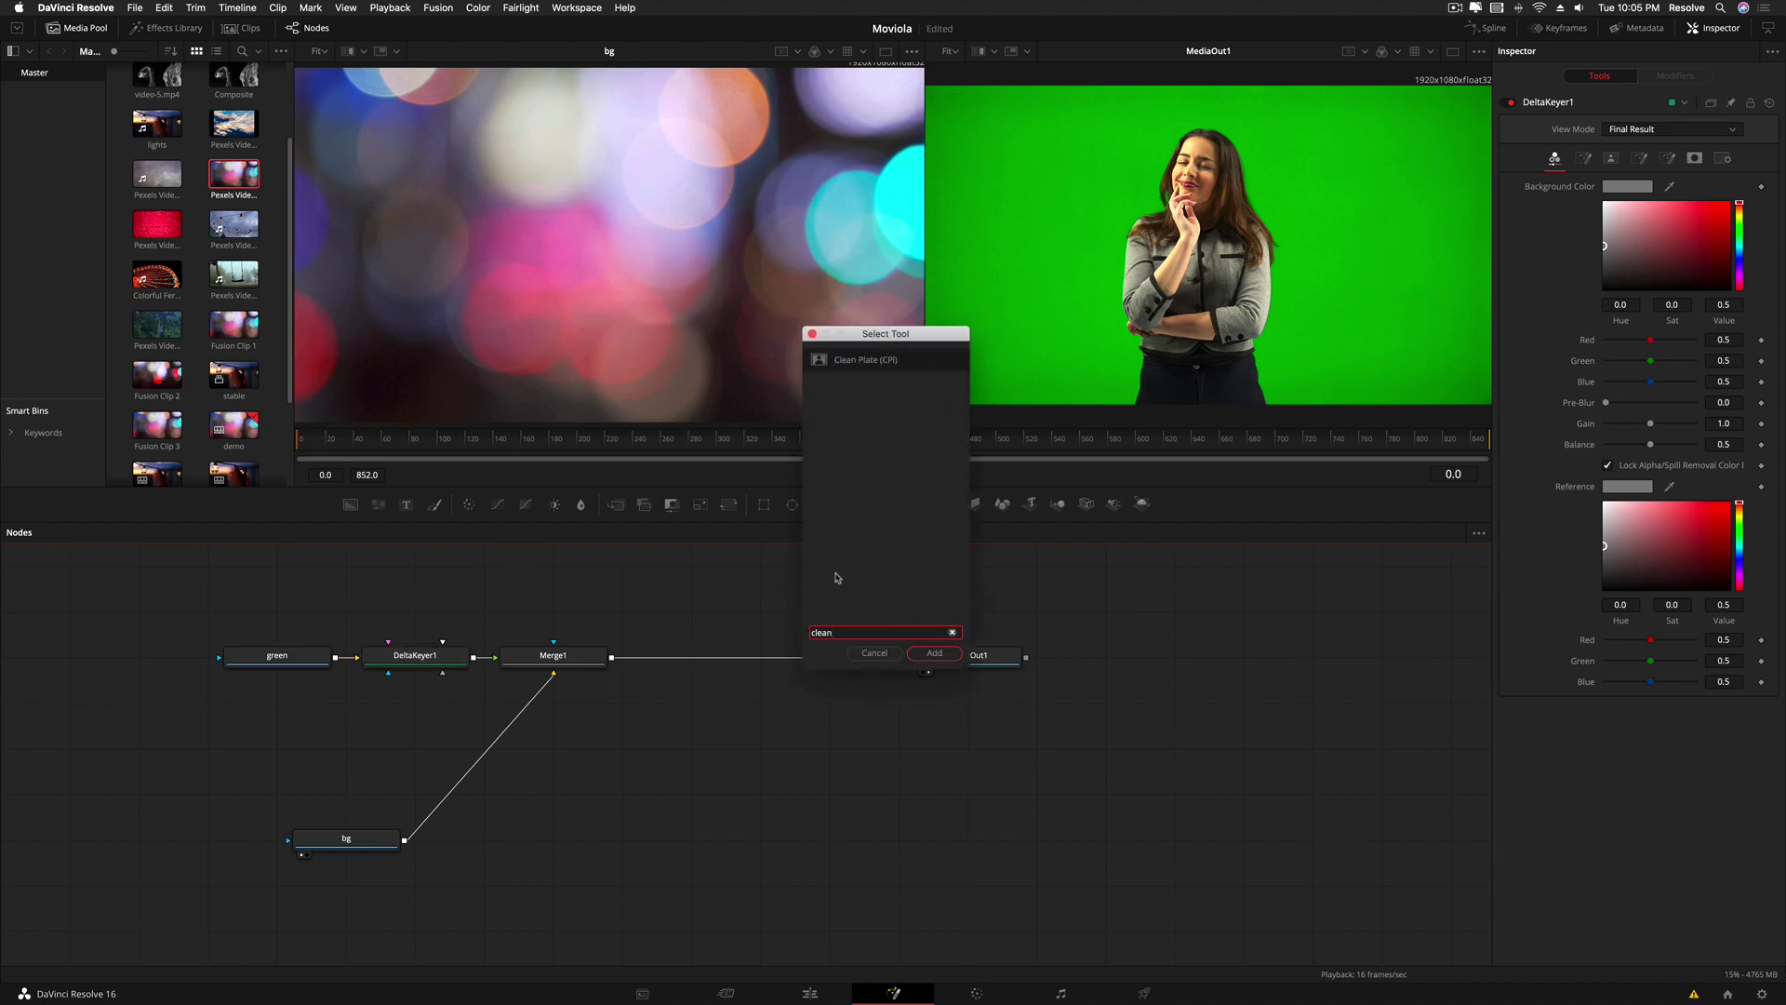
pyautogui.write('n')
pyautogui.click(935, 653)
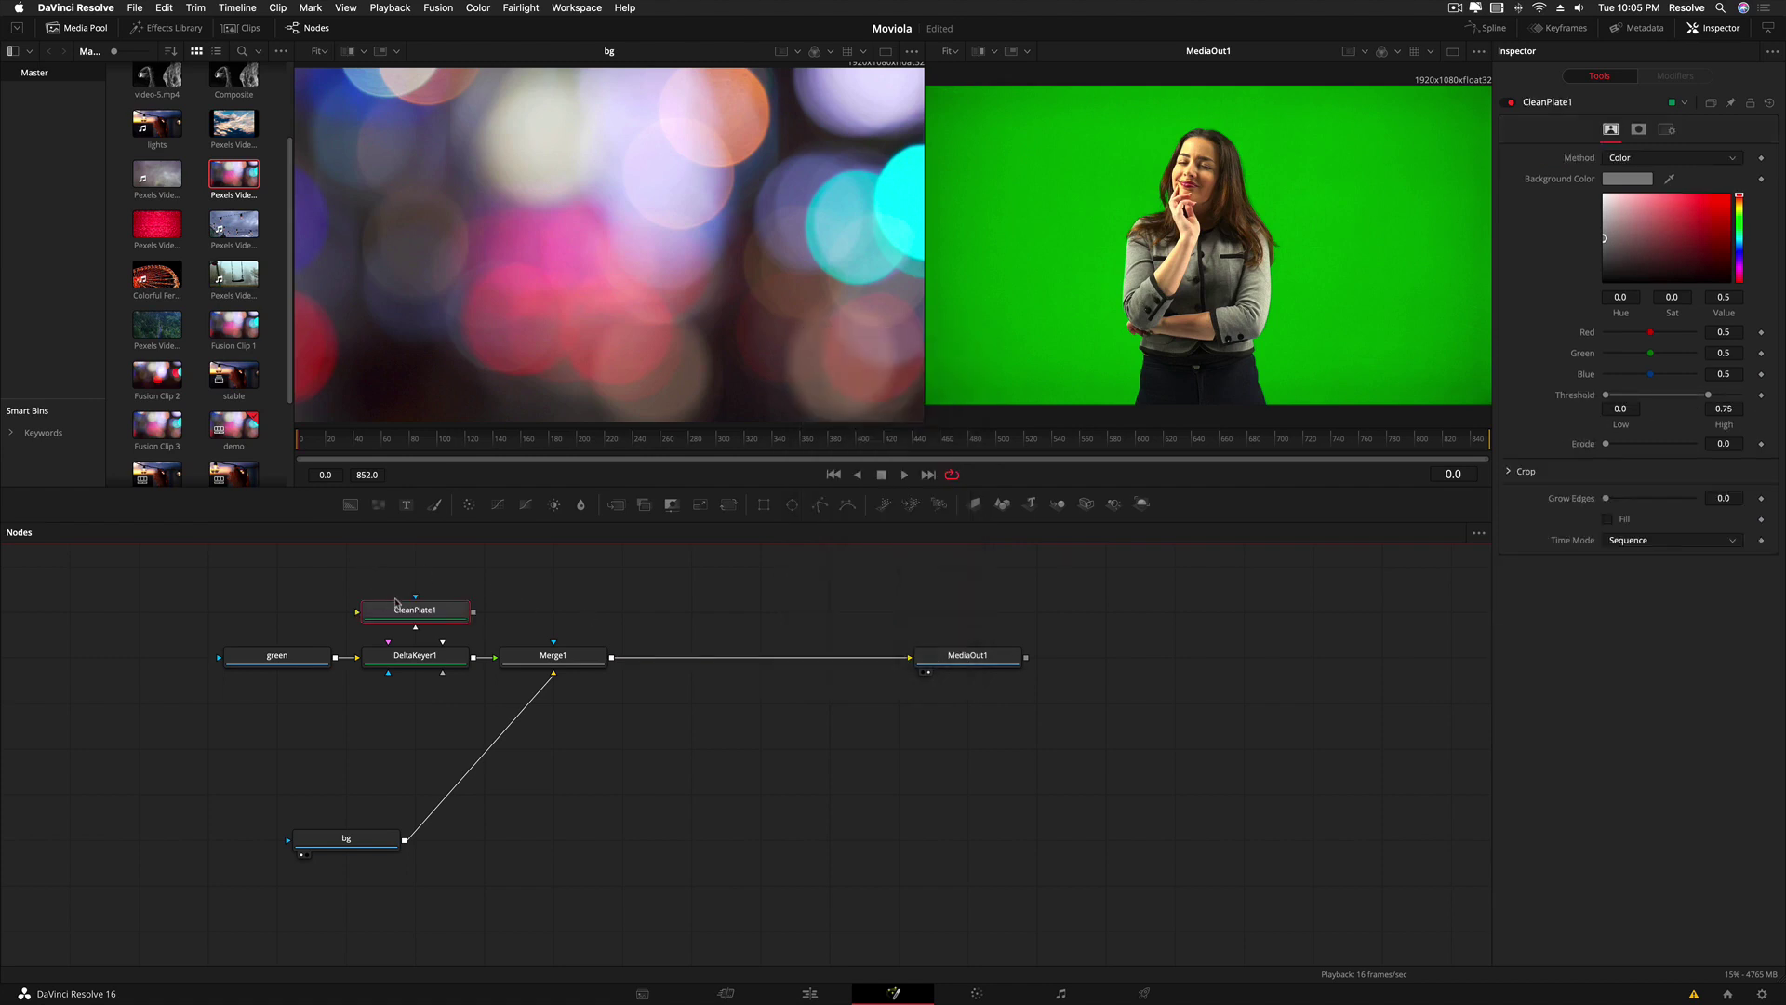
# - Move CleanPlate1 up, feed it from the green node's output, and display it in both viewers
pyautogui.moveTo(397, 603); pyautogui.dragTo(397, 586)
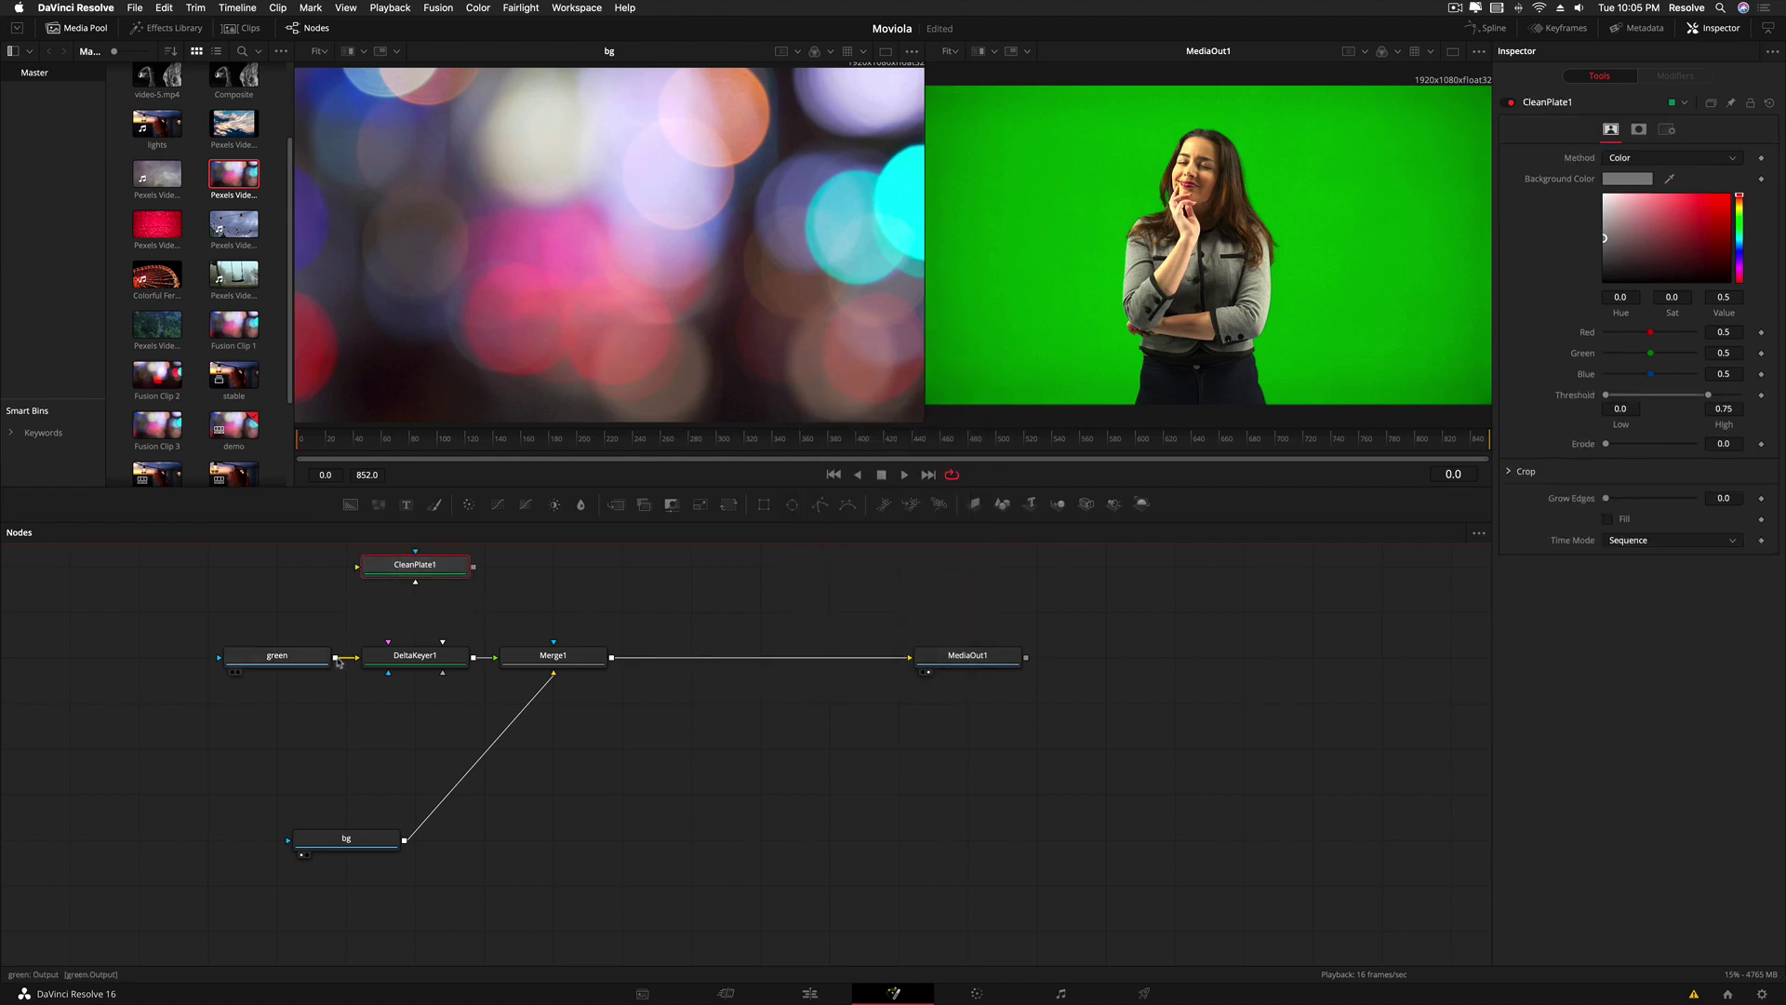
pyautogui.moveTo(337, 660); pyautogui.dragTo(357, 565)
pyautogui.press('1')
pyautogui.press('2')
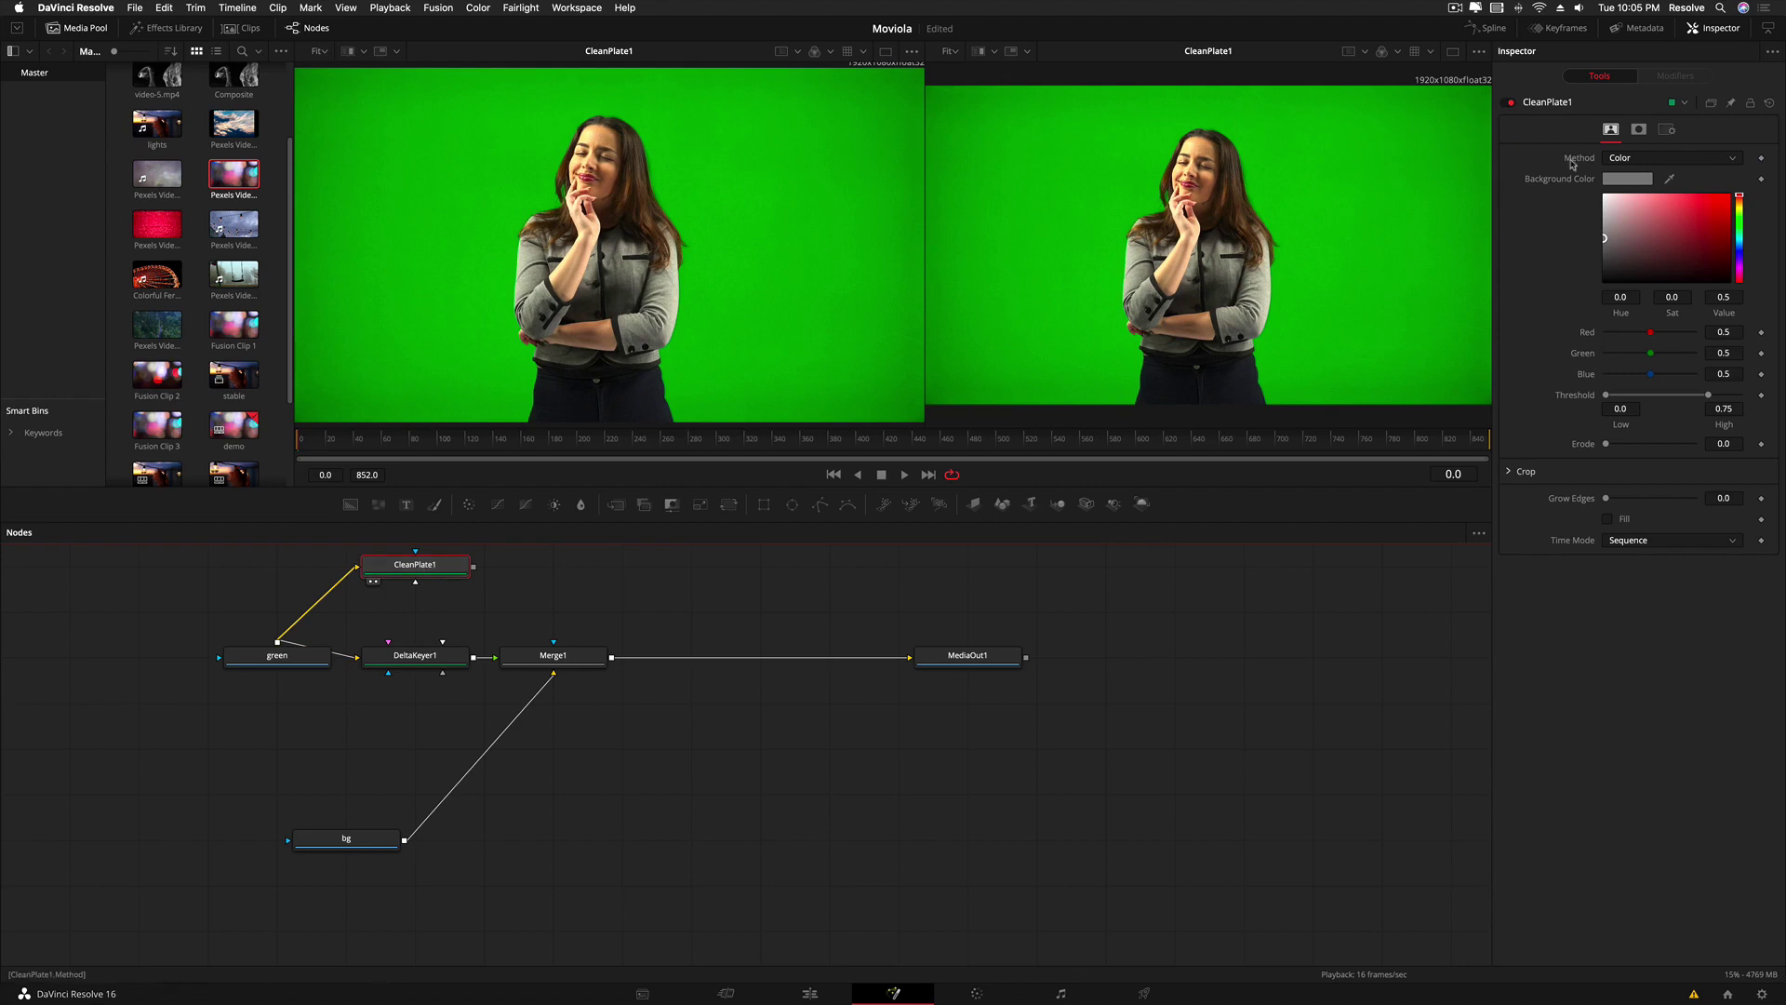
# - Set the CleanPlate1 method to Ranges and sample the green backdrop beside the woman
pyautogui.click(1607, 158)
pyautogui.click(1623, 191)
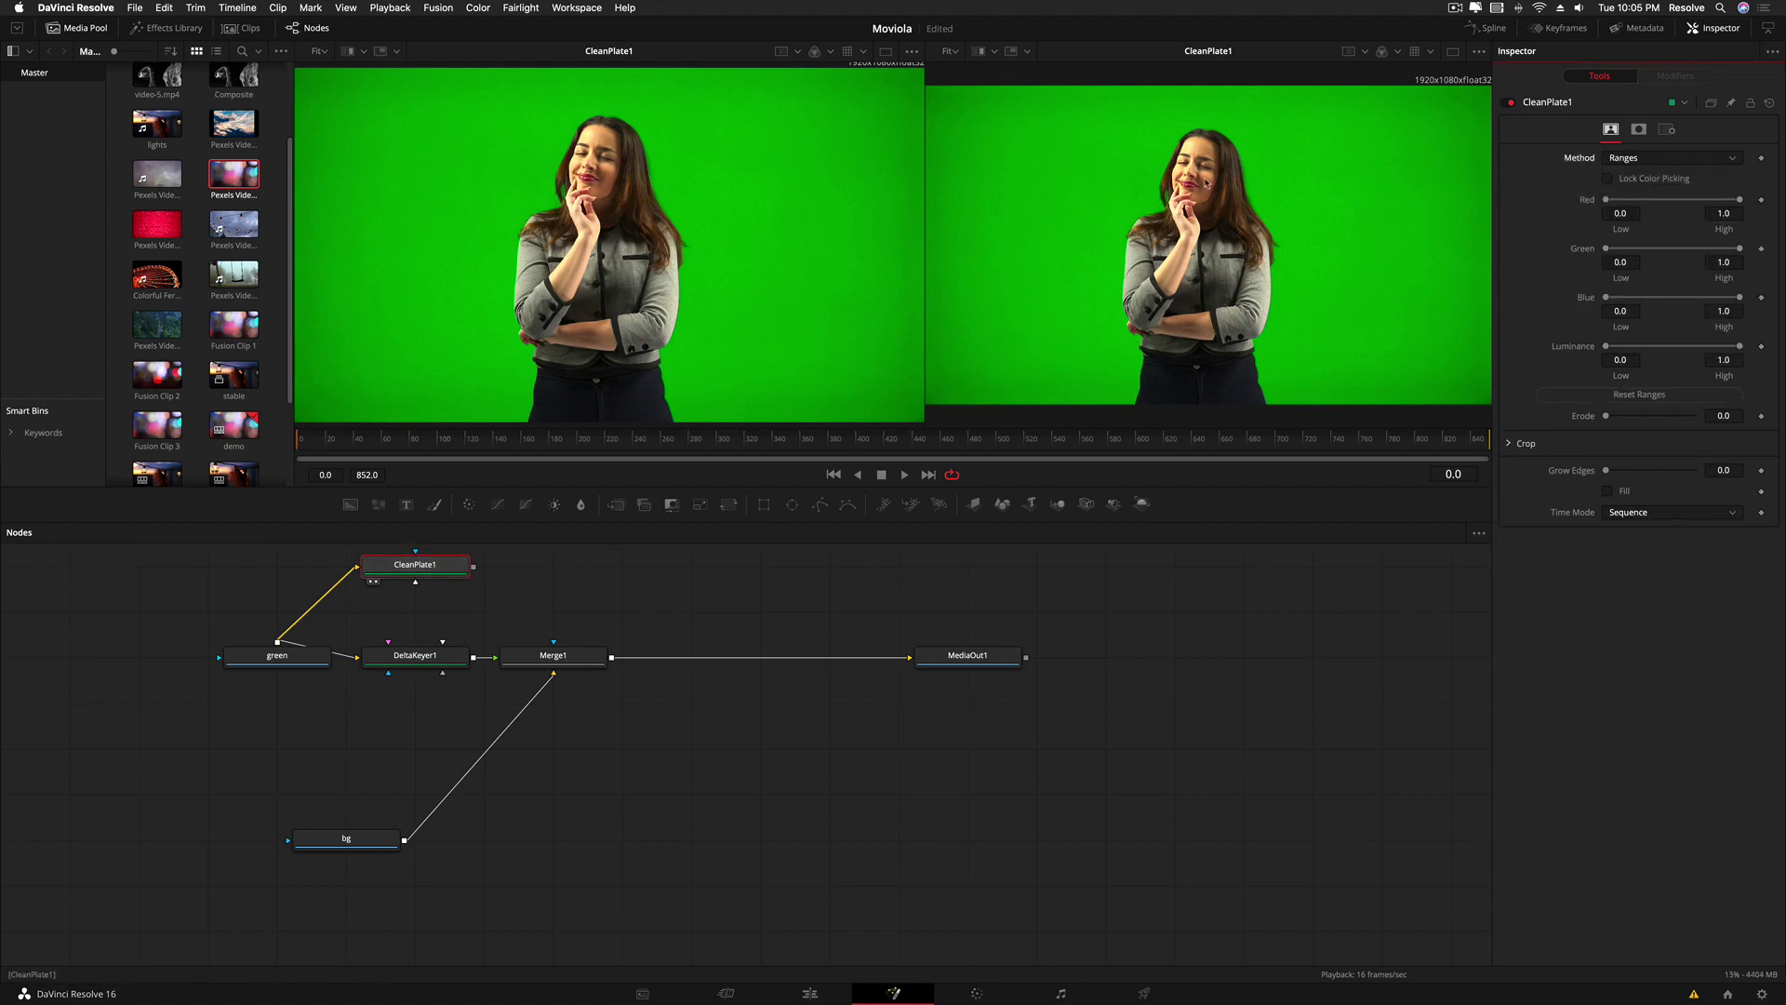
pyautogui.moveTo(352, 123); pyautogui.dragTo(503, 414)
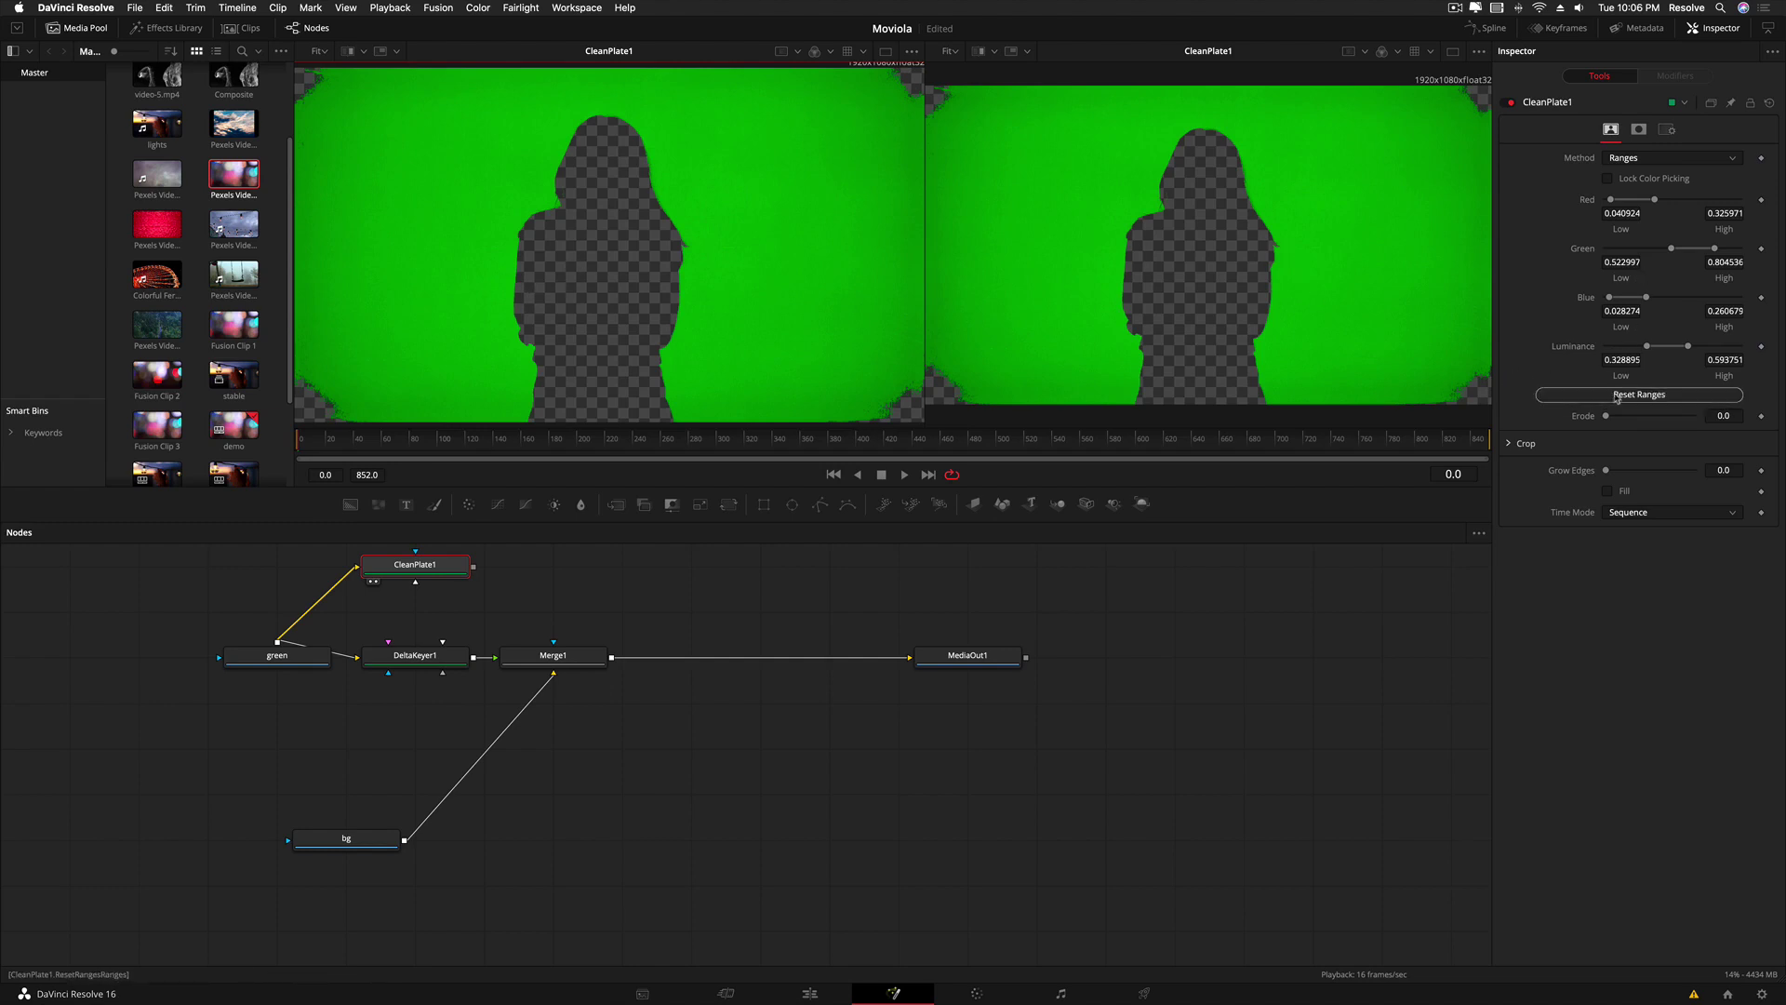
# - Set the CleanPlate1 erode to 0.00531 and grow edges to 0.0693, and enable Fill
pyautogui.moveTo(1608, 418); pyautogui.dragTo(1624, 417)
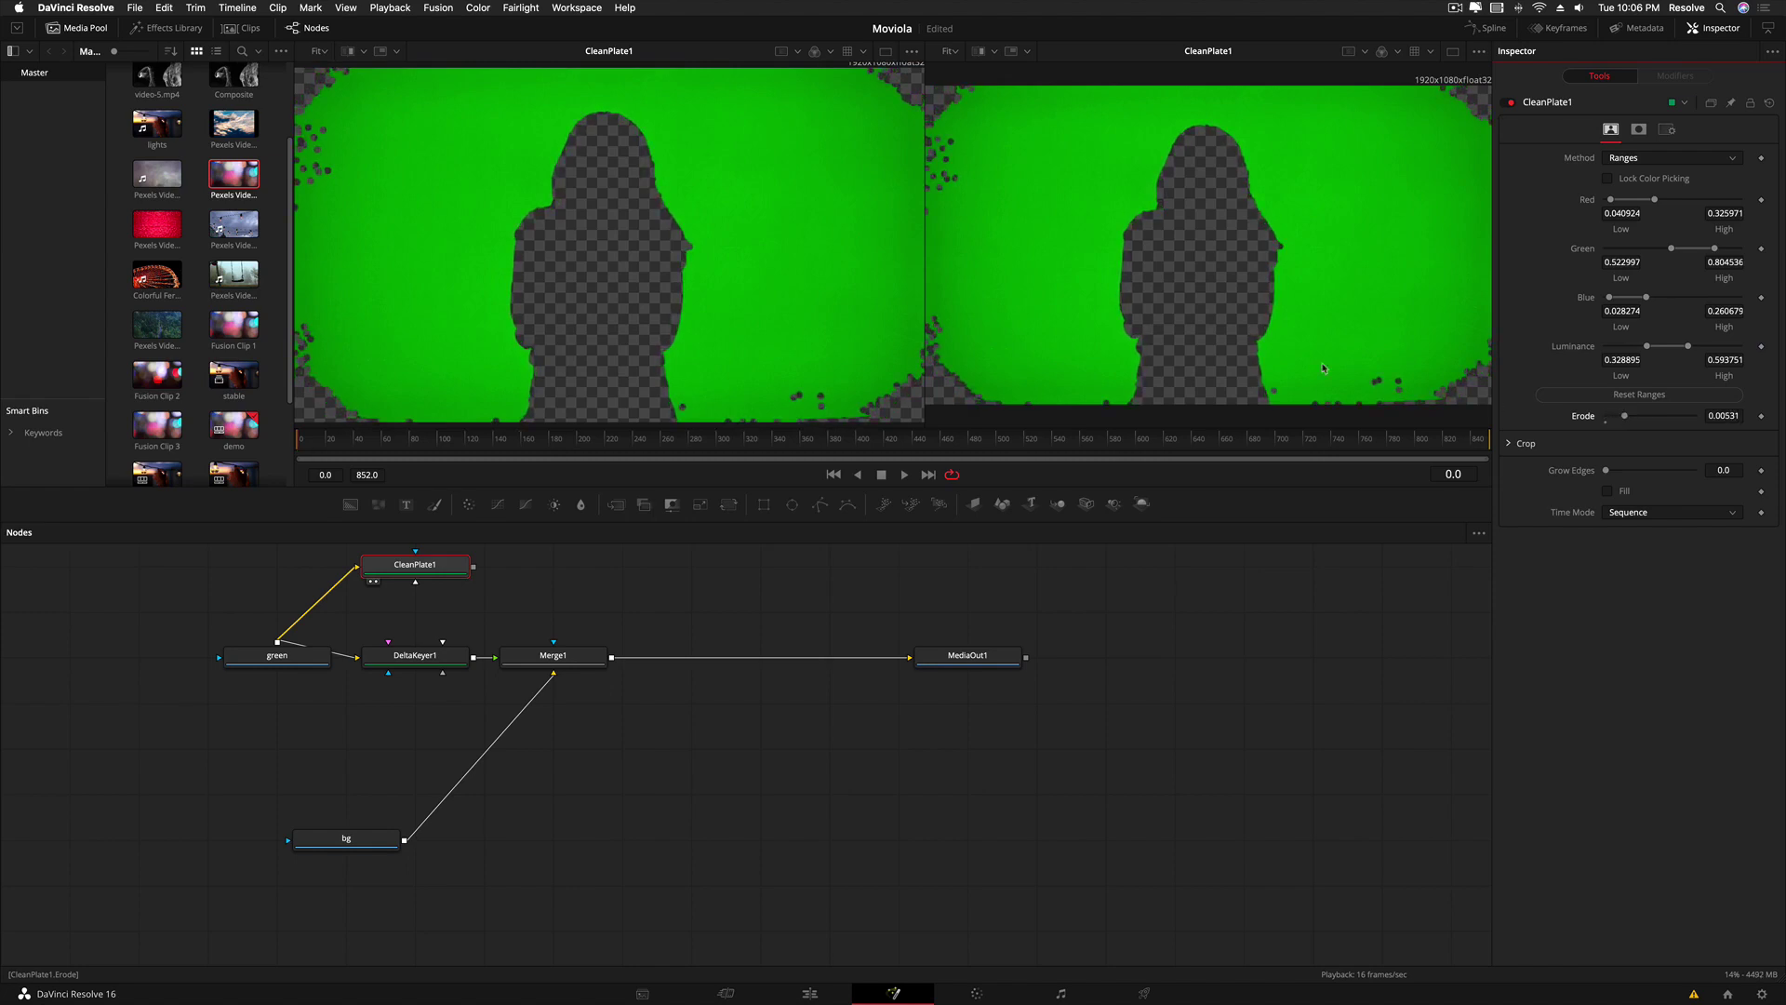
pyautogui.moveTo(1605, 470); pyautogui.dragTo(1637, 471)
pyautogui.click(1608, 492)
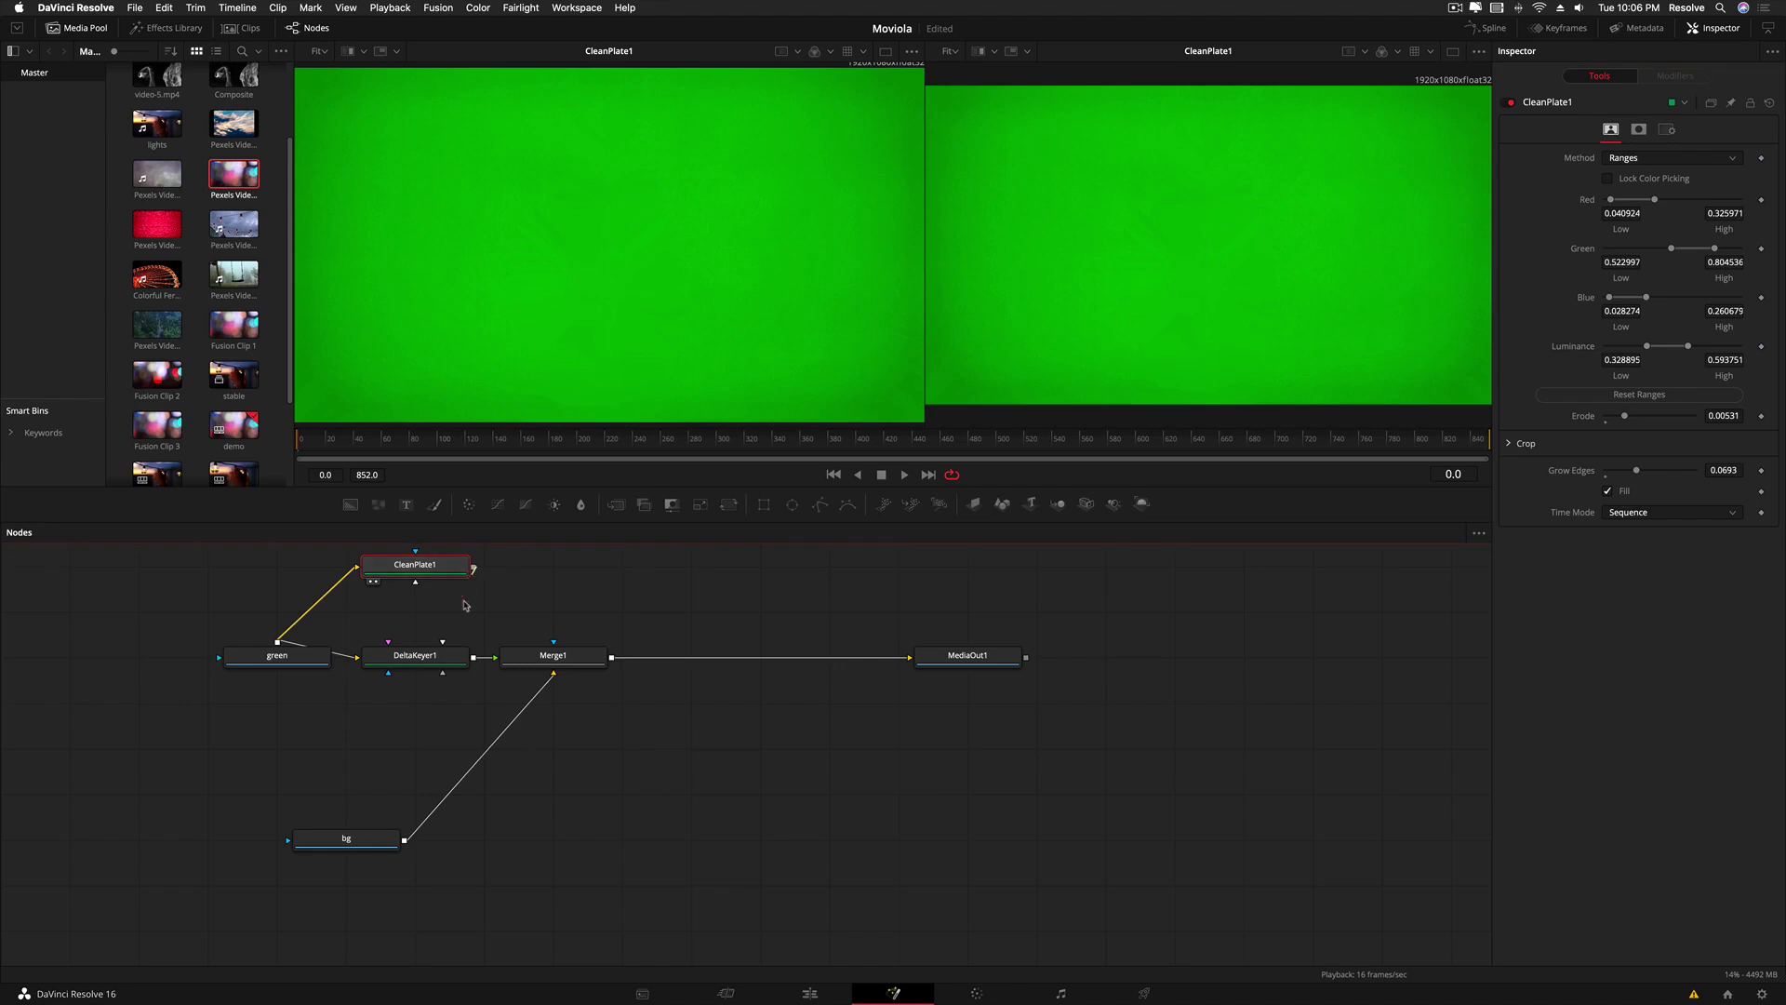
# - Connect the CleanPlate1 output to the Clean Plate input of DeltaKeyer1 and select the MediaOut1 node
pyautogui.moveTo(475, 570); pyautogui.dragTo(423, 659)
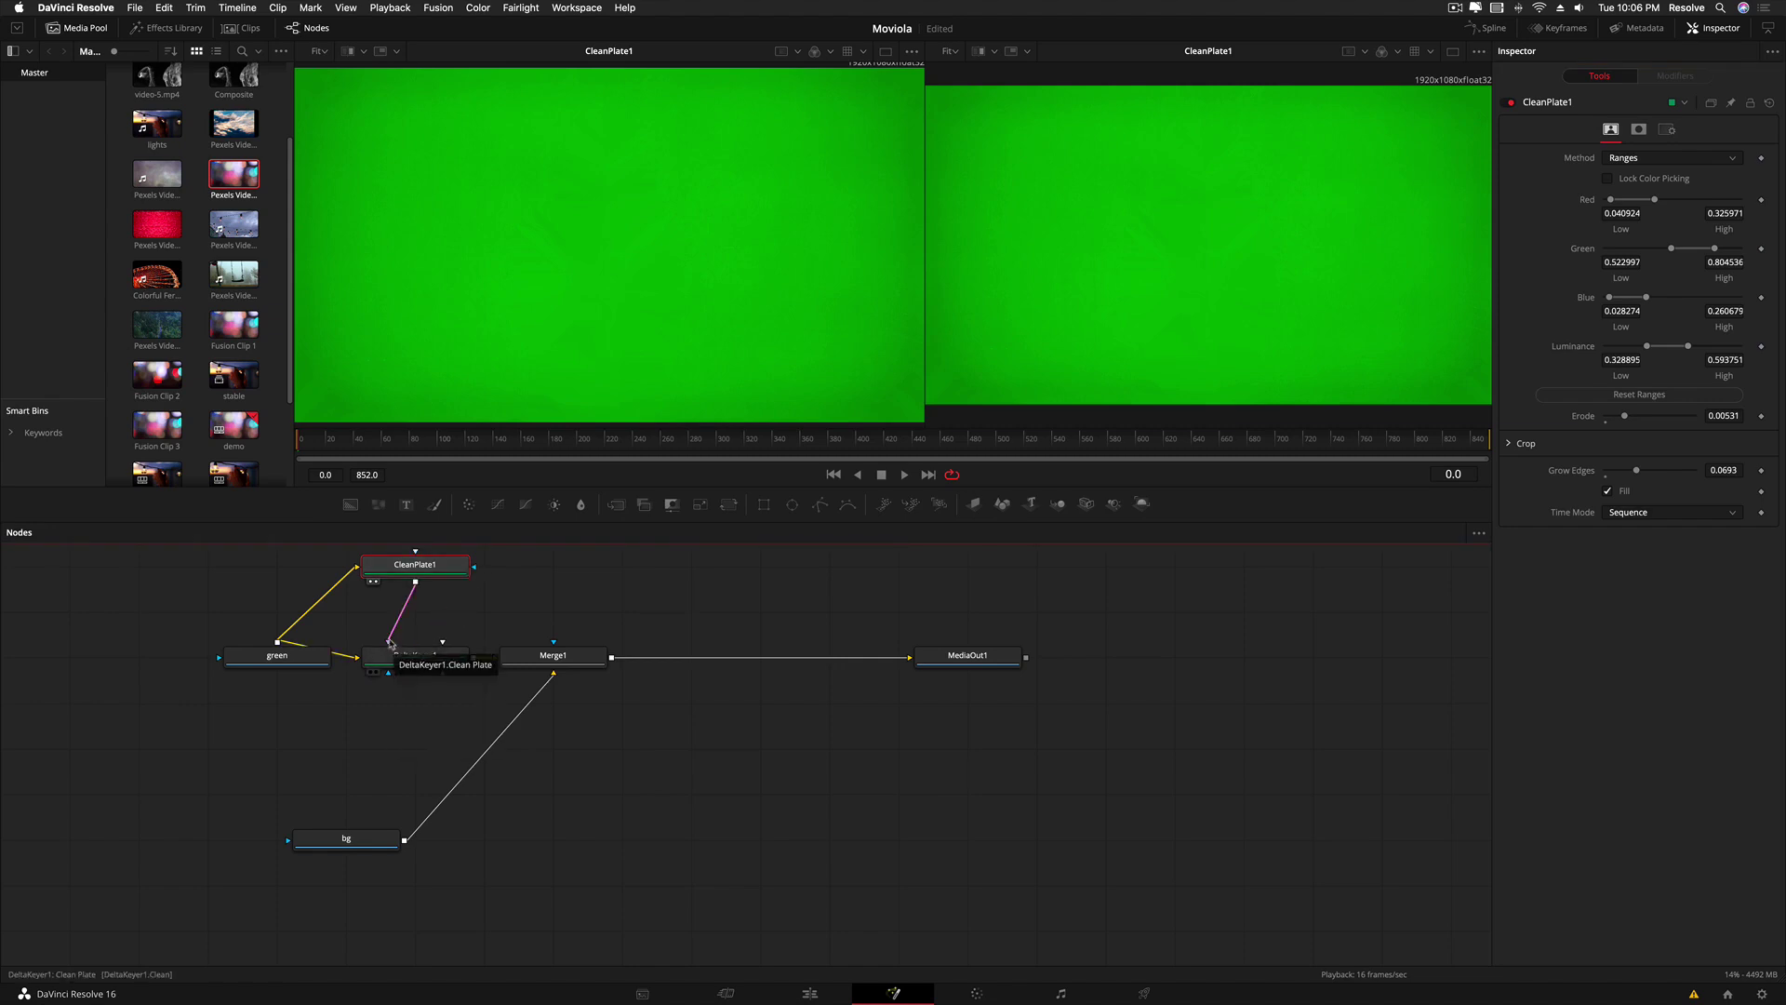
pyautogui.moveTo(391, 643); pyautogui.dragTo(426, 560)
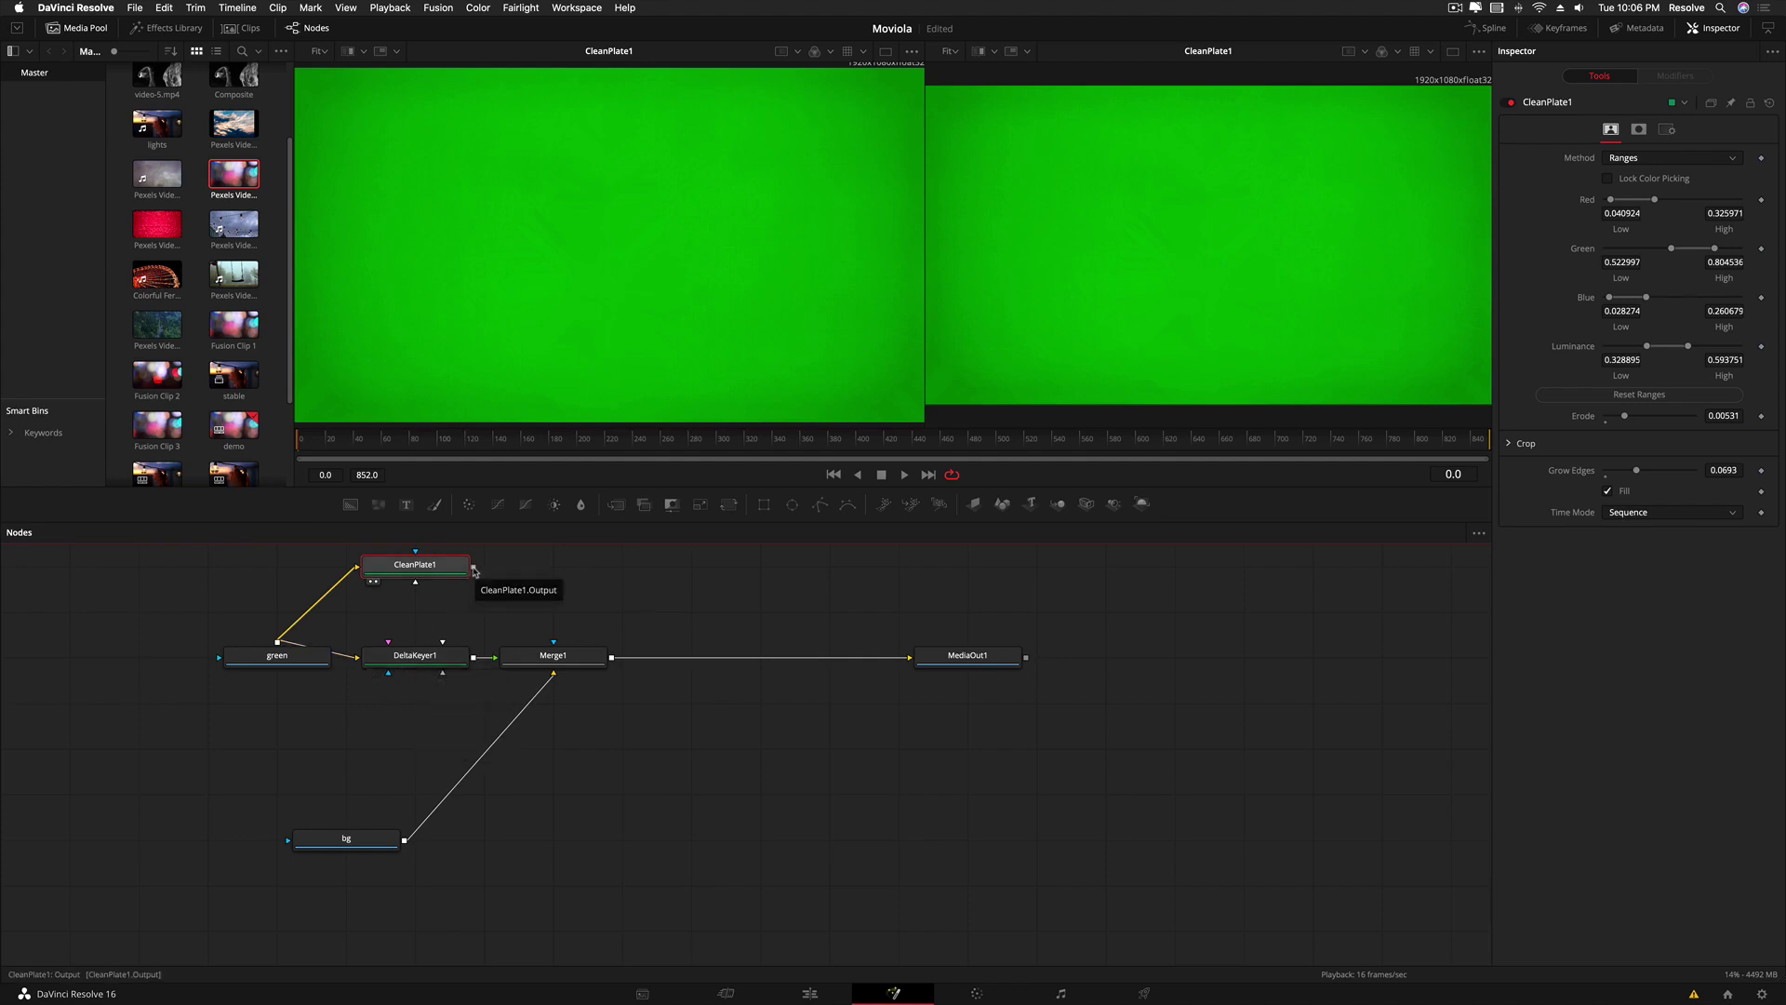
pyautogui.moveTo(473, 569); pyautogui.dragTo(415, 658)
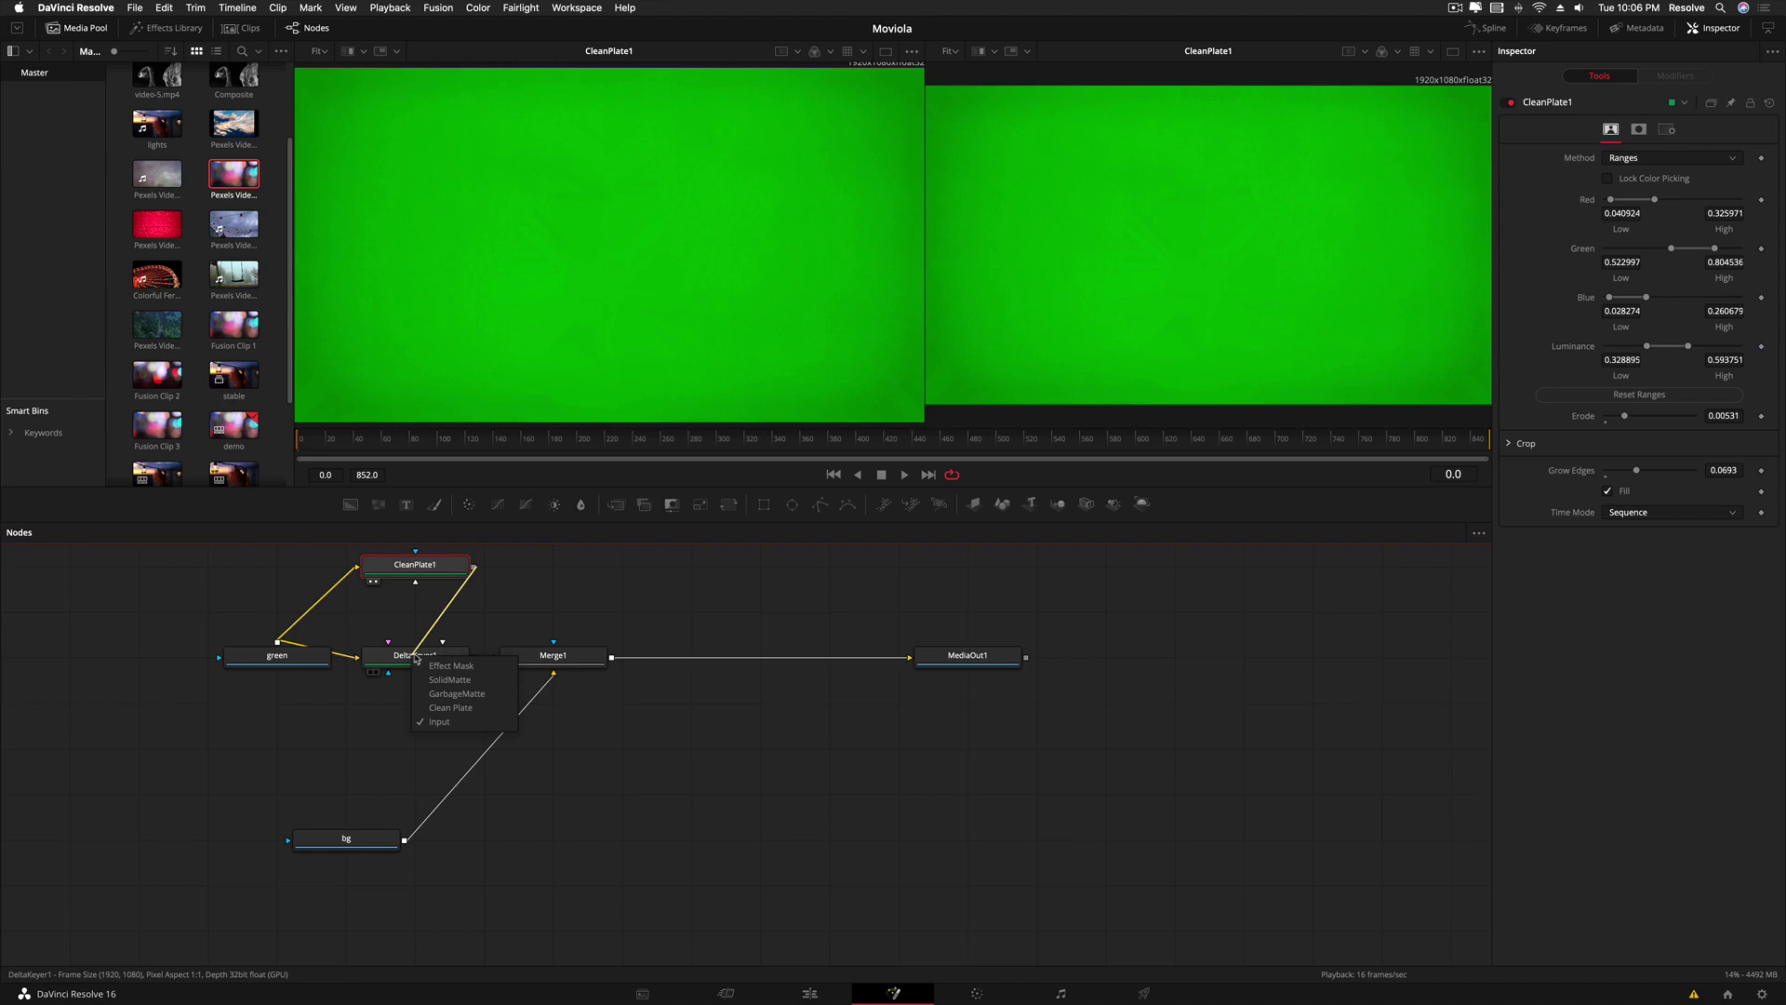
pyautogui.click(447, 707)
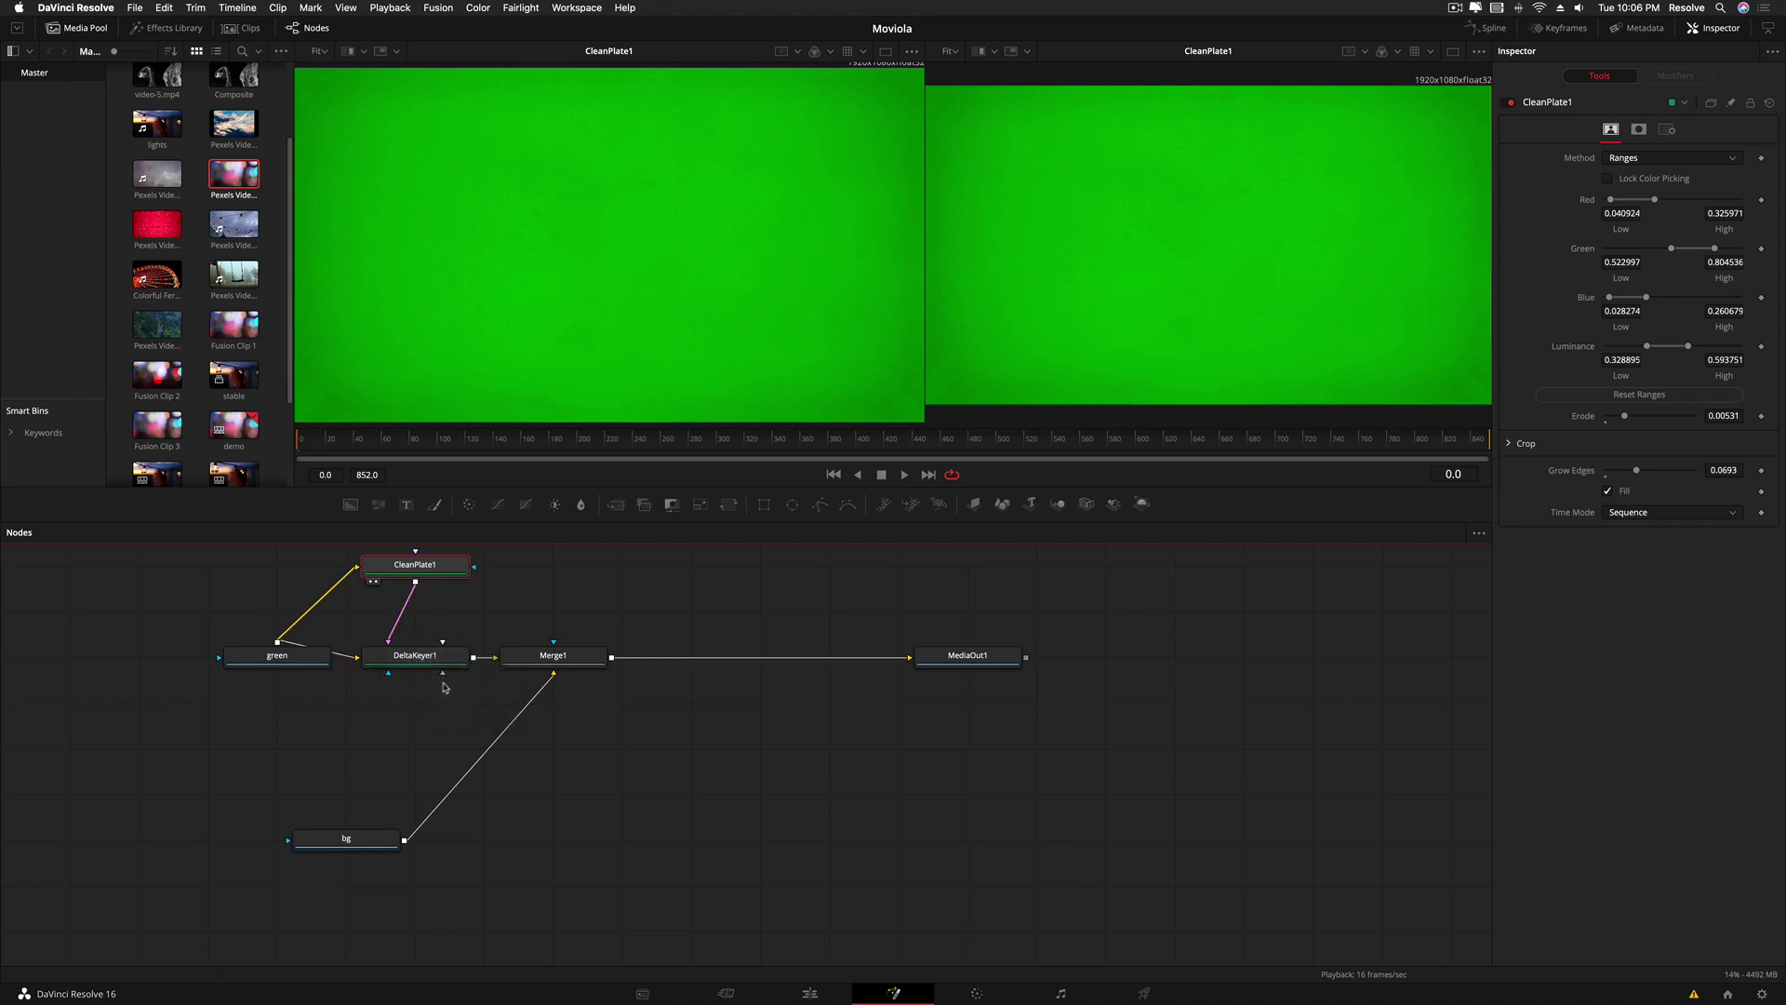
pyautogui.click(946, 659)
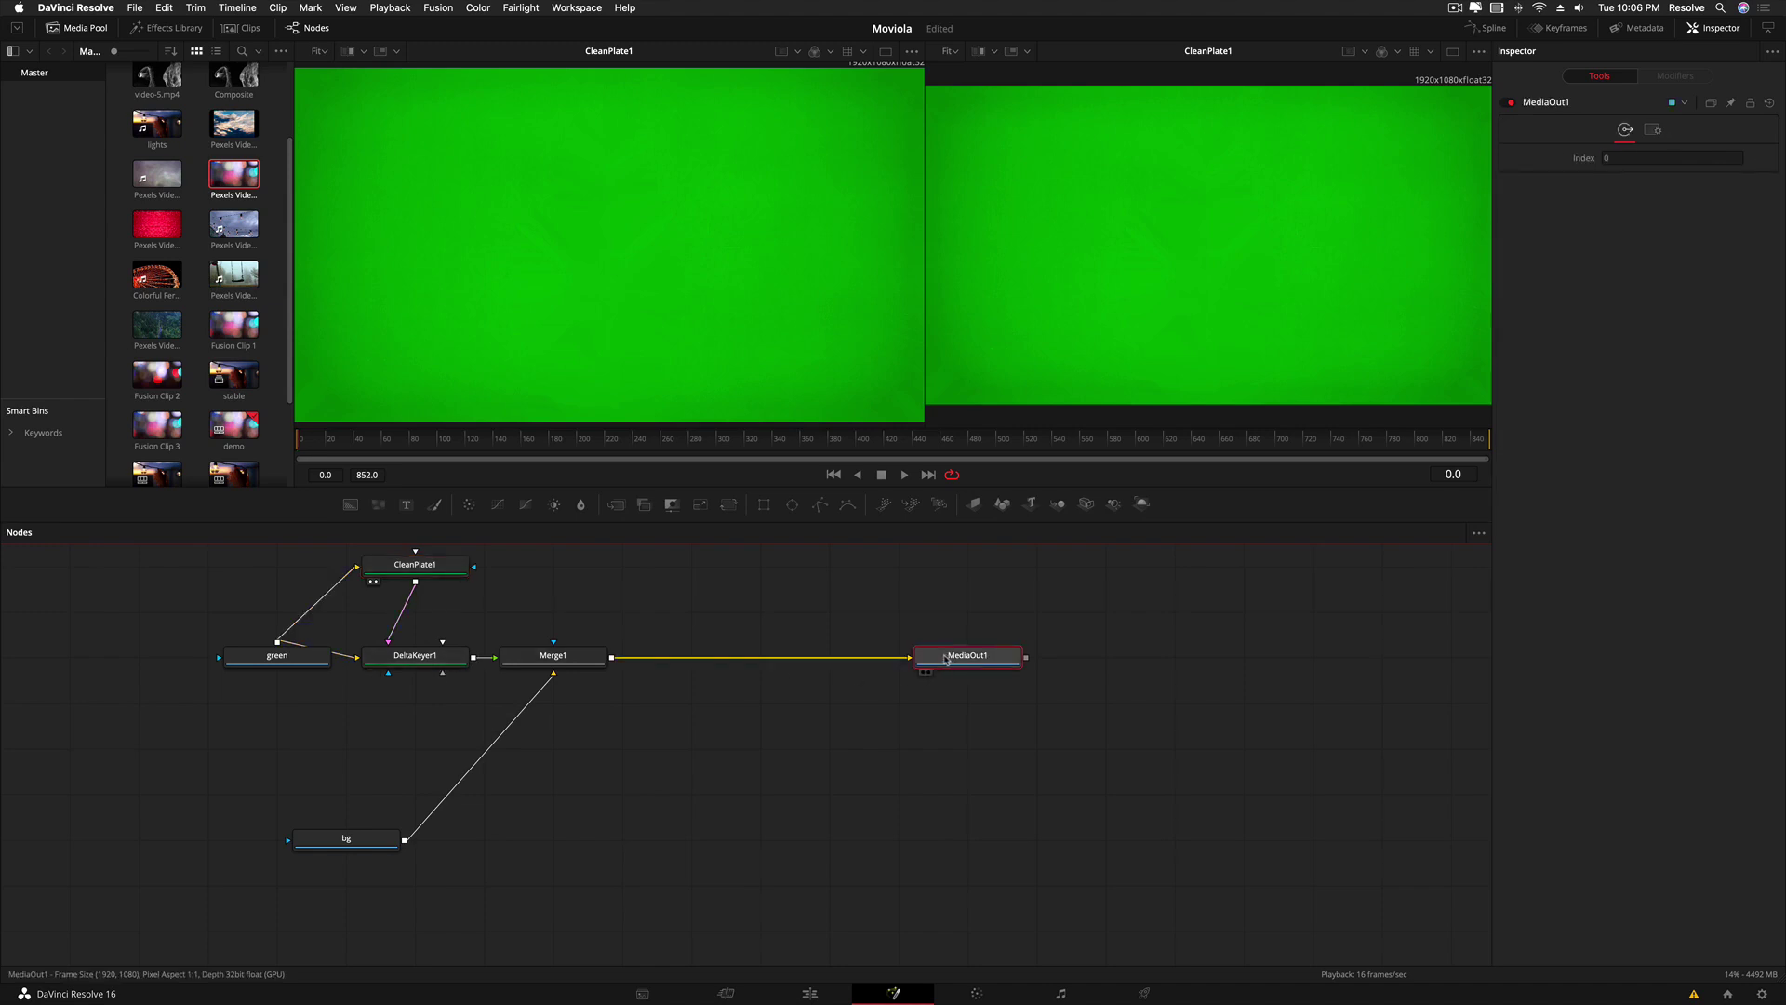
# - Display MediaOut1 in the second viewer and DeltaKeyer1 in the first viewer
pyautogui.press('2')
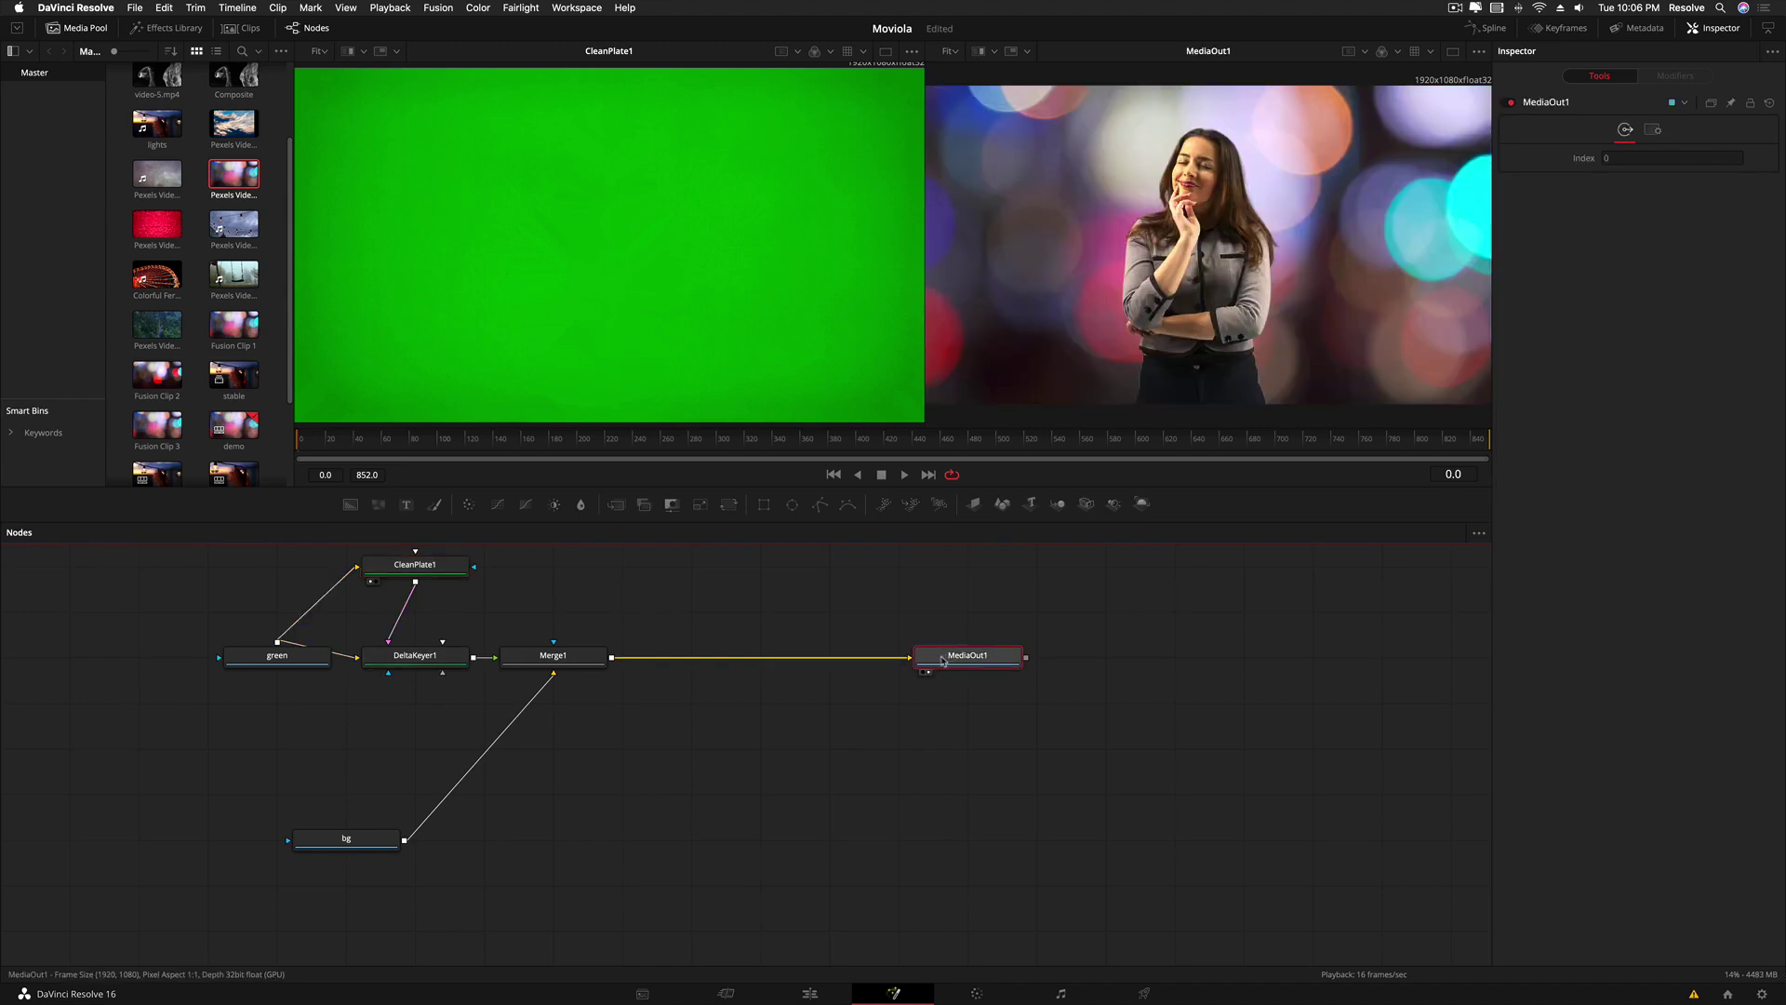
pyautogui.click(414, 658)
pyautogui.press('1')
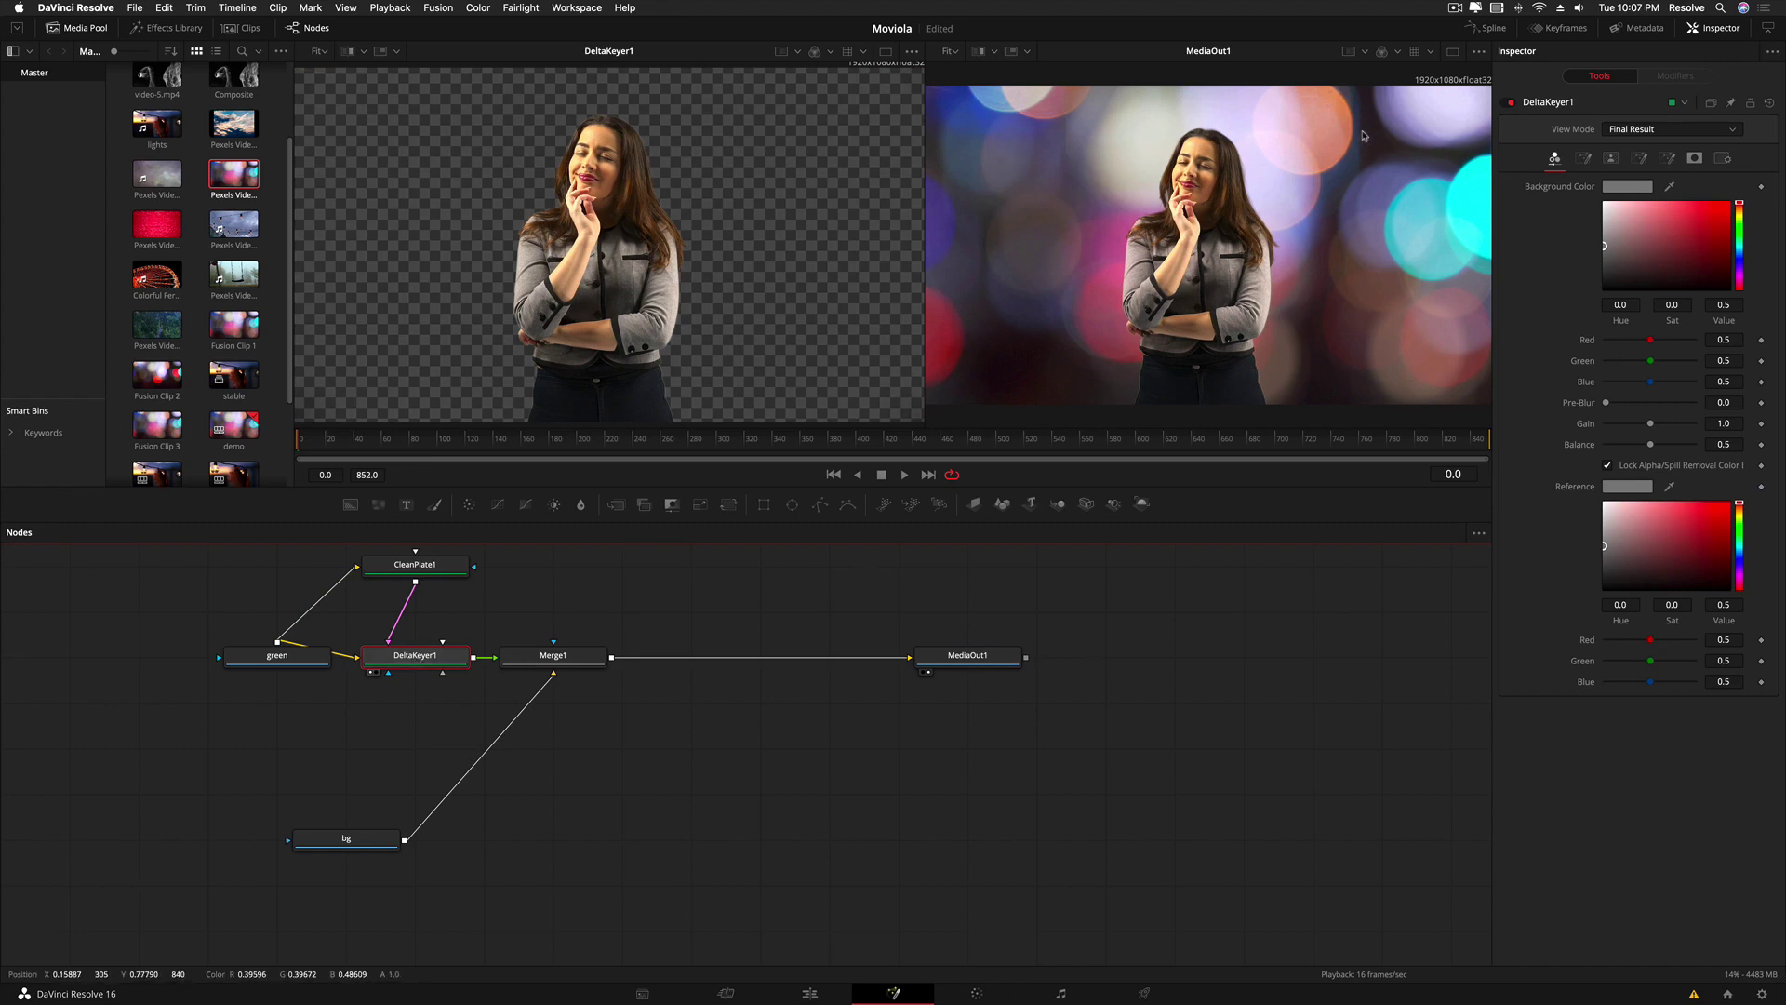
# - Examine the DeltaKeyer1 key in the Status view mode and switch the view mode to Matte
pyautogui.click(1619, 130)
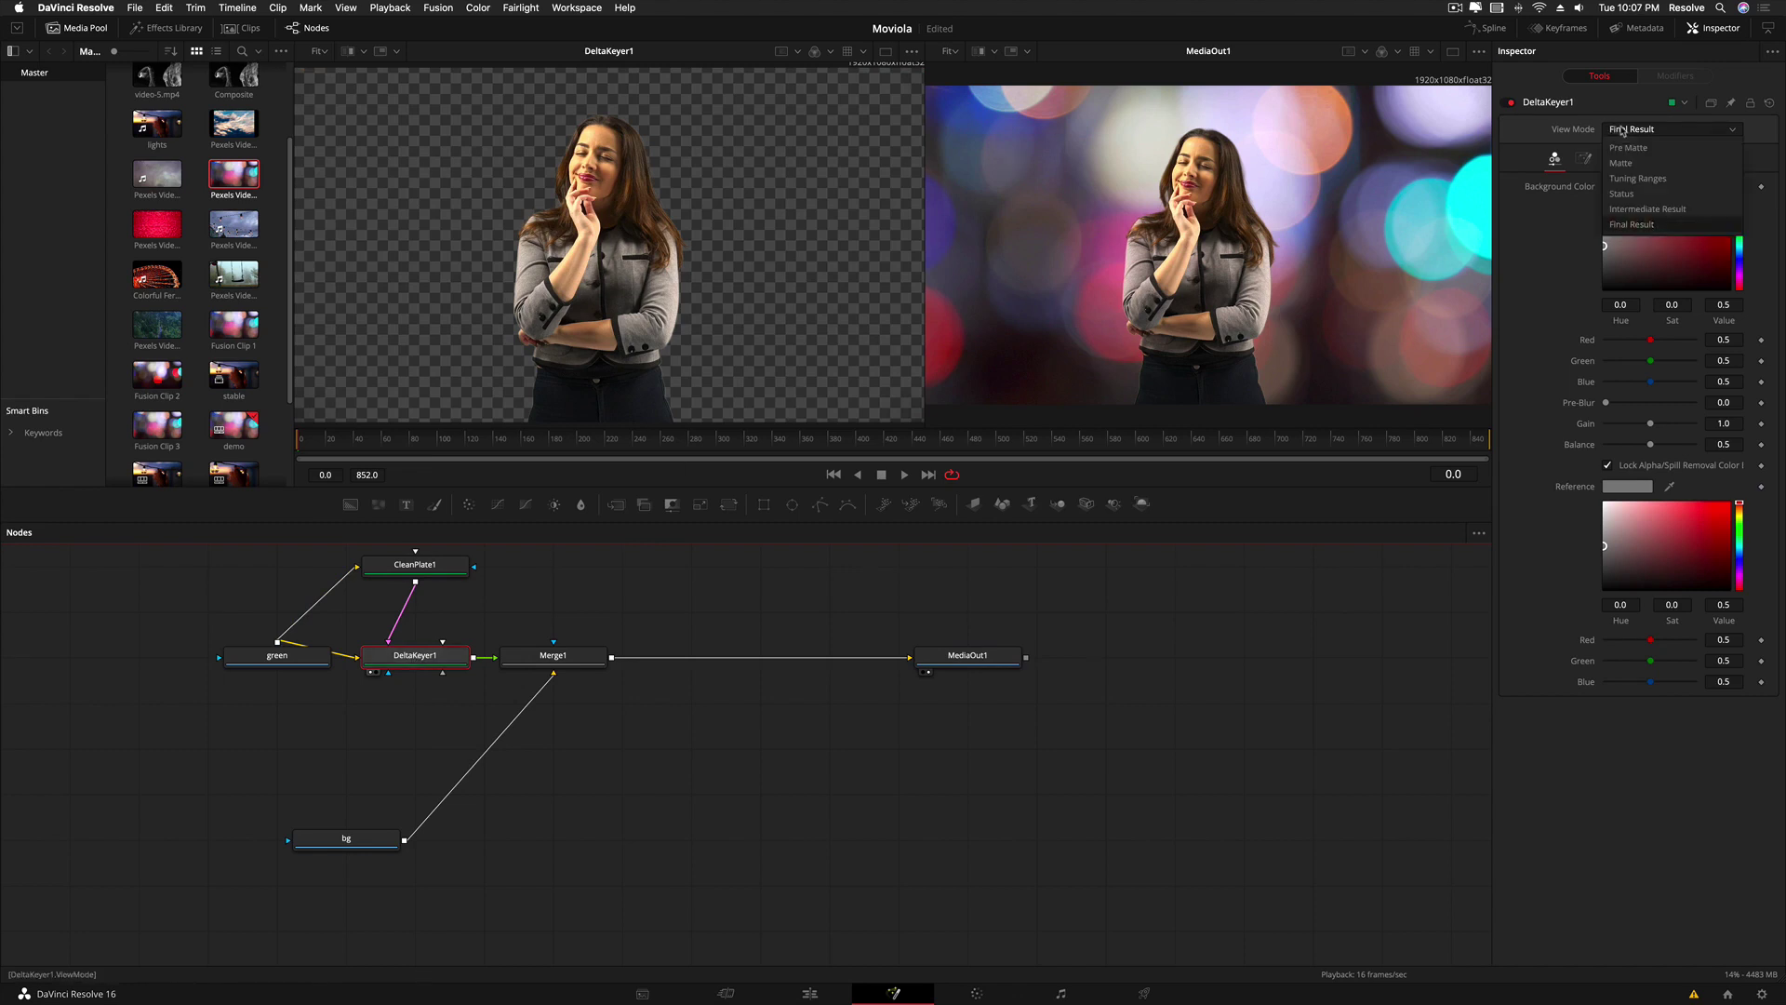
pyautogui.click(1621, 193)
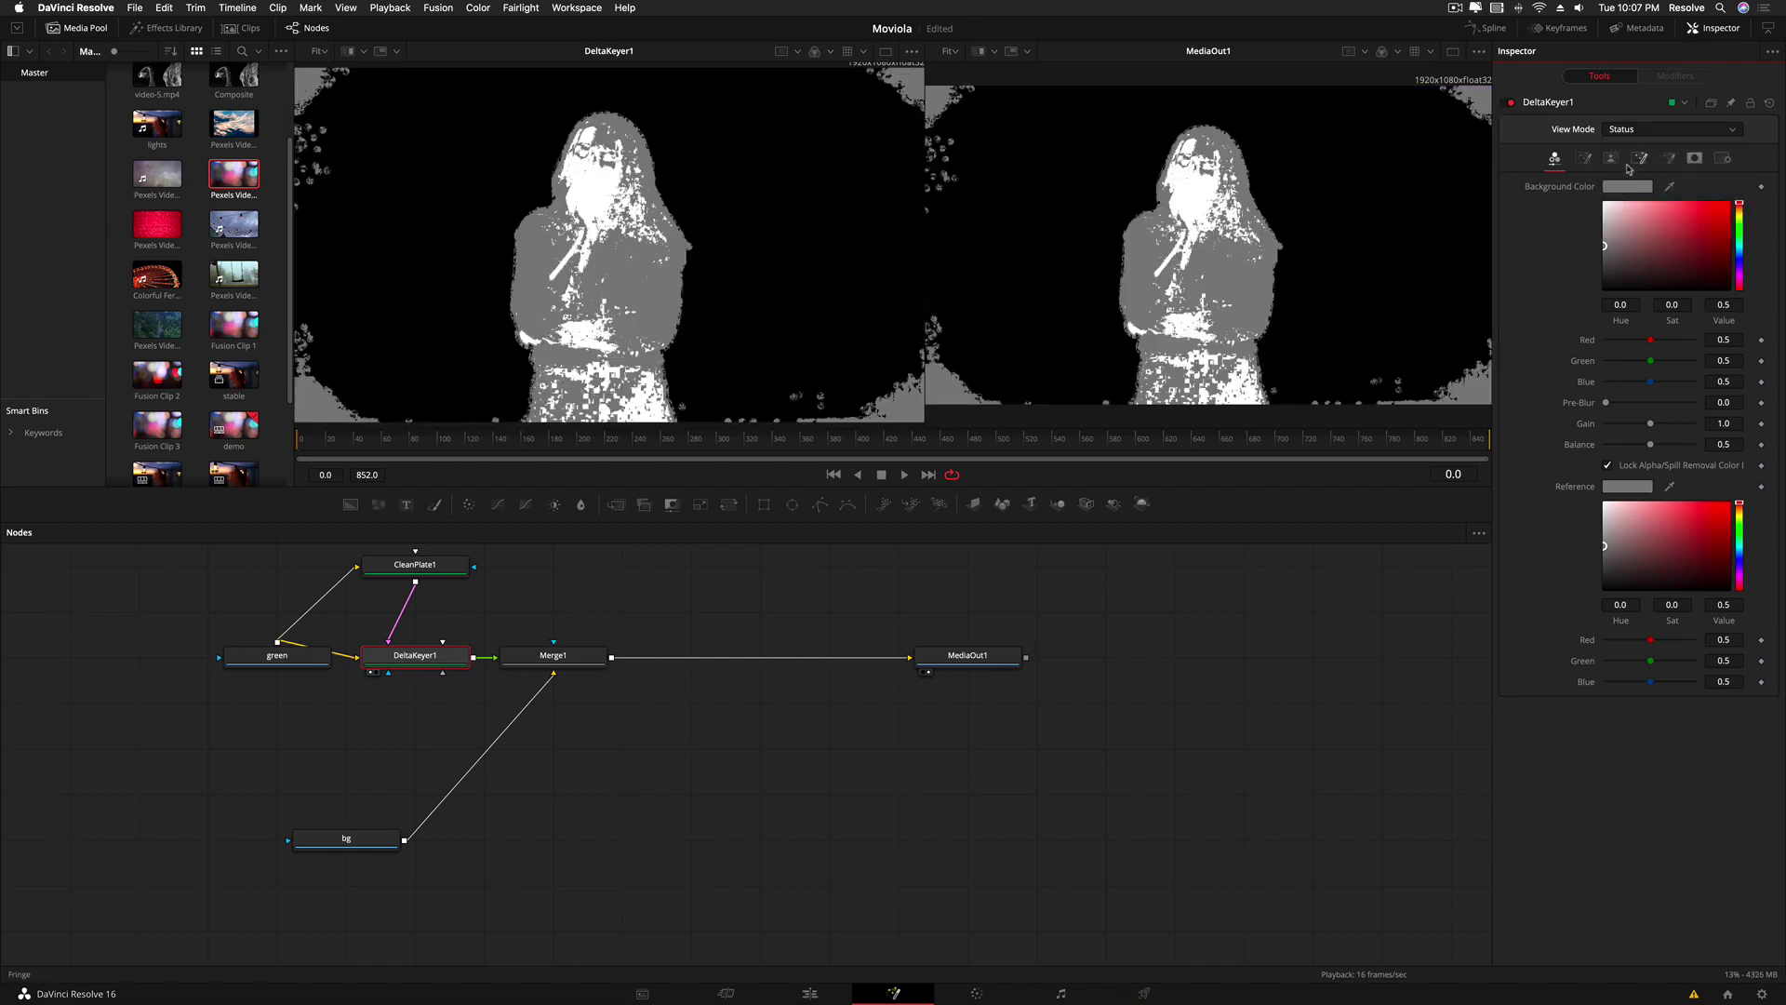
pyautogui.click(1620, 164)
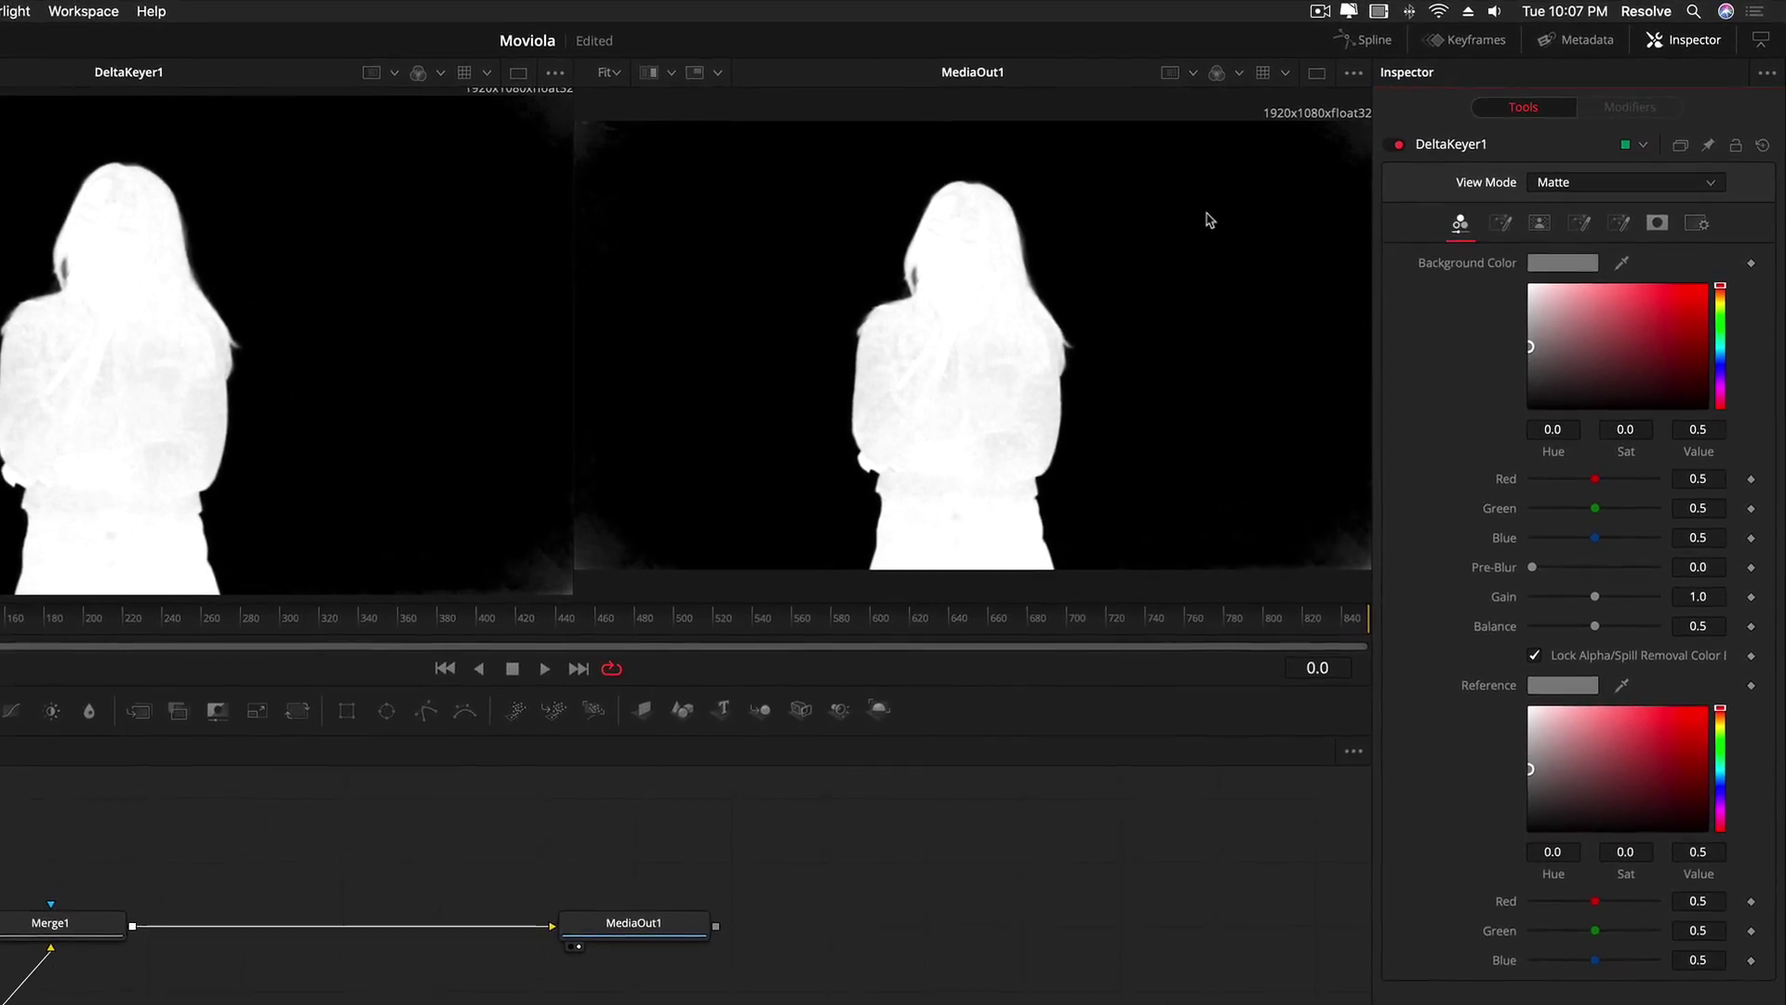
# - Set the DeltaKeyer1 matte threshold to 0.189 low and 0.822 high
pyautogui.click(1499, 224)
pyautogui.click(1540, 224)
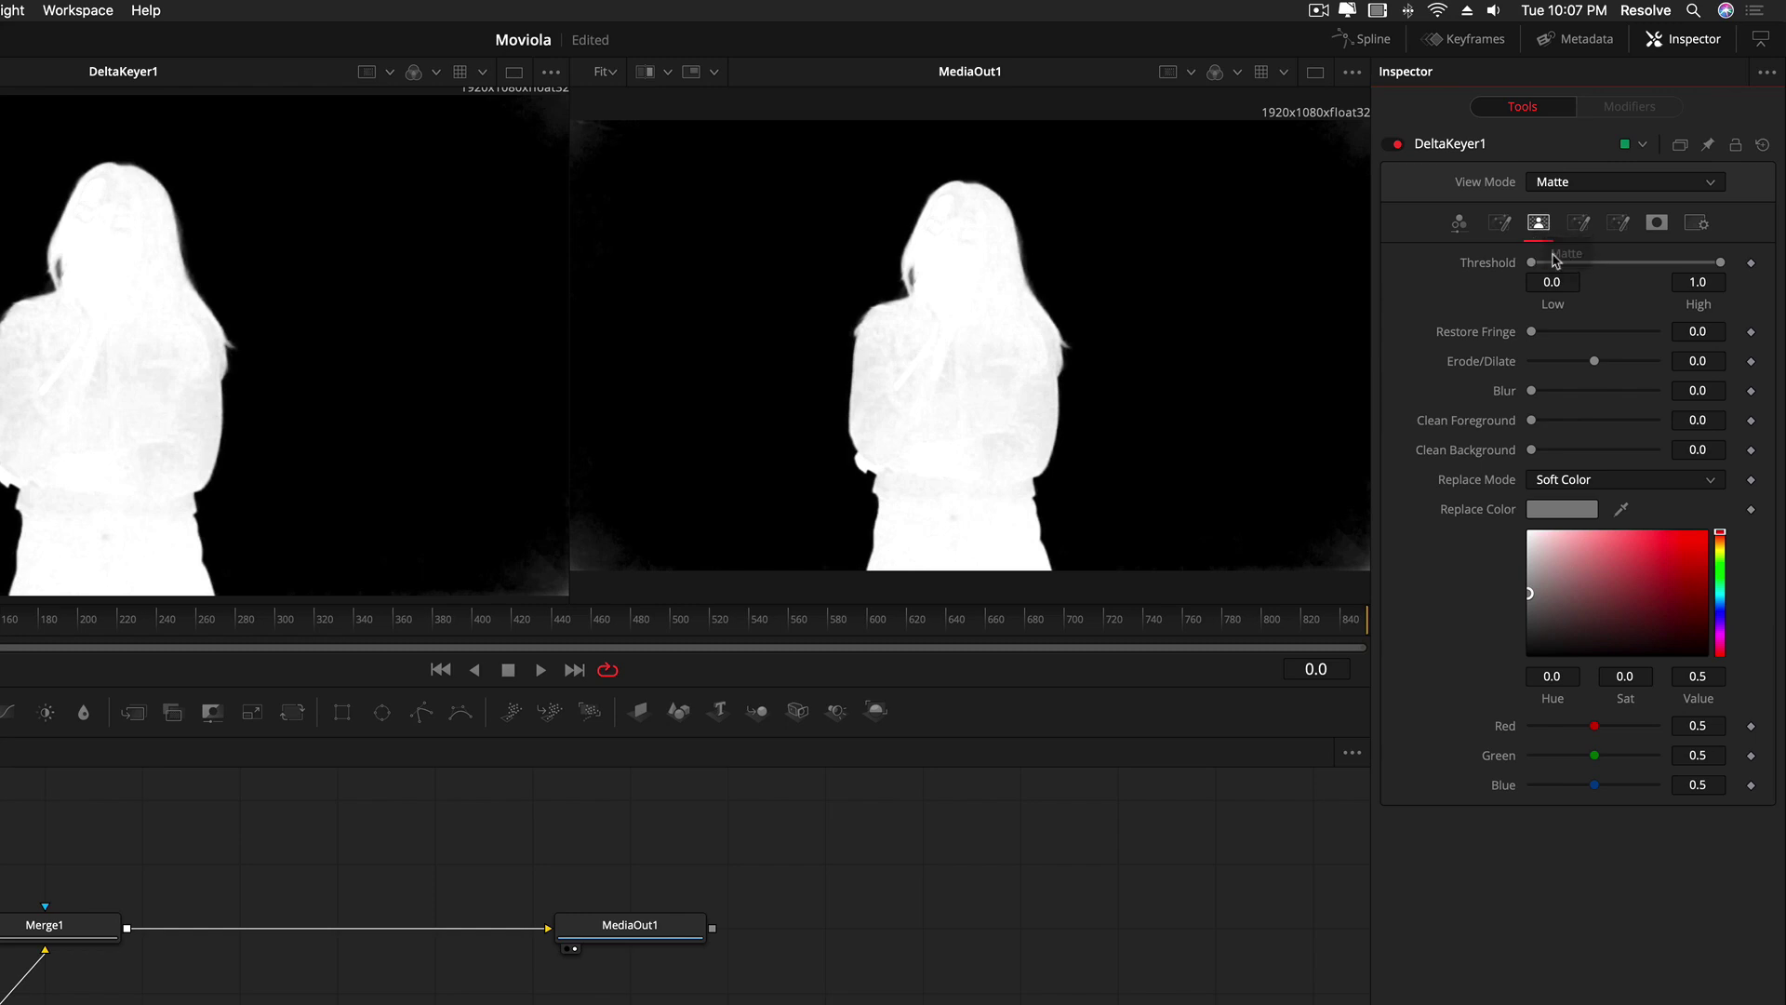
pyautogui.moveTo(1719, 264)
pyautogui.mouseDown()
pyautogui.moveTo(1656, 267)
pyautogui.moveTo(1732, 269)
pyautogui.moveTo(1691, 268)
pyautogui.mouseUp()
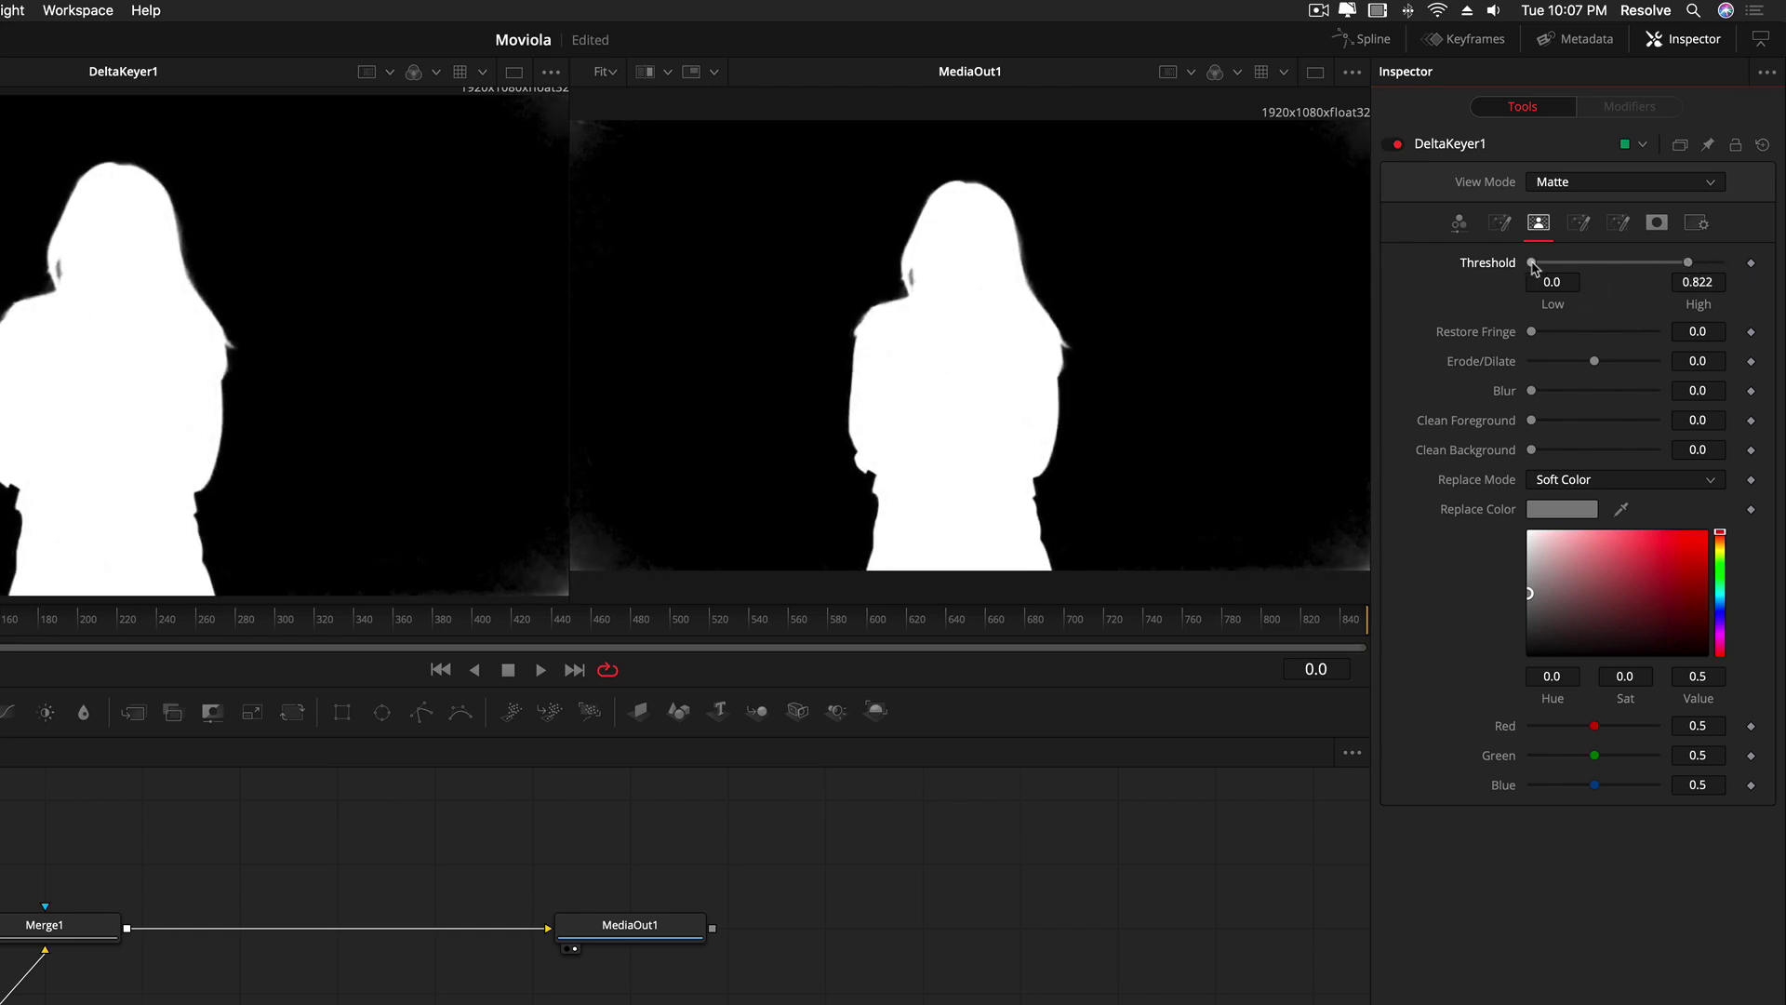
pyautogui.moveTo(1533, 267); pyautogui.dragTo(1566, 267)
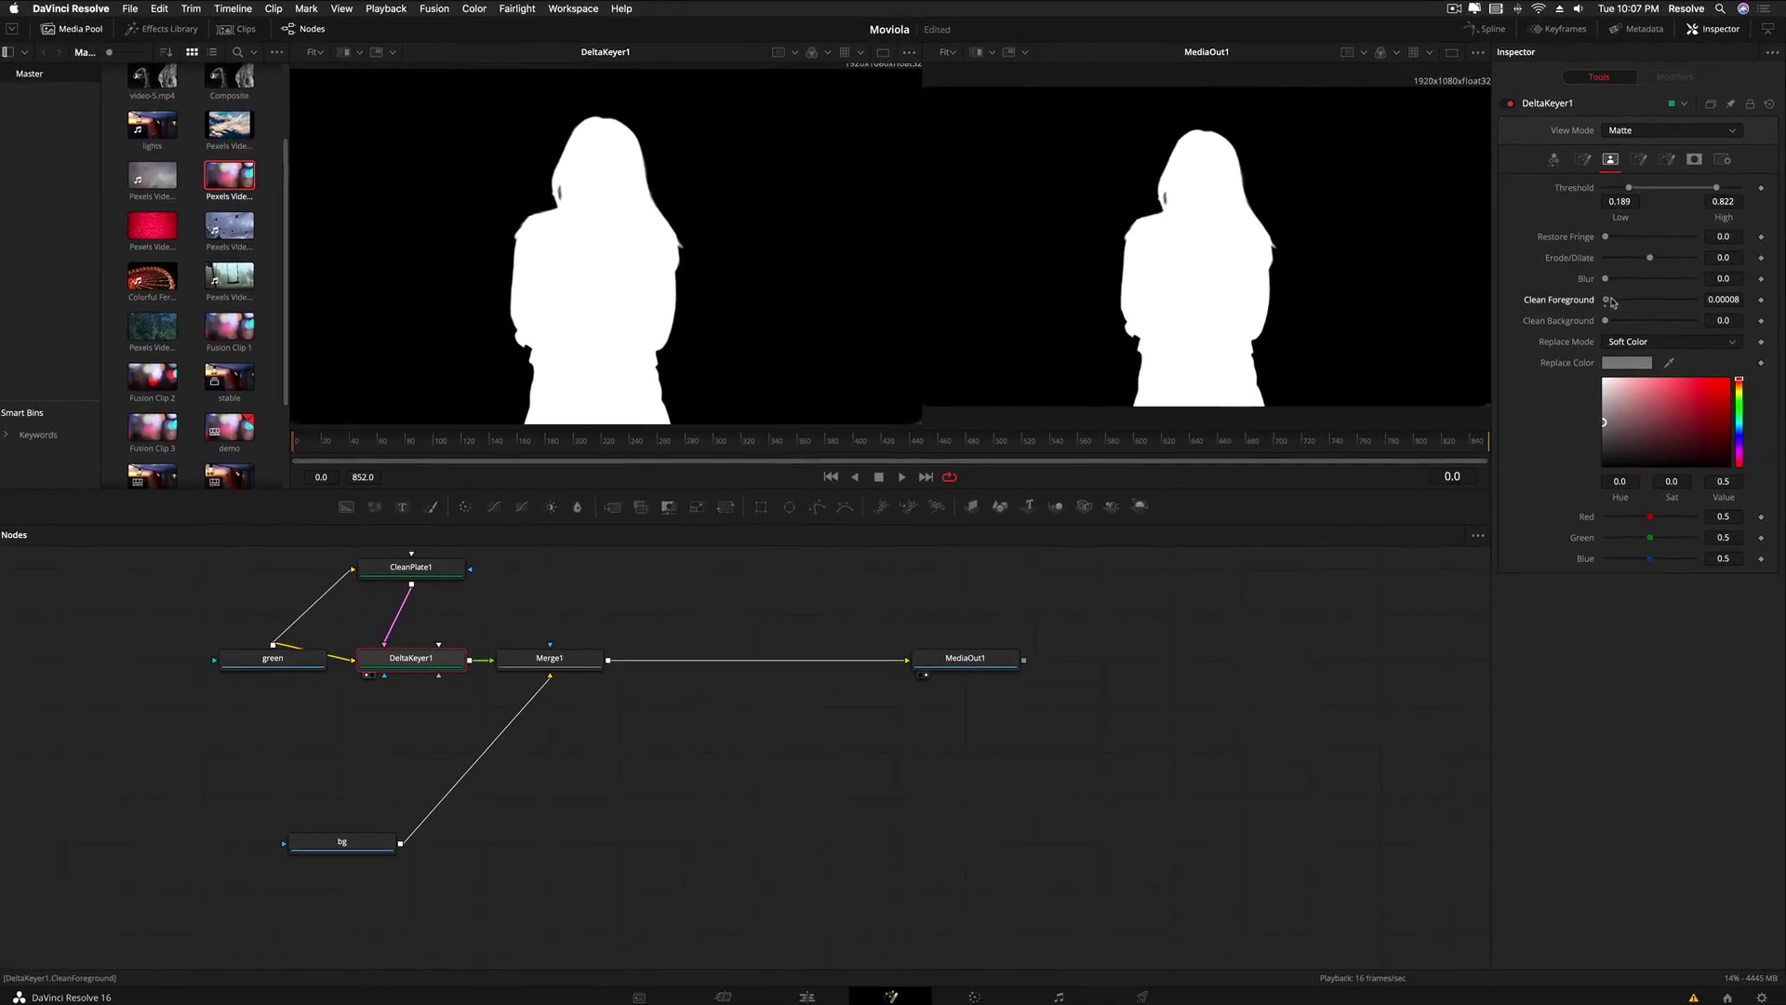
# - Set DeltaKeyer1's clean foreground to 0.00173 and clean background to 0.00039, and return its view mode to Final Result
pyautogui.moveTo(1598, 310); pyautogui.dragTo(1610, 320)
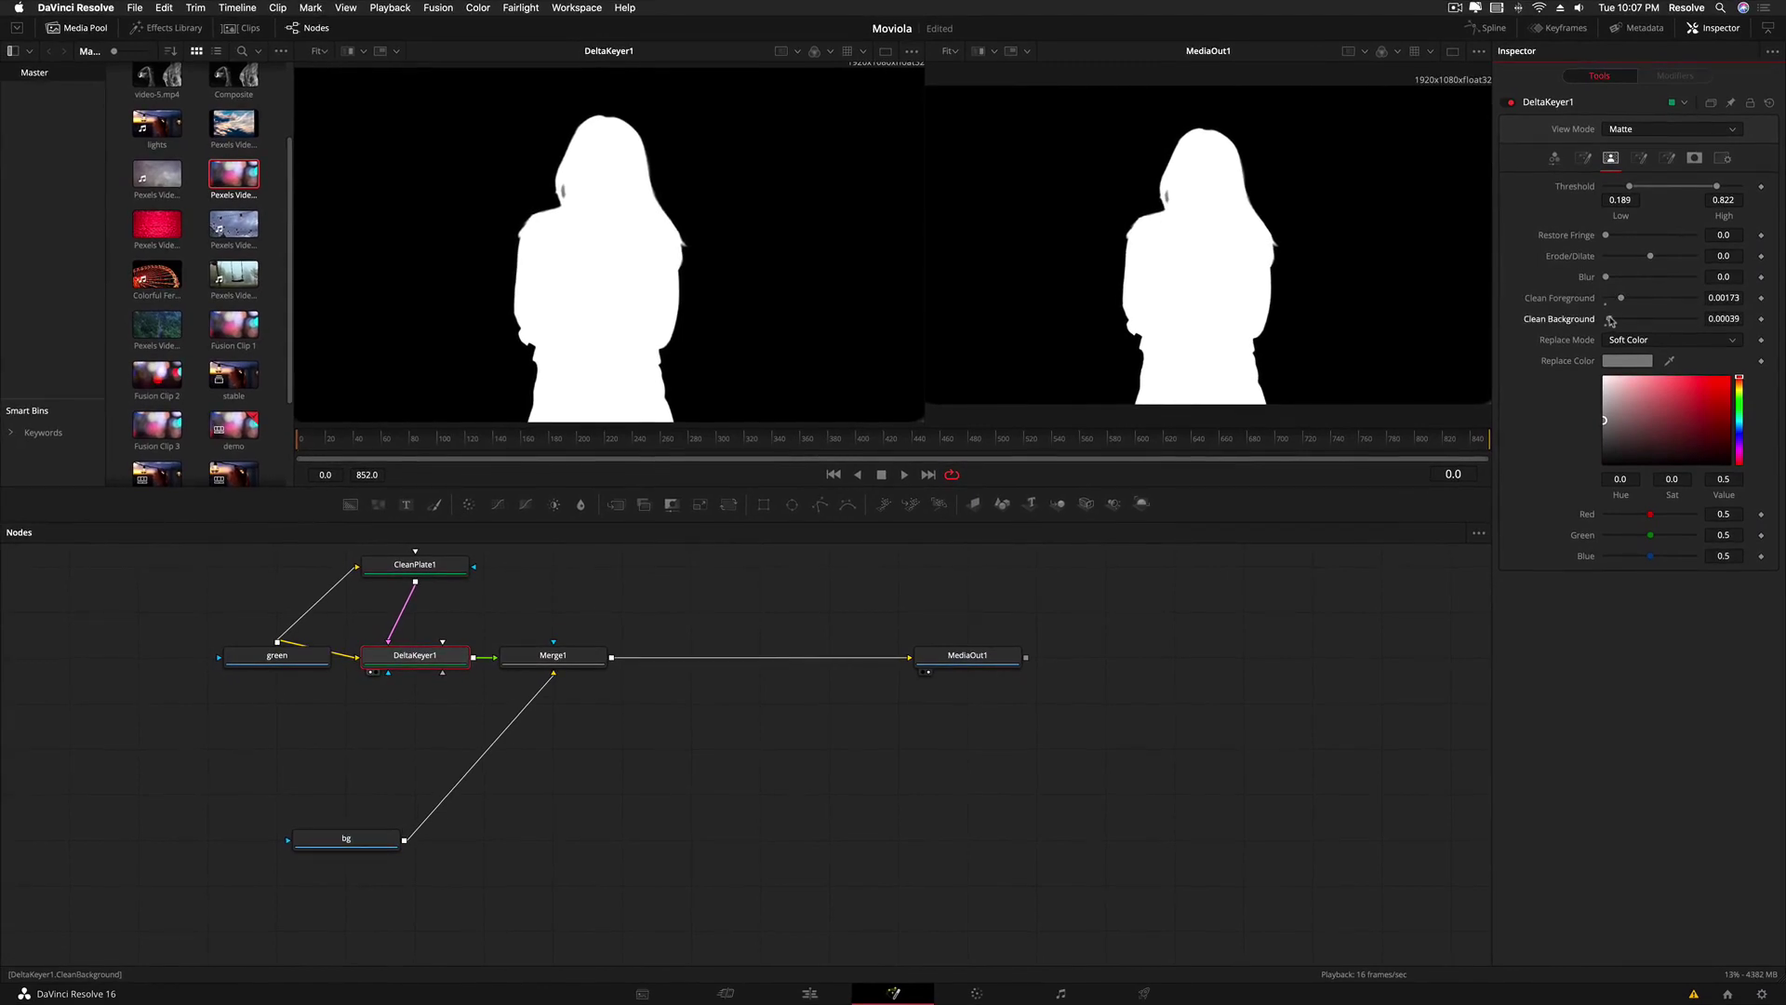
pyautogui.click(1665, 128)
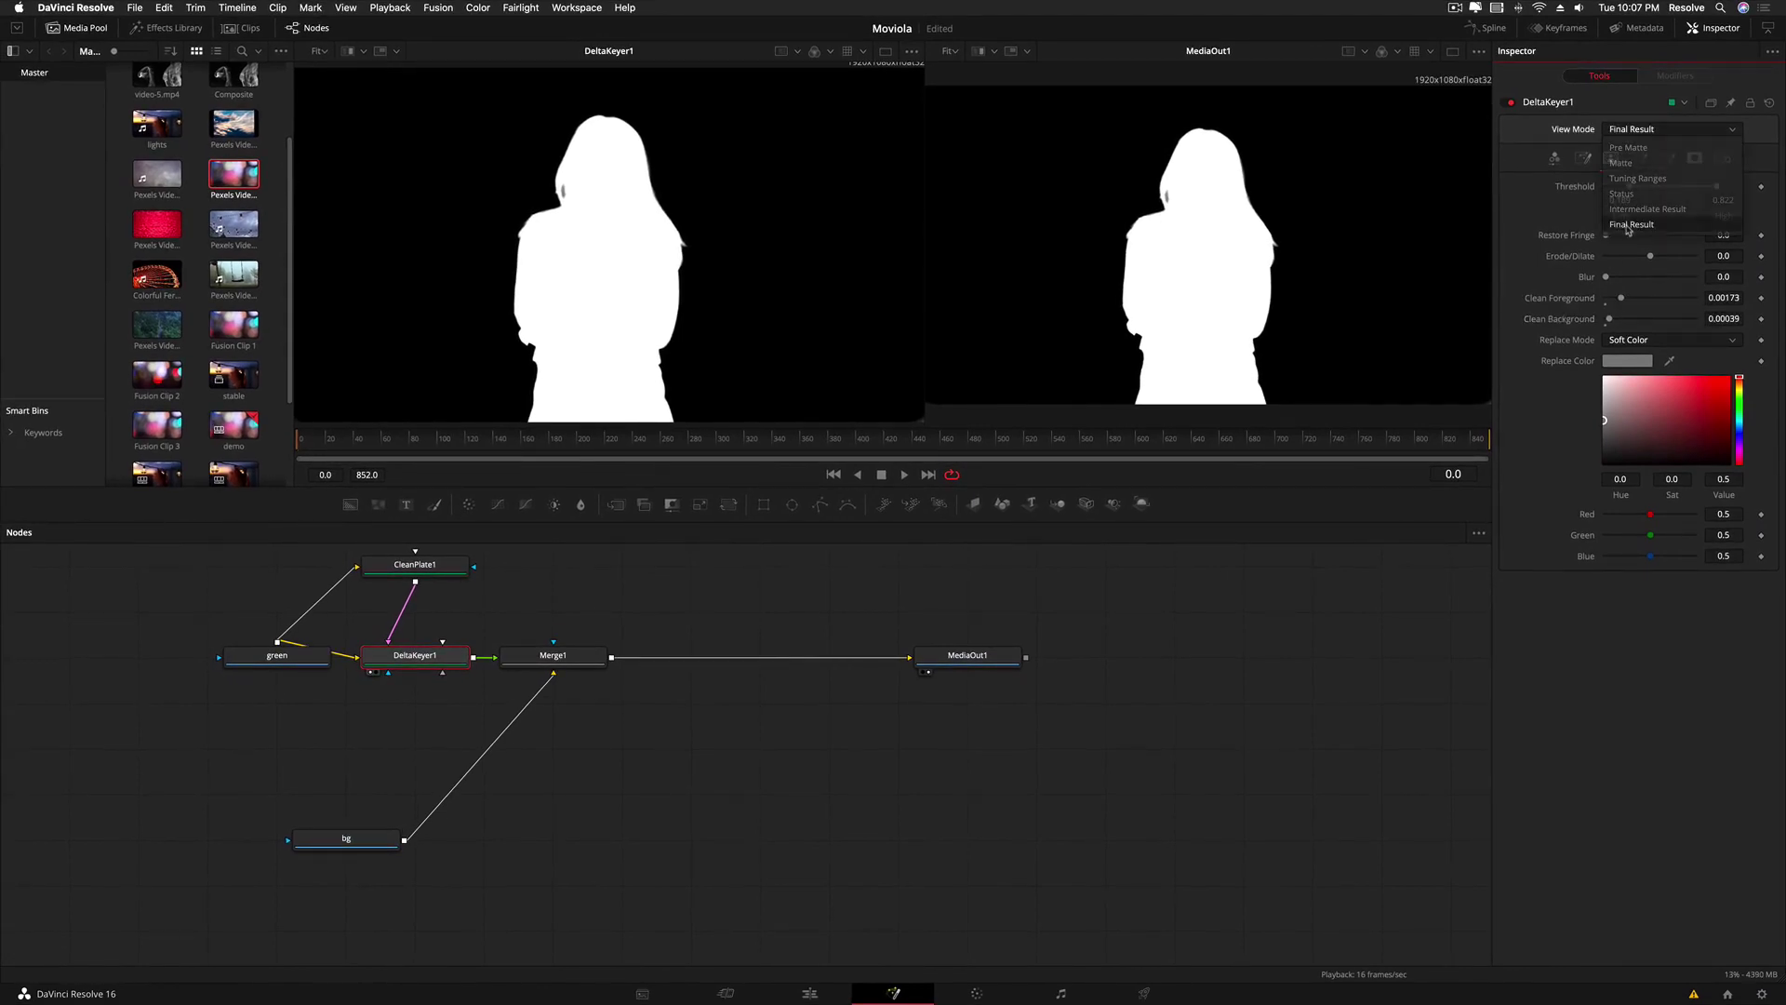
pyautogui.click(1632, 230)
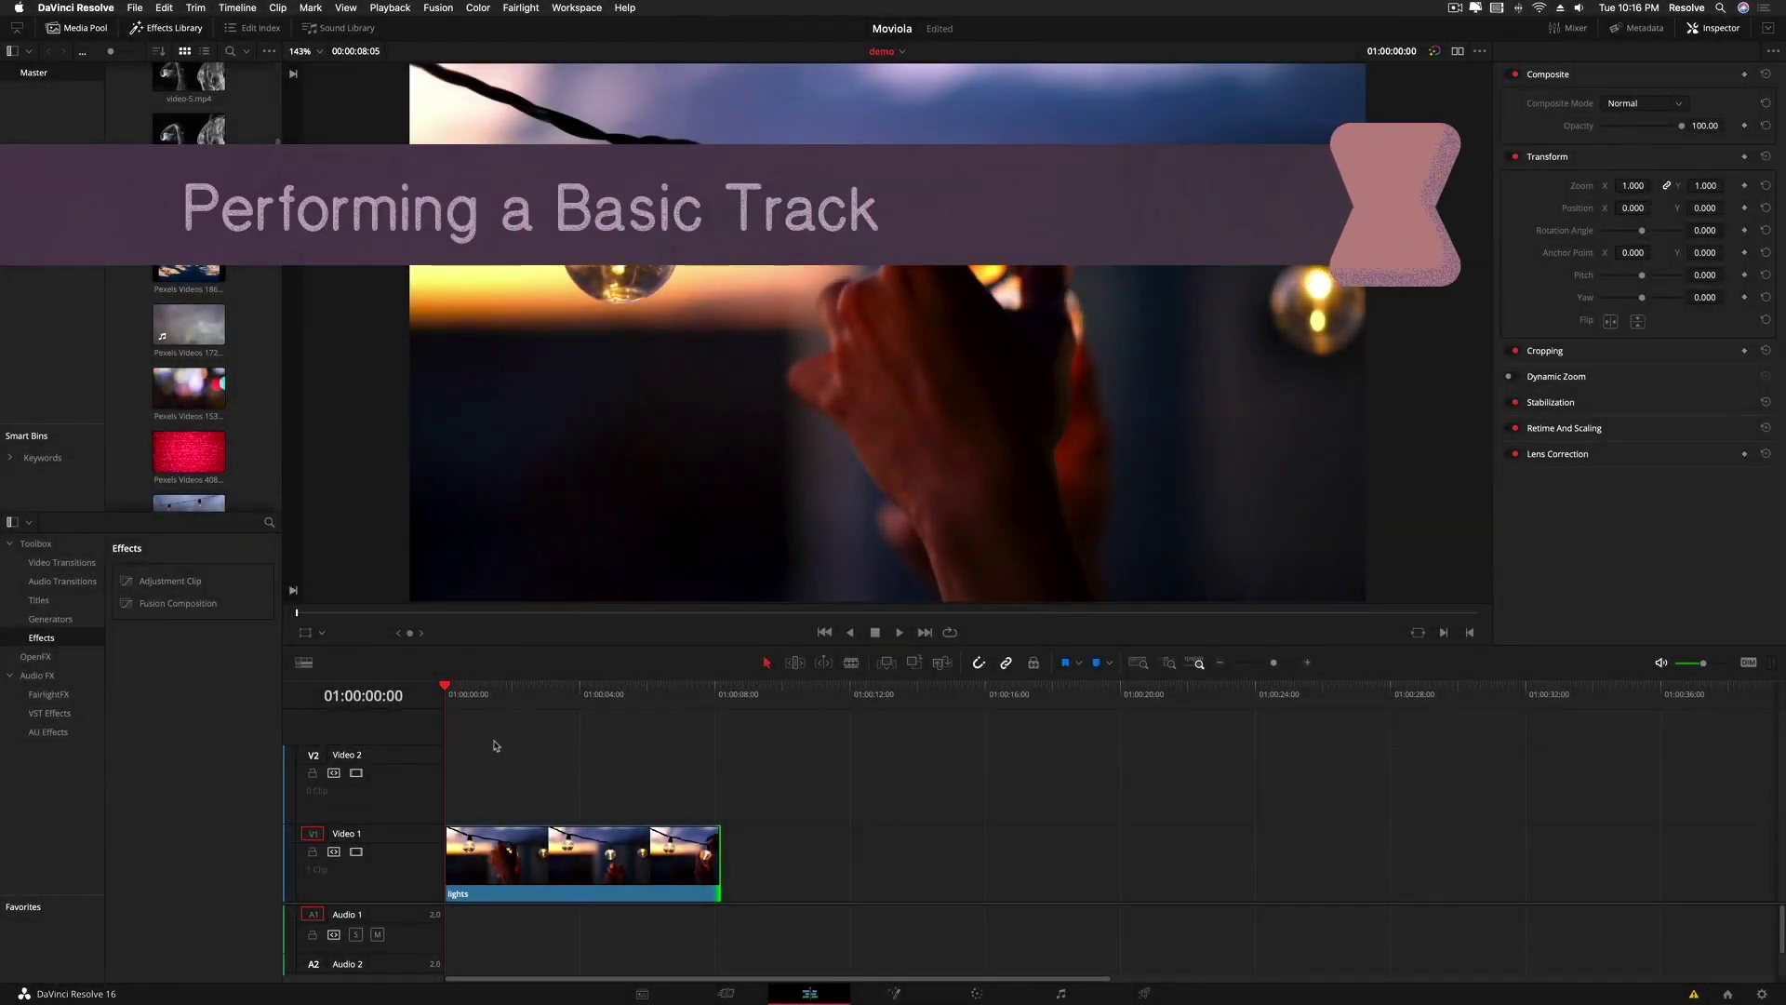
# - Park the playhead at 01:00:03:09 on the lights clip, open it in Fusion, and space MediaOut1 away from MediaIn1
pyautogui.click(559, 713)
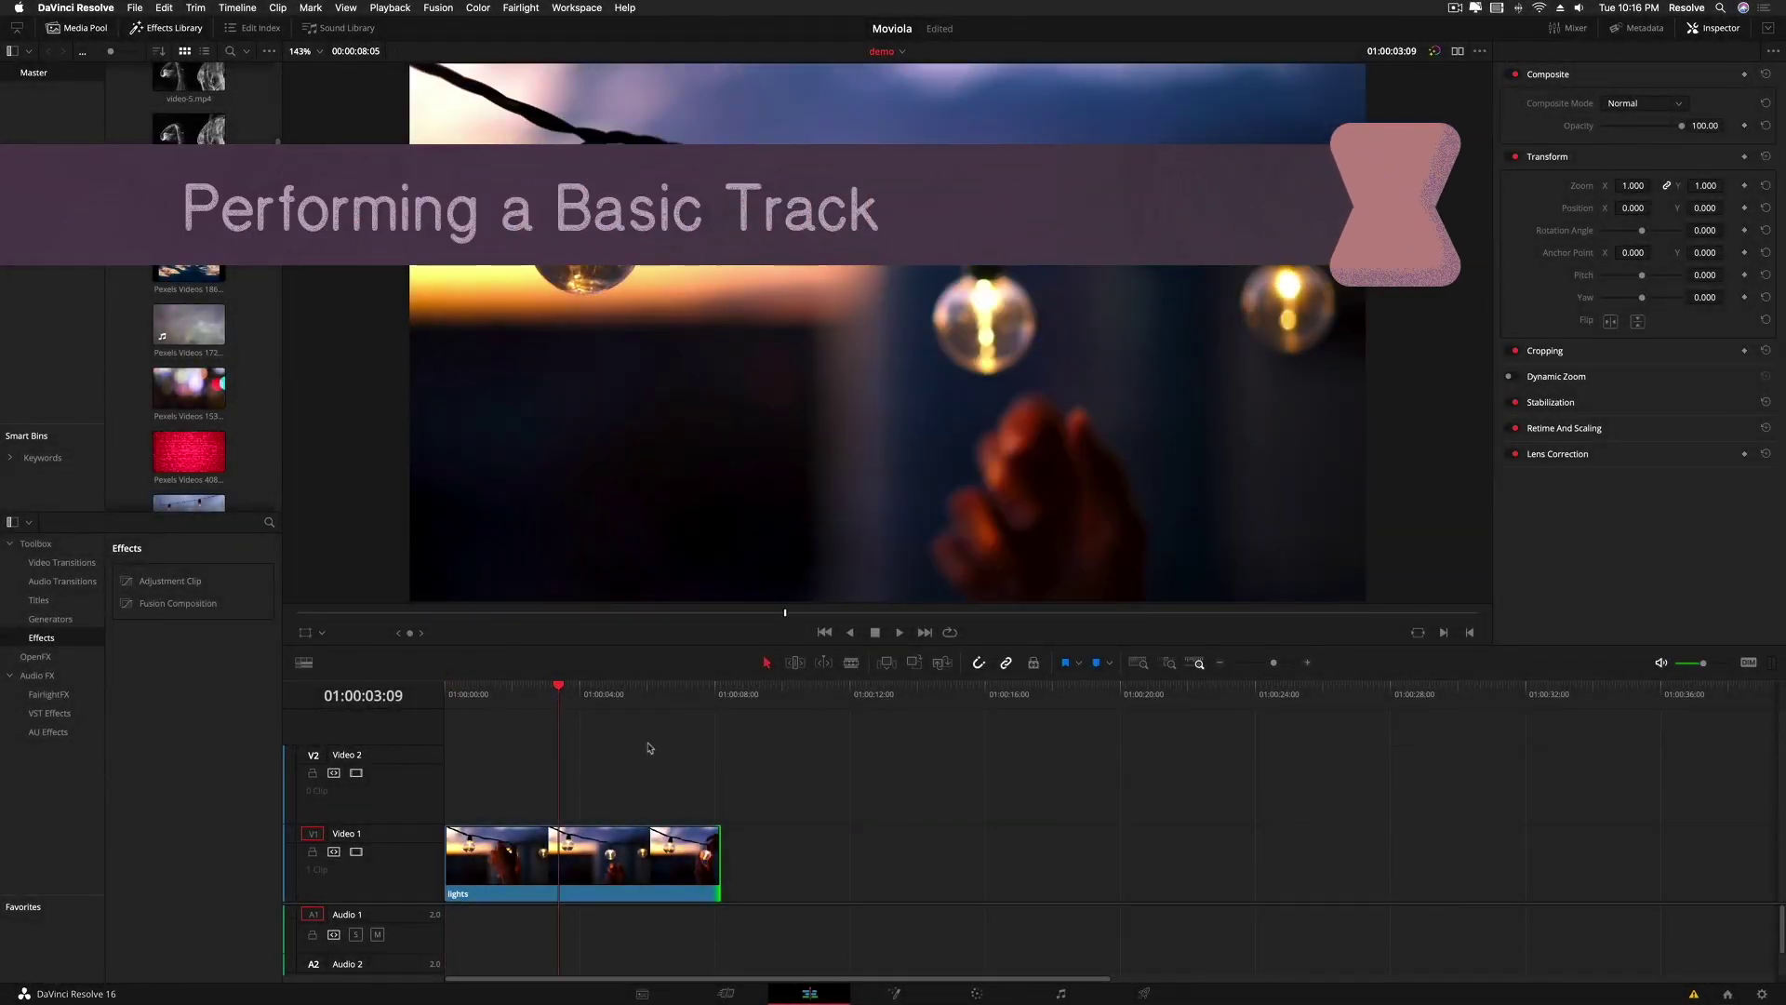
pyautogui.click(900, 992)
pyautogui.moveTo(93, 581); pyautogui.dragTo(885, 725)
pyautogui.moveTo(773, 633); pyautogui.dragTo(980, 638)
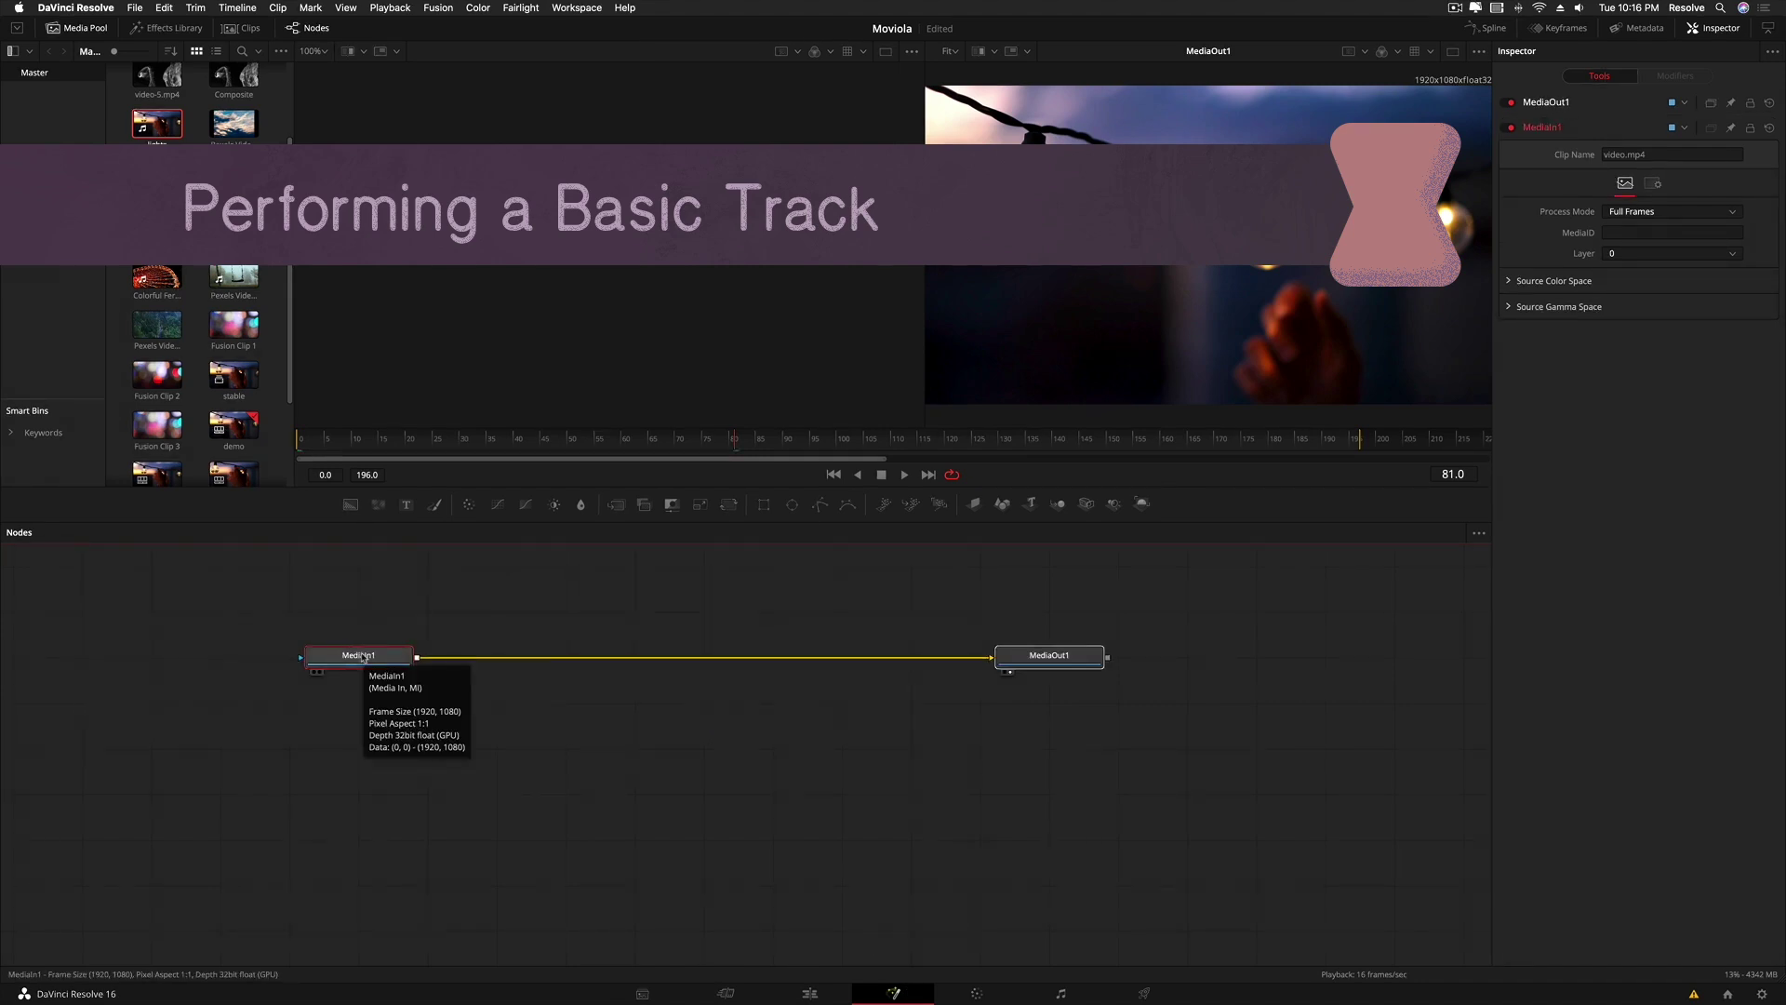
# - Add a Tracker node directly after MediaIn1
pyautogui.click(363, 657)
pyautogui.hotkey('shift', 'space')
pyautogui.write('clean')
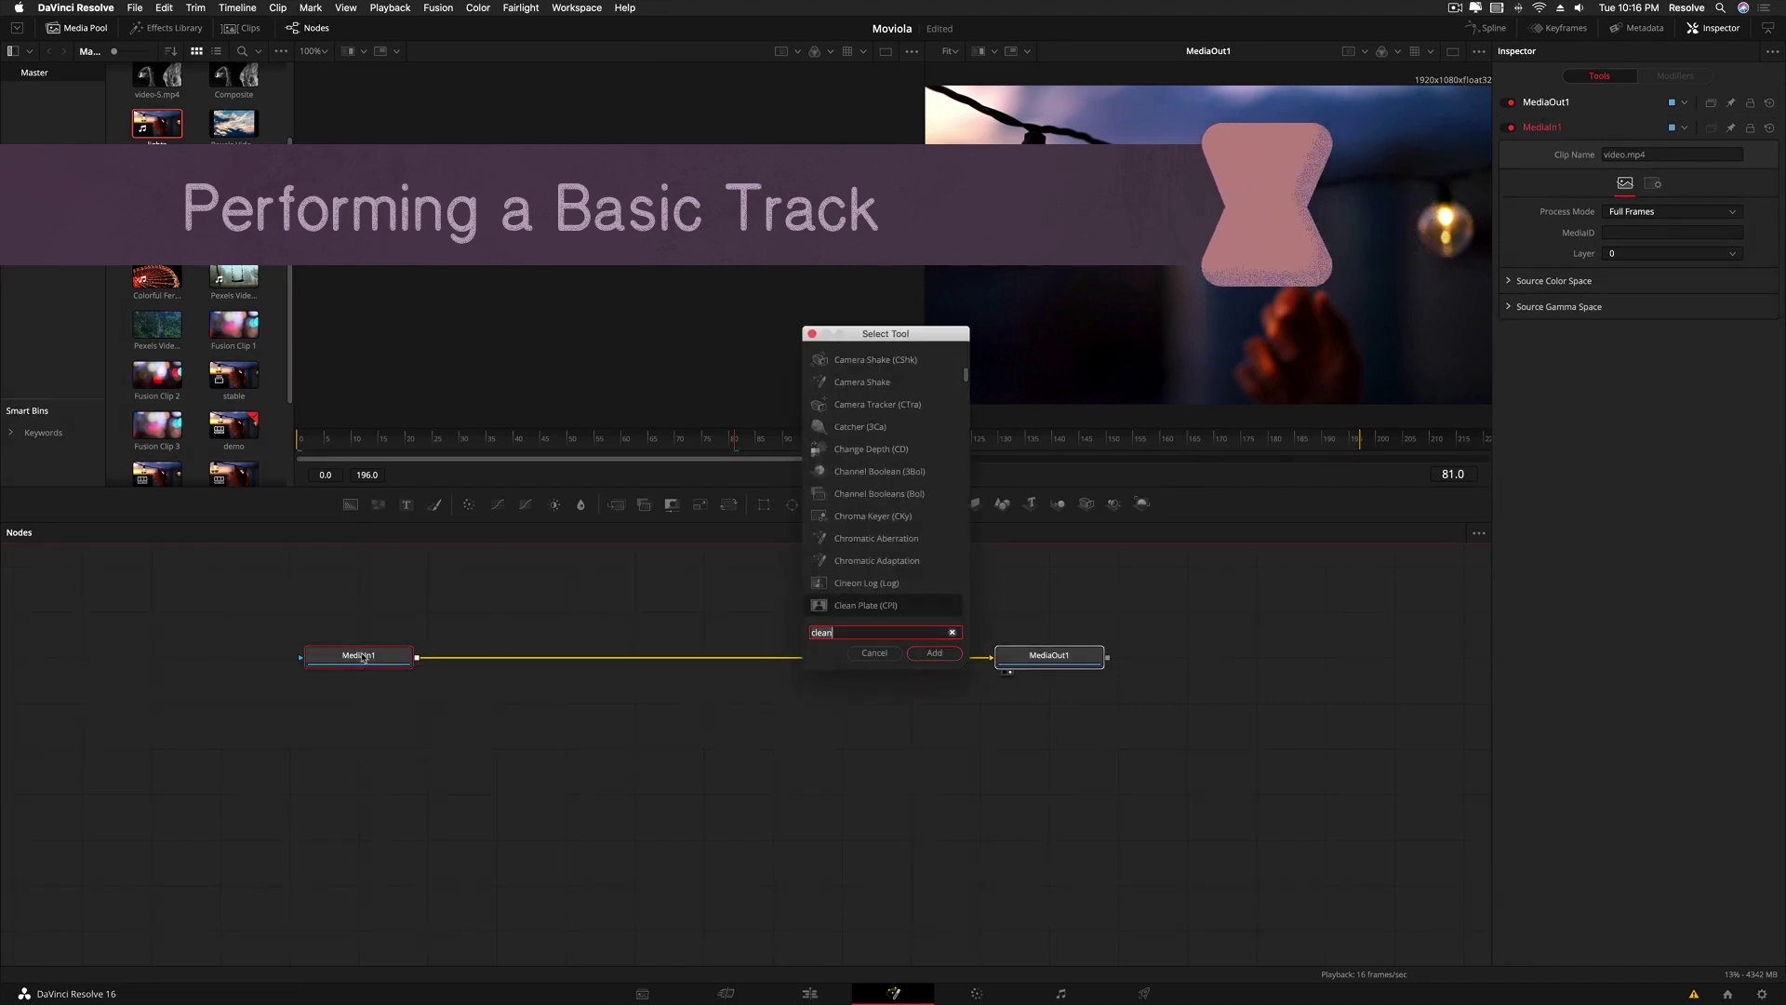
pyautogui.press('BackSpace')
pyautogui.press('BackSpace')
pyautogui.press('BackSpace')
pyautogui.press('BackSpace')
pyautogui.press('BackSpace')
pyautogui.write('track')
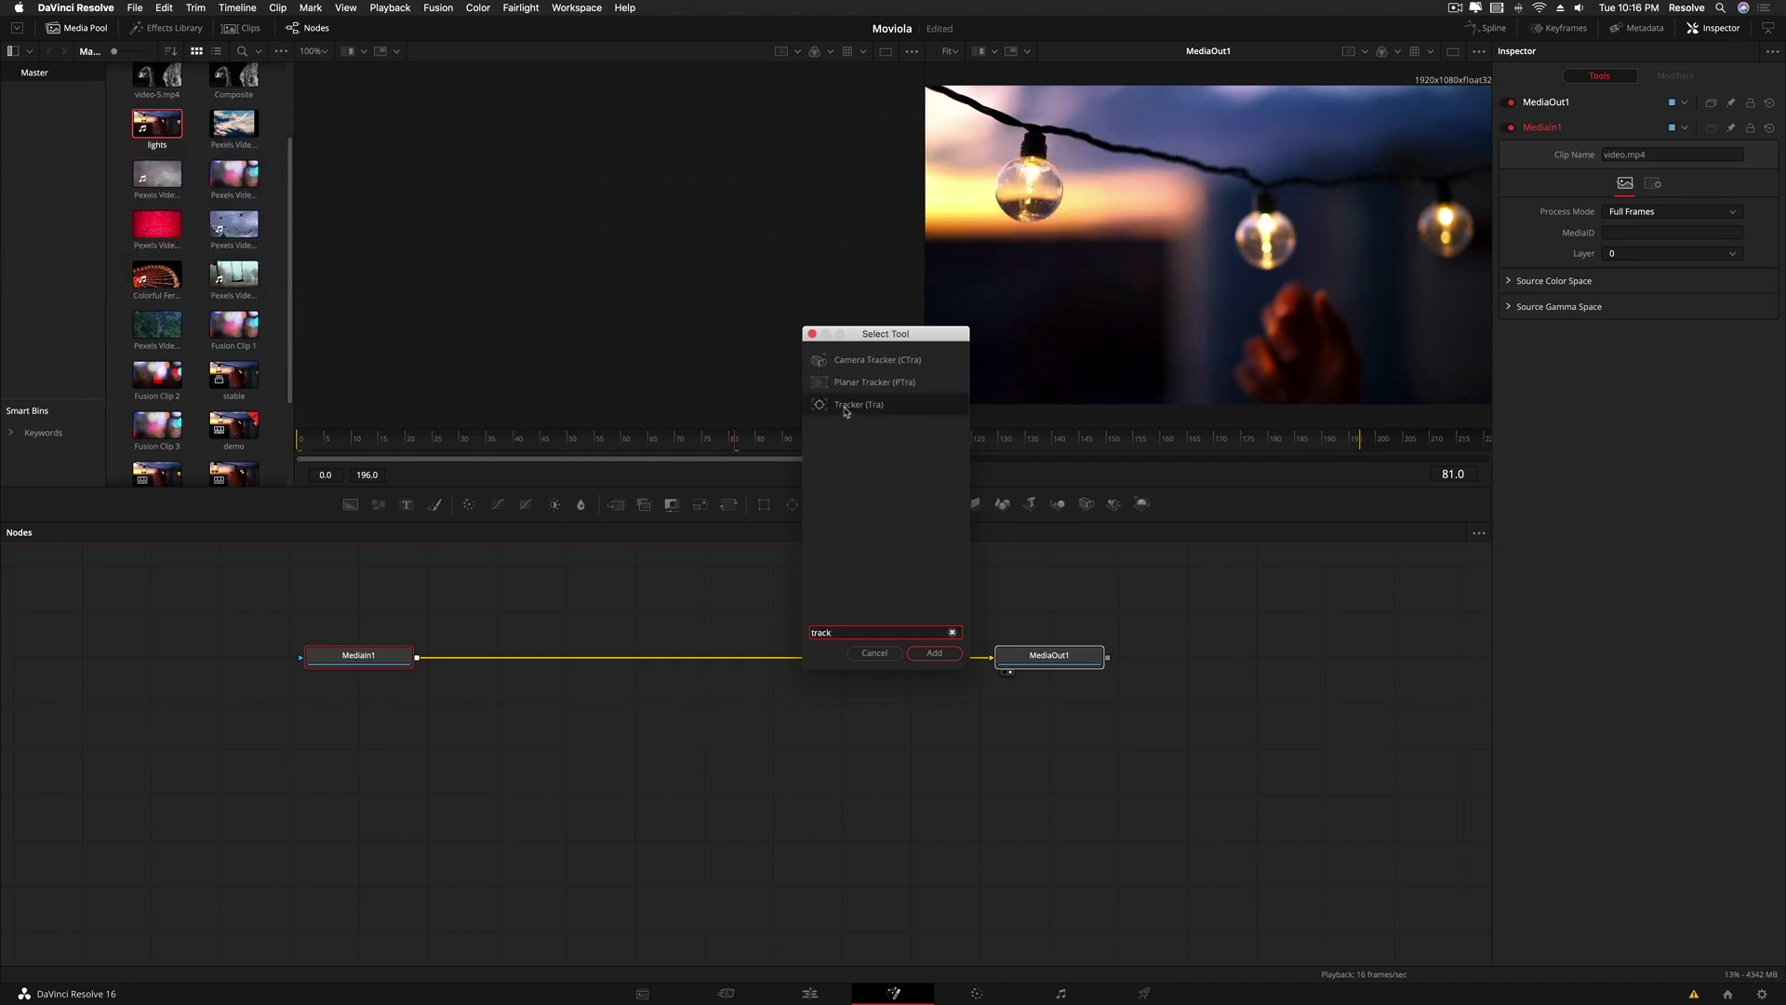
pyautogui.click(933, 653)
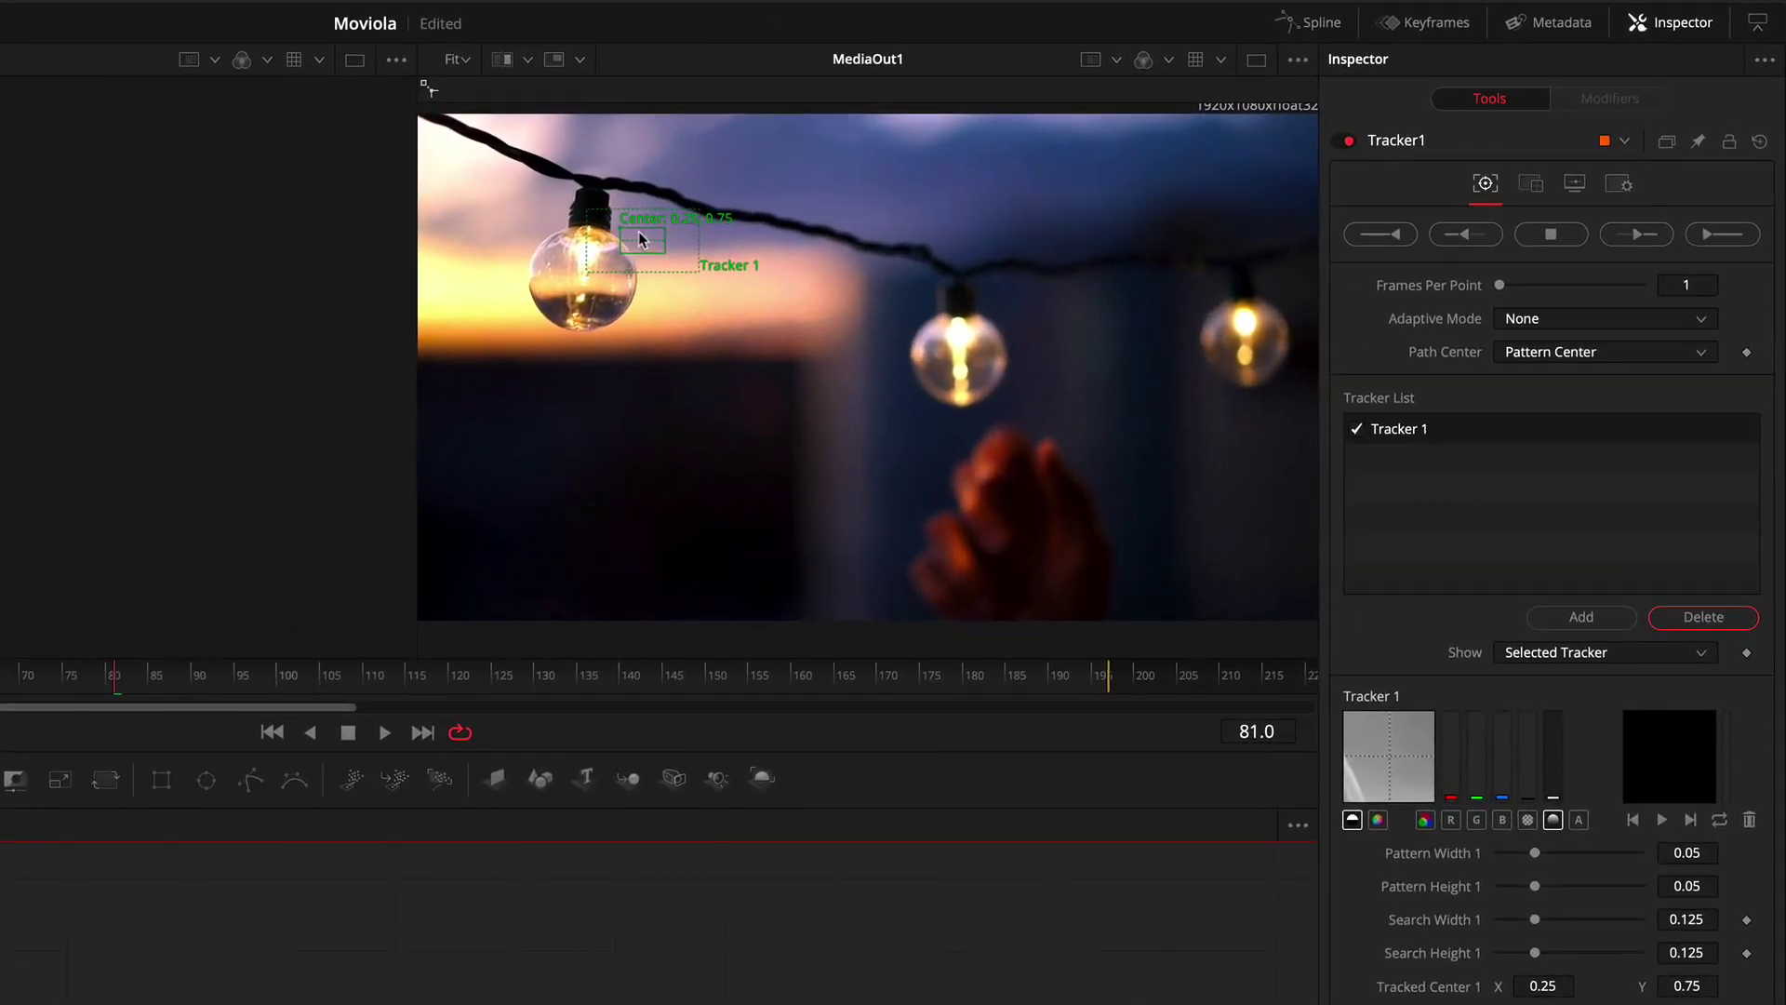
# - Fit Tracker 1 around the leftmost bulb with a pattern about 0.126 by 0.208 and a search area about 0.193 by 0.275
pyautogui.moveTo(625, 232); pyautogui.dragTo(622, 287)
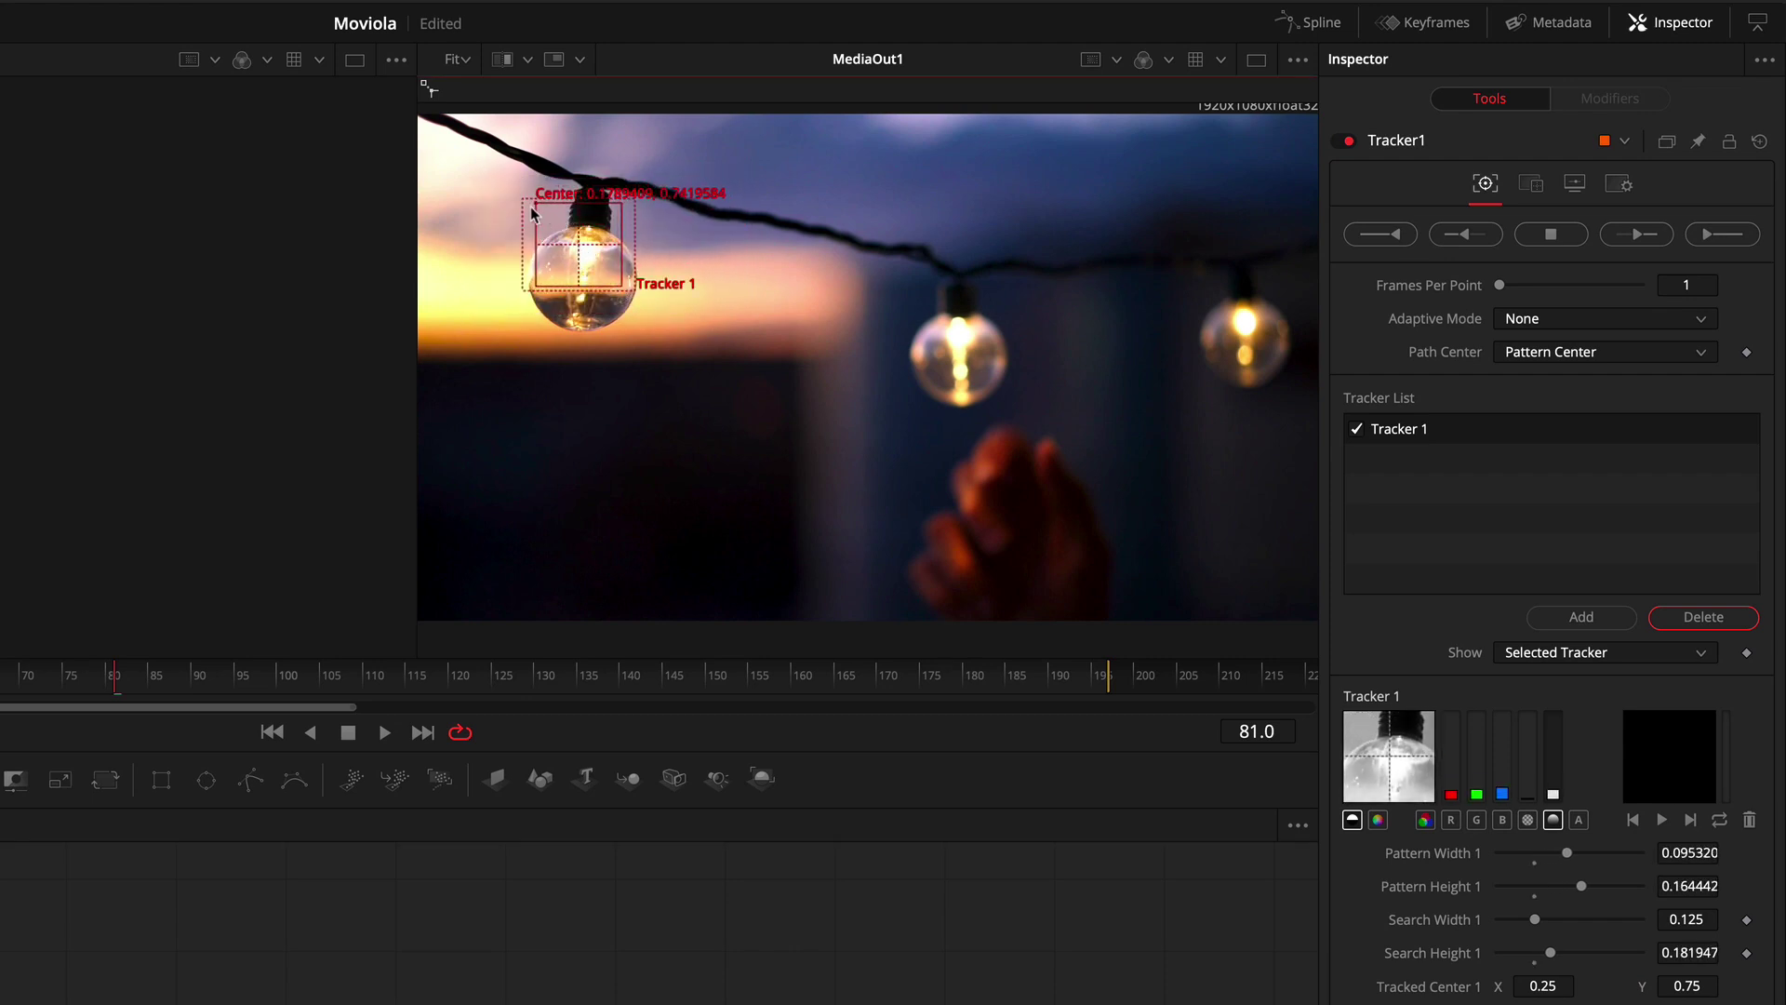
pyautogui.moveTo(532, 214); pyautogui.dragTo(619, 324)
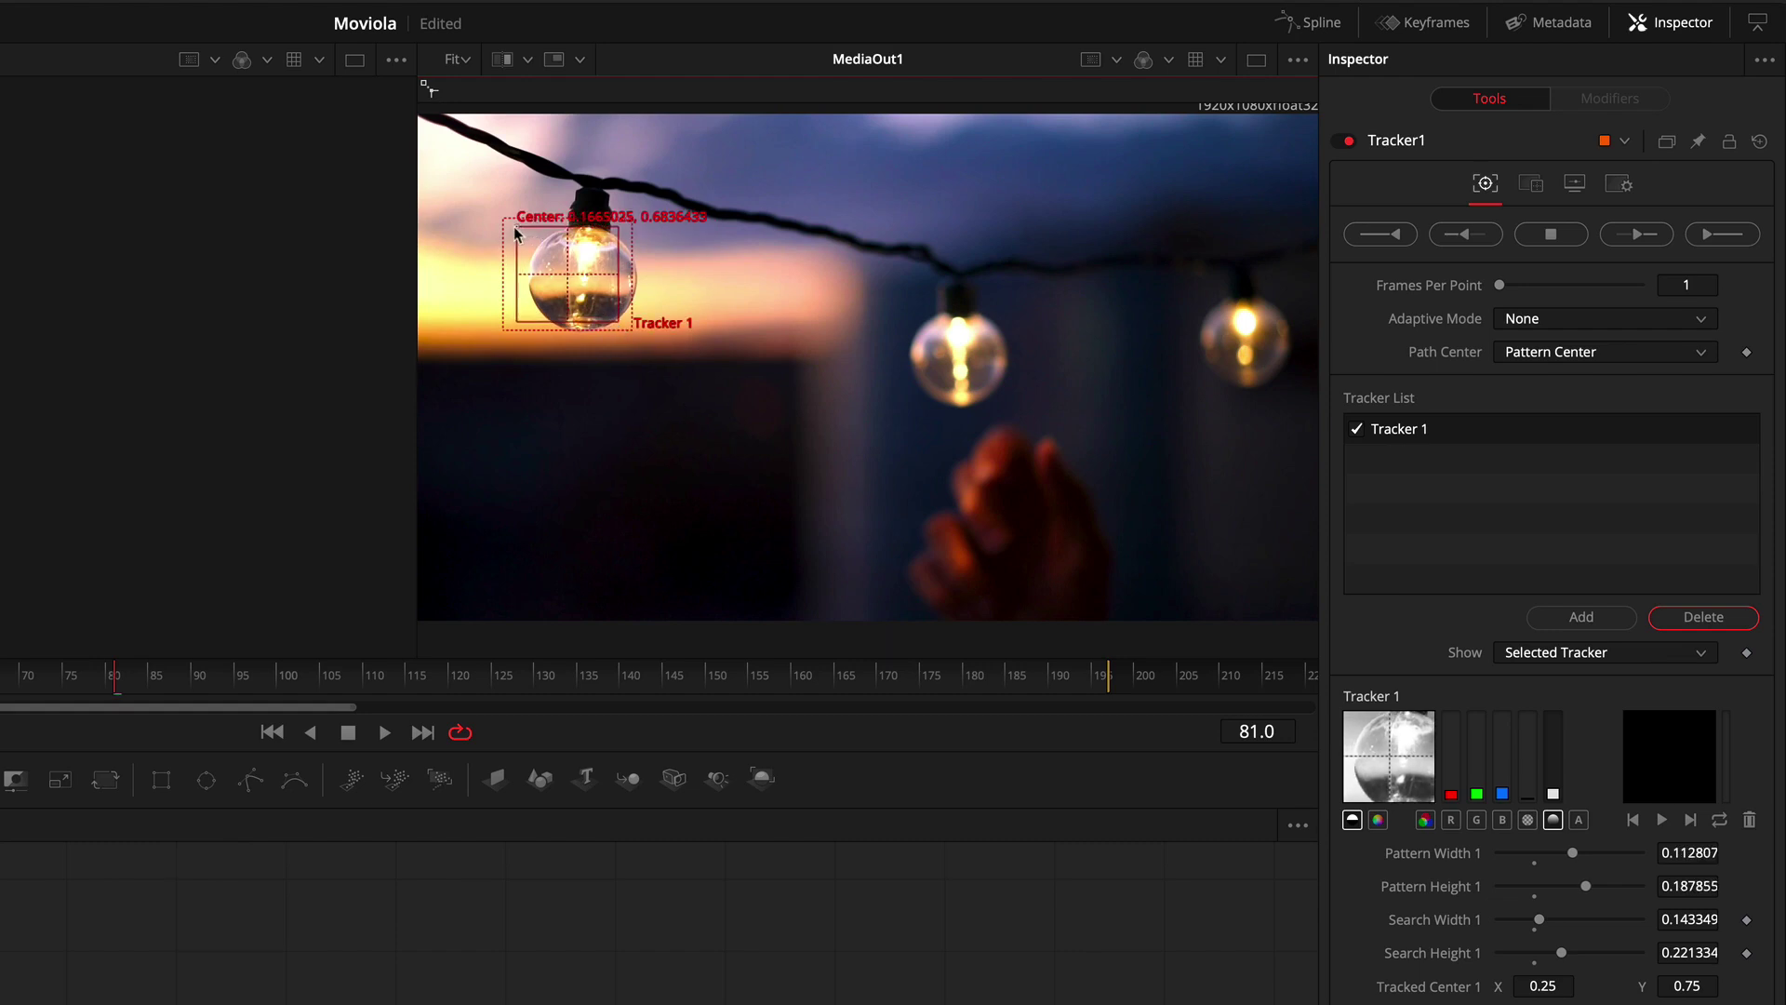
pyautogui.moveTo(514, 226); pyautogui.dragTo(521, 233)
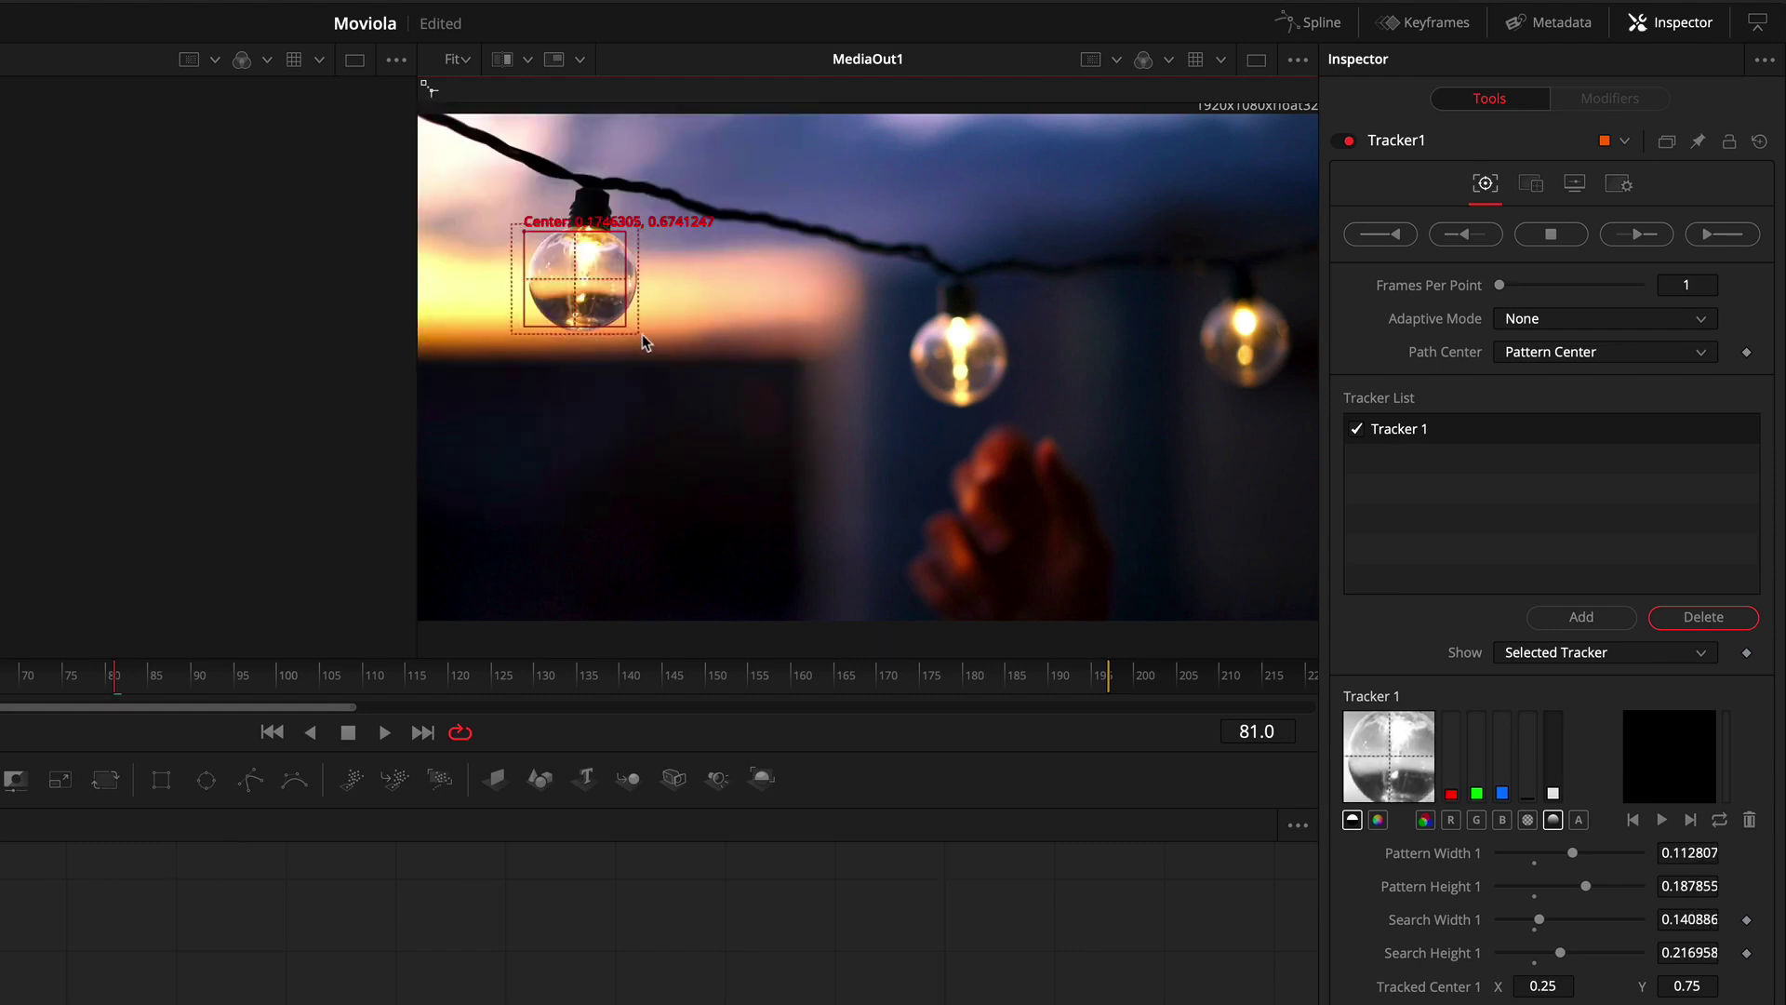
pyautogui.moveTo(642, 333); pyautogui.dragTo(656, 337)
pyautogui.moveTo(523, 231); pyautogui.dragTo(526, 220)
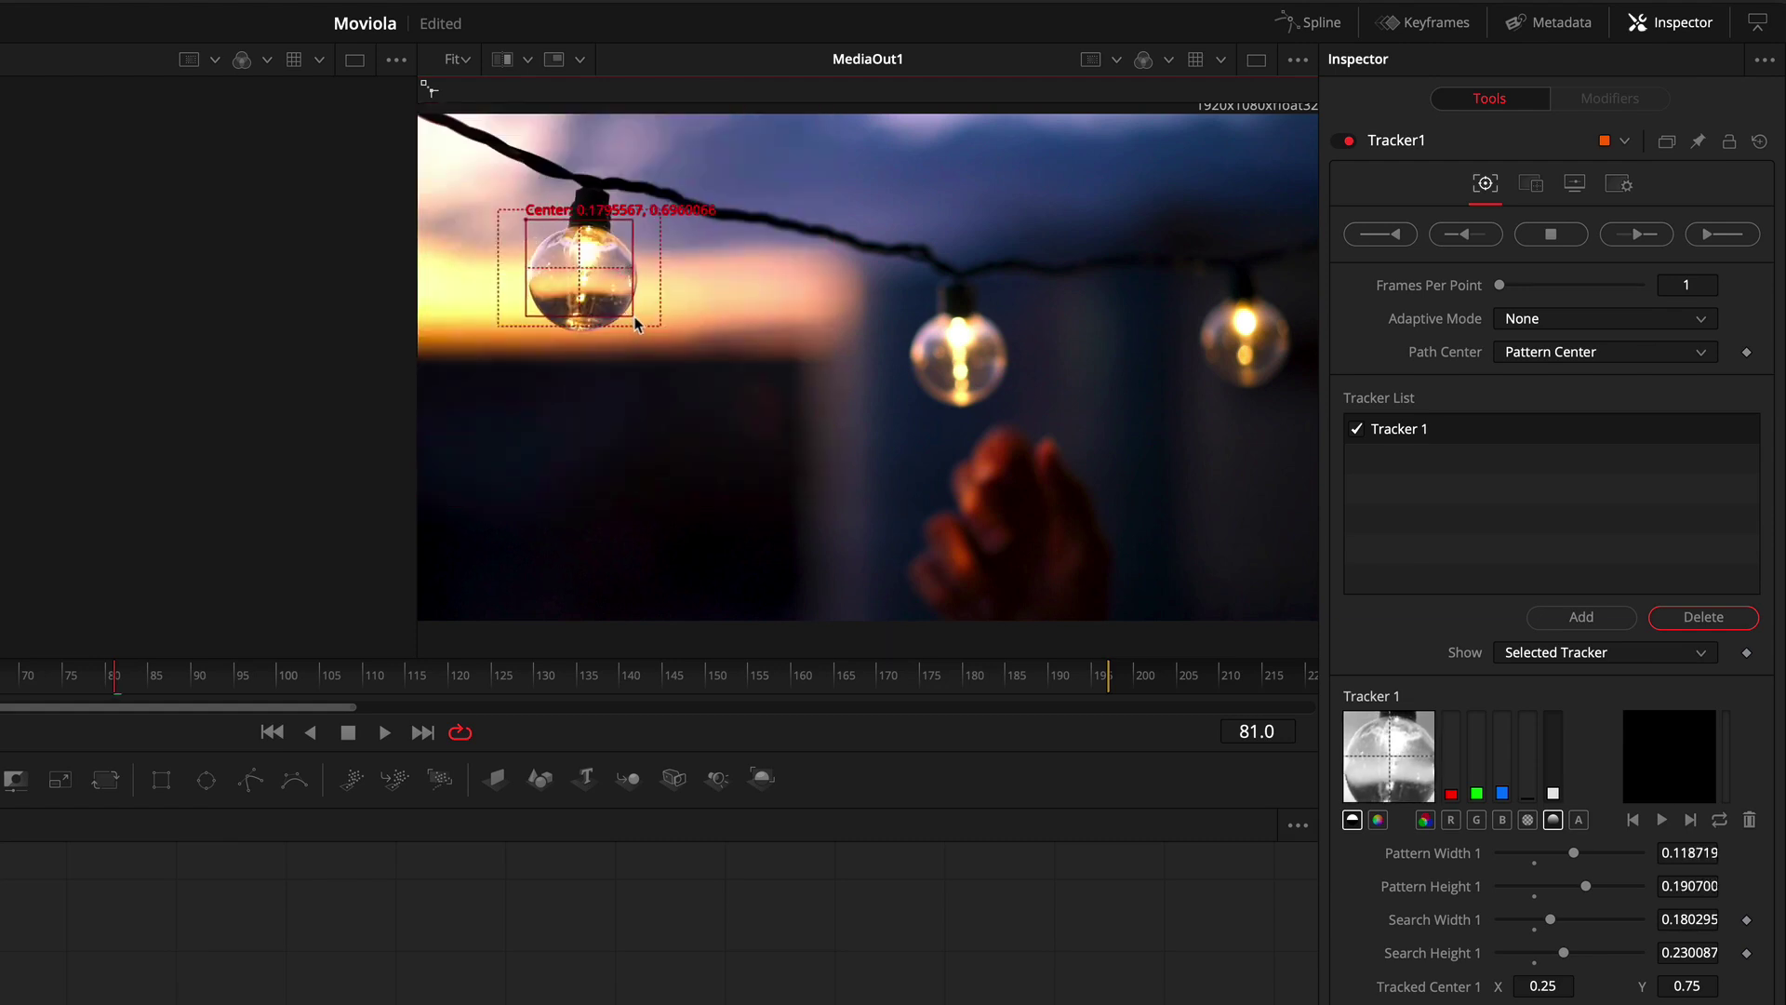
pyautogui.moveTo(638, 322); pyautogui.dragTo(640, 327)
pyautogui.moveTo(526, 221); pyautogui.dragTo(521, 220)
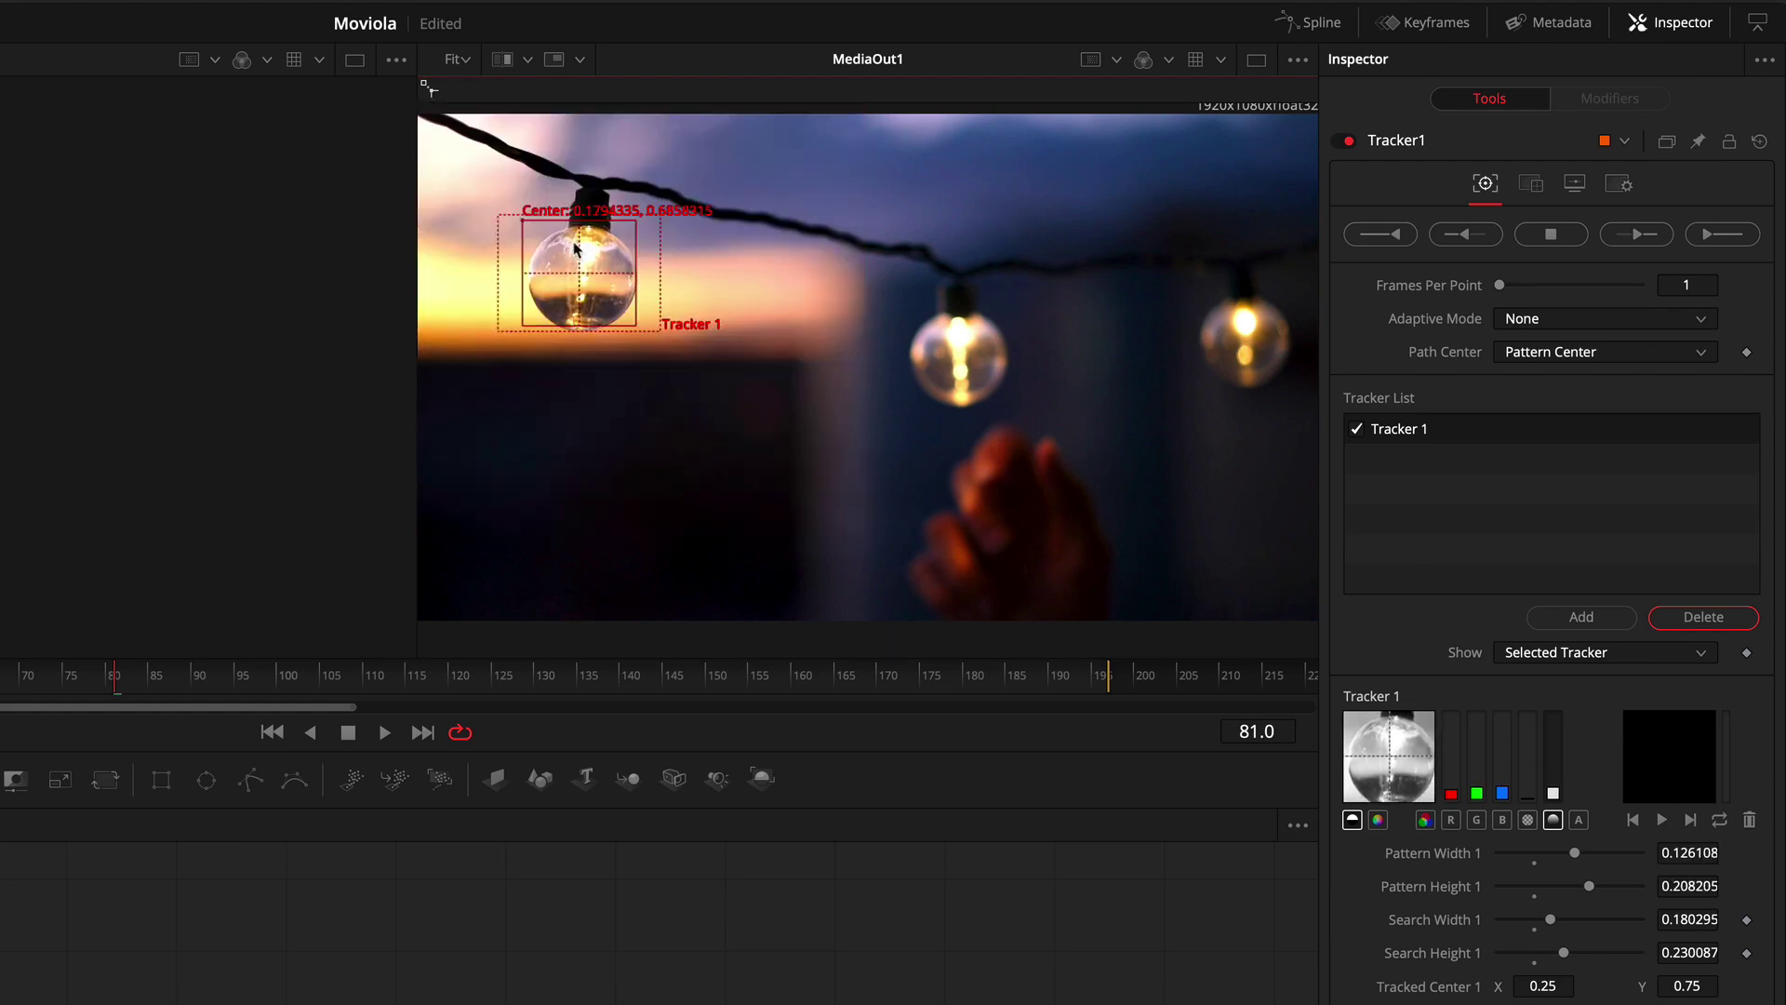
pyautogui.moveTo(662, 335); pyautogui.dragTo(669, 351)
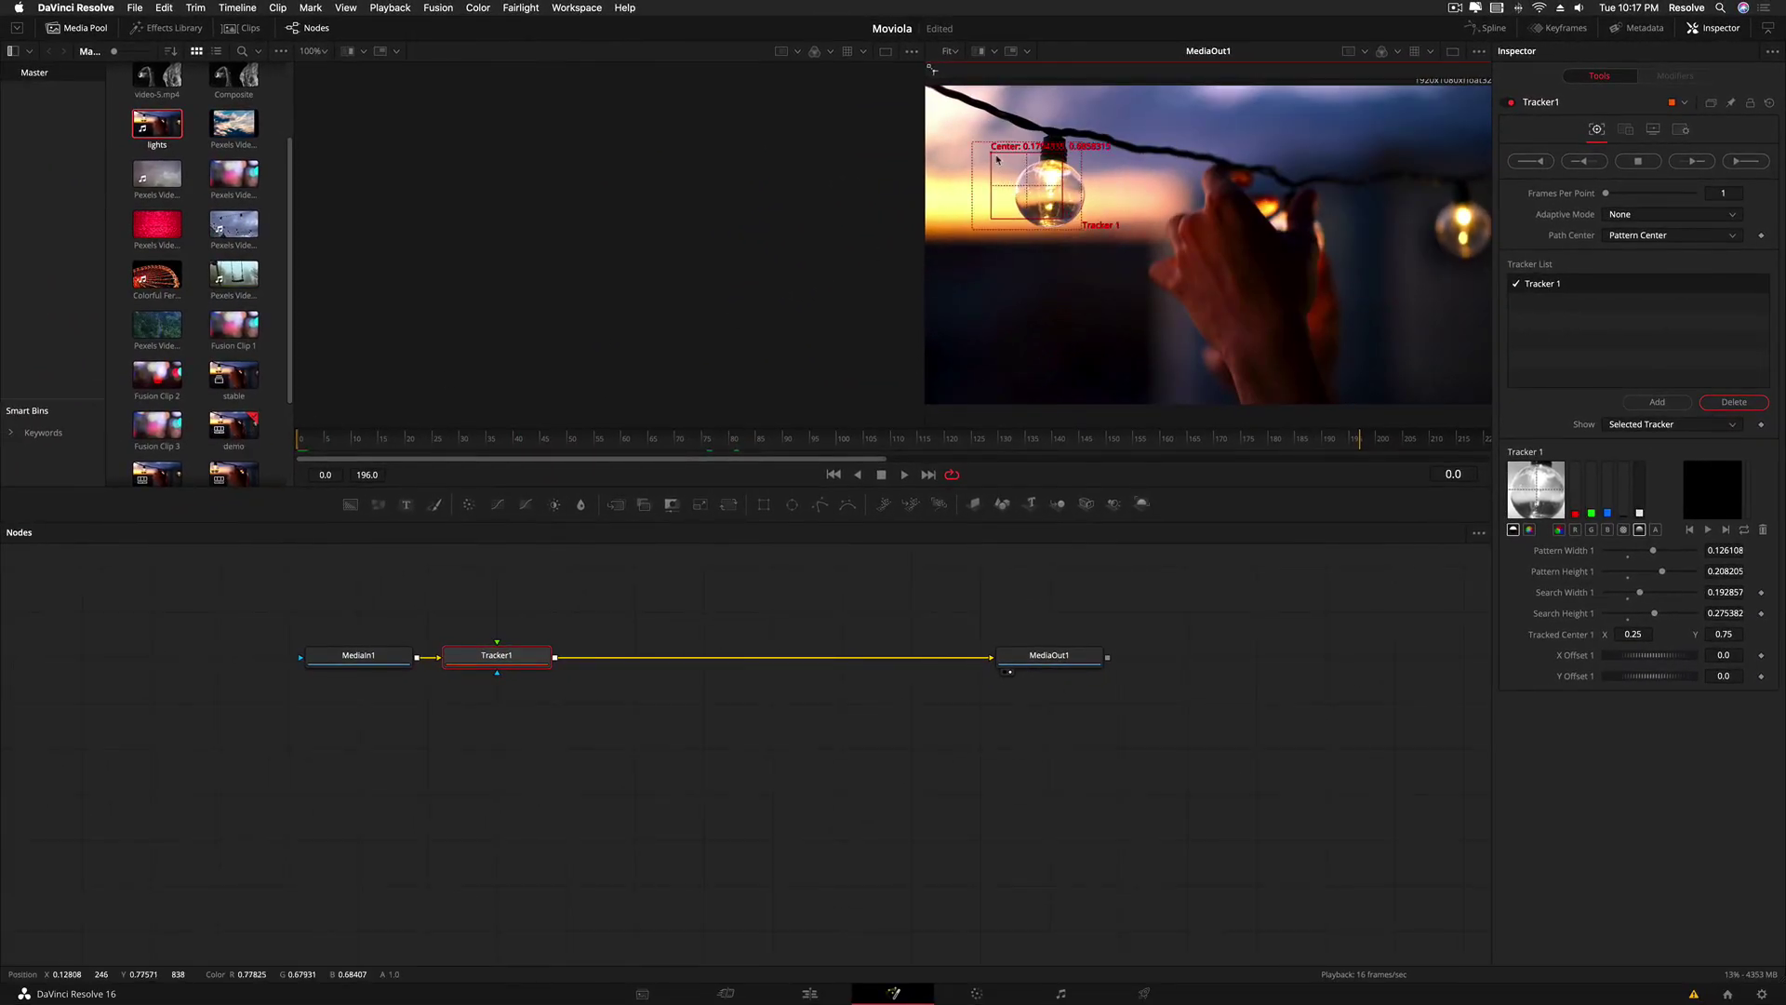
# - Realign Tracker 1 over the leftmost bulb at frame 0, track forward through the clip, and review the tracked motion
pyautogui.moveTo(997, 158); pyautogui.dragTo(1012, 167)
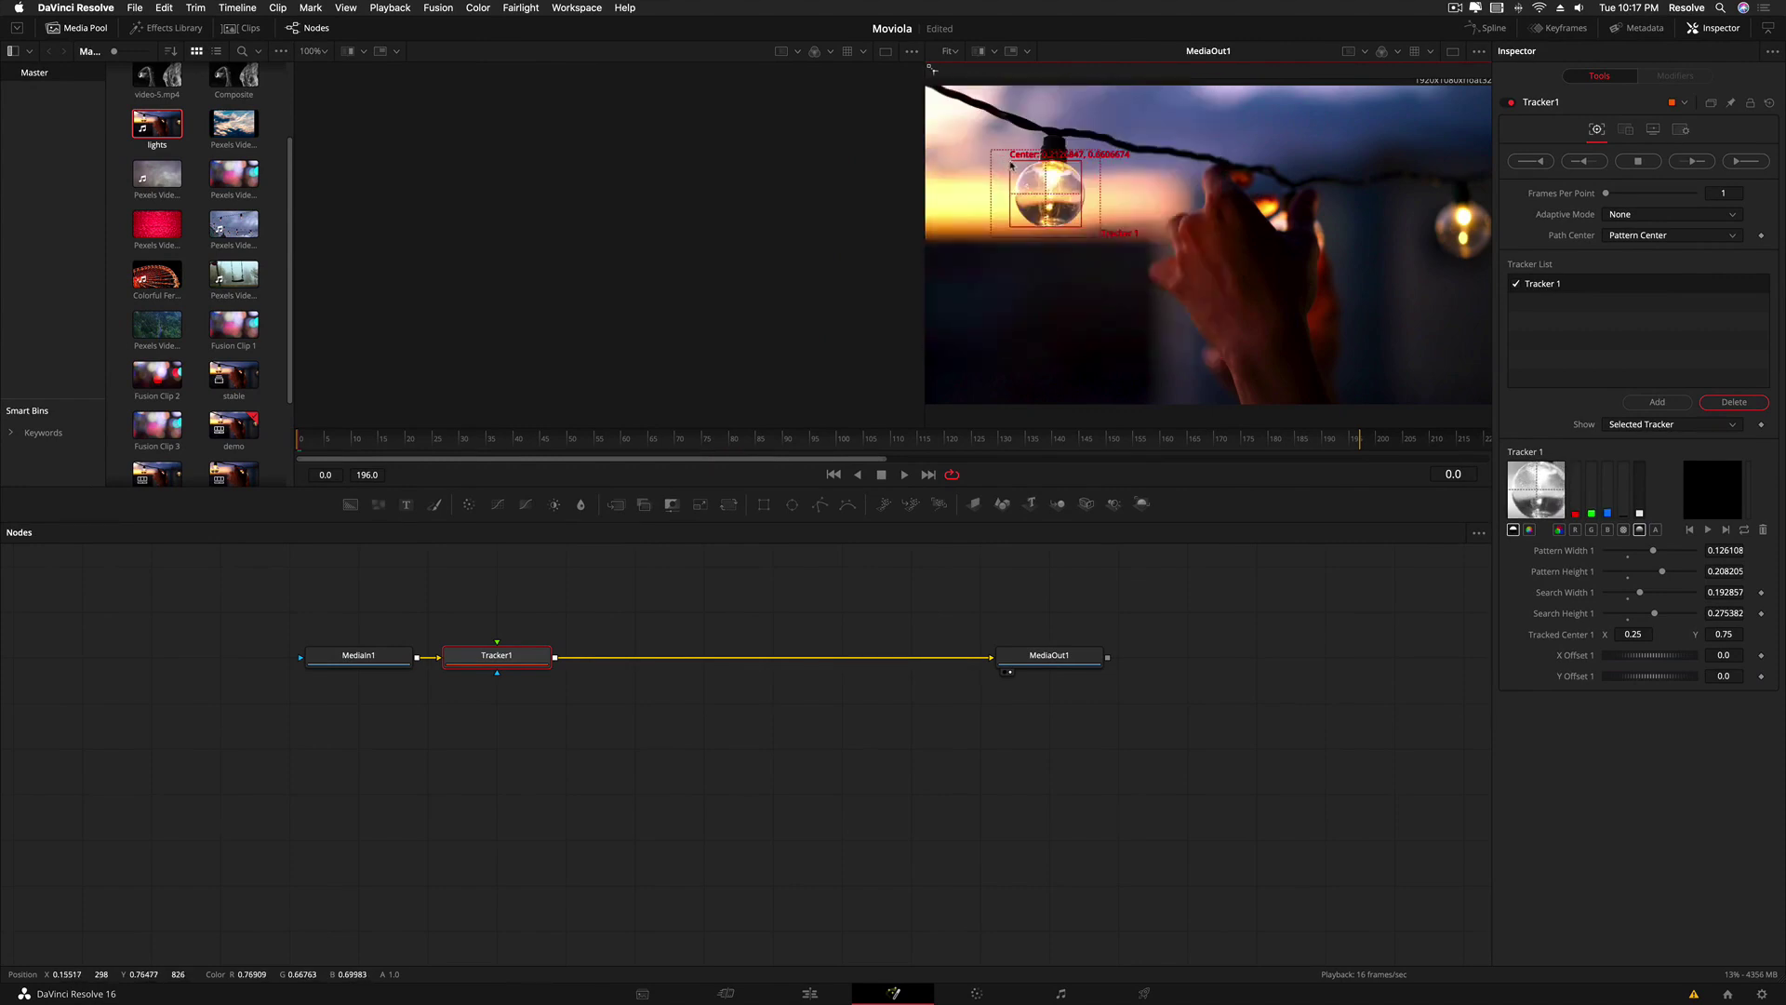
pyautogui.click(1758, 165)
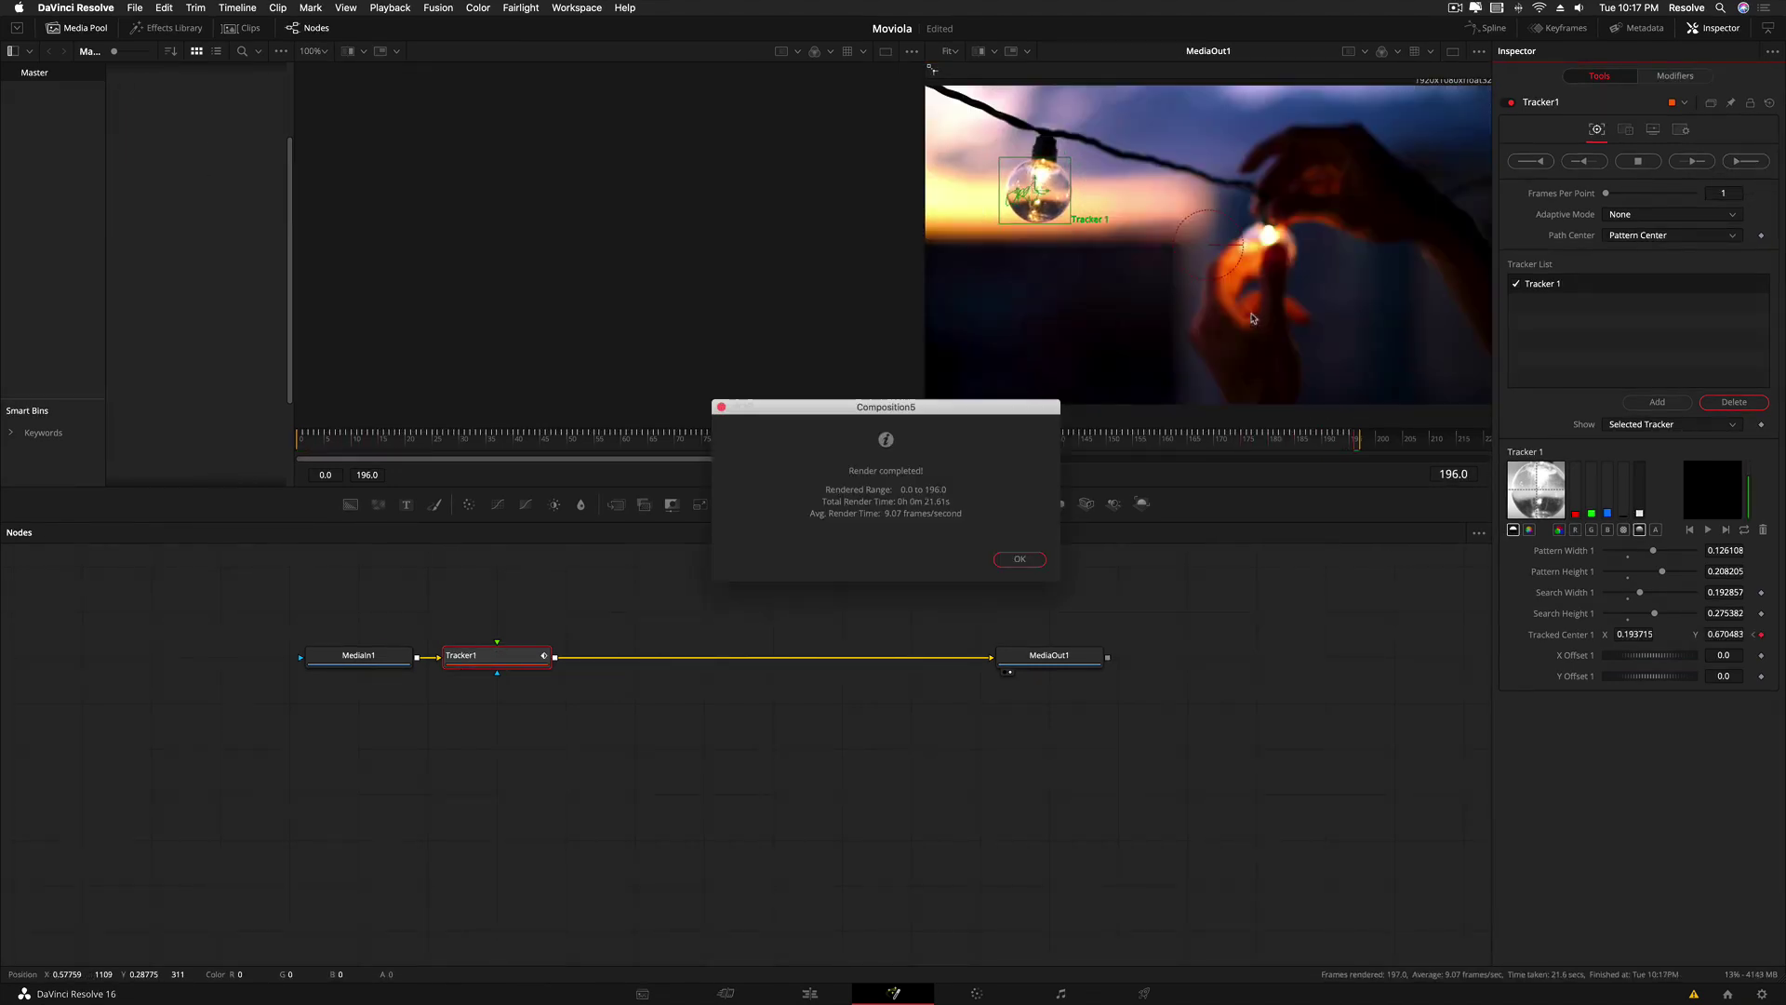
pyautogui.click(1020, 559)
pyautogui.press('space')
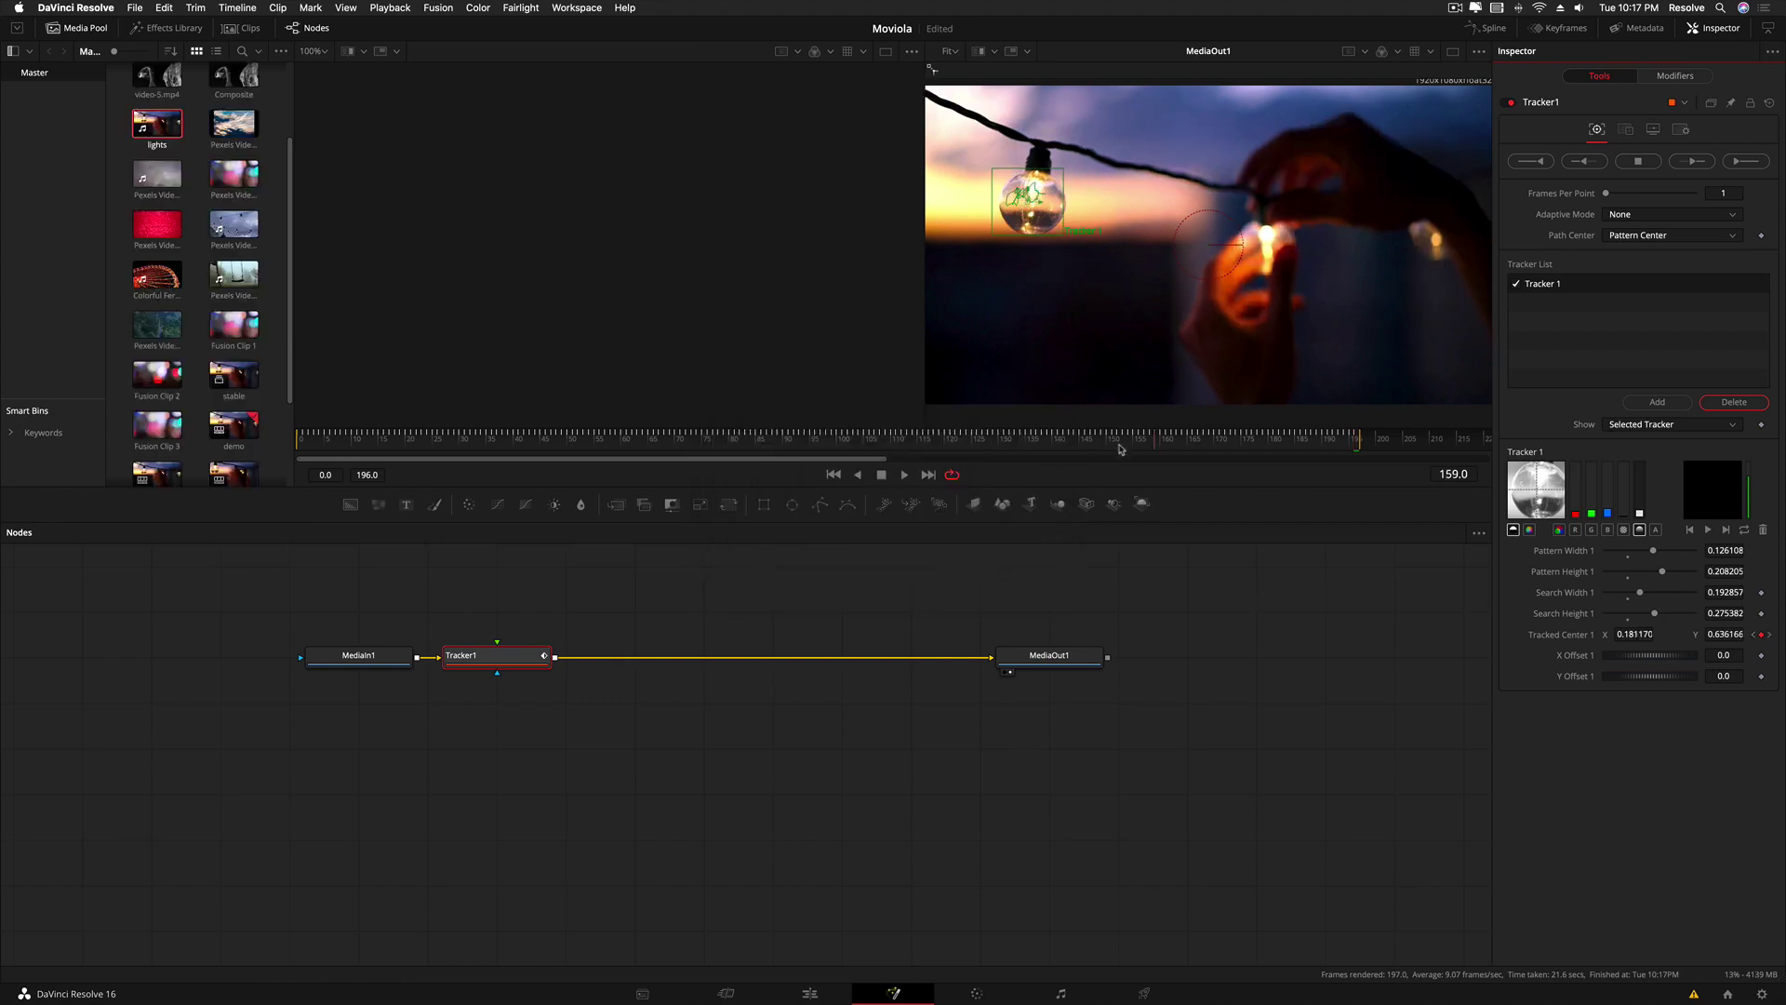
pyautogui.click(293, 465)
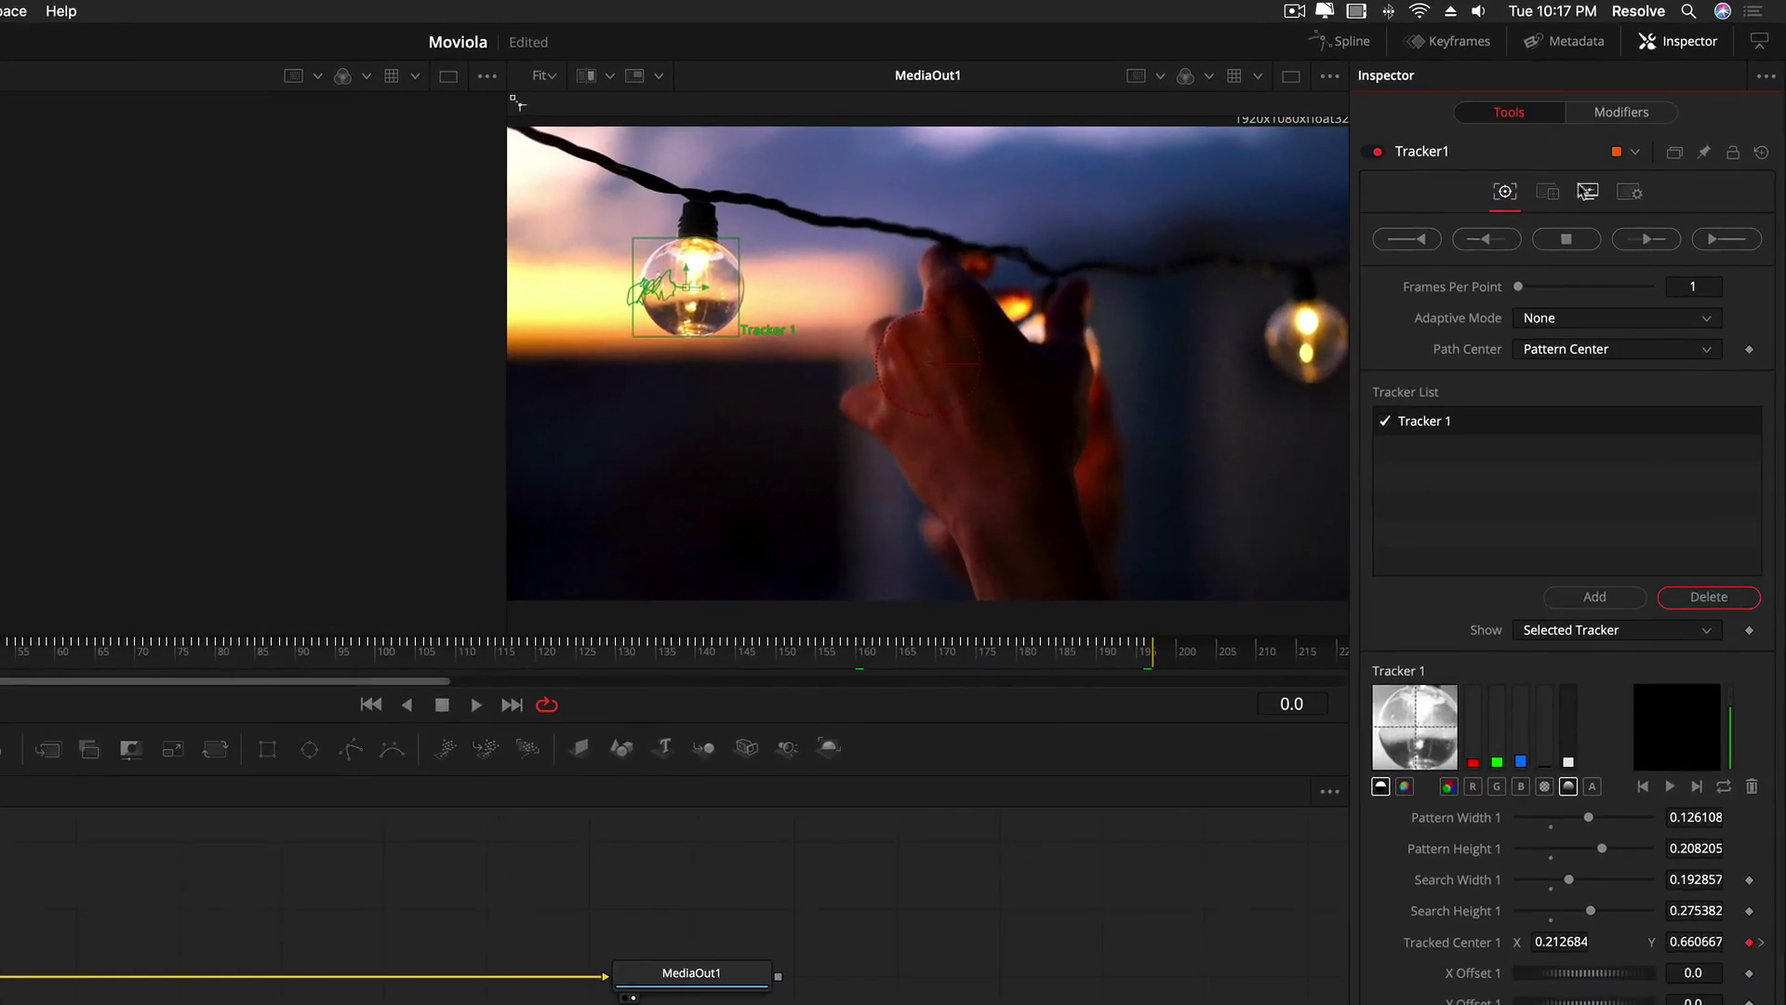
# - Set the Tracker1 operation to Match Move
pyautogui.click(1652, 131)
pyautogui.click(1547, 193)
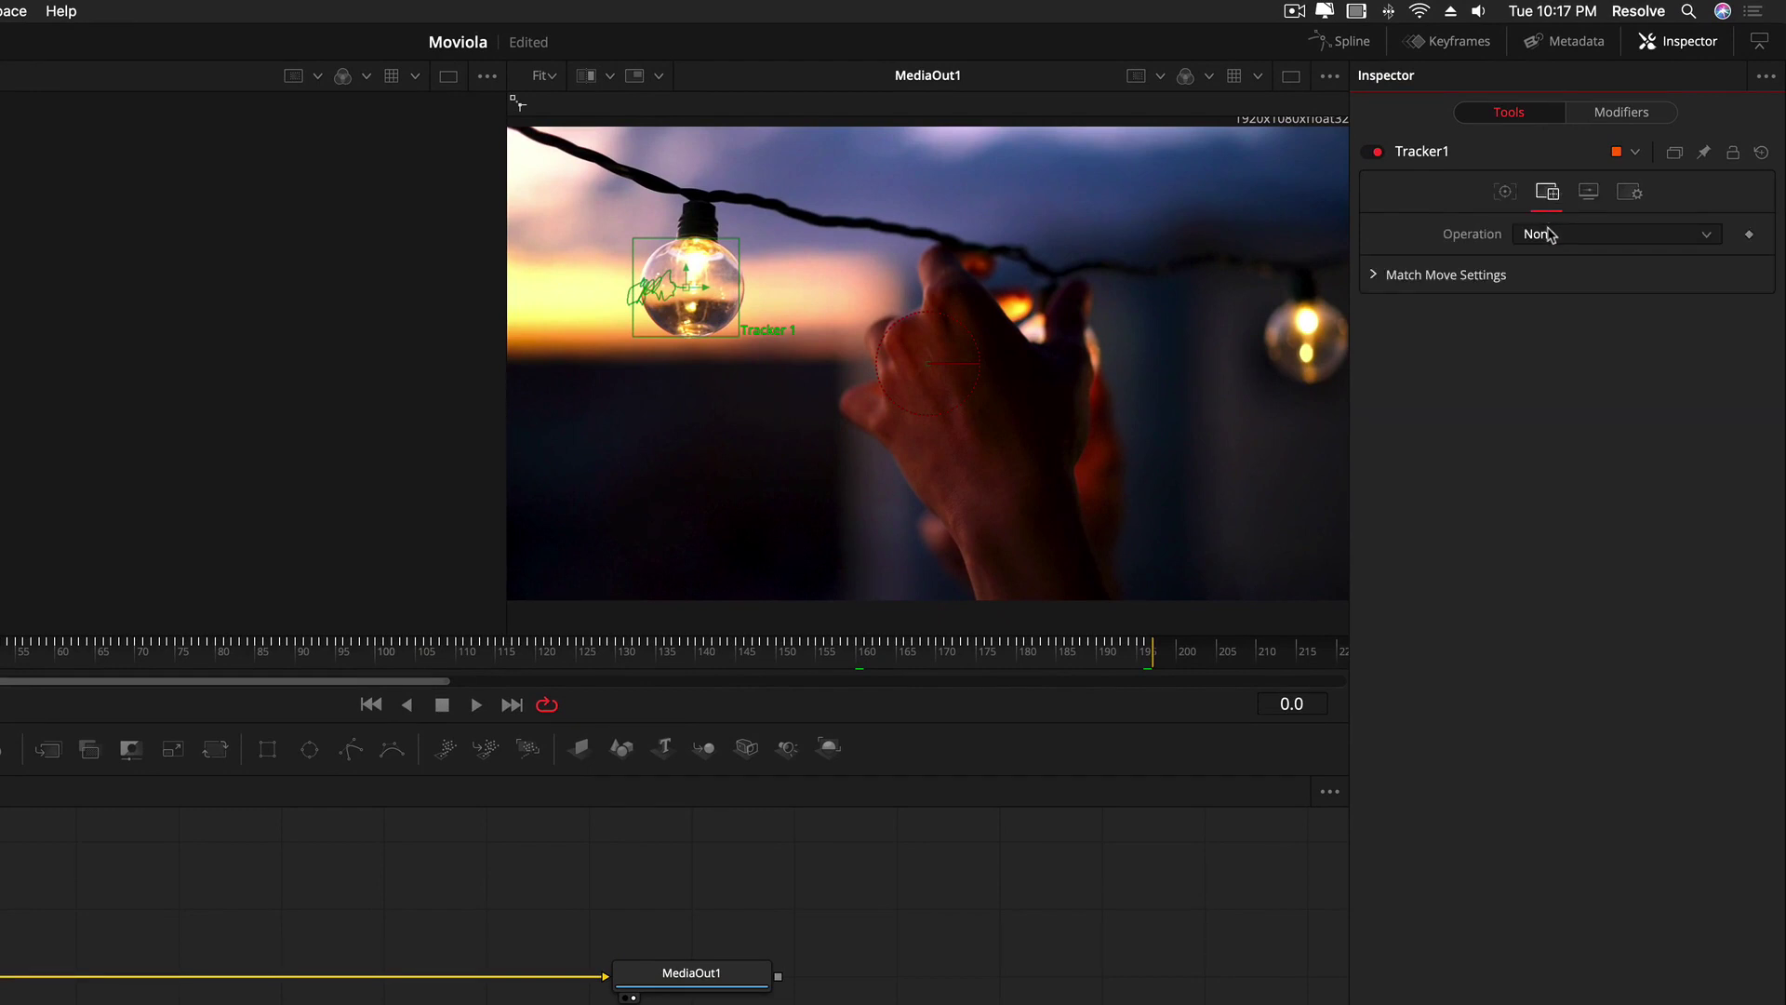
pyautogui.click(1548, 234)
pyautogui.click(1551, 283)
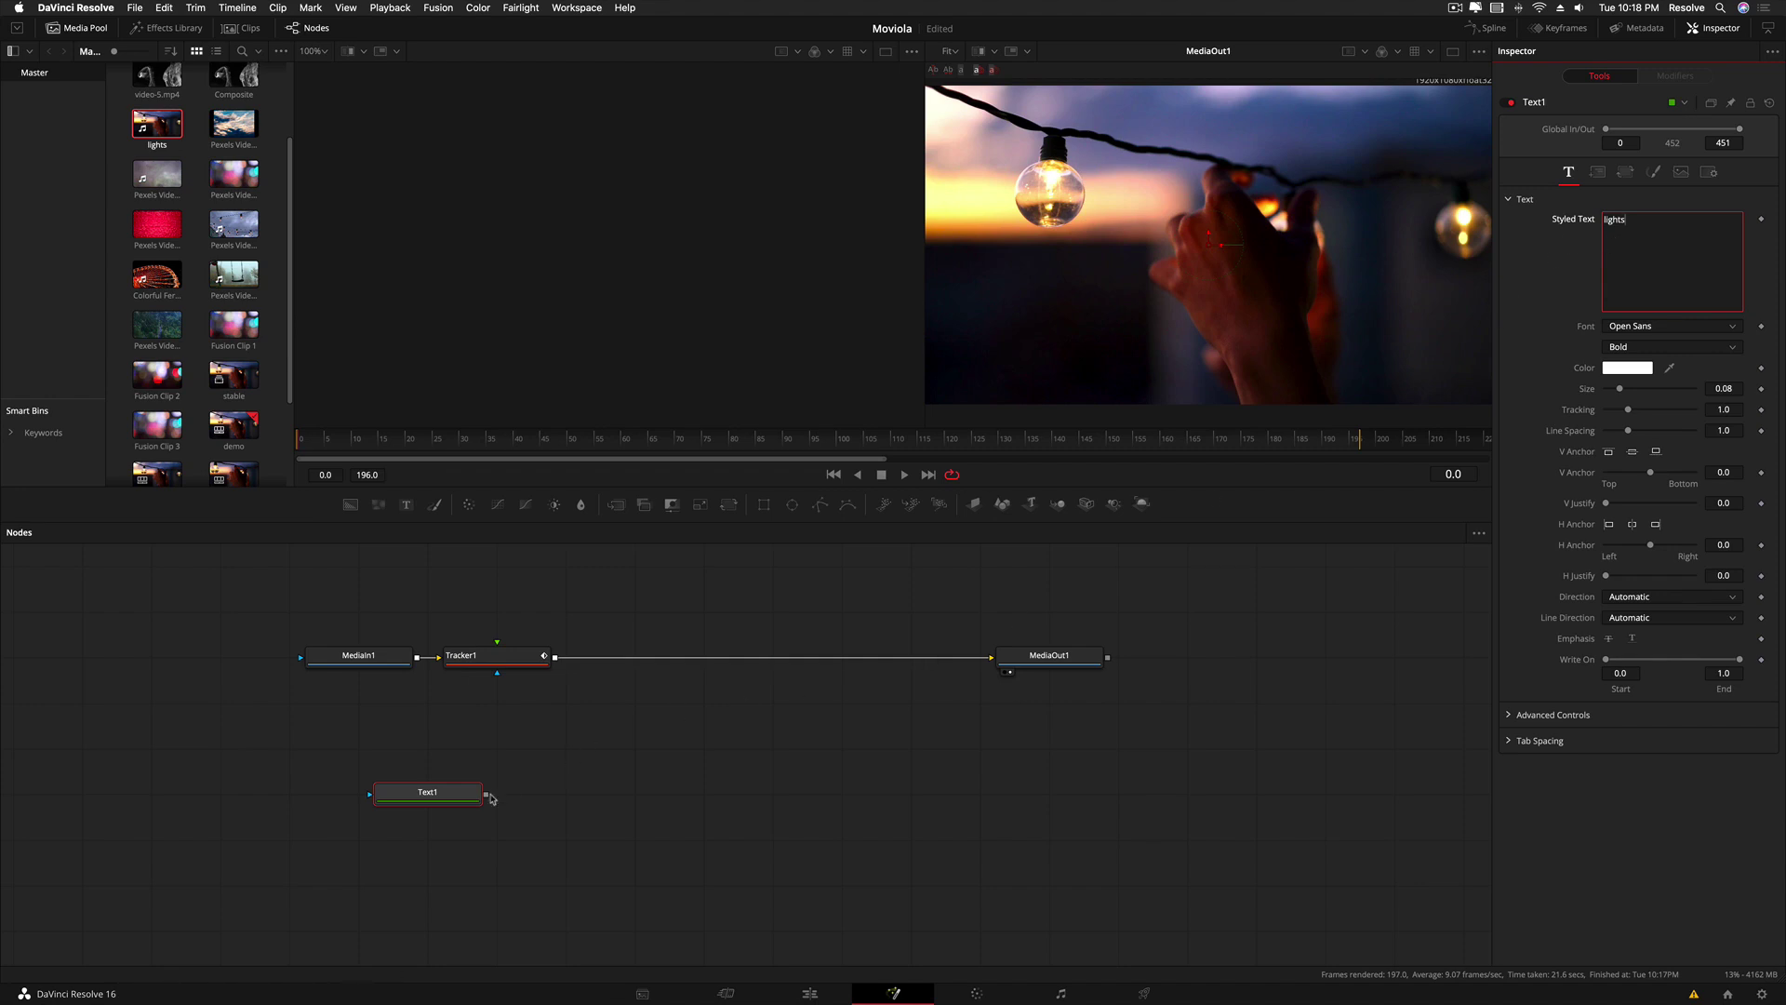
# - Display the "lights" Text1 node in the empty viewer and connect its output to Tracker1's foreground input
pyautogui.click(449, 792)
pyautogui.press('1')
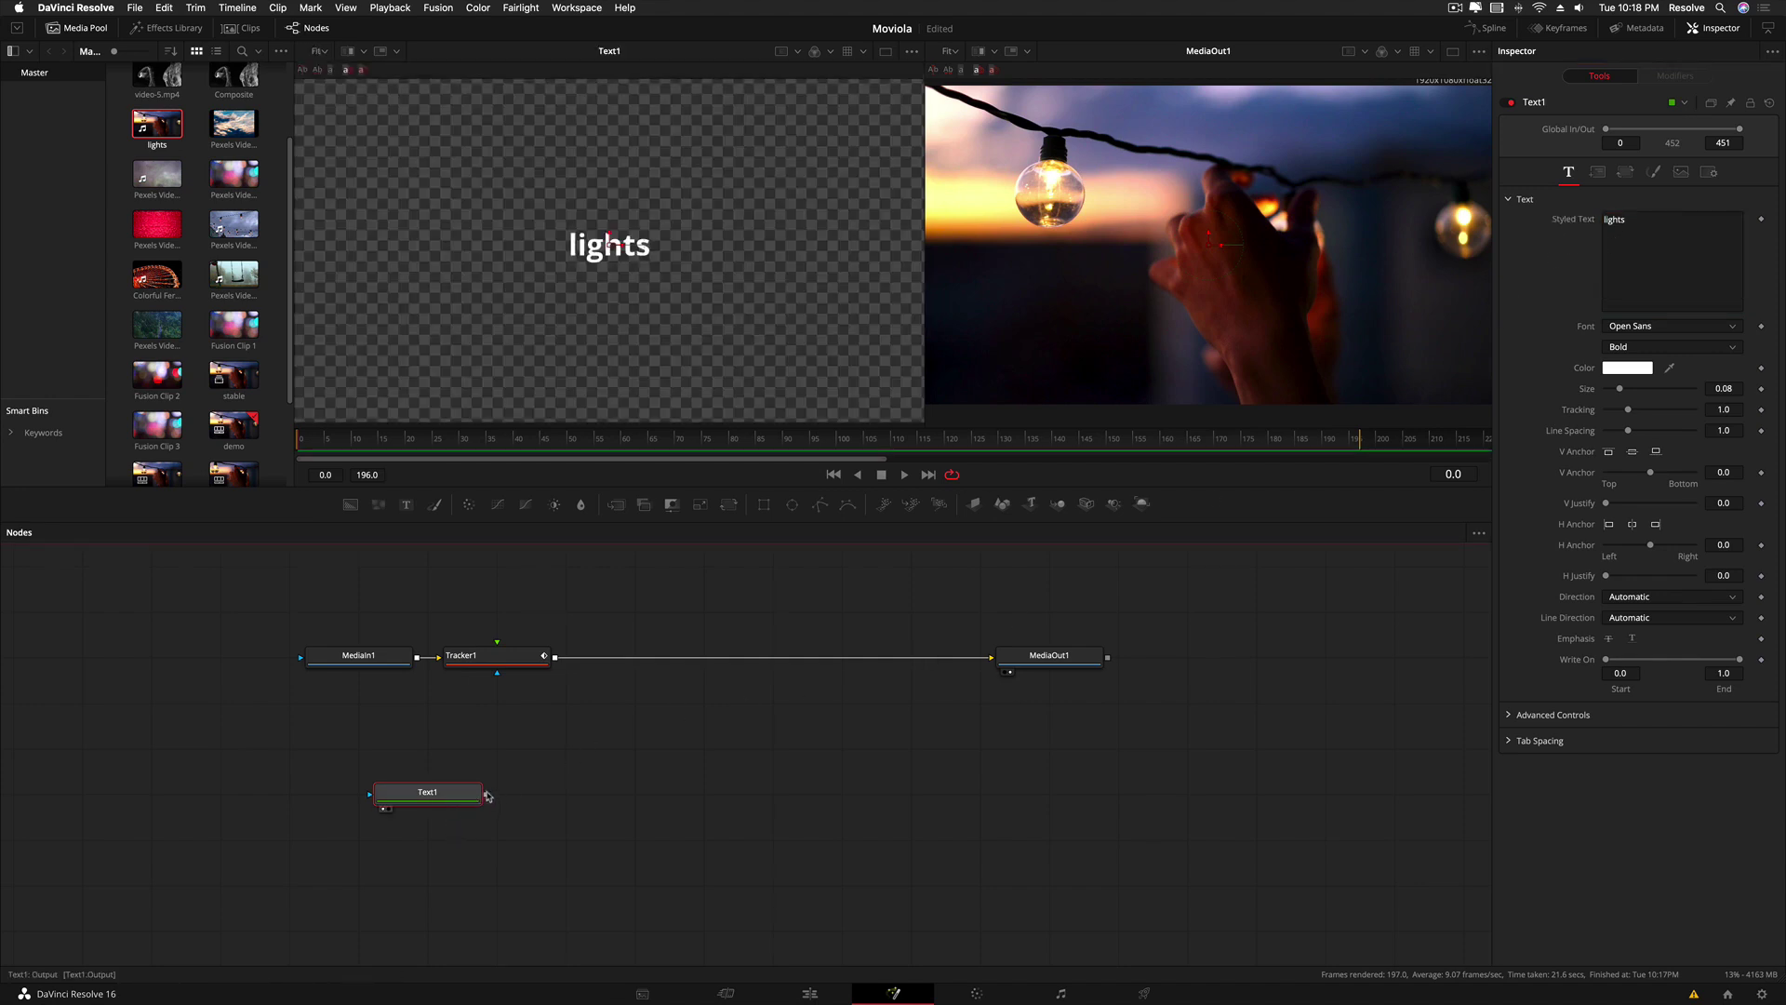
pyautogui.moveTo(485, 791); pyautogui.dragTo(512, 660)
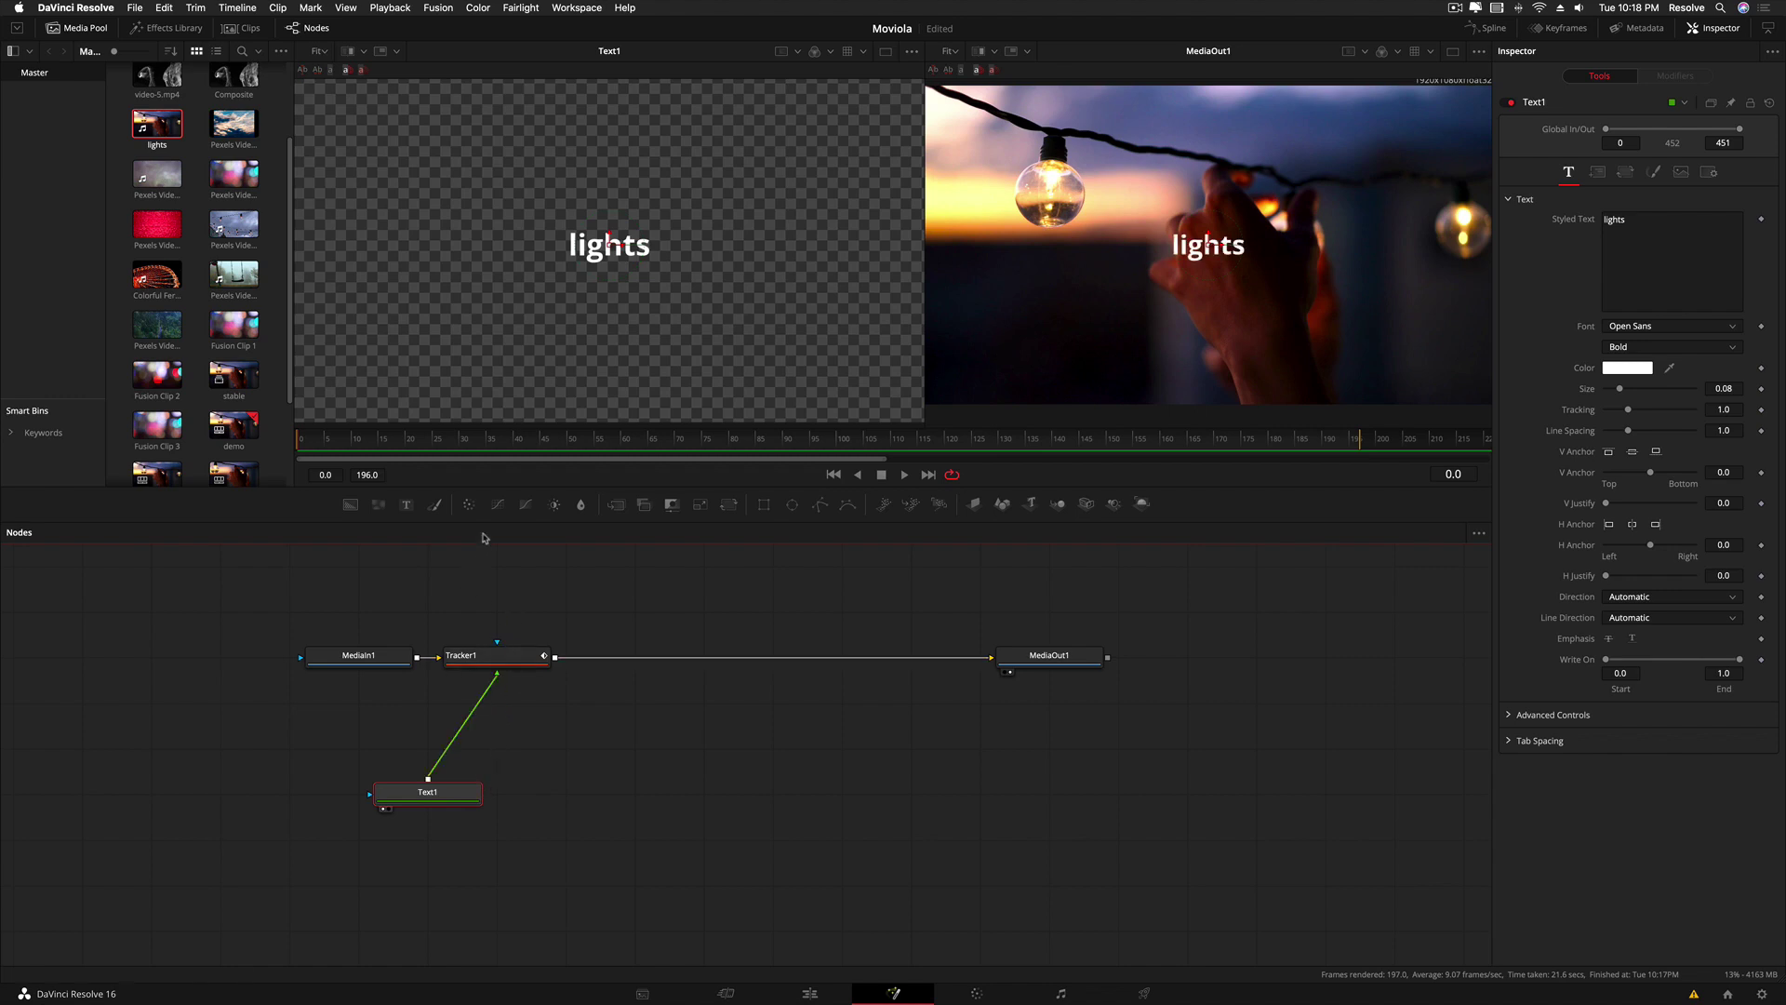
# - Move the "lights" text just below the leftmost bulb and play the clip to check that it follows
pyautogui.press('space')
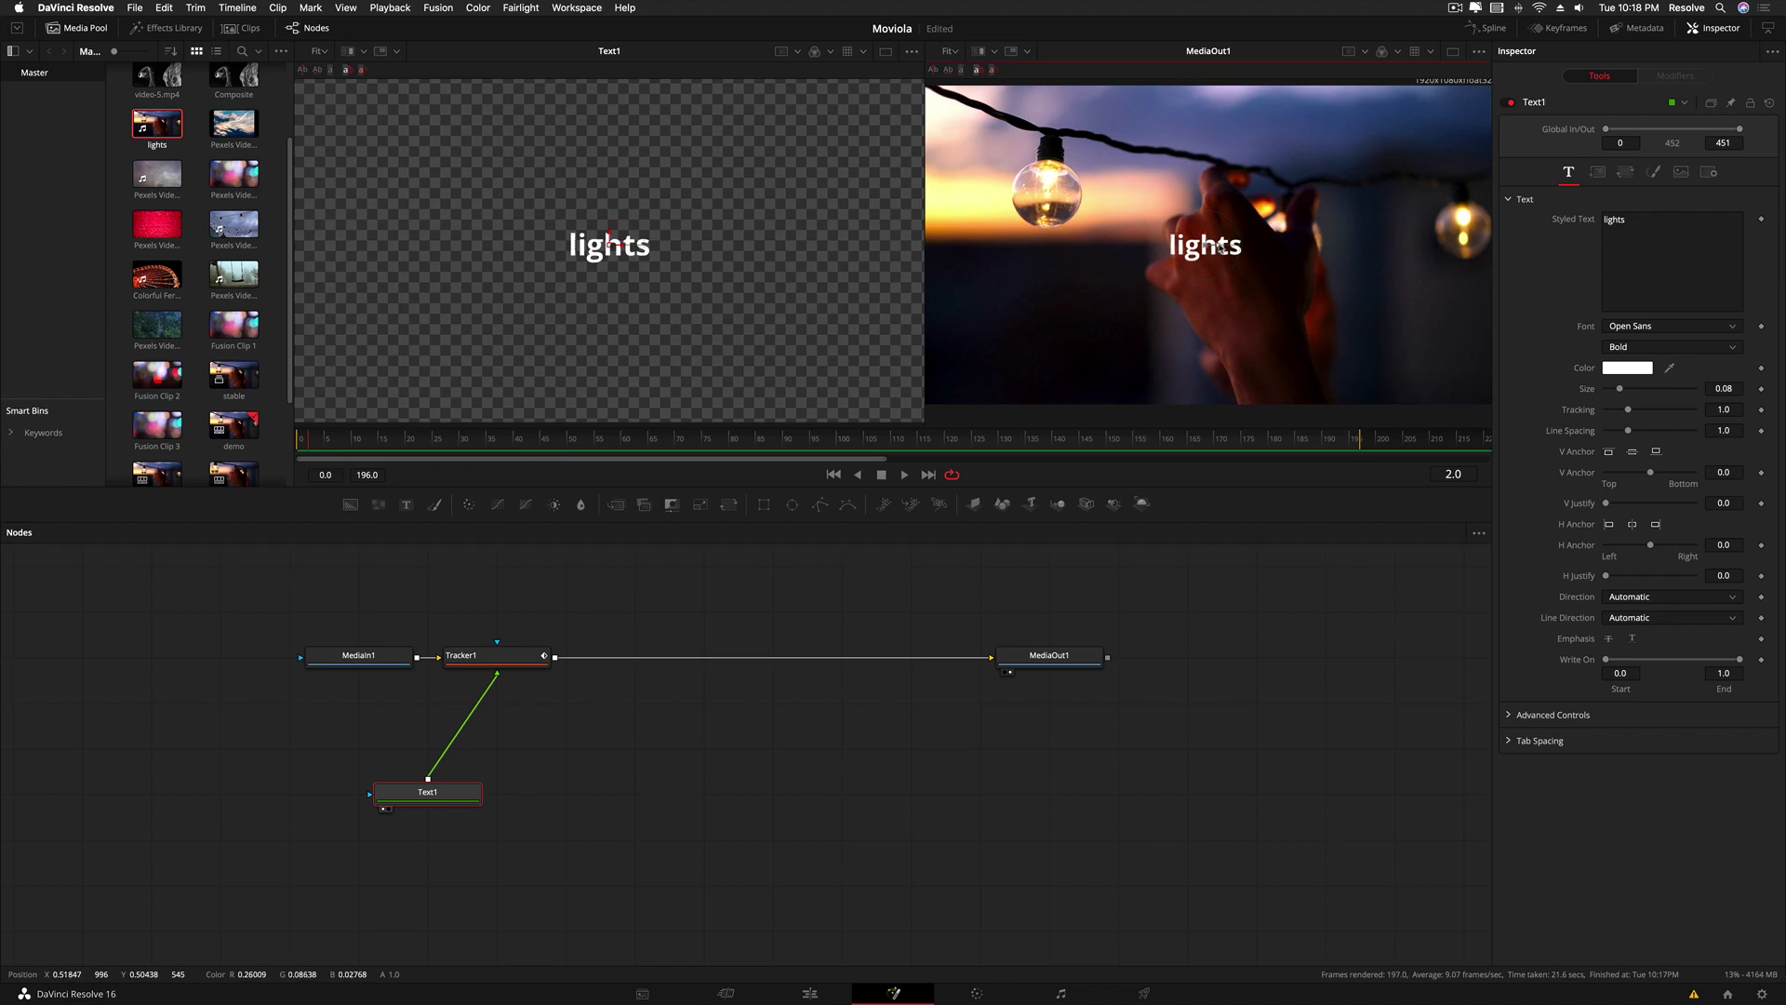
pyautogui.moveTo(1210, 245); pyautogui.dragTo(1045, 242)
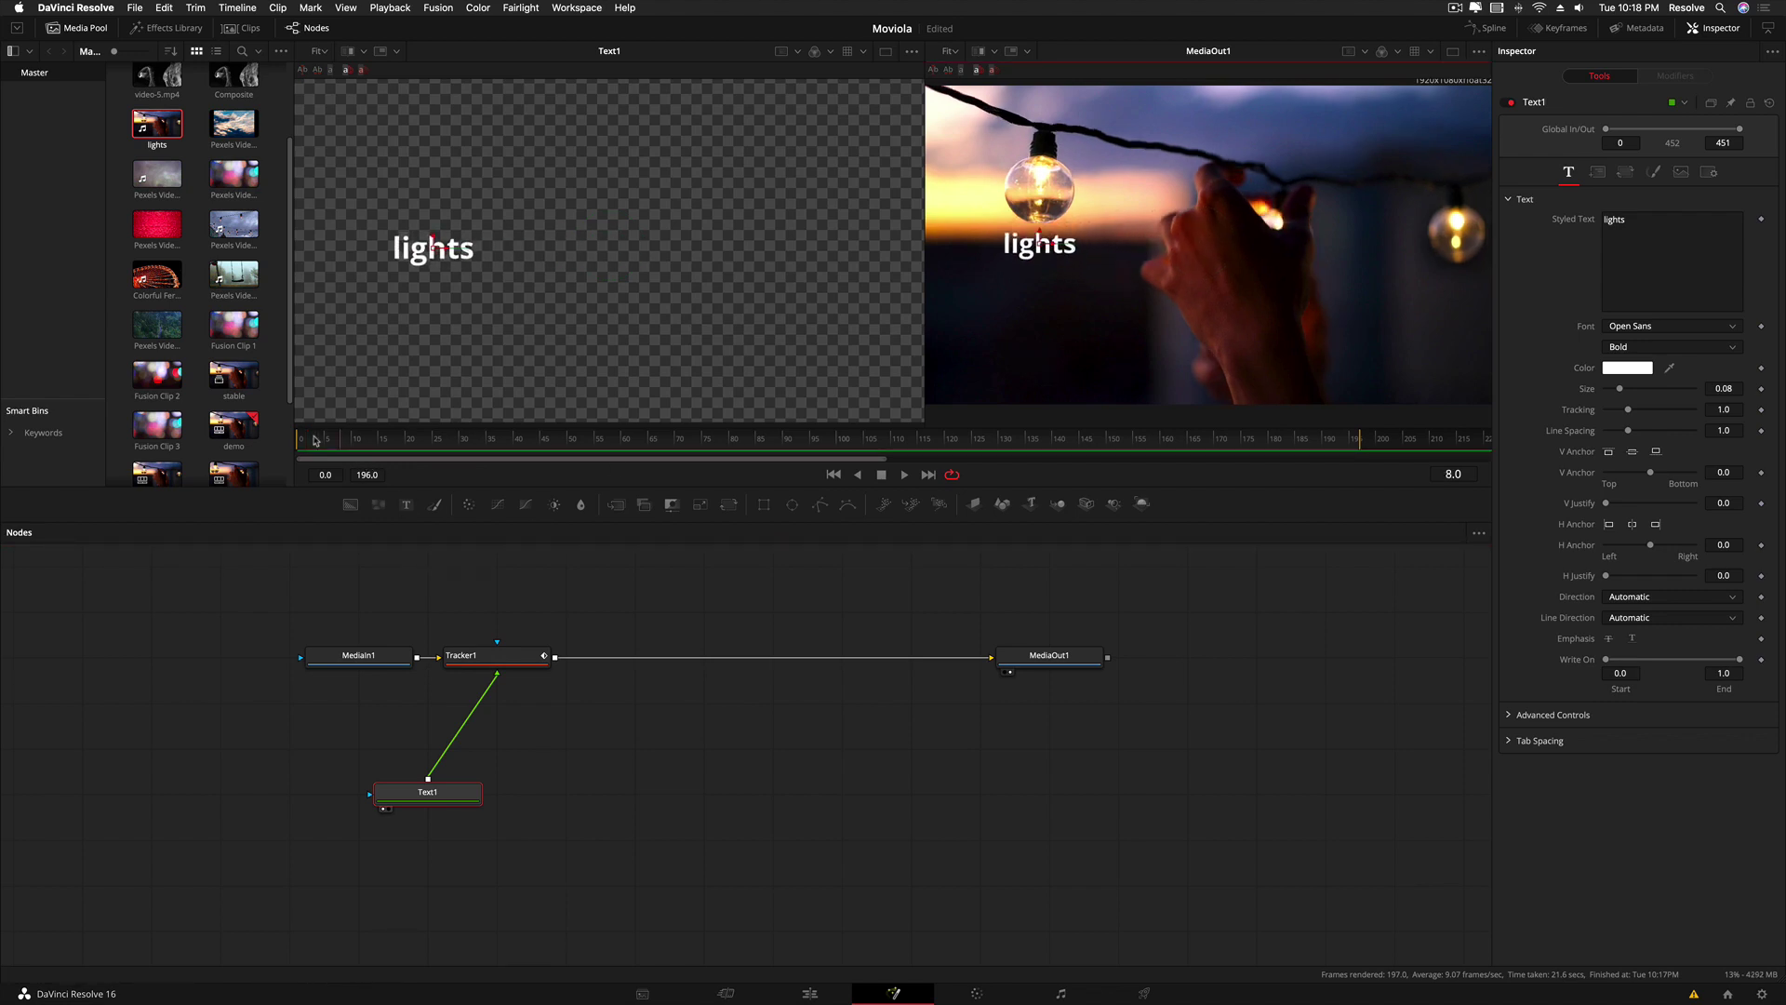
pyautogui.press('space')
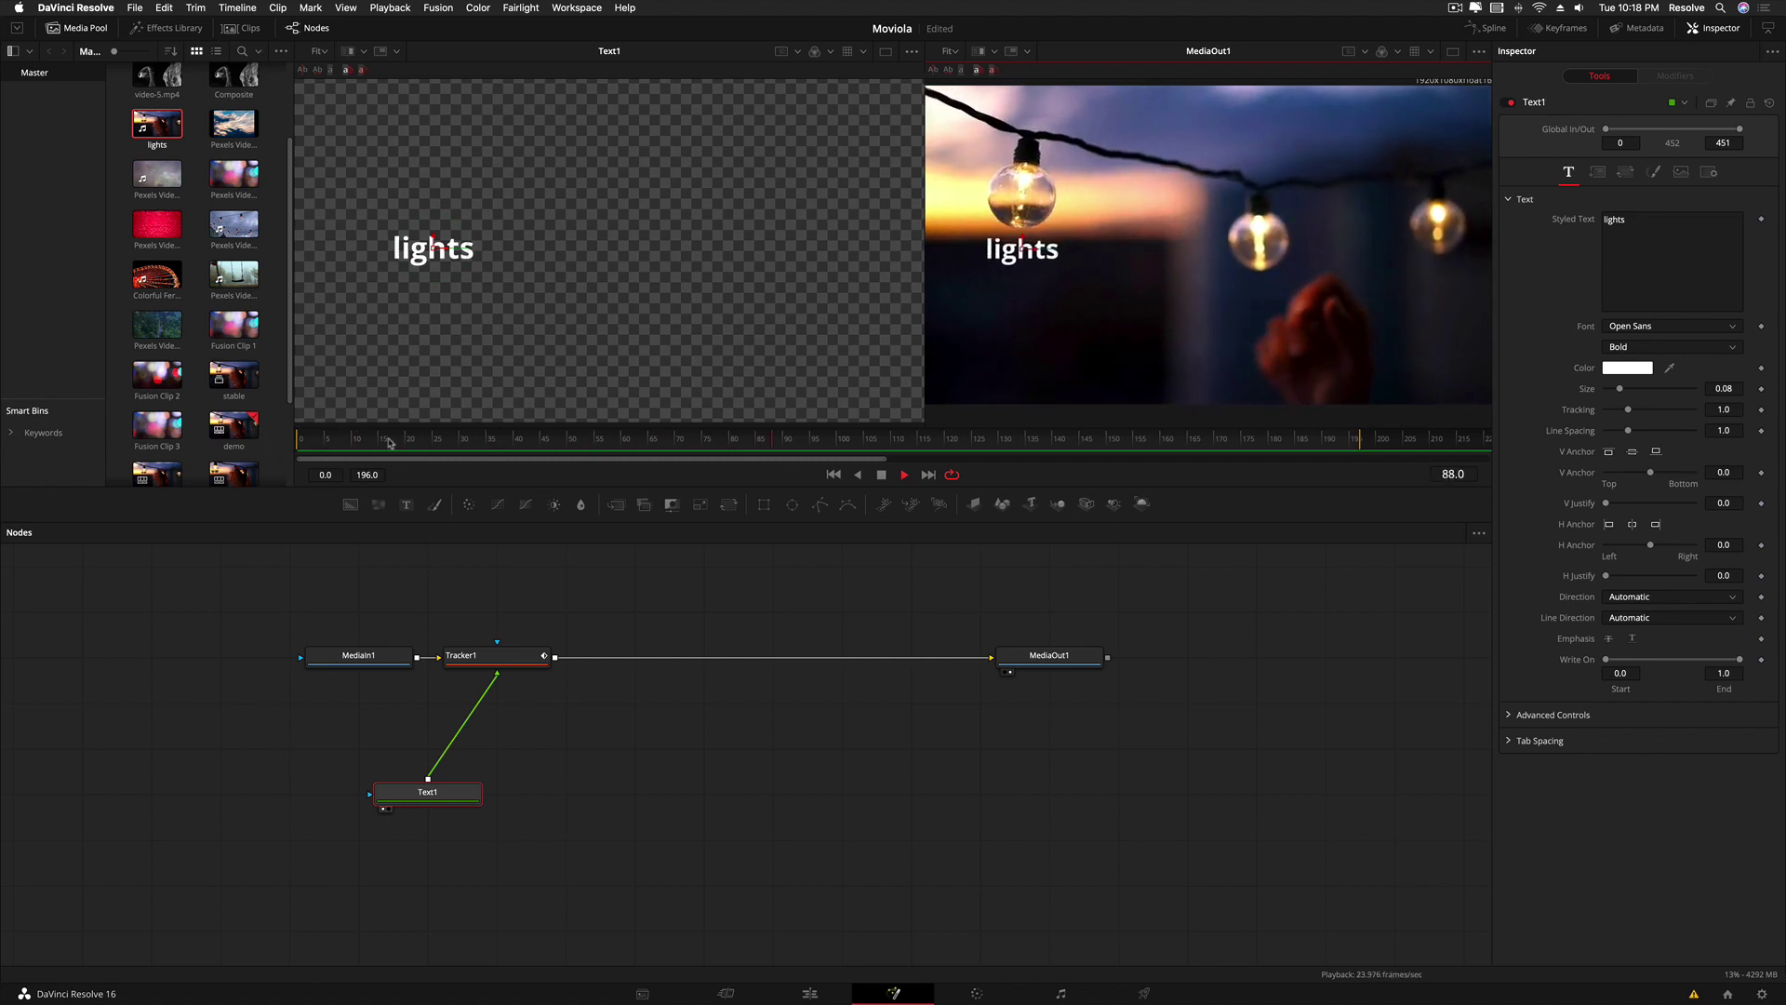
pyautogui.press('space')
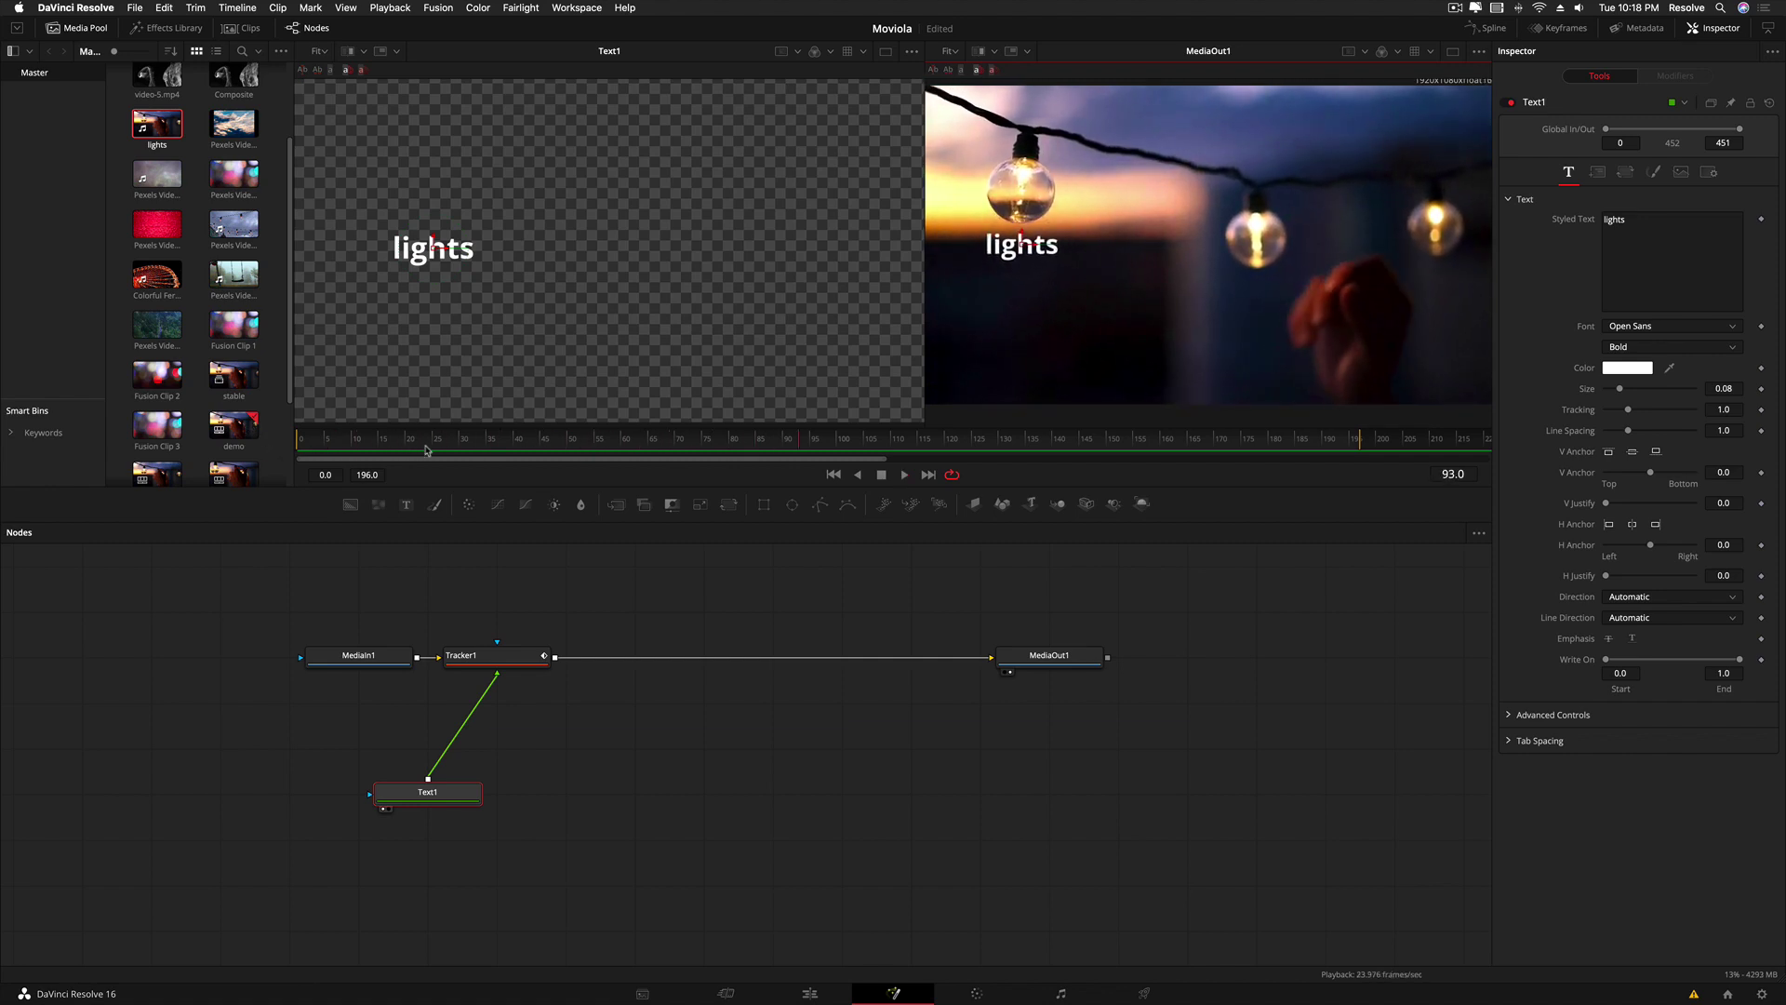
# - Review Tracker1's tracker list, display options and Match Move operation settings
pyautogui.click(478, 660)
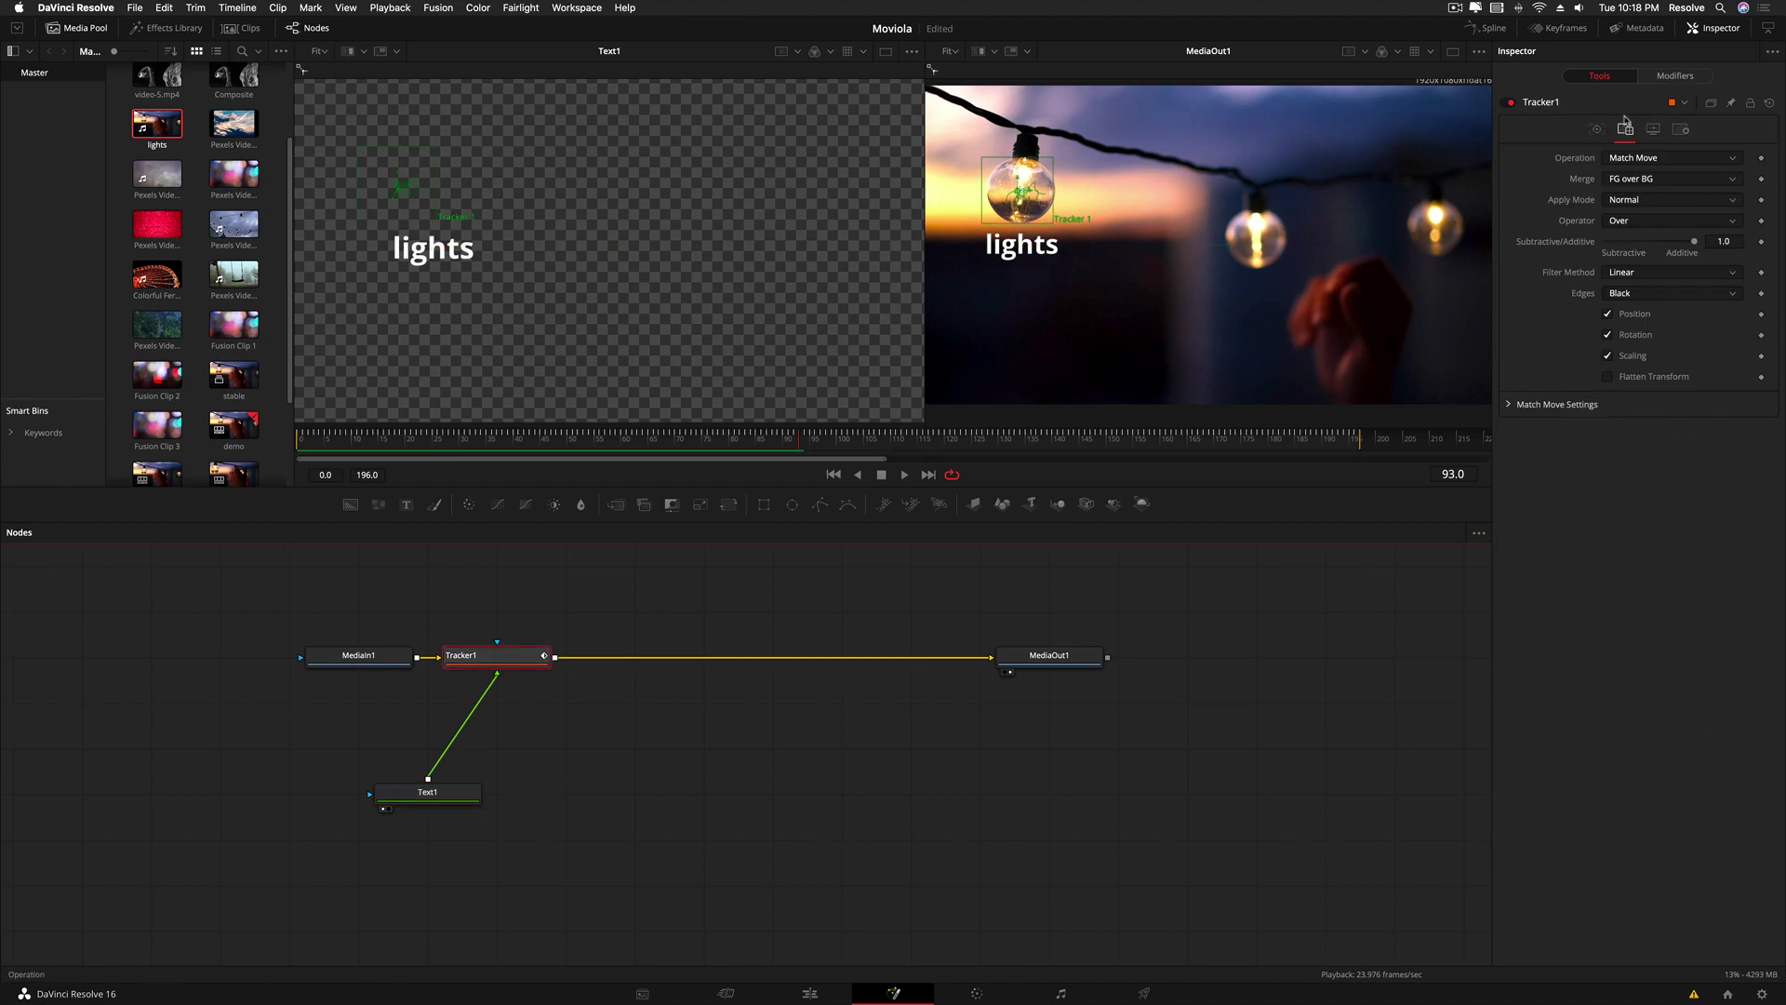
pyautogui.click(1597, 130)
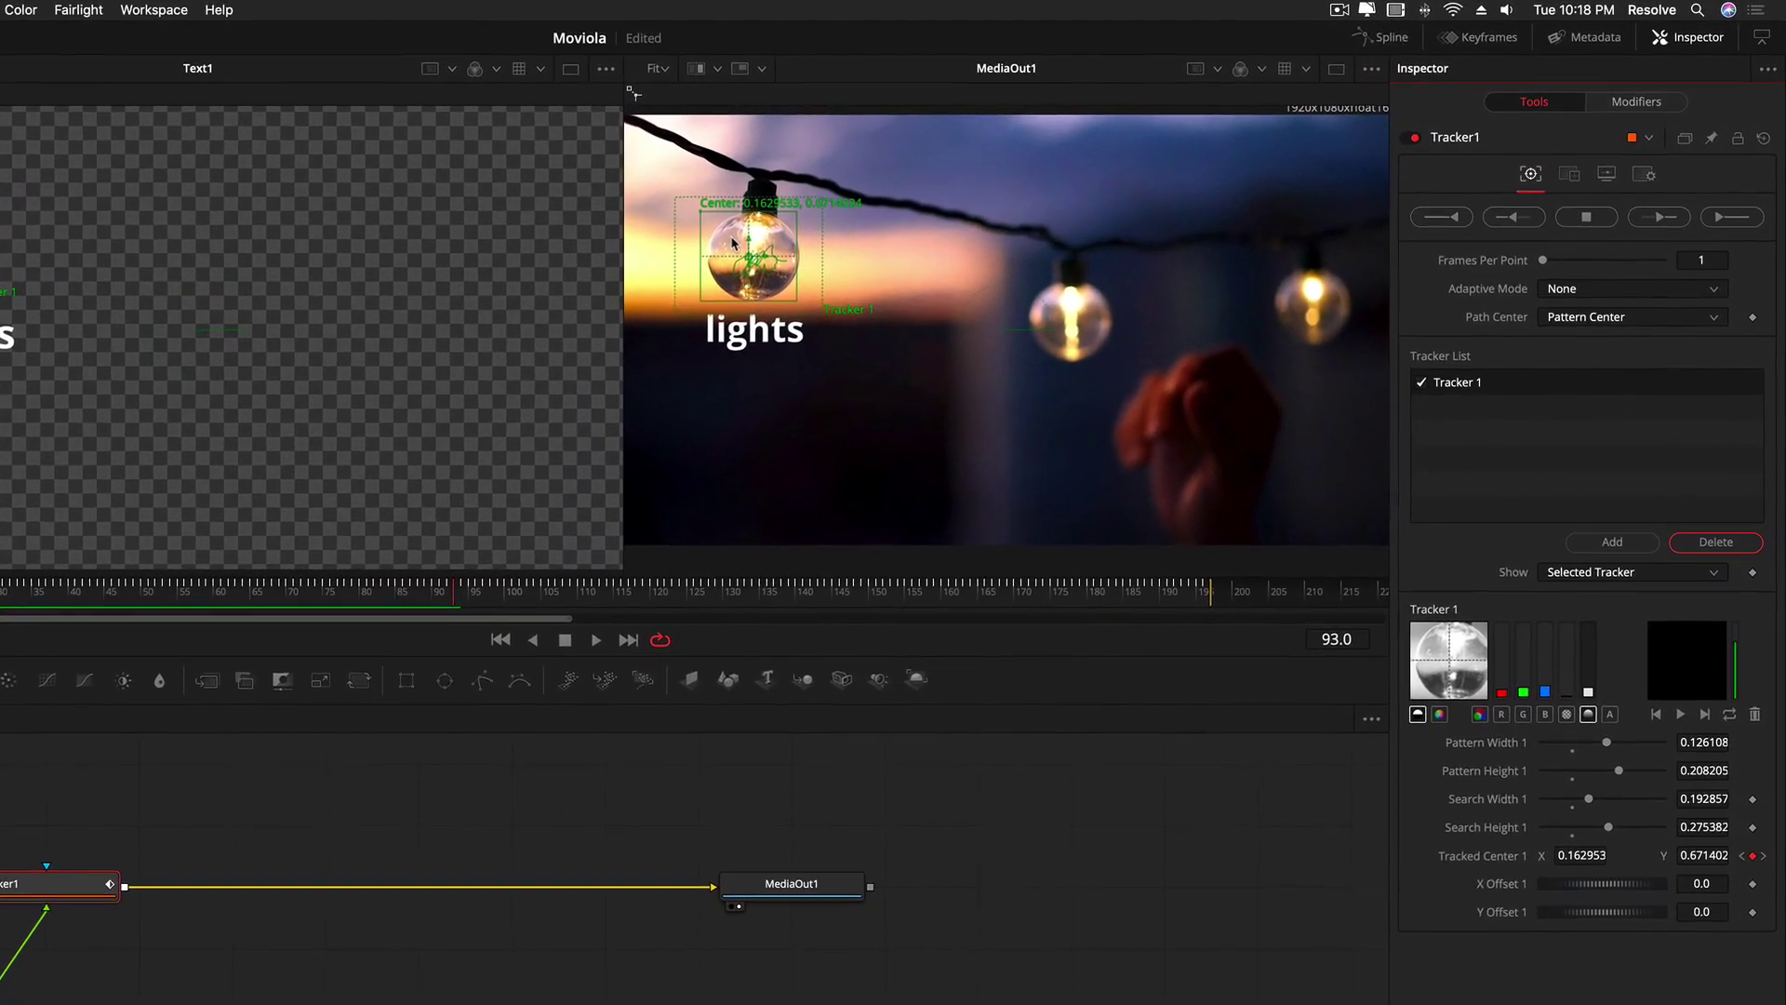
pyautogui.click(1604, 176)
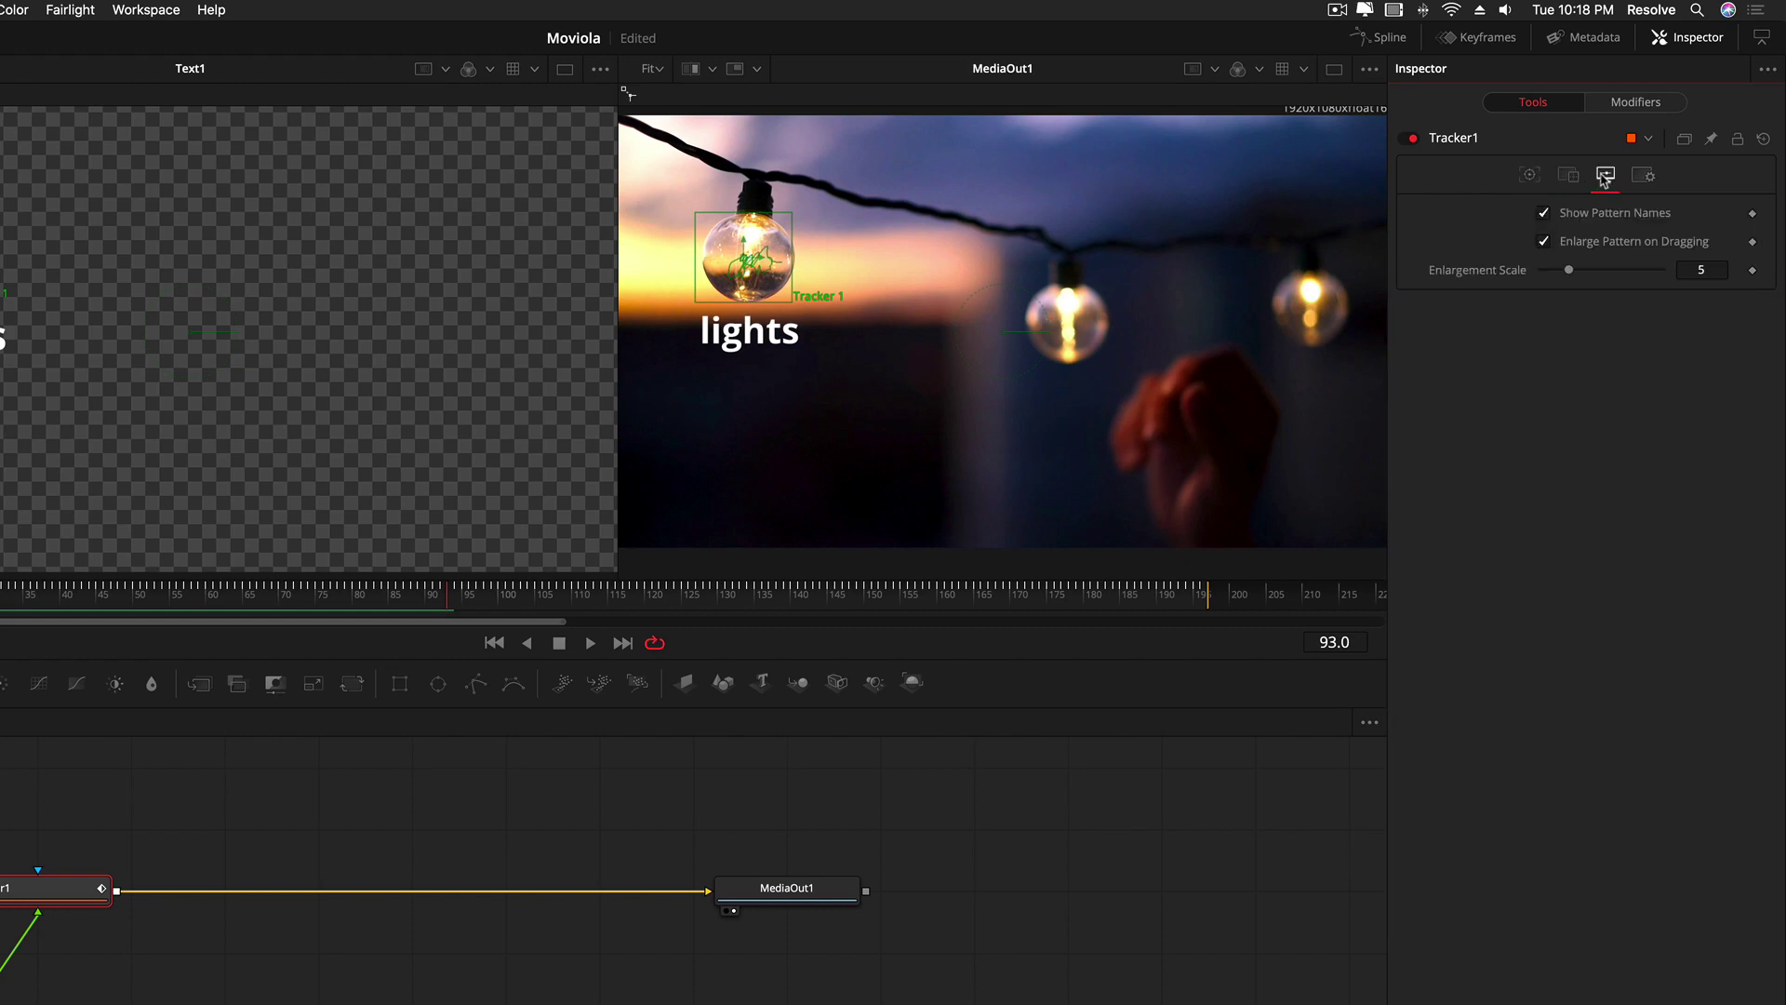
pyautogui.click(1569, 176)
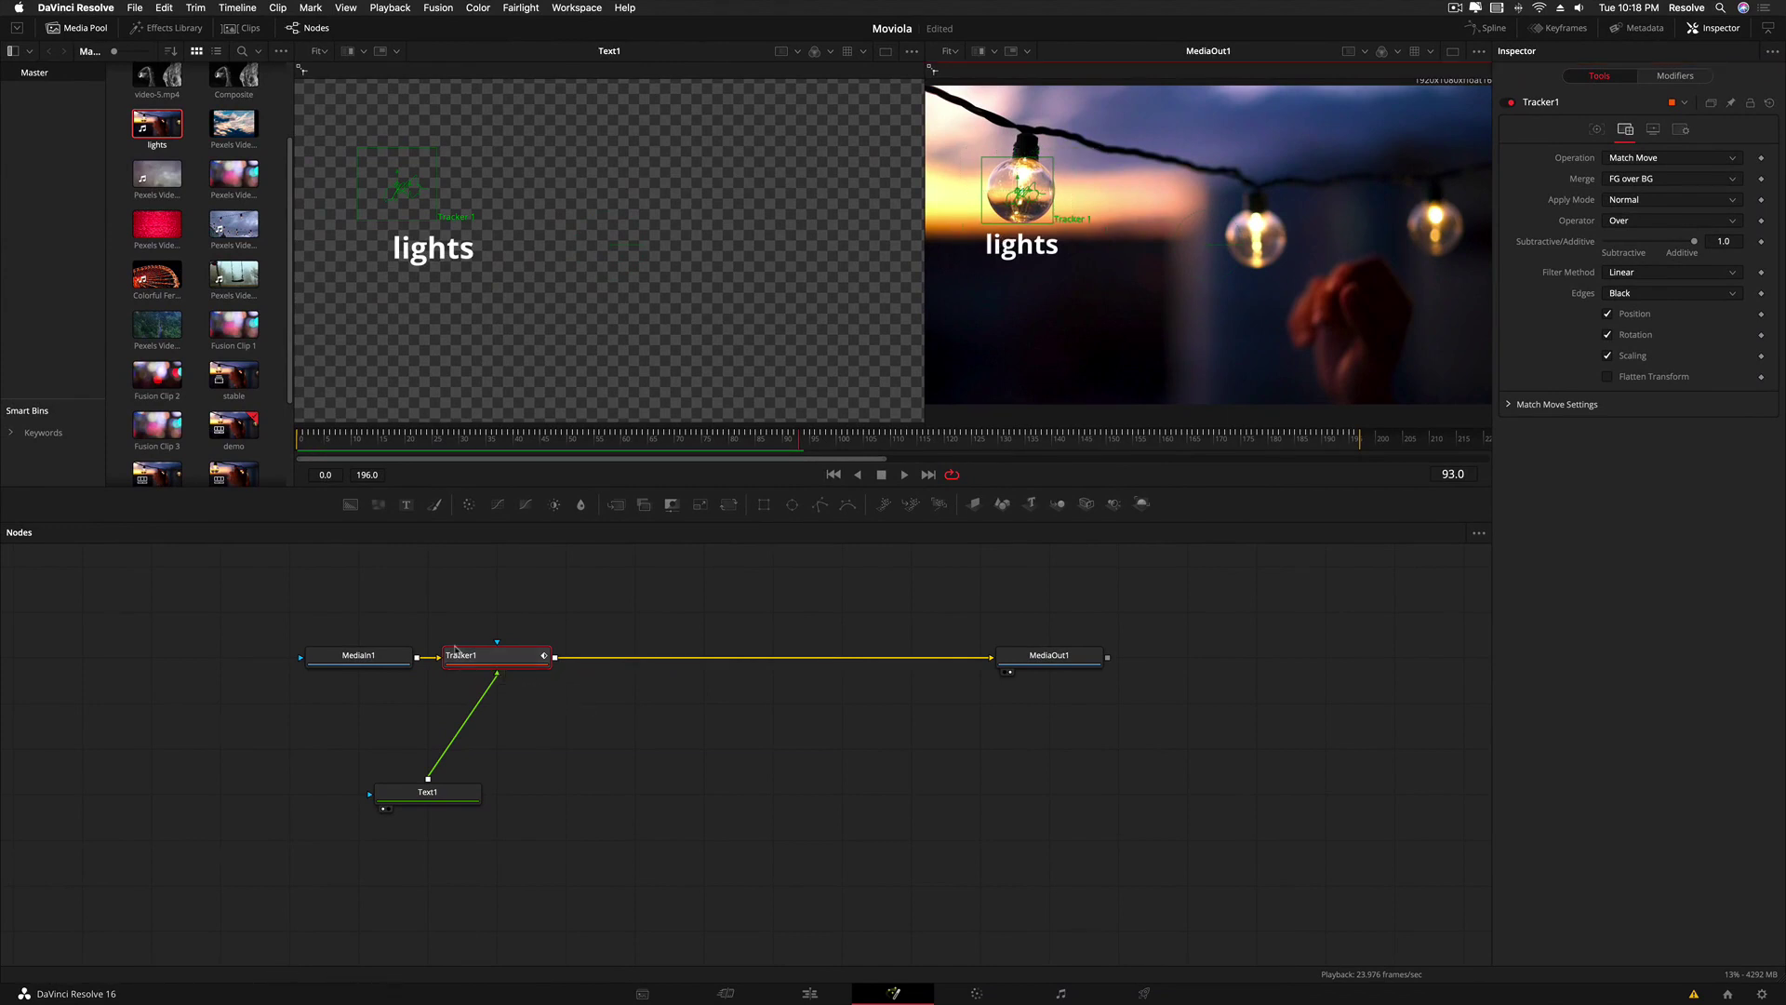
# - Nudge the "lights" text slightly upward toward the leftmost bulb and play the clip from frame 2 to check that it follows
pyautogui.click(427, 791)
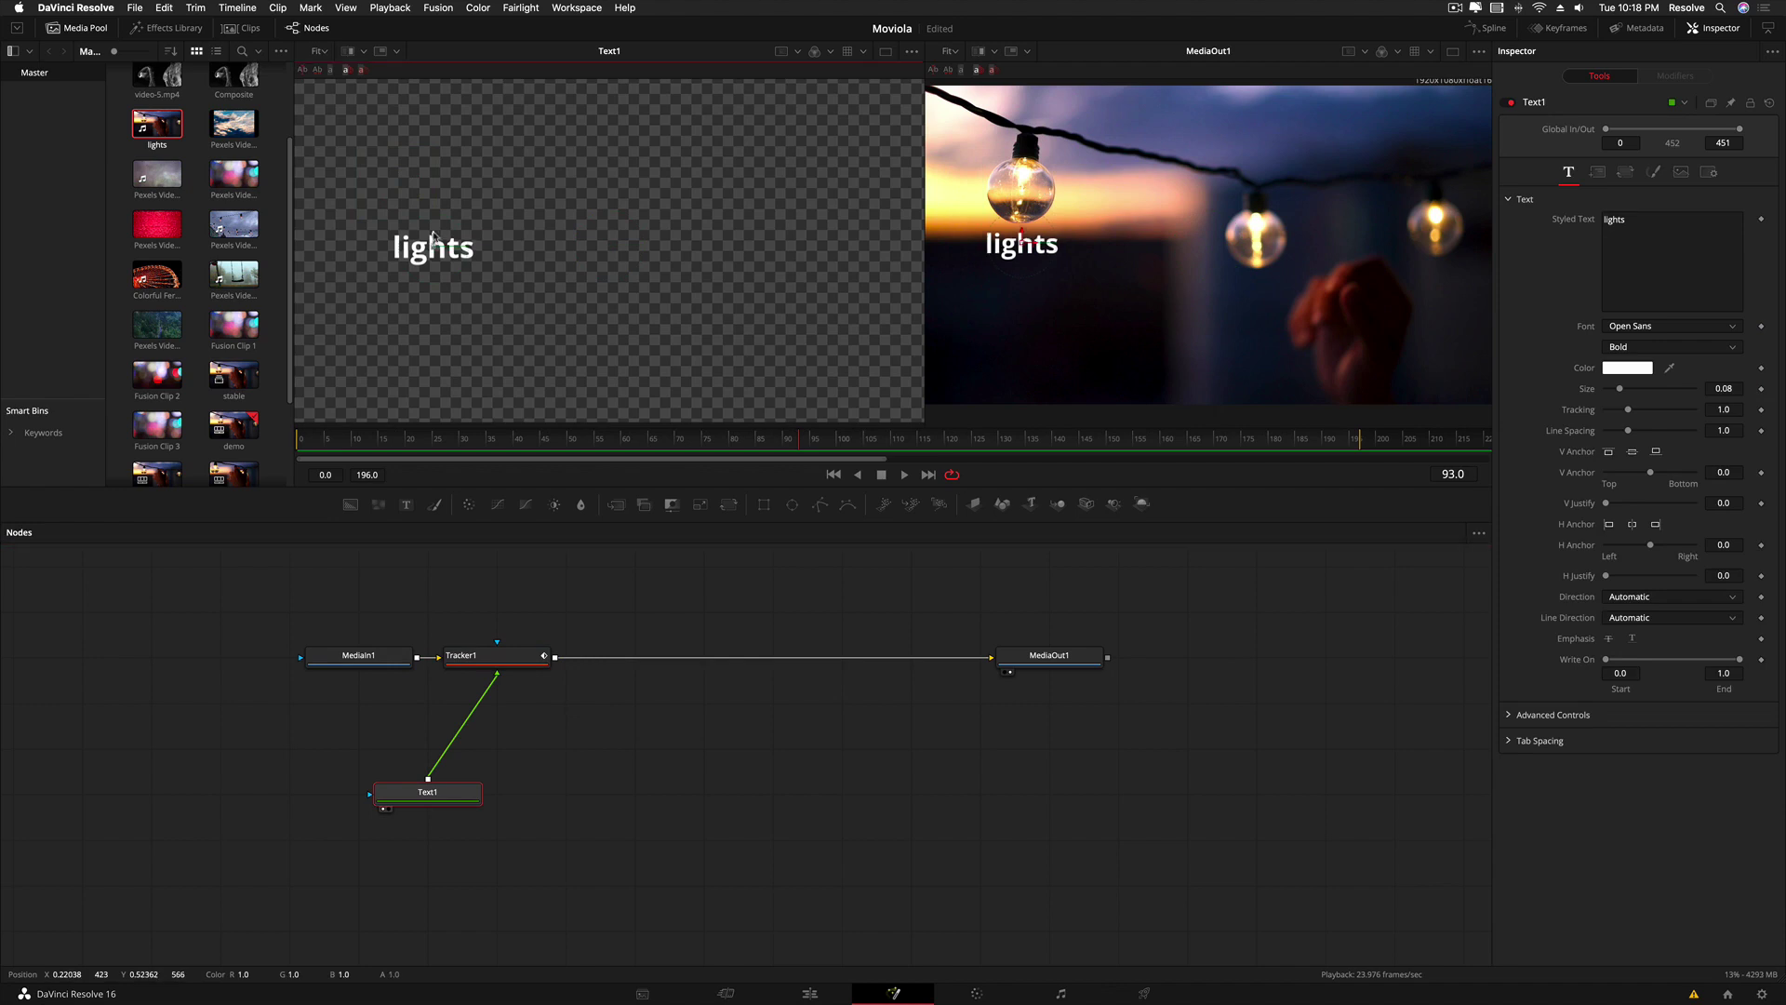
pyautogui.click(304, 434)
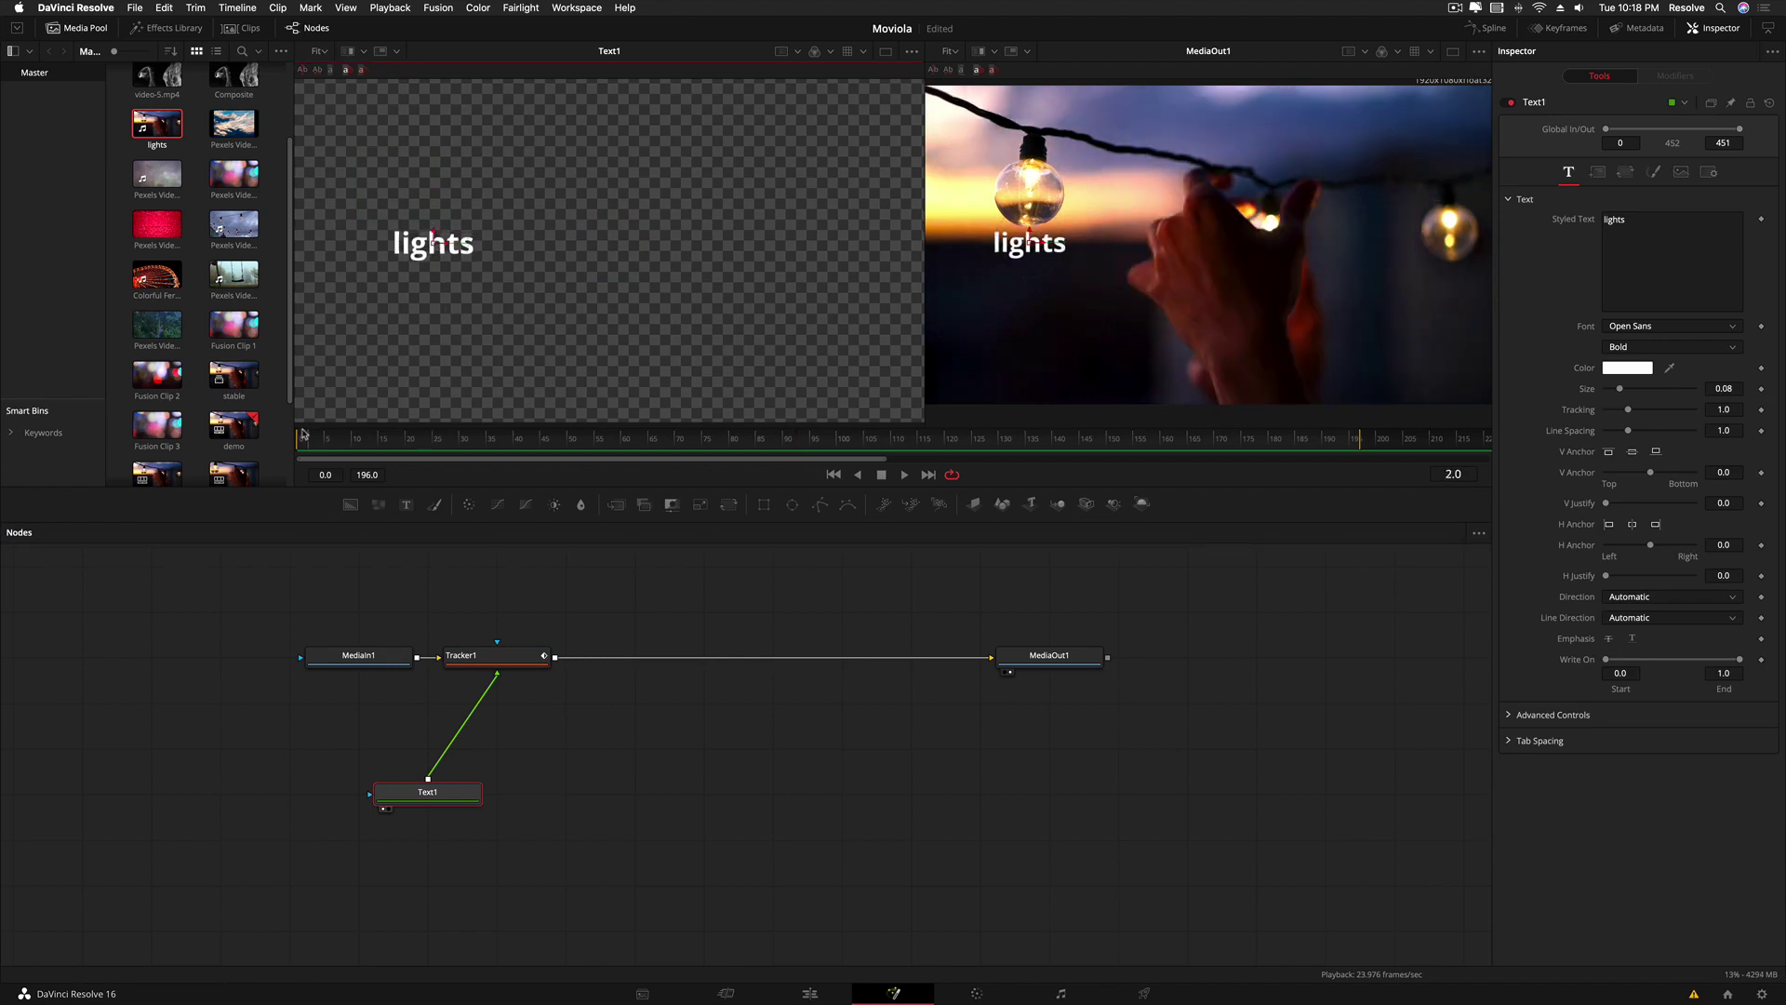
pyautogui.press('space')
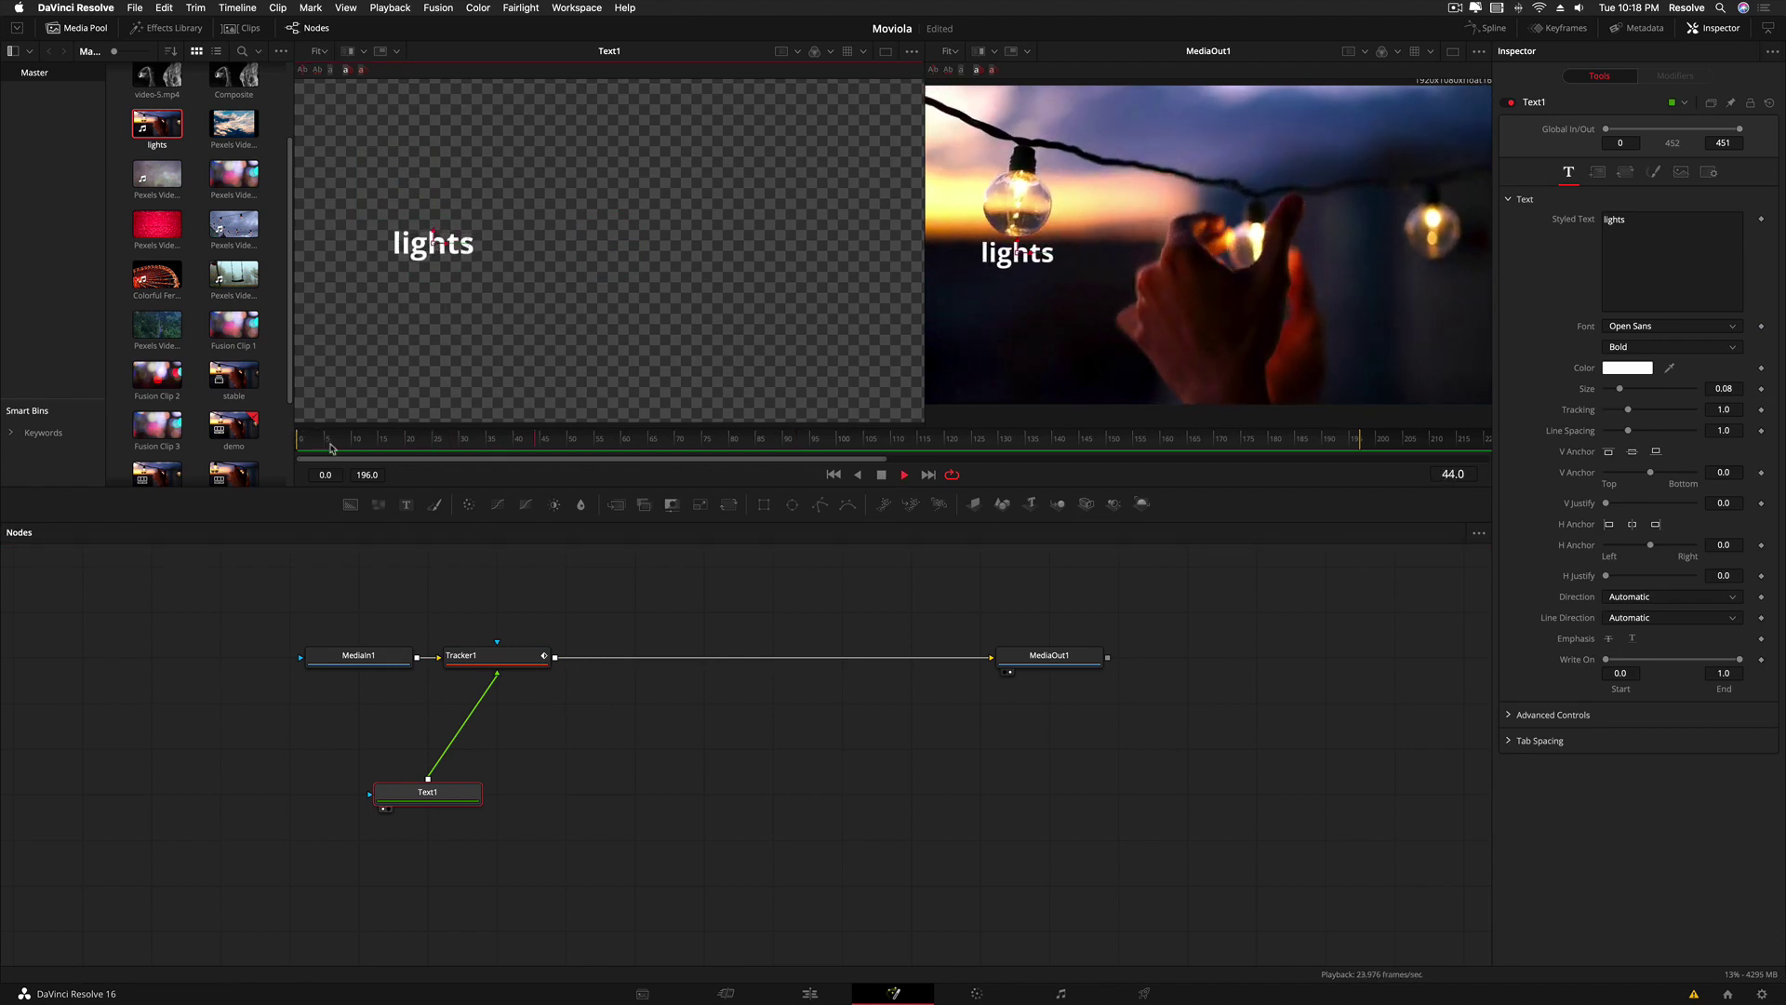
pyautogui.press('space')
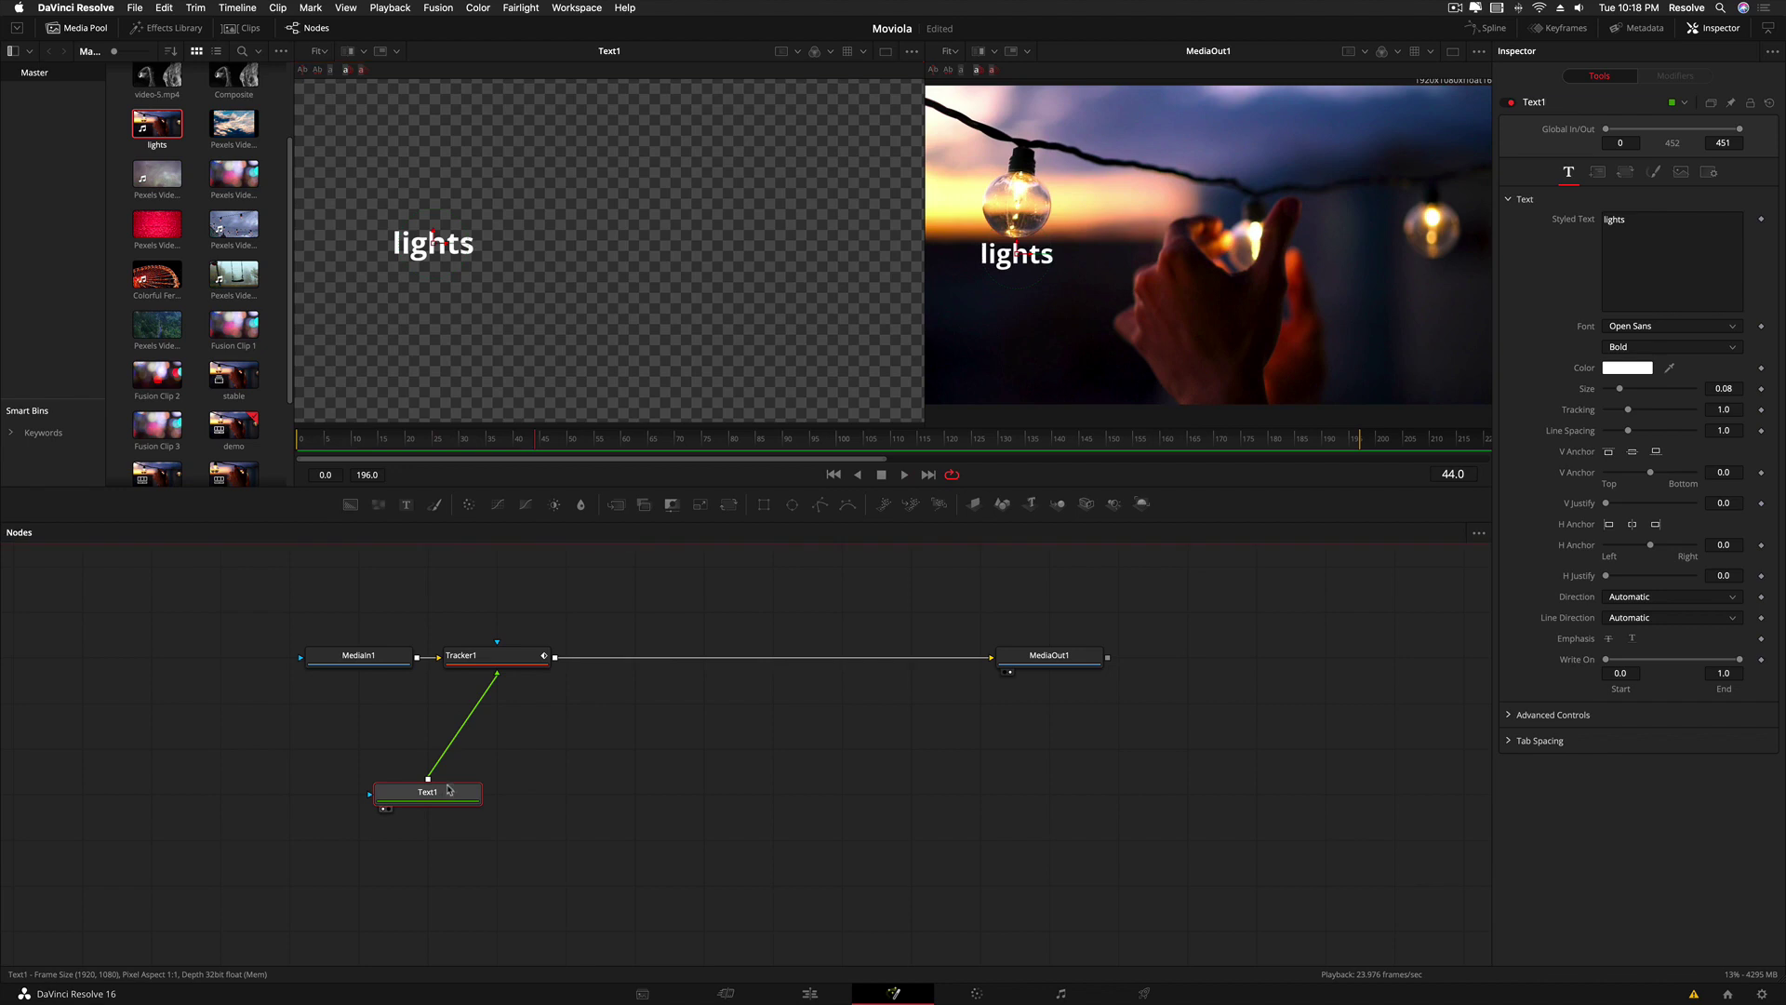
# - Clear the Text1 node from its viewer, keeping only MediaOut1 displayed
pyautogui.press('1')
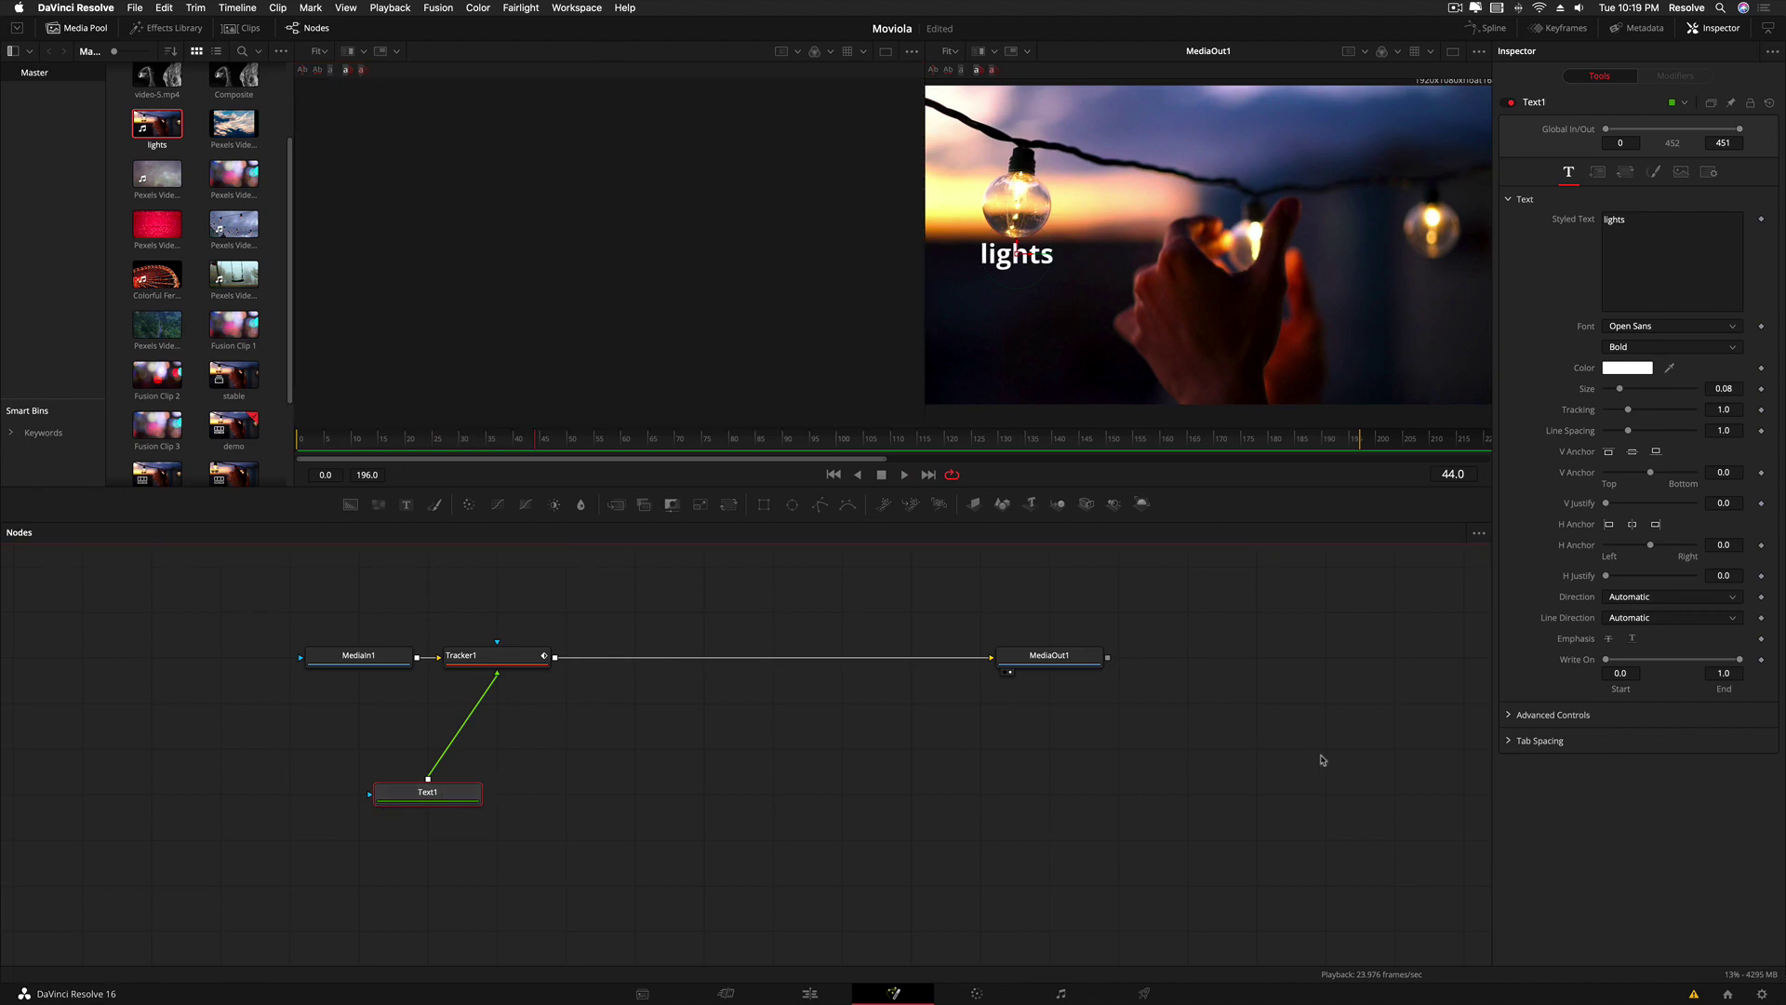
pyautogui.moveTo(1738, 660)
pyautogui.mouseDown()
pyautogui.moveTo(1614, 661)
pyautogui.moveTo(1737, 660)
pyautogui.mouseUp()
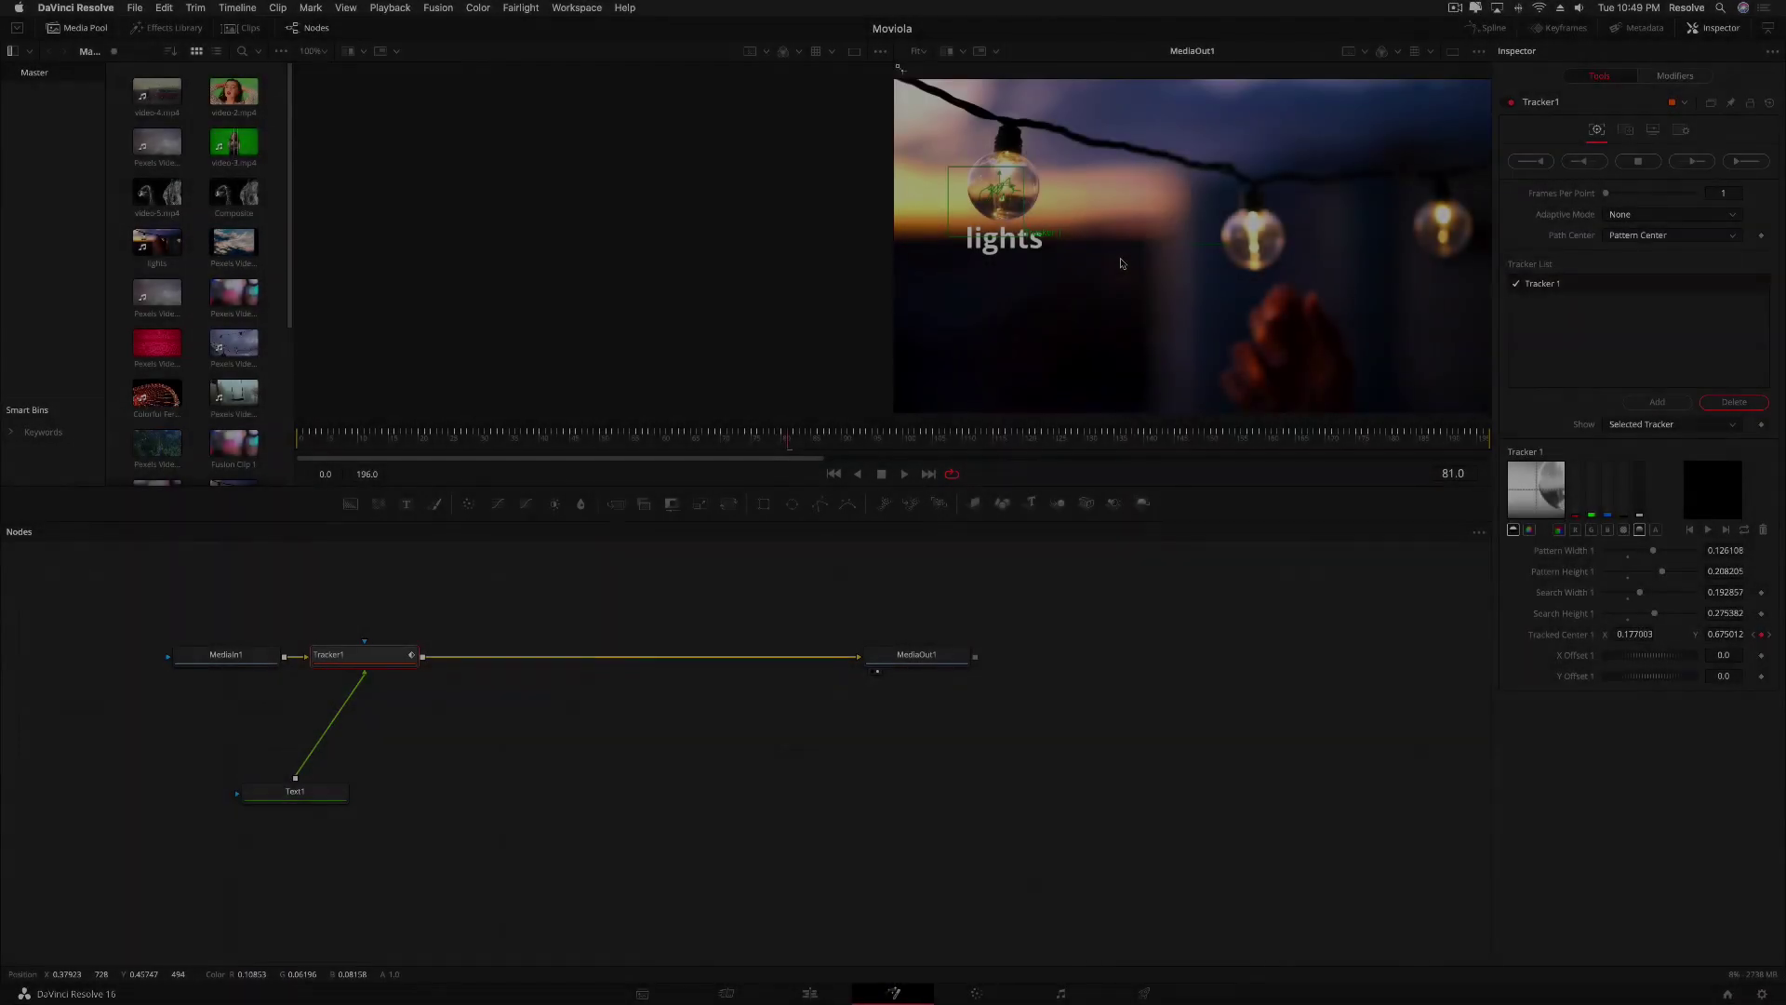